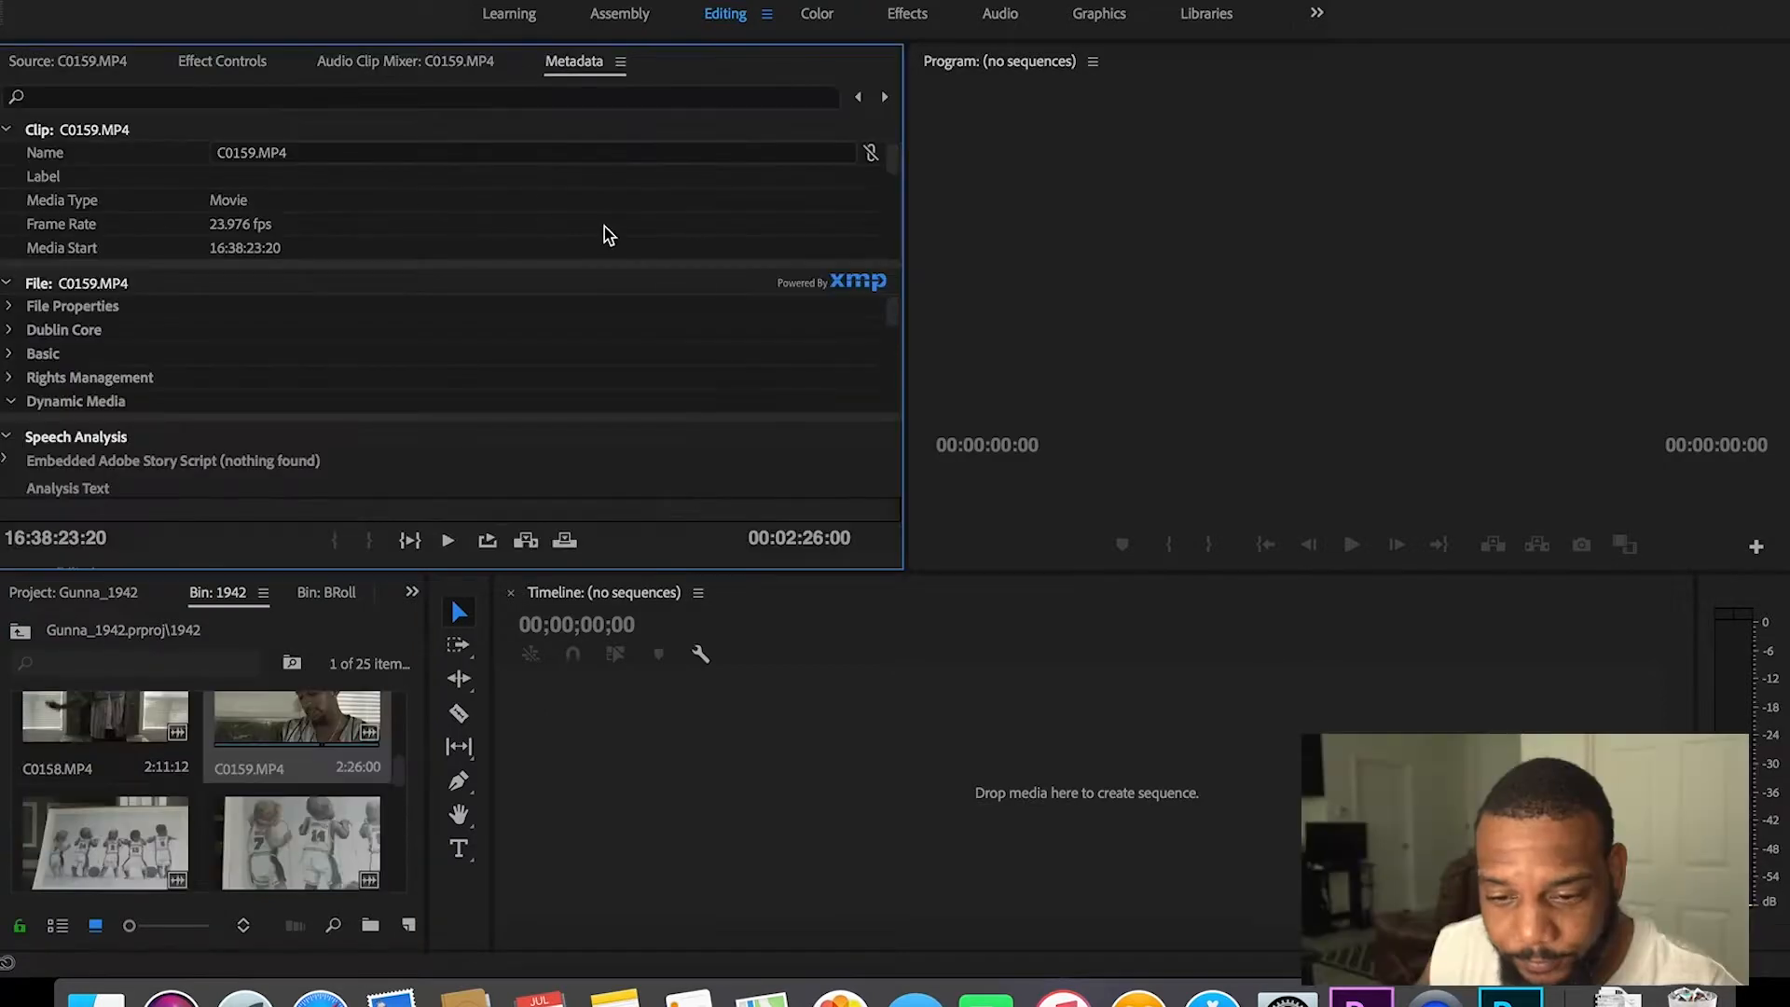
Step: Review C0159.MP4's 3840 x 2160 metadata, then bring its footage back into the Source Monitor
{"action": "scroll", "coordinate": [891, 168], "scroll_direction": "down", "scroll_amount": 2}
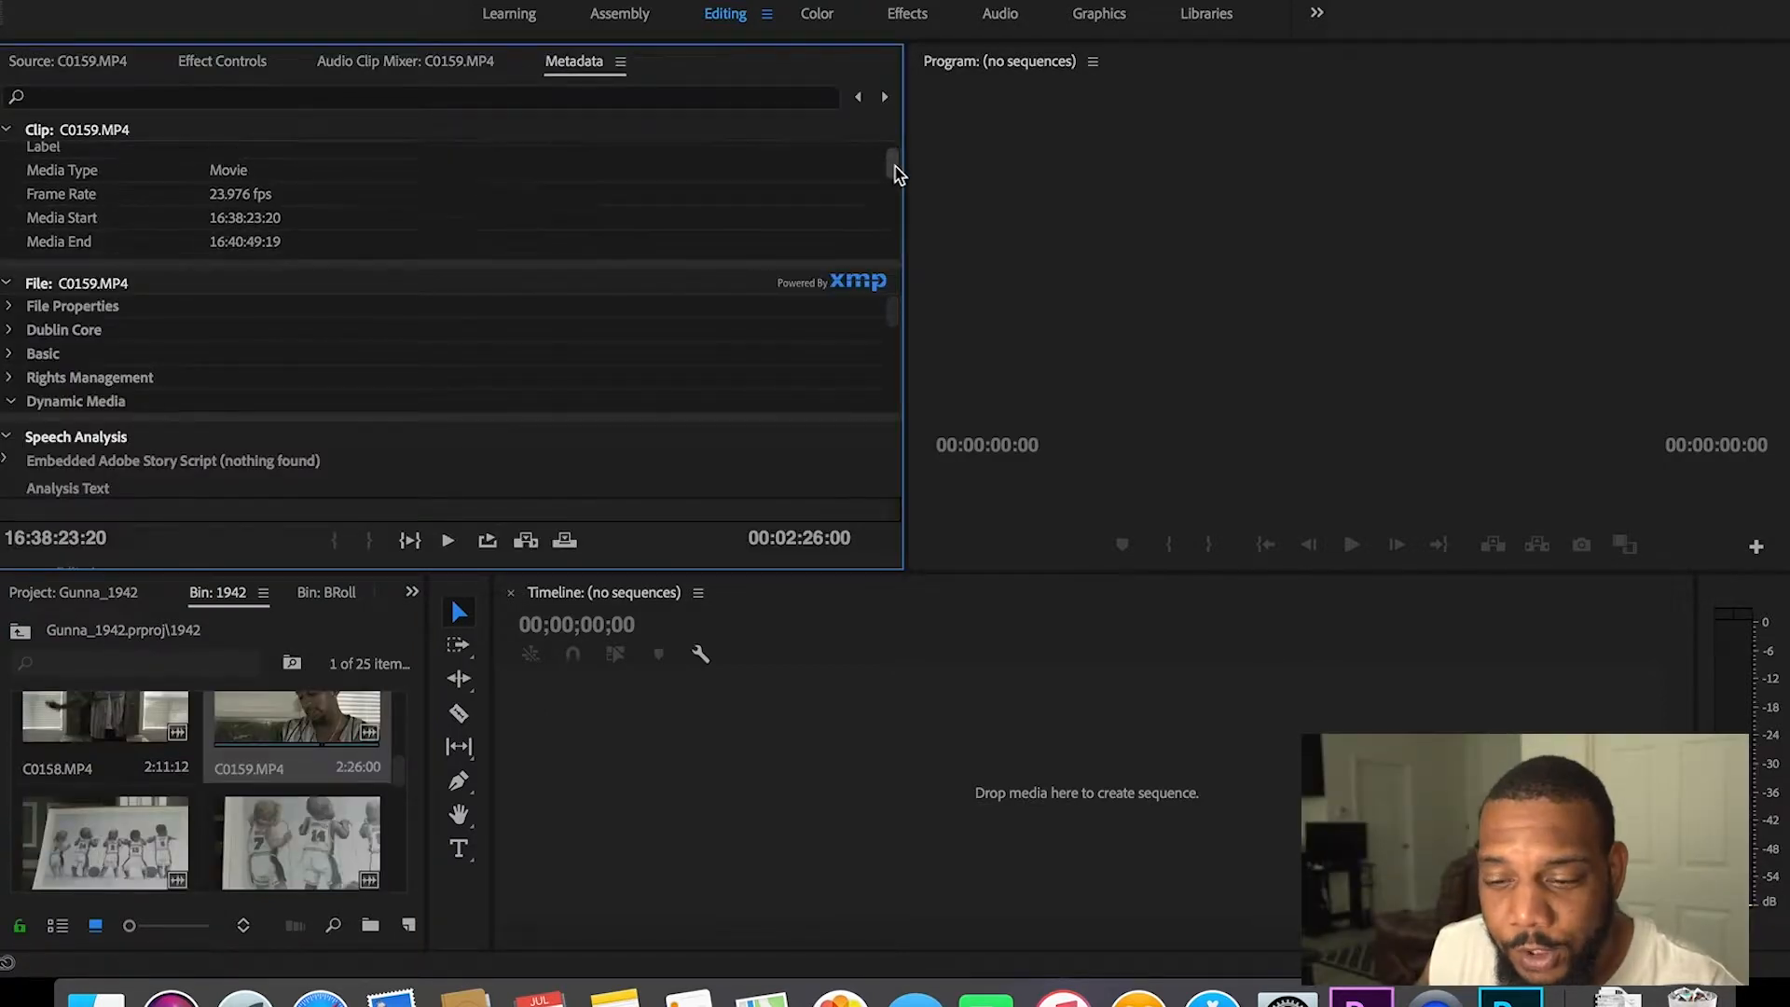
{"action": "scroll", "coordinate": [897, 178], "scroll_direction": "down", "scroll_amount": 2}
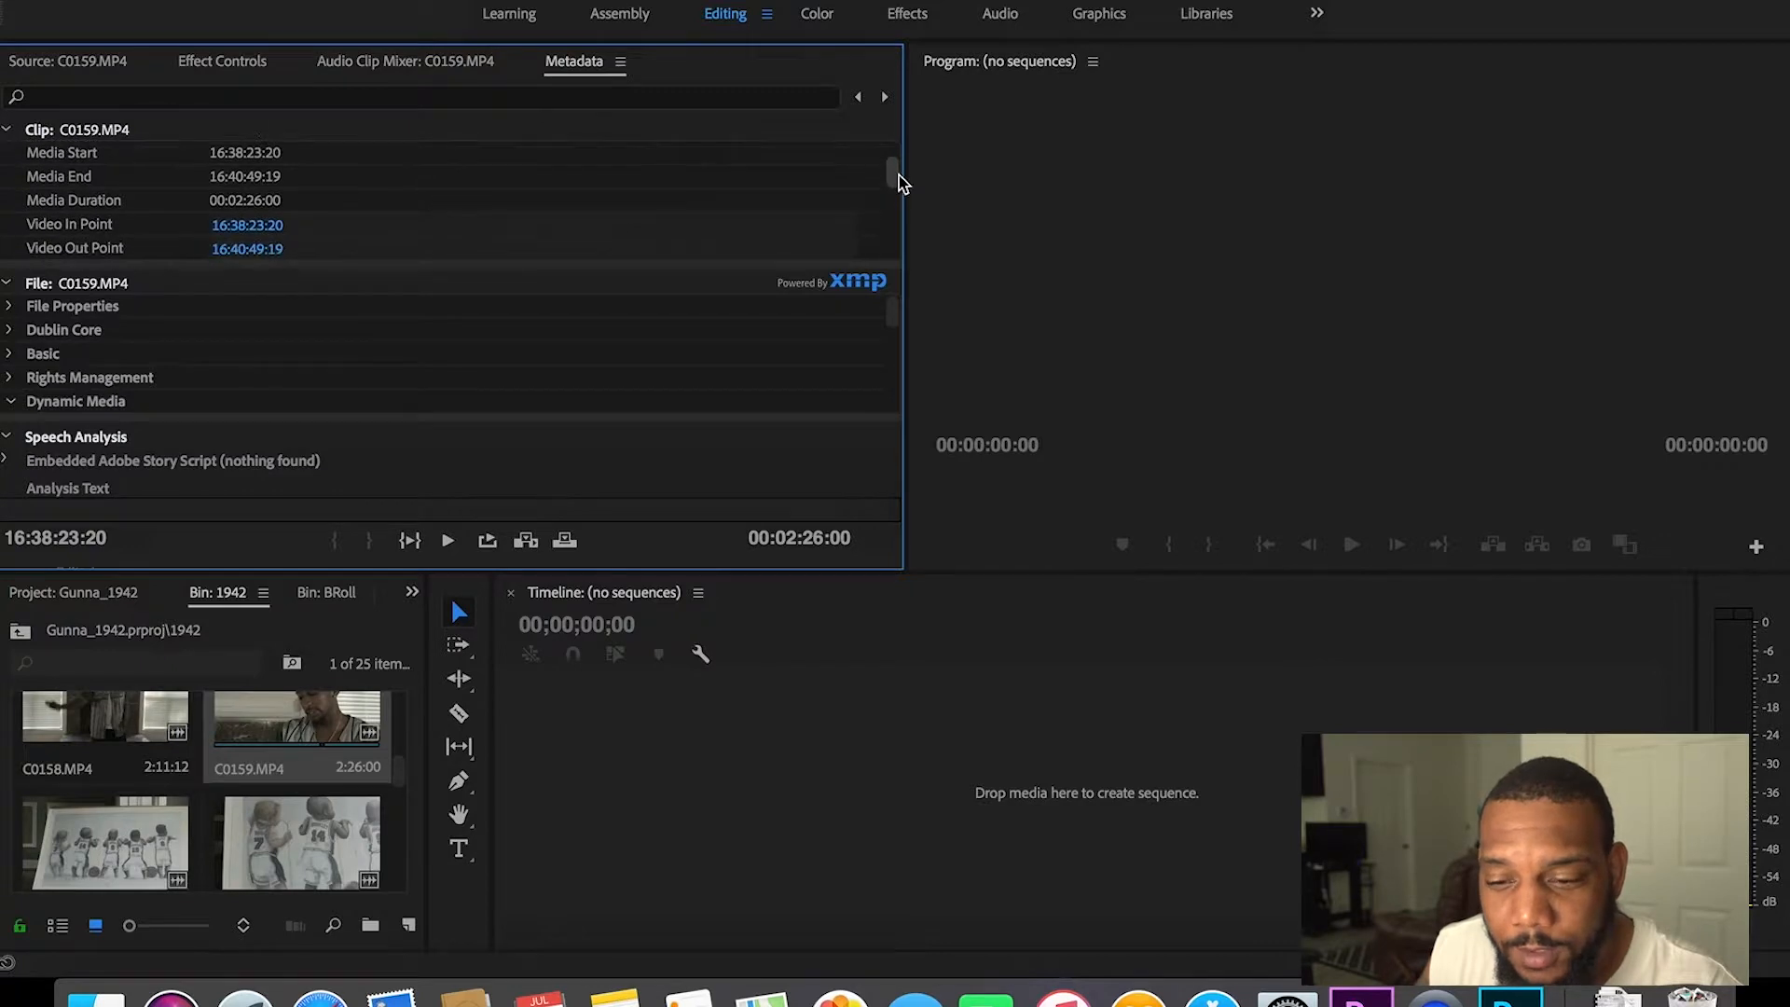
{"action": "left_click_drag", "start_coordinate": [899, 176], "coordinate": [895, 168]}
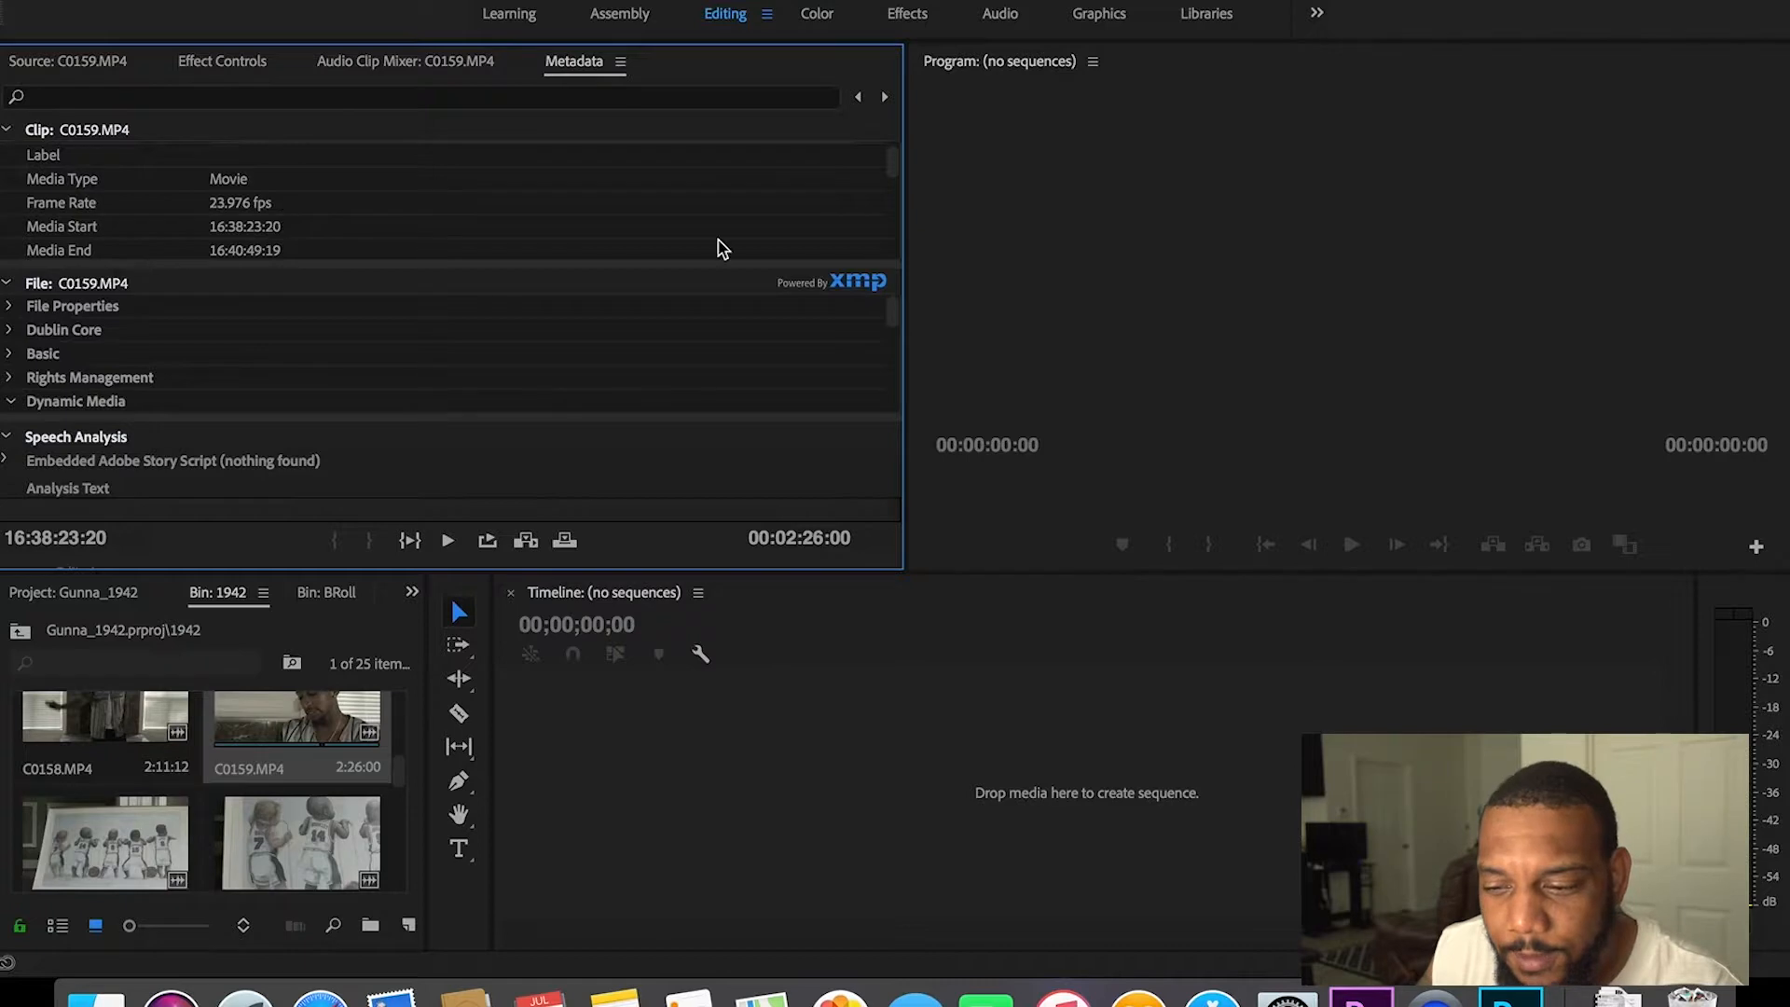
{"action": "left_click_drag", "start_coordinate": [894, 170], "coordinate": [899, 207]}
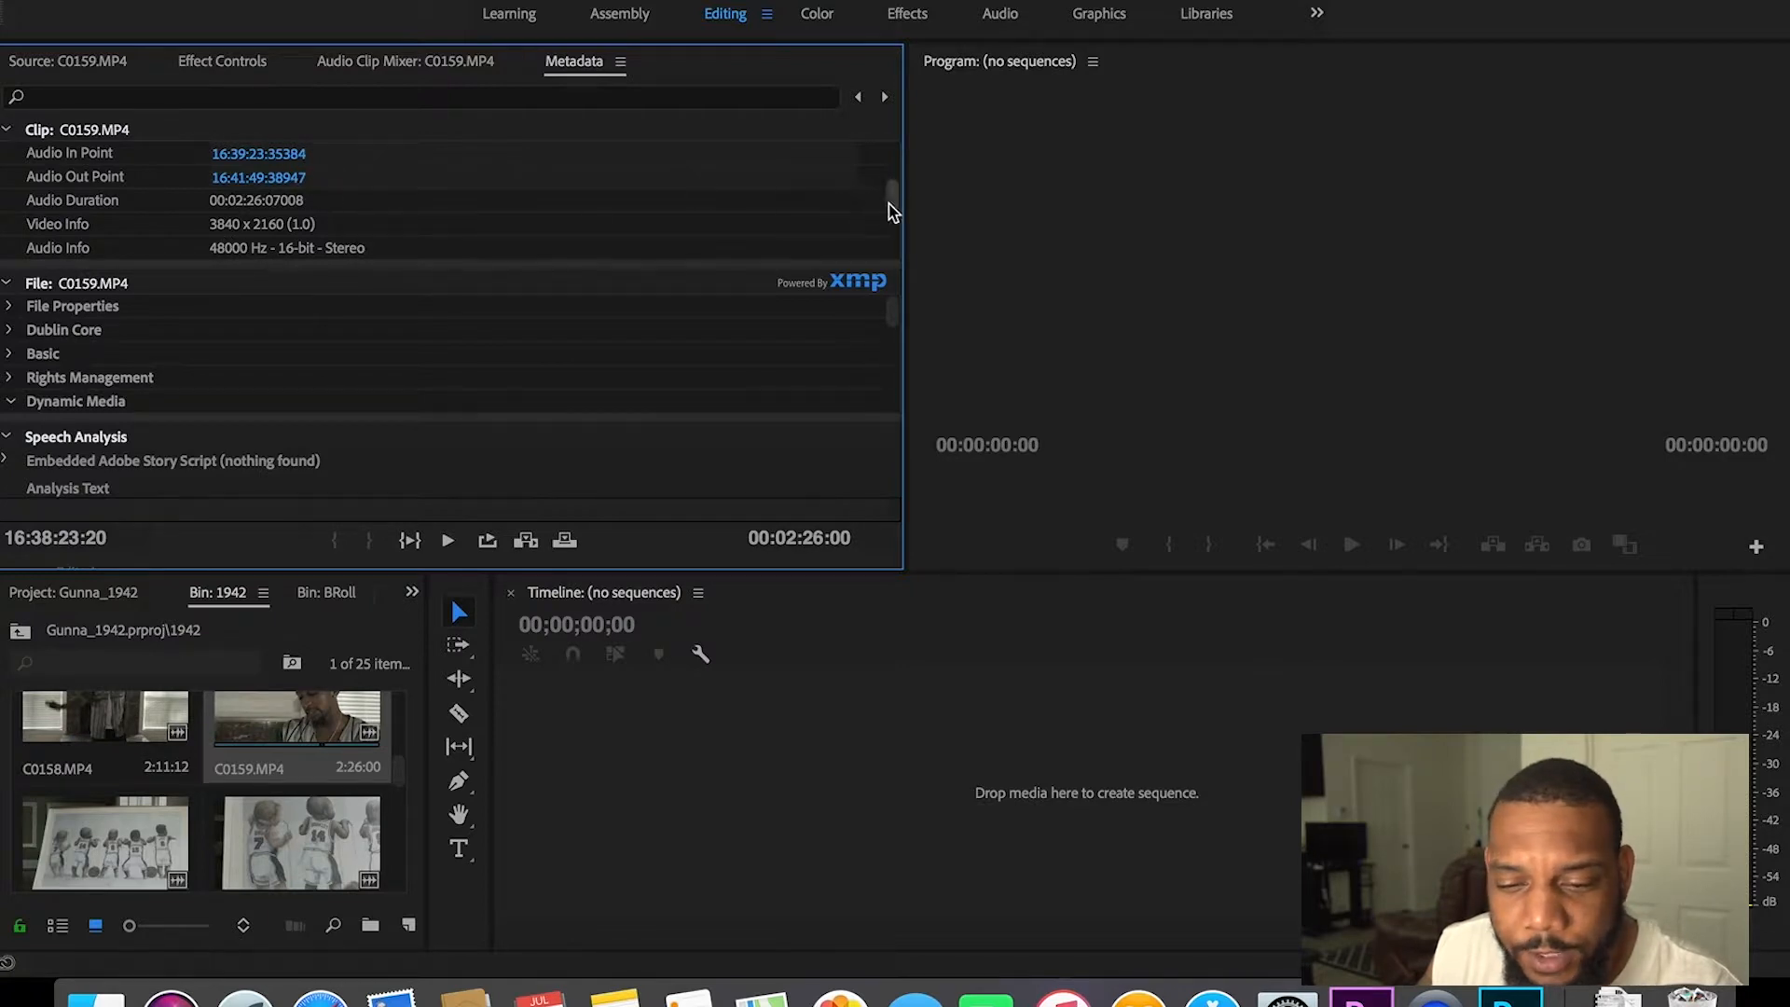
{"action": "left_click_drag", "start_coordinate": [891, 201], "coordinate": [887, 160]}
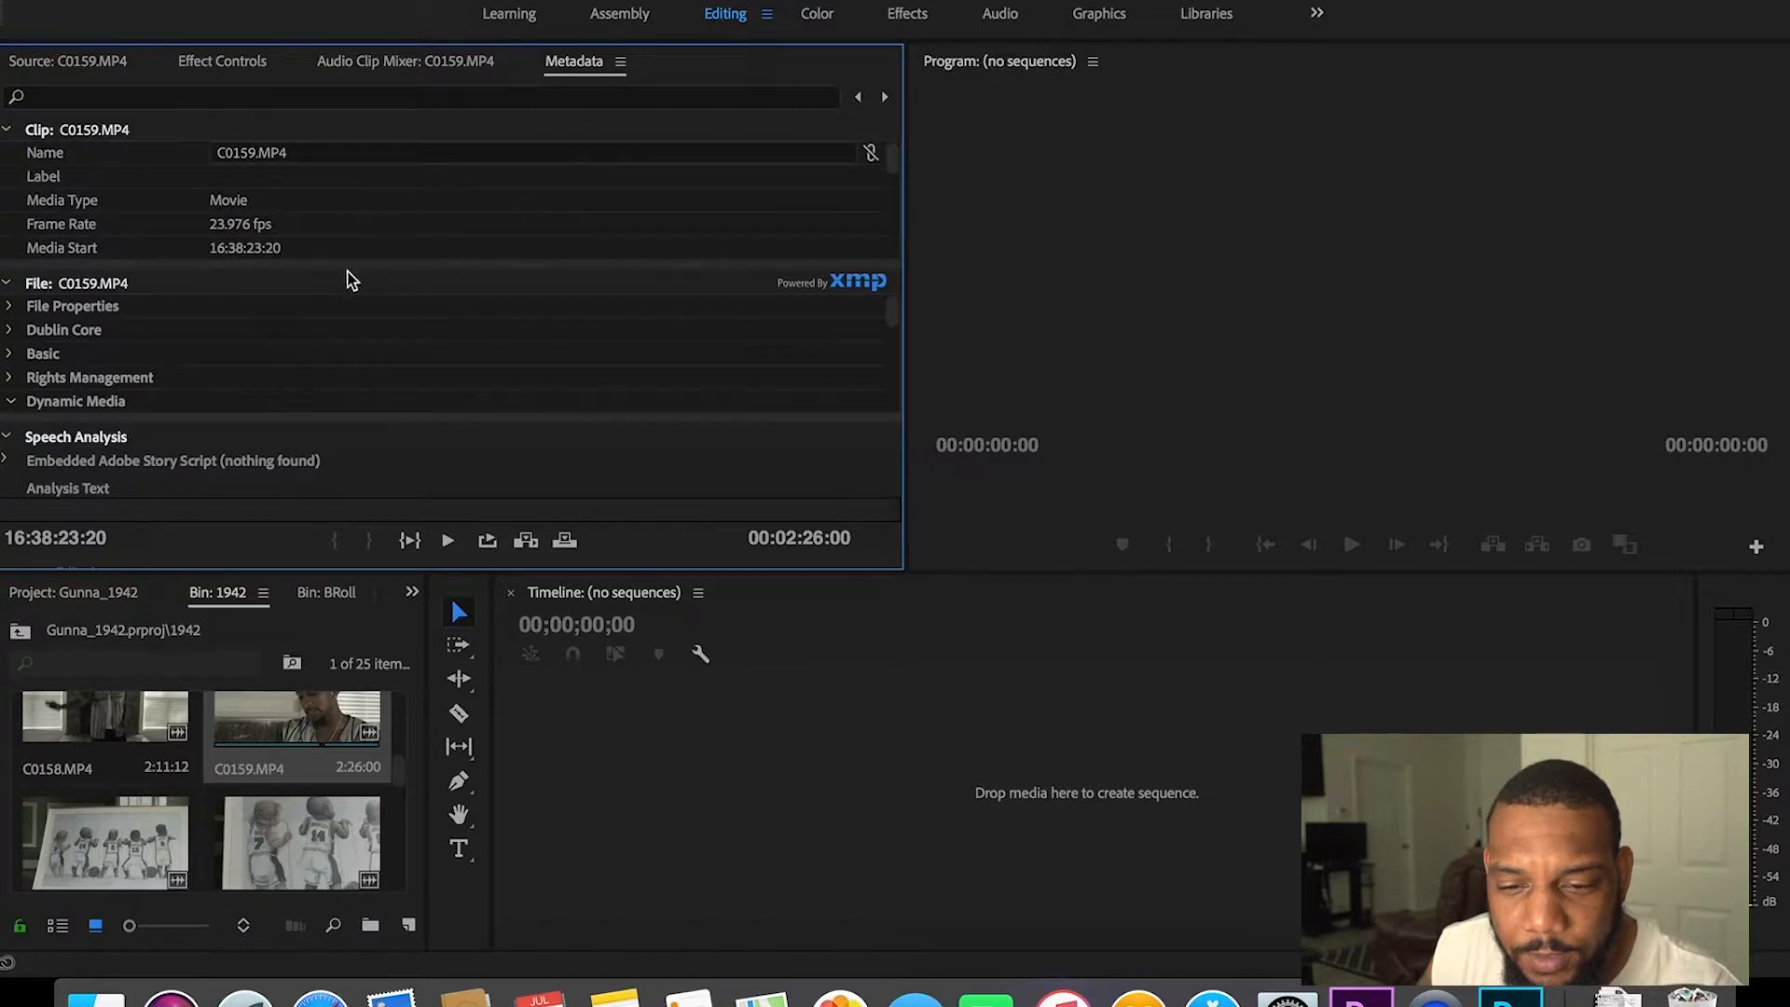
{"action": "left_click", "coordinate": [89, 62]}
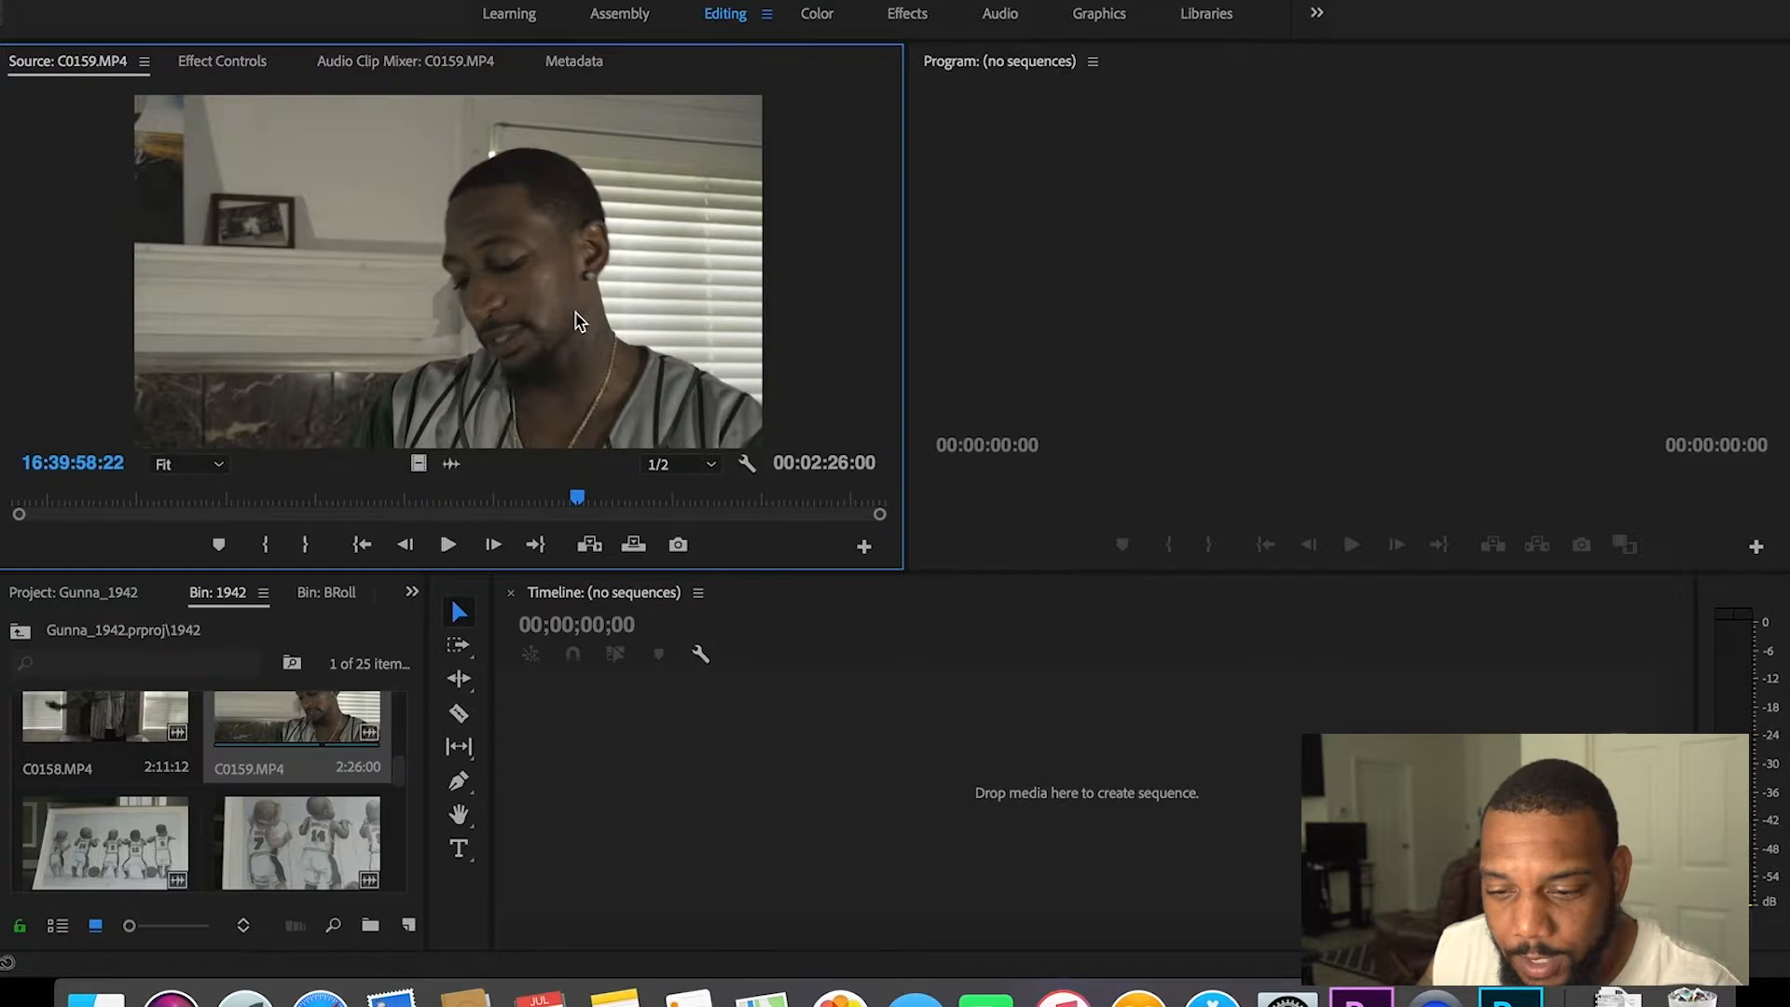
Step: Create a C0159 sequence from the clip, preview it at 00:00:22:14, then delete the clip
{"action": "left_click_drag", "start_coordinate": [399, 270], "coordinate": [999, 770]}
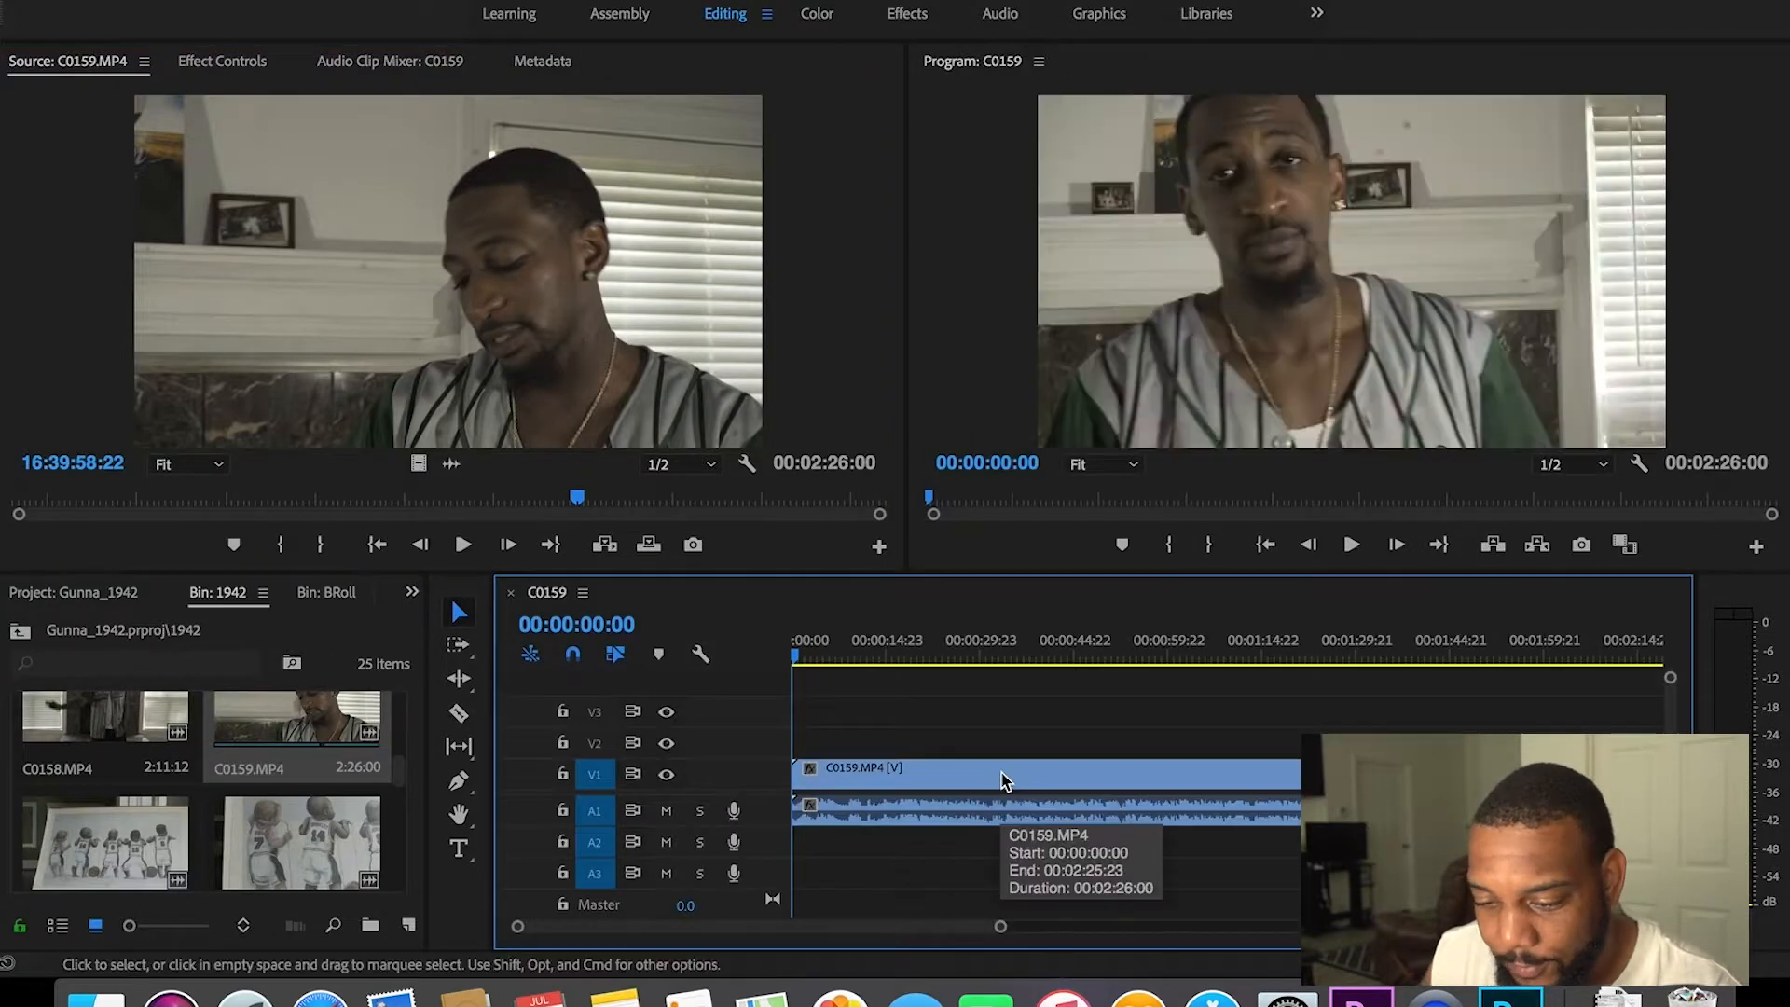
{"action": "left_click", "coordinate": [932, 654]}
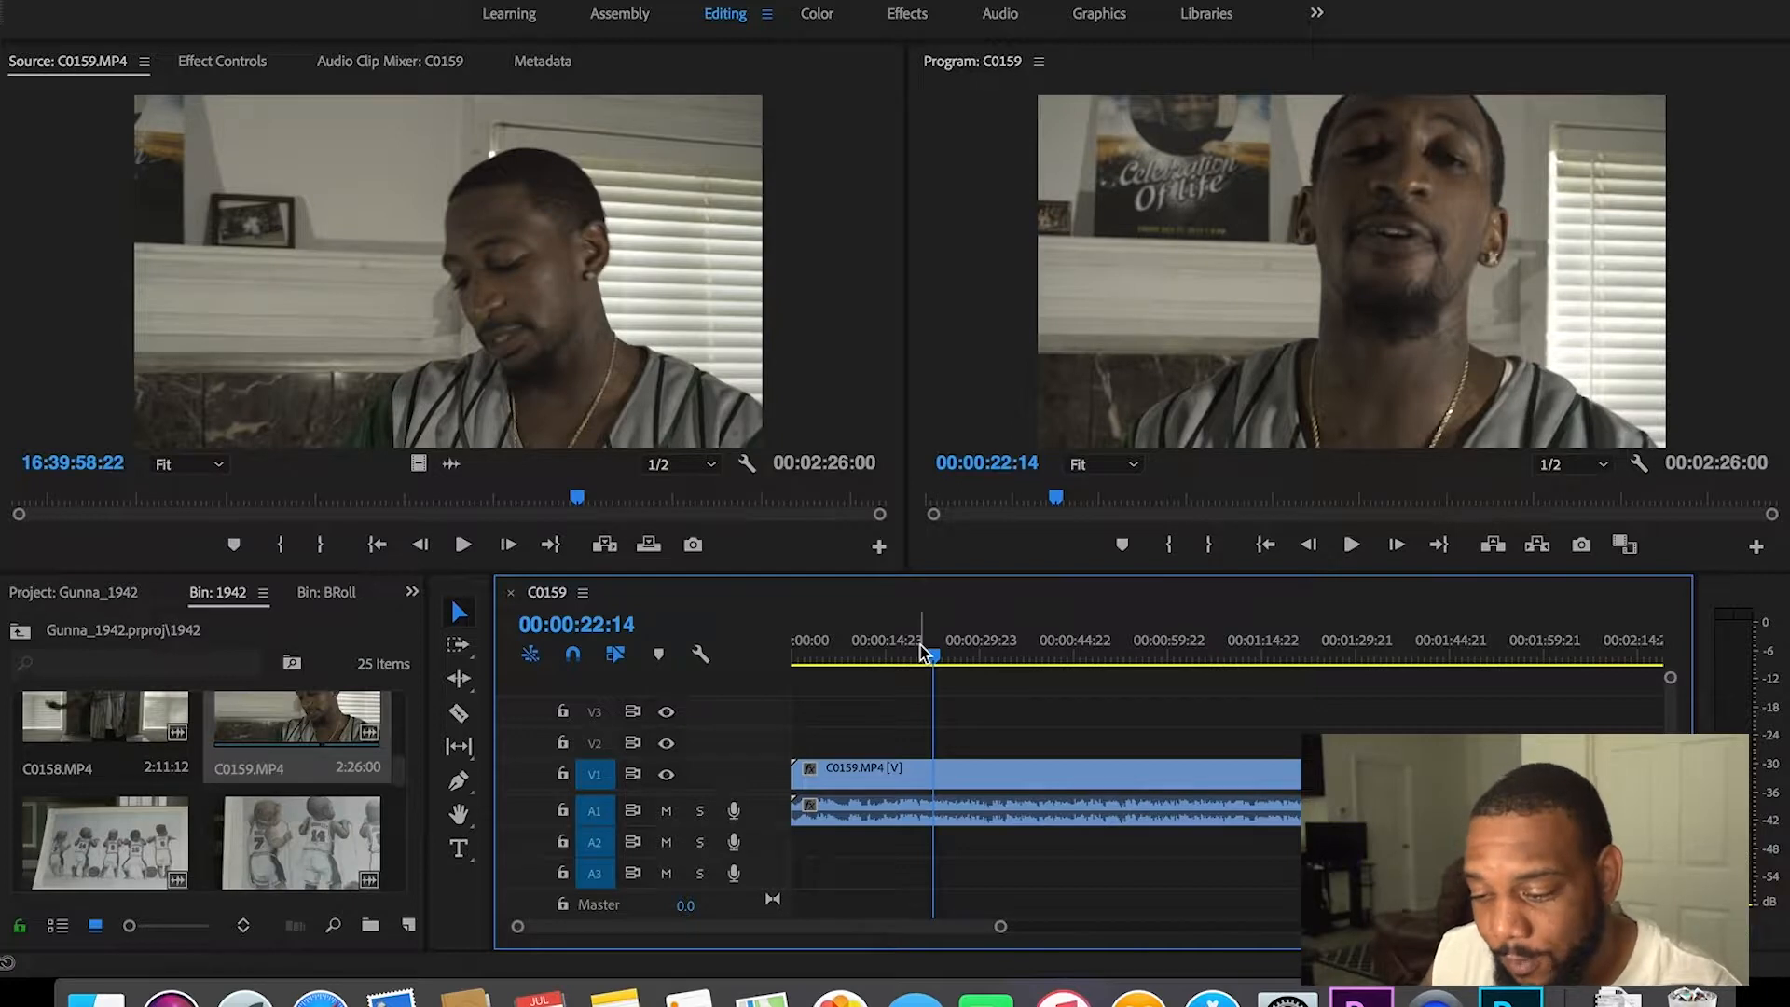
{"action": "left_click", "coordinate": [1031, 774]}
{"action": "left_click_drag", "start_coordinate": [1028, 738], "coordinate": [1087, 847]}
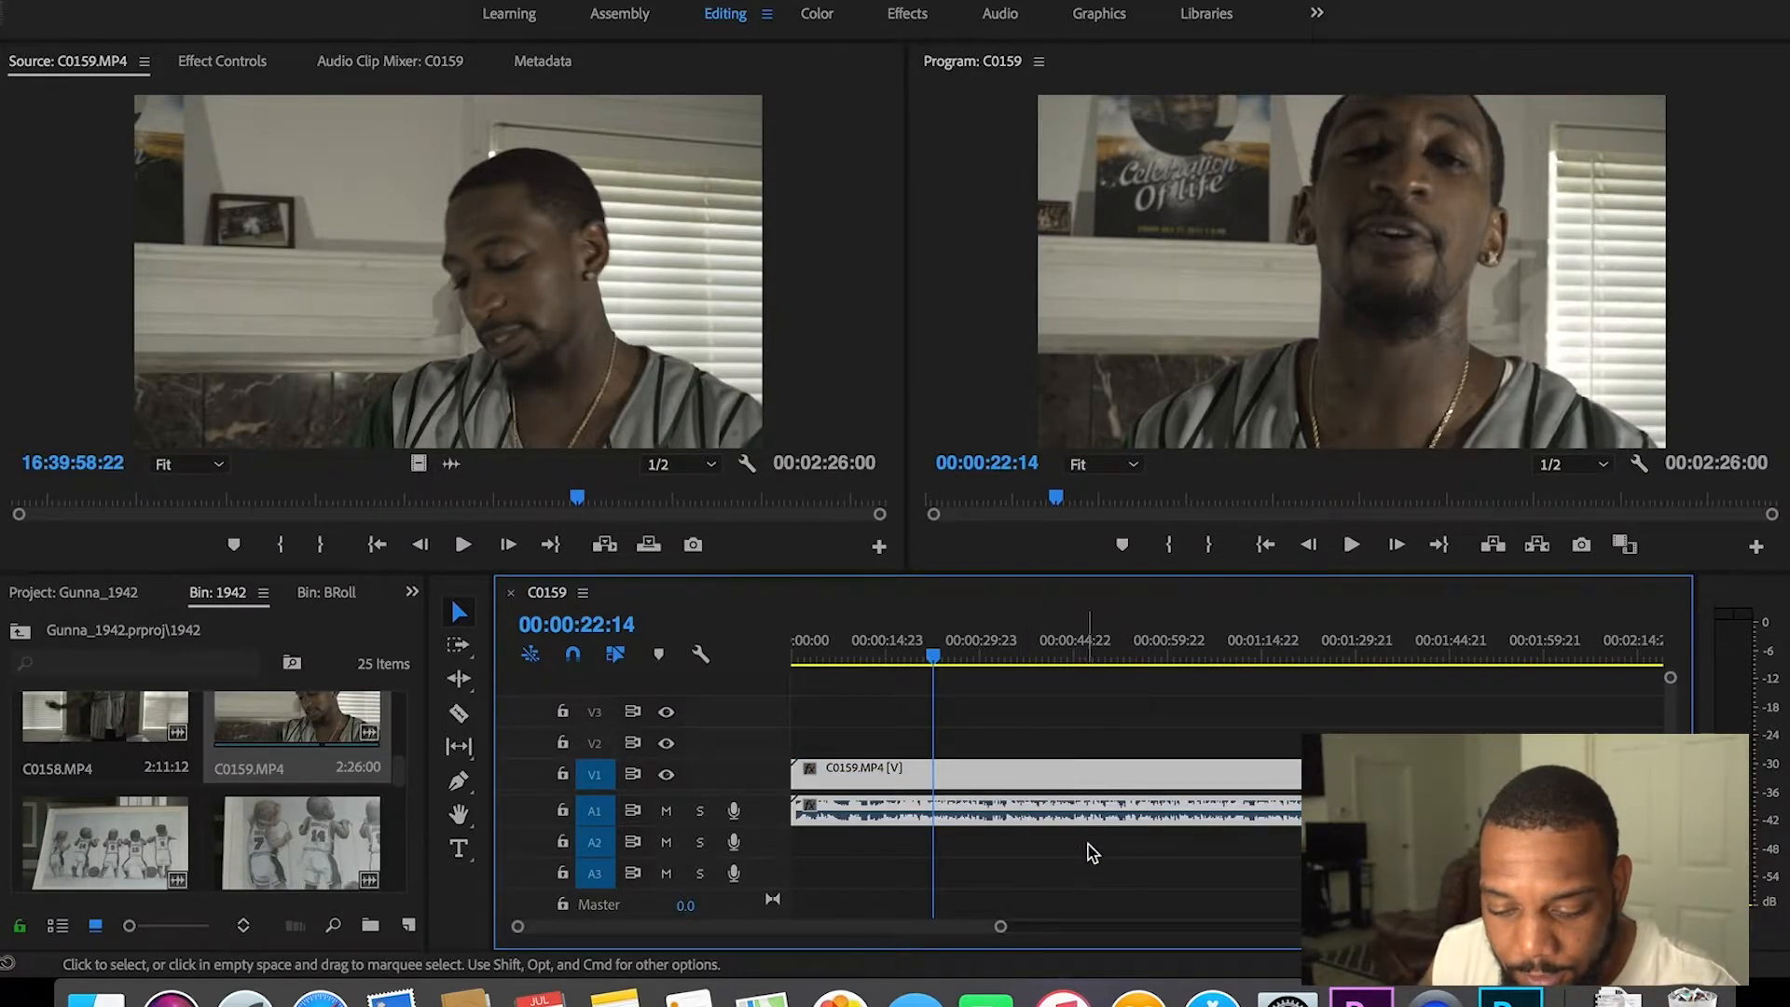
{"action": "key", "text": "Delete"}
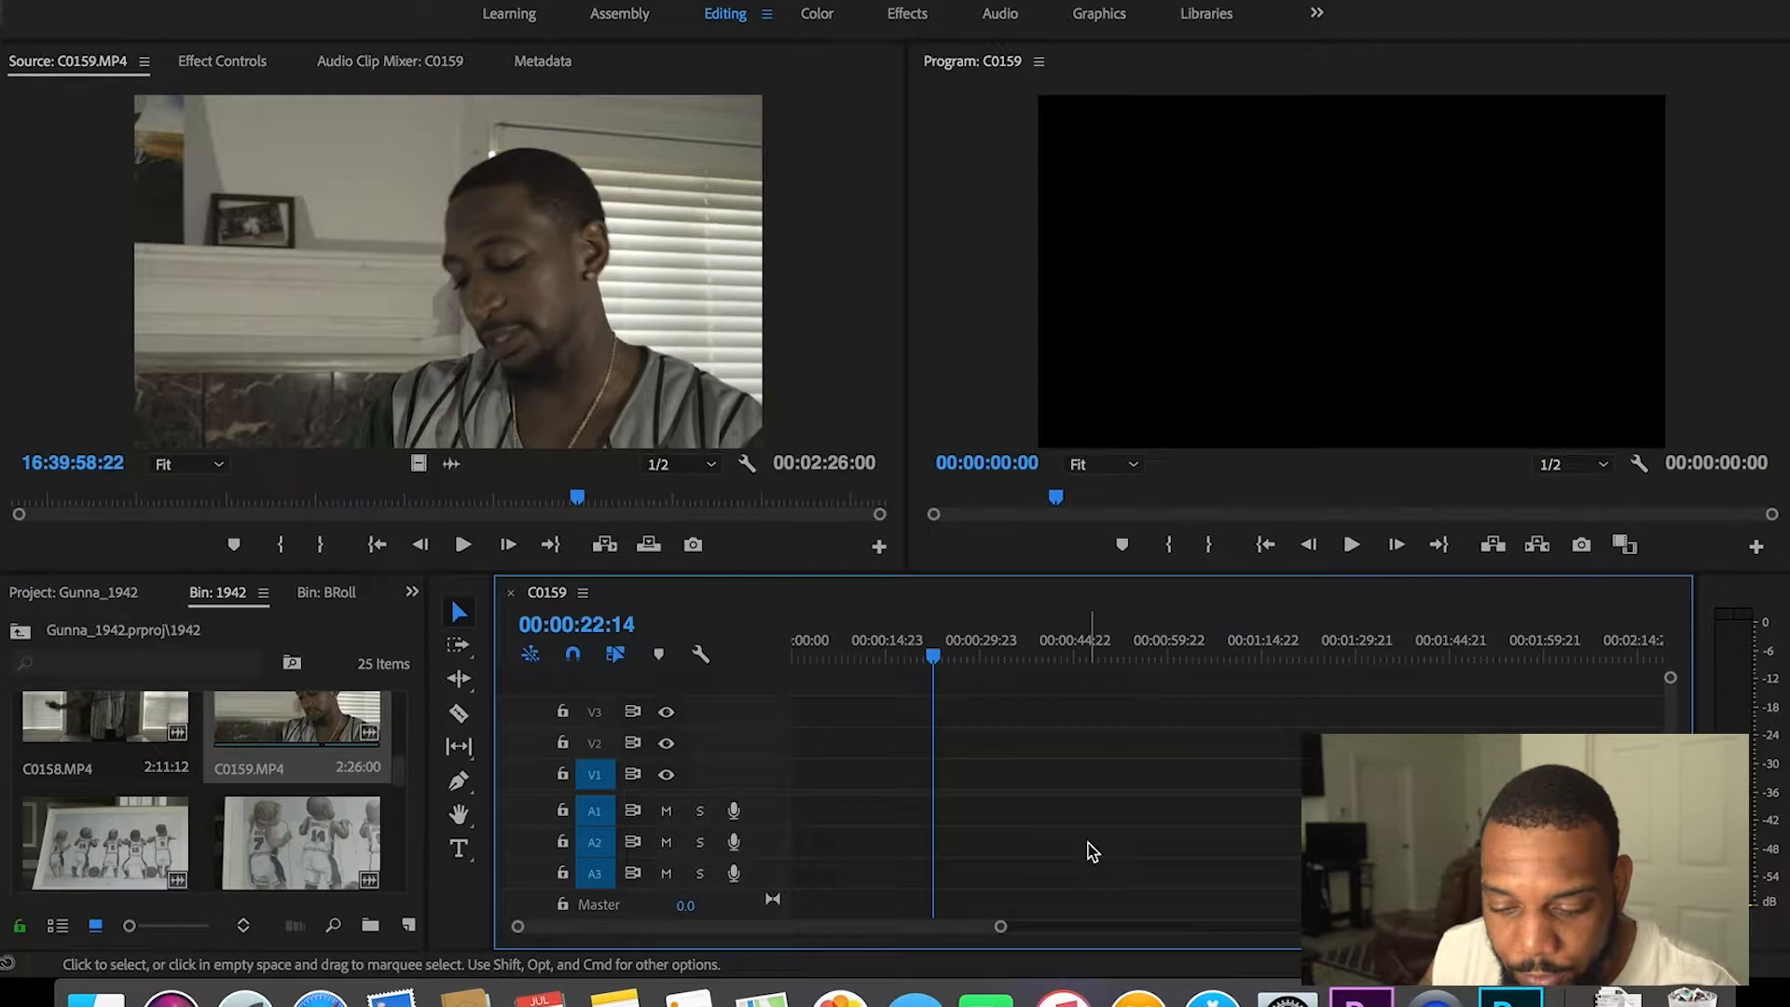
{"action": "left_click", "coordinate": [408, 925]}
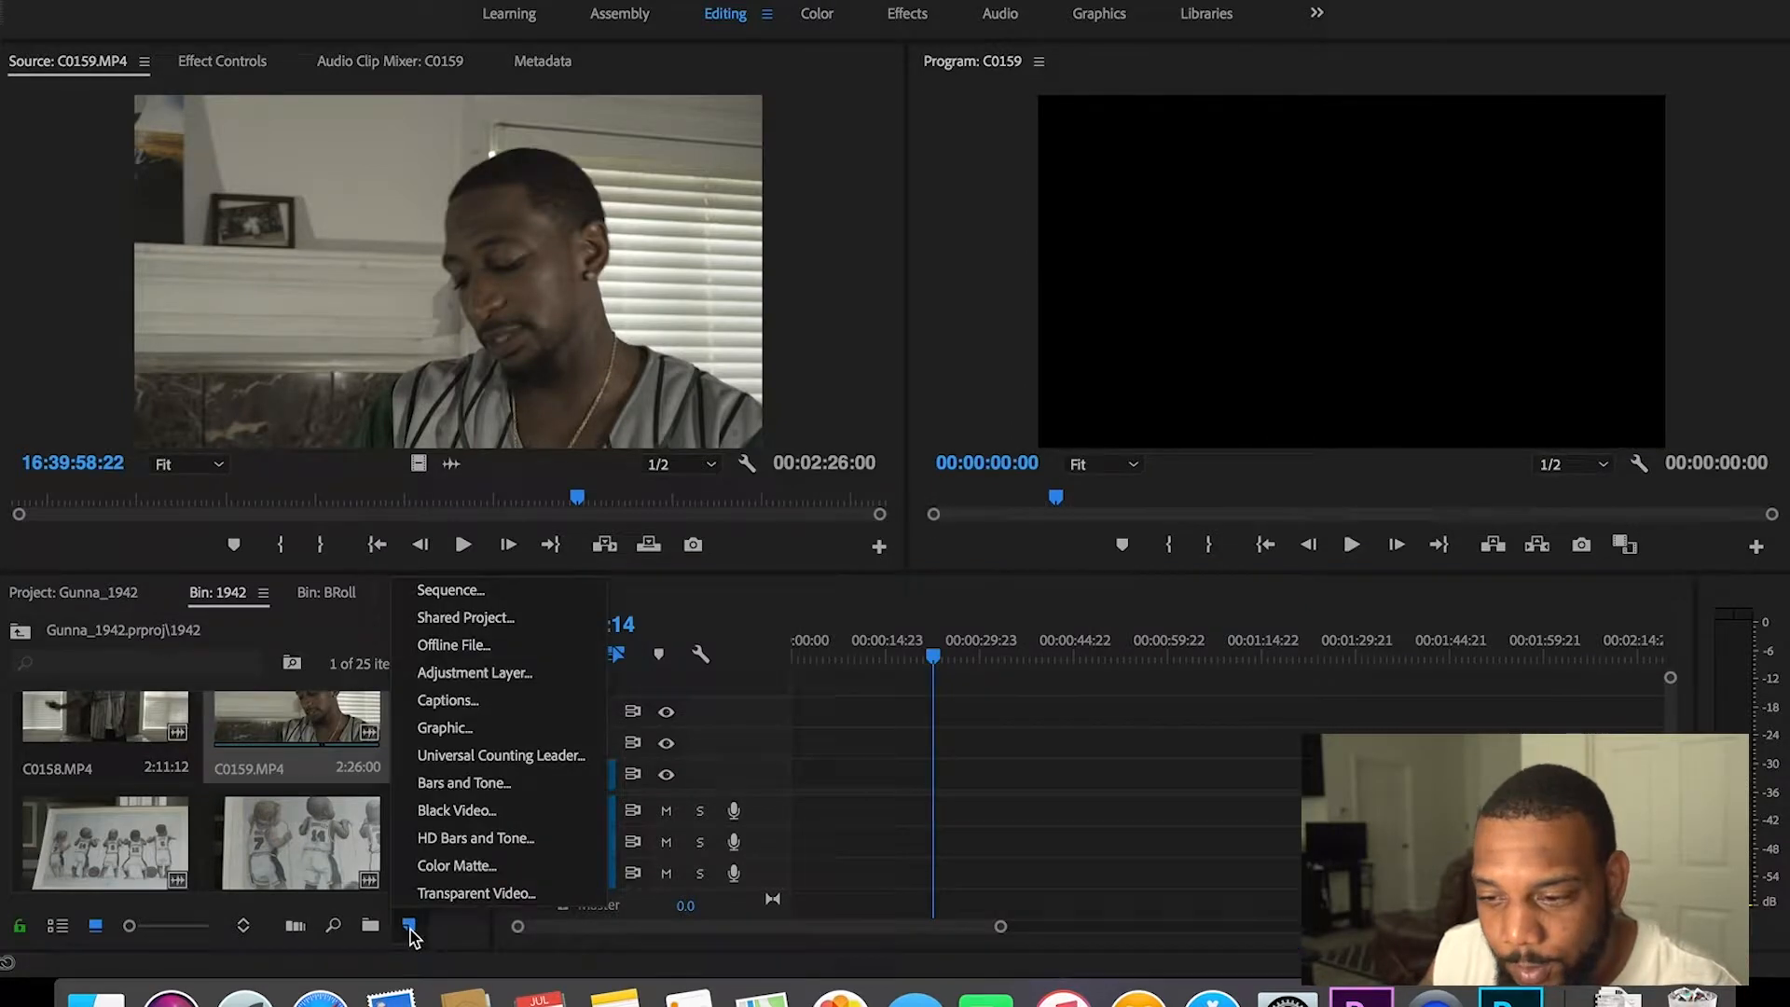
{"action": "left_click", "coordinate": [459, 592]}
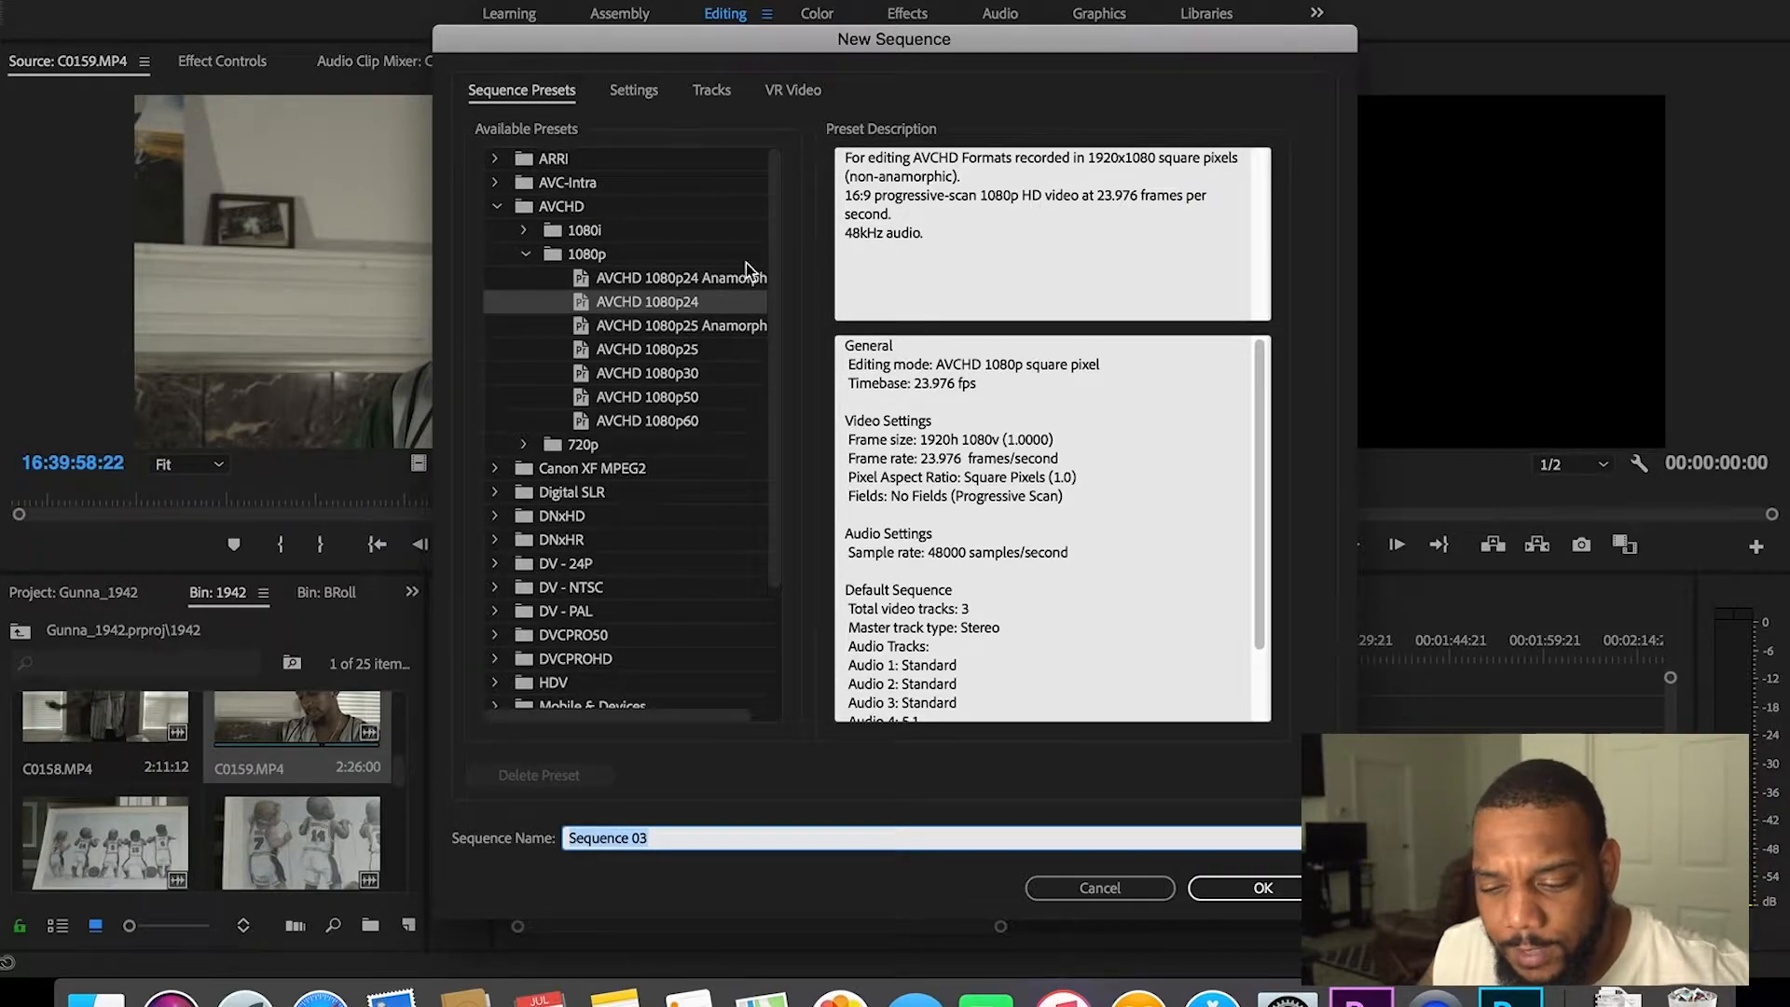
{"action": "left_click_drag", "start_coordinate": [778, 277], "coordinate": [778, 426]}
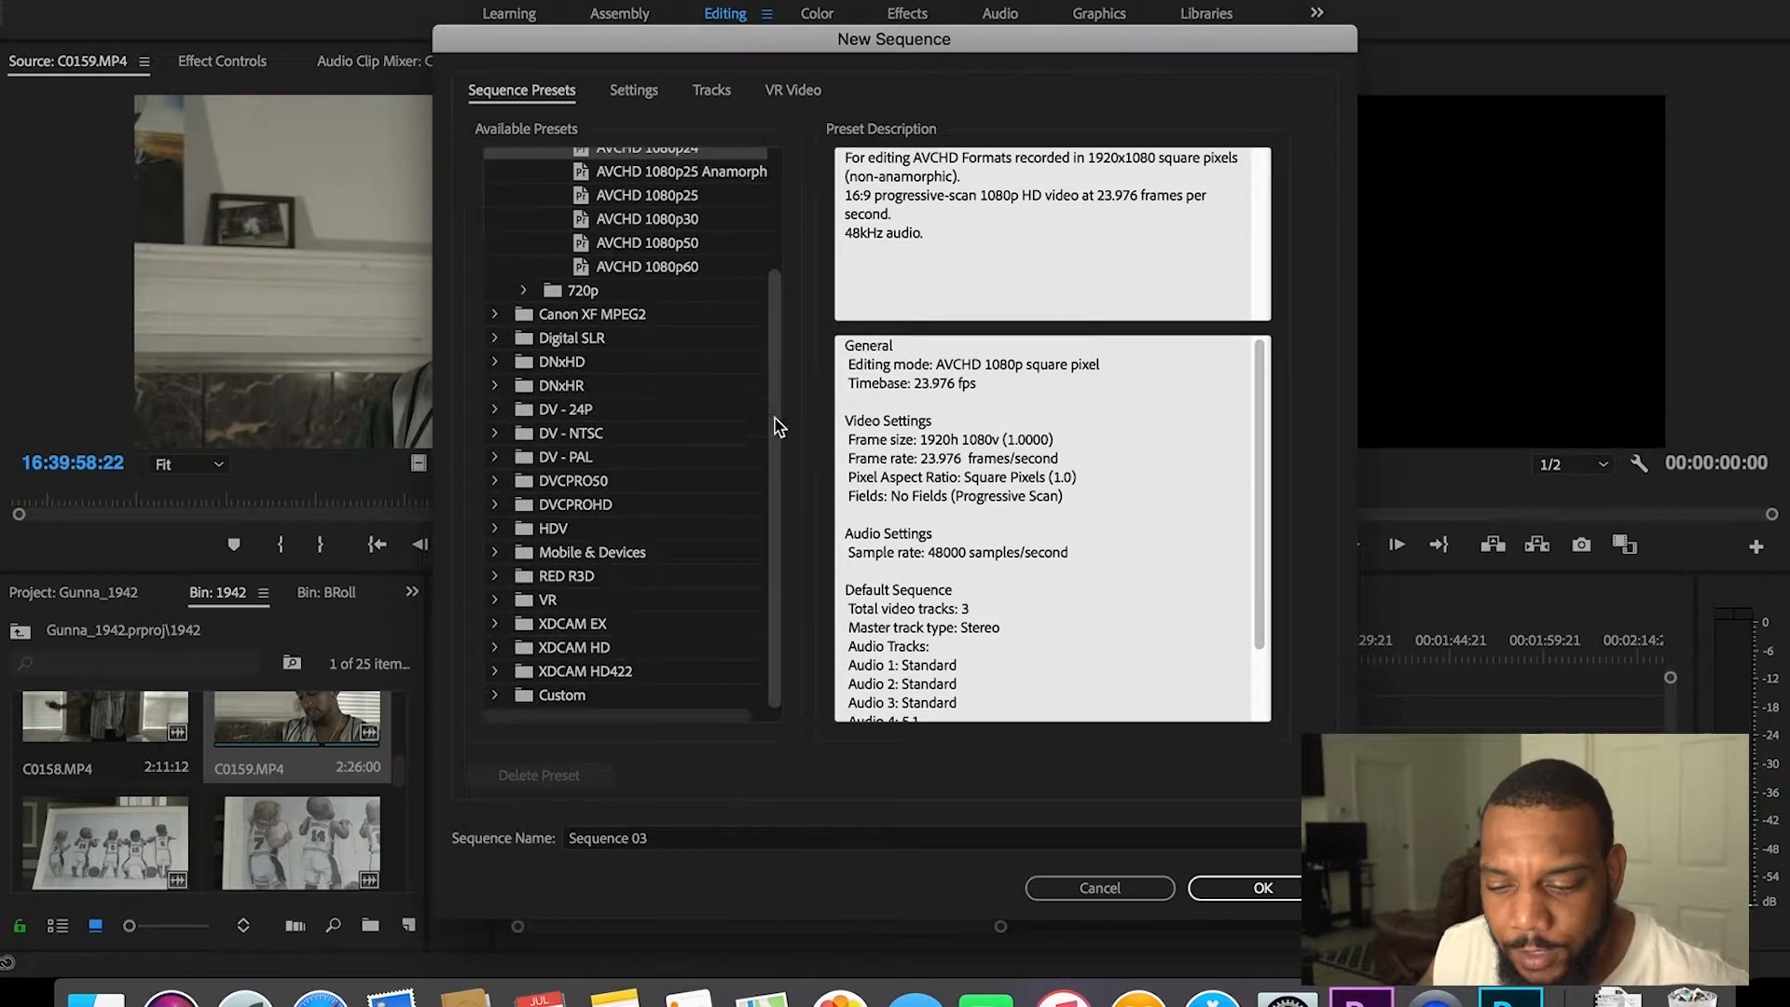
{"action": "left_click", "coordinate": [601, 577]}
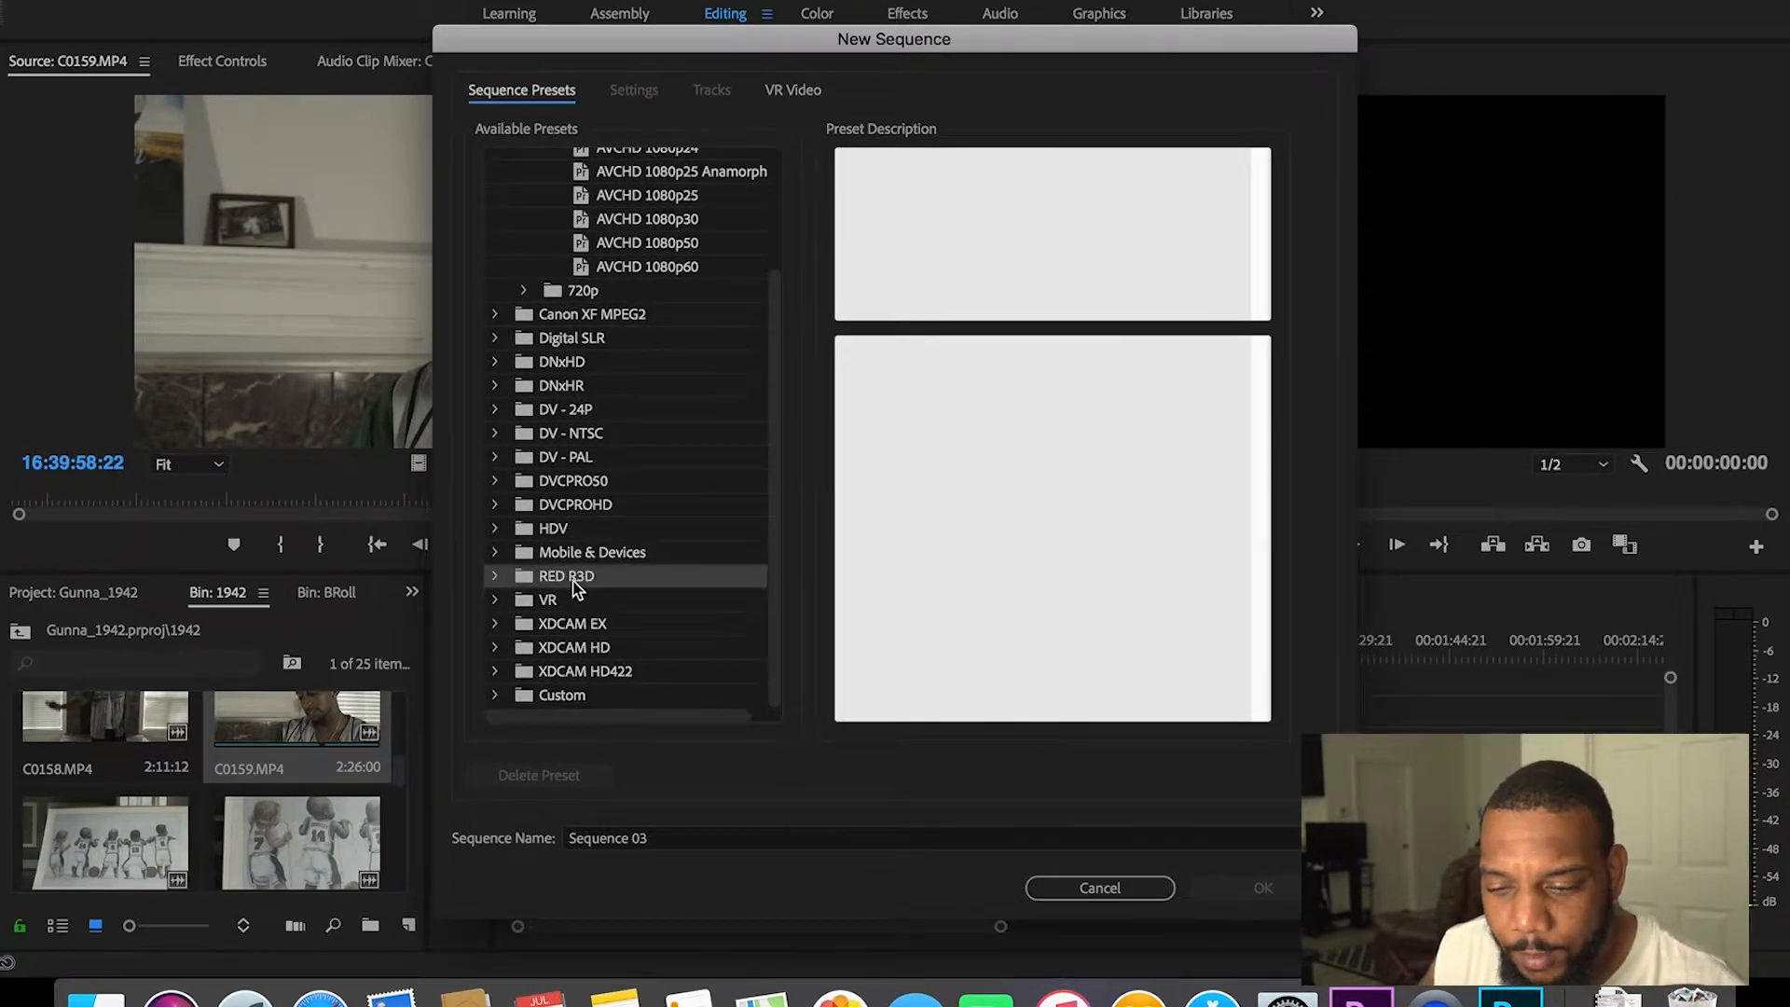
{"action": "left_click", "coordinate": [496, 576]}
{"action": "mouse_move", "coordinate": [775, 479]}
{"action": "left_mouse_down"}
{"action": "mouse_move", "coordinate": [789, 591]}
{"action": "mouse_move", "coordinate": [779, 503]}
{"action": "left_mouse_up"}
{"action": "left_click", "coordinate": [499, 533]}
{"action": "left_click_drag", "start_coordinate": [788, 438], "coordinate": [800, 300]}
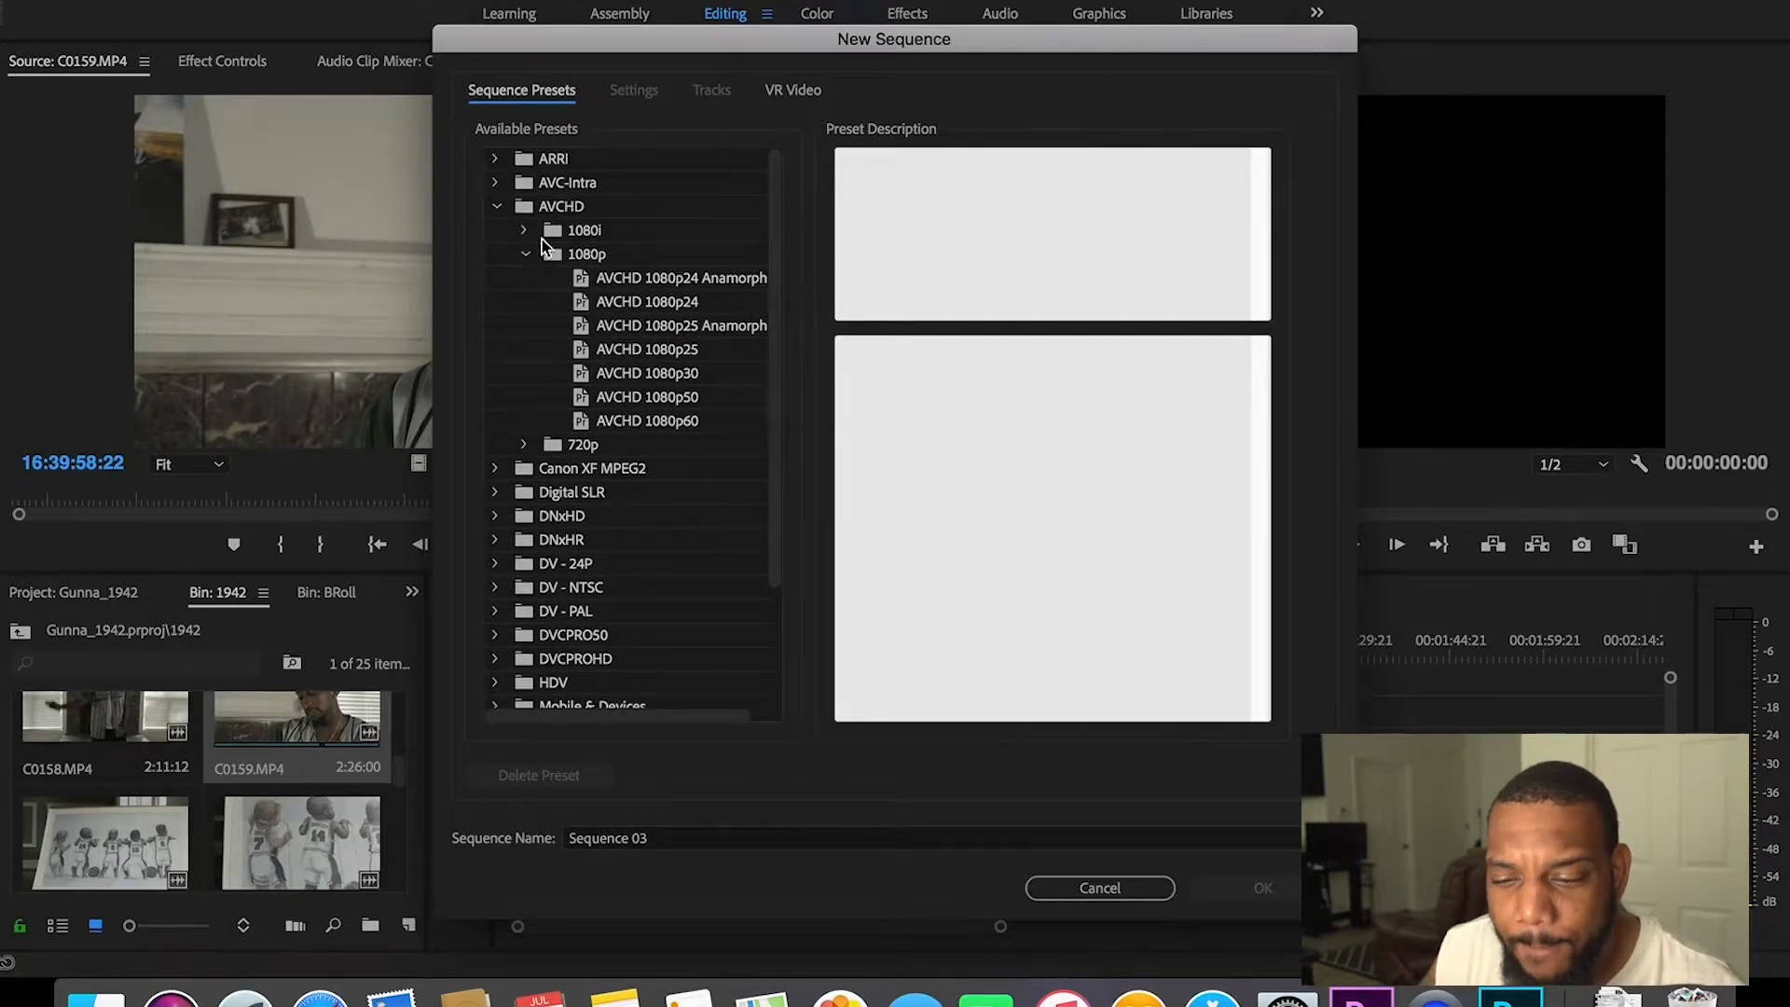
{"action": "left_click", "coordinate": [498, 210]}
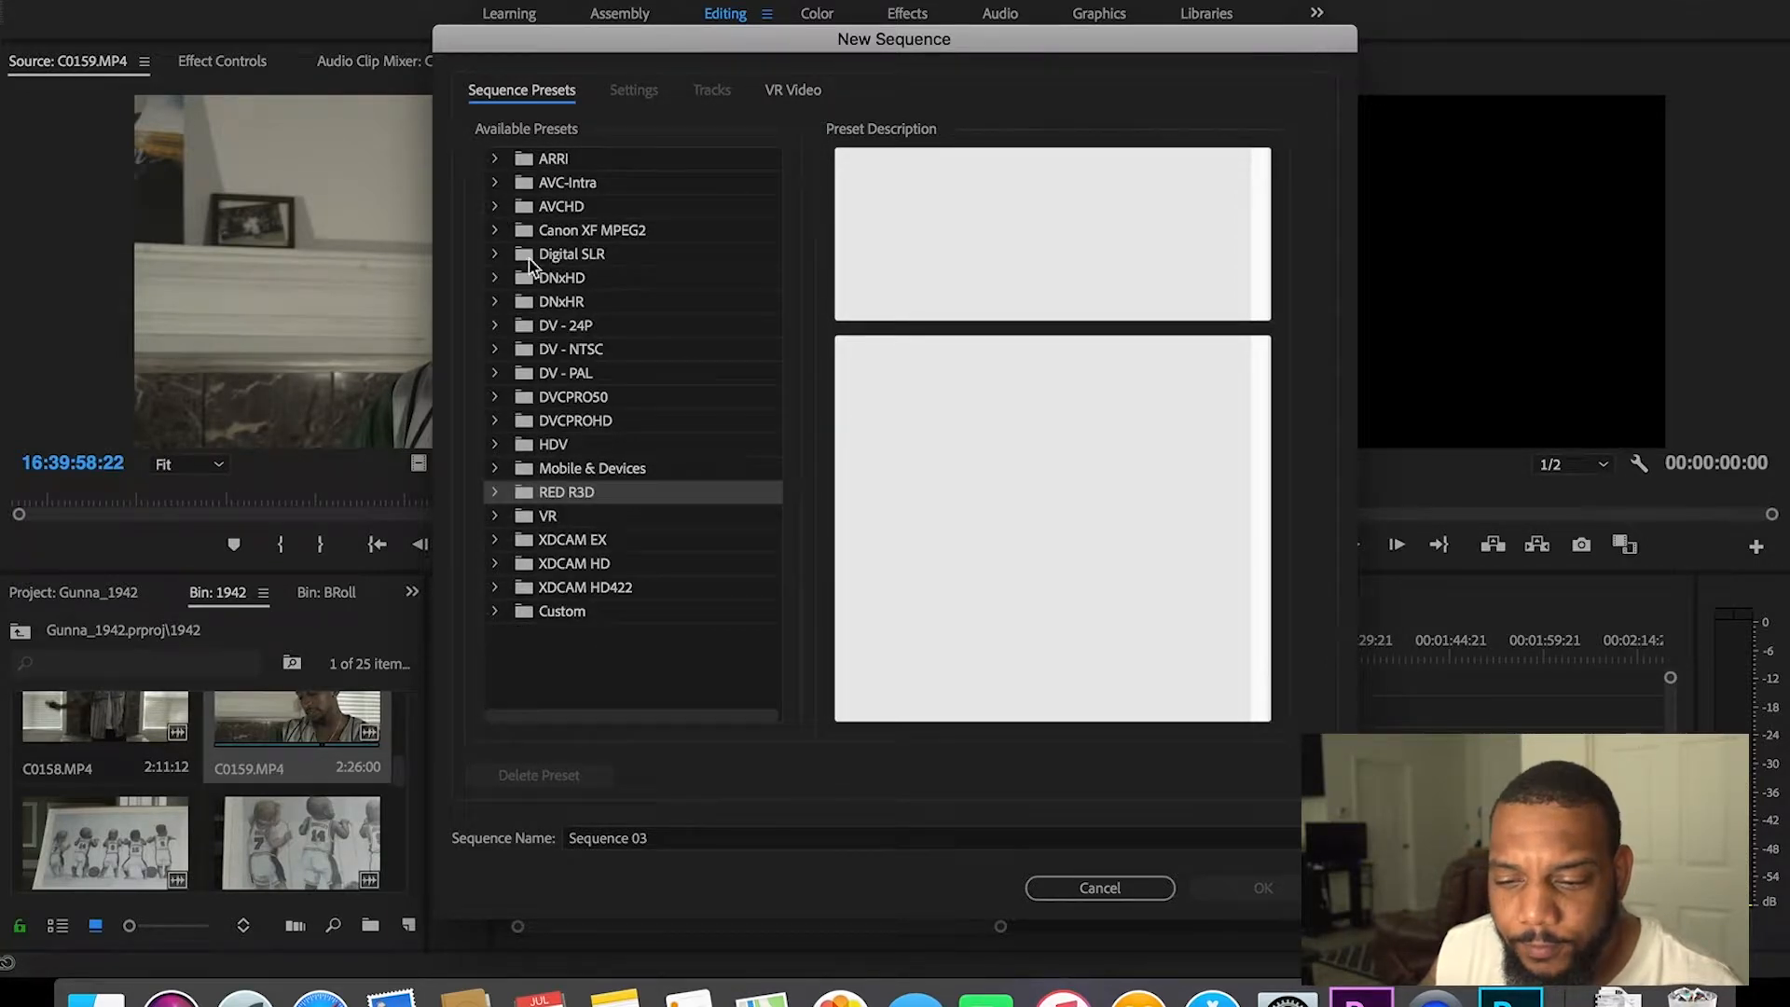
{"action": "left_click", "coordinate": [498, 255]}
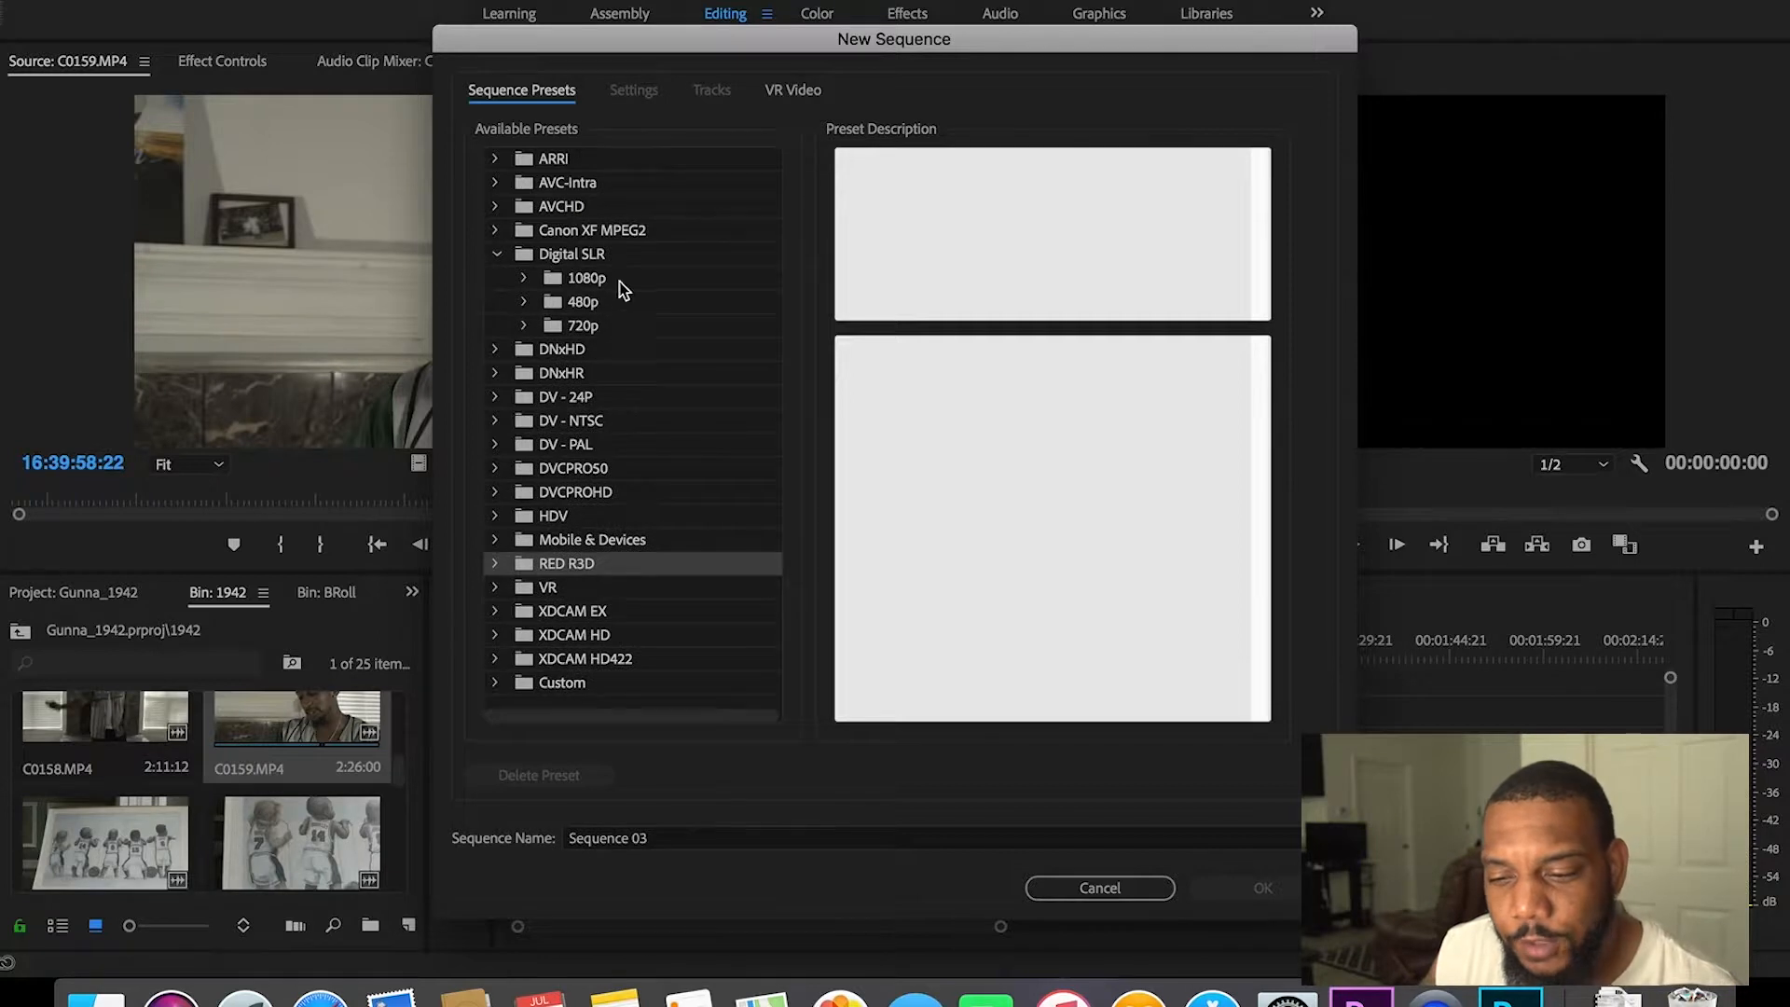
{"action": "left_click", "coordinate": [497, 255]}
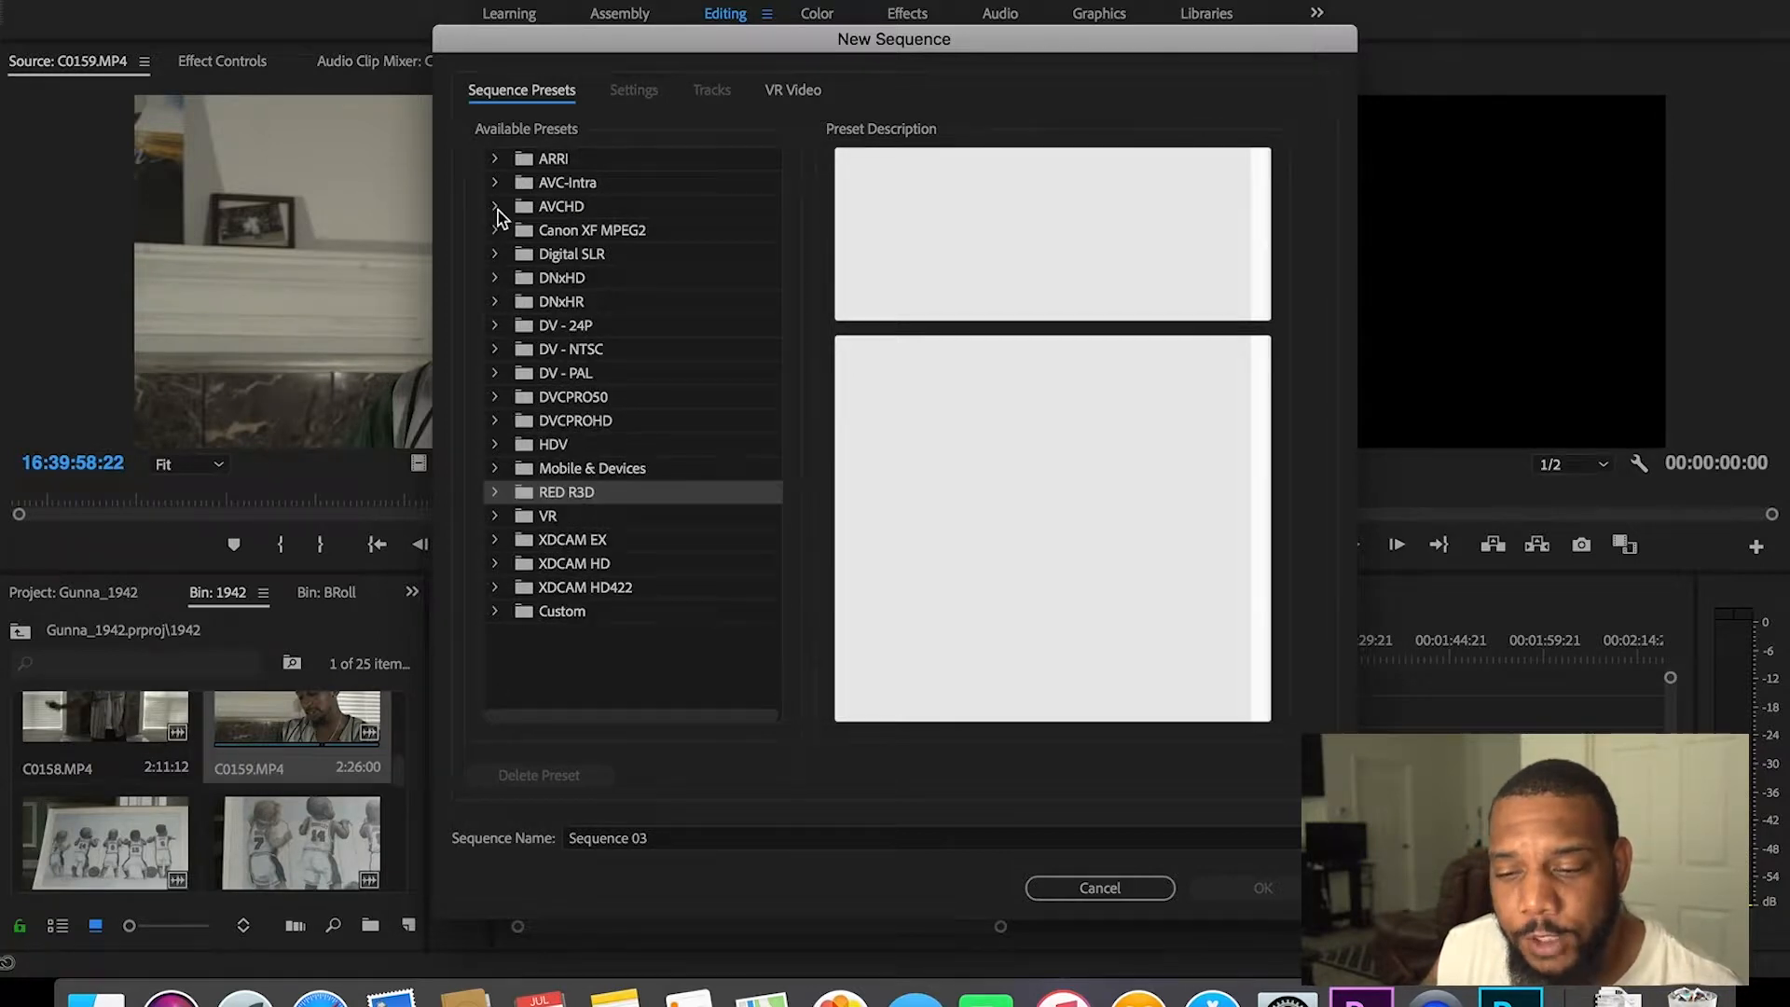
{"action": "left_click", "coordinate": [498, 209]}
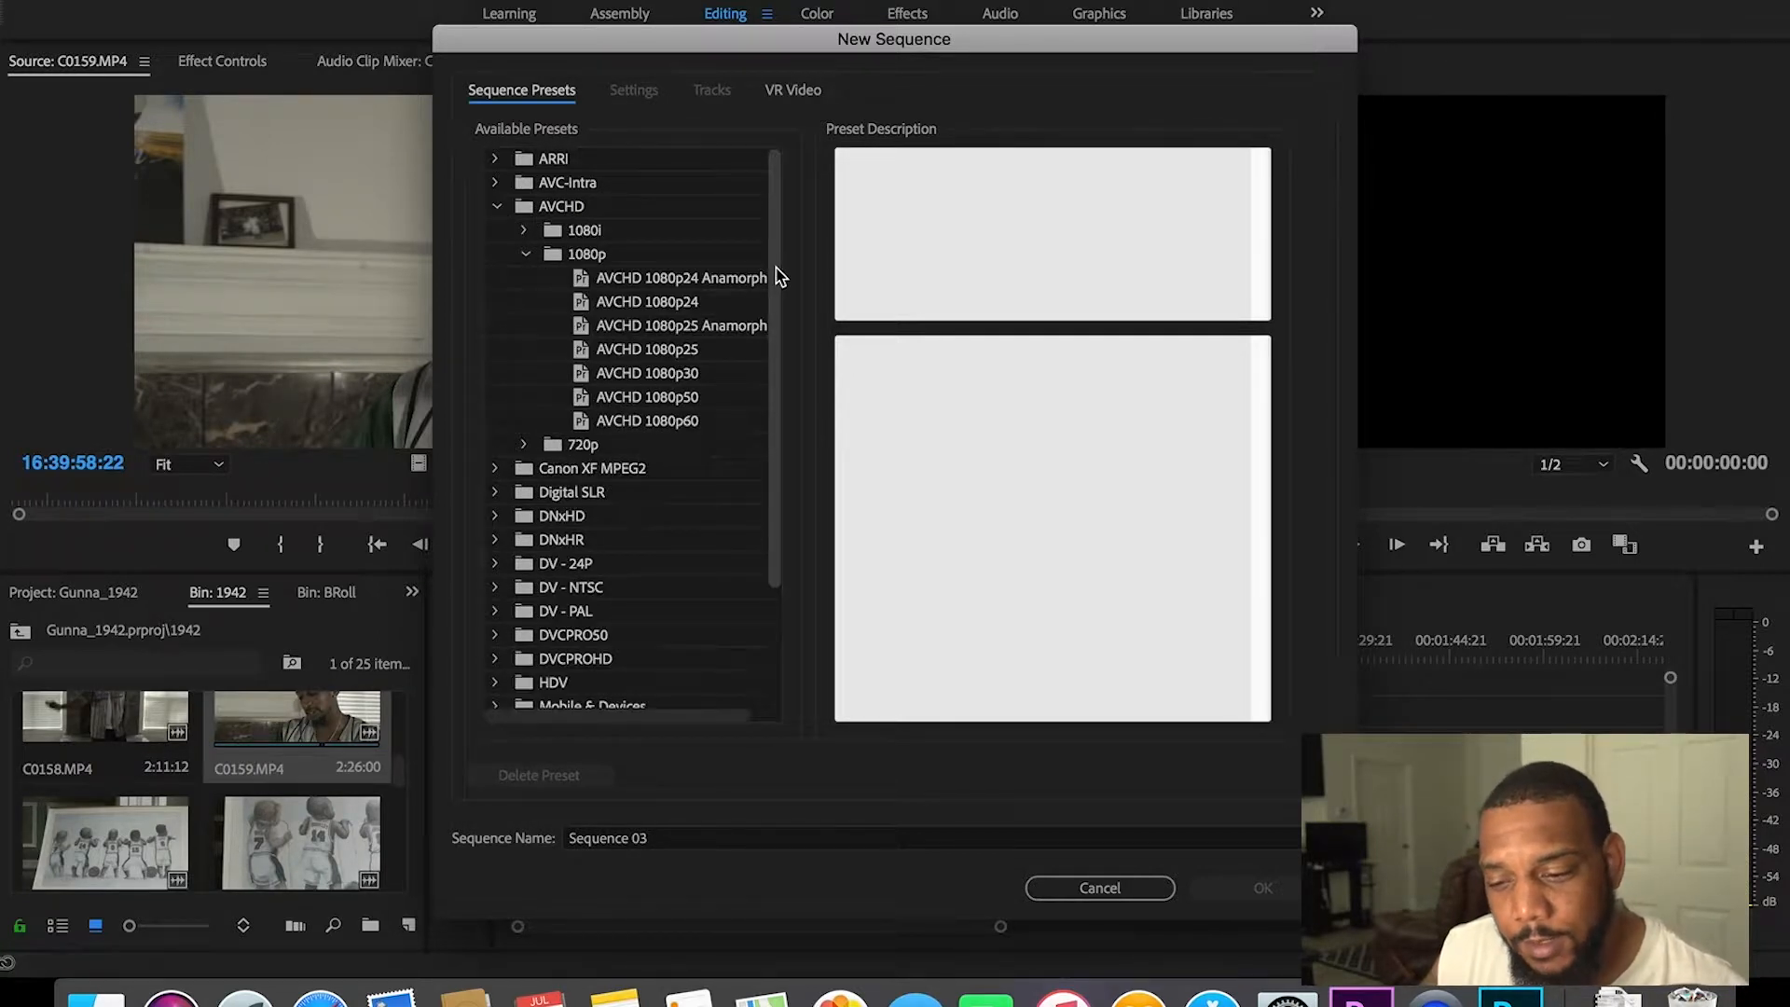
{"action": "scroll", "coordinate": [778, 273], "scroll_direction": "down", "scroll_amount": 1}
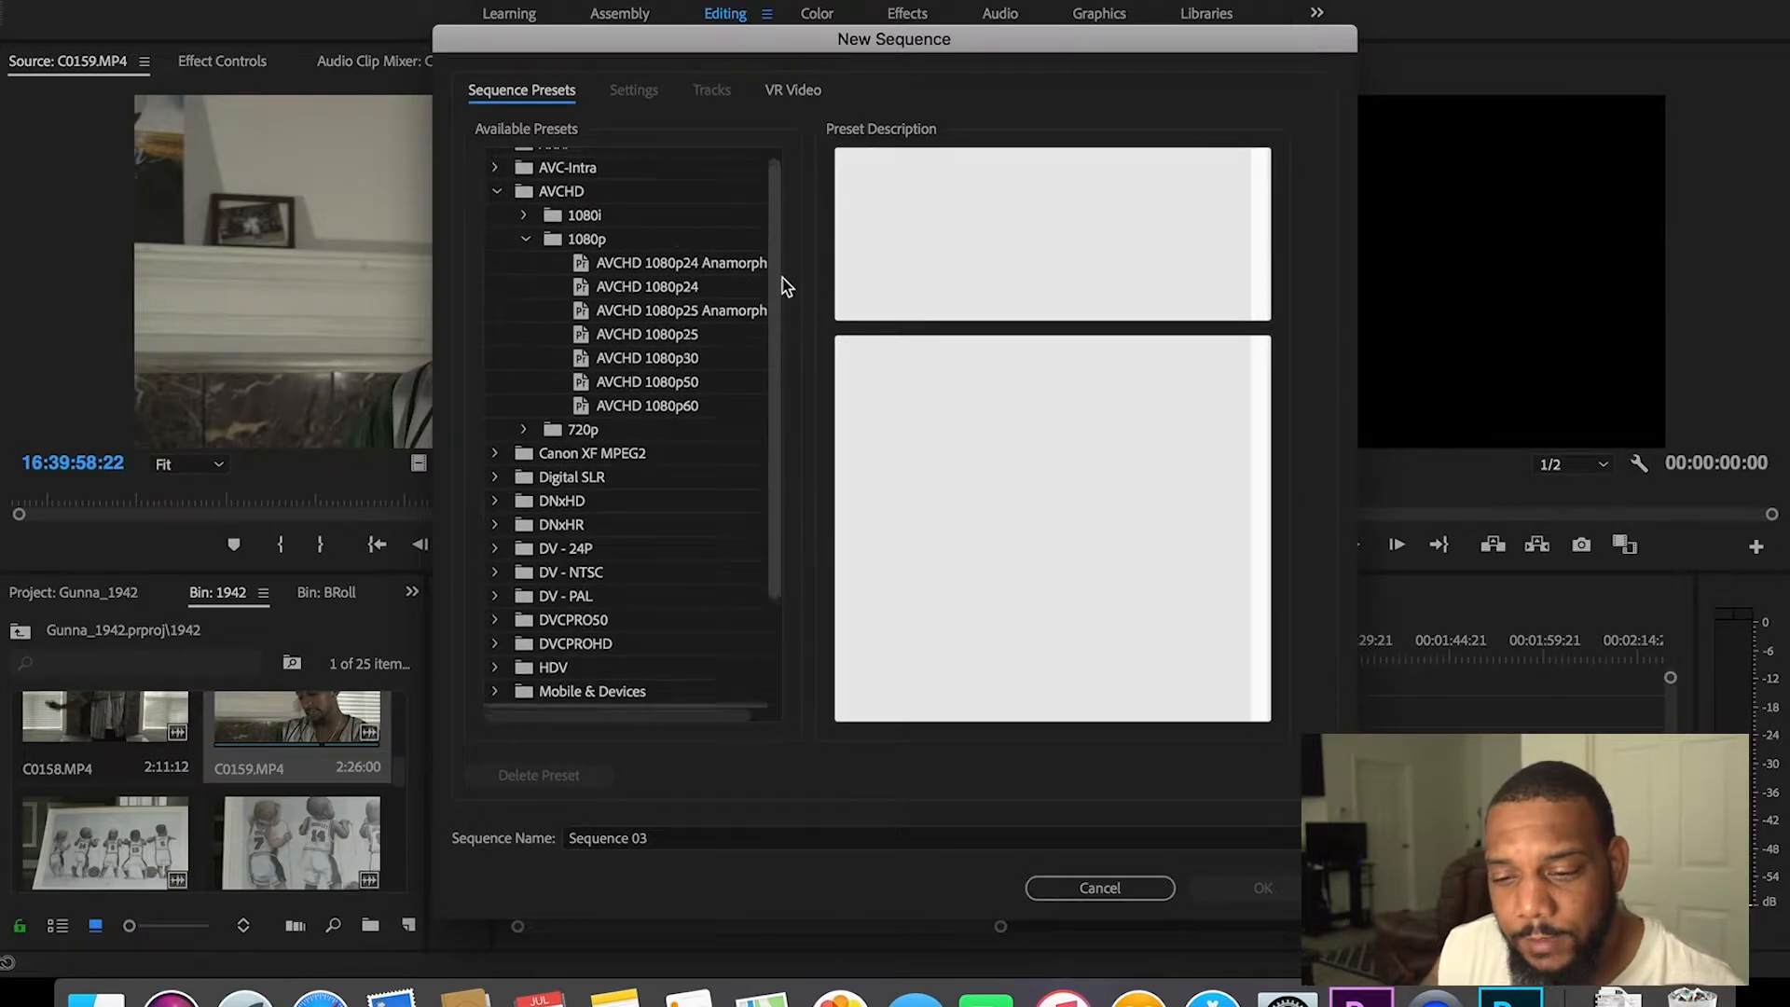
{"action": "scroll", "coordinate": [784, 280], "scroll_direction": "up", "scroll_amount": 1}
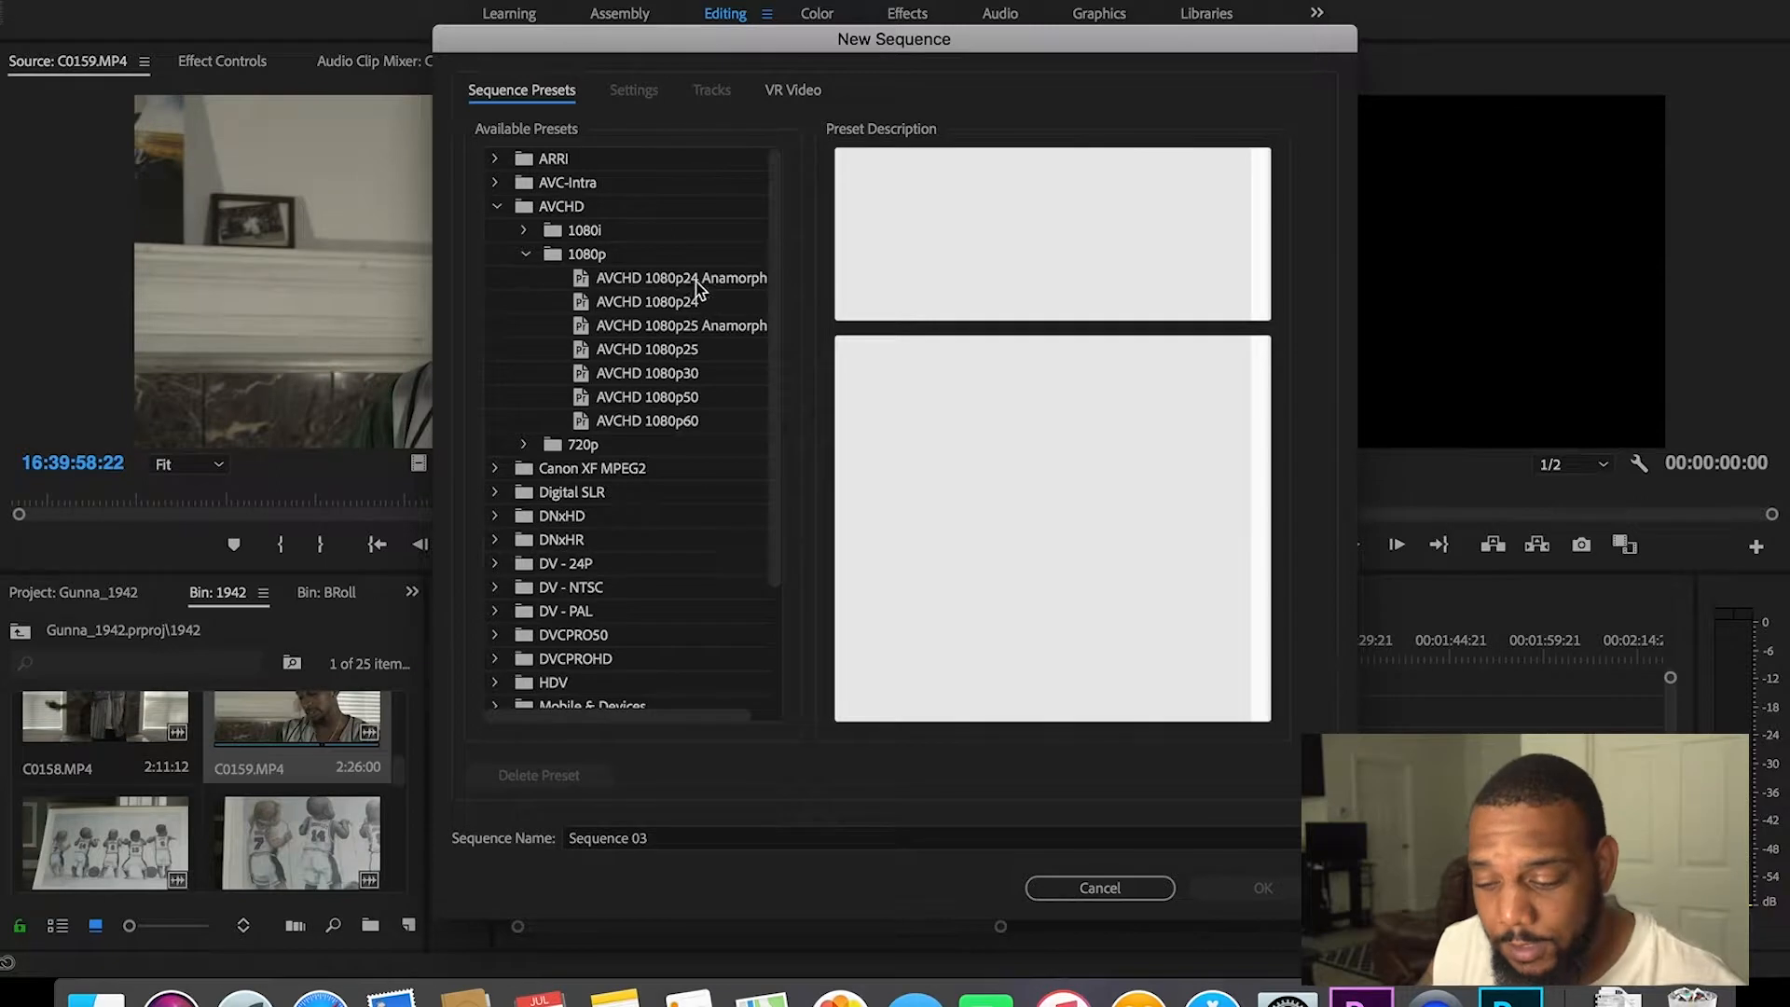
{"action": "left_click", "coordinate": [497, 209]}
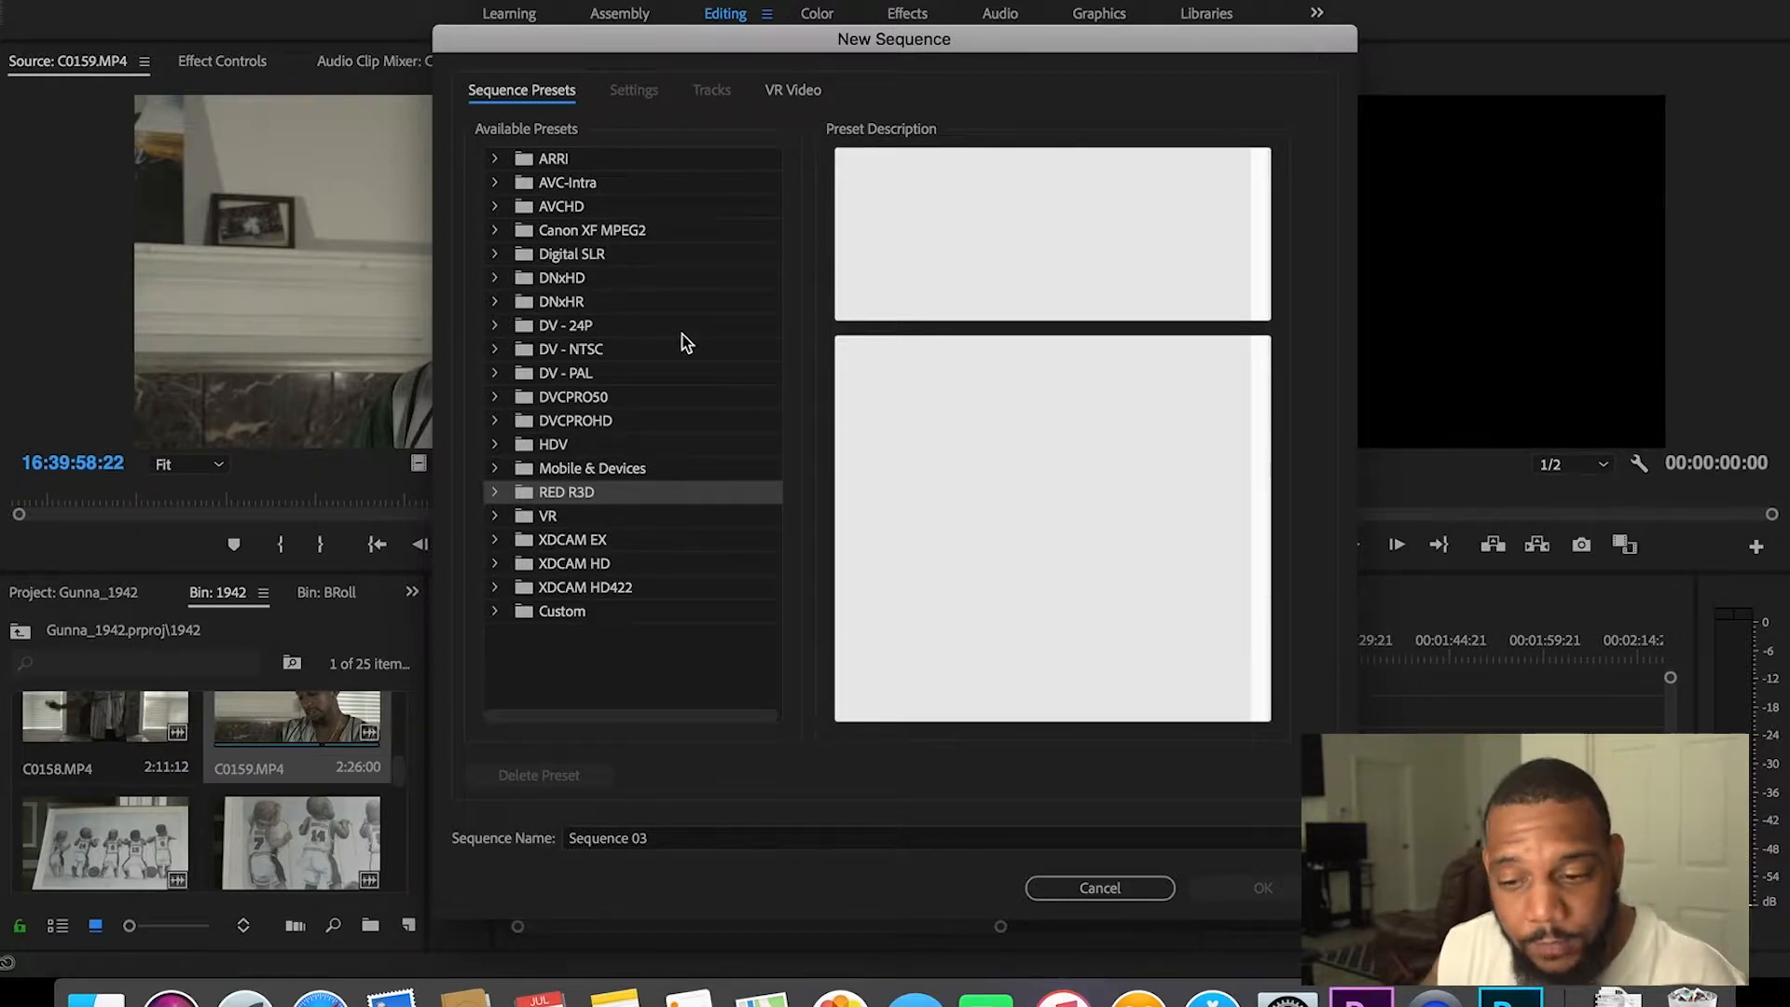
{"action": "left_click", "coordinate": [498, 254]}
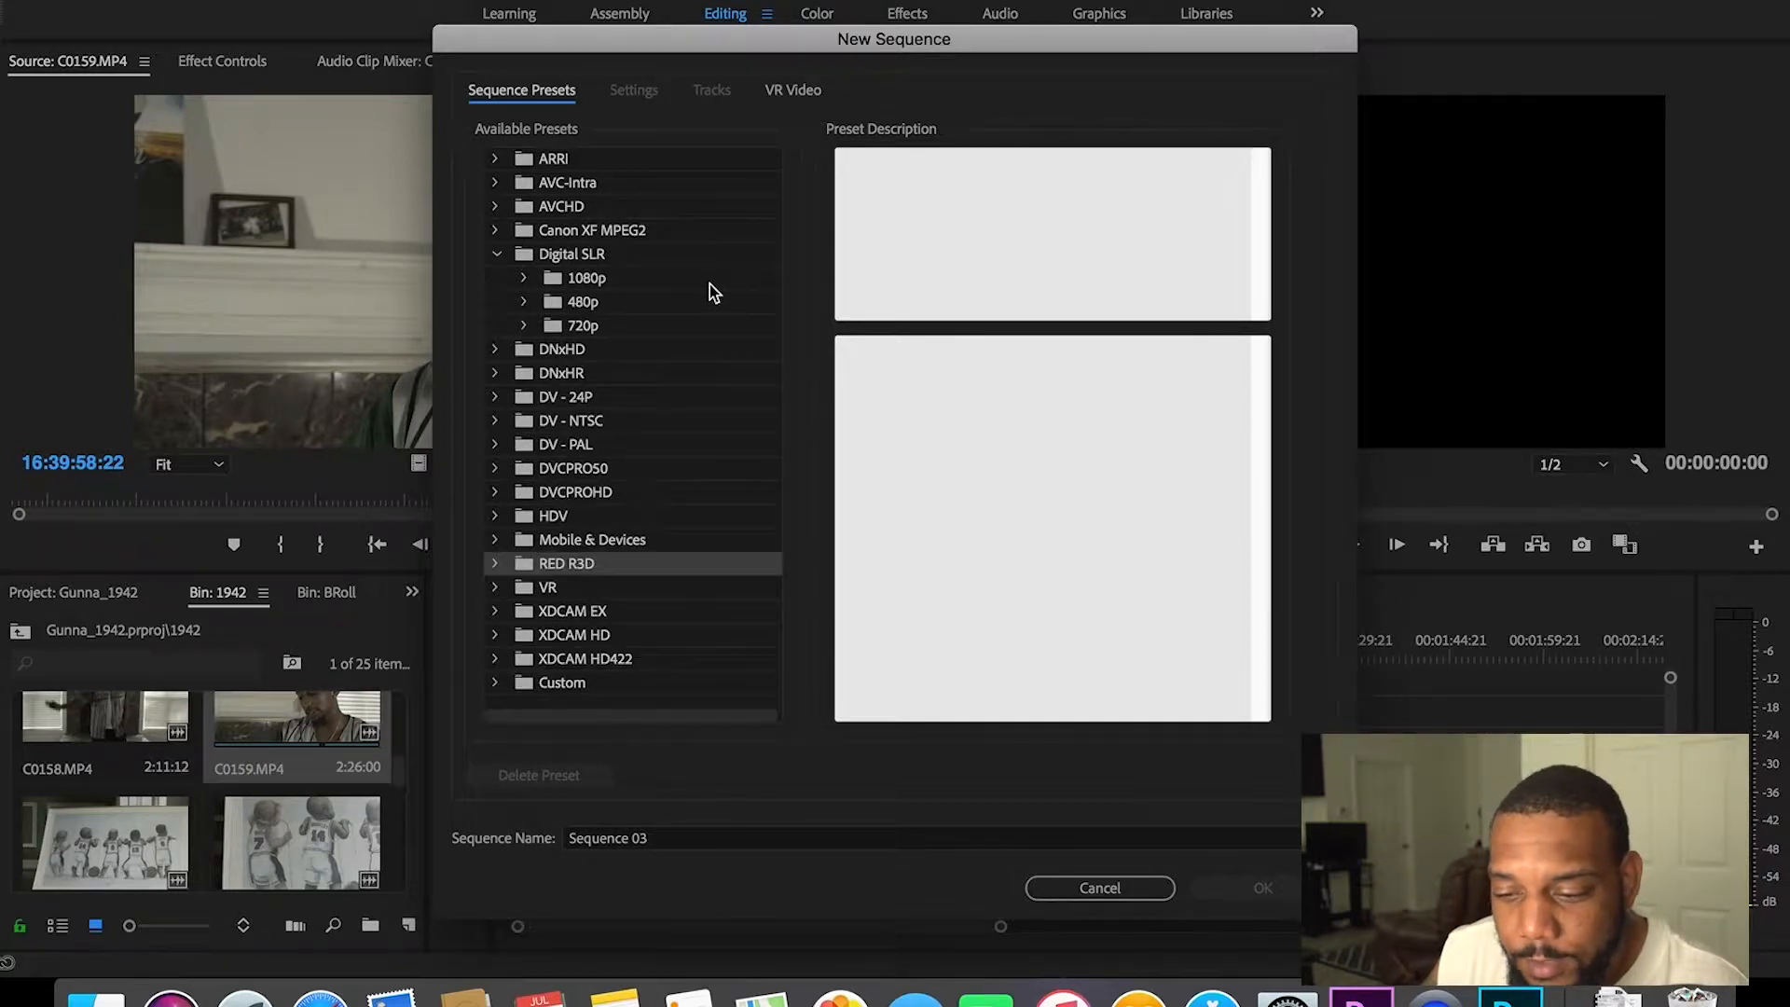
{"action": "left_click", "coordinate": [525, 279]}
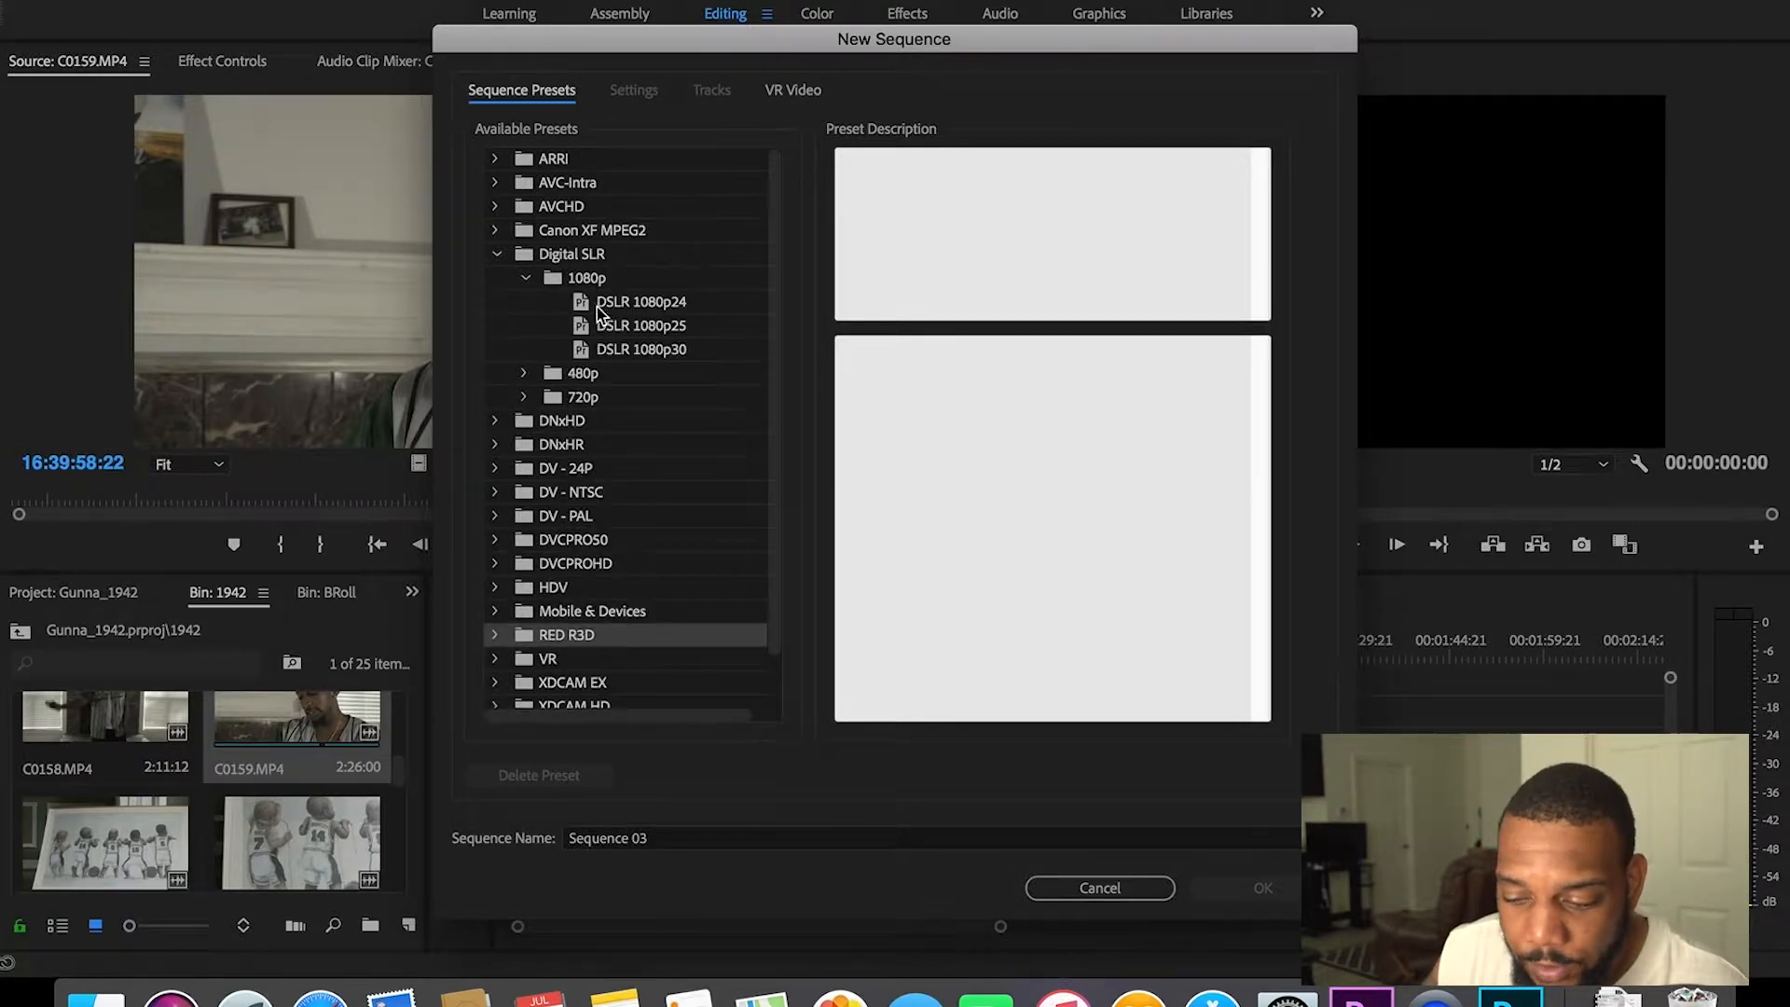
{"action": "left_click", "coordinate": [660, 304]}
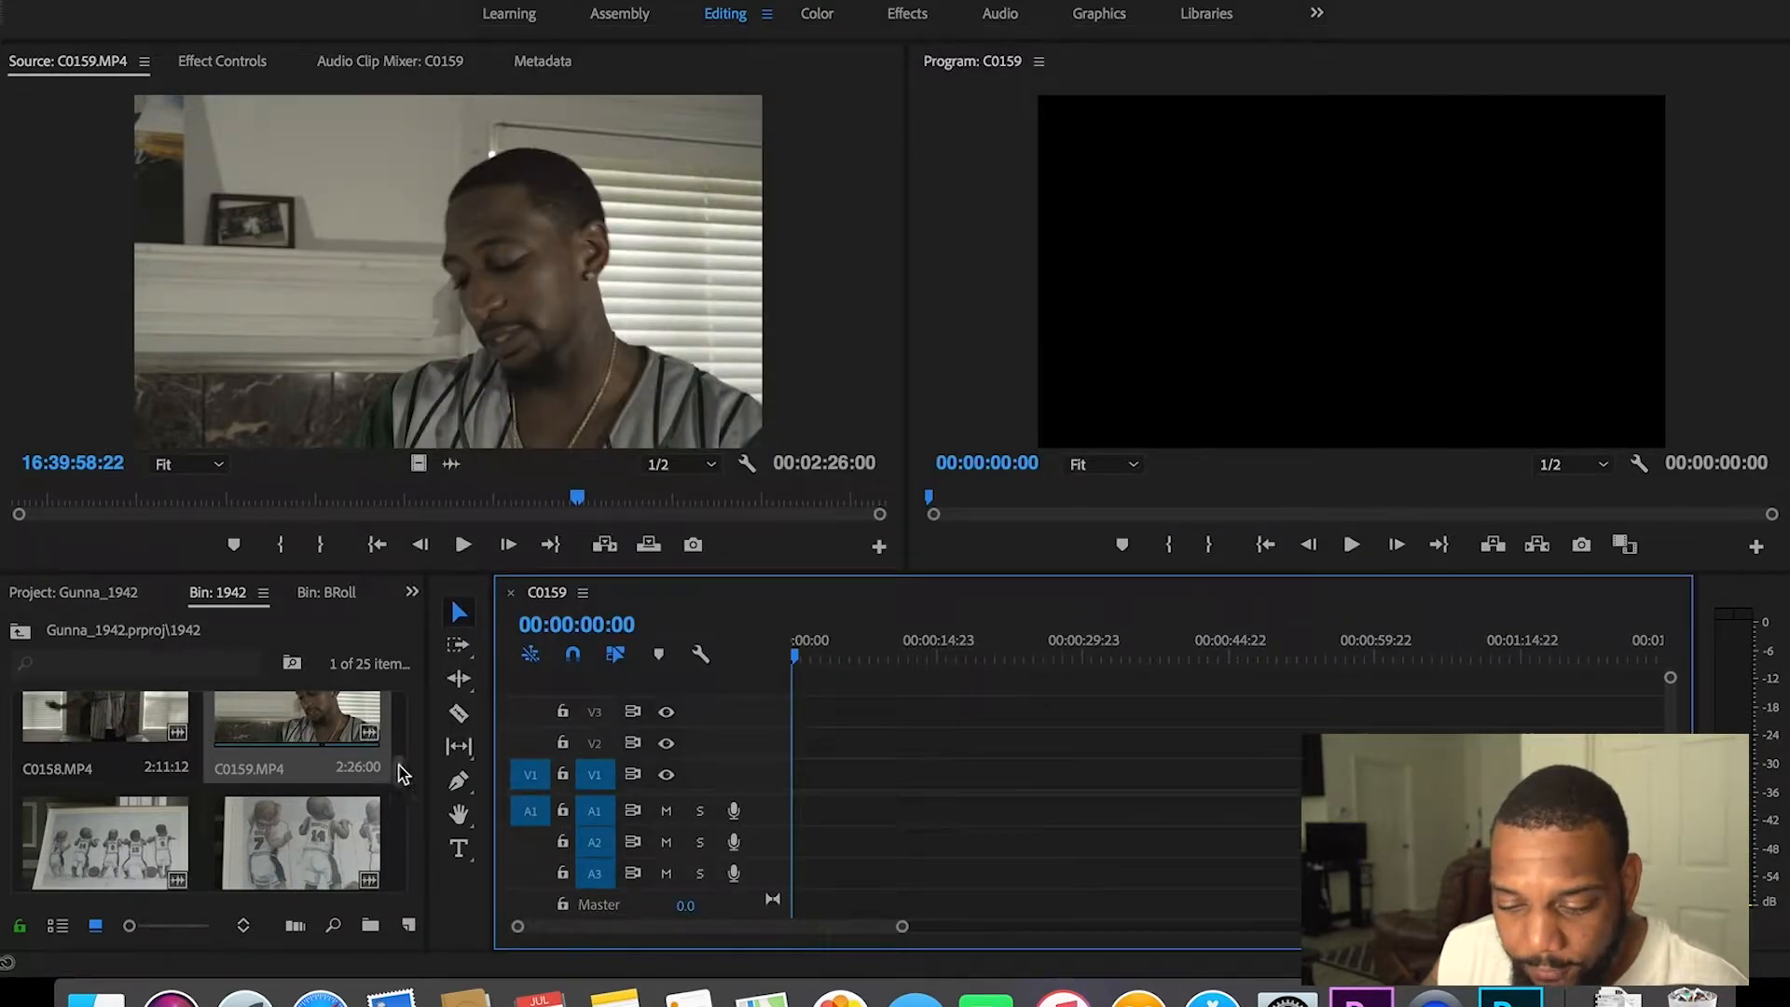
{"action": "left_click_drag", "start_coordinate": [401, 774], "coordinate": [401, 709]}
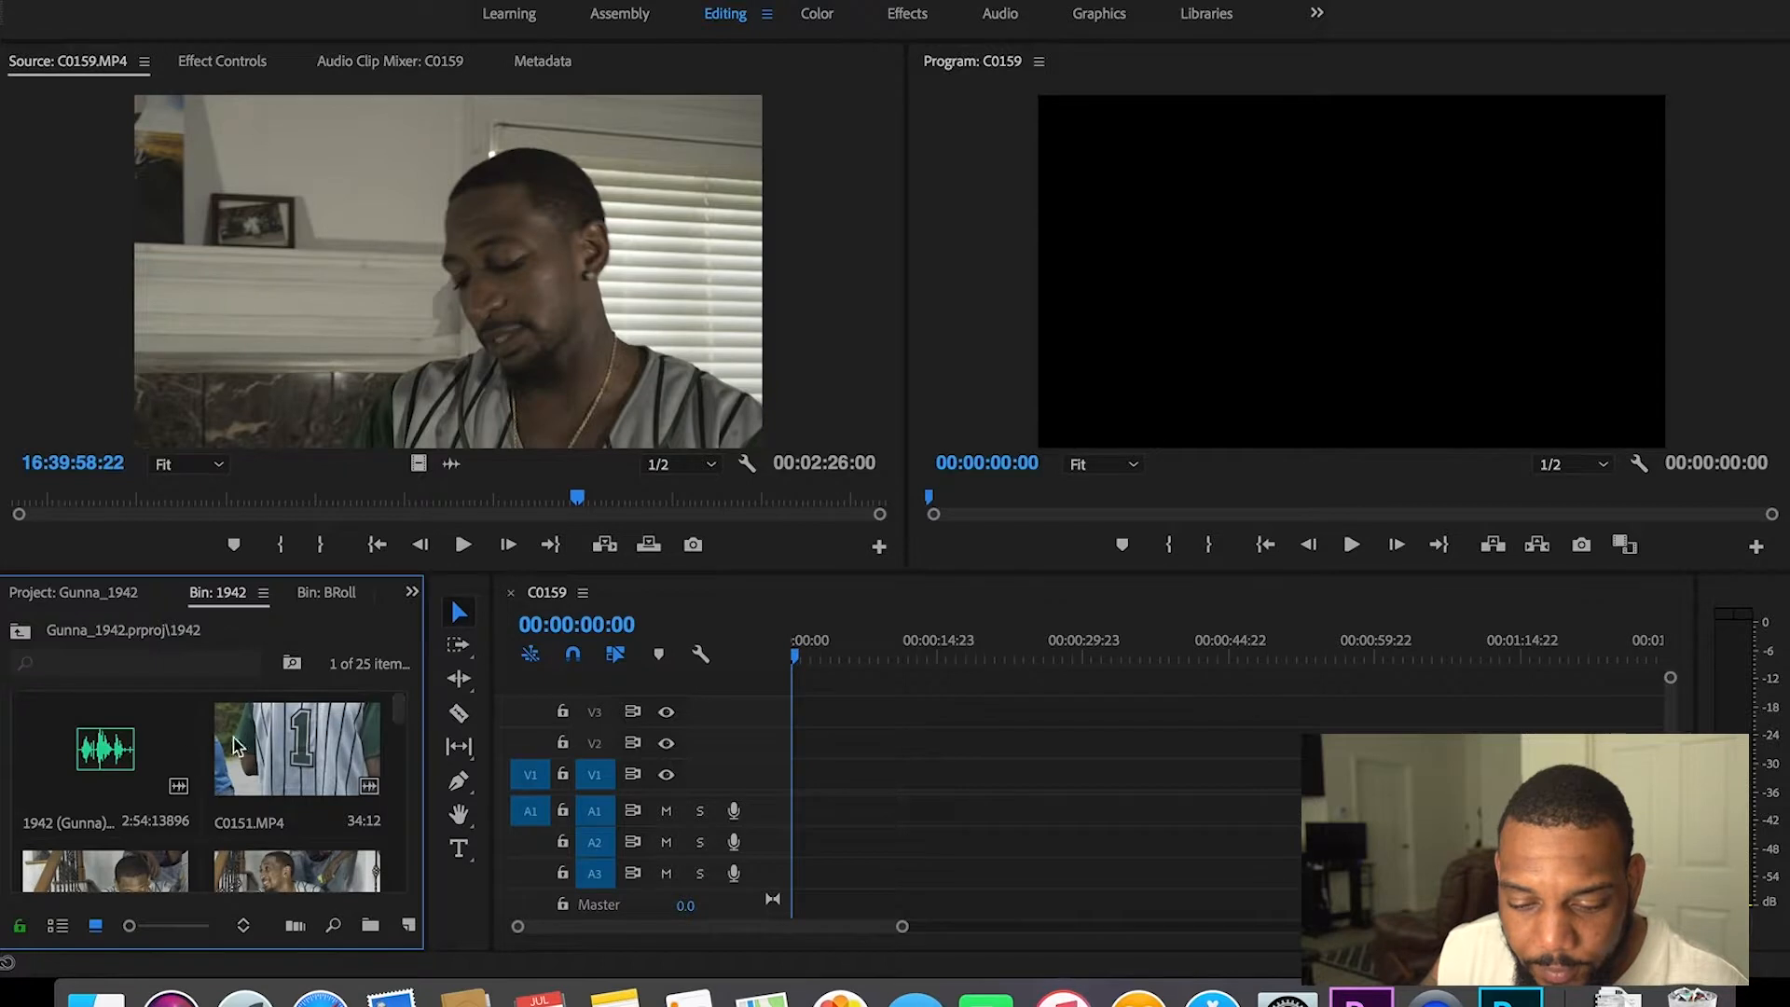
Step: Save the project and place the 1942 song at the start of audio track A1
{"action": "left_click", "coordinate": [143, 762]}
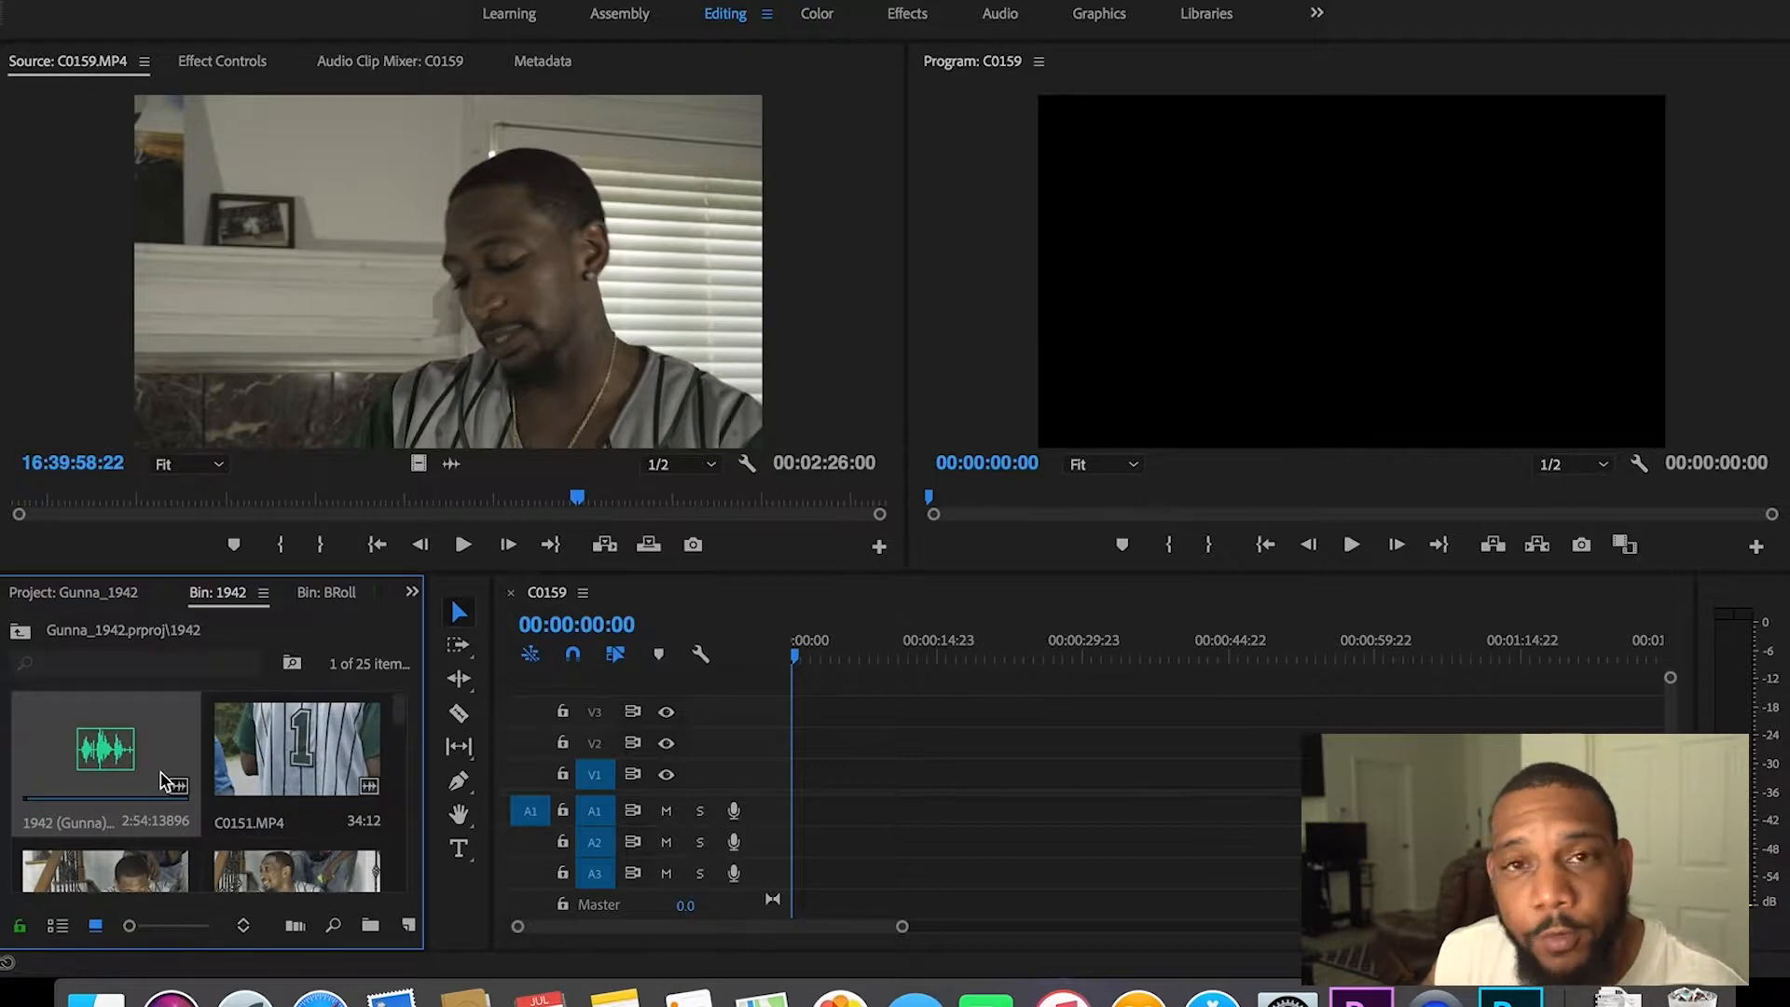
{"action": "key", "text": "super+s"}
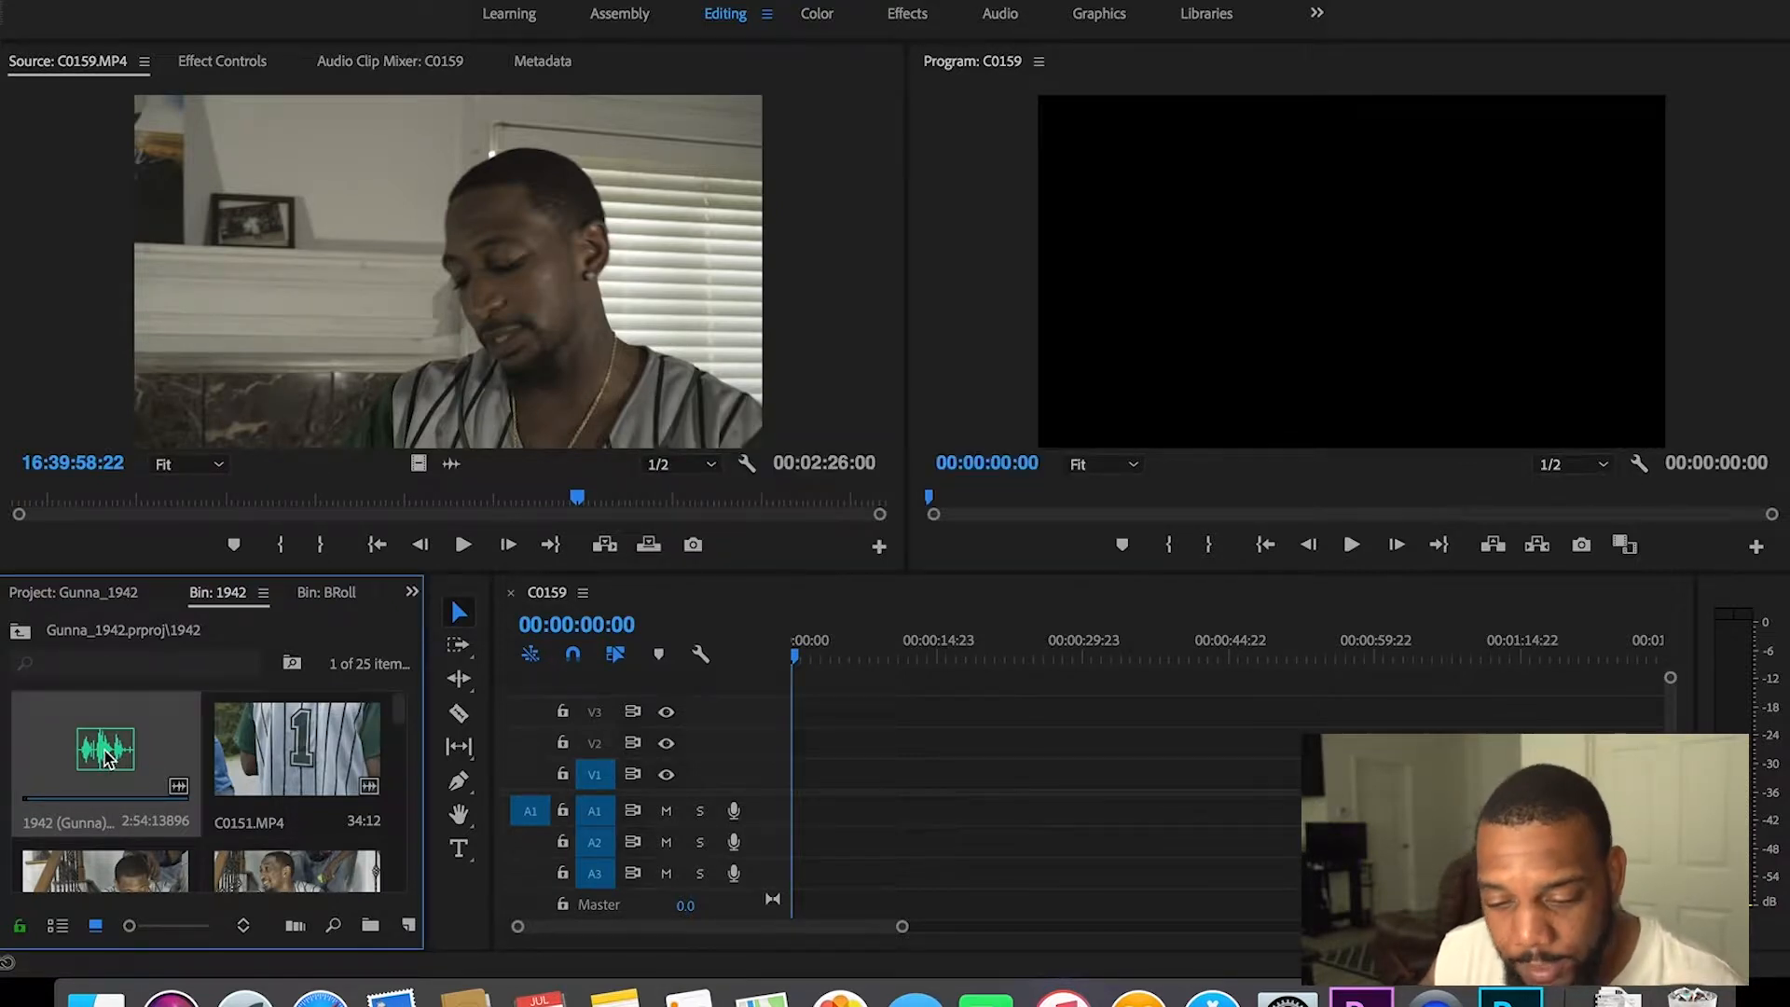
{"action": "key", "text": "super+s"}
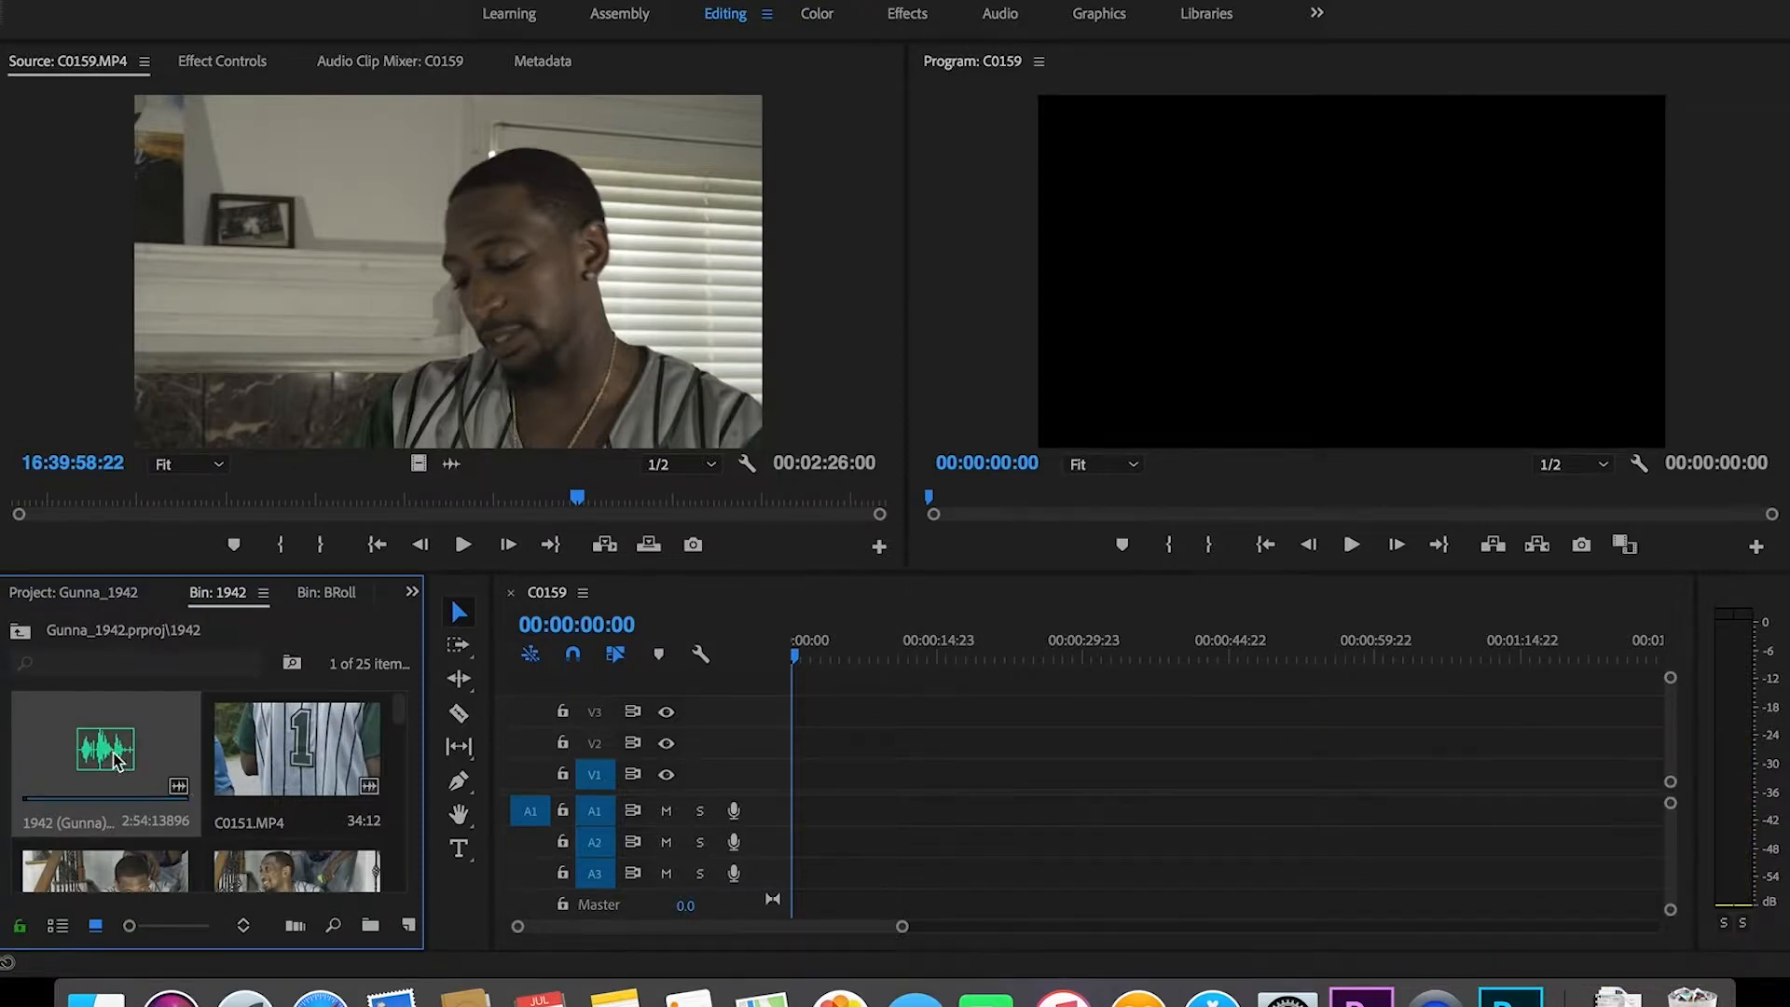
{"action": "left_click_drag", "start_coordinate": [105, 755], "coordinate": [802, 813]}
{"action": "mouse_move", "coordinate": [899, 927]}
{"action": "left_mouse_down"}
{"action": "mouse_move", "coordinate": [919, 926]}
{"action": "mouse_move", "coordinate": [901, 926]}
{"action": "left_mouse_up"}
Step: Play and scrub the song to find the beat, adding a marker at 00:00:21:14
{"action": "left_click", "coordinate": [907, 646]}
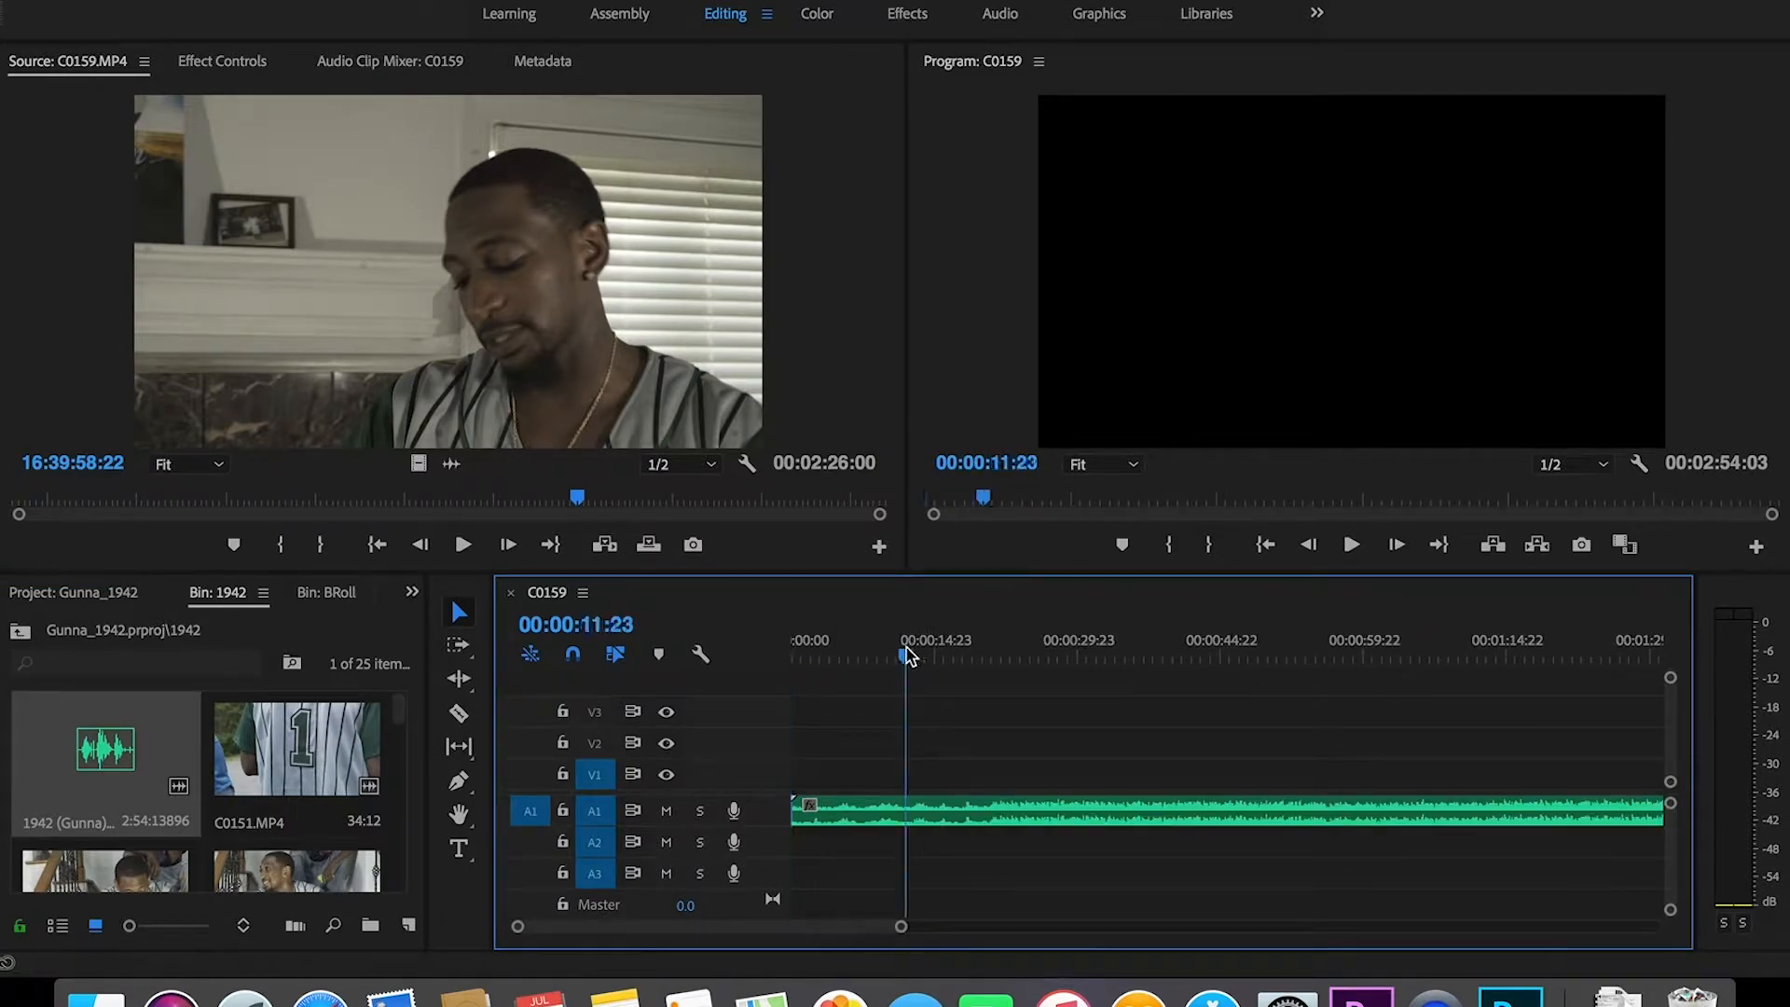
{"action": "key", "text": "space"}
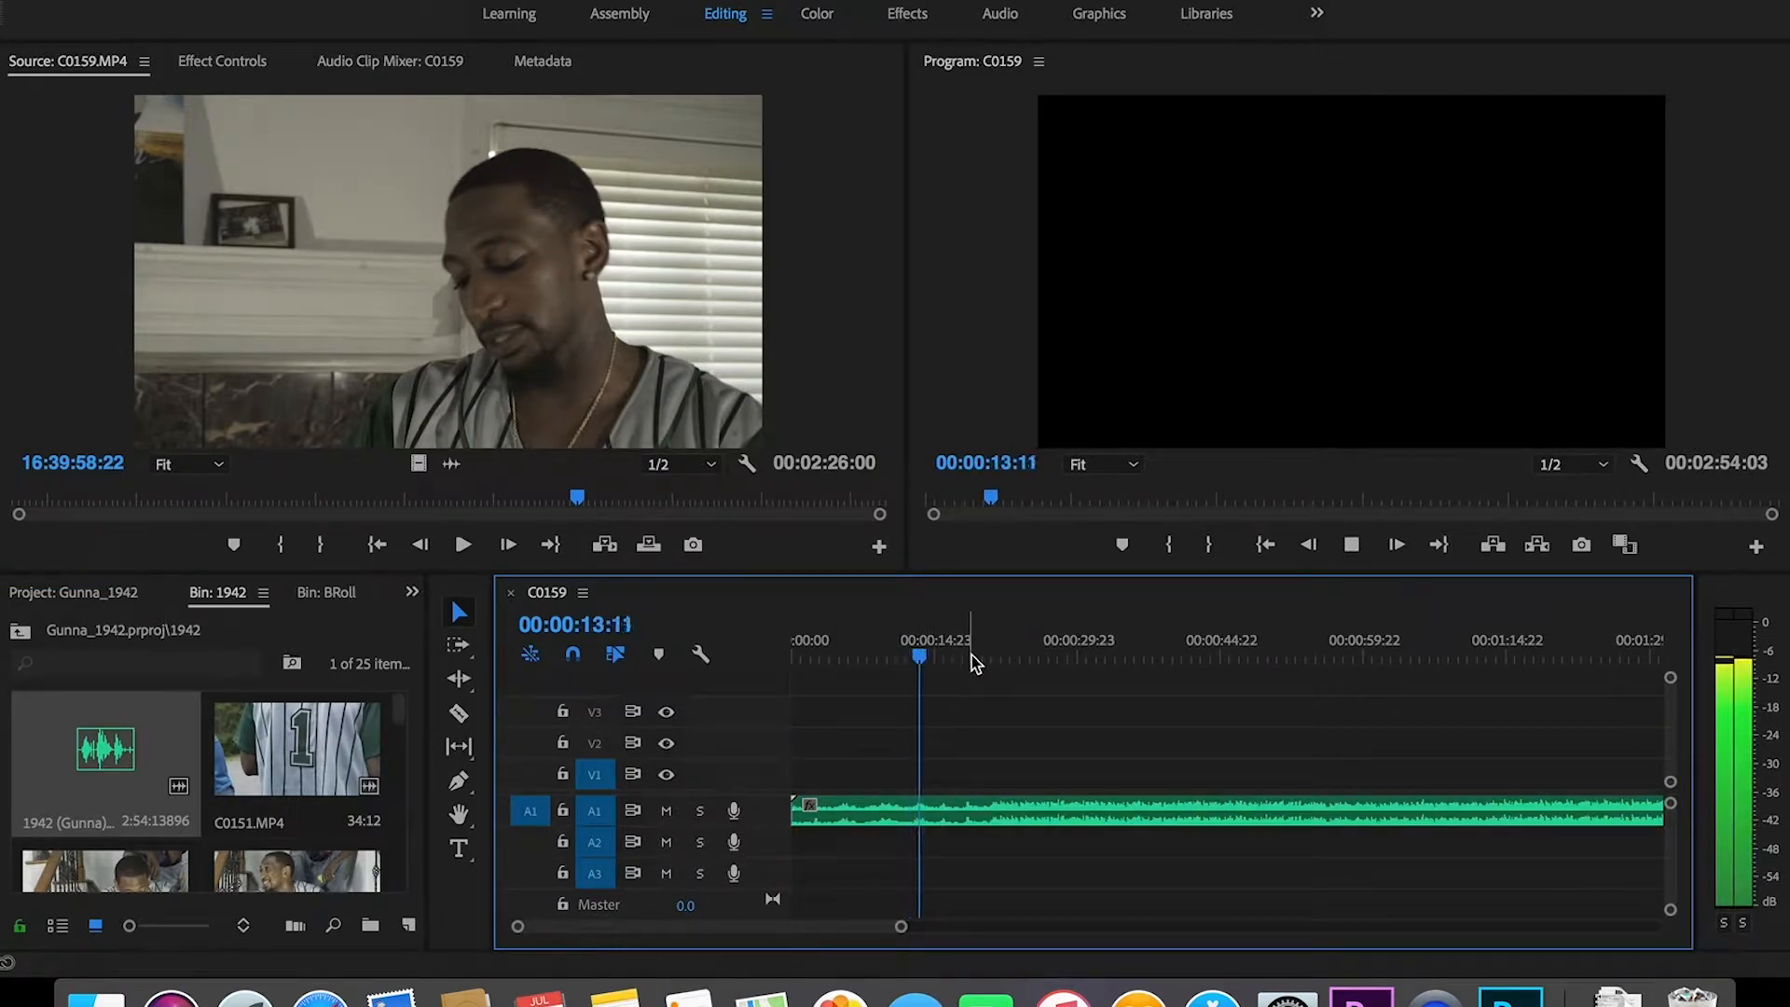
{"action": "key", "text": "space"}
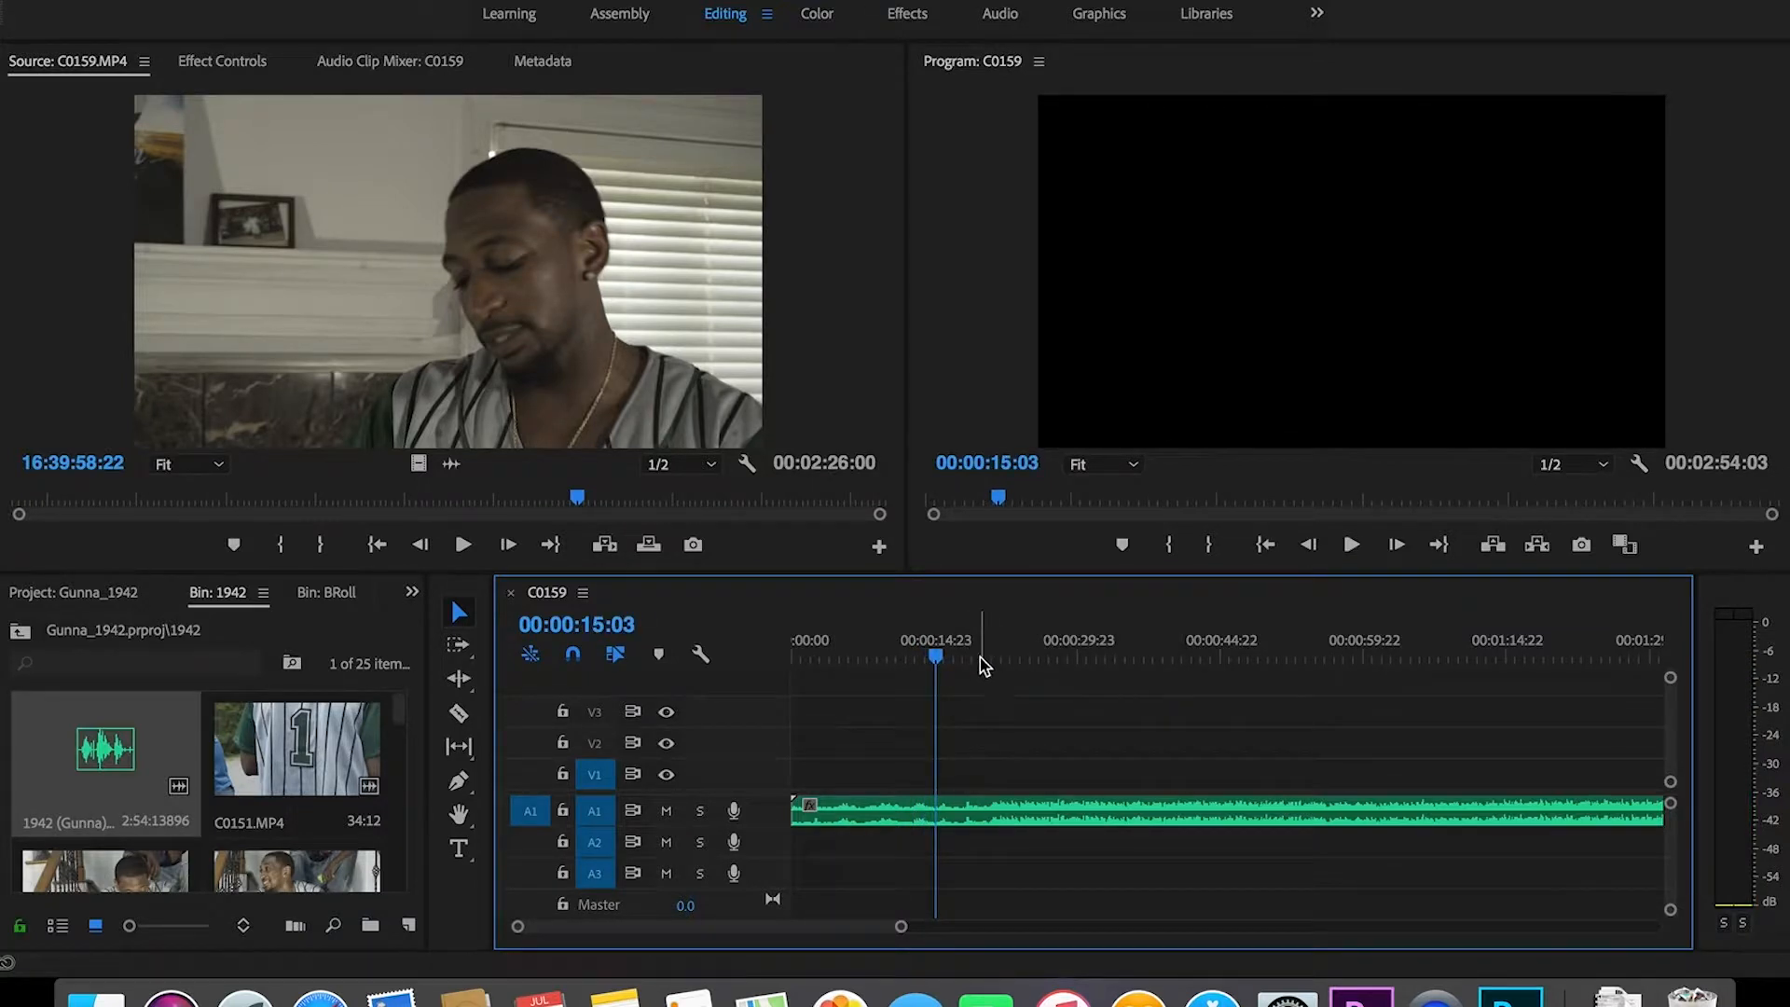
{"action": "left_click", "coordinate": [977, 657]}
{"action": "left_click", "coordinate": [966, 660]}
{"action": "left_click_drag", "start_coordinate": [963, 654], "coordinate": [966, 658]}
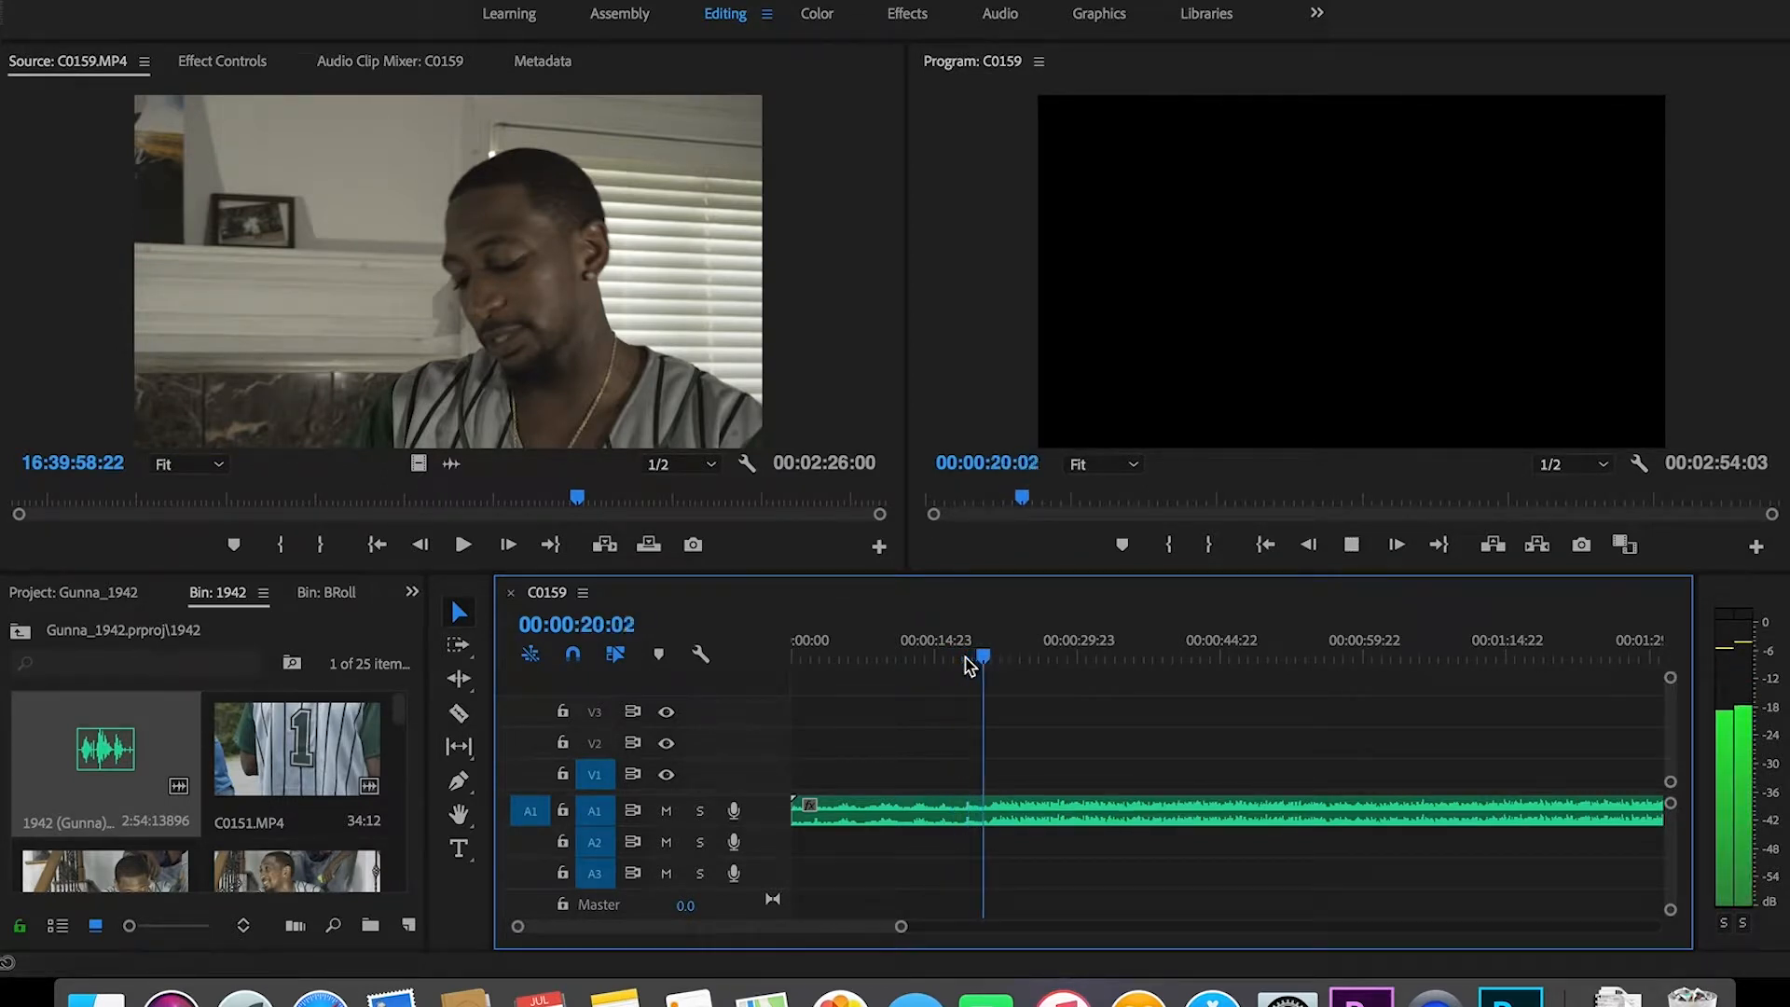
{"action": "key", "text": "space"}
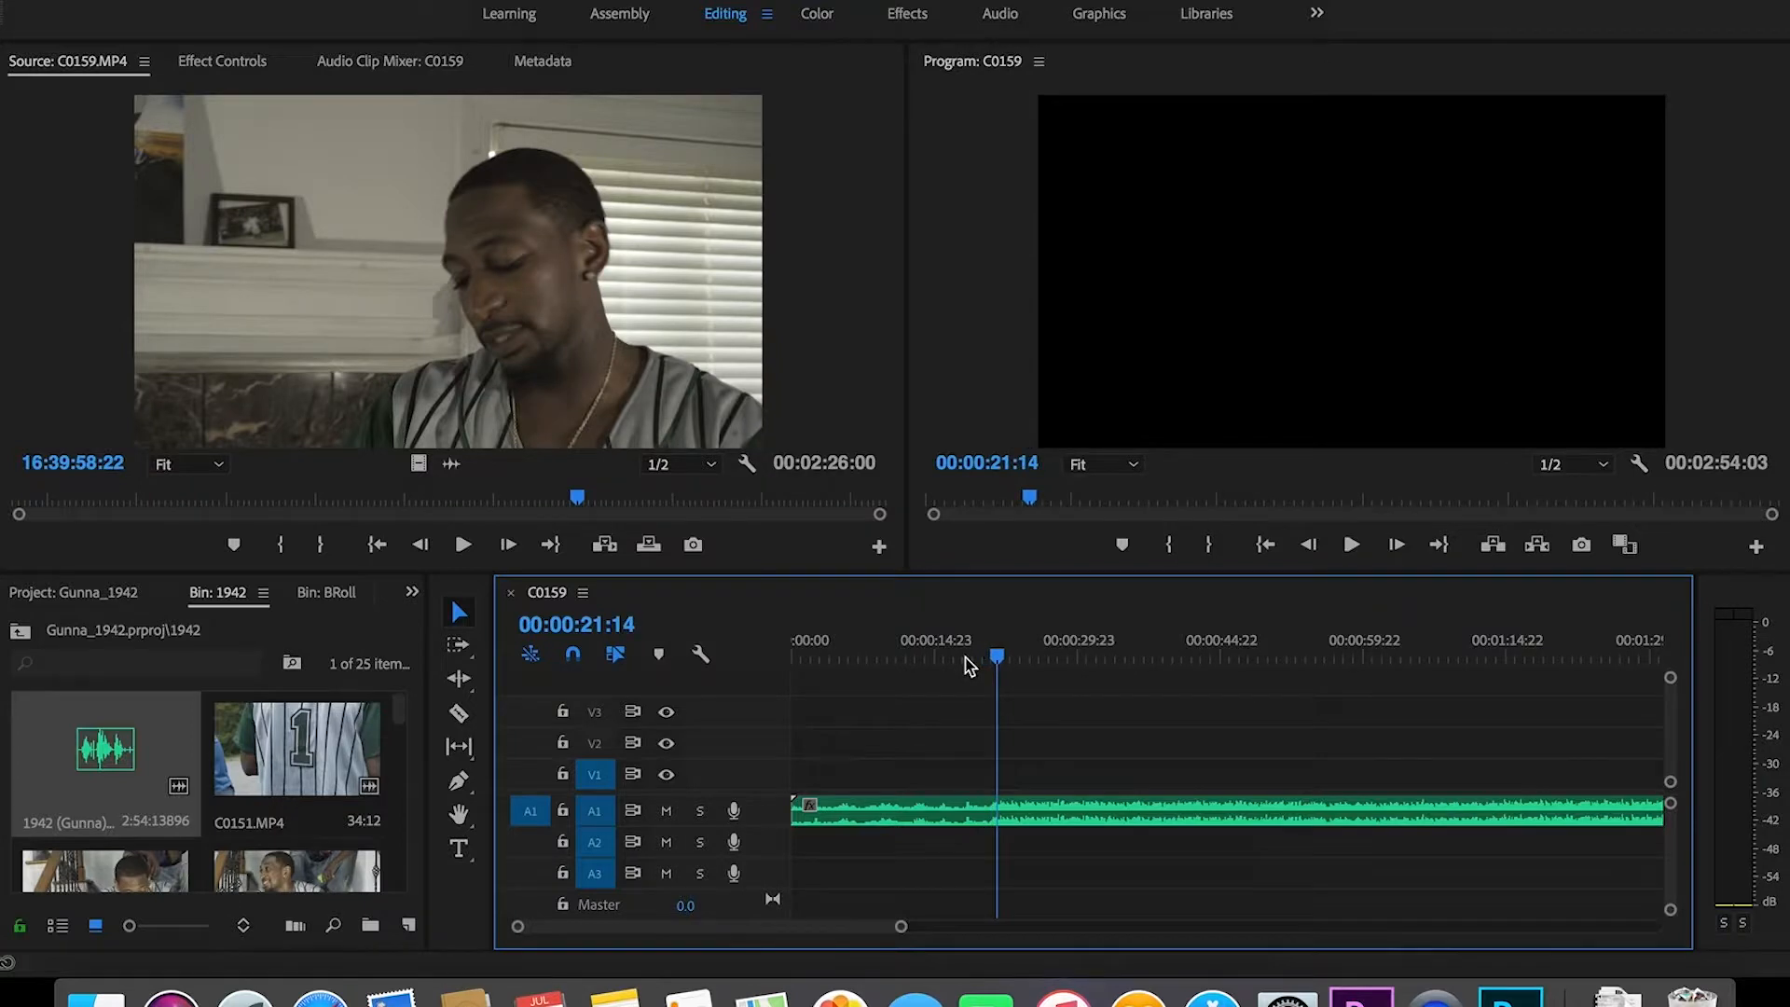
{"action": "key", "text": "i"}
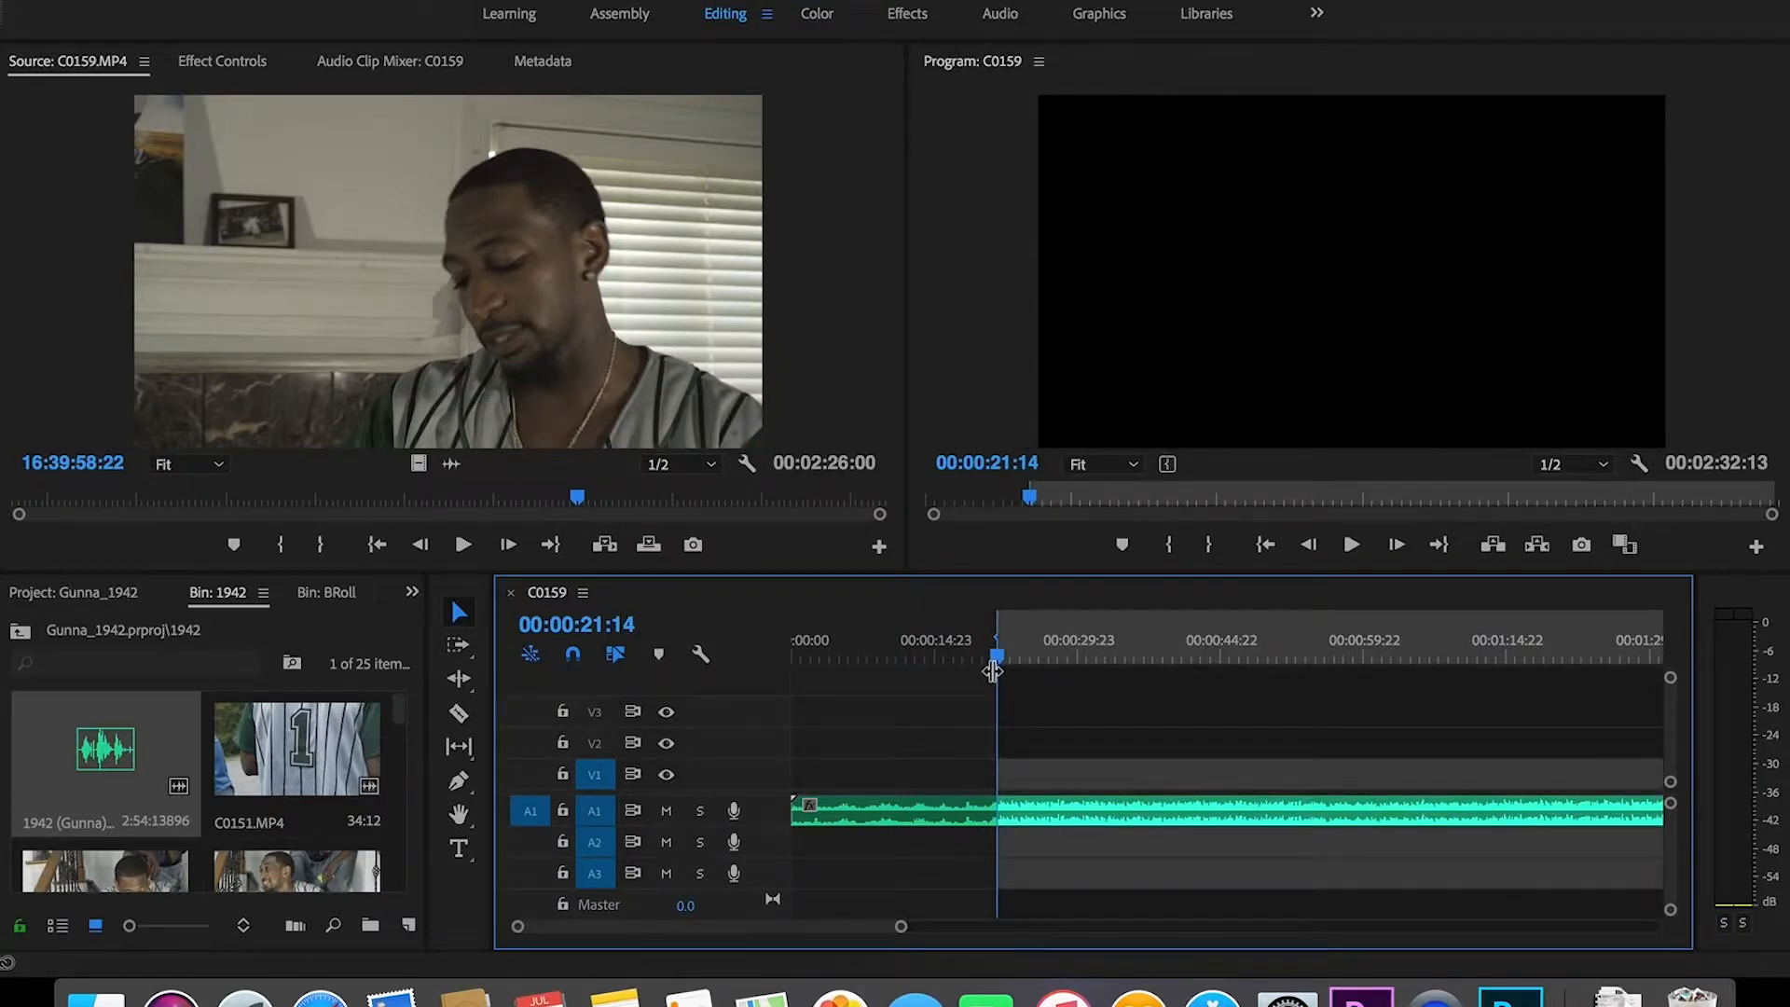
{"action": "key", "text": "alt+i"}
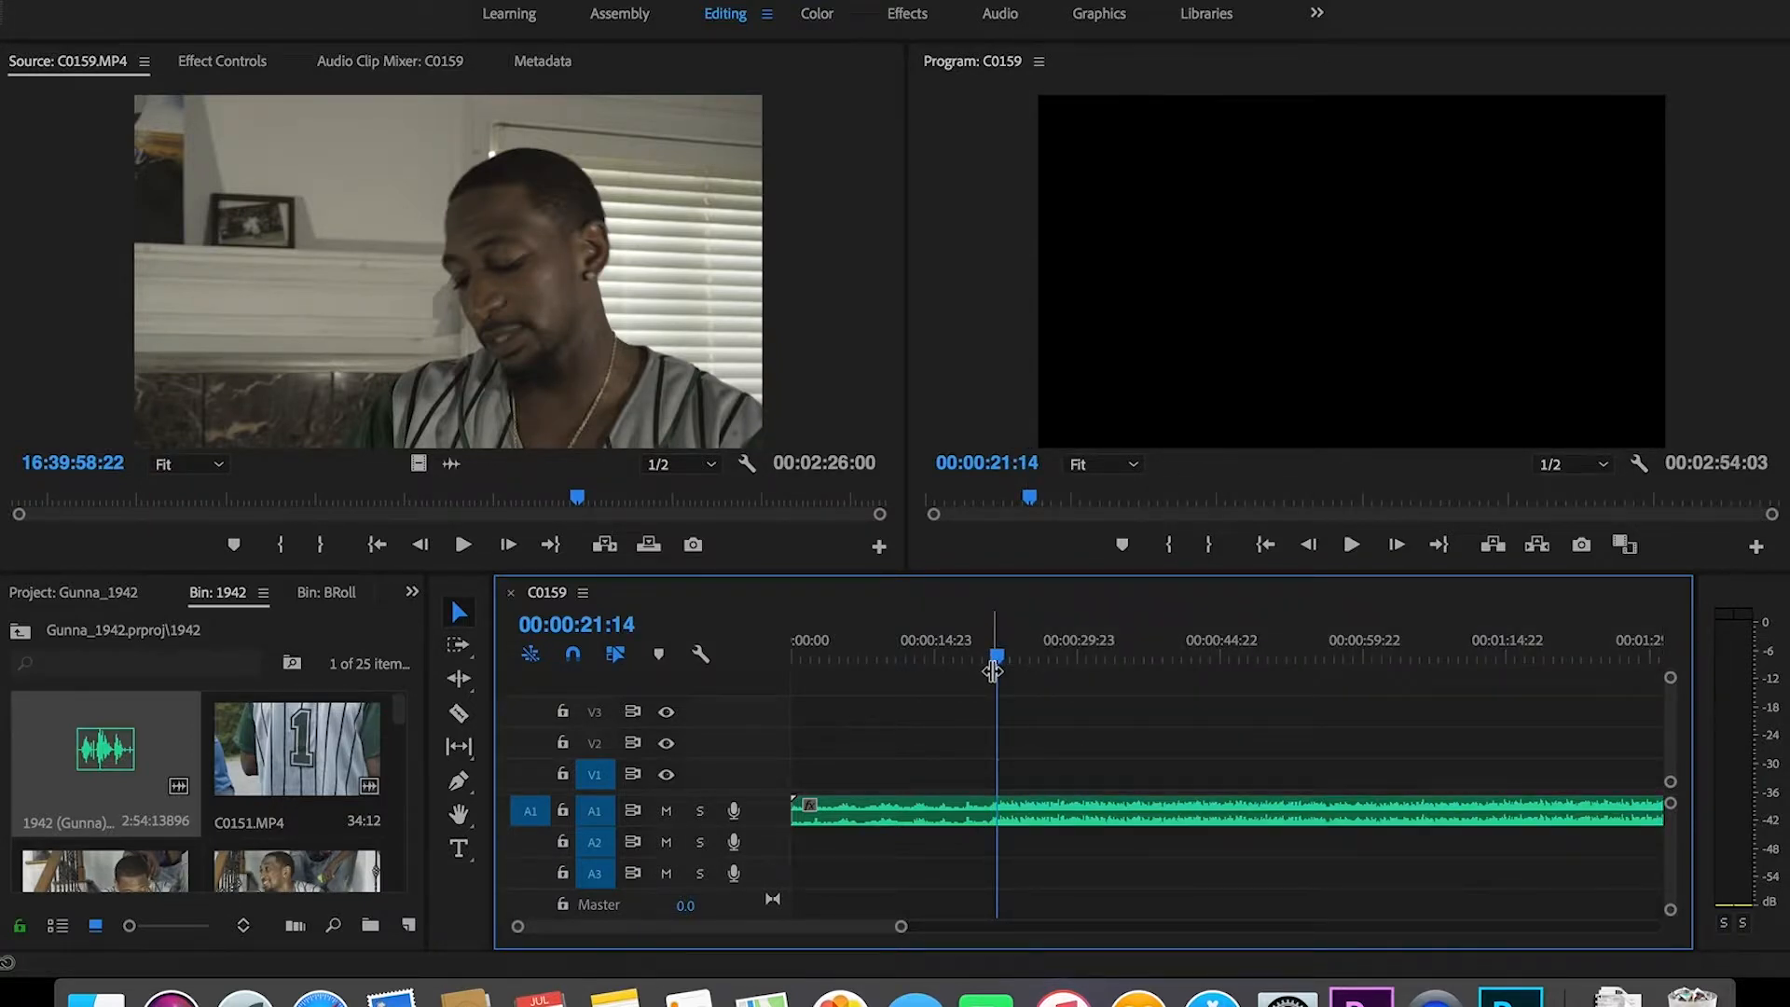
{"action": "key", "text": "m"}
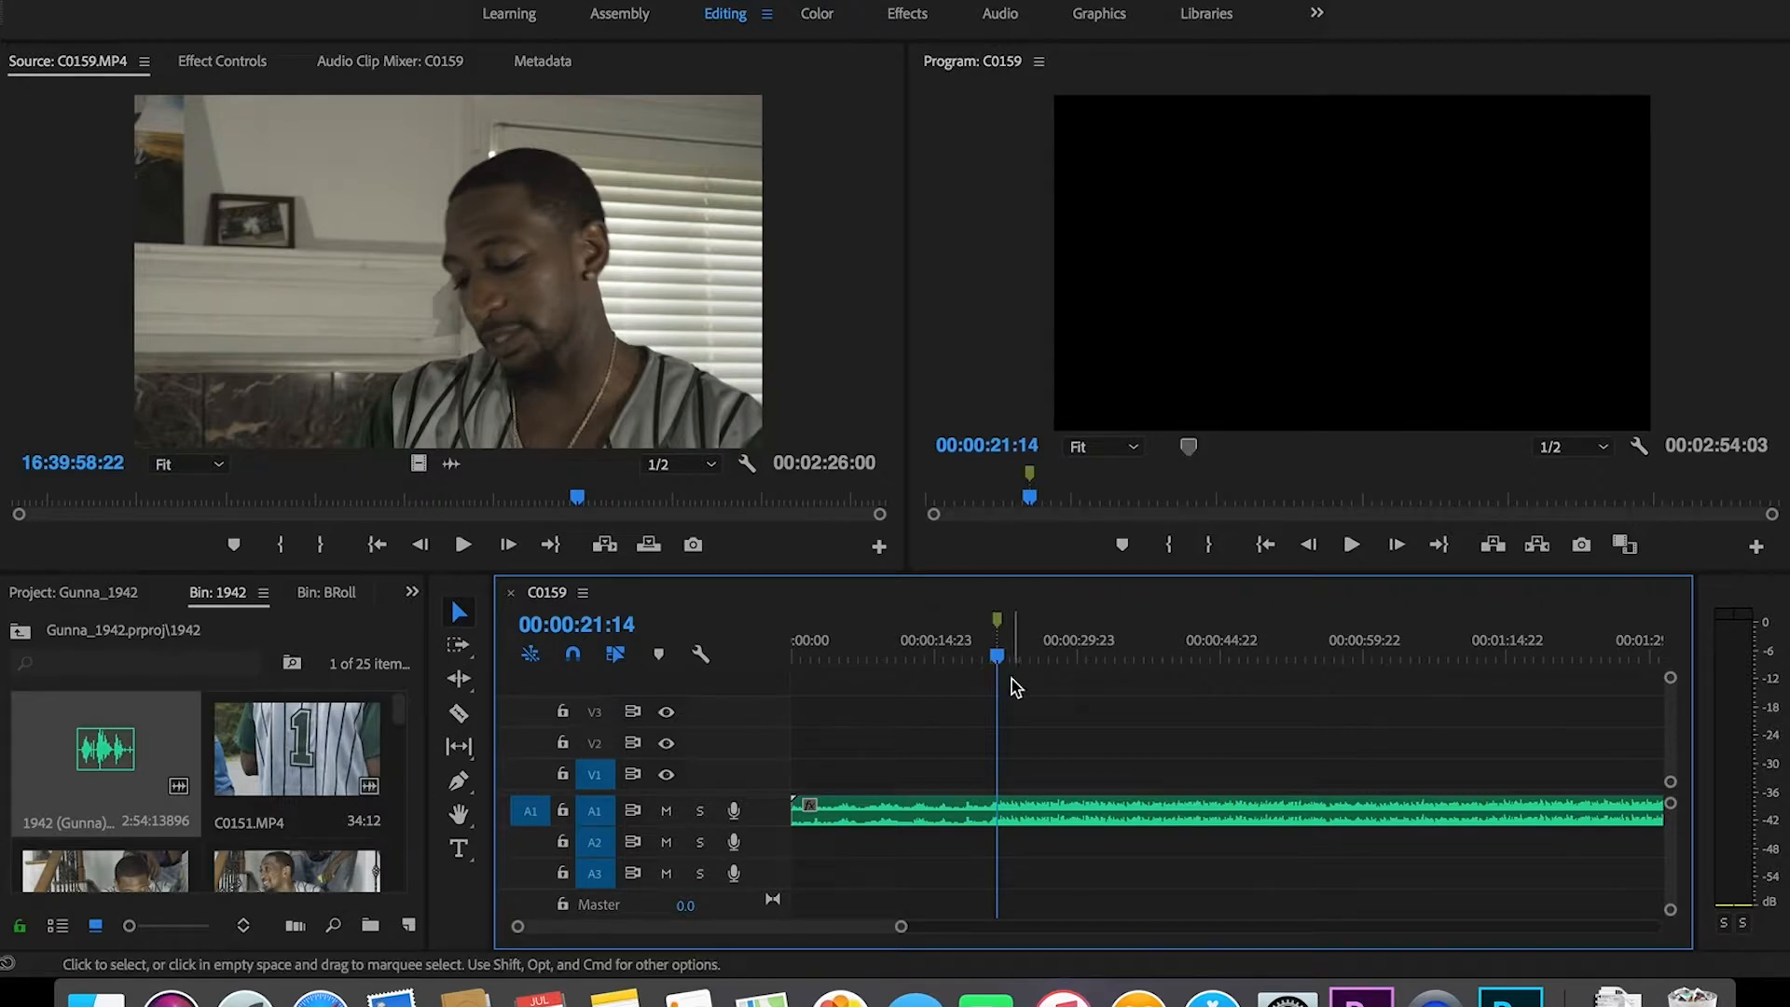
{"action": "mouse_move", "coordinate": [1000, 659]}
{"action": "left_mouse_down"}
{"action": "mouse_move", "coordinate": [982, 658]}
{"action": "mouse_move", "coordinate": [998, 654]}
{"action": "left_mouse_up"}
{"action": "mouse_move", "coordinate": [398, 714]}
{"action": "left_mouse_down"}
{"action": "mouse_move", "coordinate": [403, 737]}
{"action": "mouse_move", "coordinate": [403, 716]}
{"action": "left_mouse_up"}
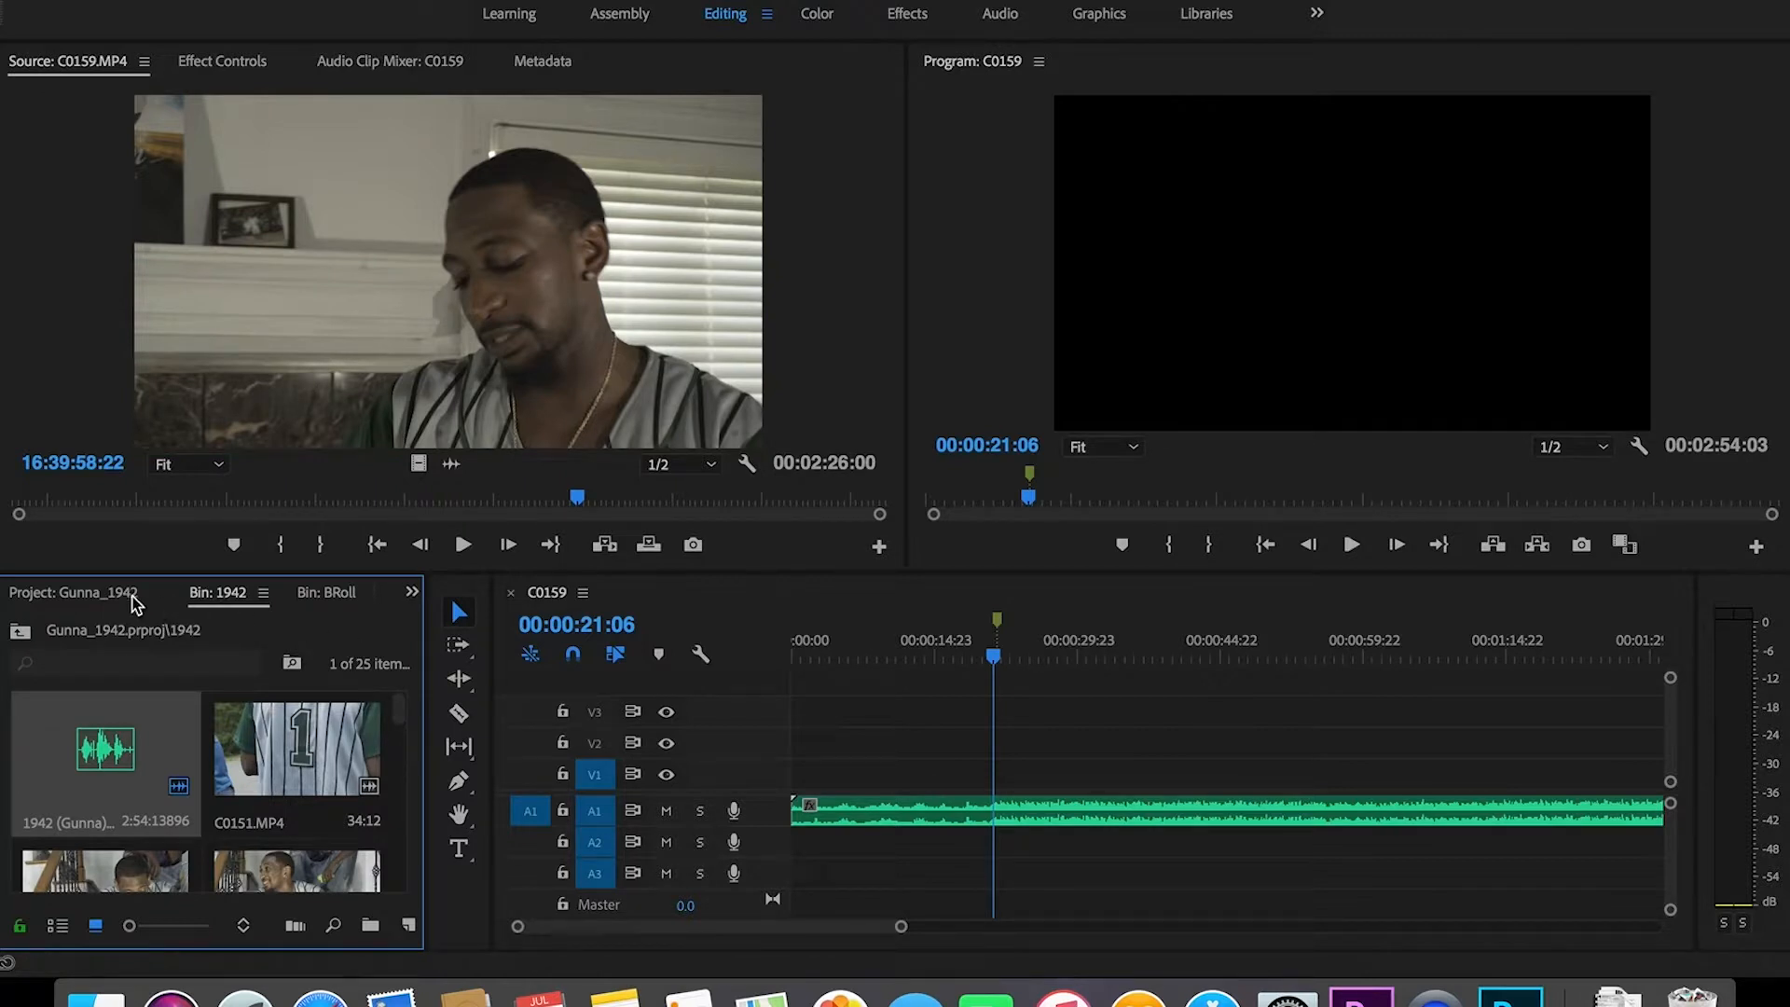
{"action": "key", "text": "grave"}
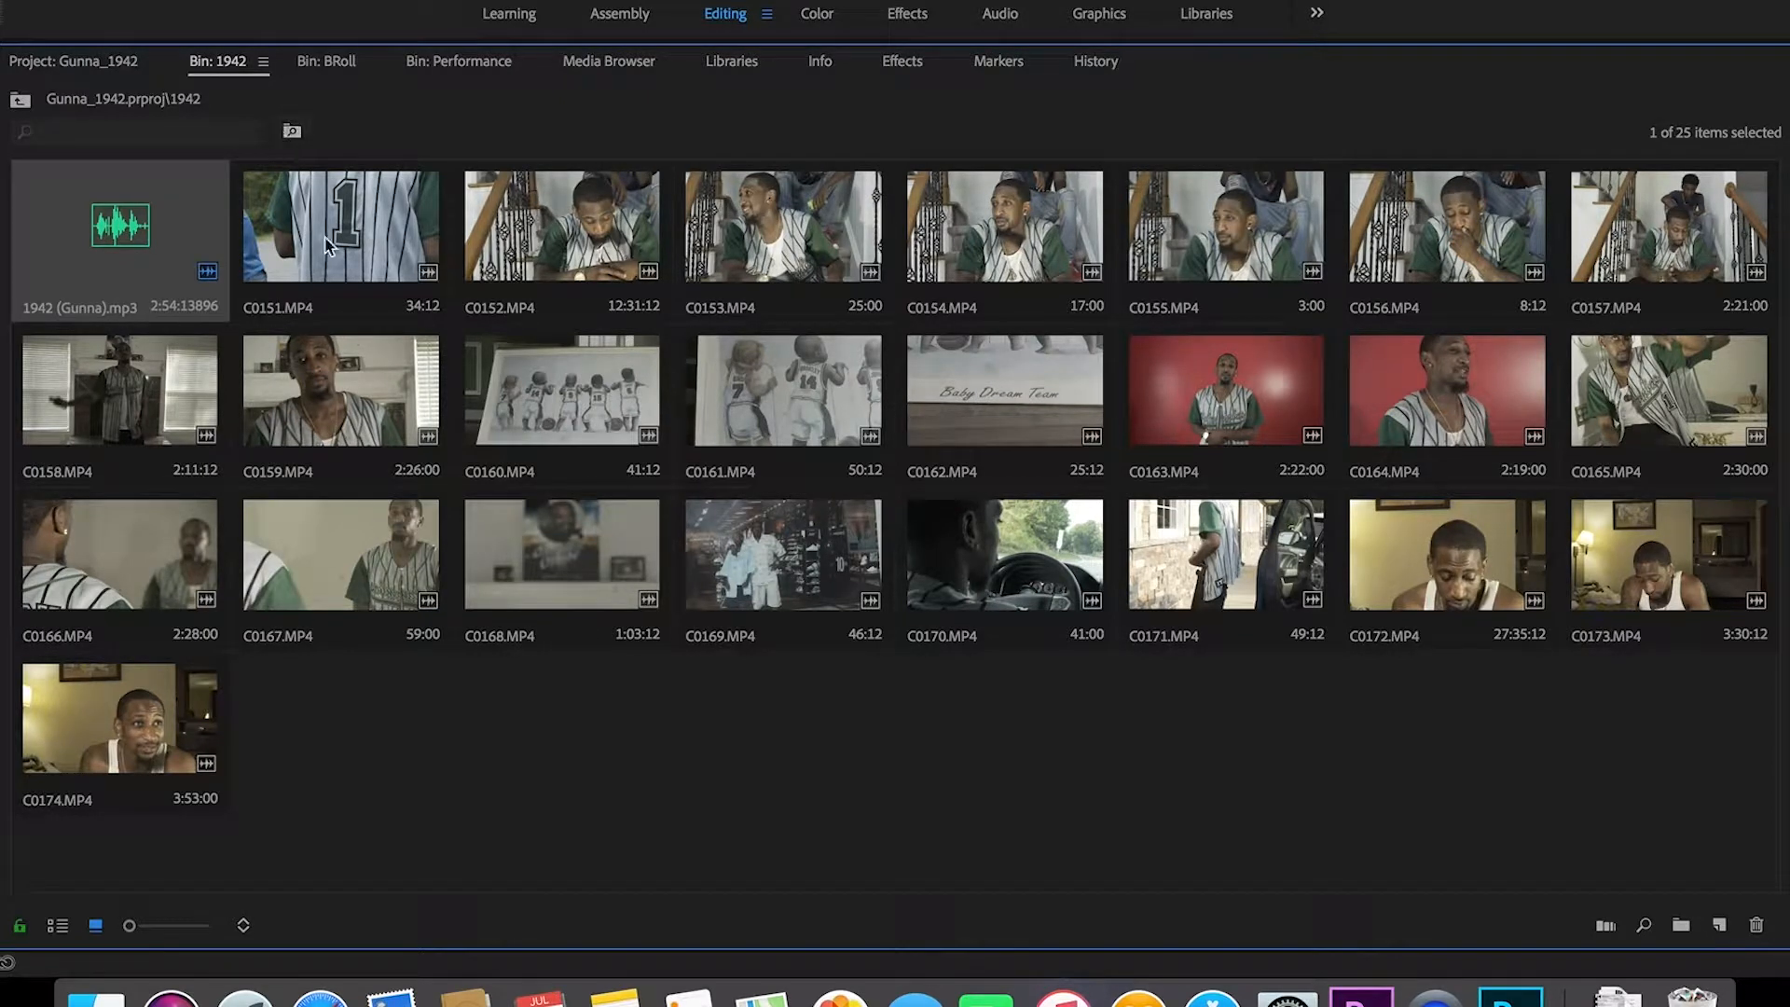
{"action": "key", "text": "grave"}
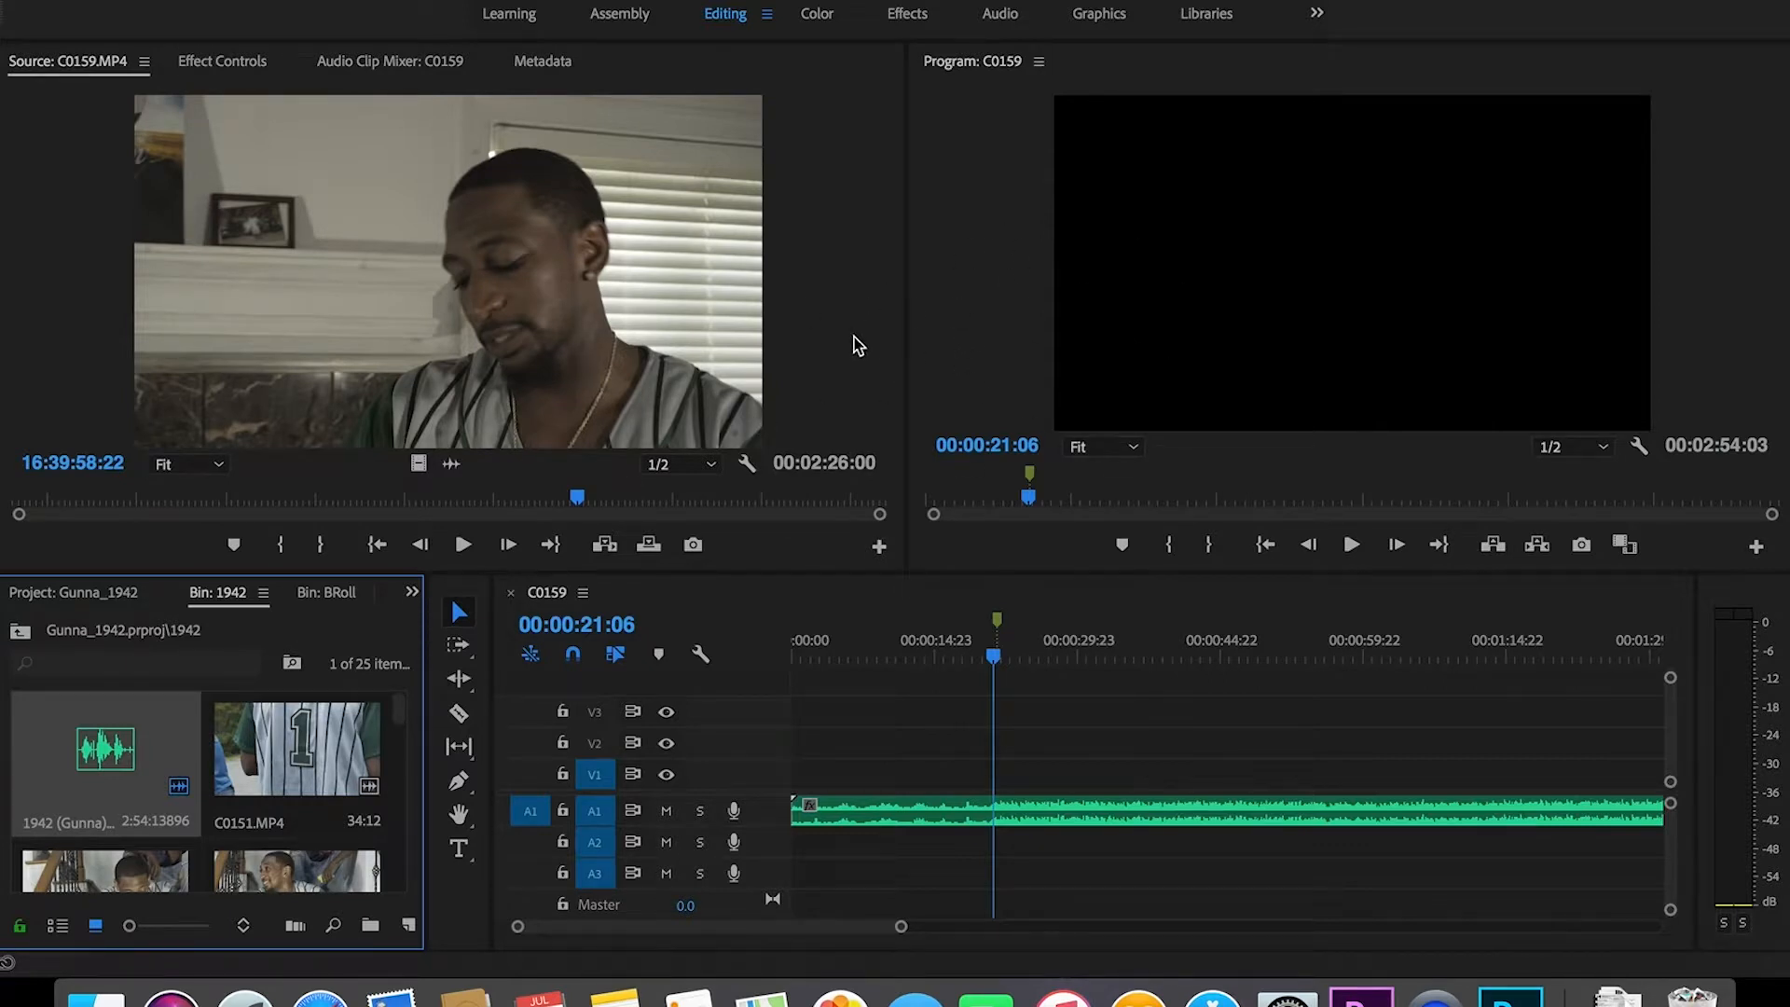
{"action": "key", "text": "grave"}
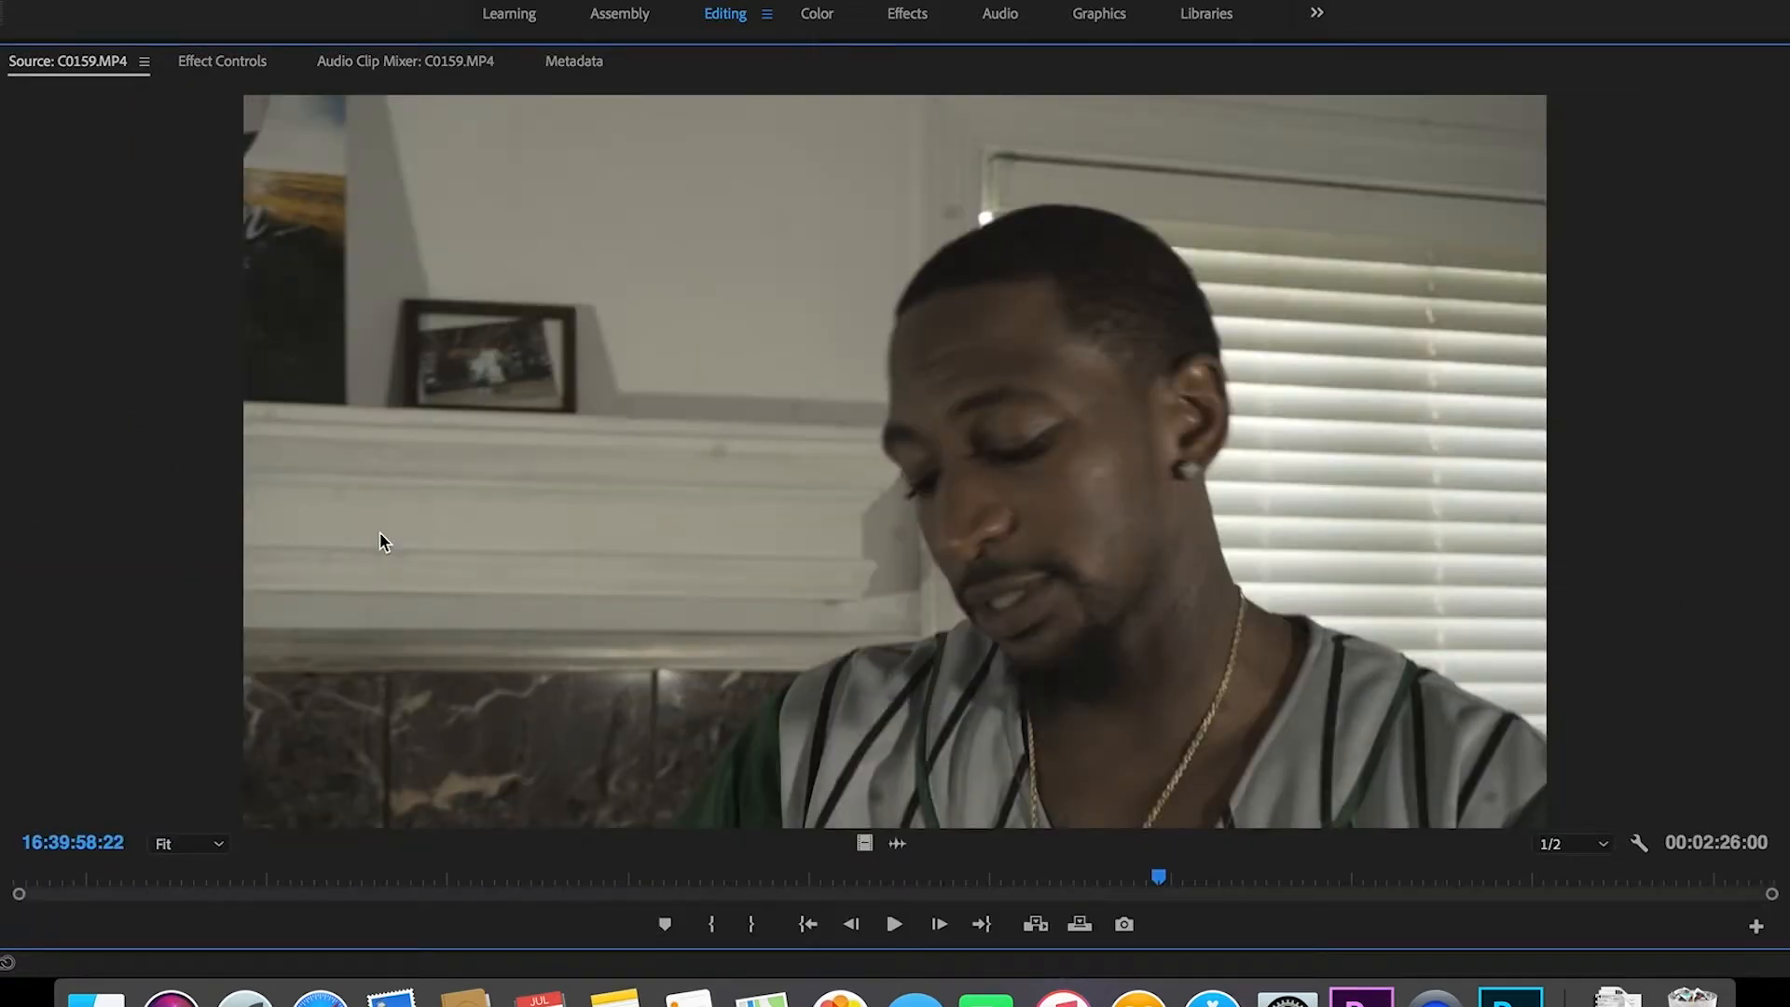
Step: Maximize the 1942 bin to show all 25 items, the 1942 (Gunna).mp3 song plus C0151–C0174.MP4
{"action": "key", "text": "grave"}
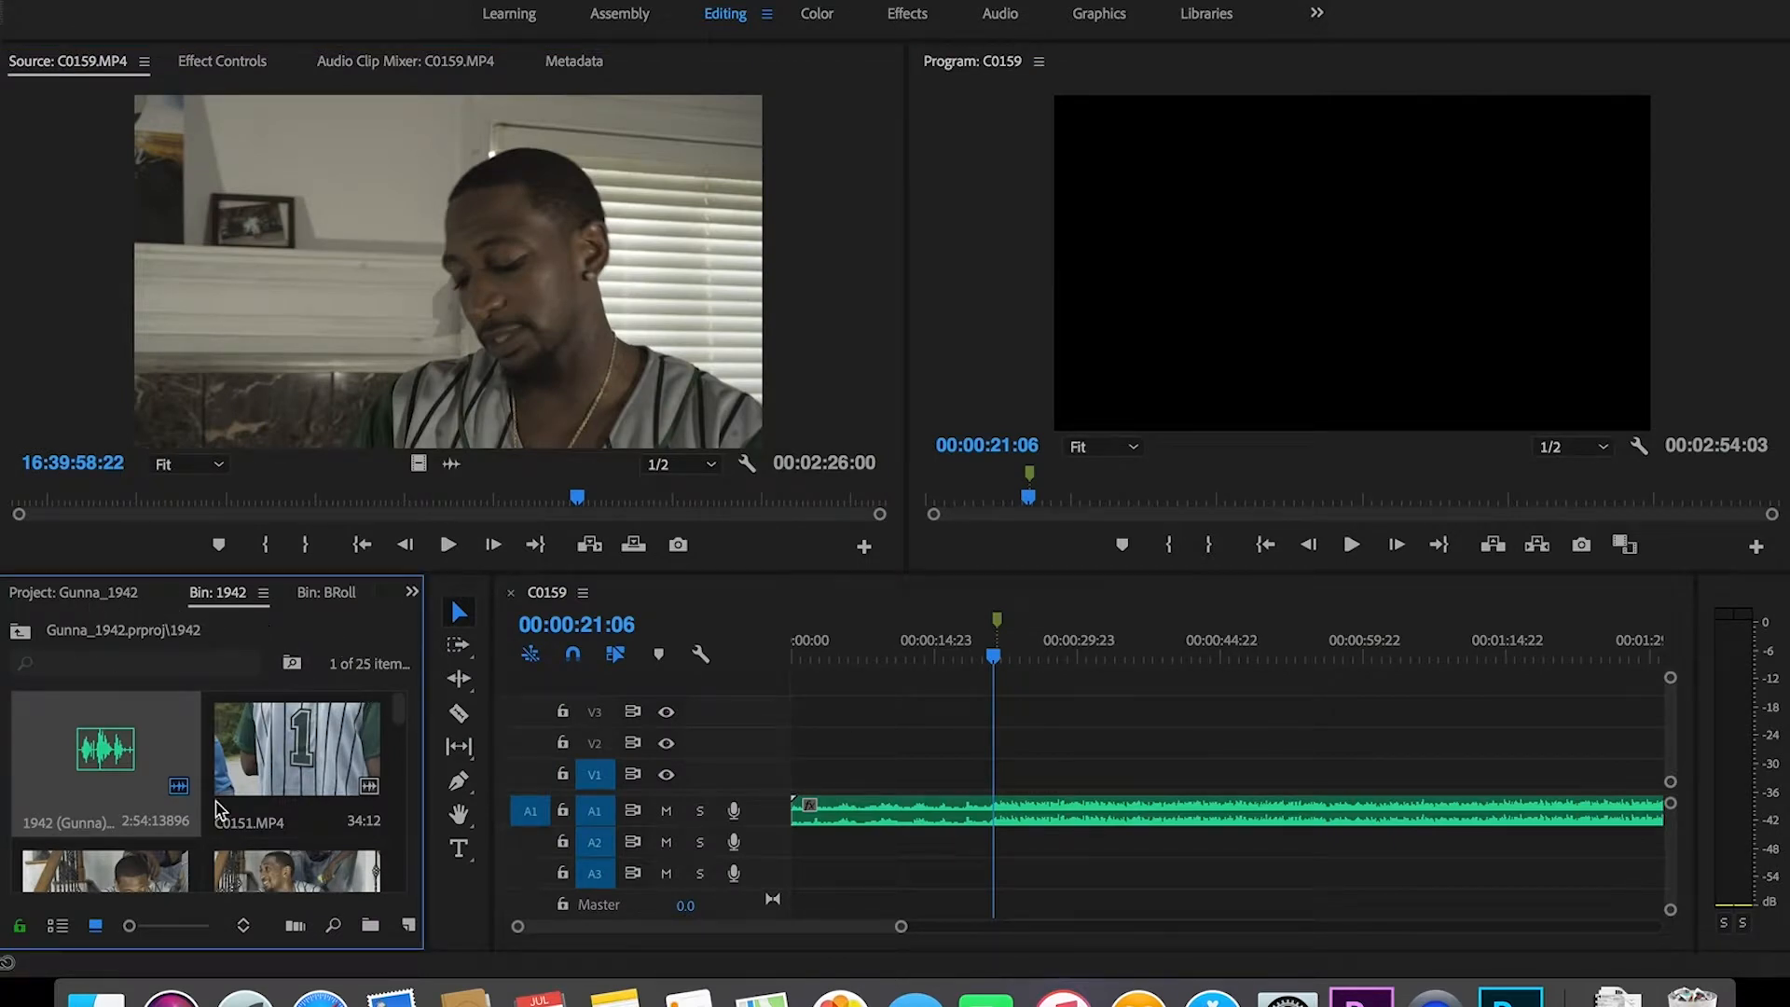
{"action": "key", "text": "grave"}
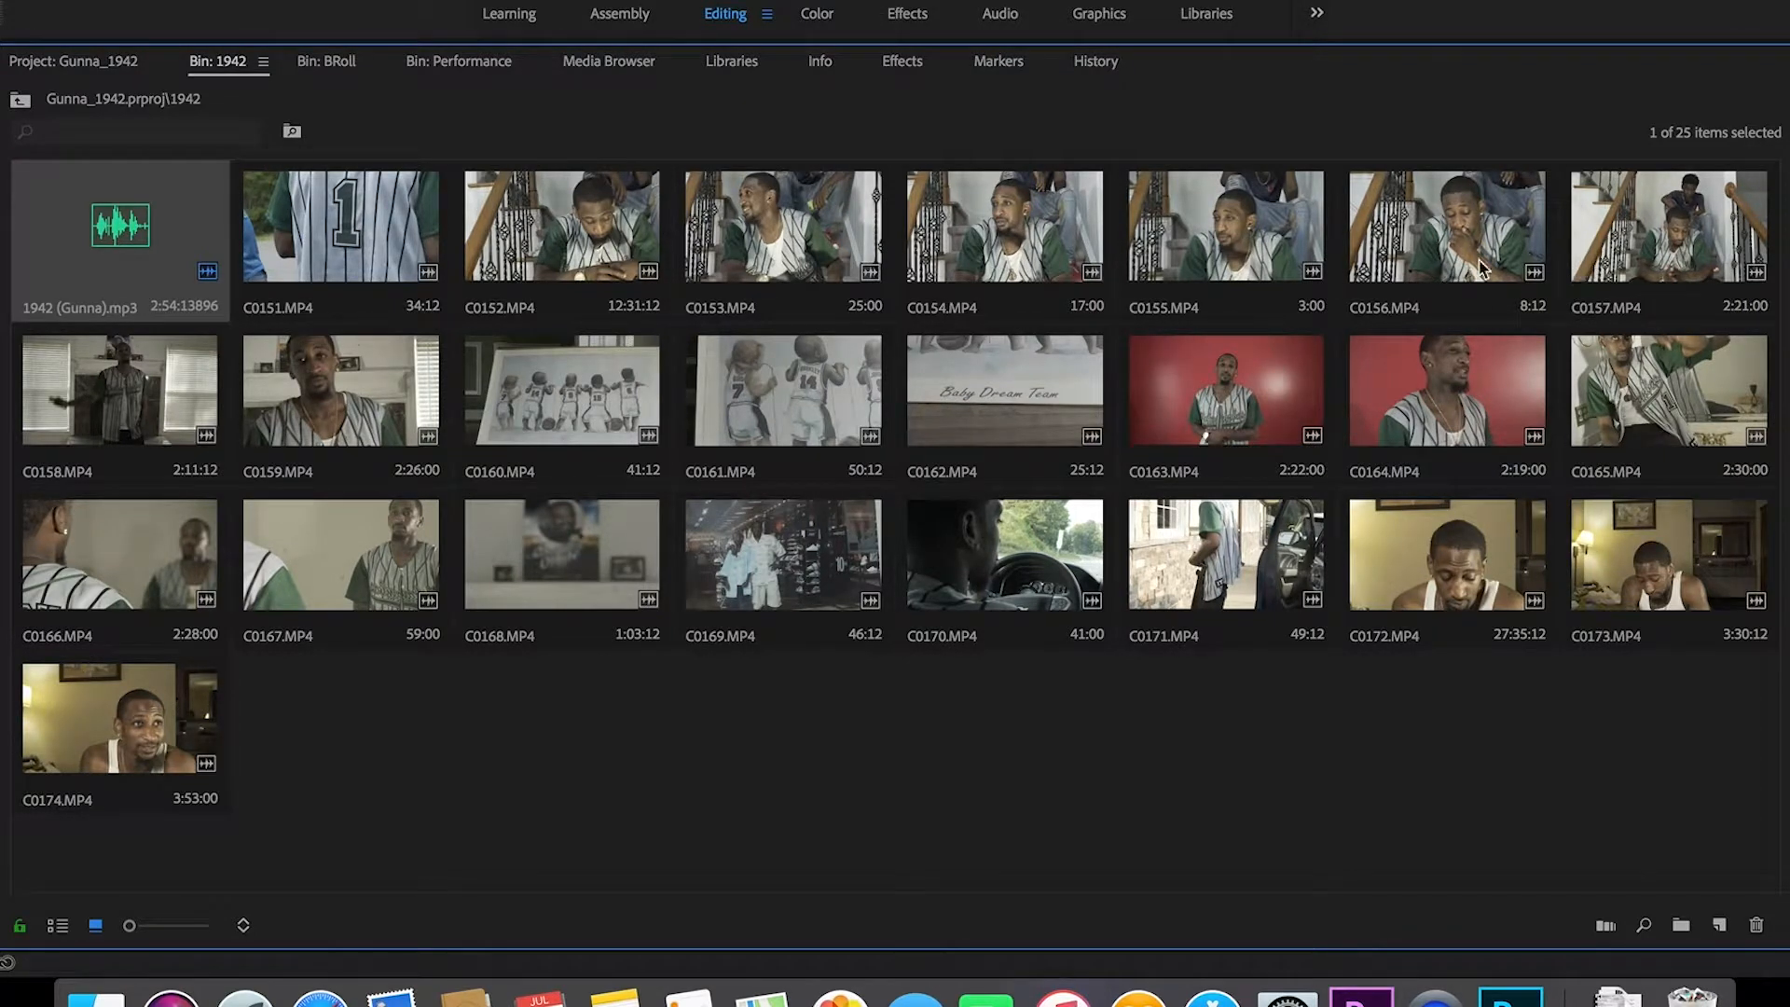
Step: Move clips C0157–C0159 and C0163–C0166 from the 1942 bin into the Perforamce bin
{"action": "left_click", "coordinate": [1669, 233]}
{"action": "left_click", "coordinate": [343, 410], "text": "shift"}
{"action": "left_click_drag", "start_coordinate": [343, 415], "coordinate": [399, 239]}
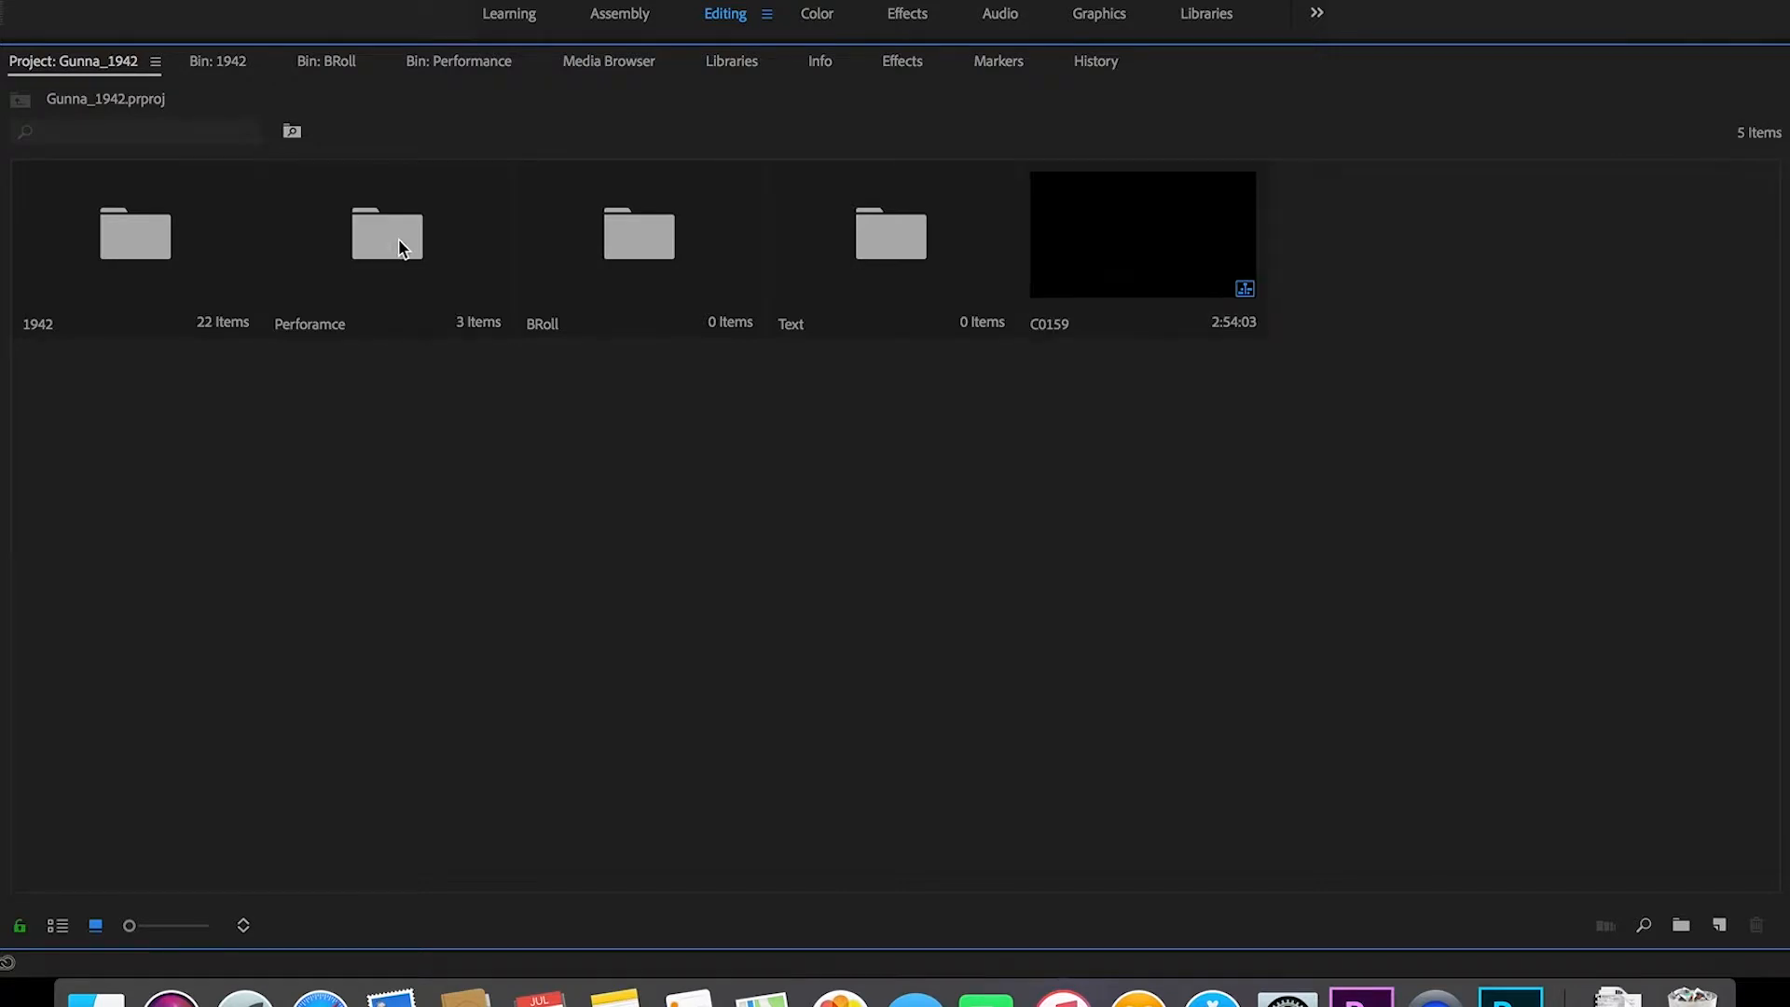
{"action": "double_click", "coordinate": [399, 242]}
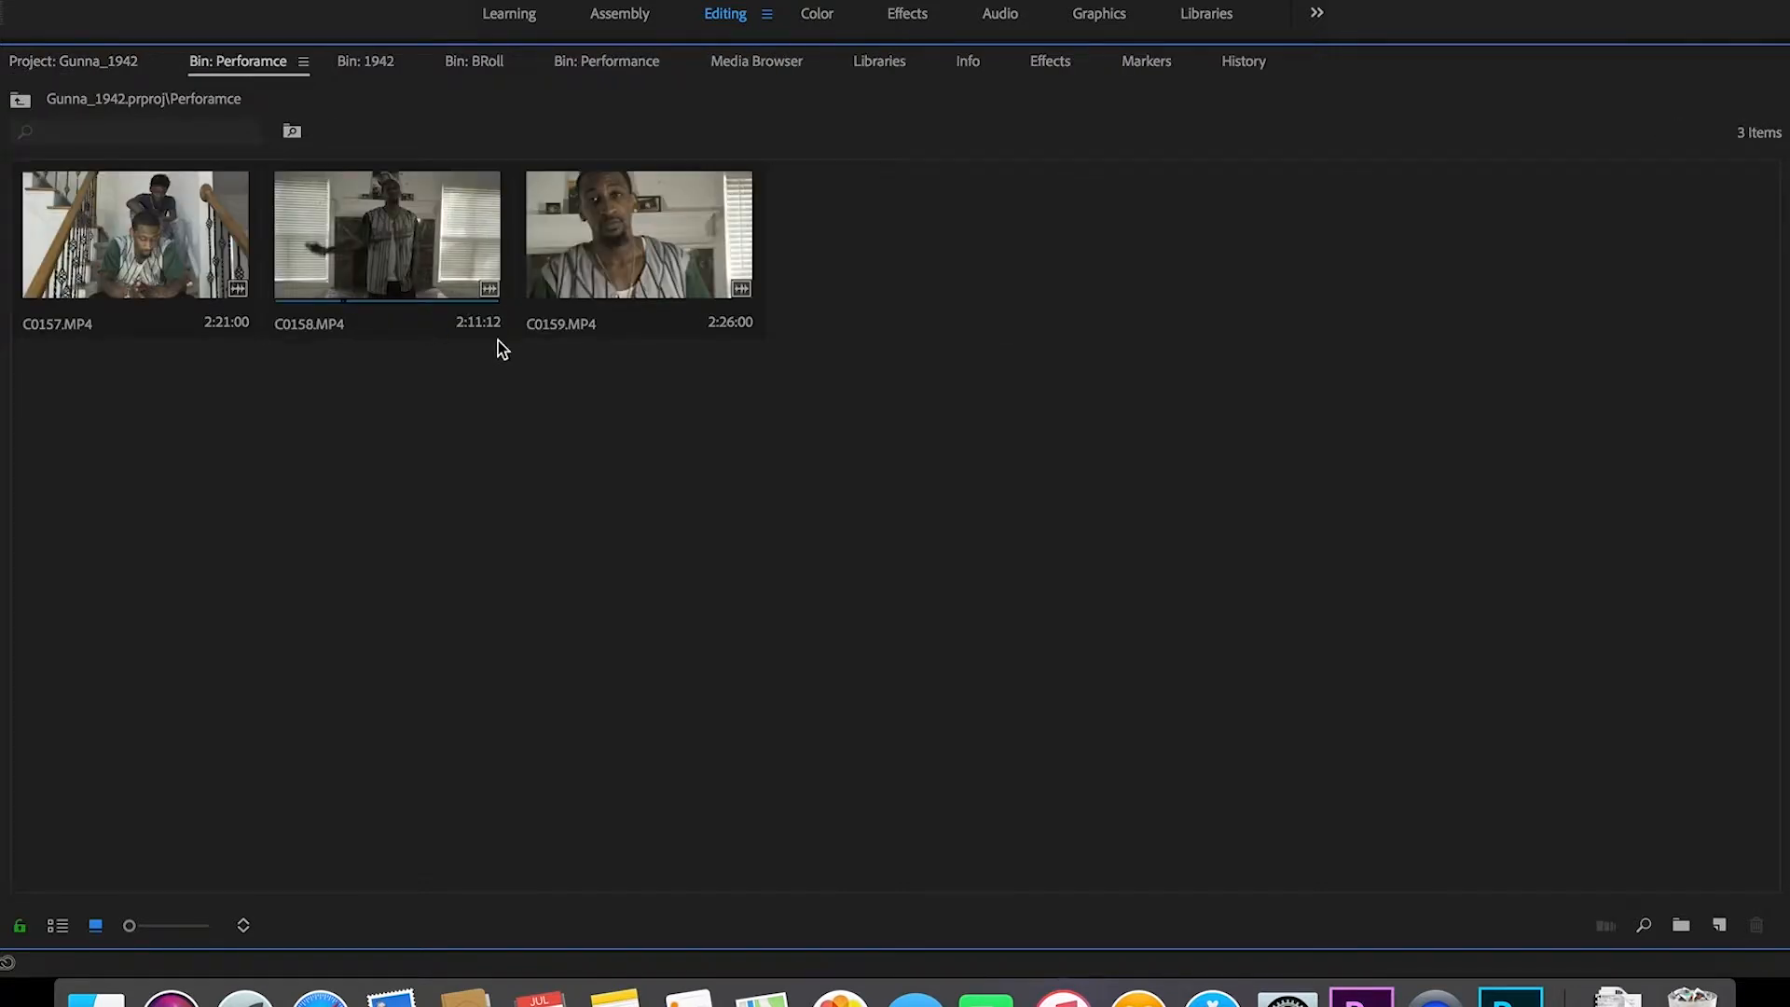
{"action": "left_click", "coordinate": [76, 61]}
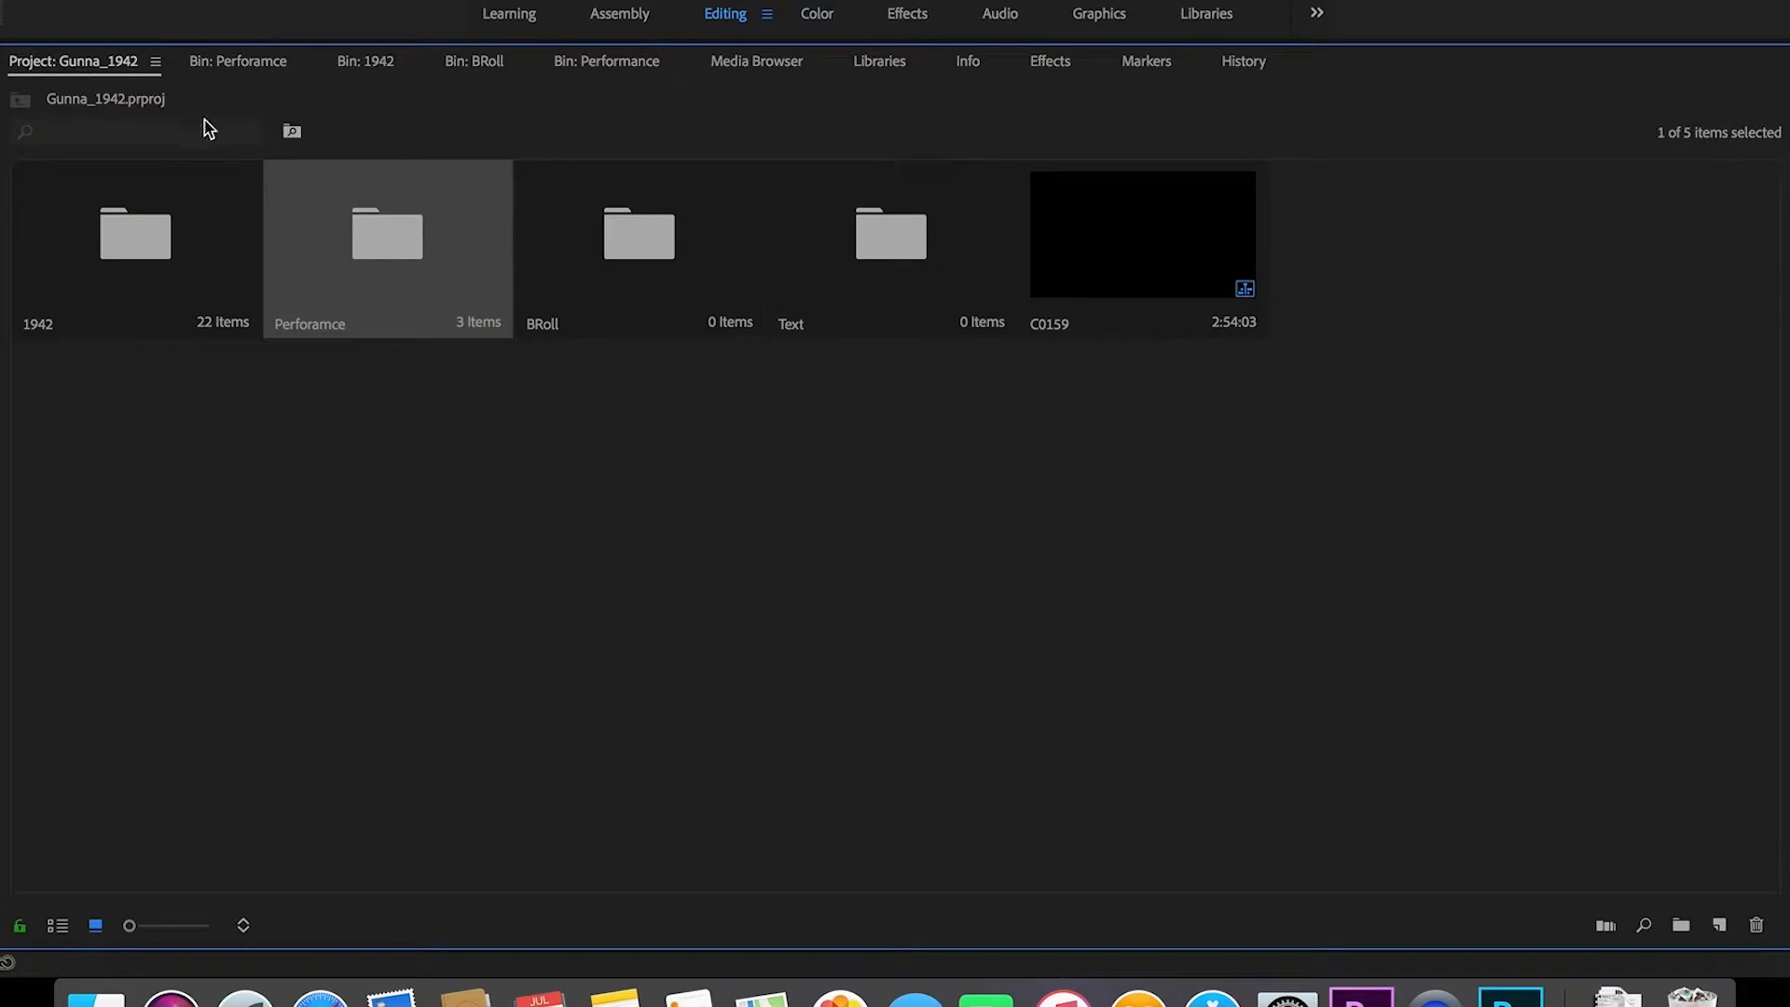
{"action": "double_click", "coordinate": [150, 241]}
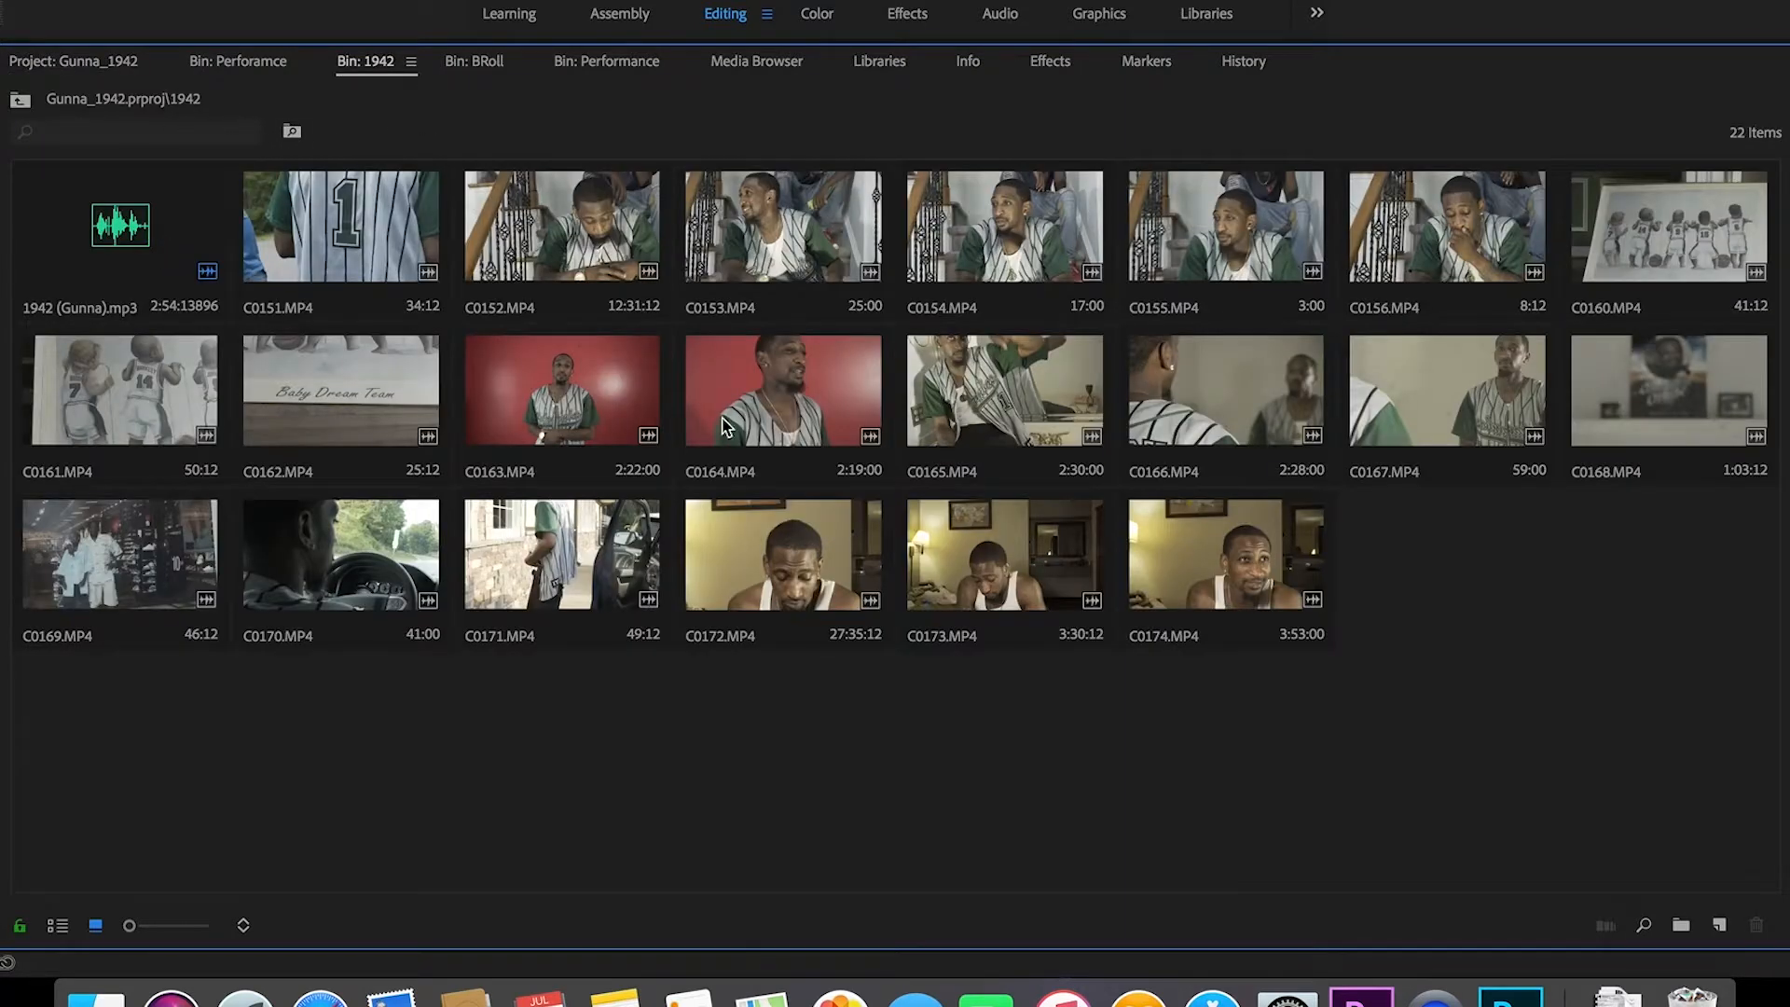
{"action": "left_click", "coordinate": [587, 411]}
{"action": "left_click", "coordinate": [788, 401], "text": "shift"}
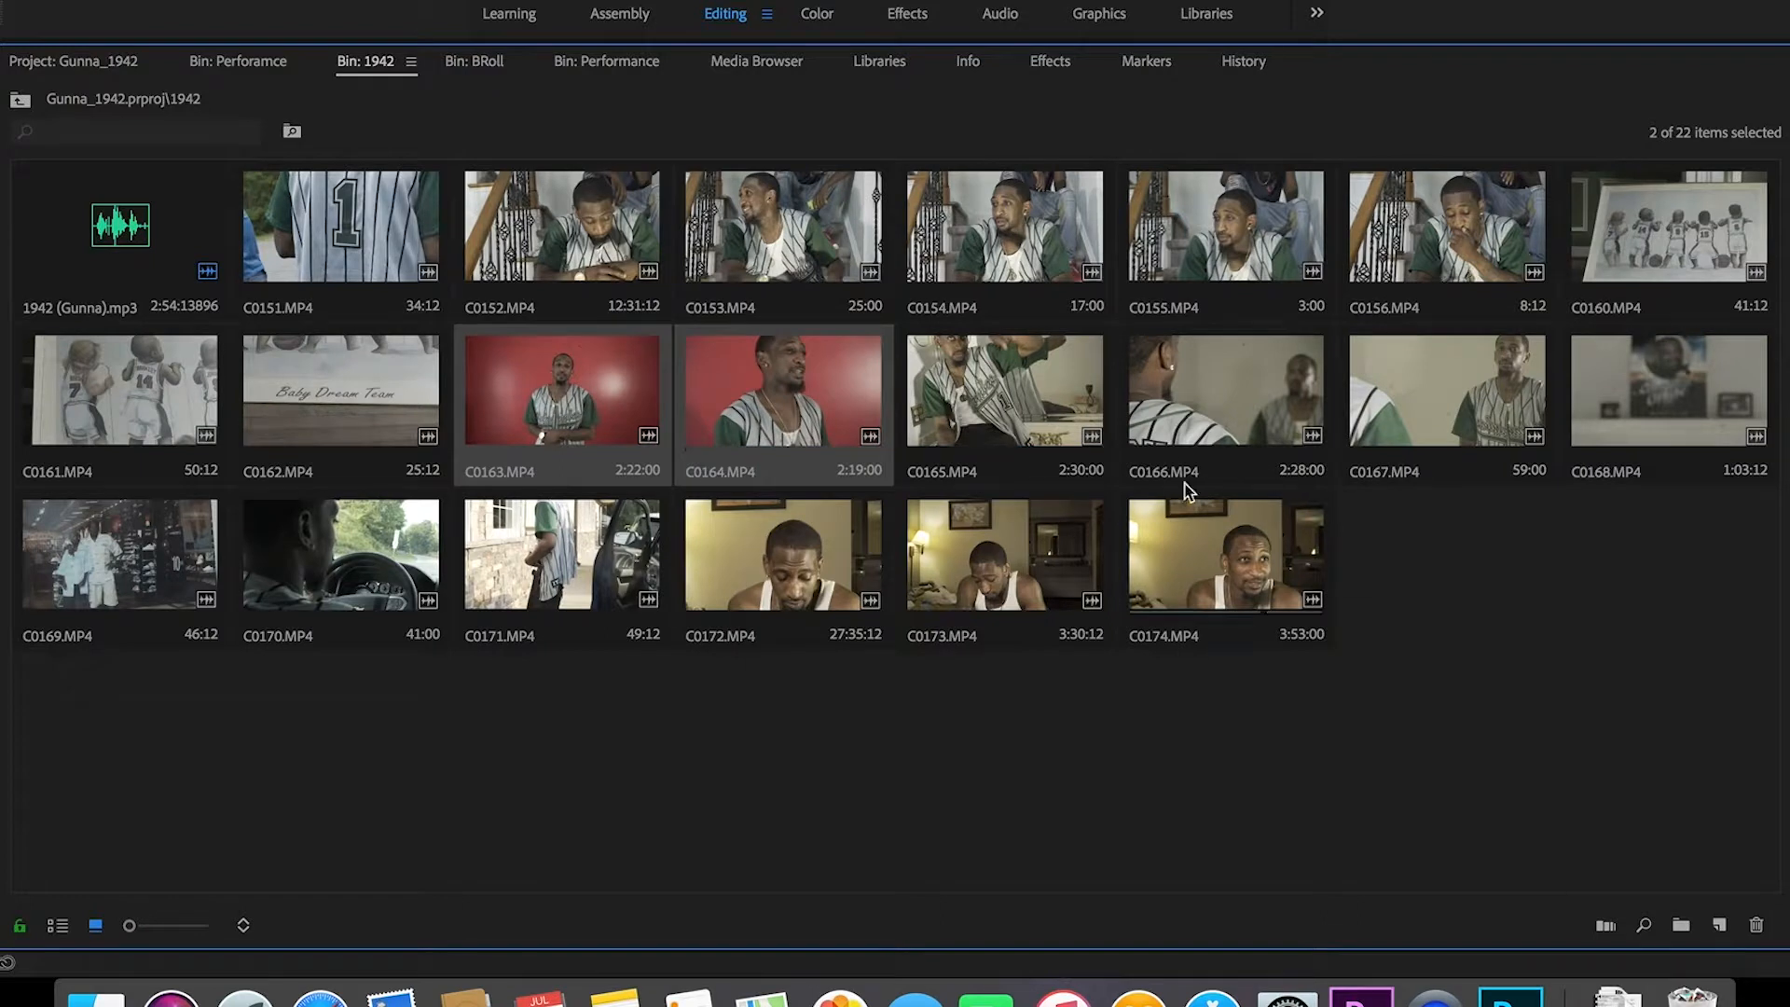
{"action": "left_click", "coordinate": [1269, 427], "text": "shift"}
{"action": "left_click_drag", "start_coordinate": [1275, 427], "coordinate": [817, 264]}
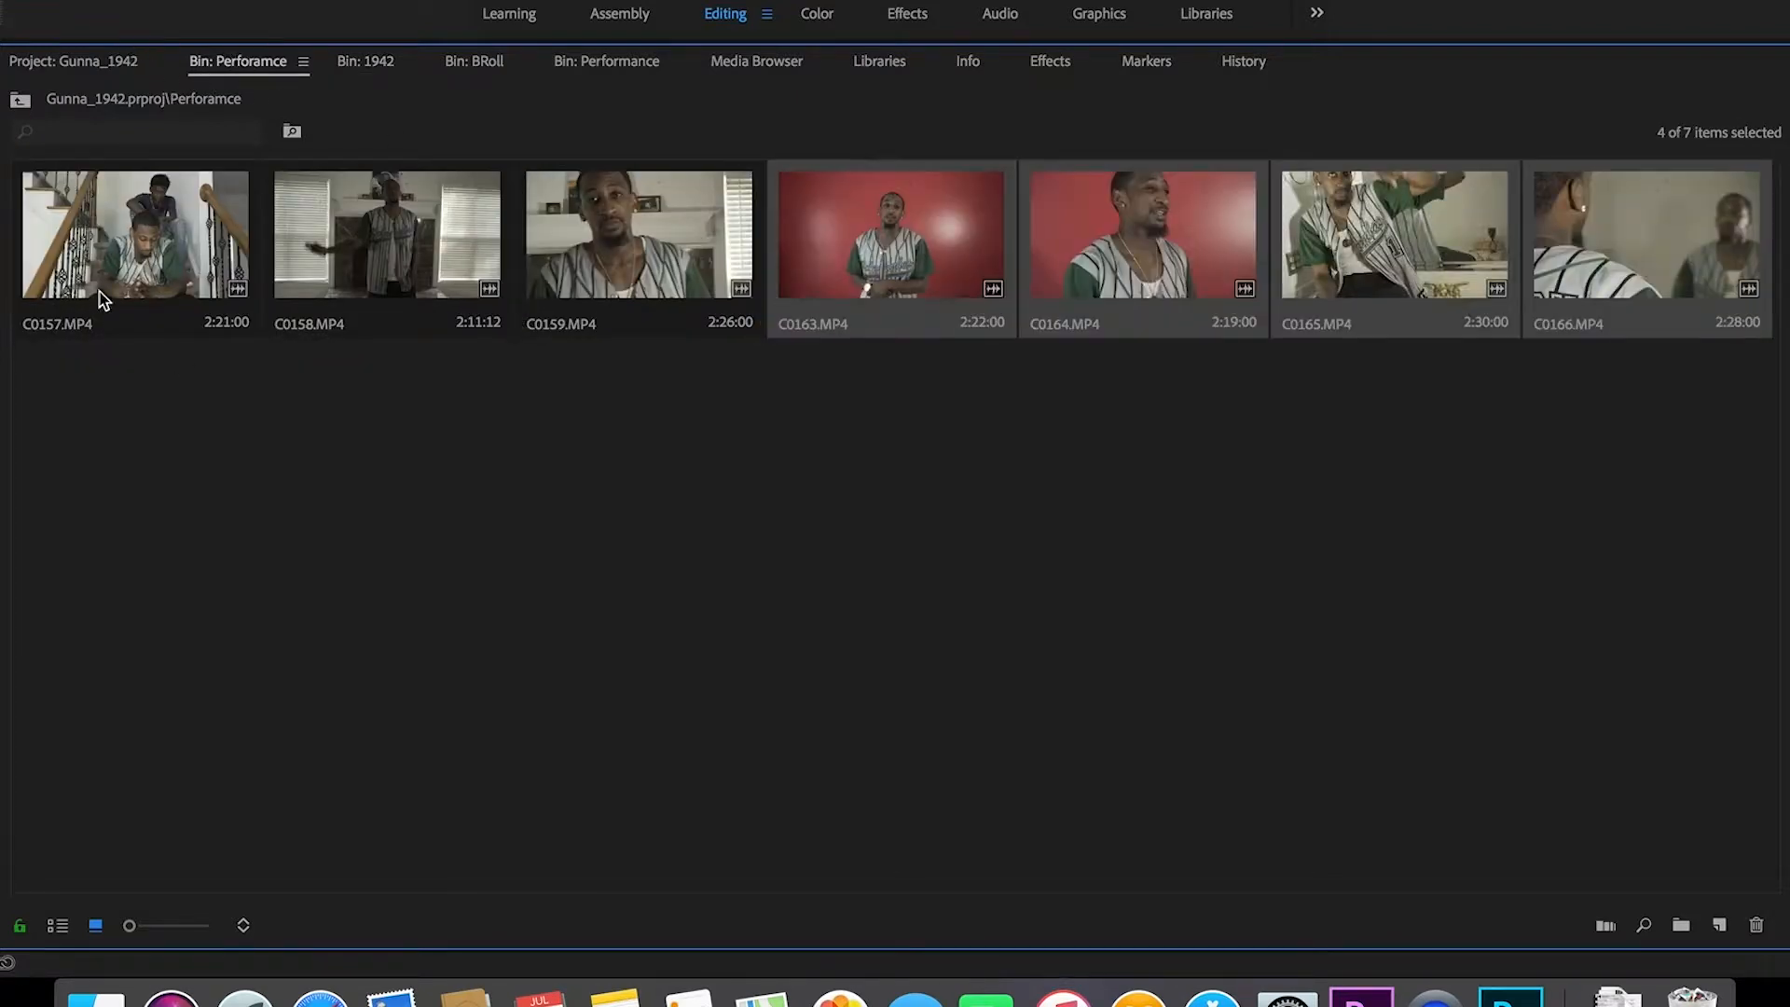
Step: Move clips C0160–C0162 into the BRoll bin and restore the normal editing layout
{"action": "left_click", "coordinate": [65, 62]}
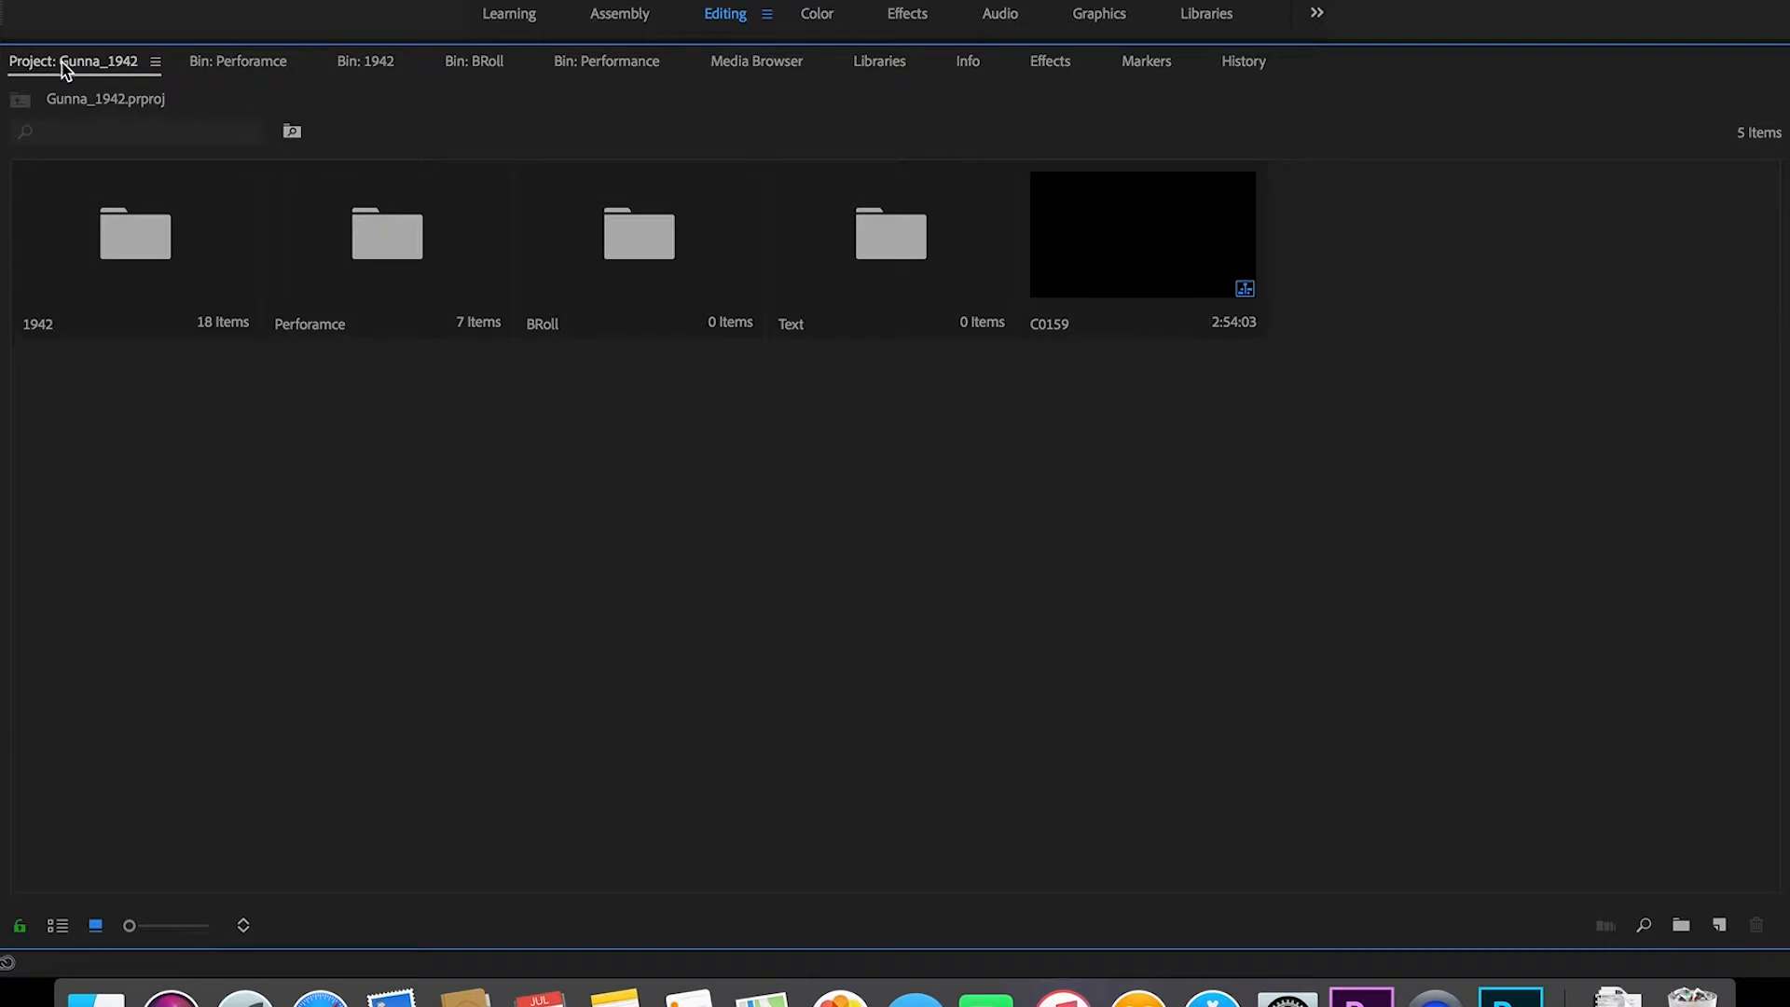
{"action": "double_click", "coordinate": [136, 253]}
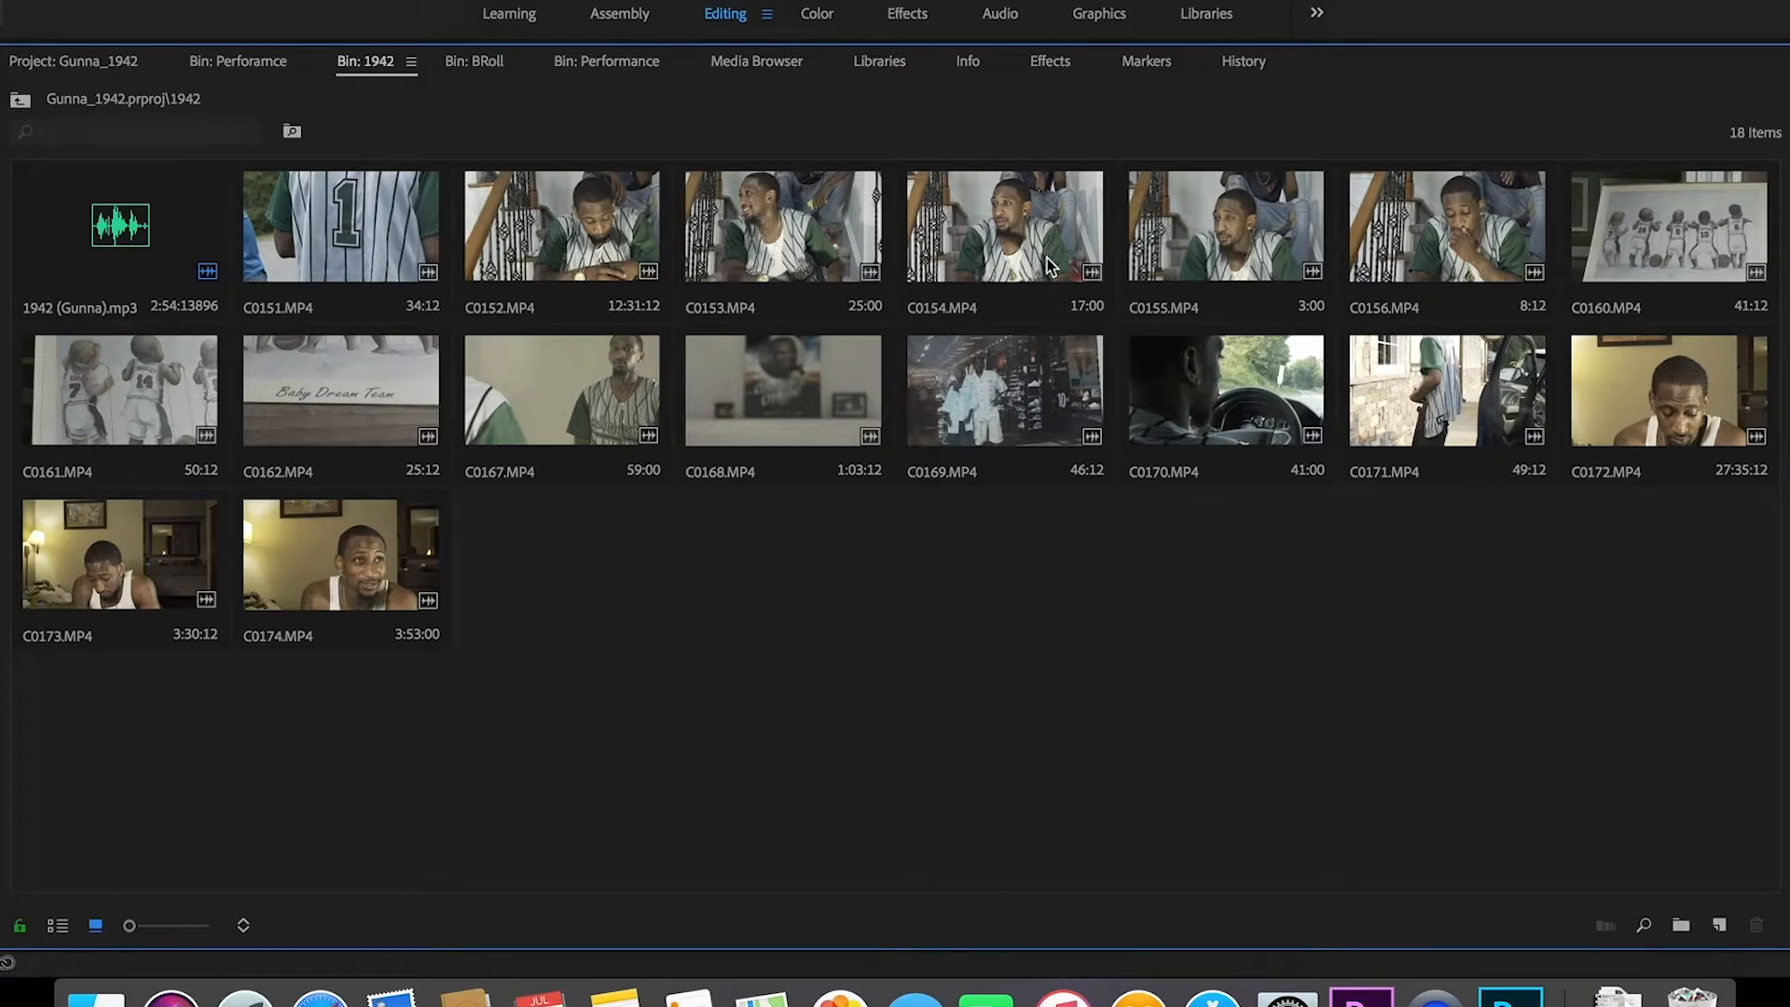
{"action": "left_click", "coordinate": [1685, 252]}
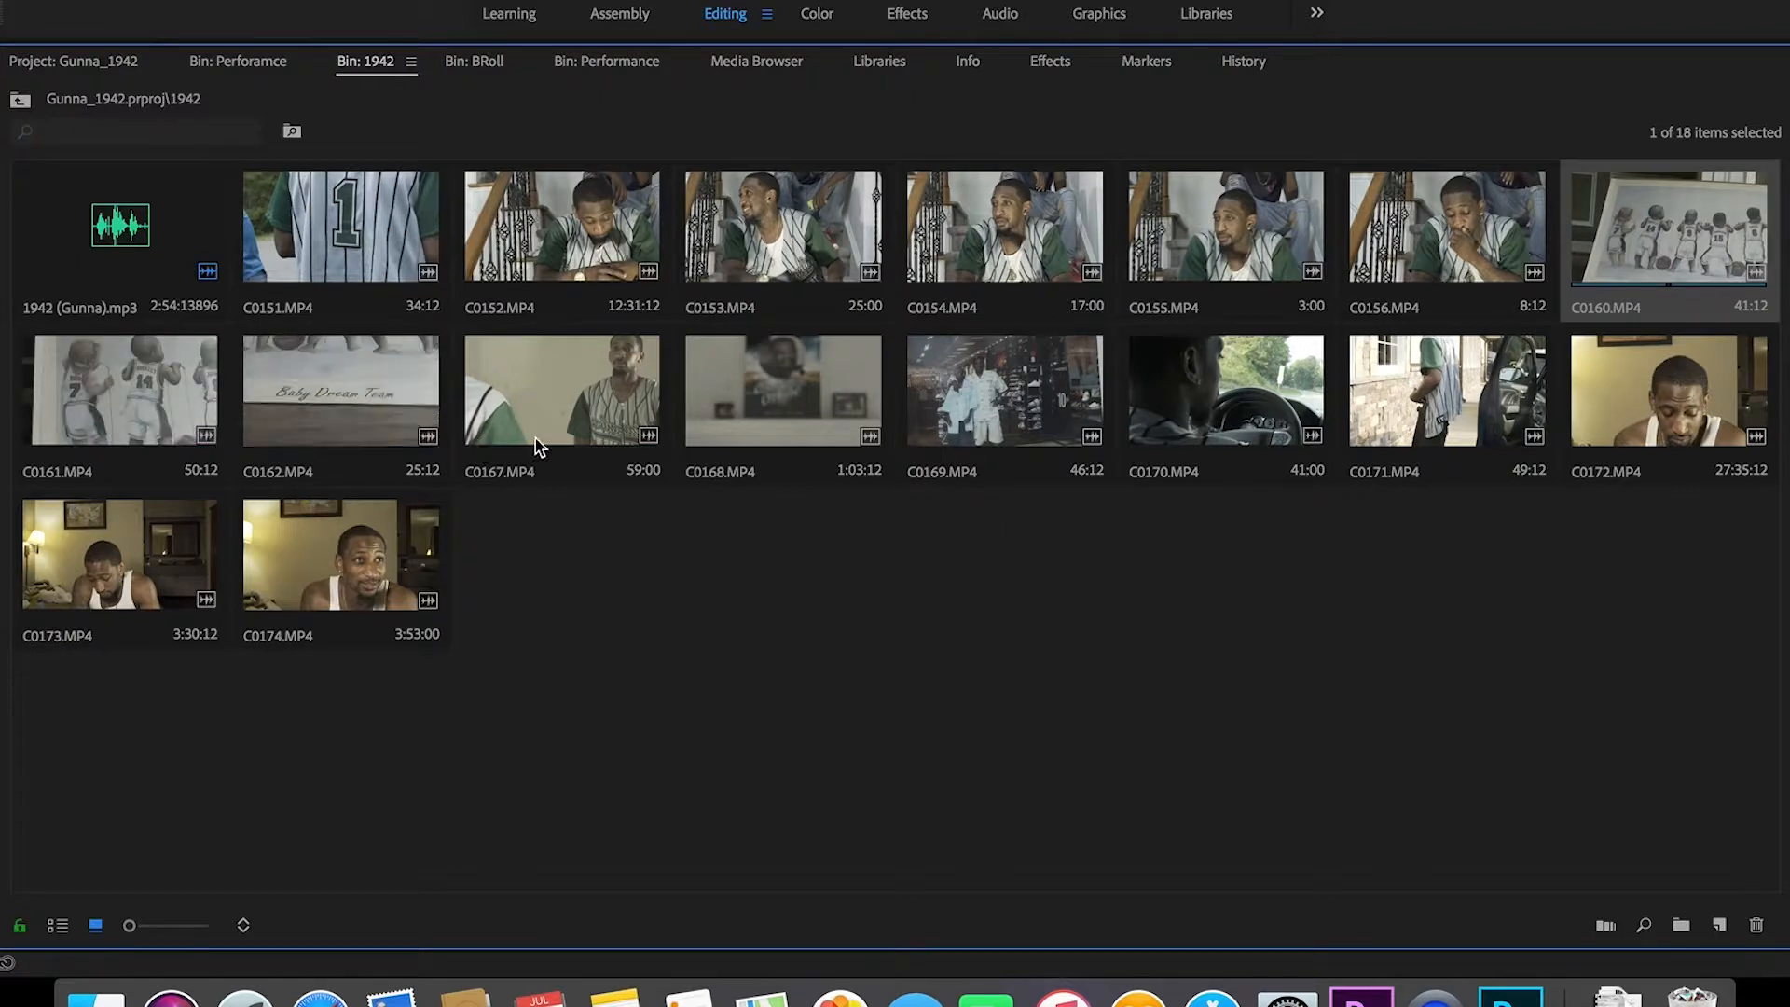
{"action": "left_click", "coordinate": [364, 413], "text": "shift"}
{"action": "left_click_drag", "start_coordinate": [1649, 249], "coordinate": [651, 244]}
{"action": "left_click", "coordinate": [93, 66]}
{"action": "double_click", "coordinate": [97, 62]}
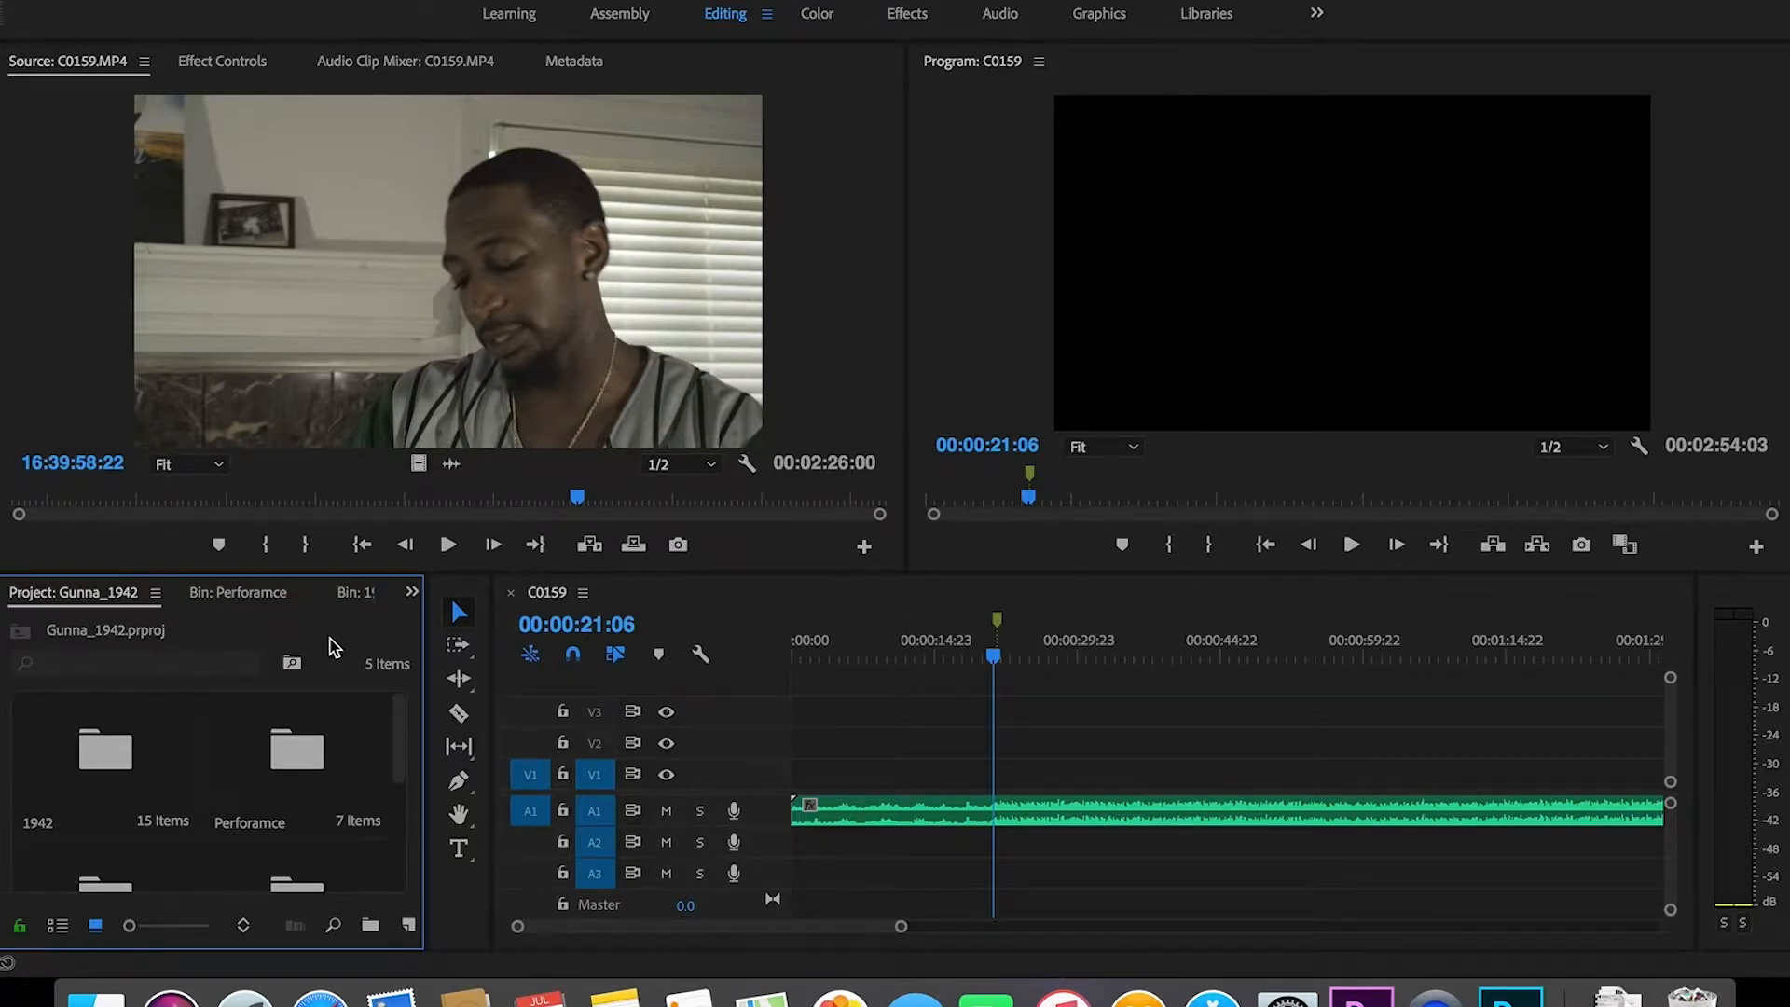
Step: Maximize the Project panel and drag C0168–C0171 from the 1942 bin into BRoll
{"action": "key", "text": "grave"}
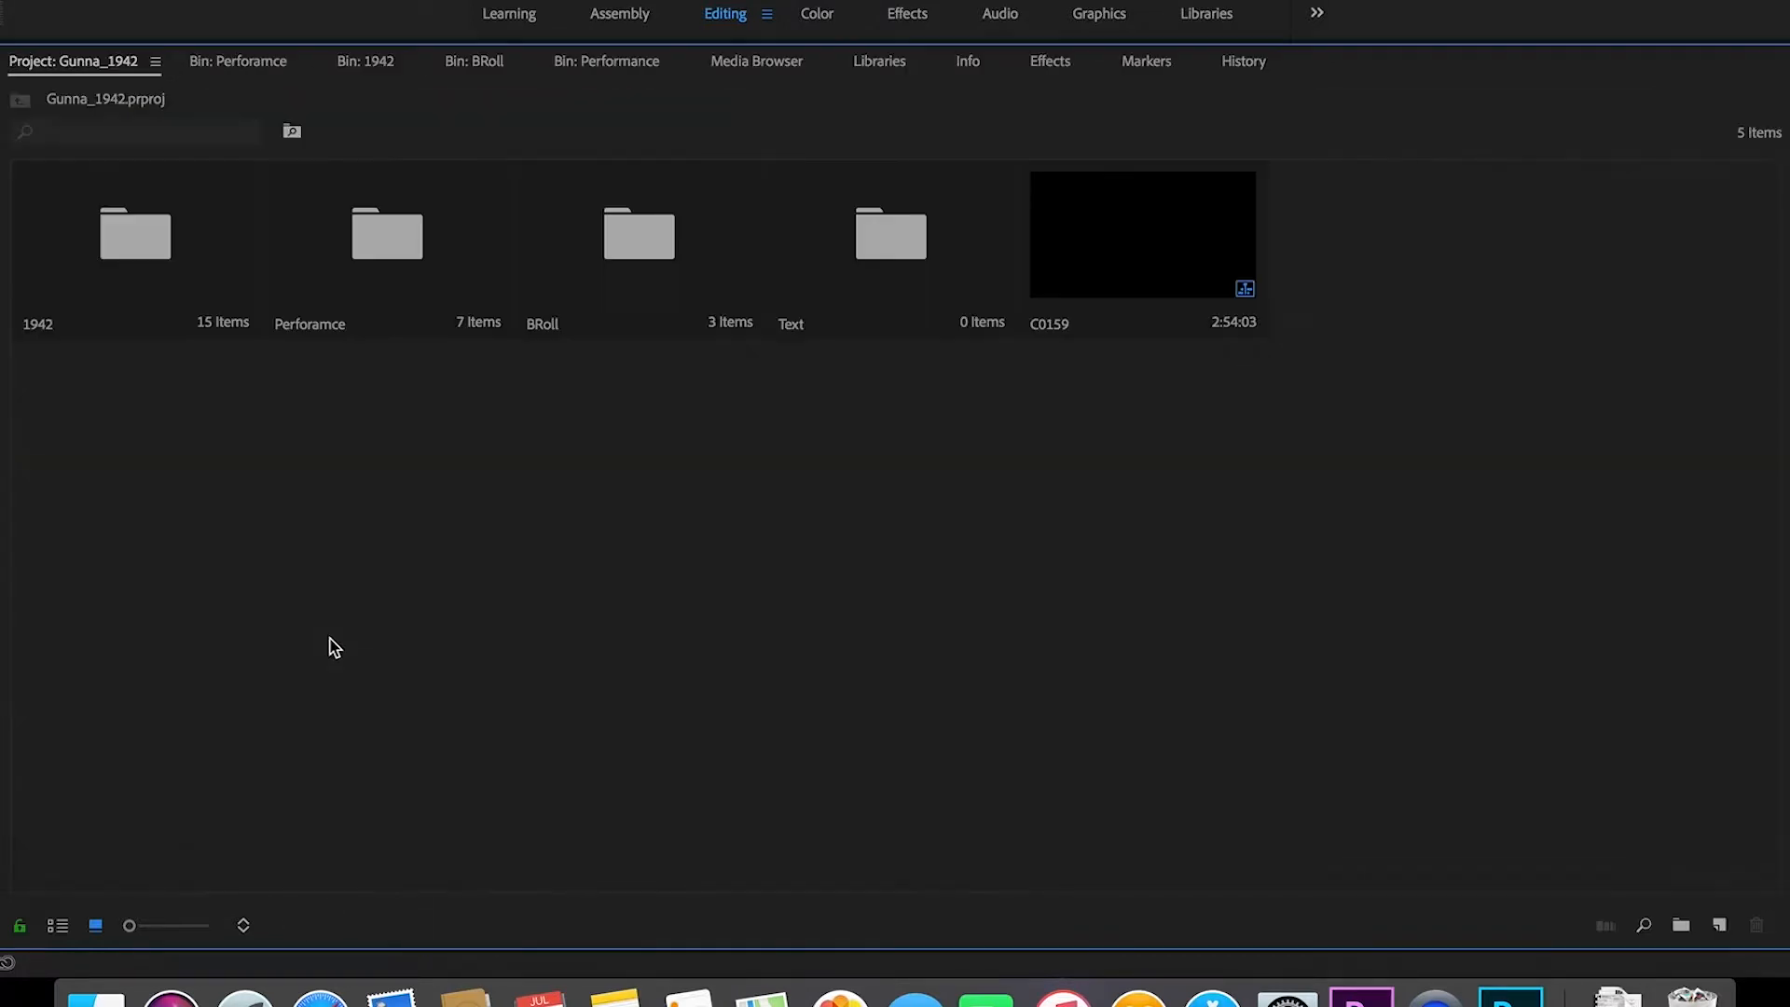
{"action": "double_click", "coordinate": [137, 247]}
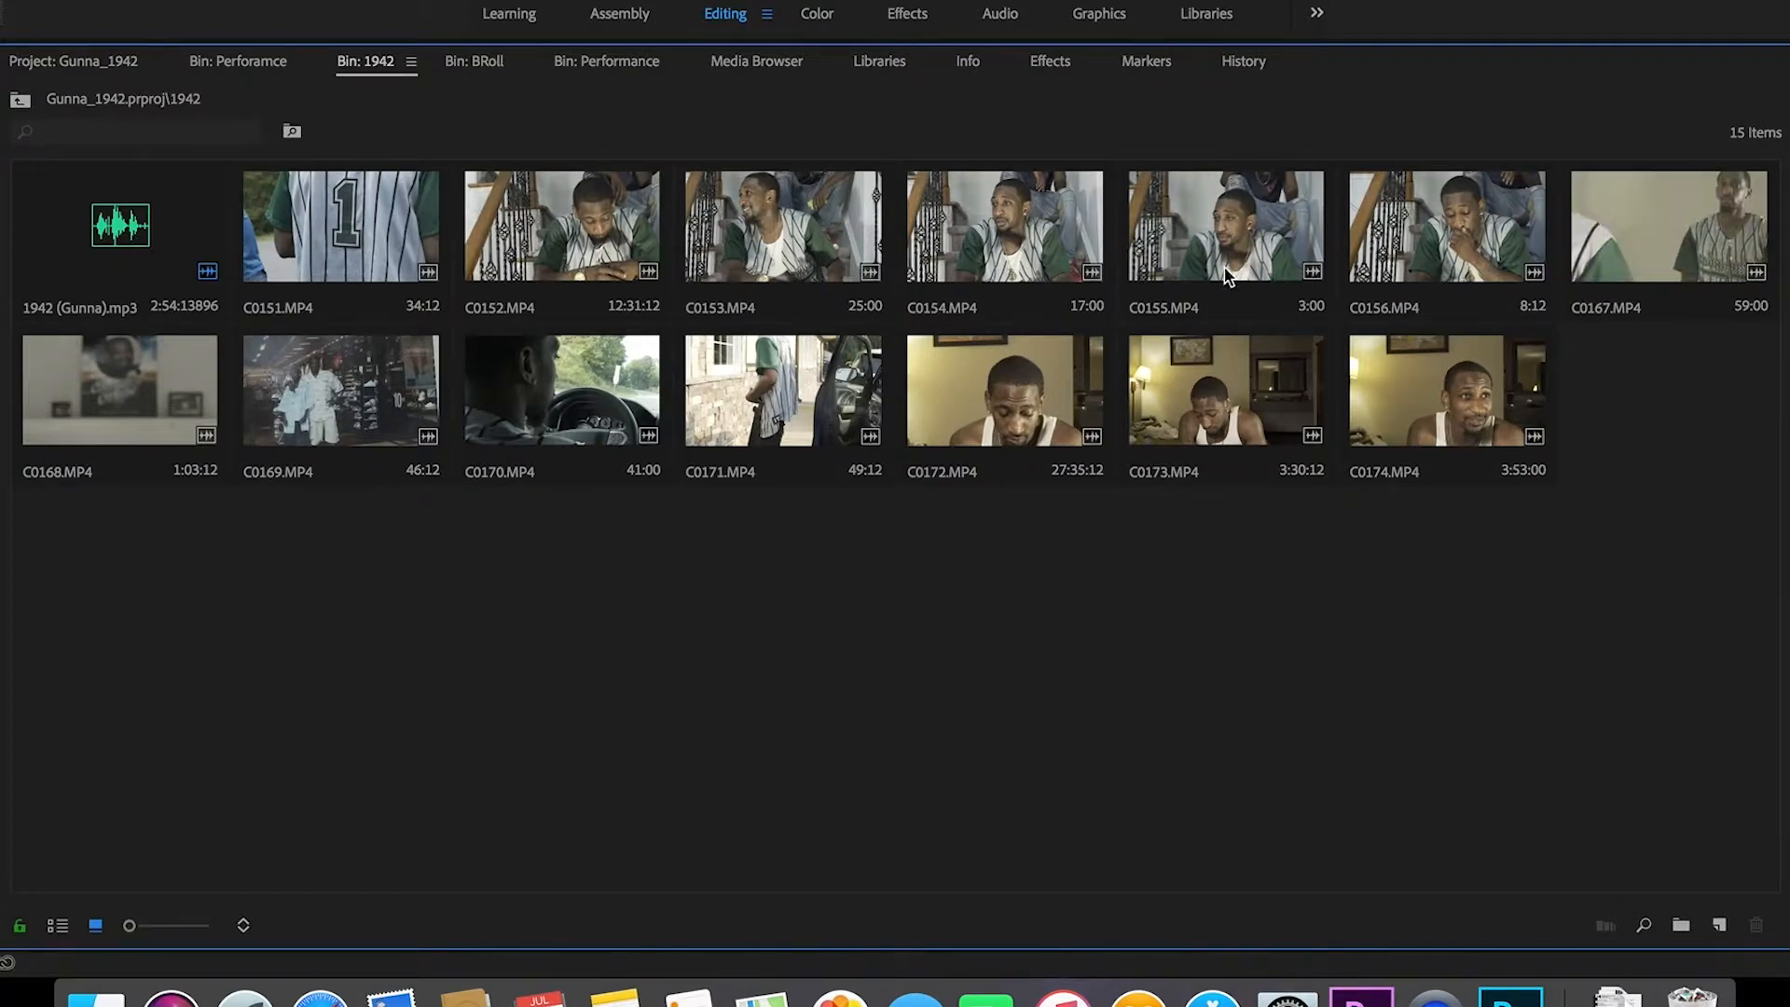
{"action": "left_click", "coordinate": [755, 425]}
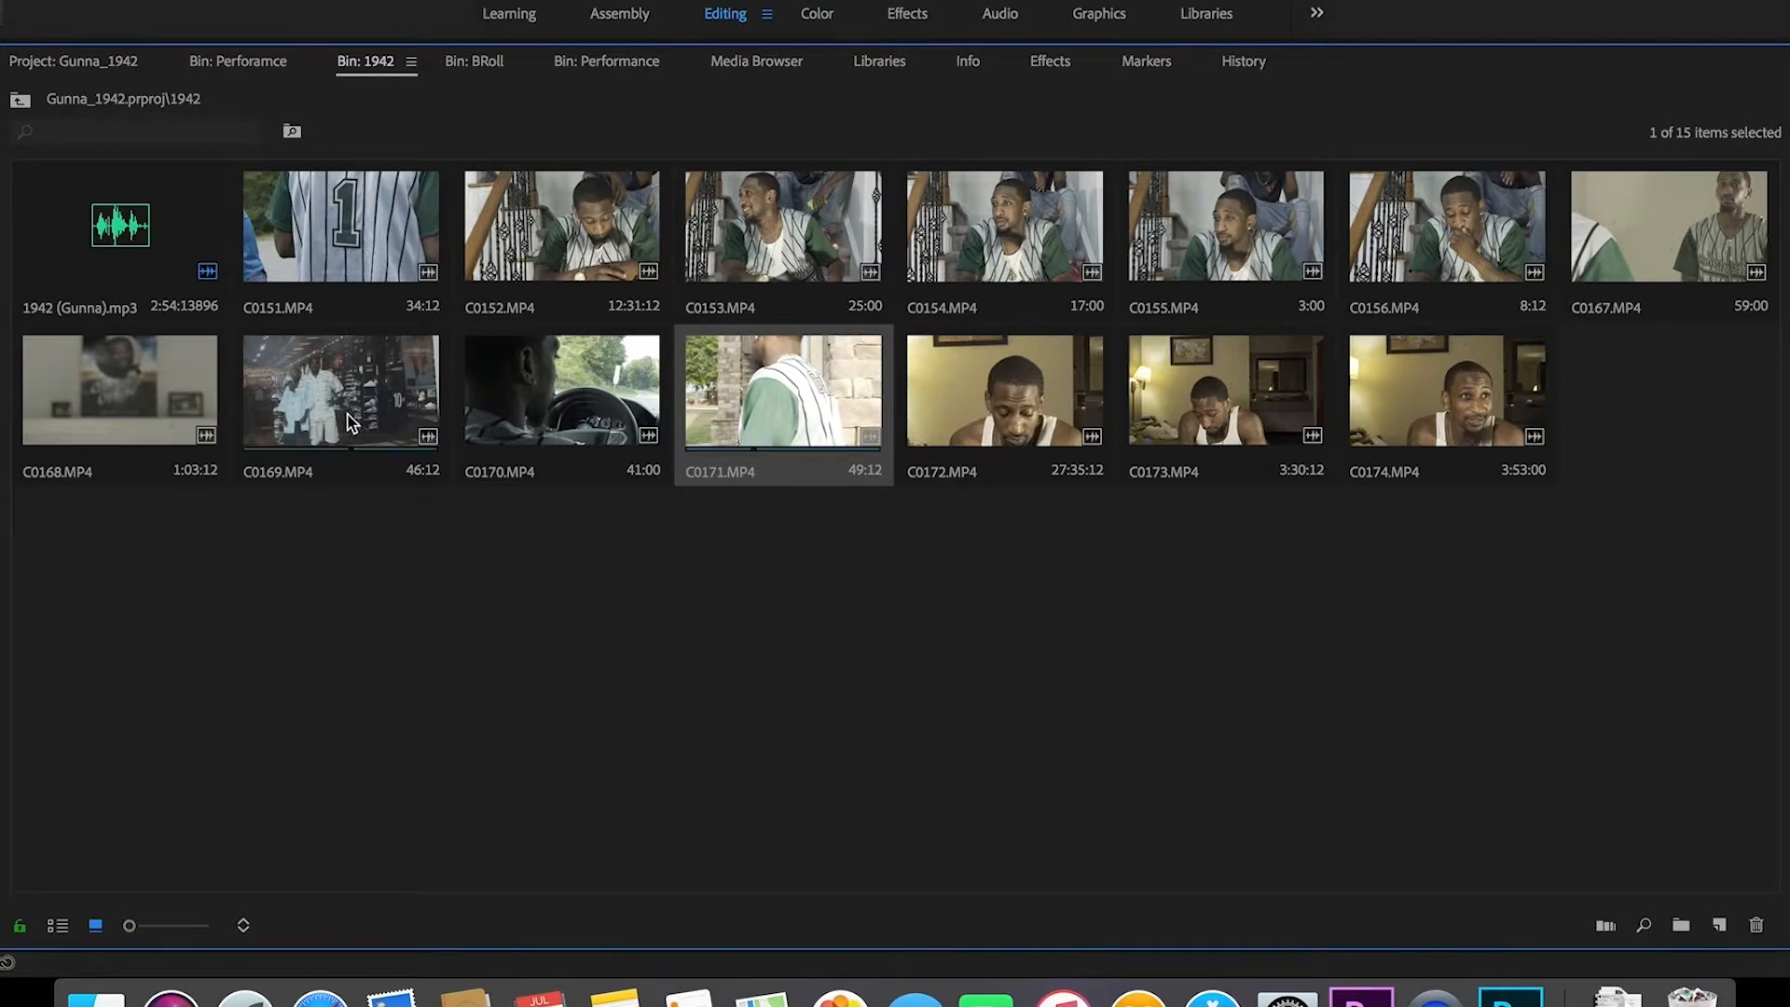
{"action": "left_click", "coordinate": [127, 432], "text": "shift"}
{"action": "left_click_drag", "start_coordinate": [796, 408], "coordinate": [636, 244]}
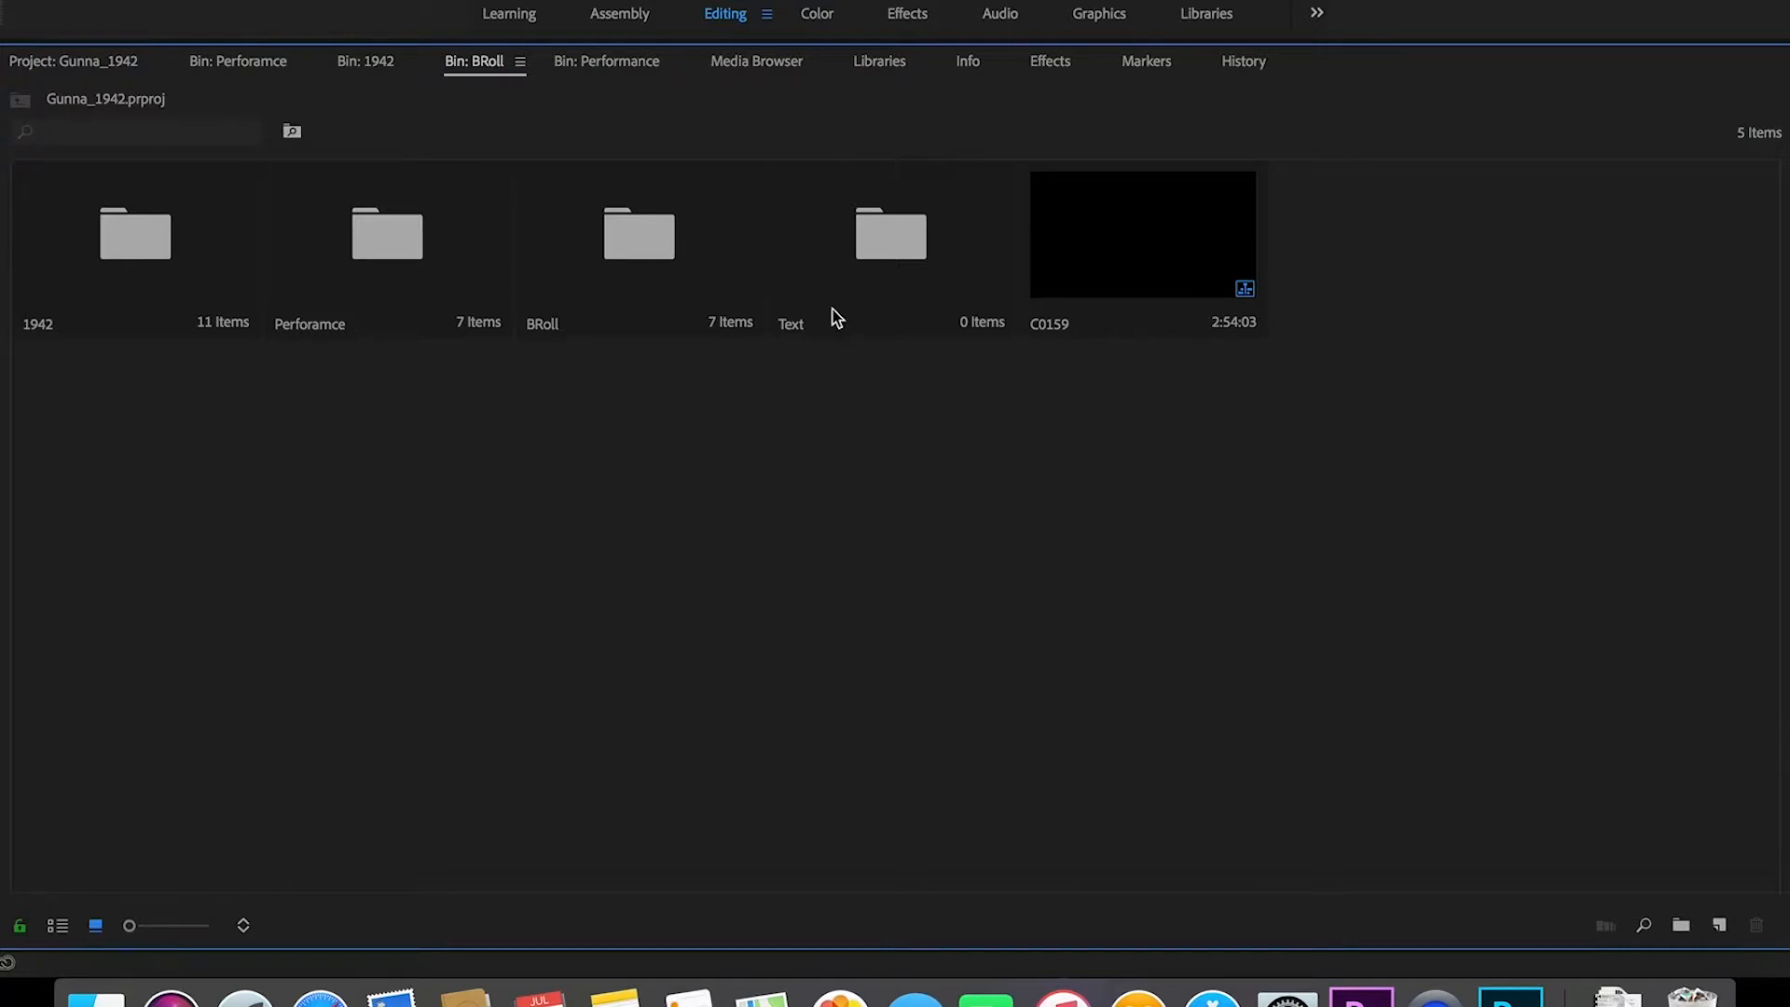
Step: Rename the C0159 sequence to 'Timeline' and restore the full editing layout
{"action": "right_click", "coordinate": [1061, 332]}
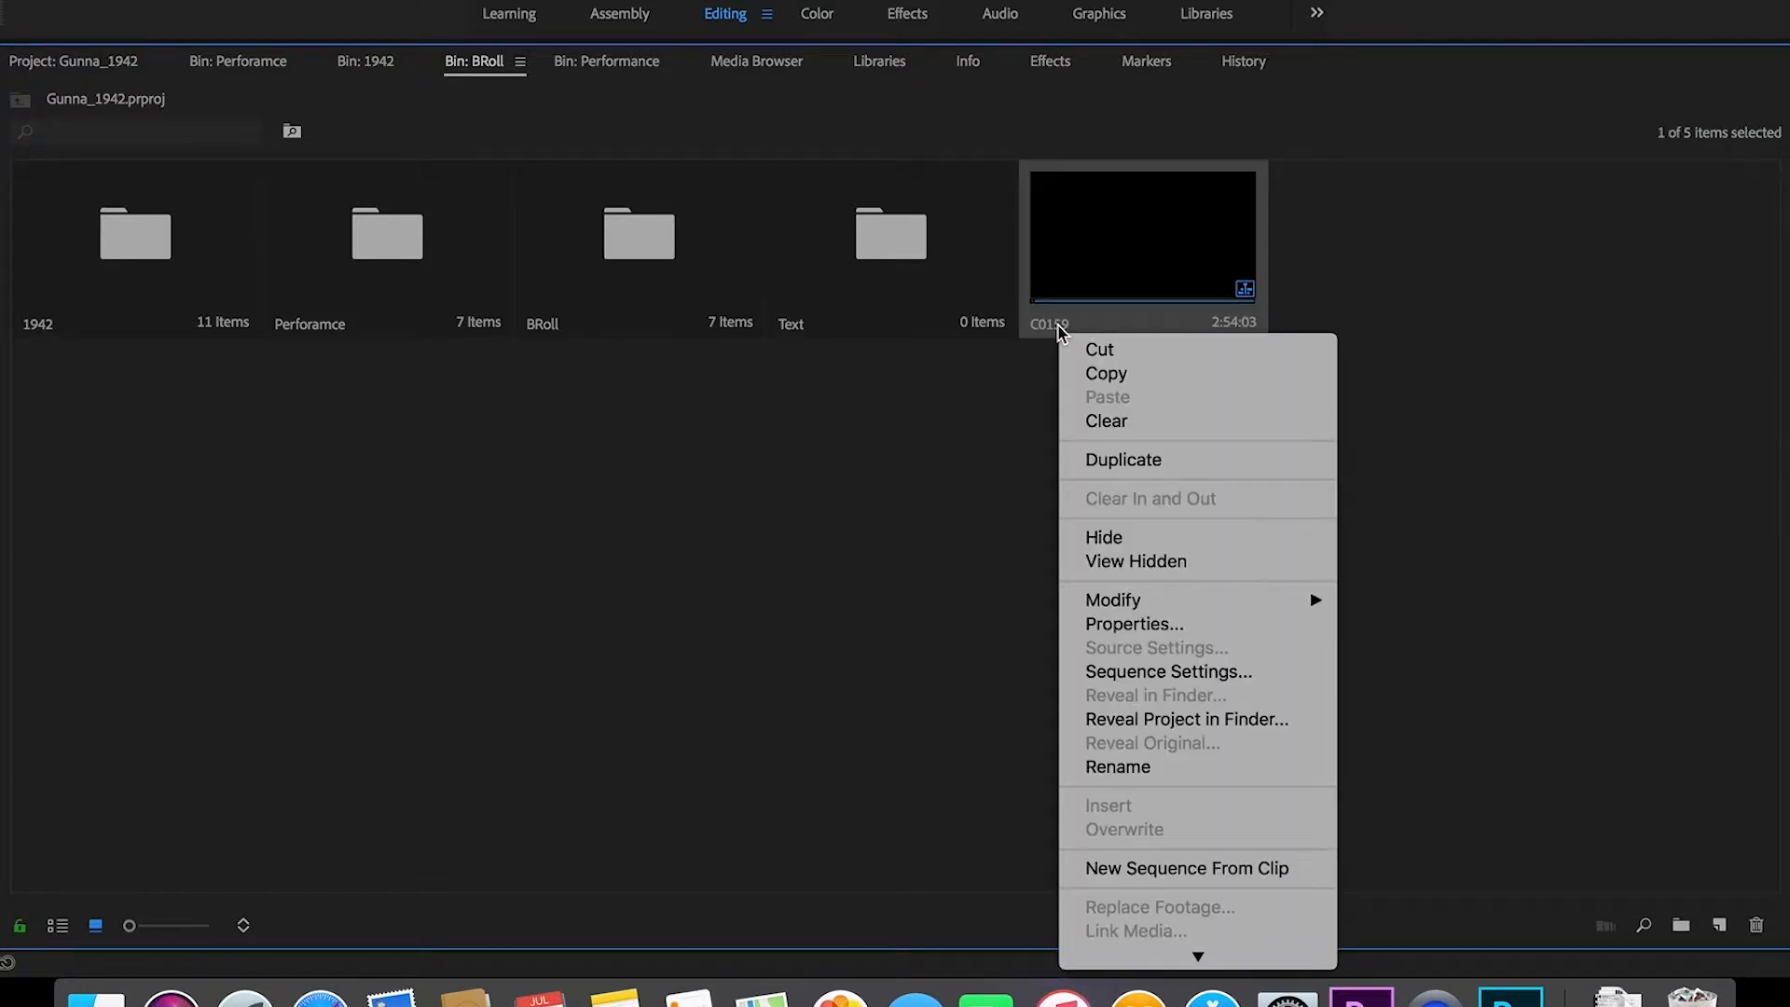
{"action": "scroll", "coordinate": [1189, 701], "scroll_direction": "down", "scroll_amount": 10}
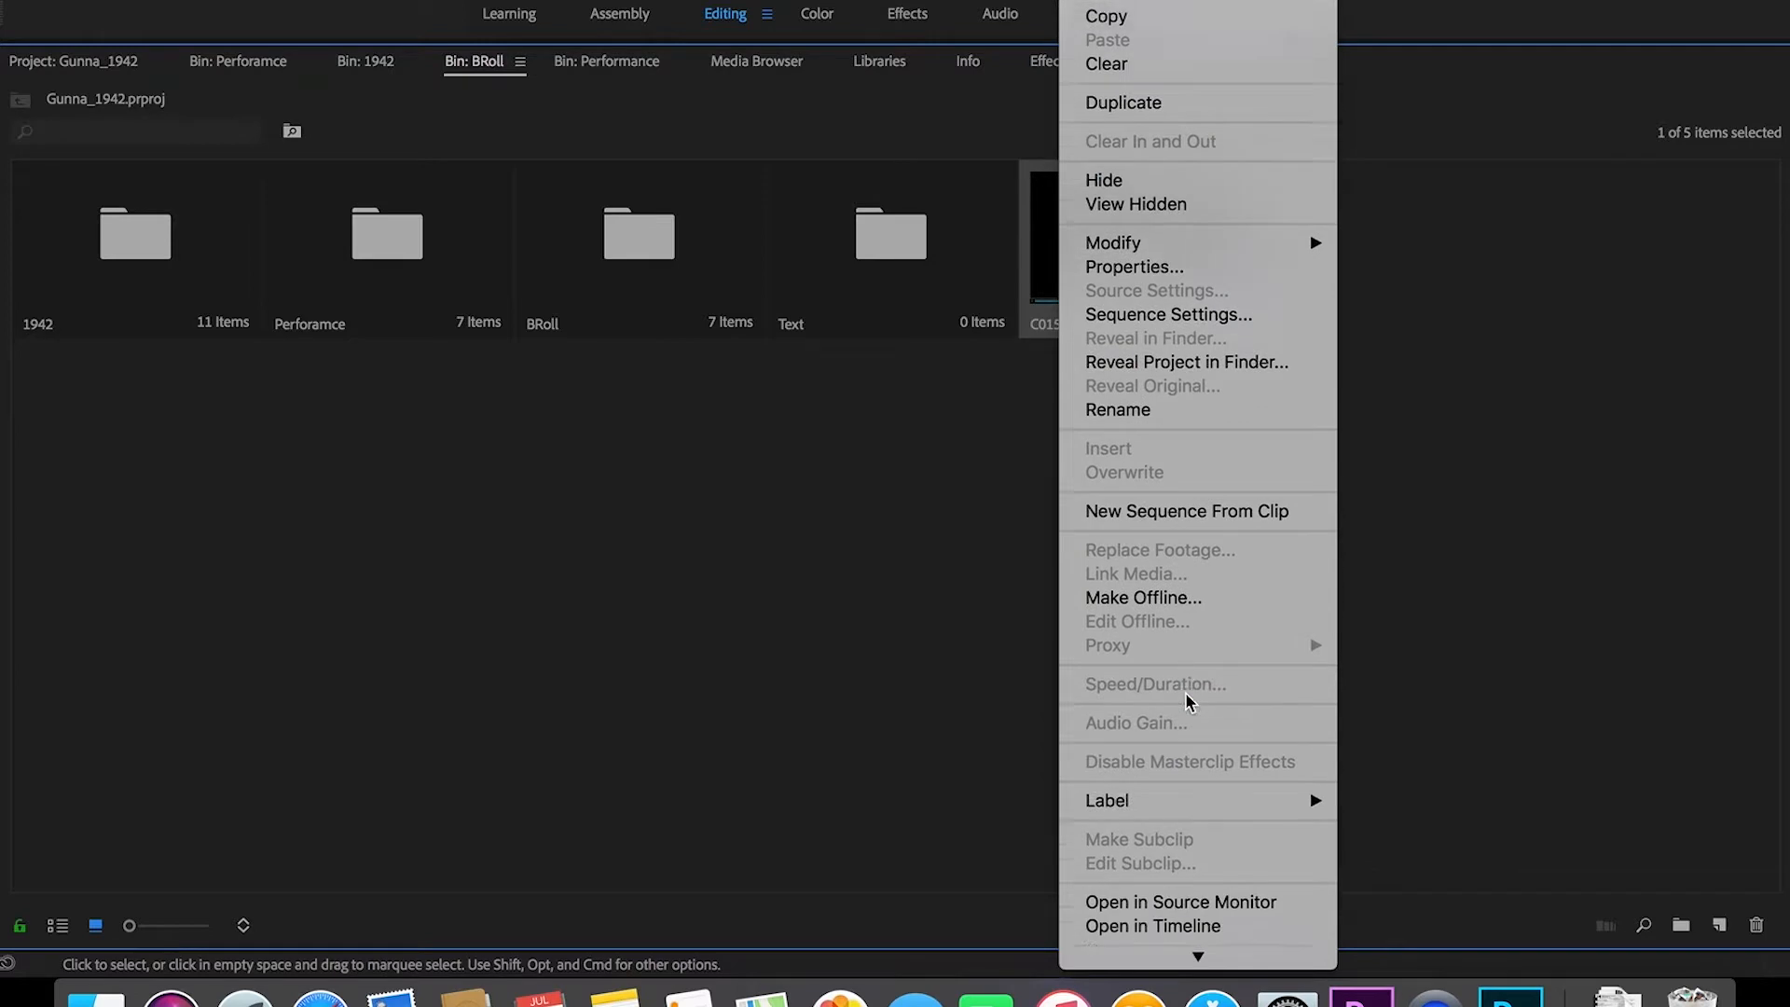
{"action": "scroll", "coordinate": [1186, 701], "scroll_direction": "down", "scroll_amount": 1}
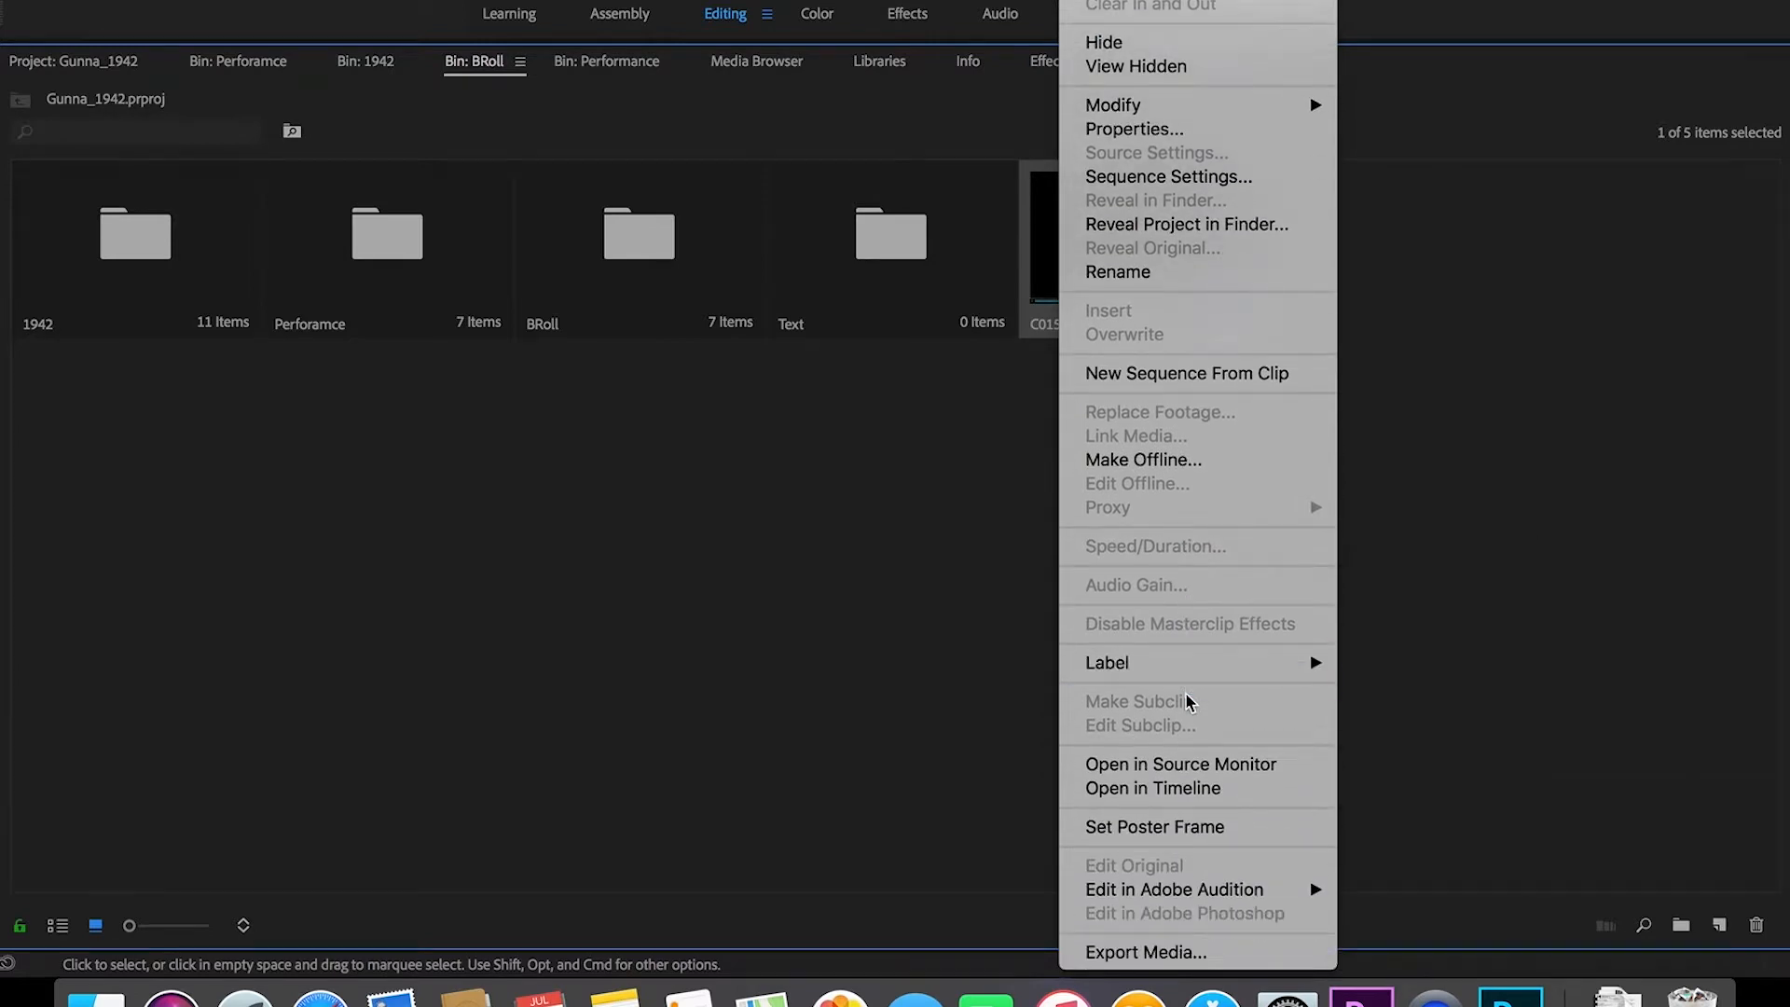
{"action": "left_click", "coordinate": [1139, 270]}
{"action": "type", "text": "Timeline"}
{"action": "key", "text": "Return"}
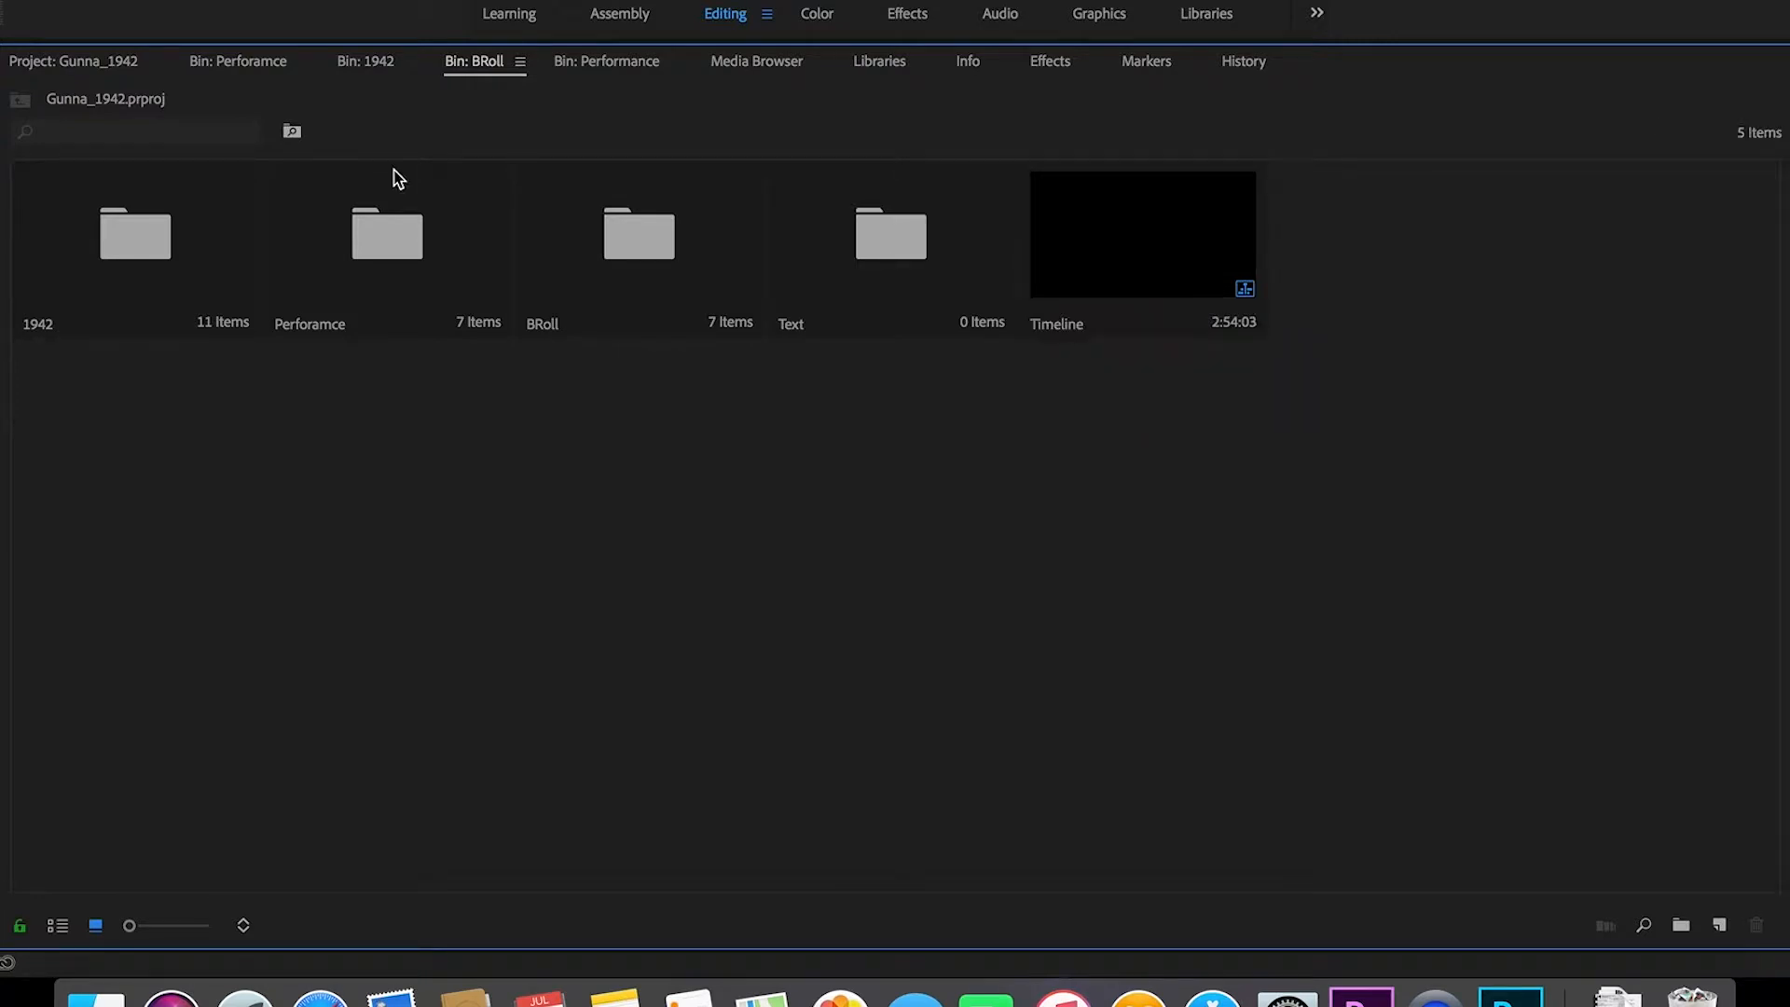
{"action": "left_click", "coordinate": [97, 65]}
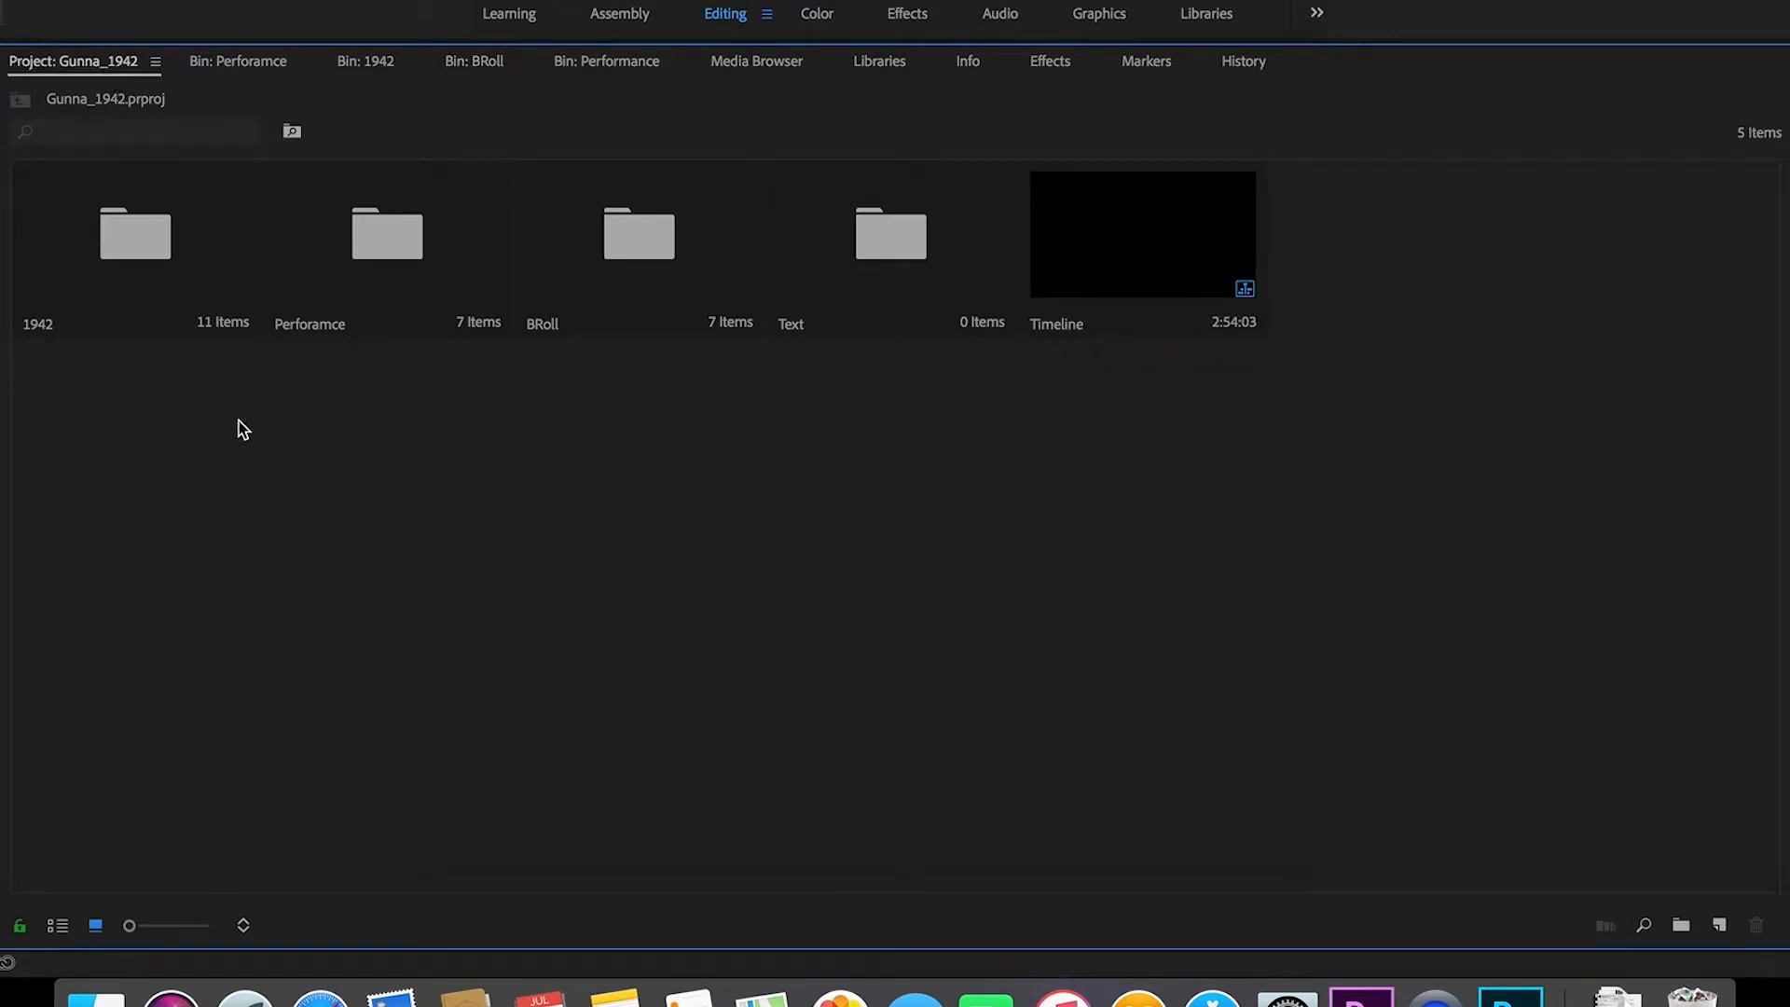
{"action": "key", "text": "grave"}
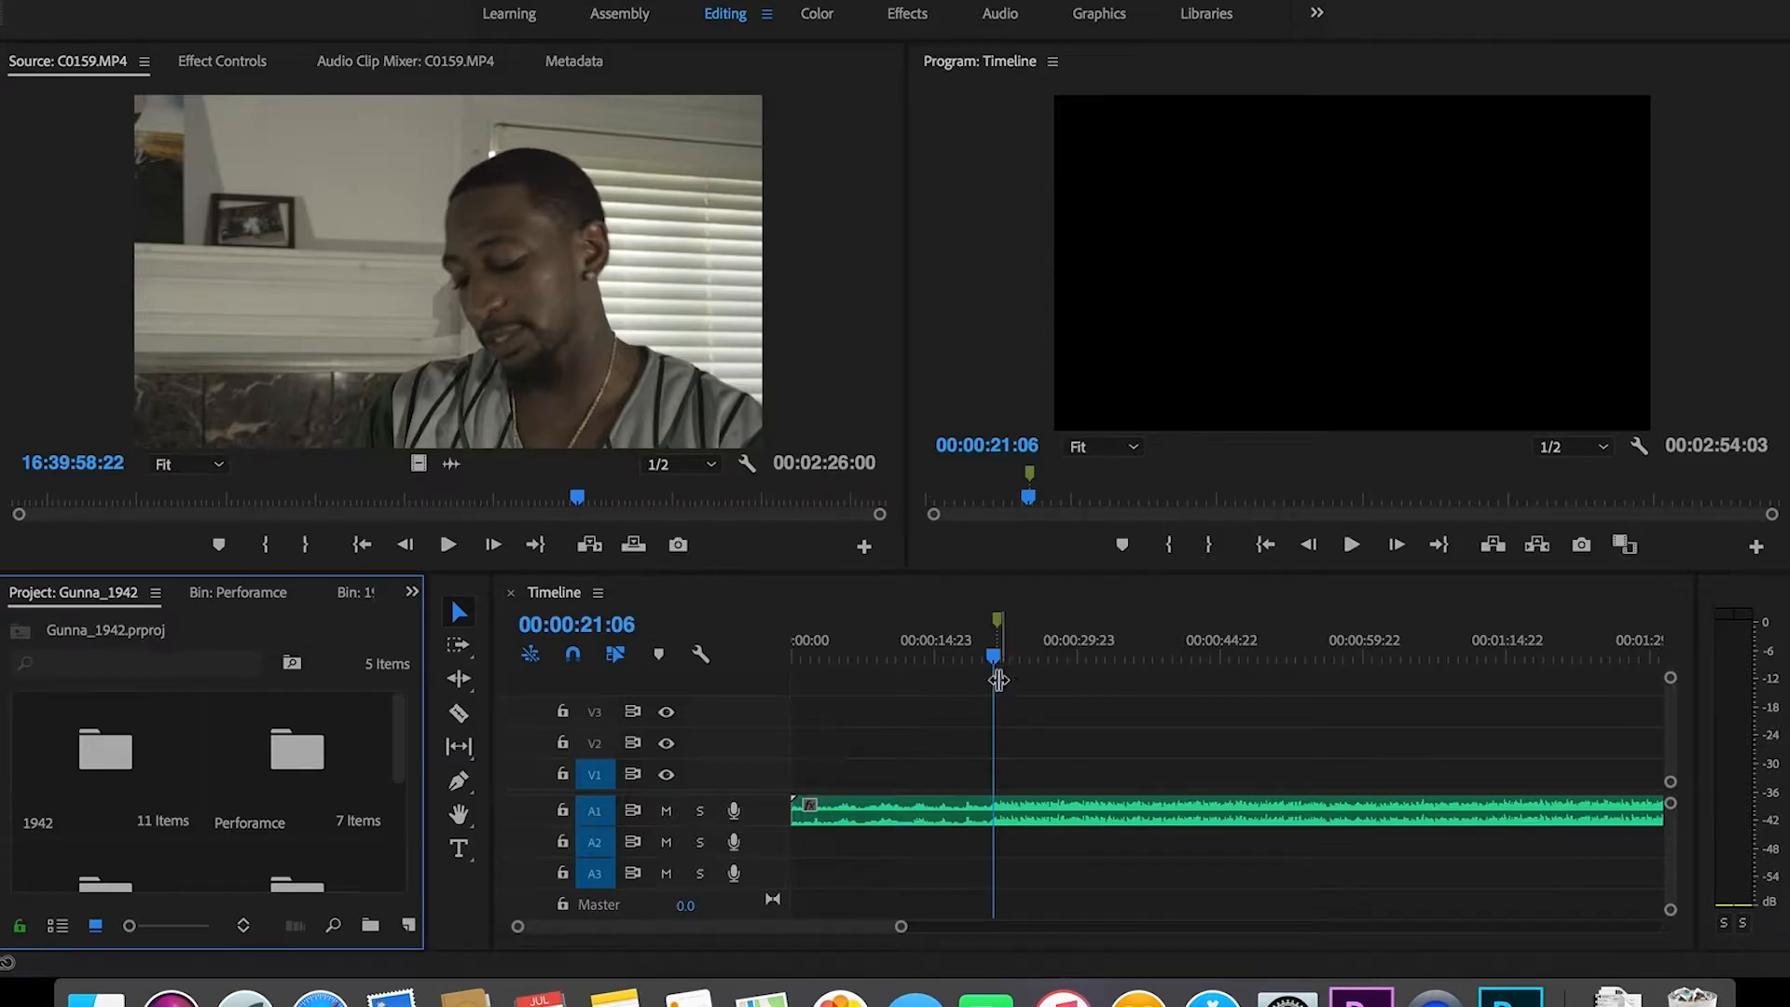
Step: Replay the song from about 0:12 to 0:22, then load C0158.MP4 from the Perforamce bin
{"action": "mouse_move", "coordinate": [994, 657]}
{"action": "left_mouse_down"}
{"action": "mouse_move", "coordinate": [919, 668]}
{"action": "mouse_move", "coordinate": [993, 671]}
{"action": "left_mouse_up"}
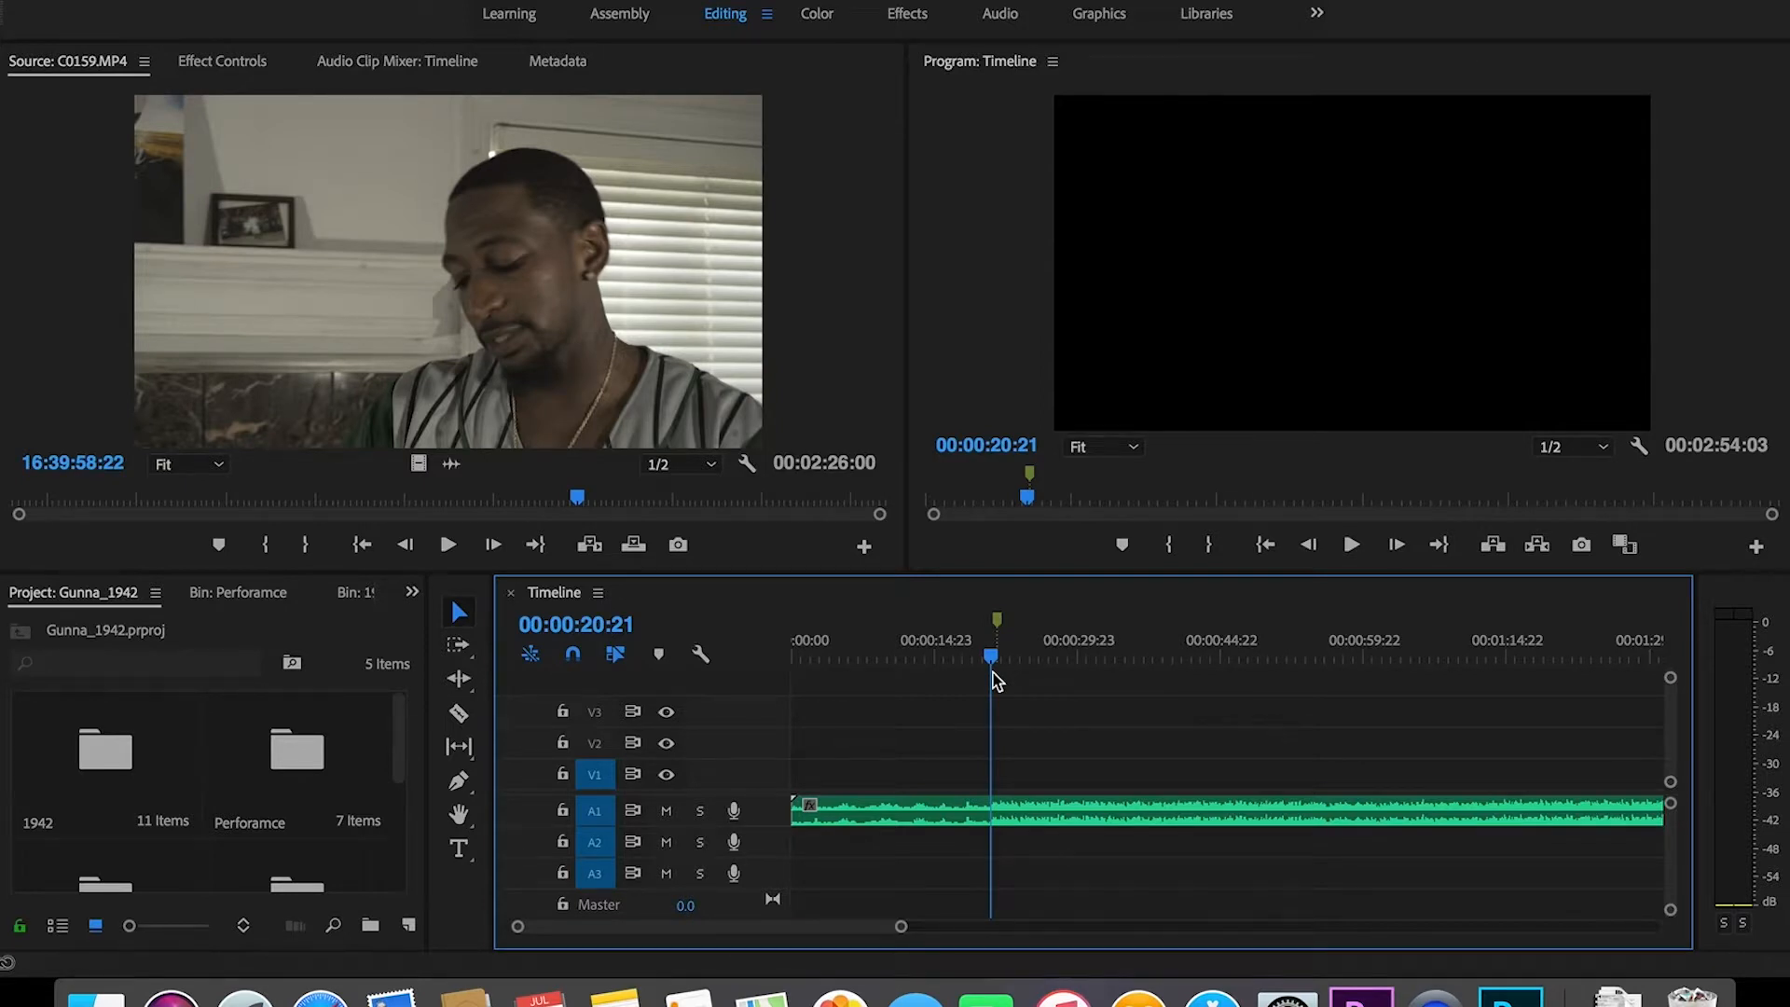
{"action": "key", "text": "space"}
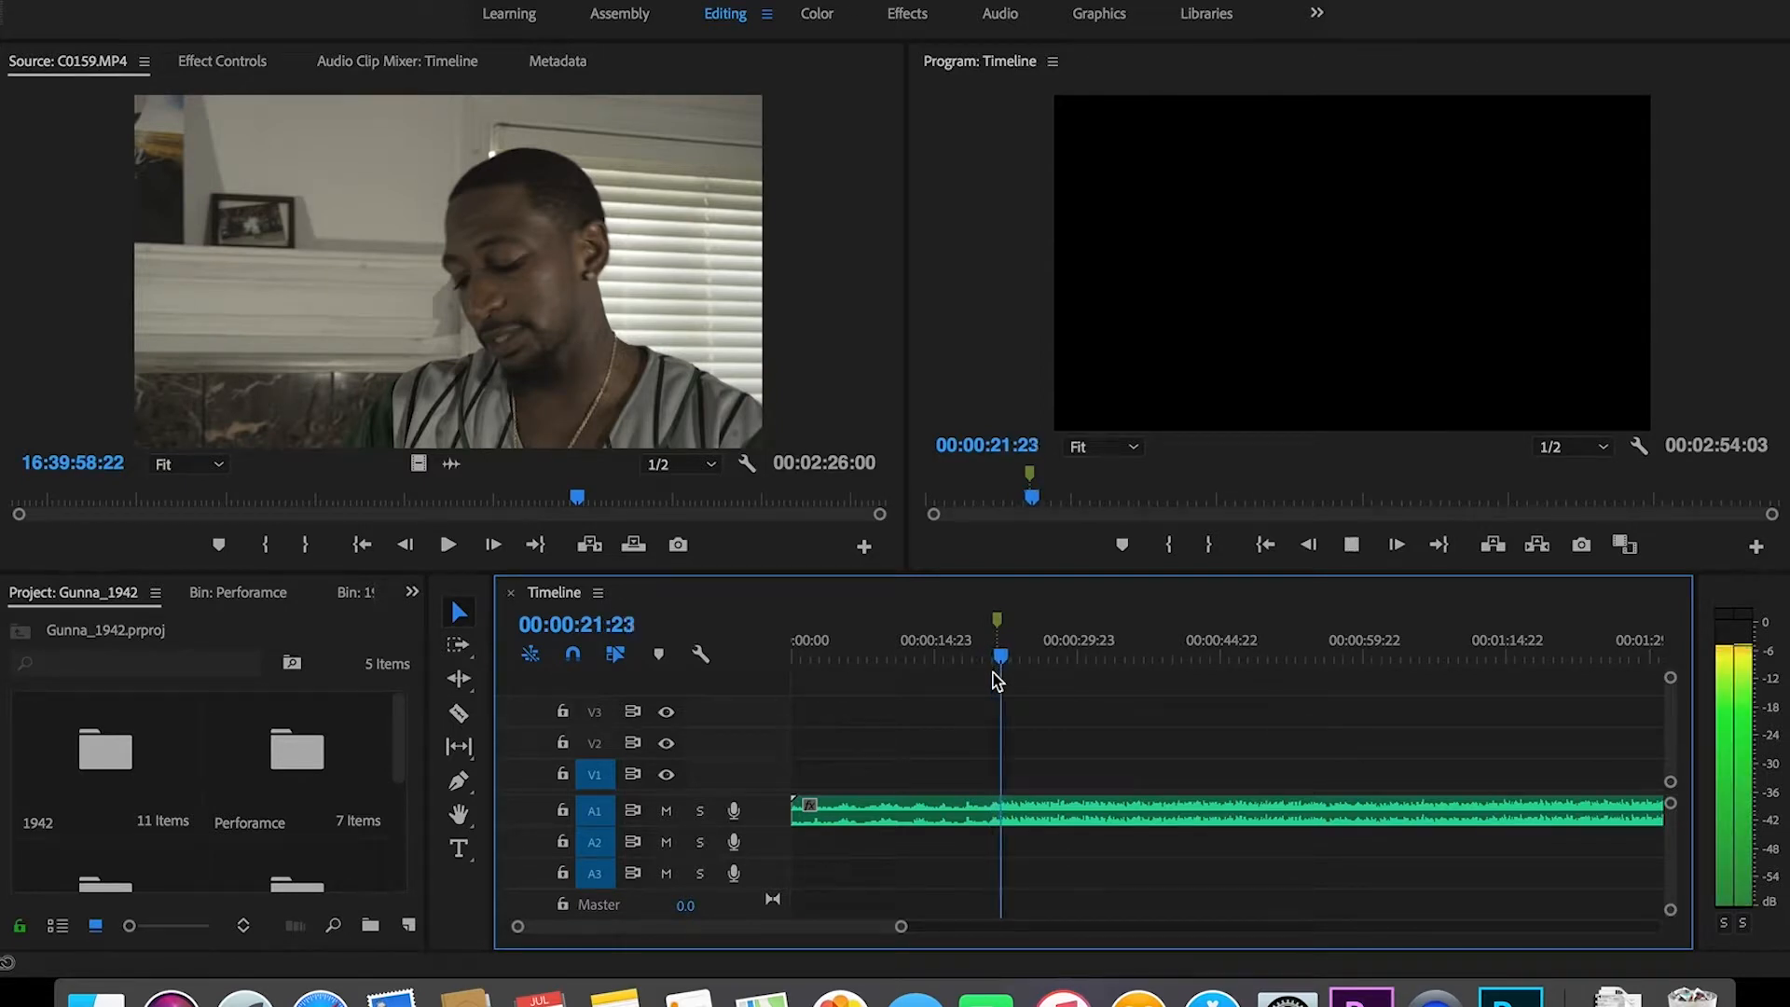
{"action": "key", "text": "space"}
{"action": "left_click_drag", "start_coordinate": [900, 926], "coordinate": [820, 927]}
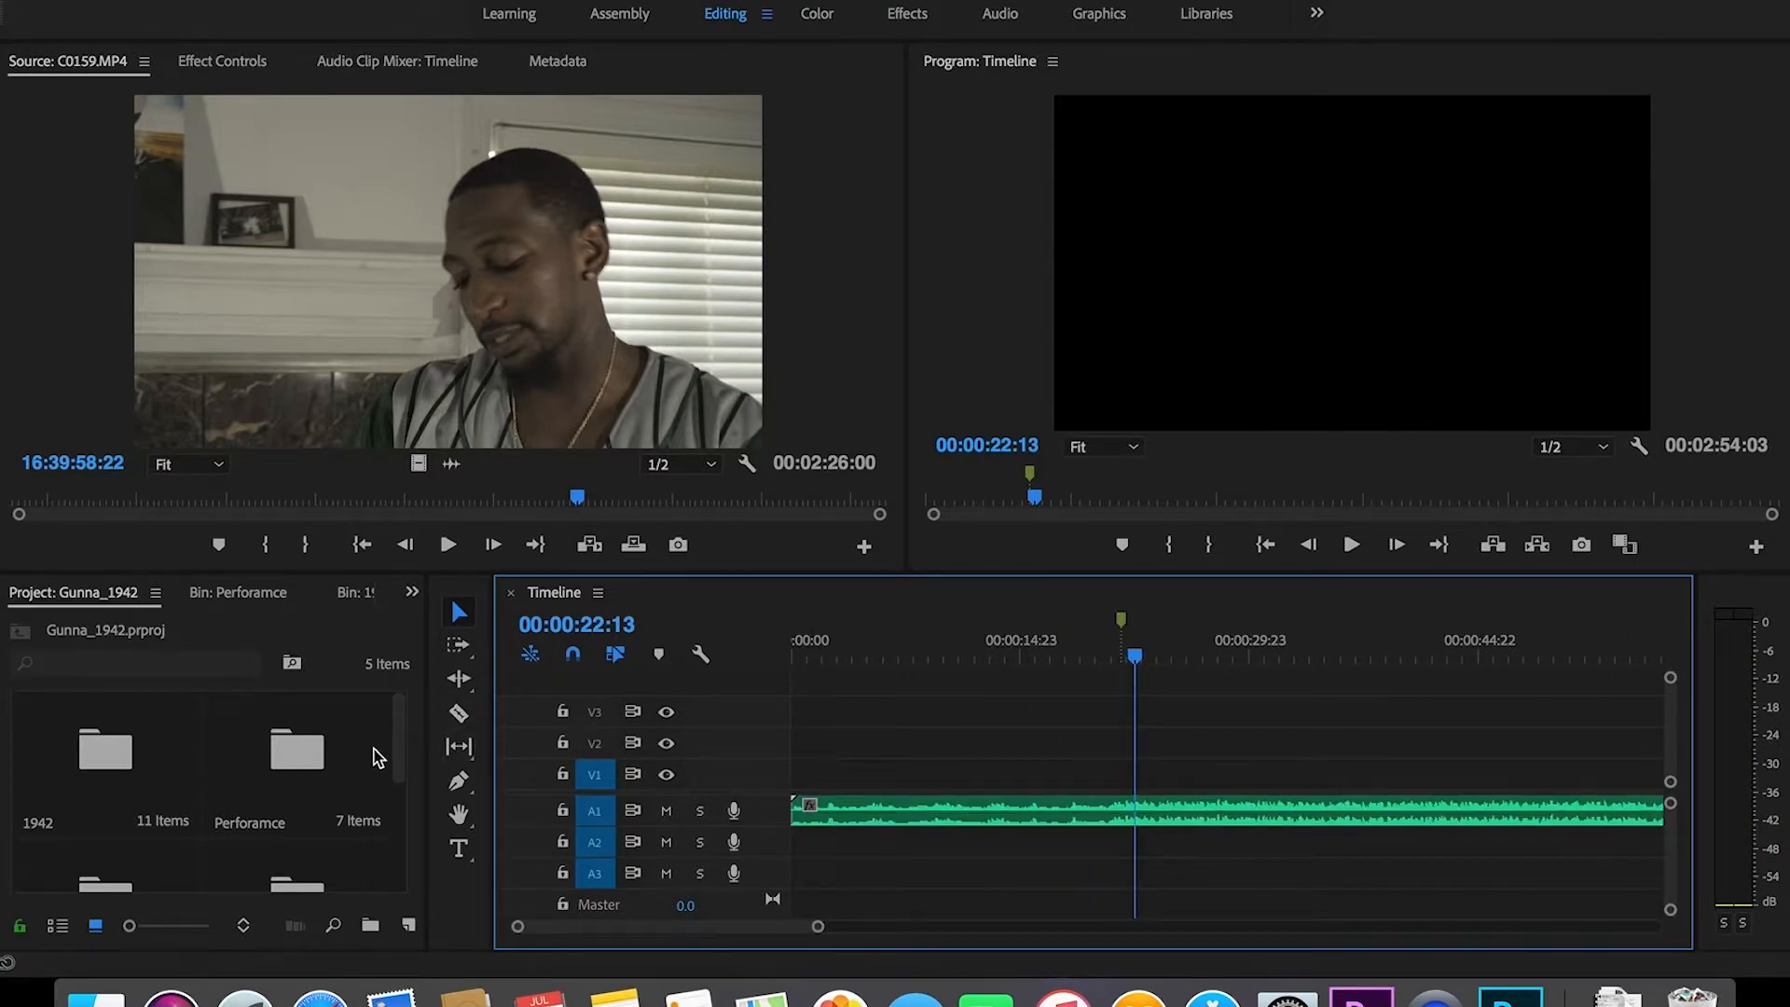
{"action": "double_click", "coordinate": [312, 751]}
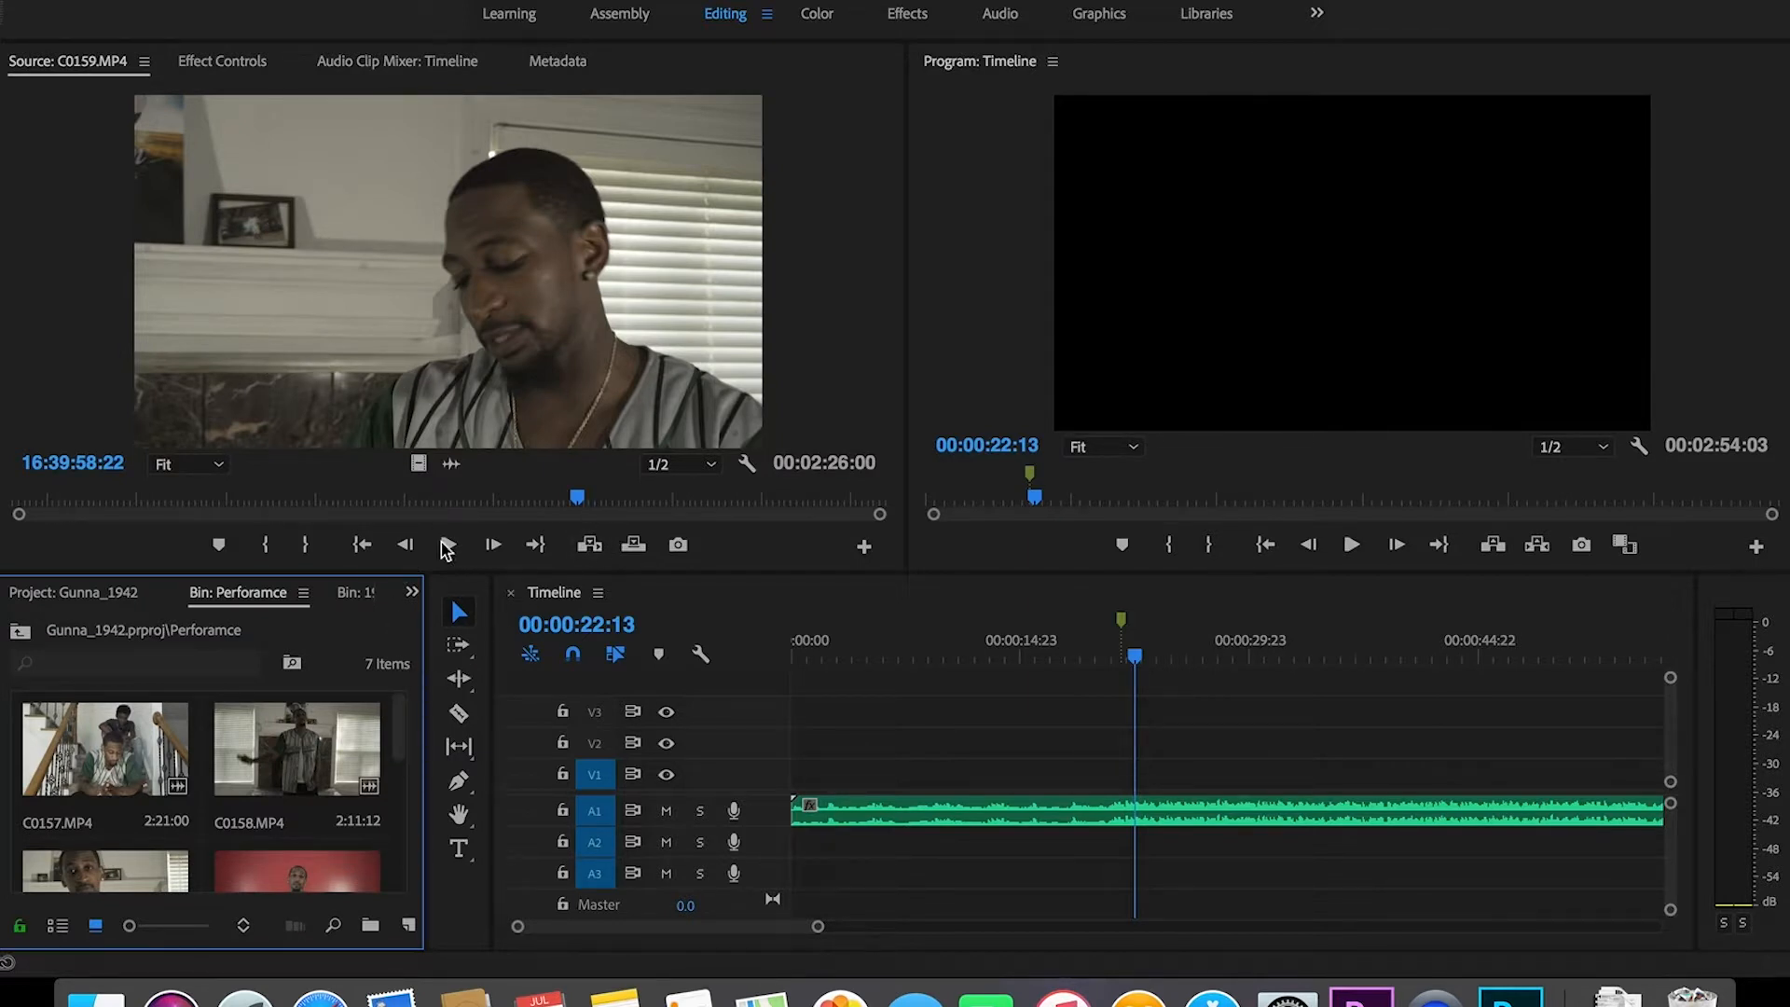
{"action": "mouse_move", "coordinate": [395, 718]}
{"action": "left_mouse_down"}
{"action": "mouse_move", "coordinate": [391, 881]}
{"action": "mouse_move", "coordinate": [378, 725]}
{"action": "left_mouse_up"}
{"action": "double_click", "coordinate": [294, 760]}
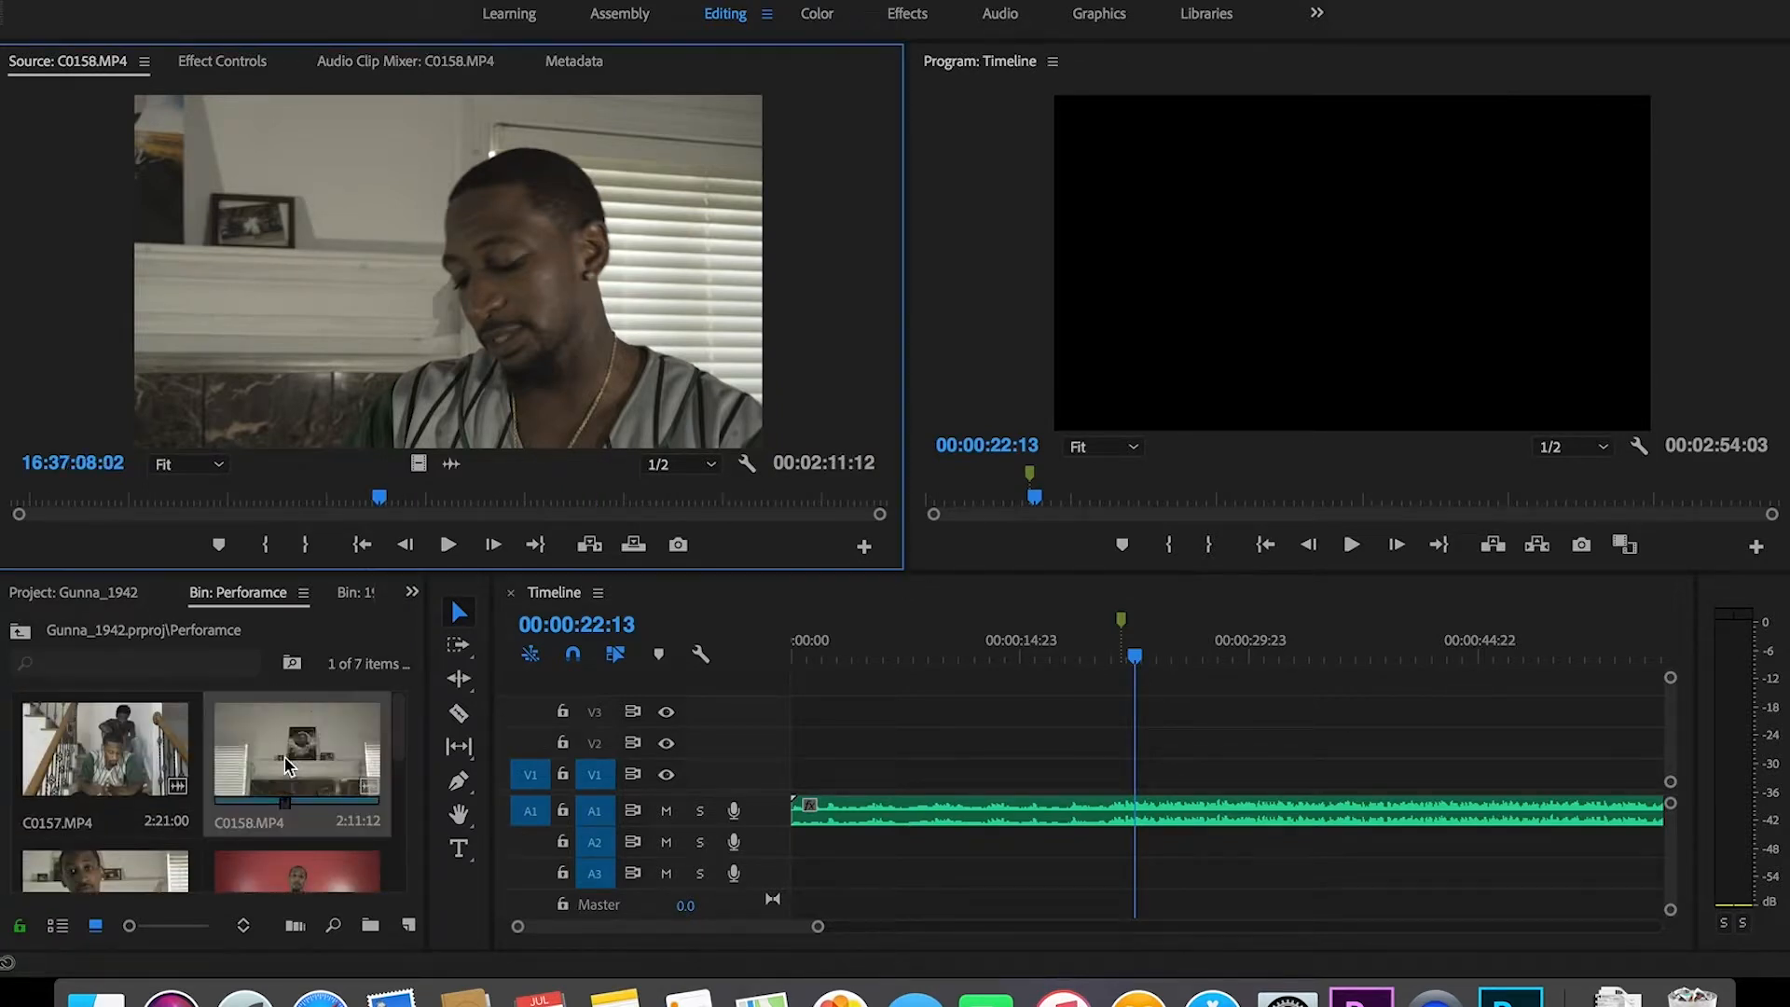
Step: Set an In point on C0158.MP4 and drop it onto V2/A2 around 00:00:21 in the song
{"action": "left_click", "coordinate": [362, 544]}
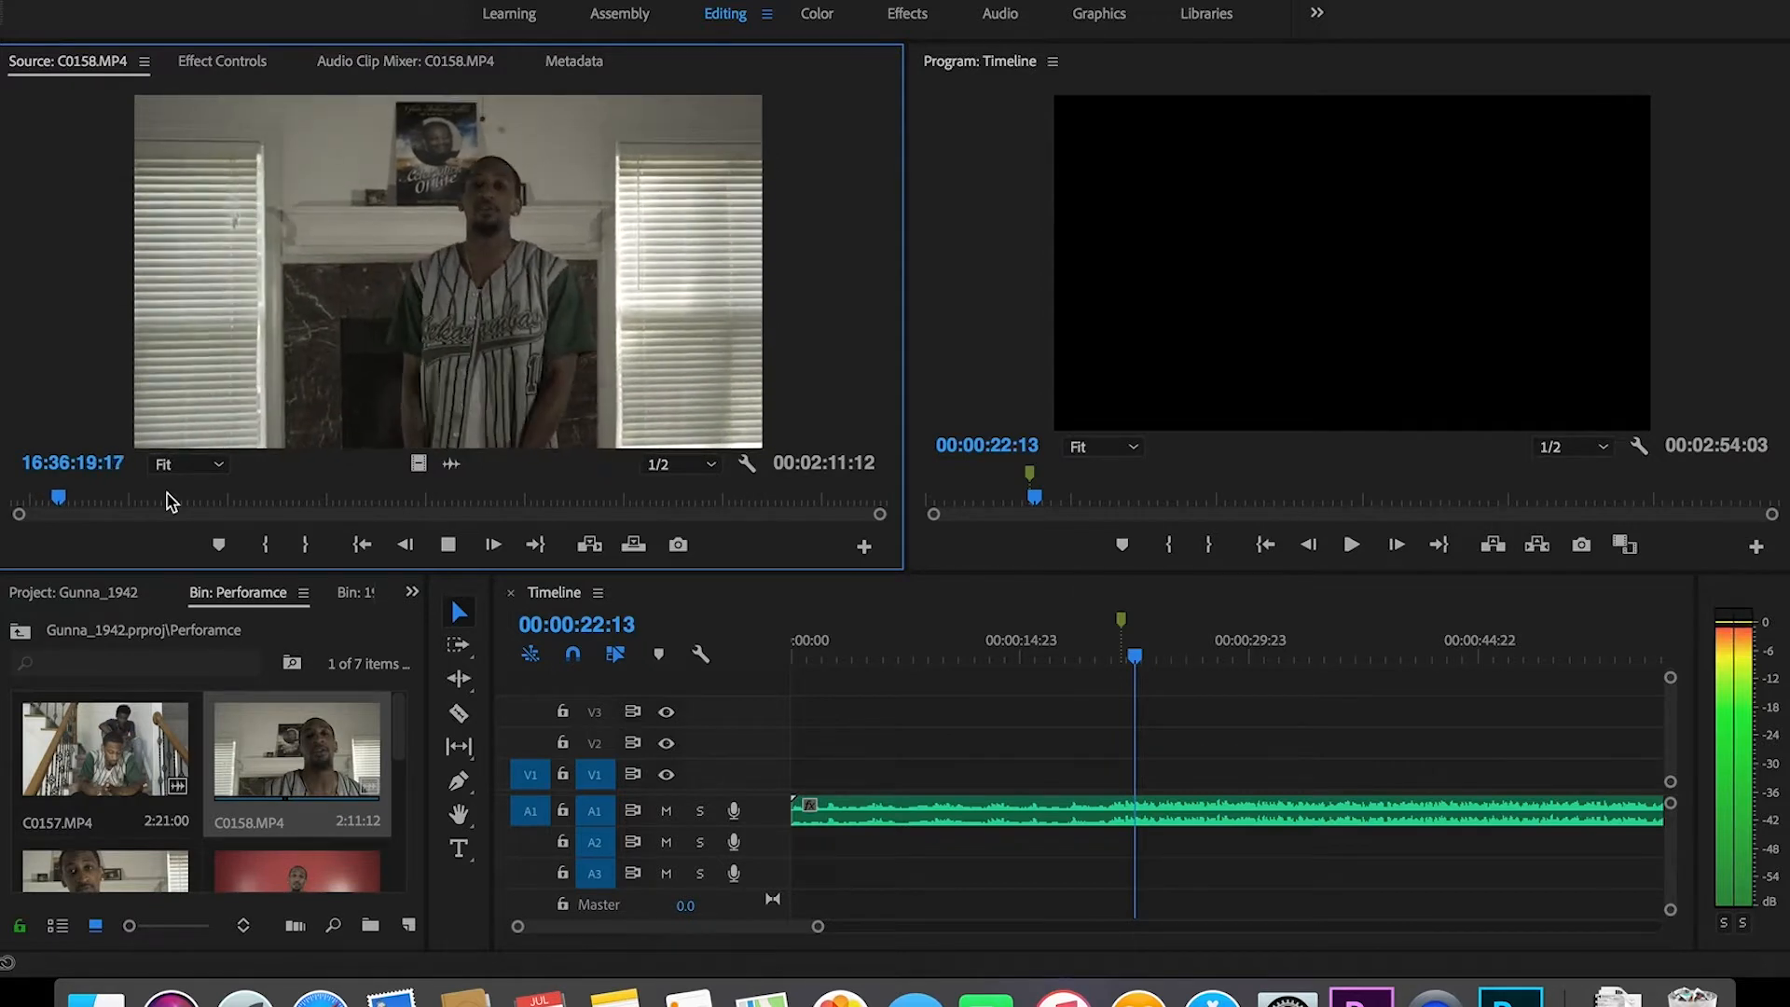
{"action": "key", "text": "i"}
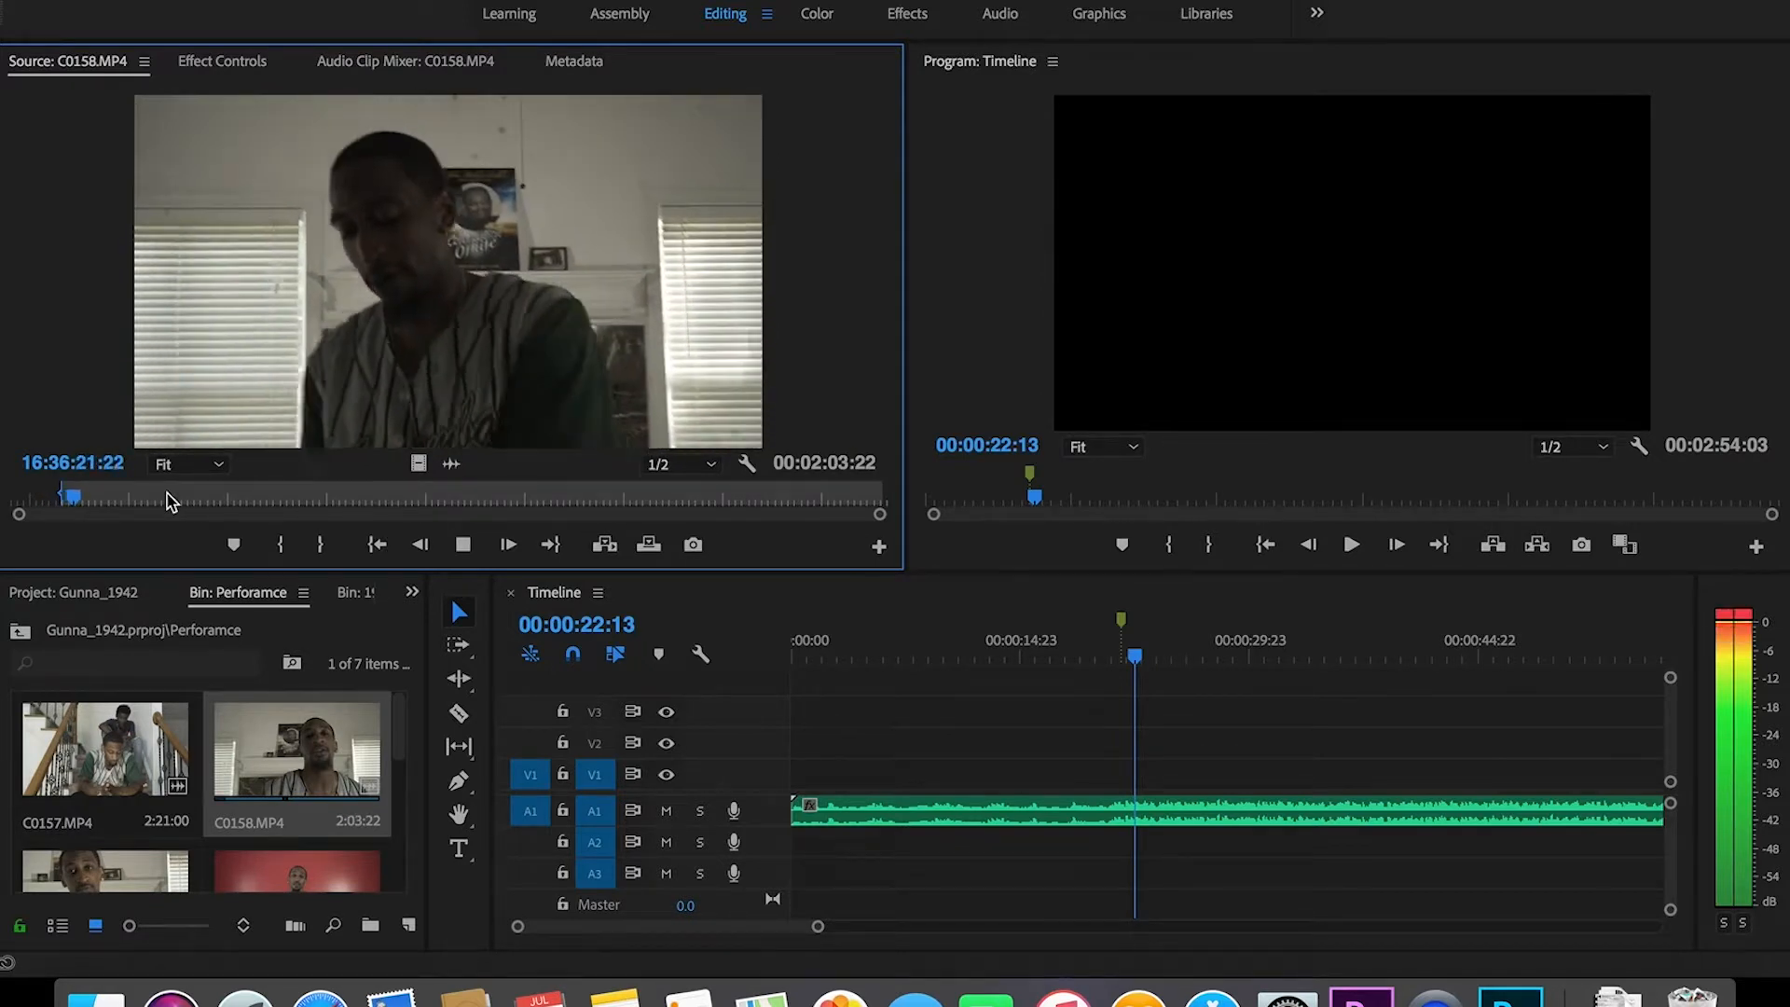
{"action": "key", "text": "space"}
{"action": "left_click", "coordinate": [1105, 654]}
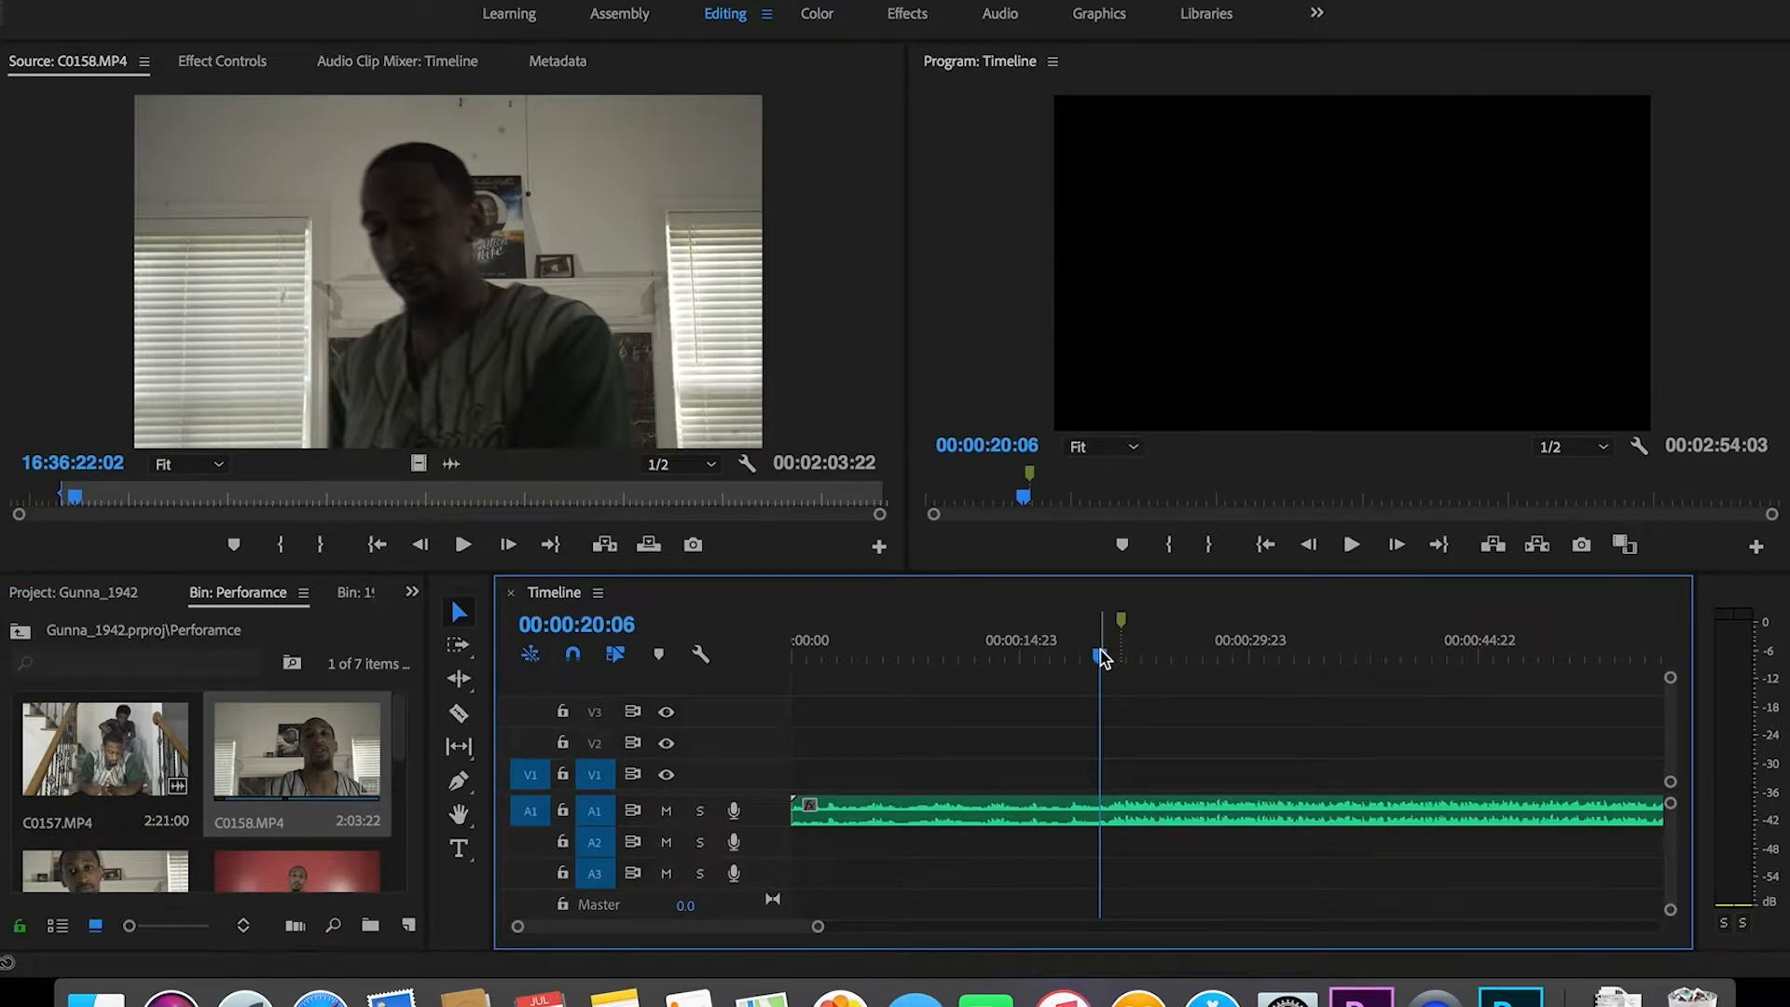
{"action": "key", "text": "space"}
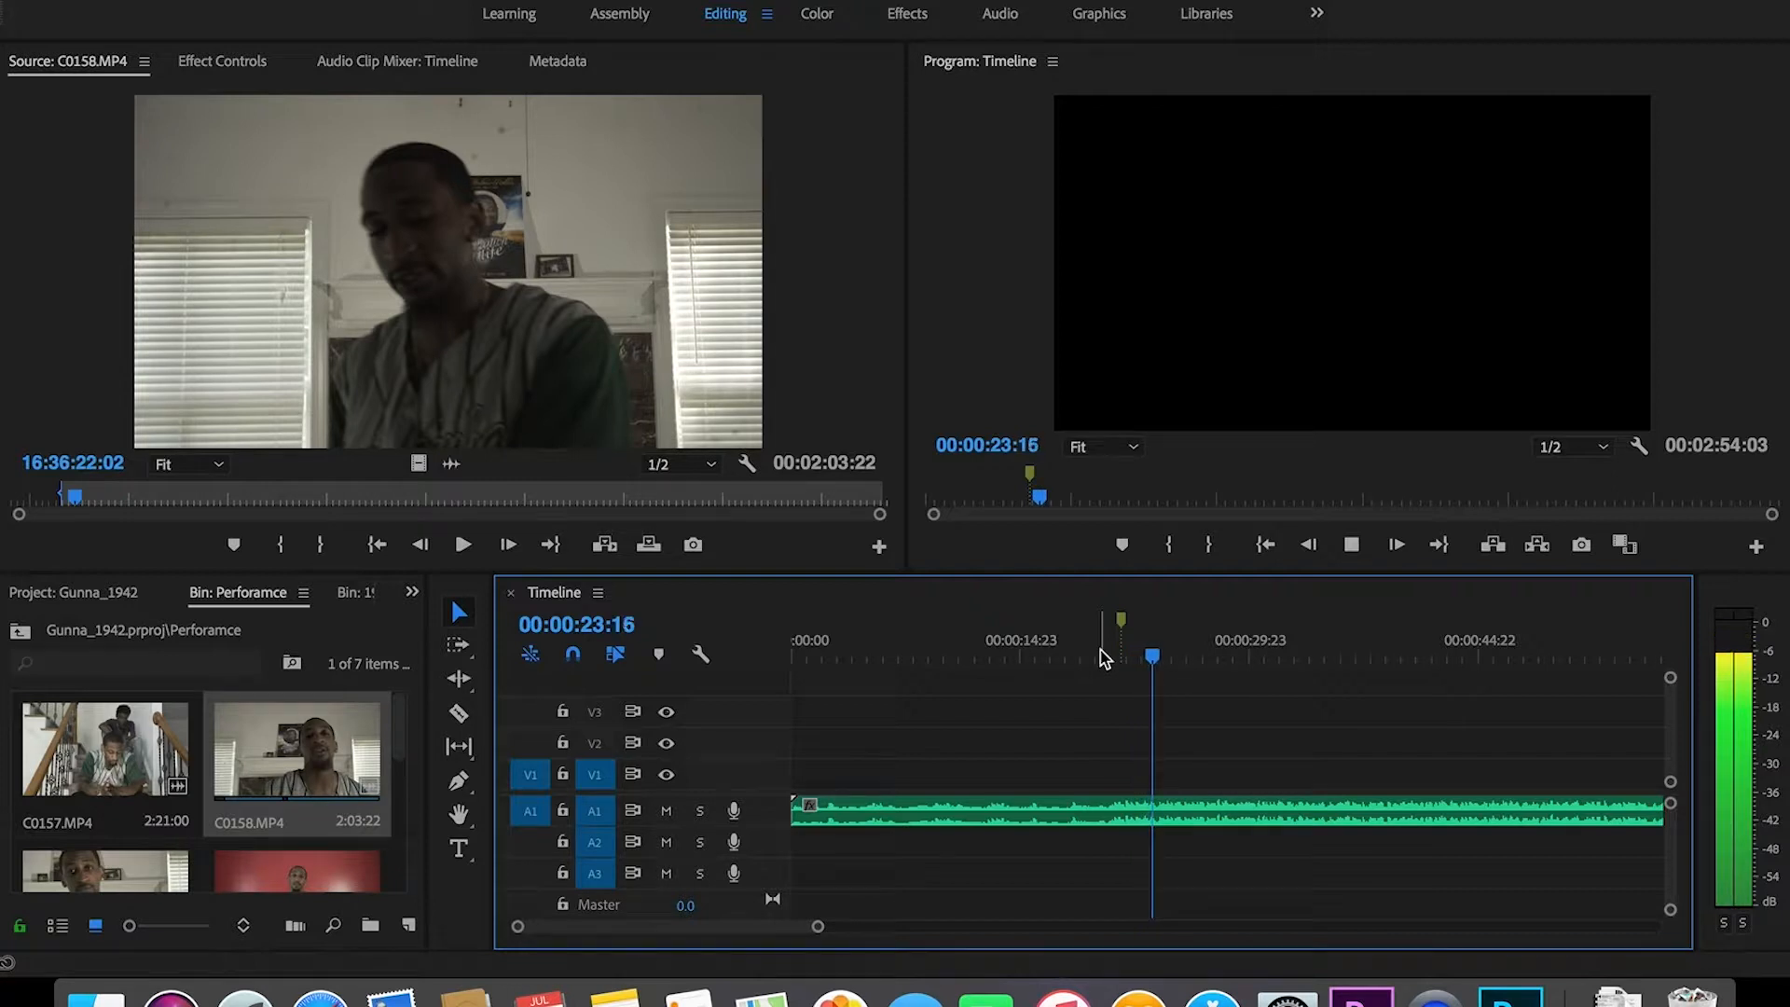
{"action": "key", "text": "space"}
{"action": "left_click", "coordinate": [376, 548]}
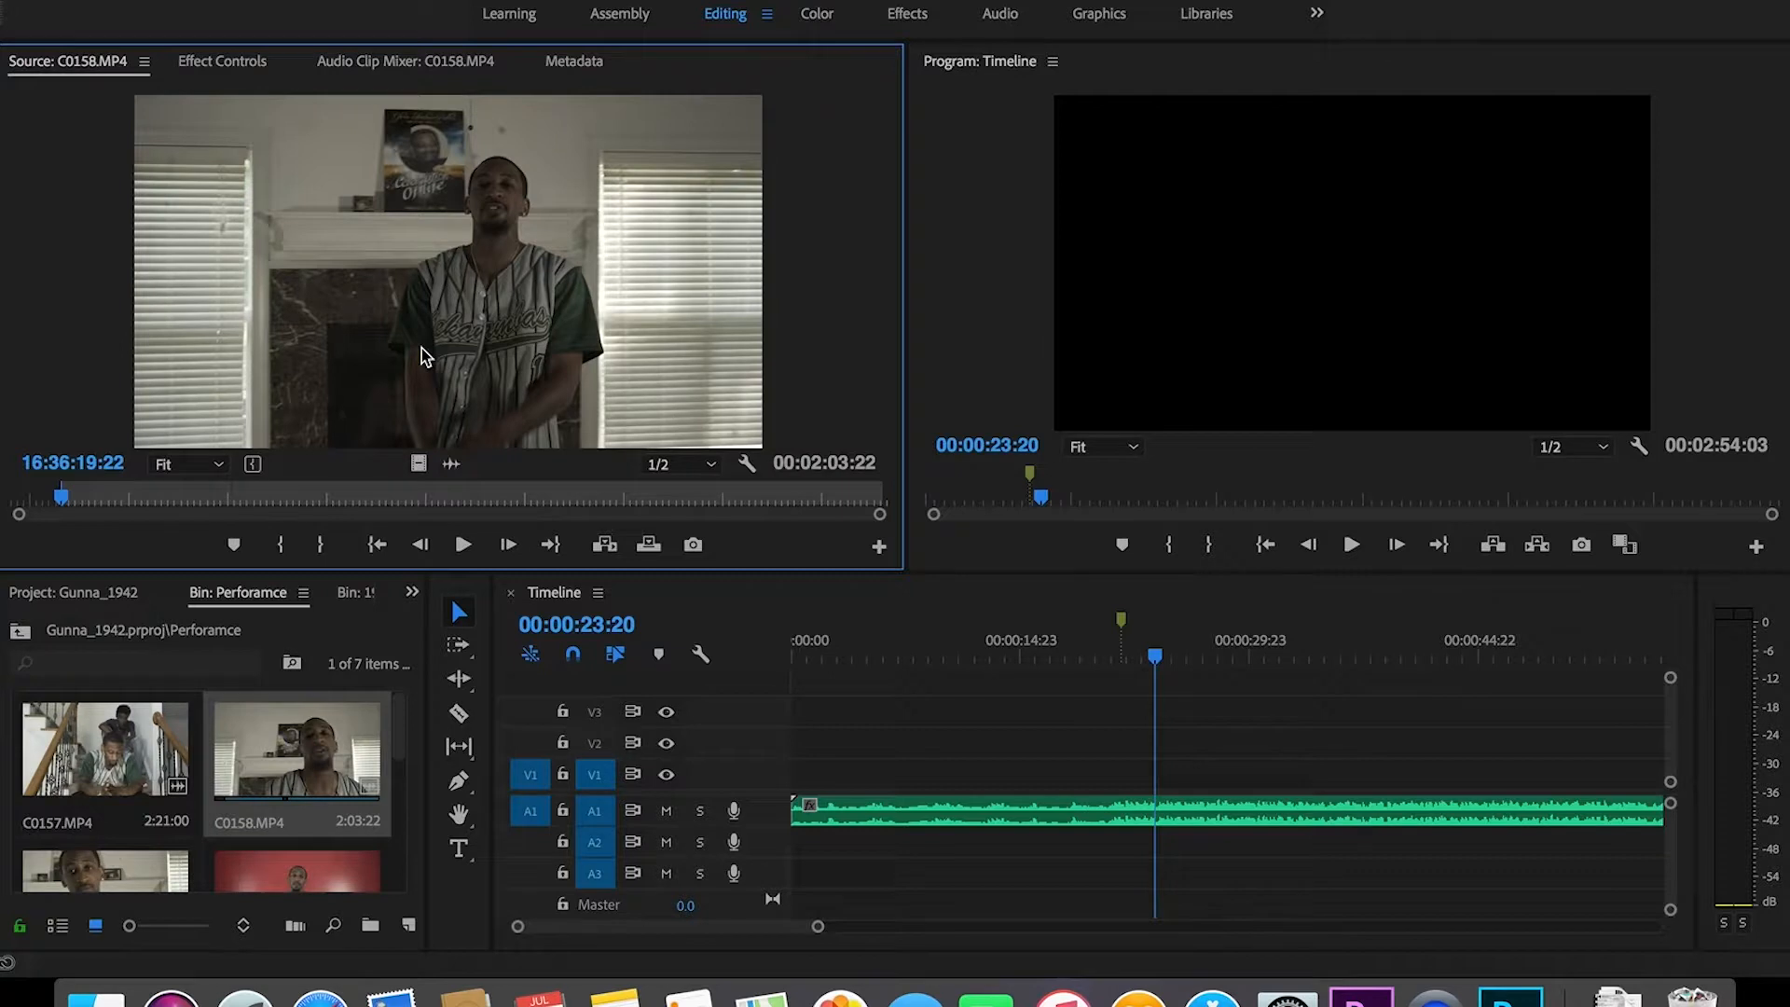
{"action": "left_click_drag", "start_coordinate": [501, 420], "coordinate": [1121, 754]}
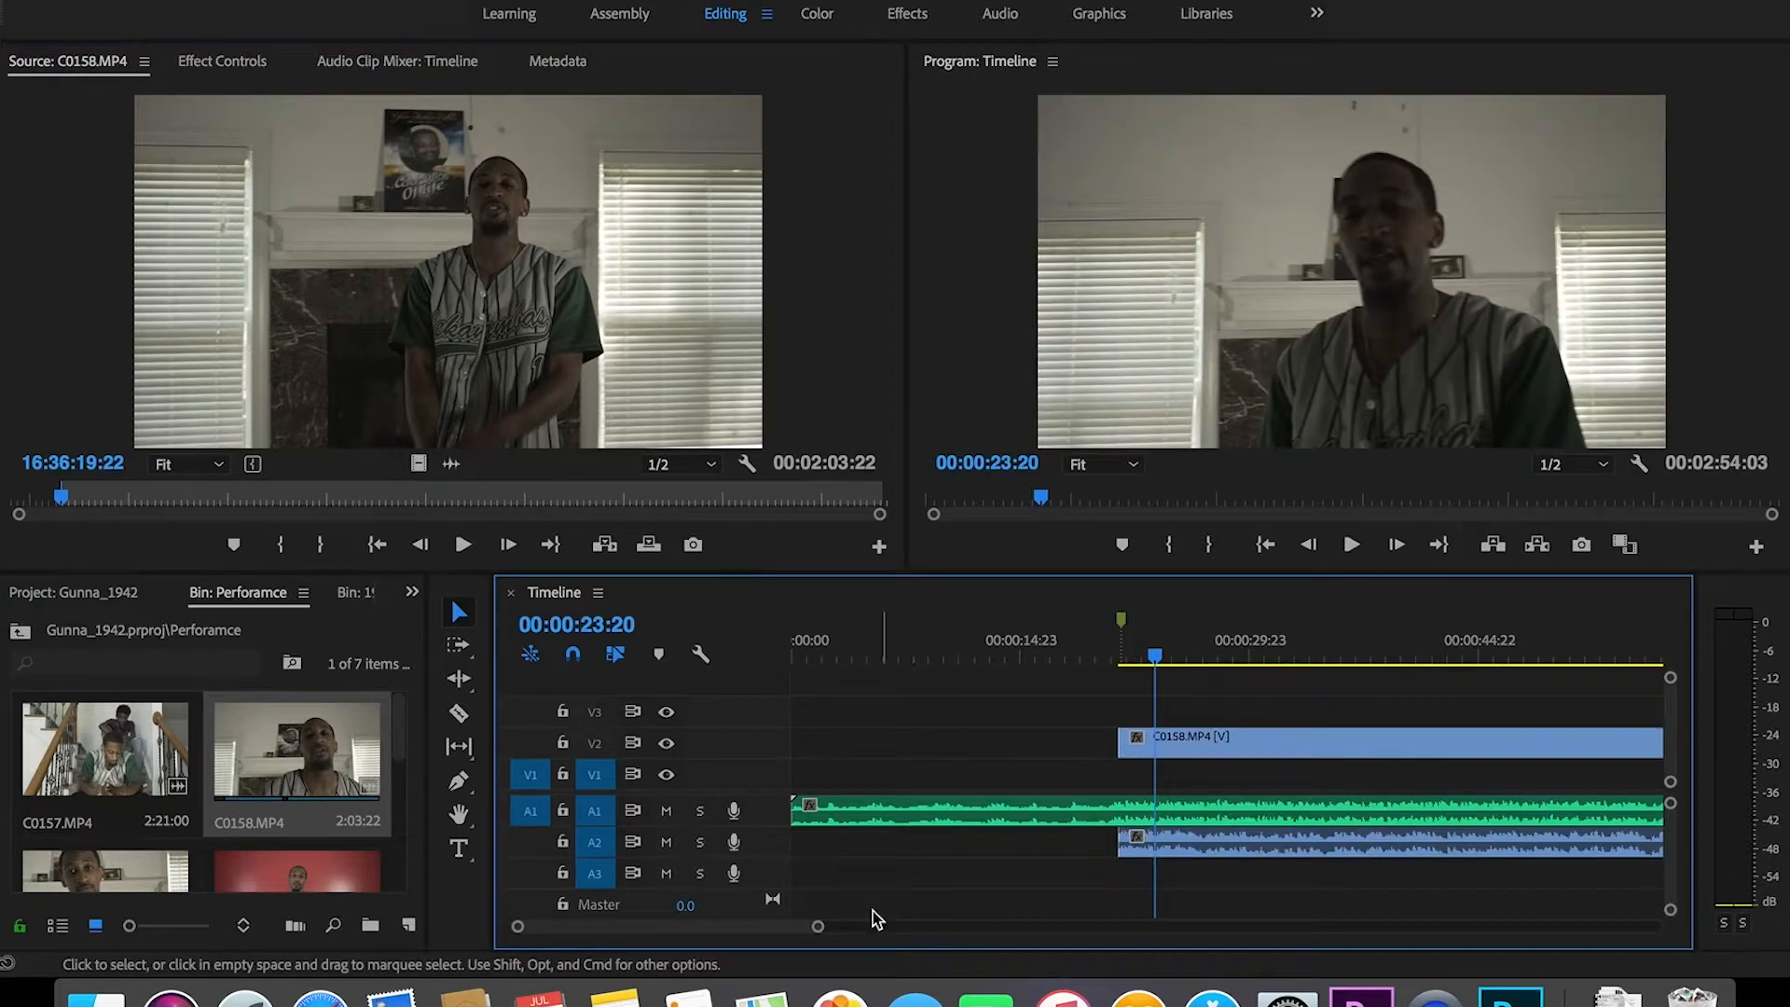
Step: Zoom in, check playback, and nudge the C0158 clips slightly later in two small moves
{"action": "left_click_drag", "start_coordinate": [818, 926], "coordinate": [741, 935]}
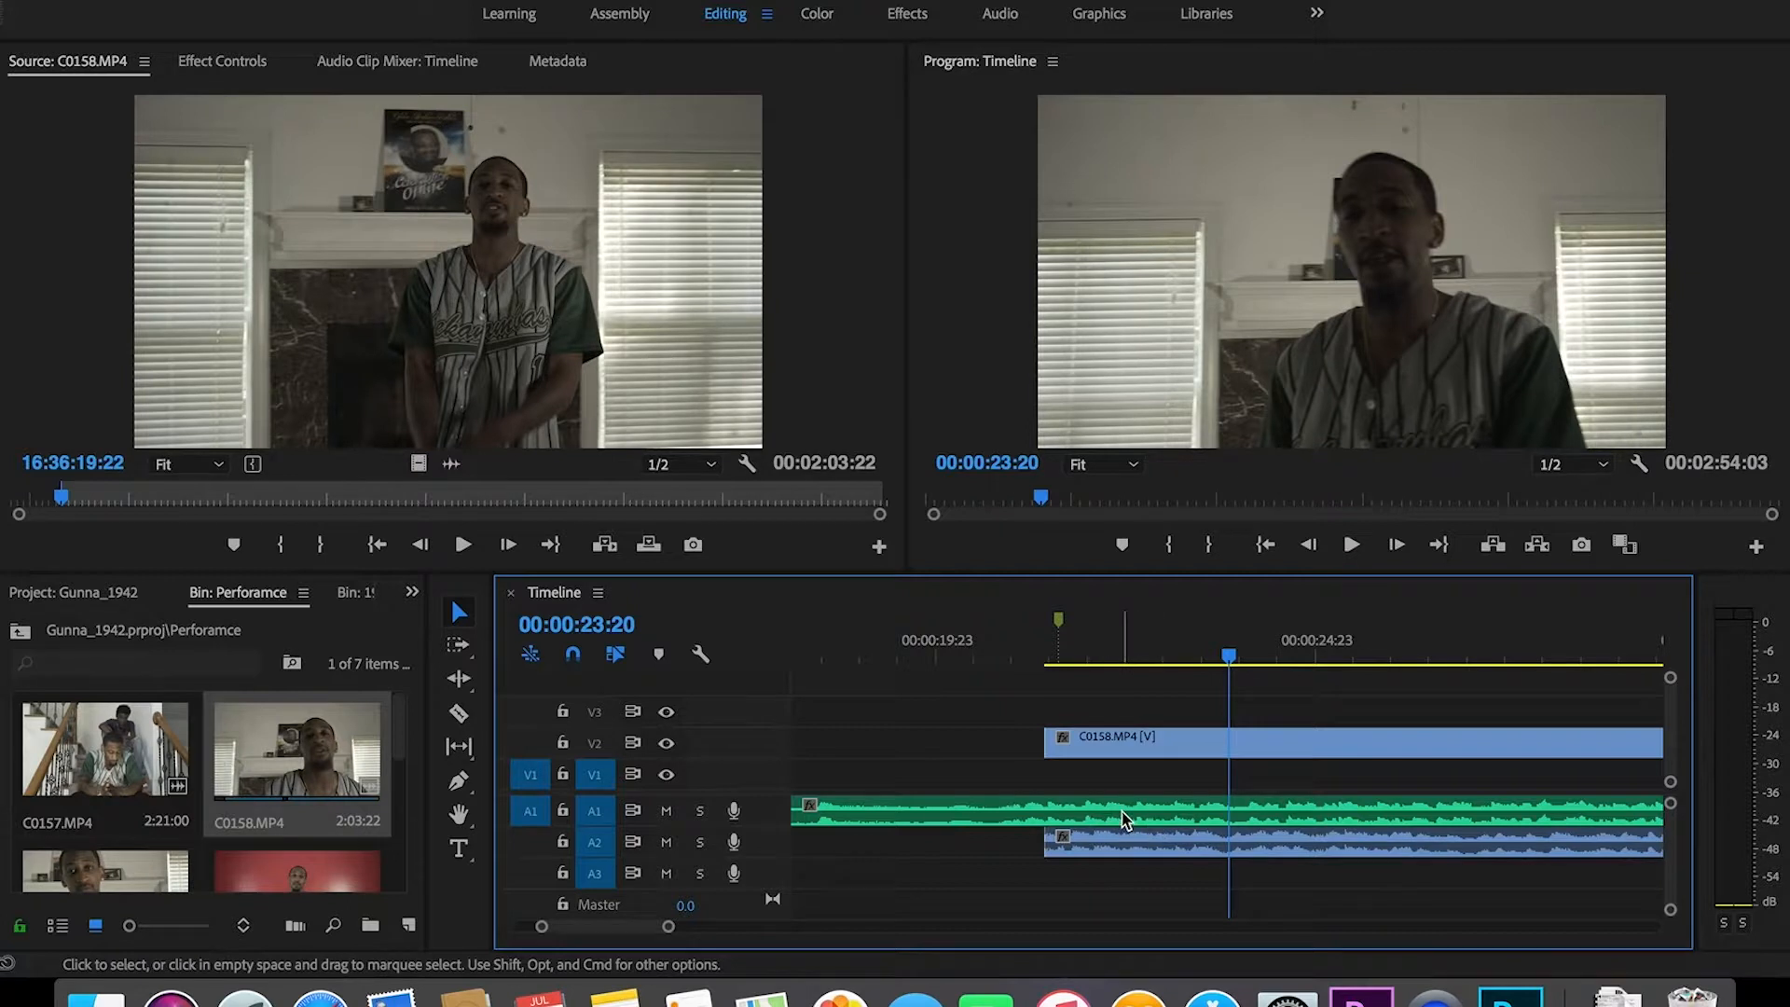
{"action": "left_click", "coordinate": [1040, 657]}
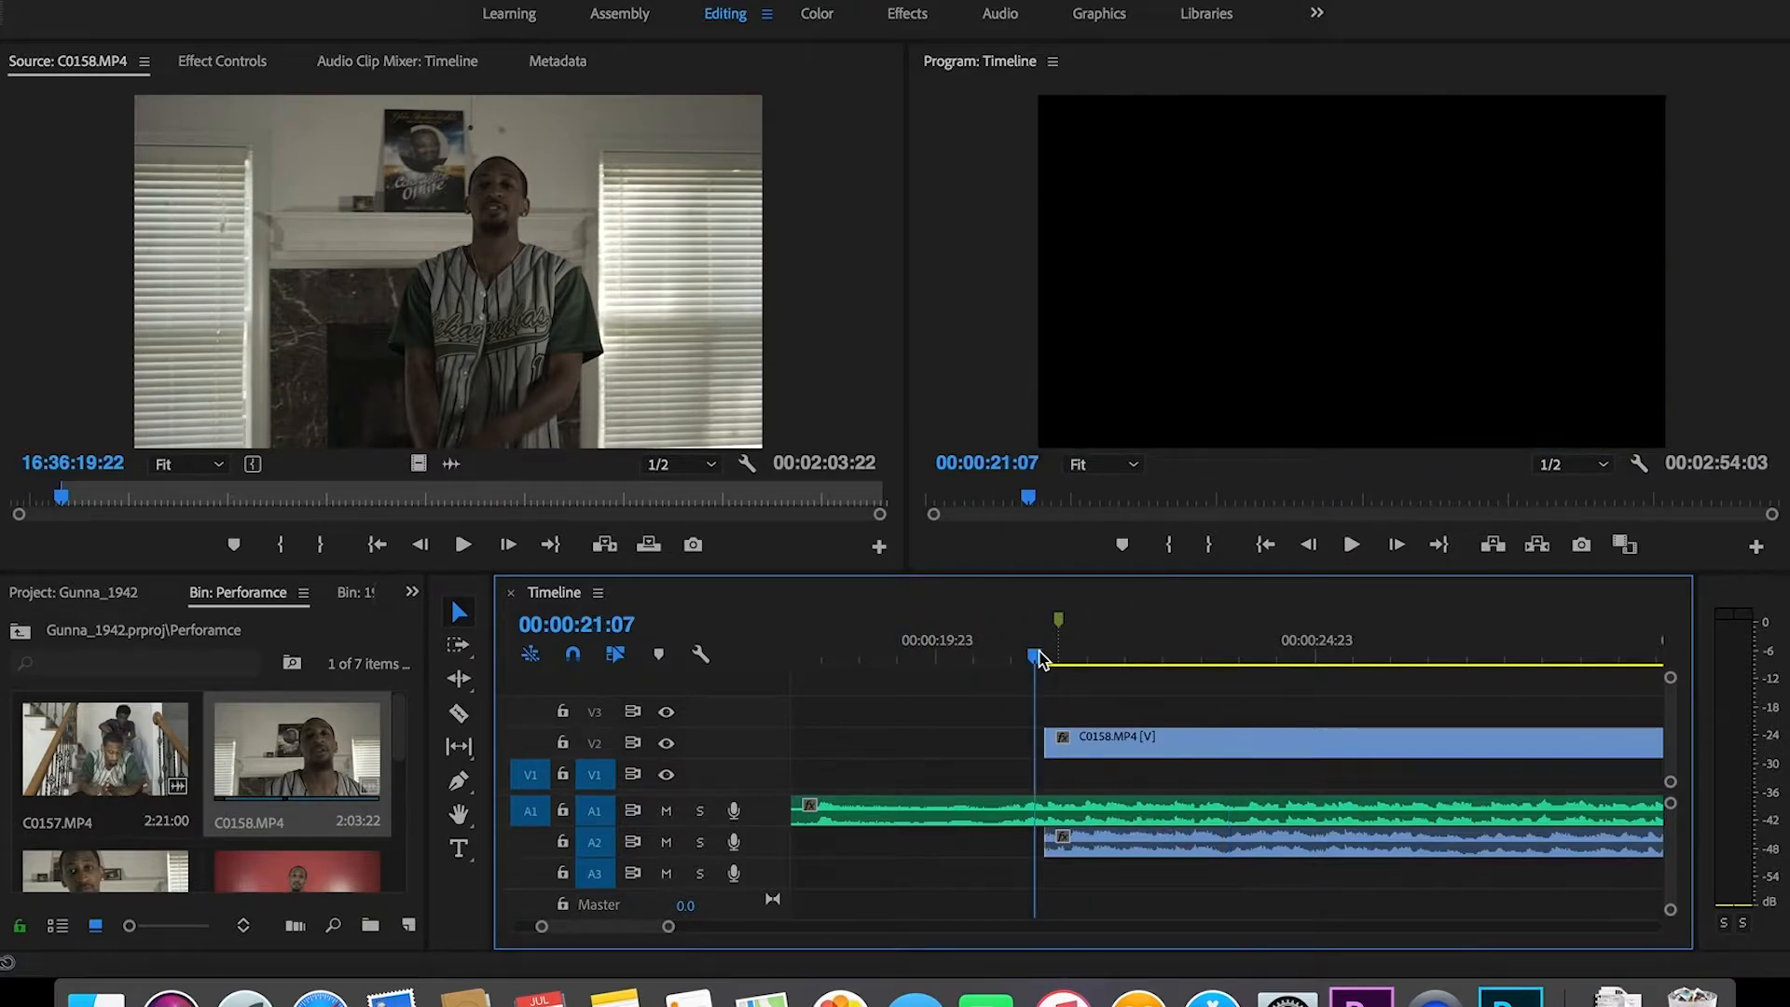
{"action": "key", "text": "space"}
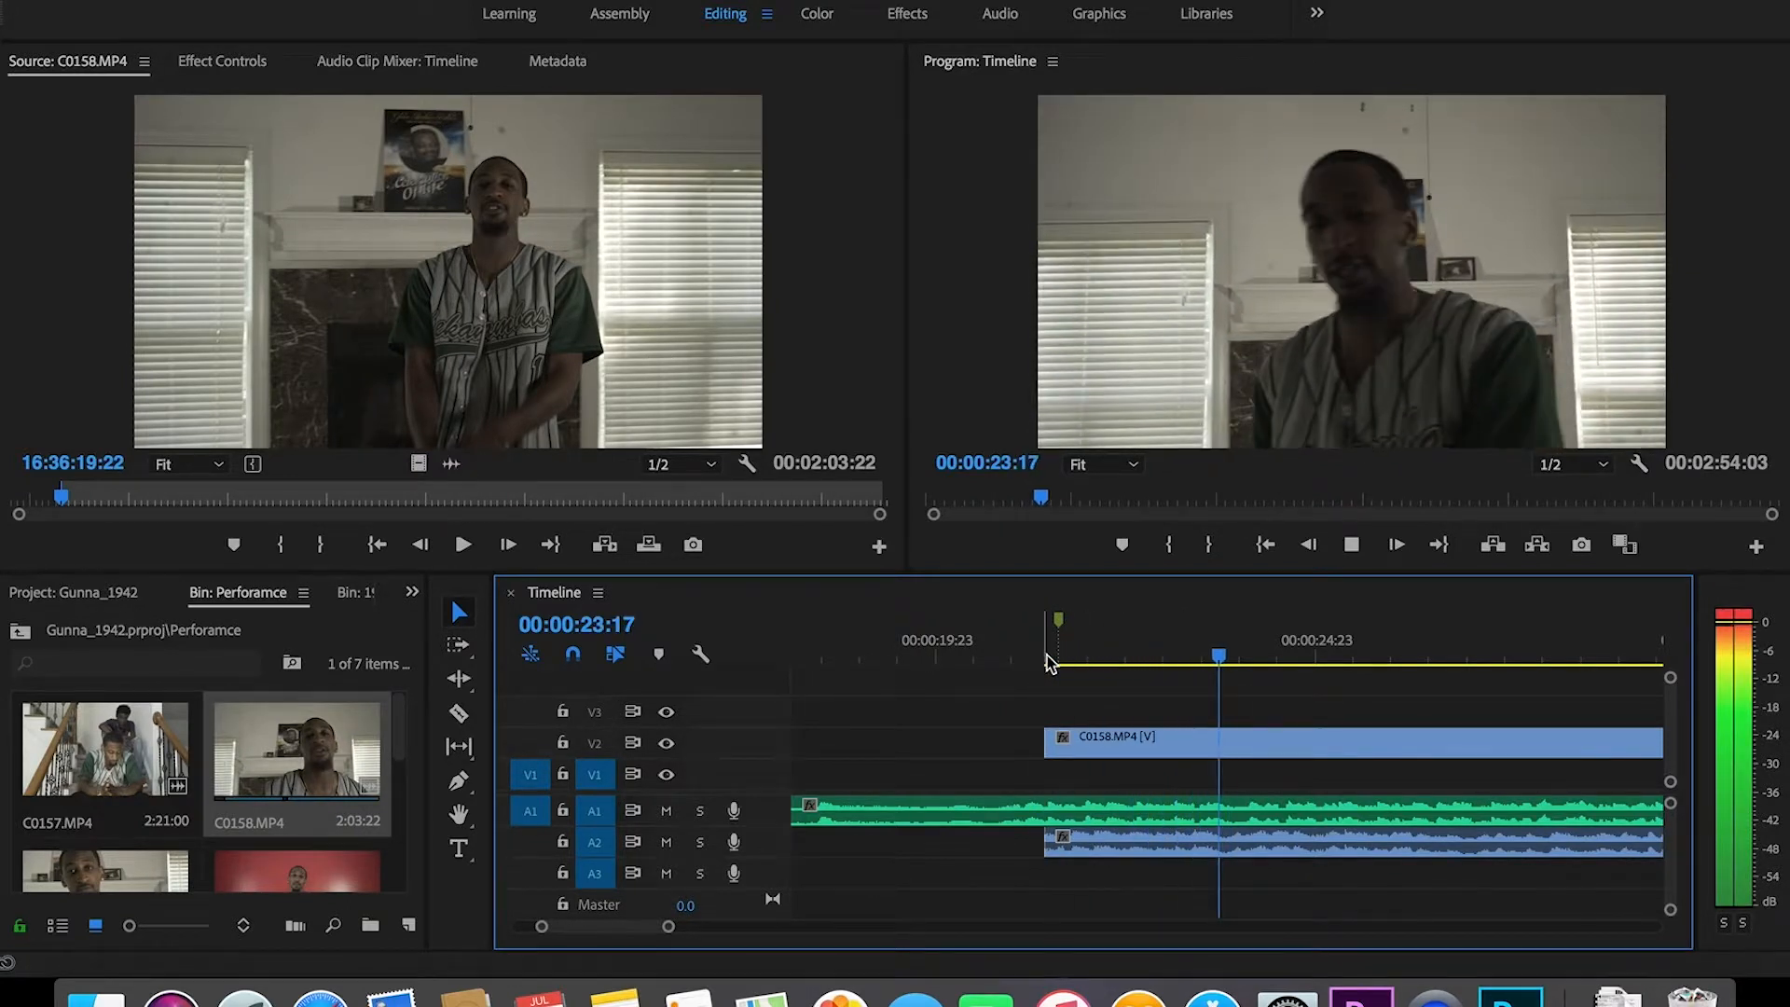
{"action": "key", "text": "space"}
{"action": "left_click_drag", "start_coordinate": [669, 927], "coordinate": [644, 926]}
{"action": "left_click_drag", "start_coordinate": [1198, 844], "coordinate": [1240, 843]}
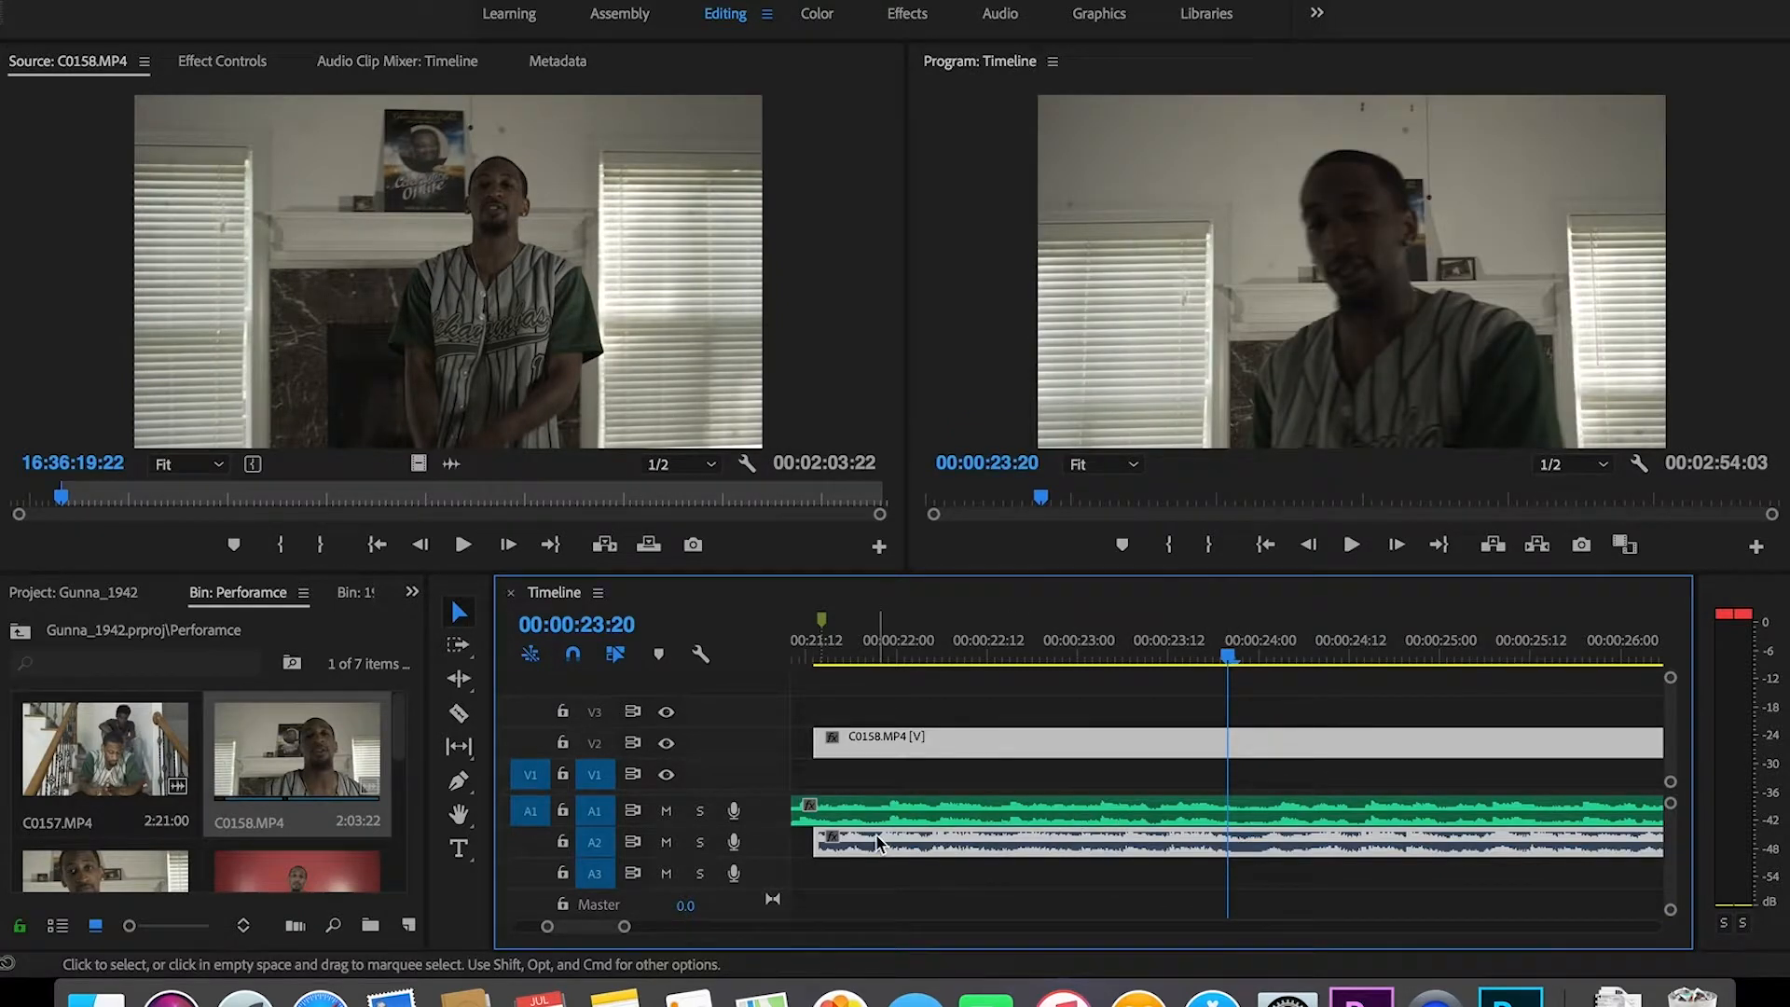
{"action": "left_click", "coordinate": [898, 655]}
{"action": "left_click_drag", "start_coordinate": [903, 658], "coordinate": [893, 657]}
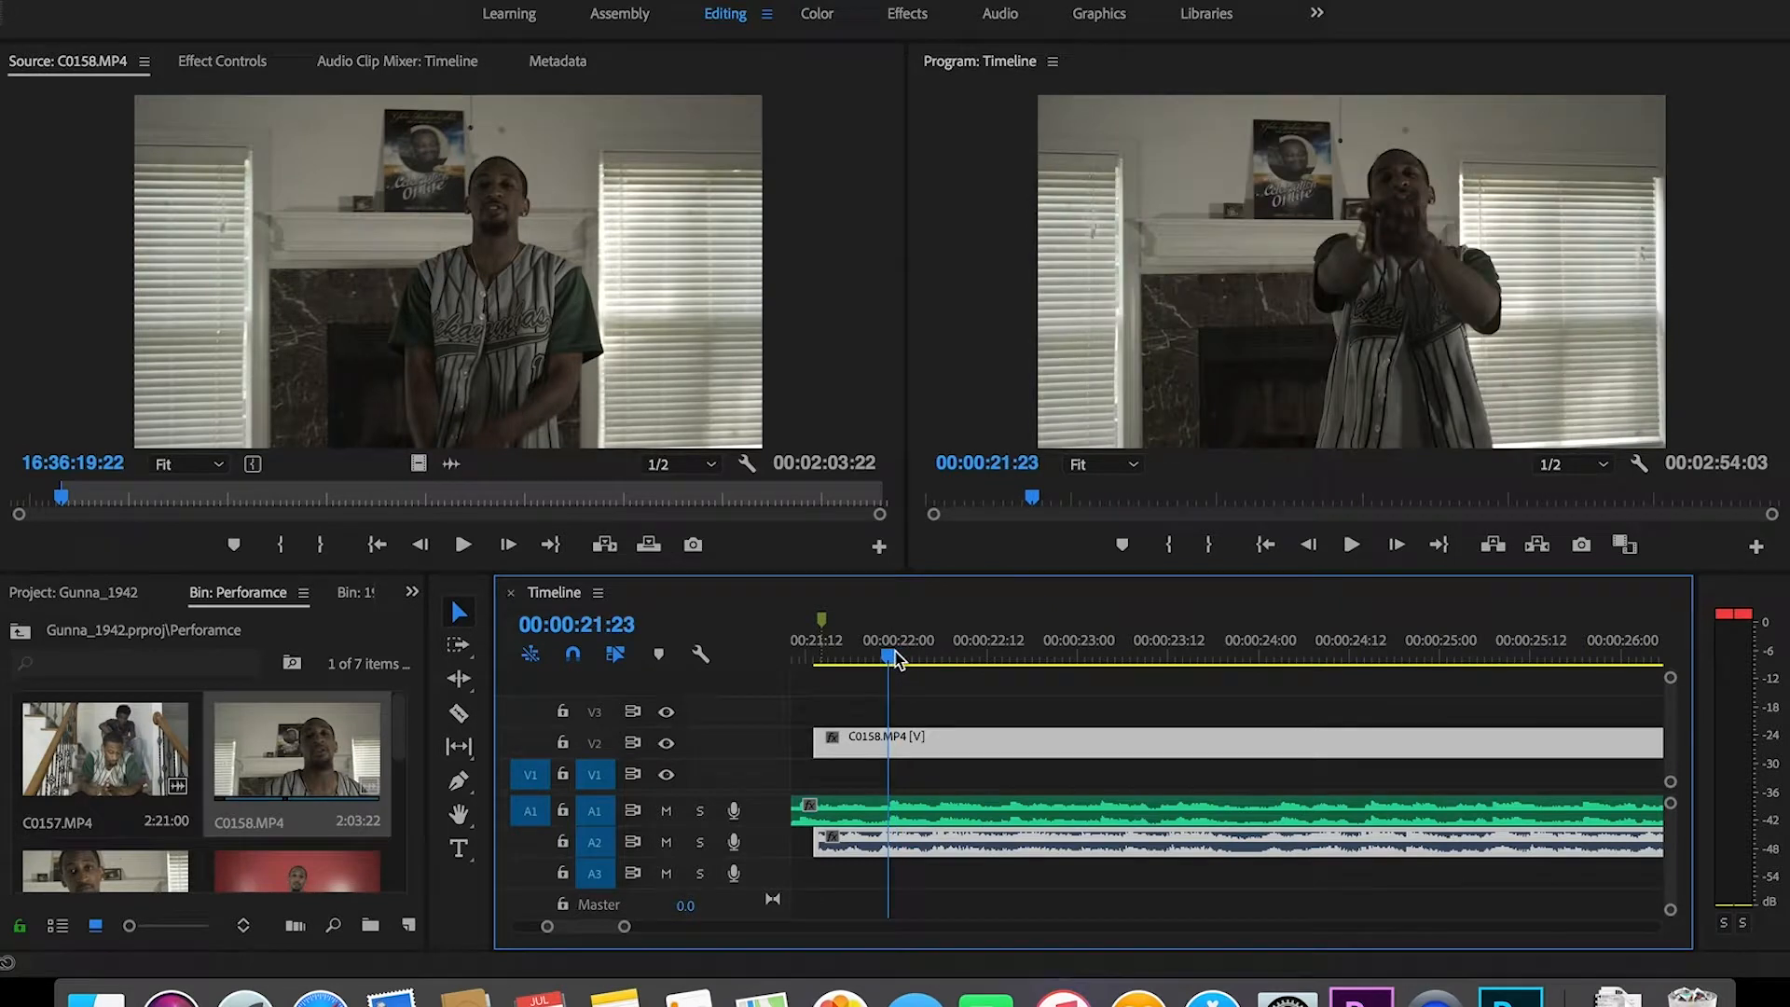
{"action": "left_click_drag", "start_coordinate": [627, 928], "coordinate": [612, 929]}
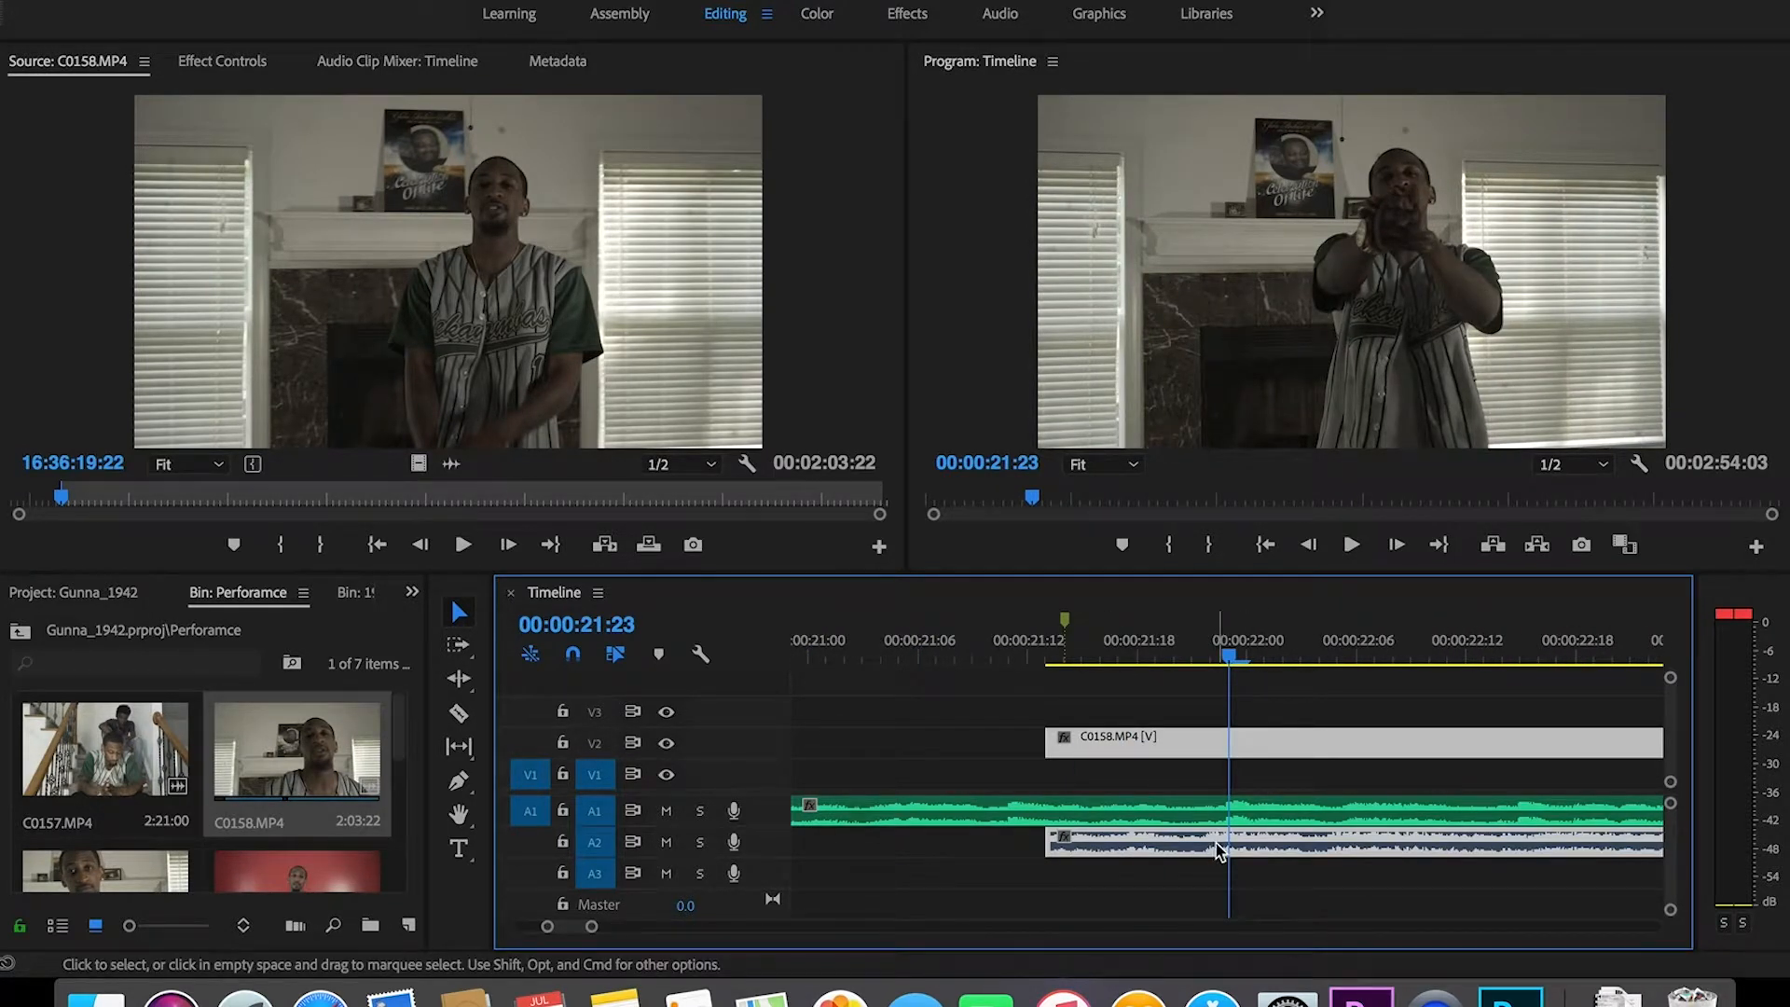
{"action": "left_click_drag", "start_coordinate": [1185, 840], "coordinate": [1206, 841]}
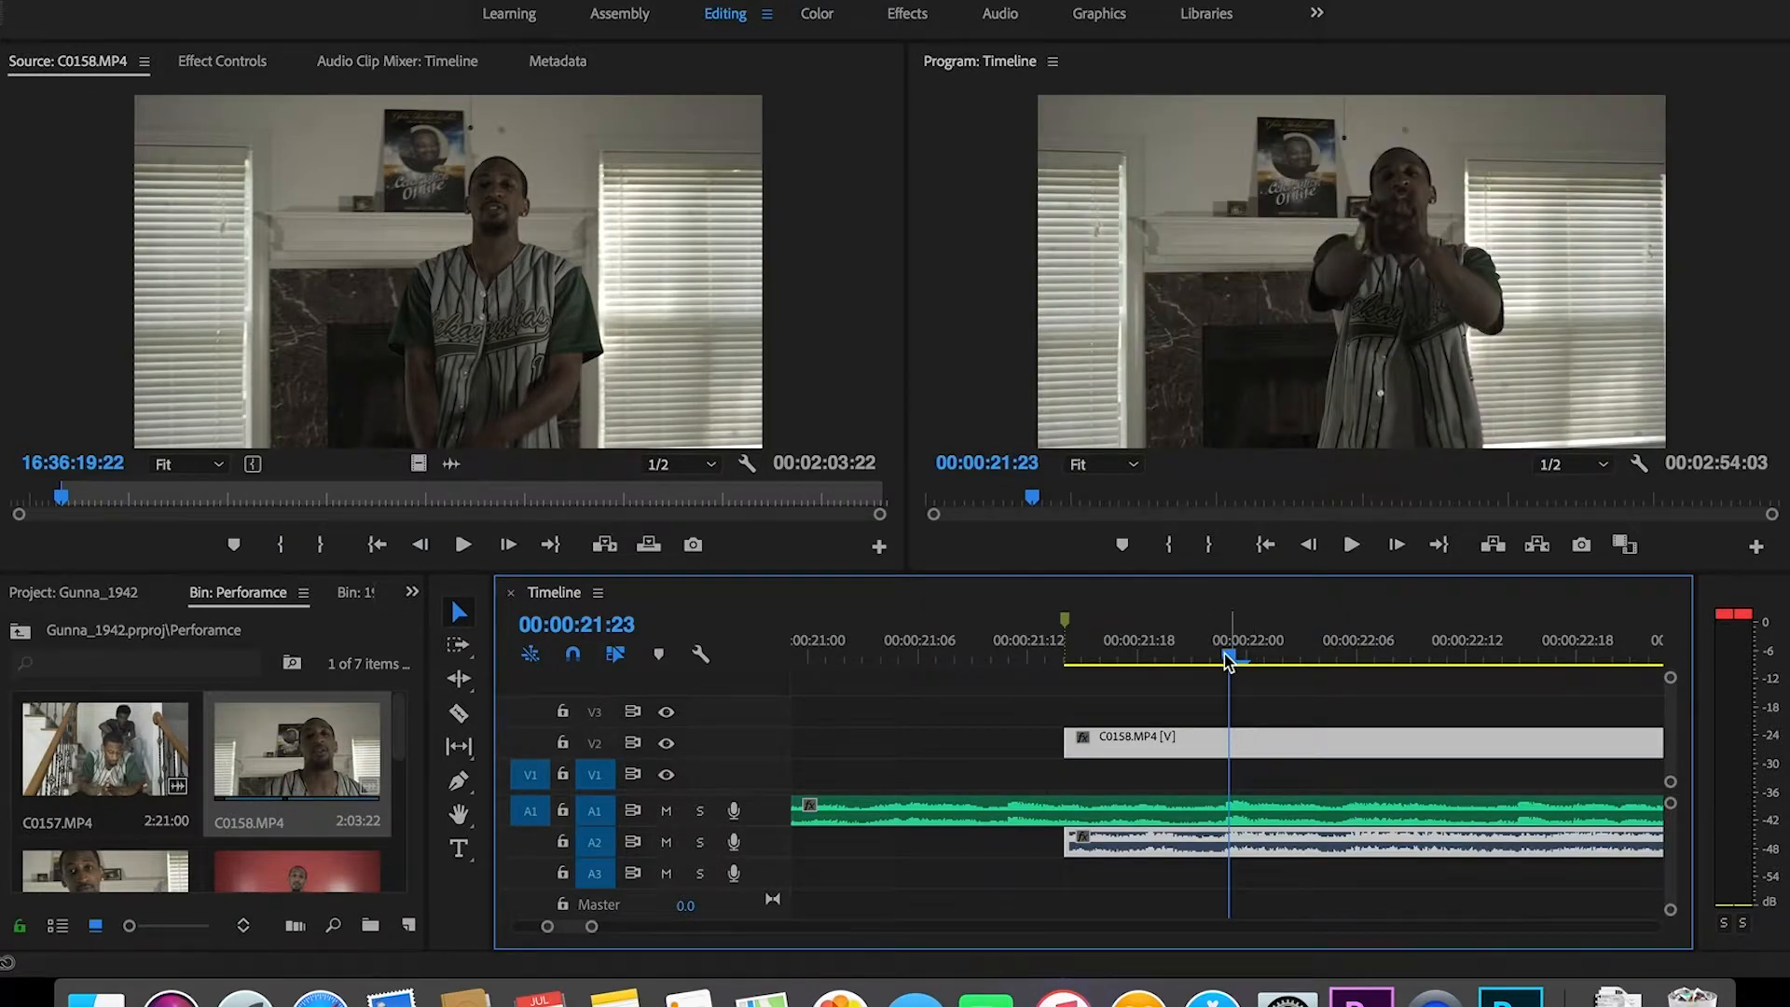
Step: Replay from about 0:21, then mute the A2 camera audio to hear only the song
{"action": "left_click_drag", "start_coordinate": [591, 926], "coordinate": [684, 942]}
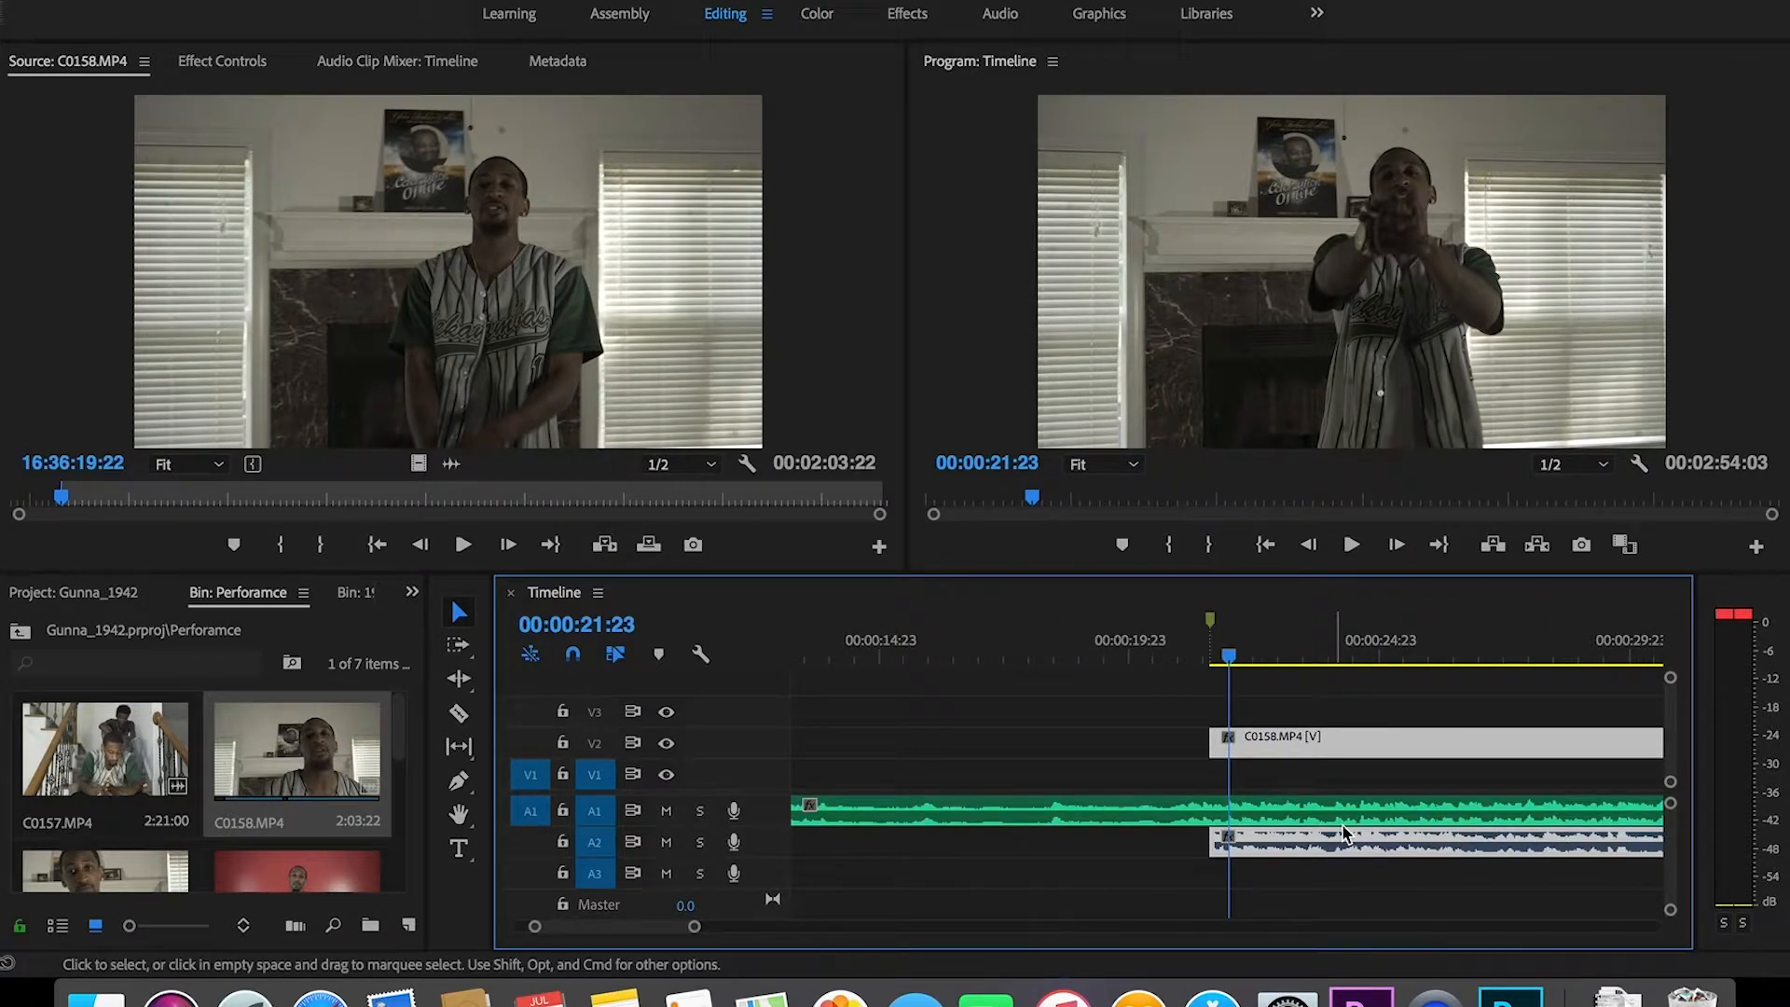
{"action": "left_click_drag", "start_coordinate": [694, 926], "coordinate": [650, 935]}
{"action": "left_click", "coordinate": [1164, 658]}
{"action": "key", "text": "space"}
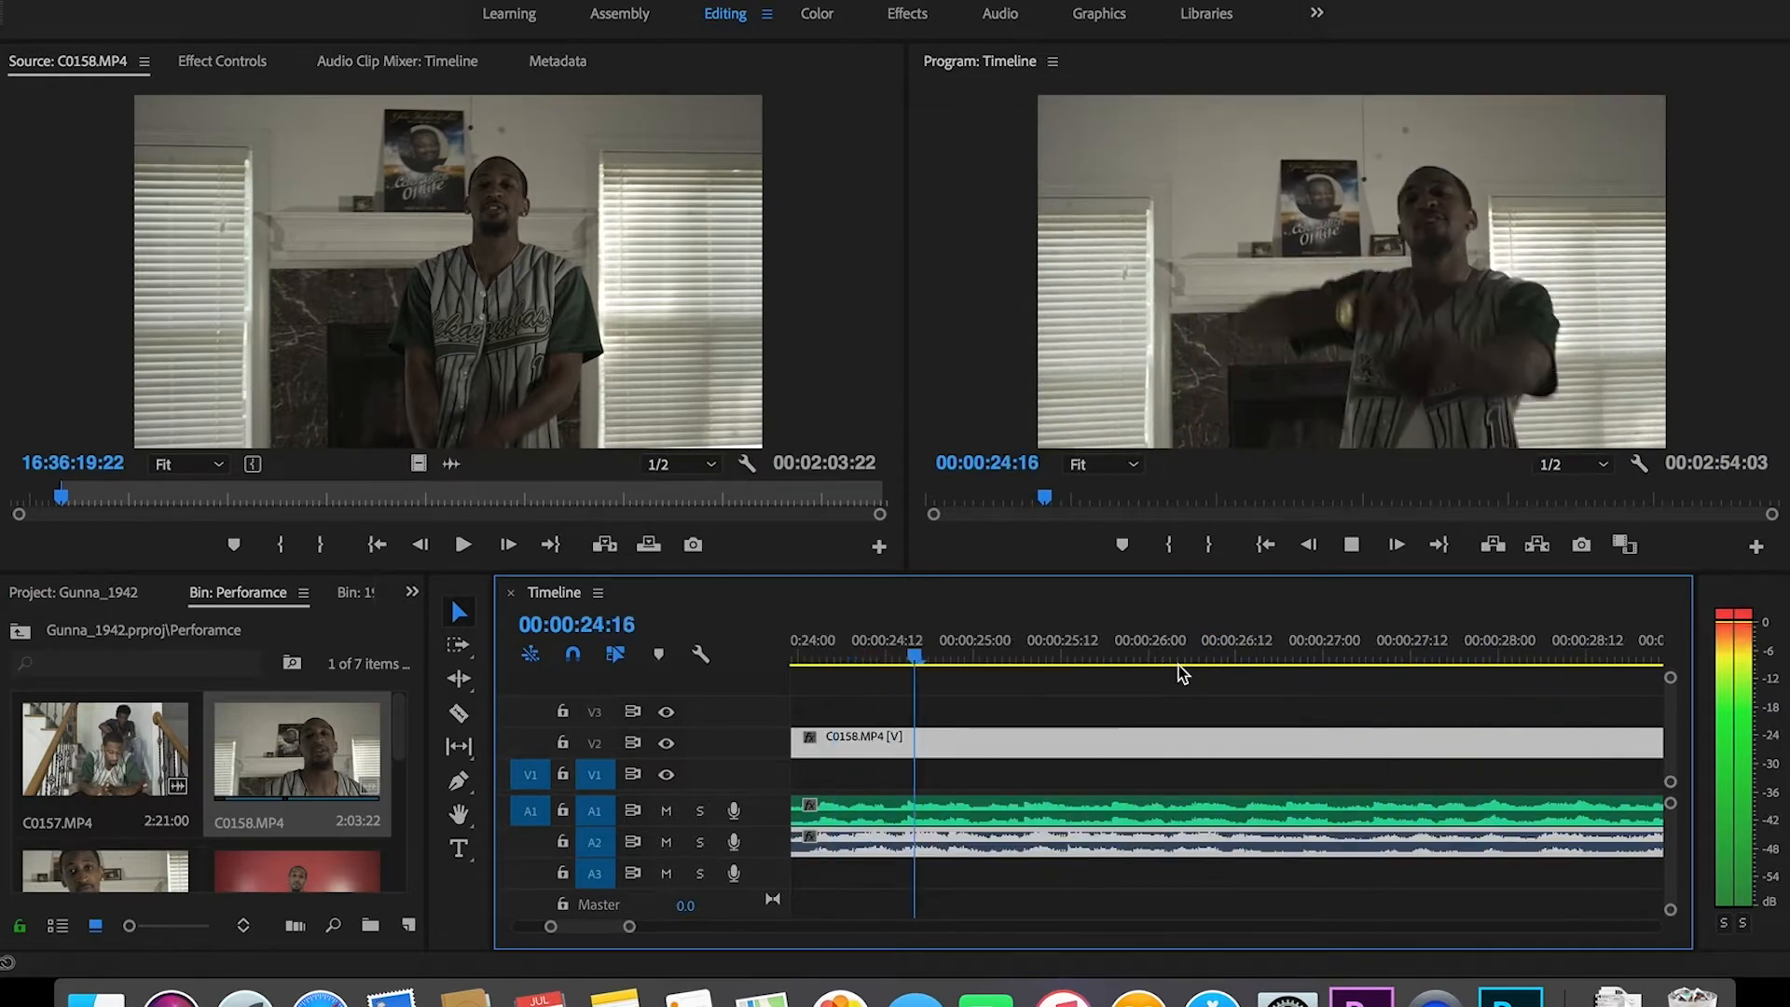
{"action": "key", "text": "space"}
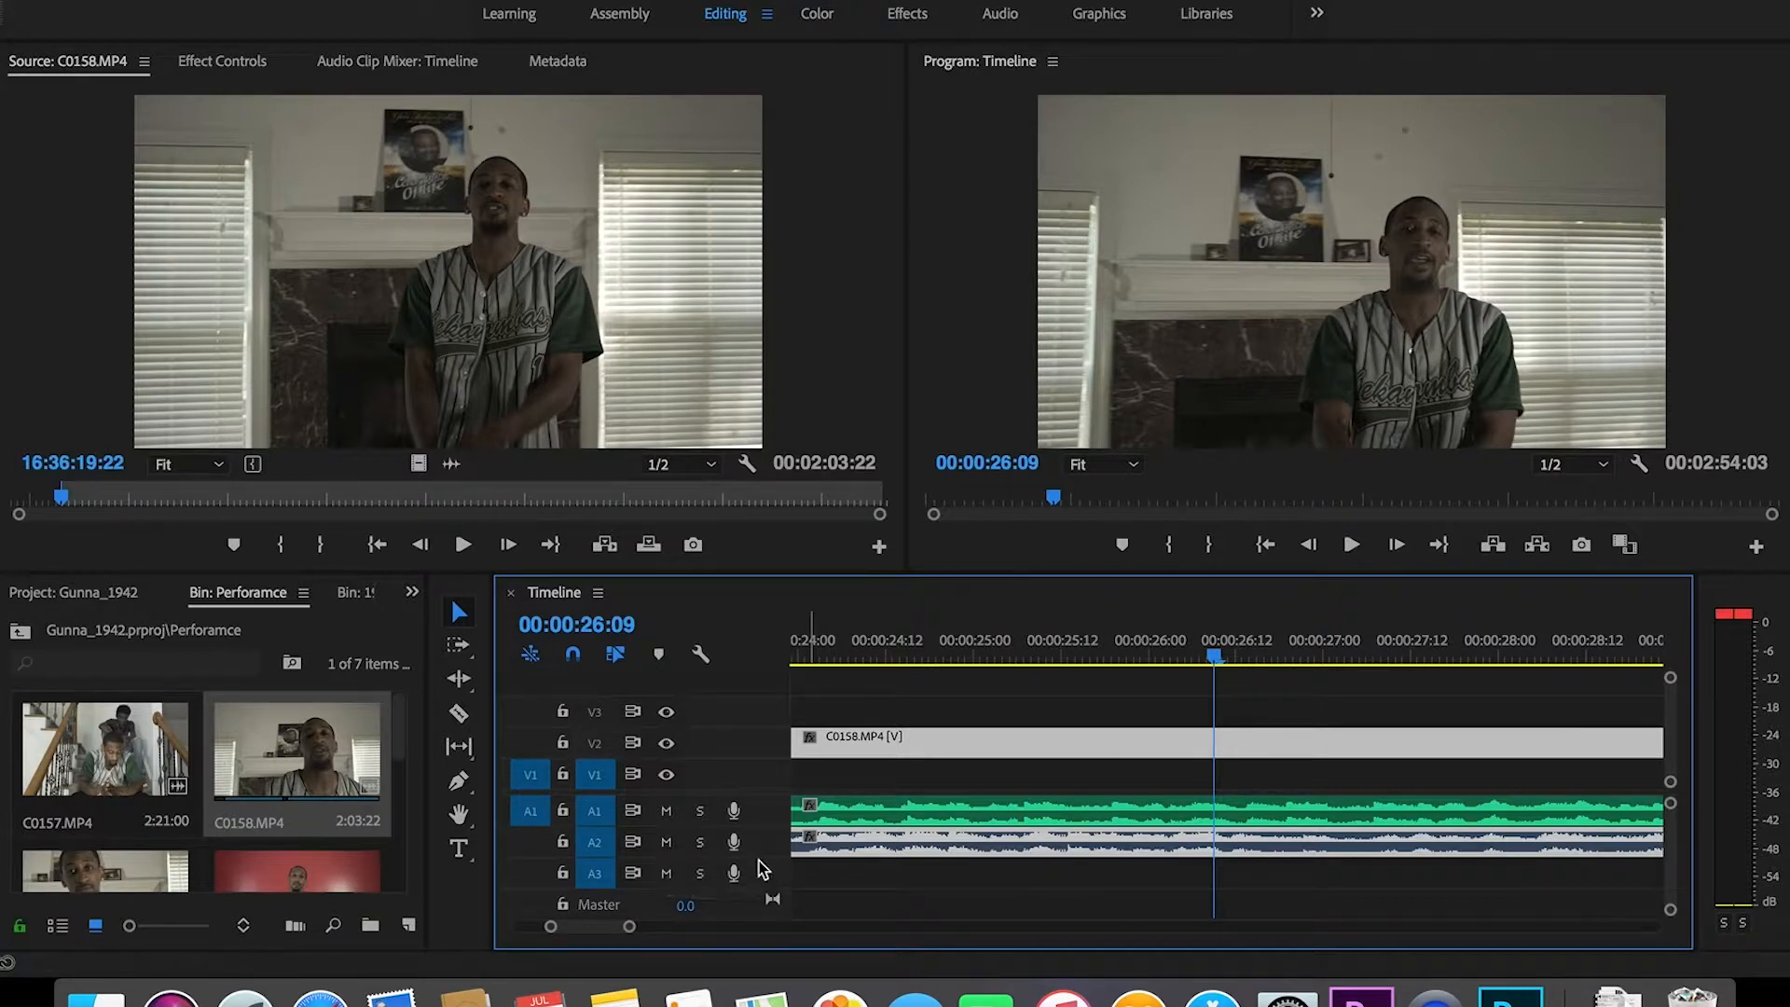
{"action": "left_click", "coordinate": [665, 843]}
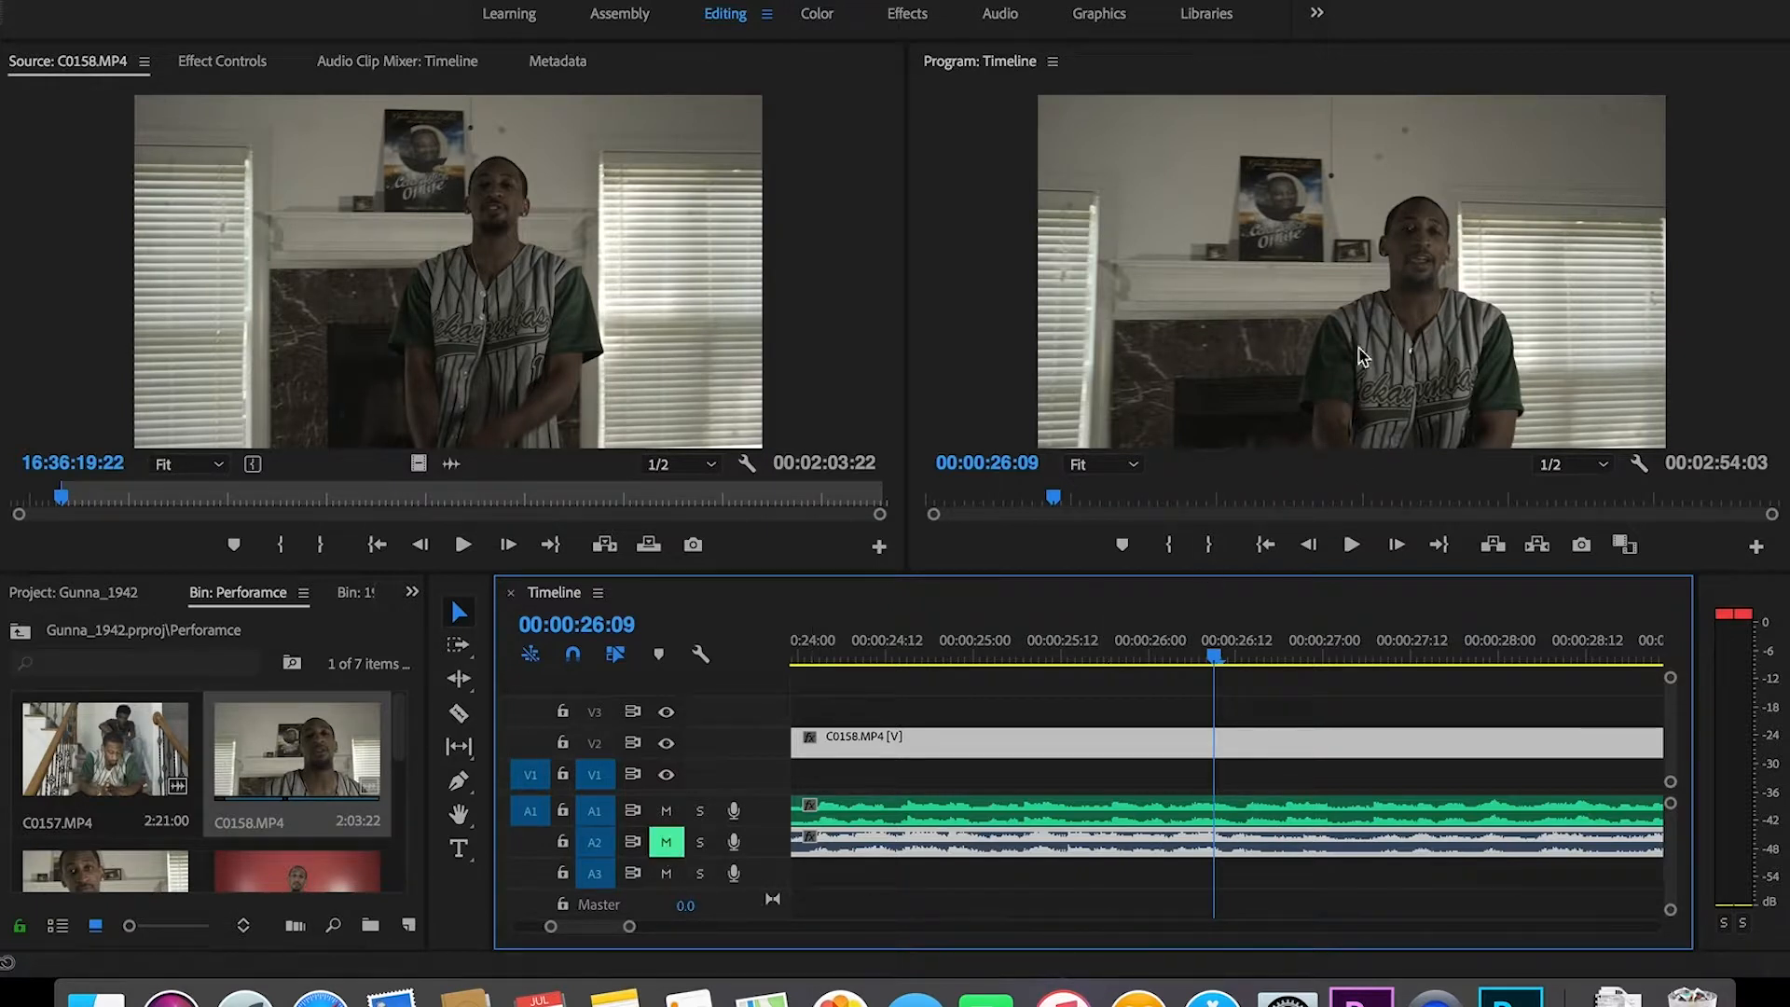
{"action": "key", "text": "space"}
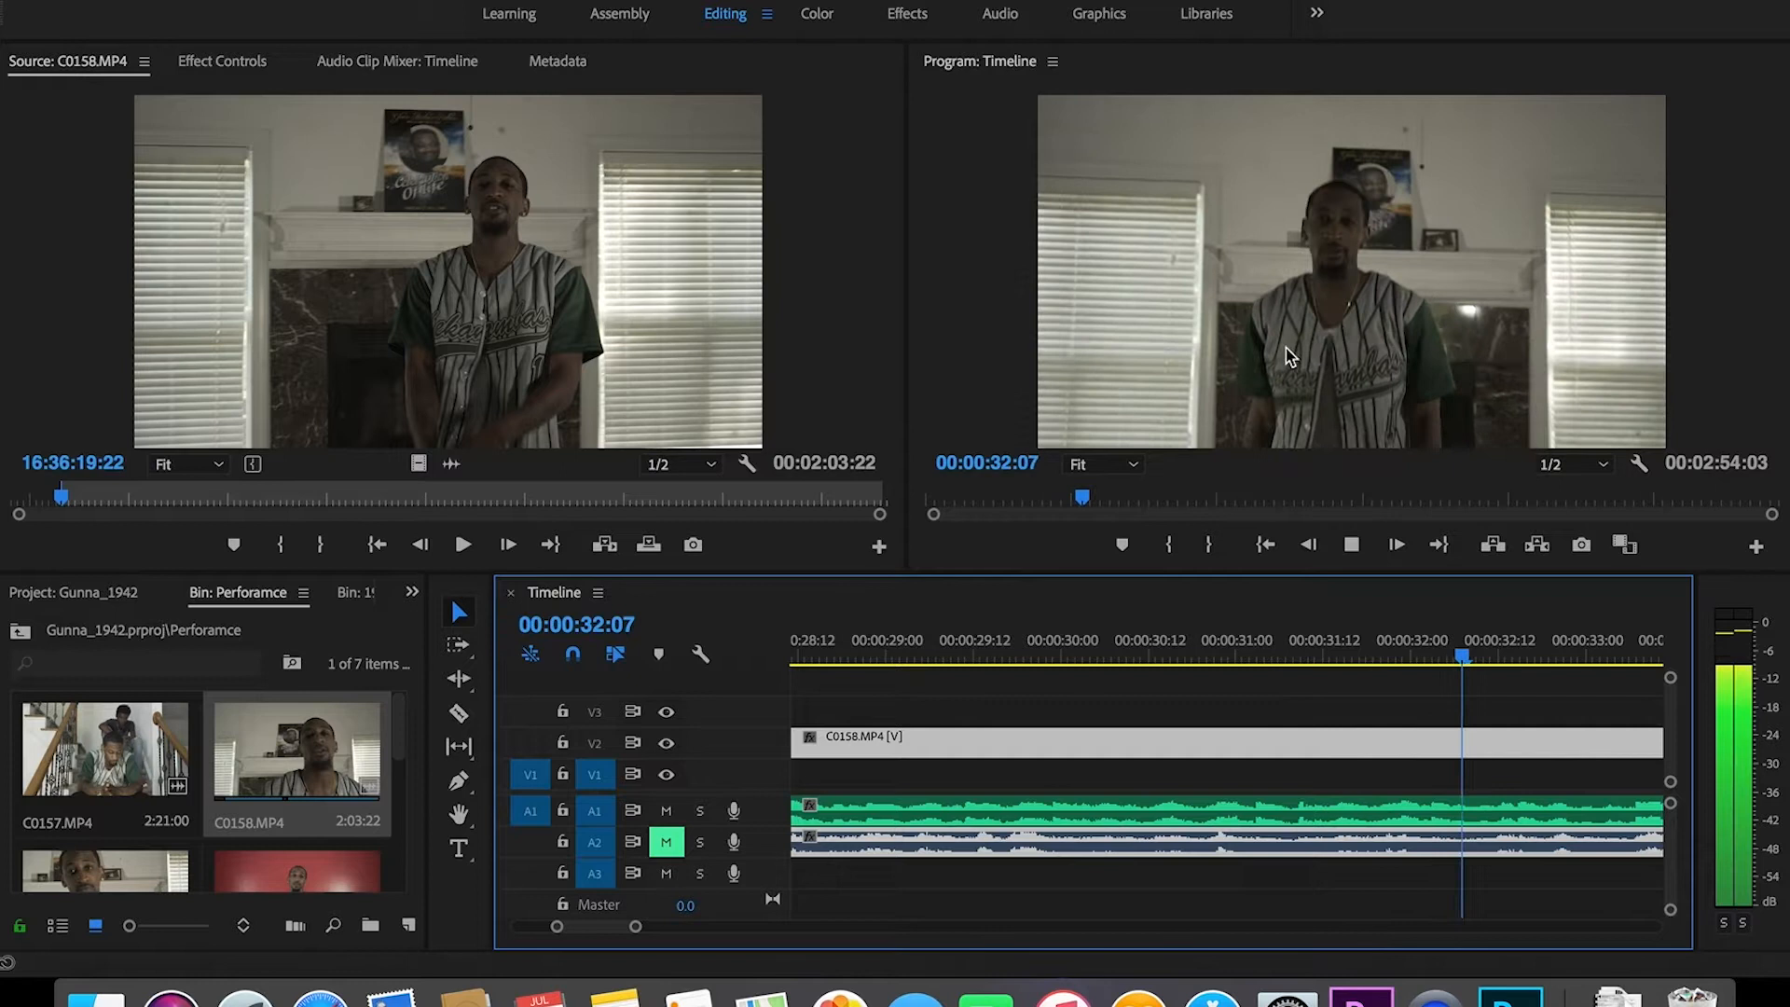
{"action": "key", "text": "space"}
{"action": "left_click_drag", "start_coordinate": [637, 930], "coordinate": [753, 912]}
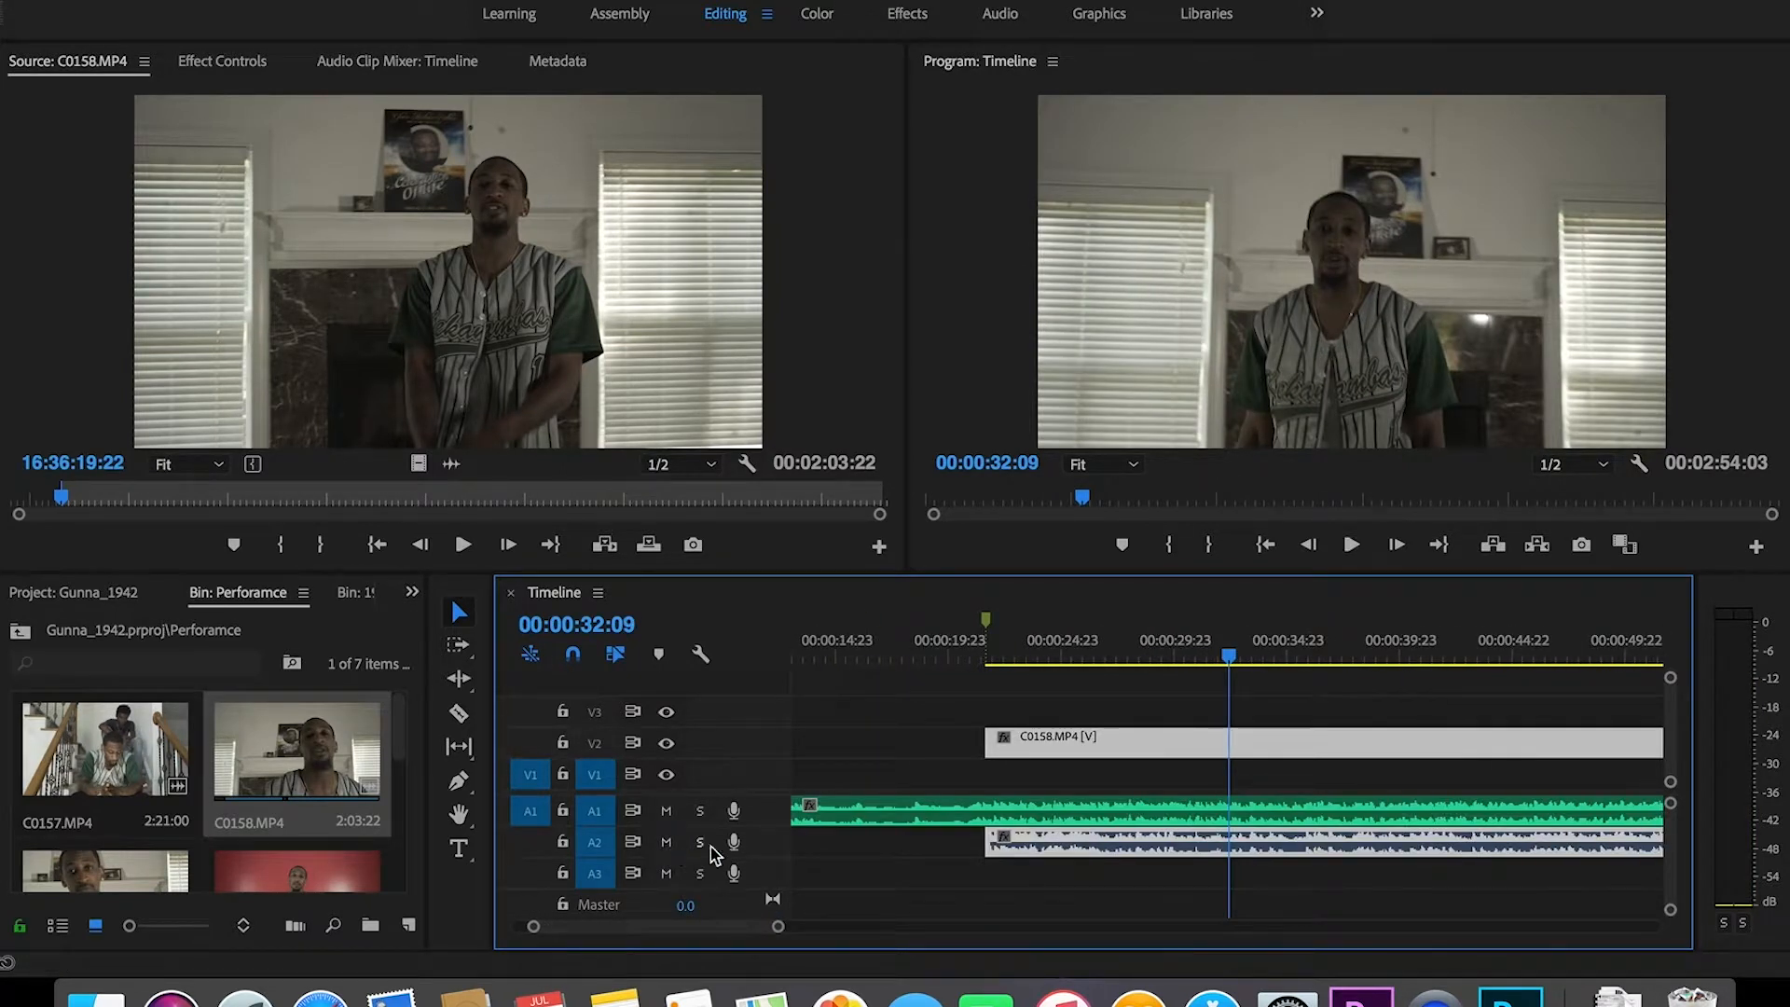
Step: Unlink C0158's camera audio, delete it, and move the video down onto V1
{"action": "right_click", "coordinate": [1135, 847]}
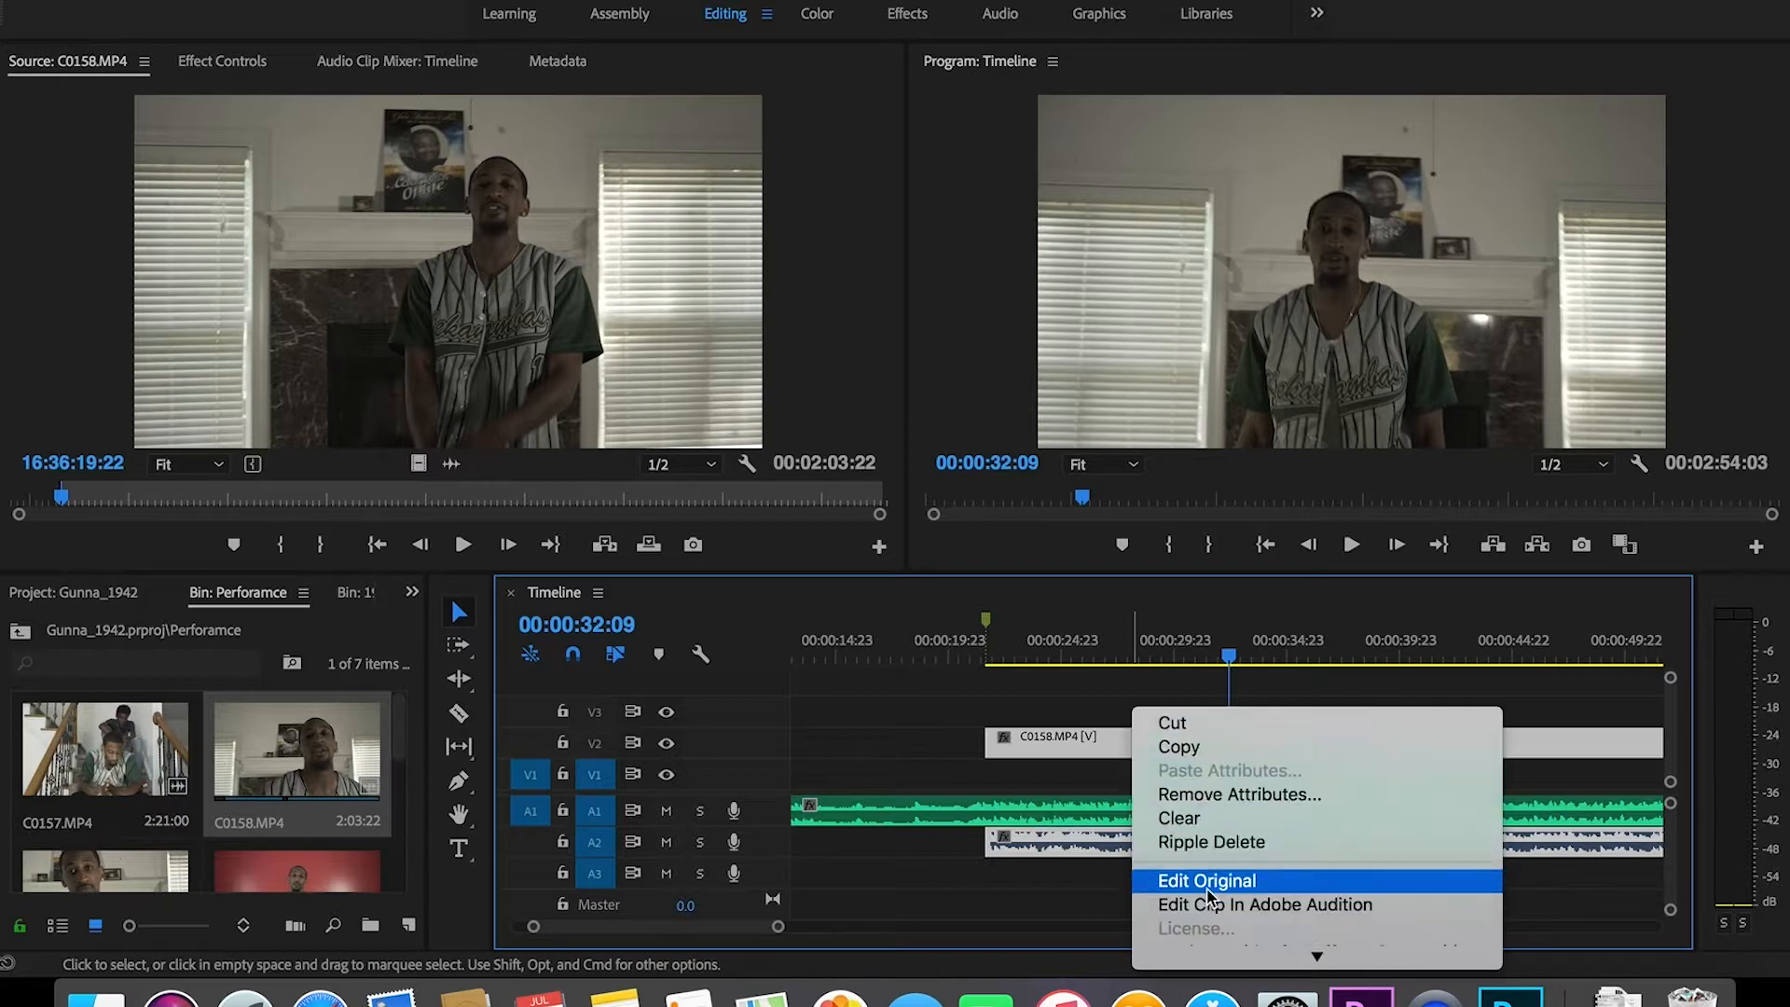
{"action": "scroll", "coordinate": [1209, 891], "scroll_direction": "down", "scroll_amount": 5}
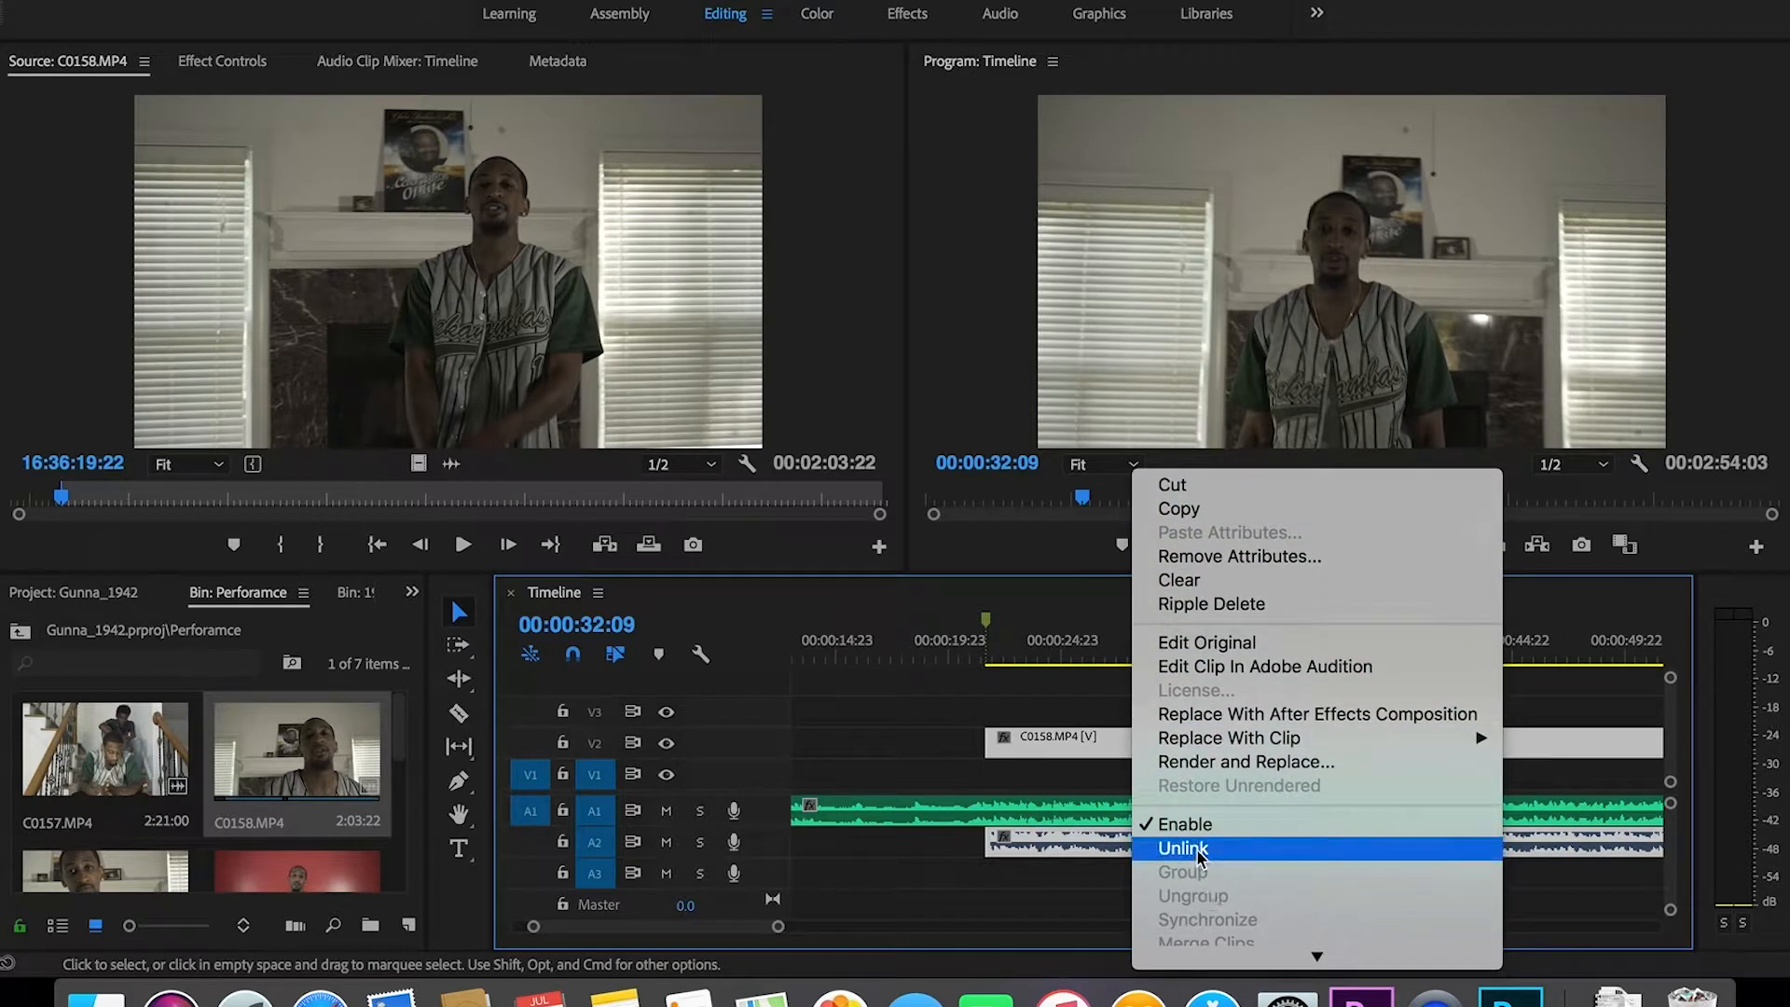
{"action": "left_click", "coordinate": [1182, 848]}
{"action": "key", "text": "Delete"}
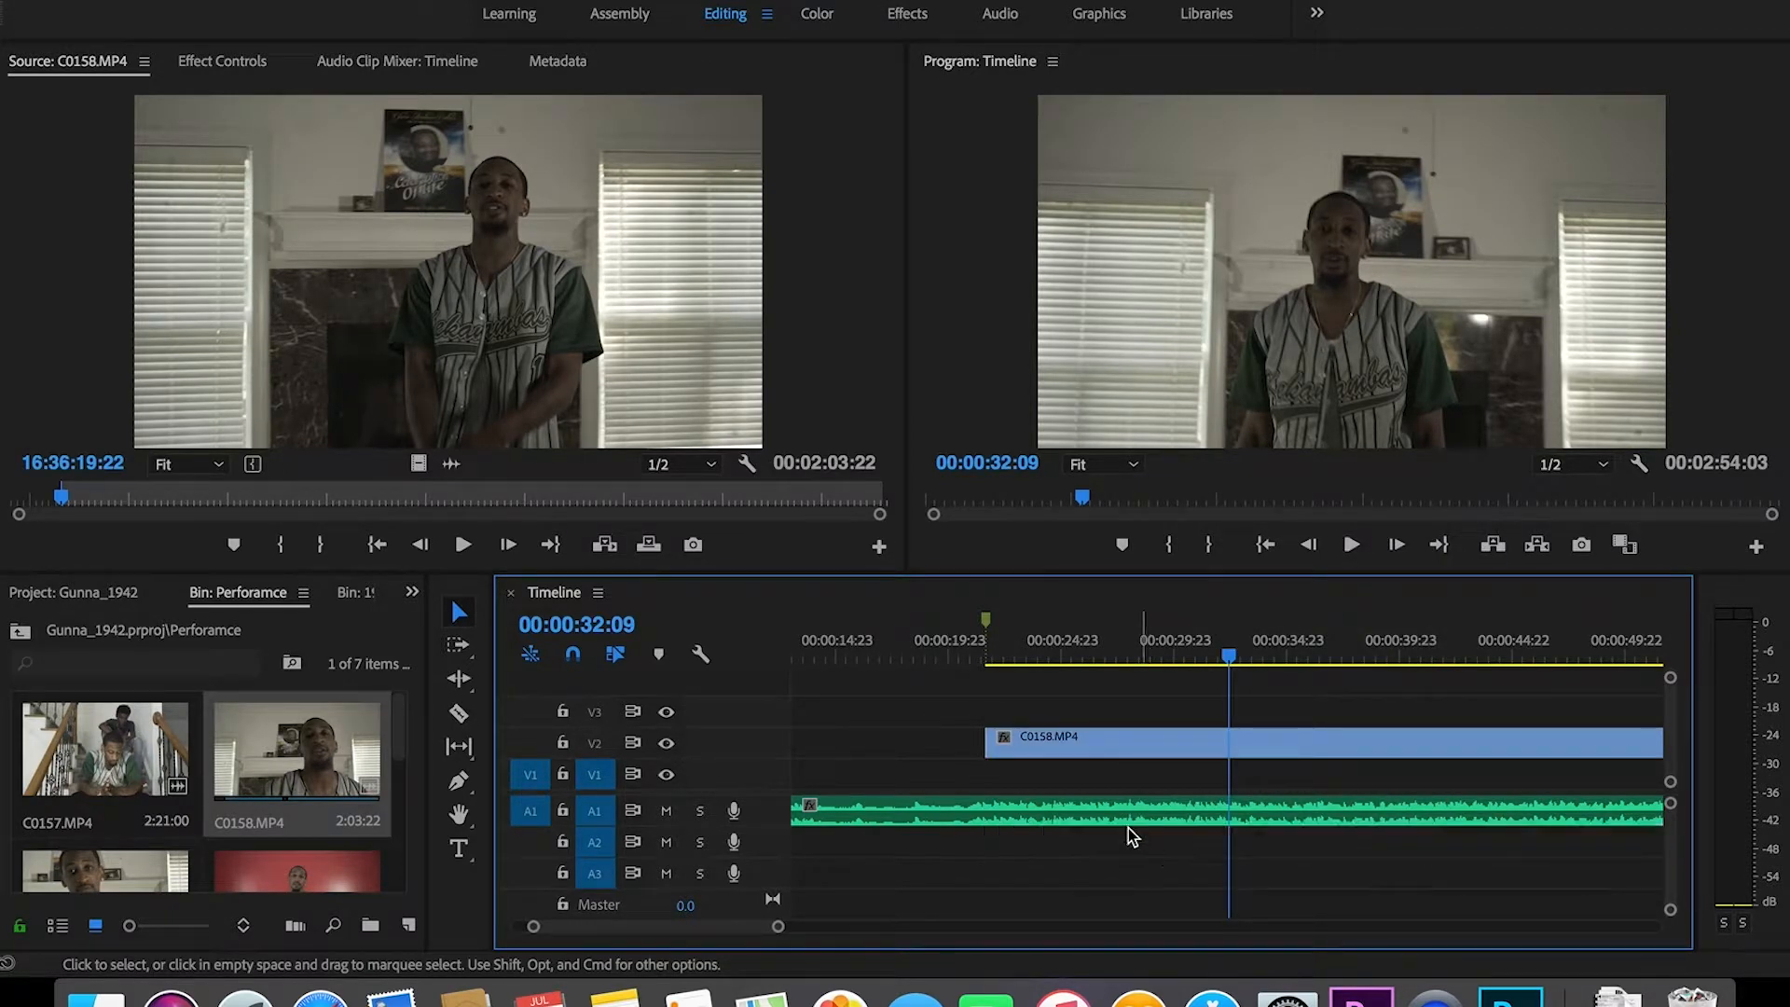
{"action": "left_click_drag", "start_coordinate": [1057, 743], "coordinate": [1063, 775]}
Step: Play back from about 0:23 to review the edit, then zoom the timeline back out
{"action": "left_click", "coordinate": [1033, 662]}
{"action": "key", "text": "space"}
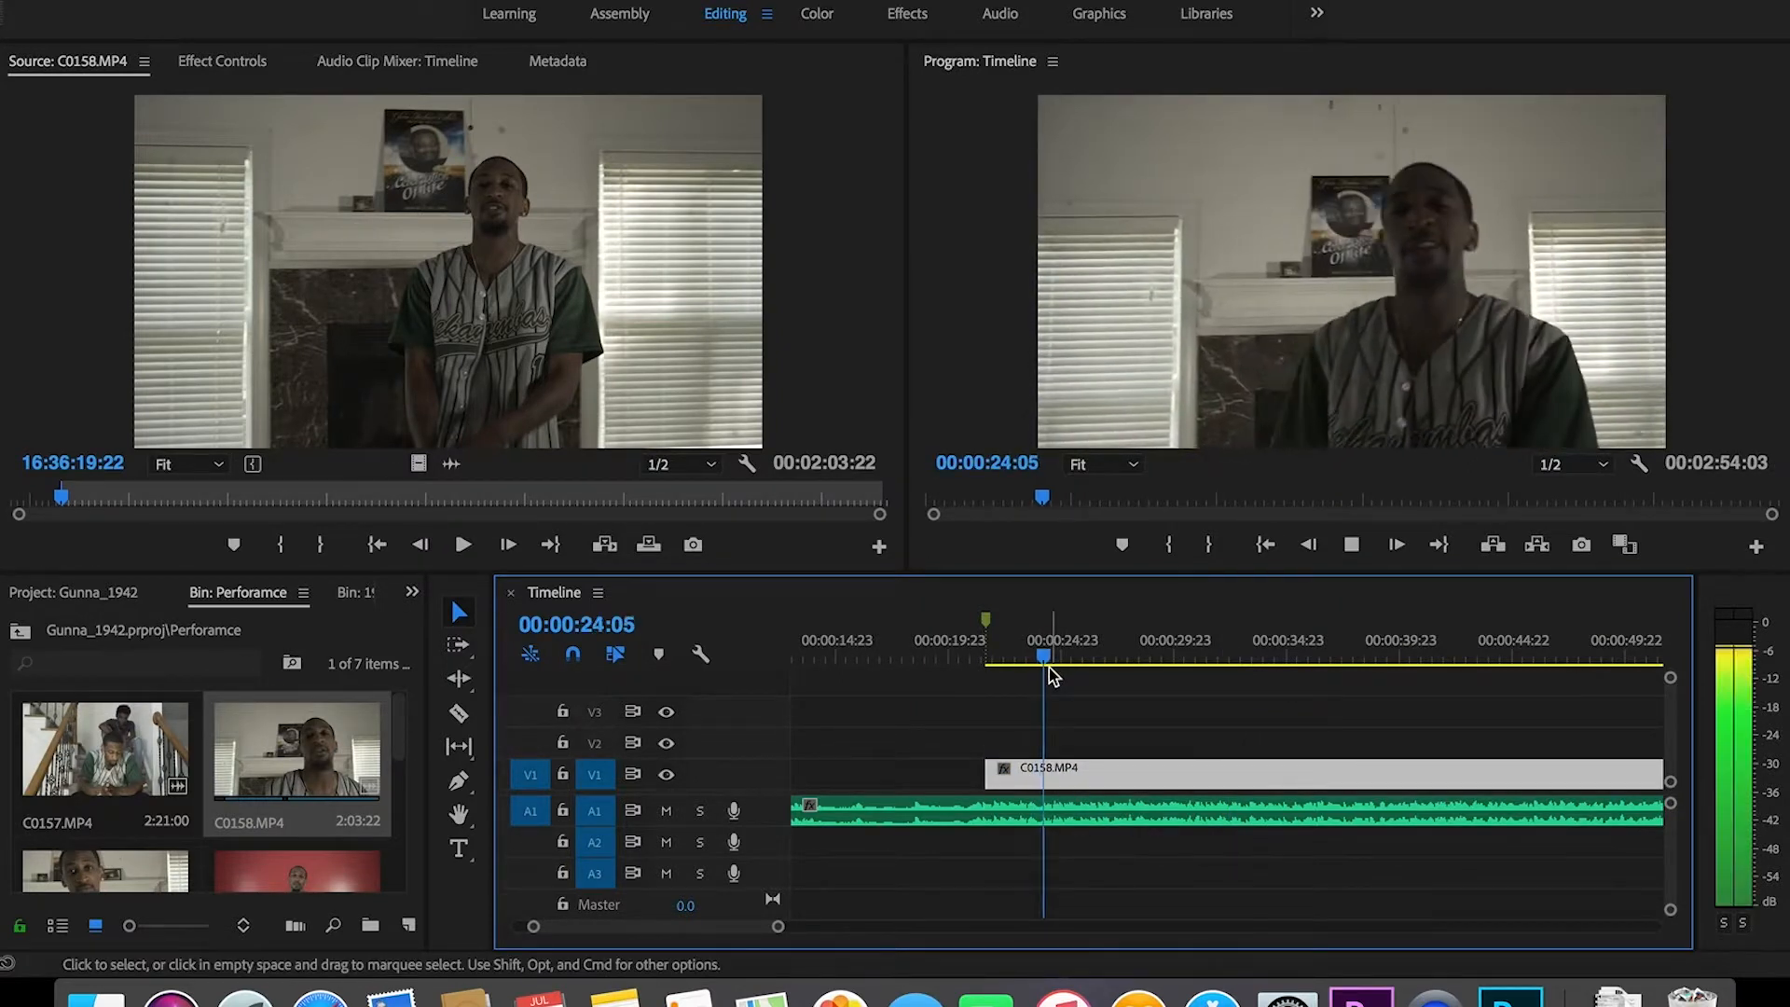
{"action": "key", "text": "space"}
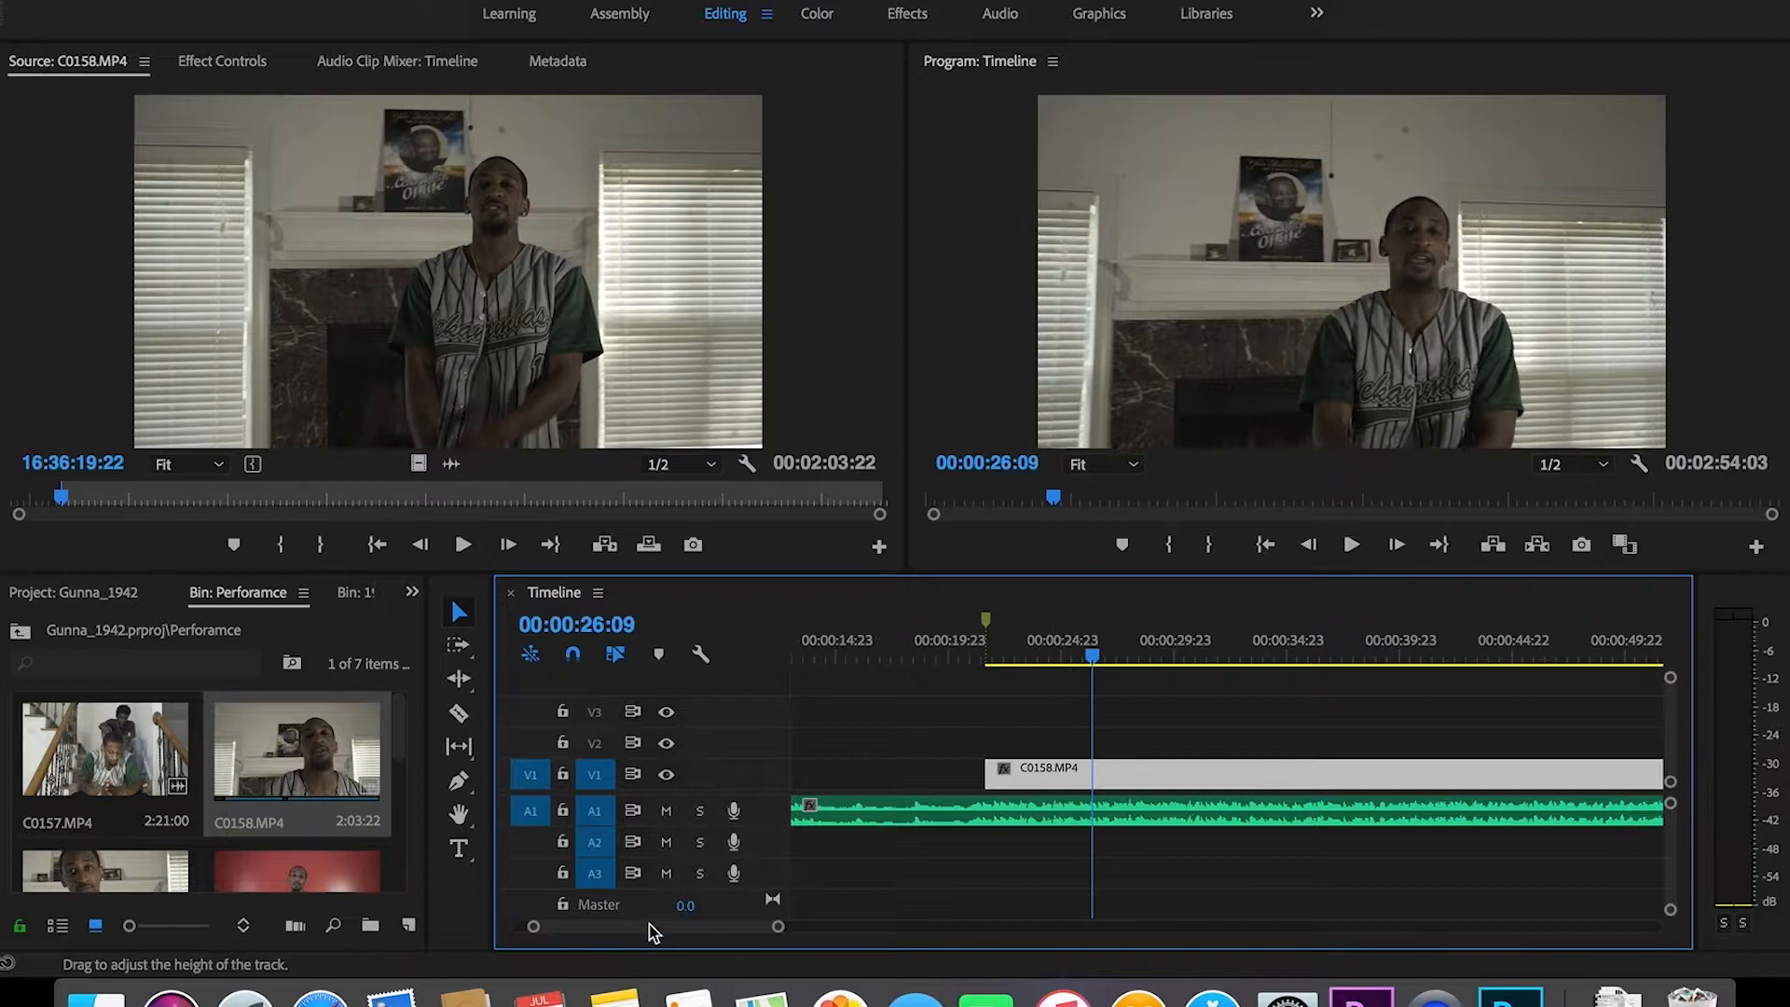
{"action": "left_click_drag", "start_coordinate": [779, 928], "coordinate": [796, 930]}
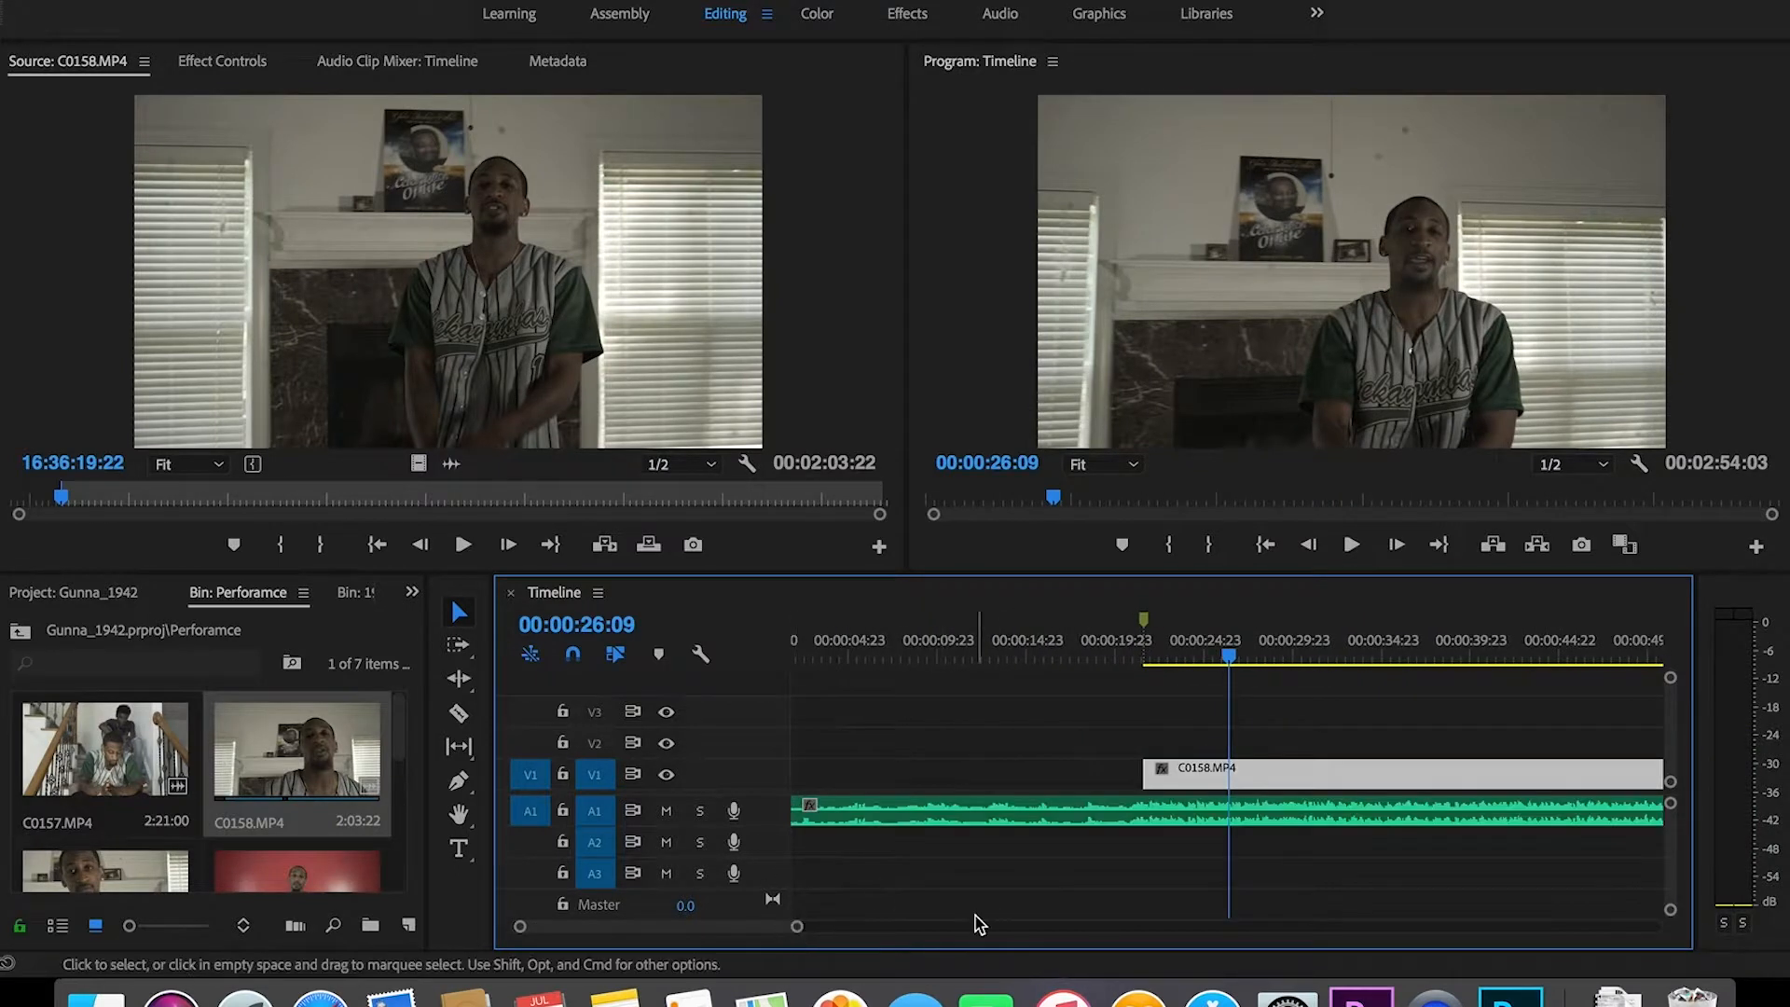
Step: Rename the C0158.MP4 clip on V1 to 'Living Room 1'
{"action": "right_click", "coordinate": [1205, 768]}
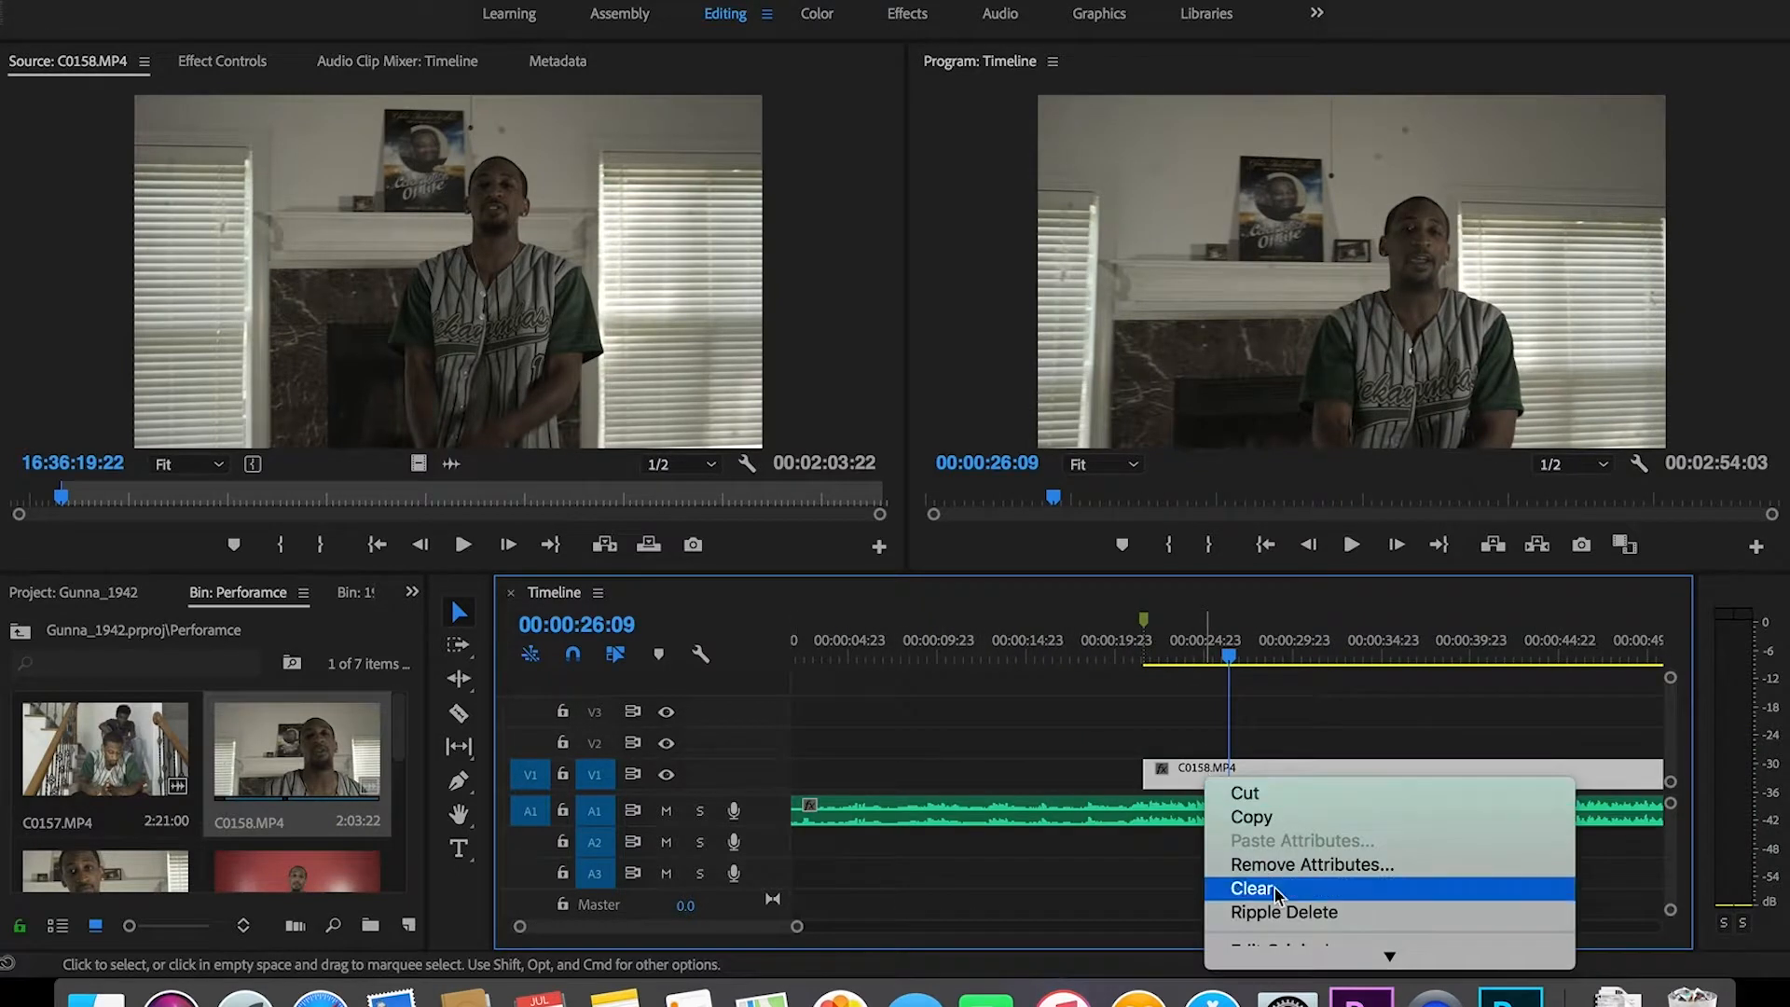
{"action": "scroll", "coordinate": [1273, 888], "scroll_direction": "down", "scroll_amount": 2}
{"action": "scroll", "coordinate": [1274, 888], "scroll_direction": "down", "scroll_amount": 15}
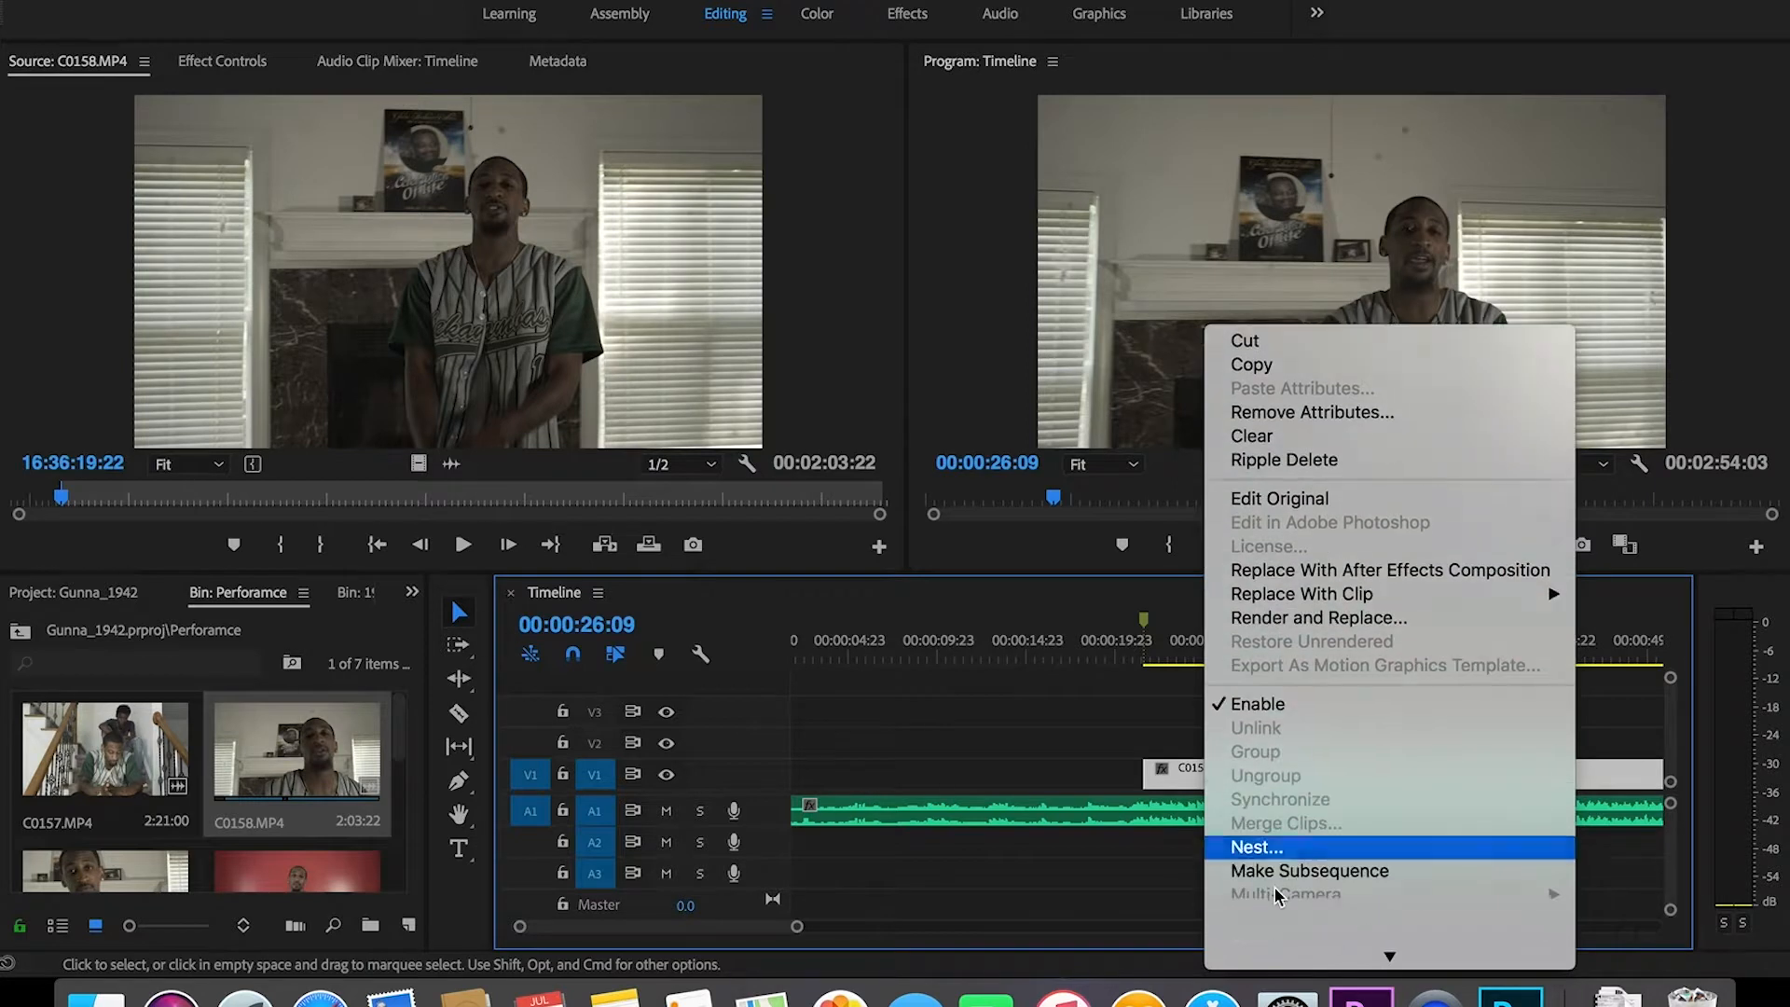
{"action": "scroll", "coordinate": [1276, 892], "scroll_direction": "down", "scroll_amount": 10}
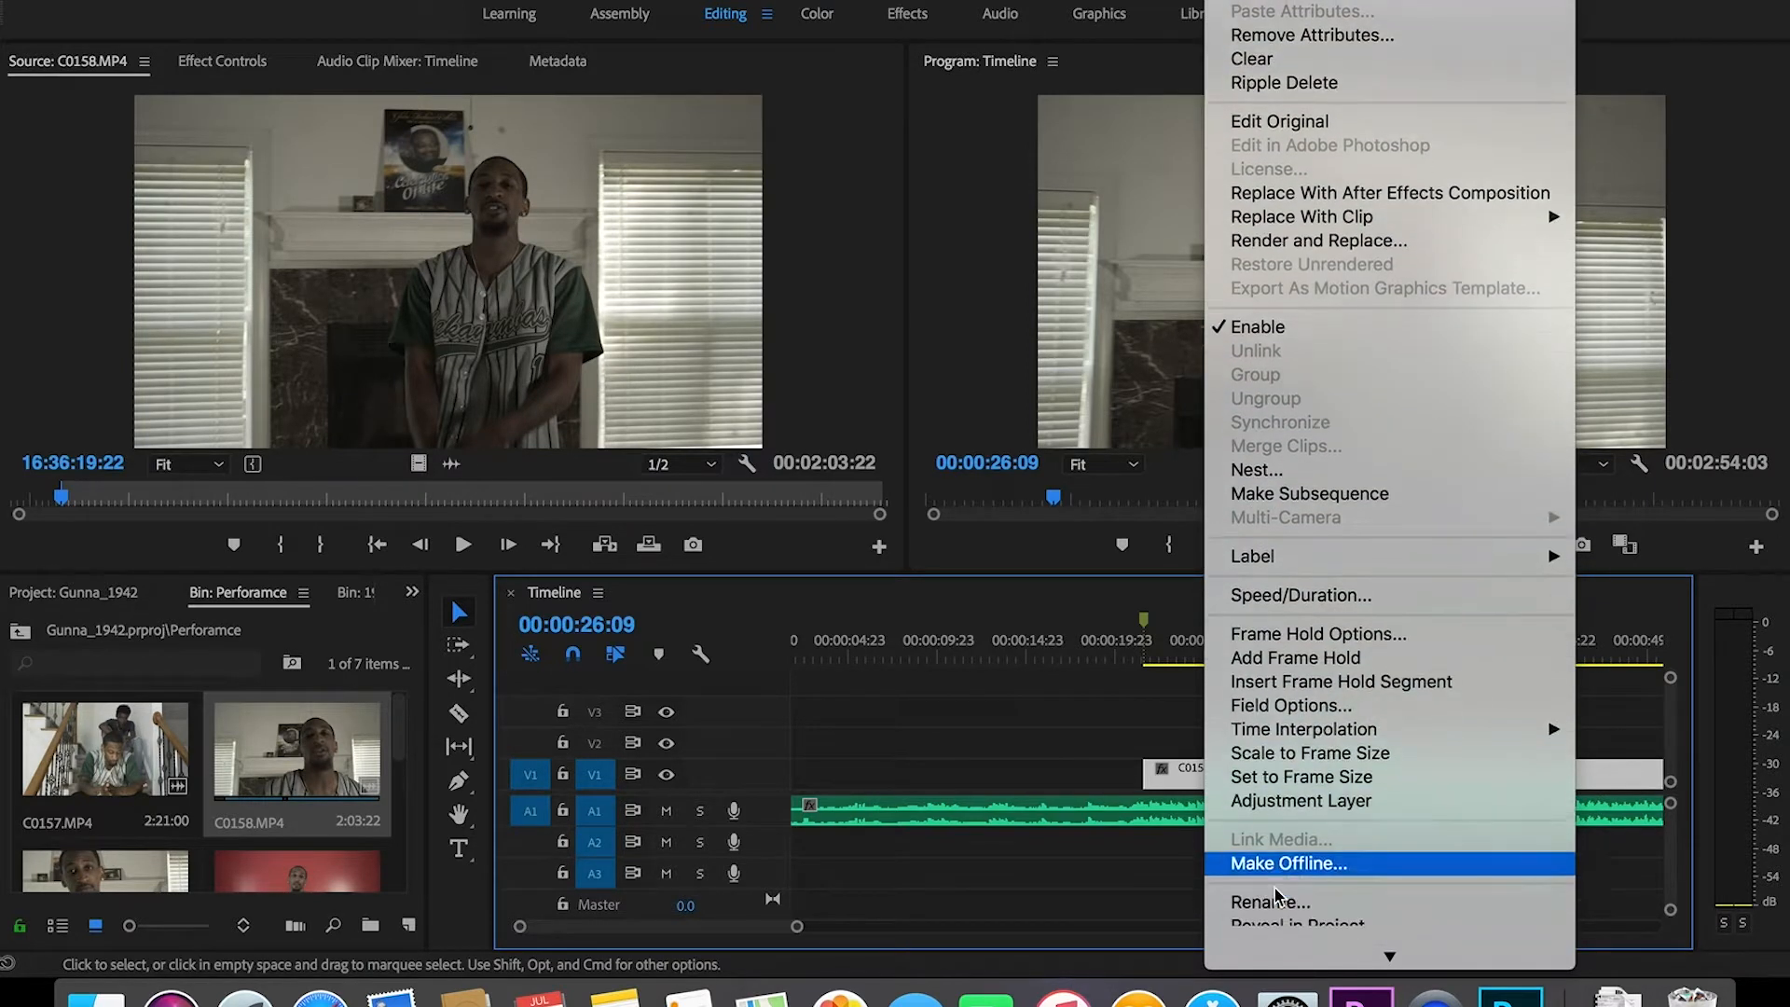
{"action": "left_click", "coordinate": [1283, 899]}
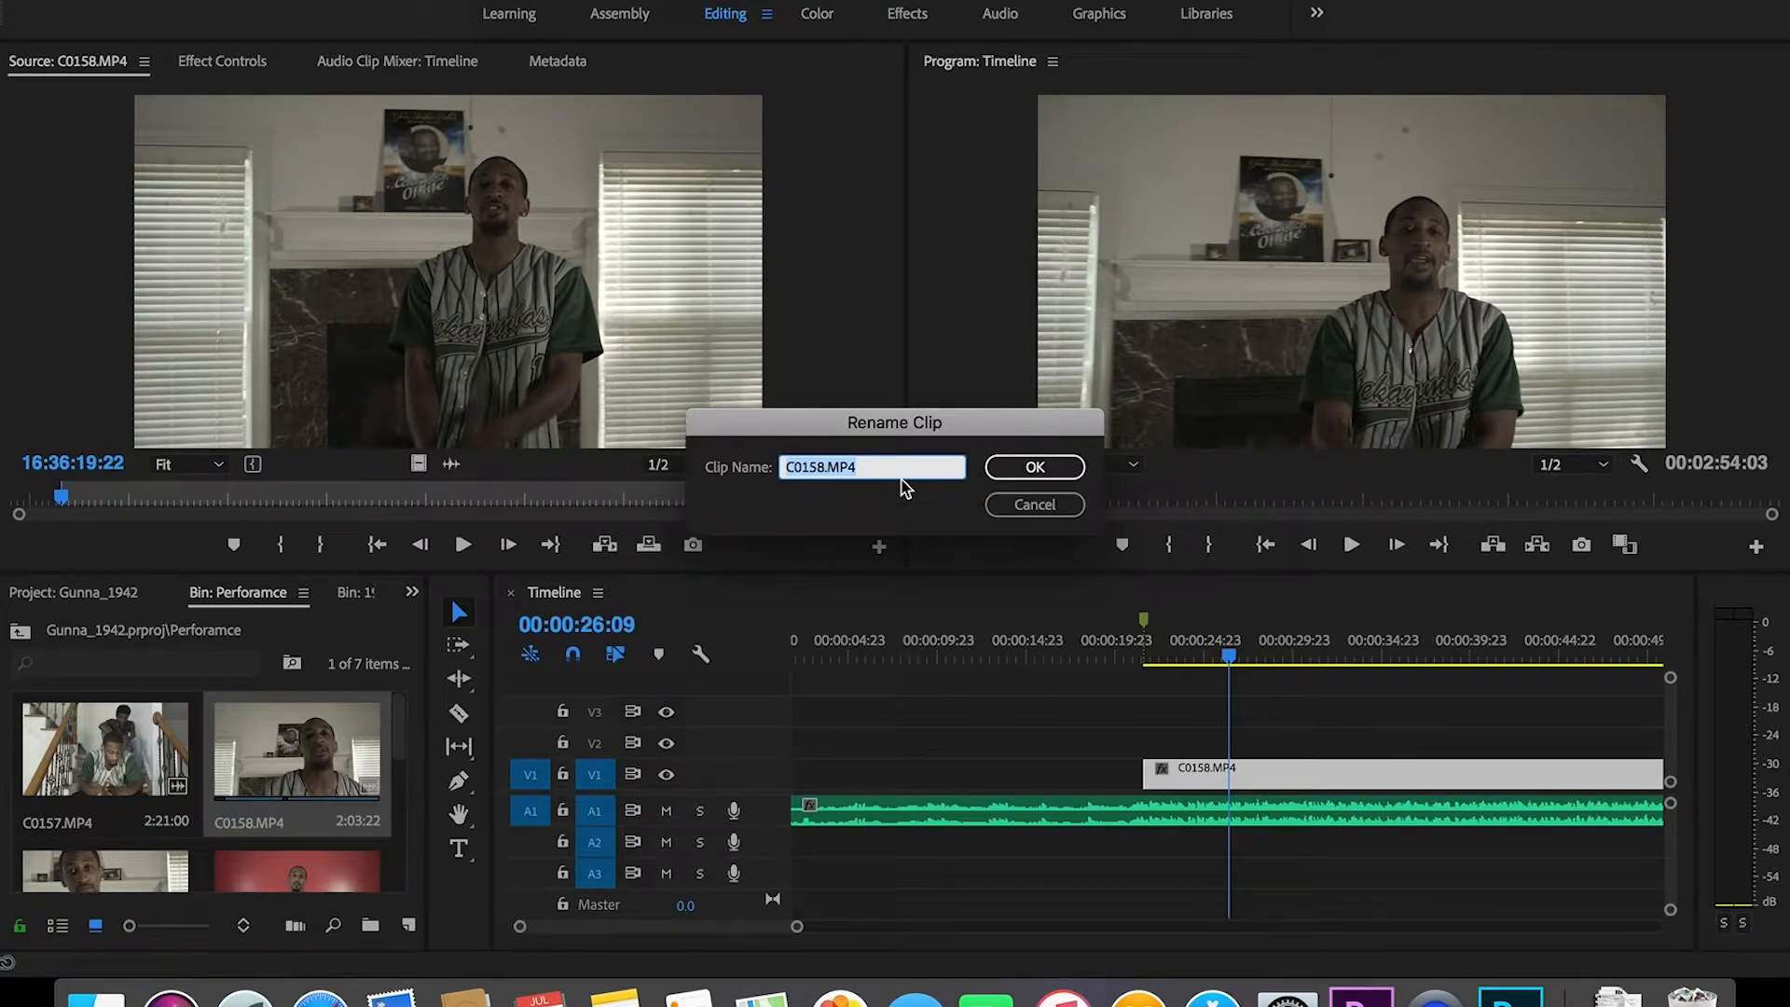
{"action": "type", "text": "Living Room 1"}
{"action": "left_click", "coordinate": [1035, 467]}
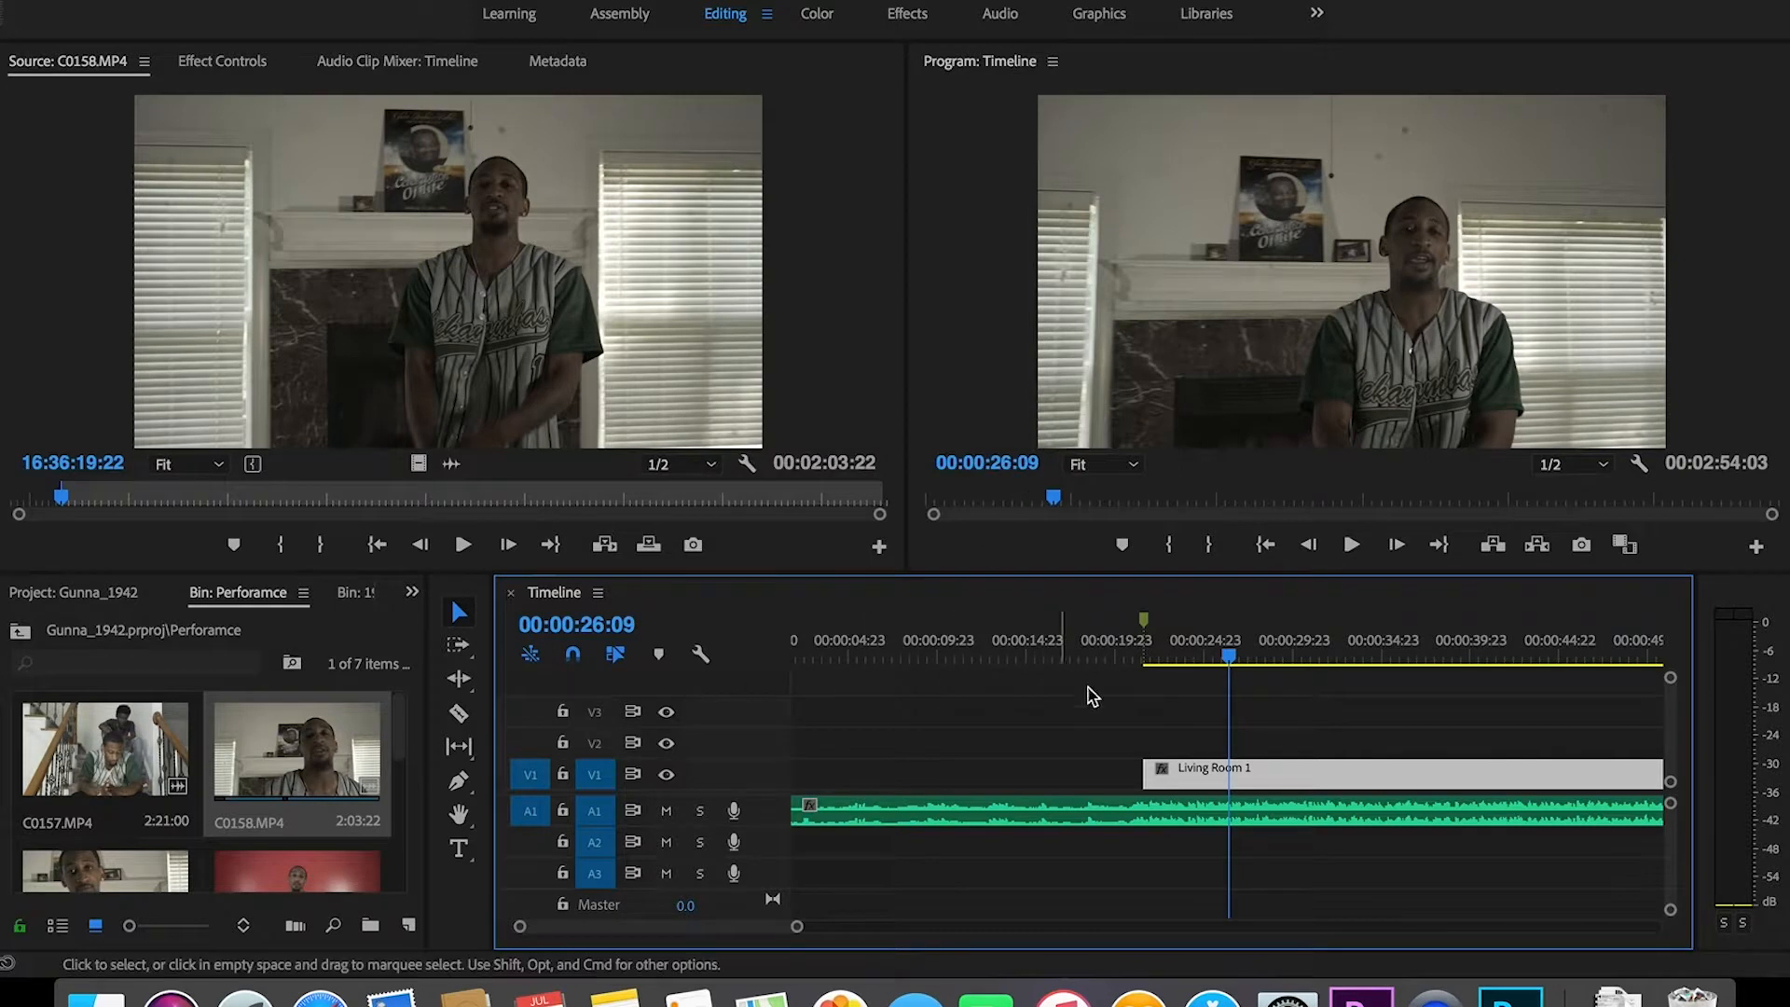
{"action": "scroll", "coordinate": [400, 742], "scroll_direction": "down", "scroll_amount": 2}
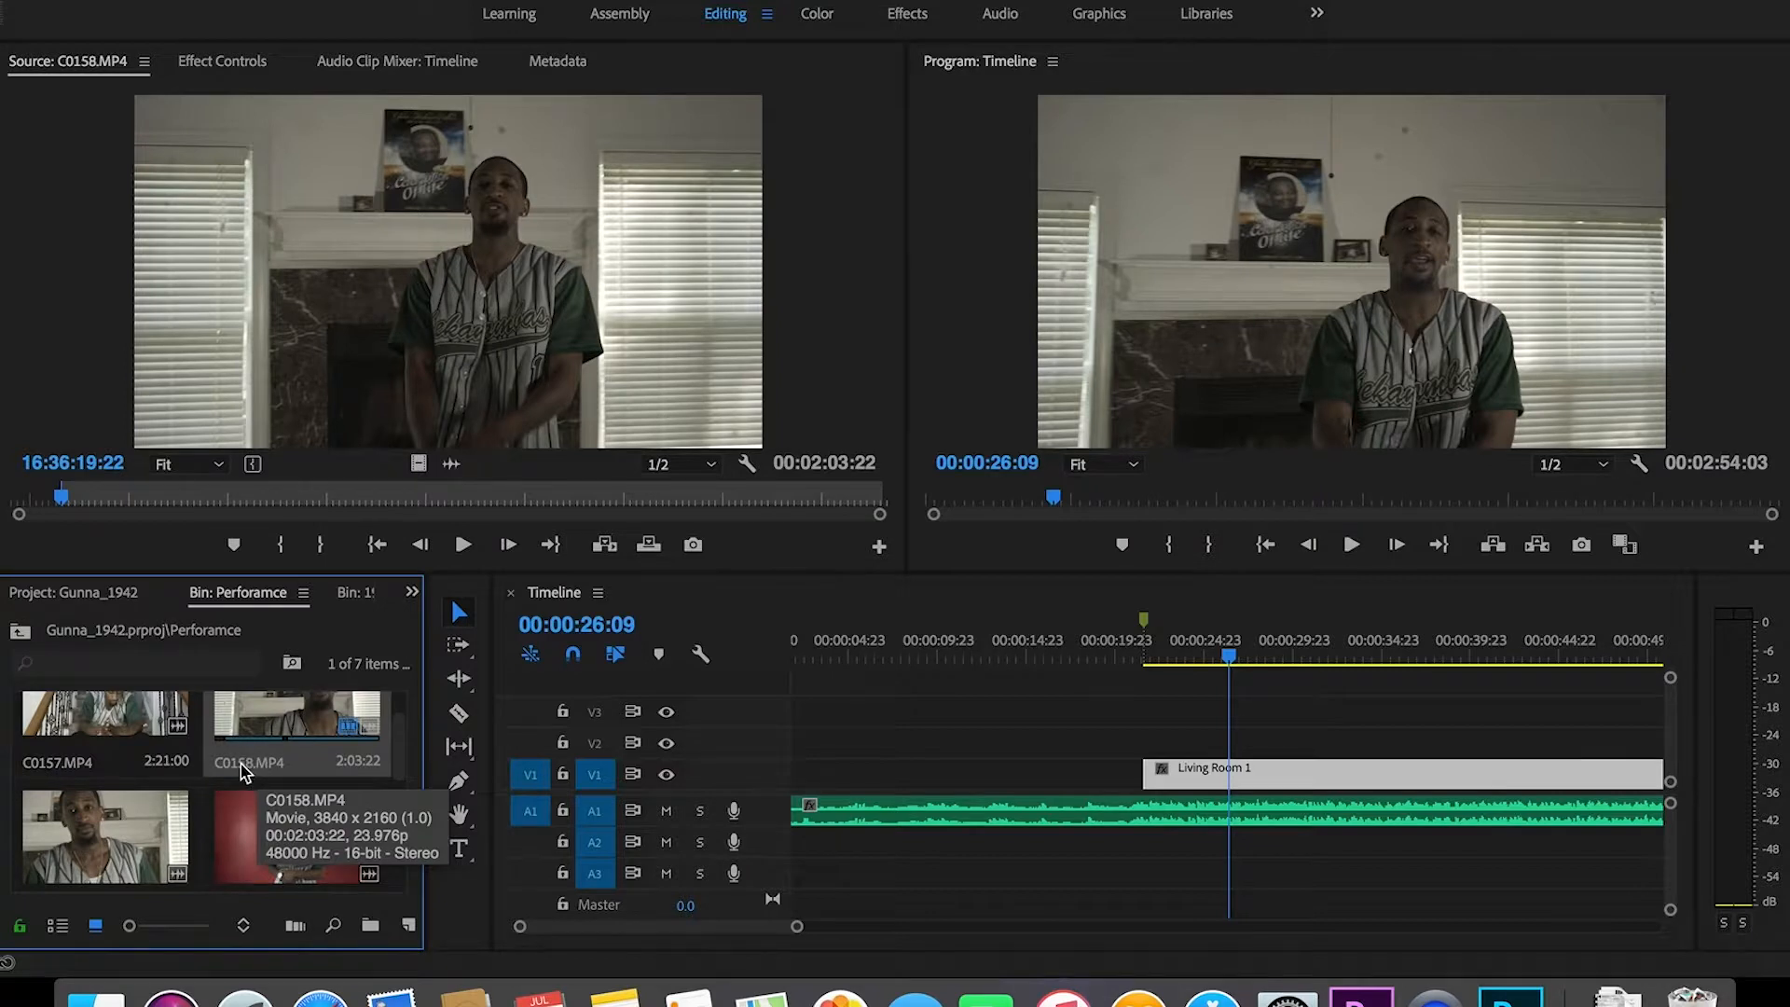
Step: Move the playhead to 00:00:21:06
{"action": "scroll", "coordinate": [404, 752], "scroll_direction": "down", "scroll_amount": 3}
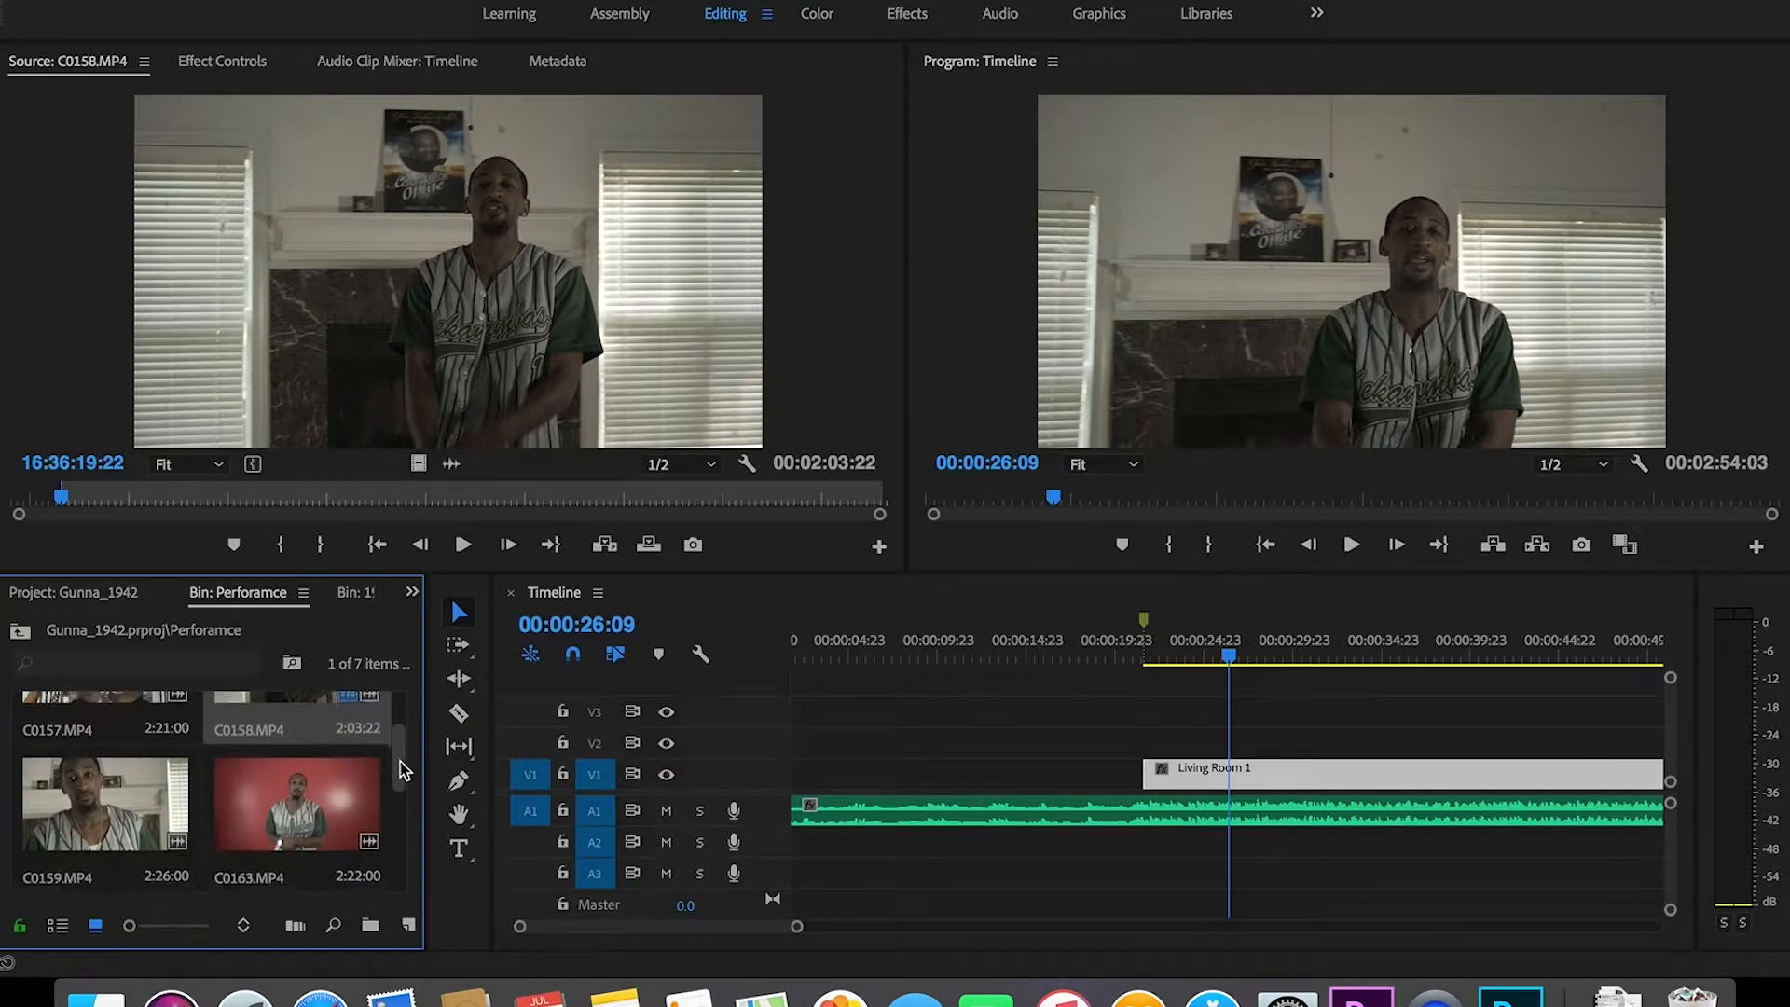
{"action": "mouse_move", "coordinate": [400, 775]}
{"action": "left_mouse_down"}
{"action": "mouse_move", "coordinate": [400, 801]}
{"action": "mouse_move", "coordinate": [400, 778]}
{"action": "left_mouse_up"}
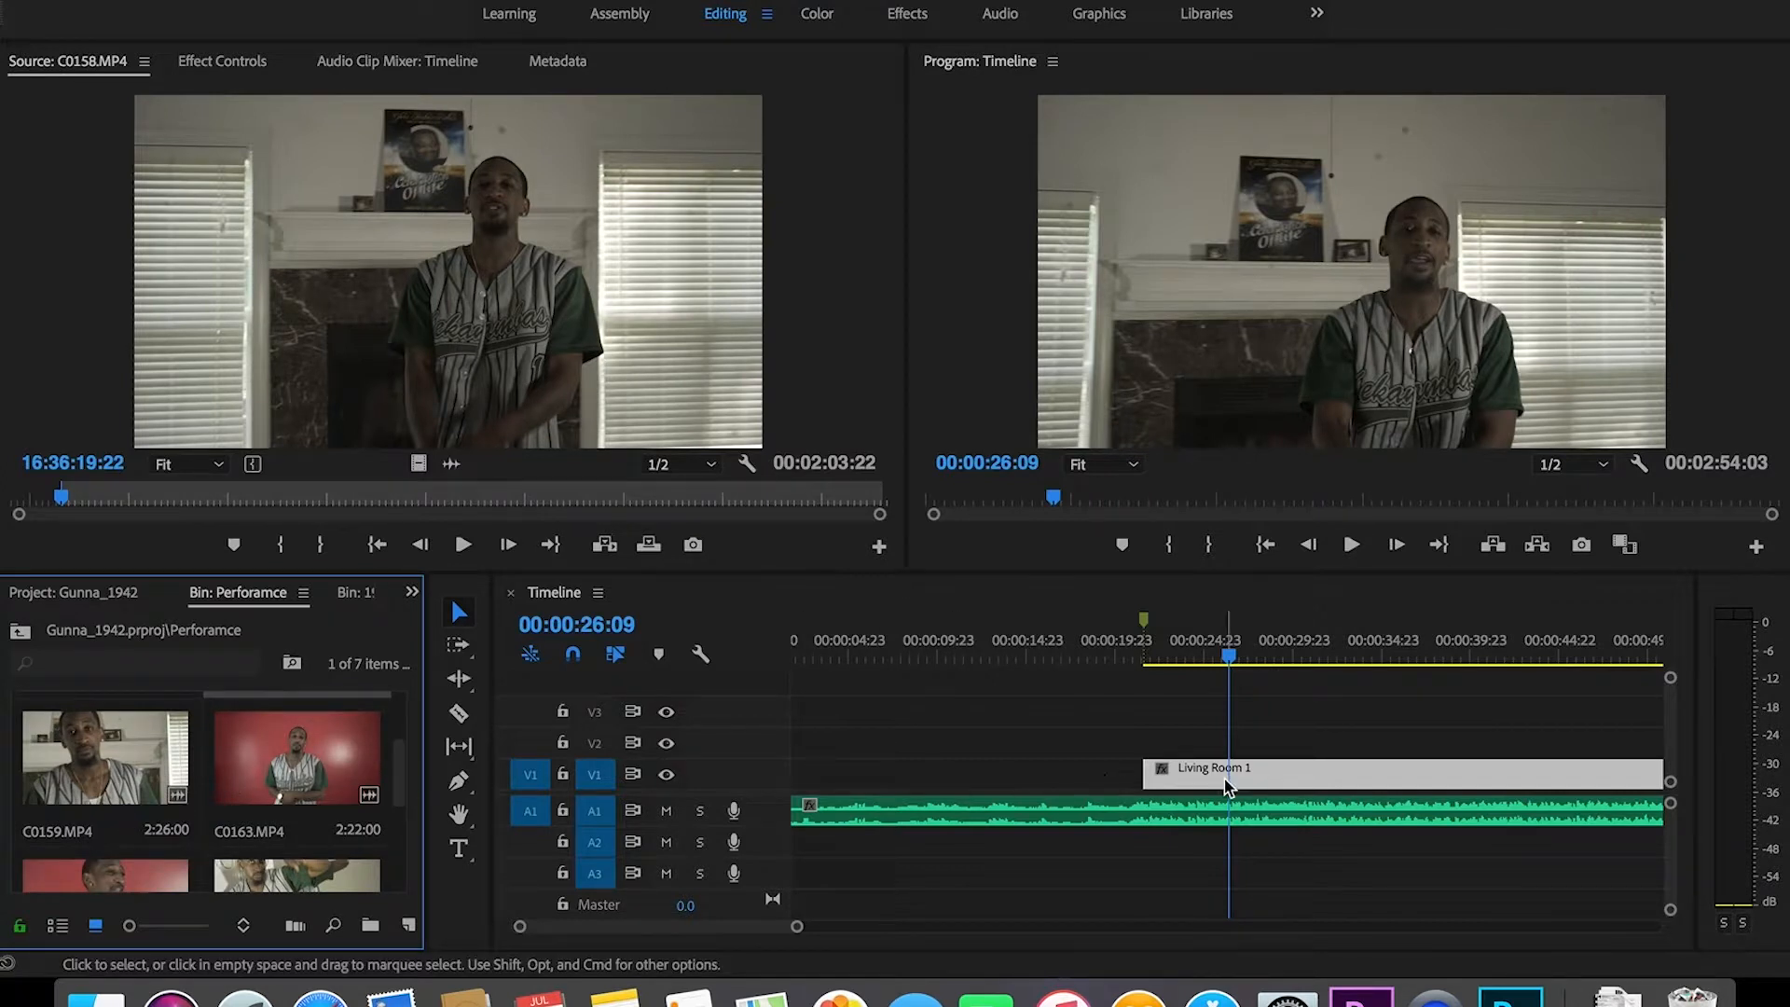
{"action": "left_click", "coordinate": [1138, 658]}
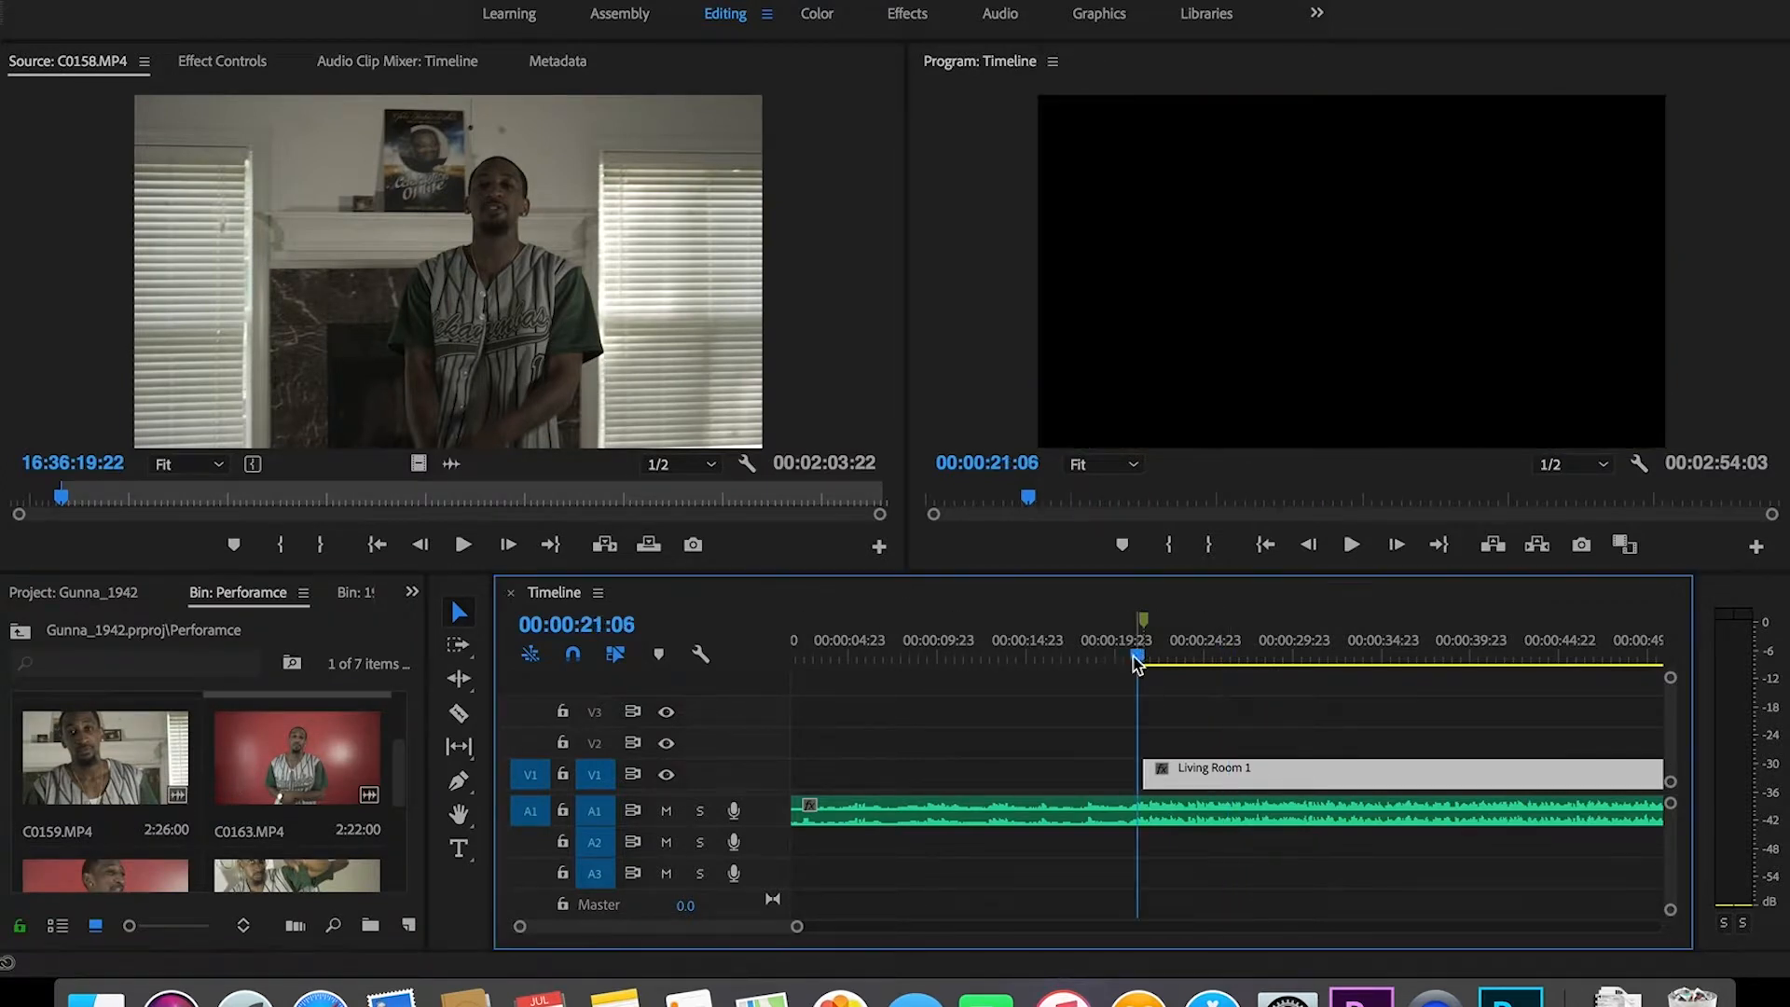
{"action": "left_click_drag", "start_coordinate": [399, 797], "coordinate": [412, 760]}
Step: Rename C0157.MP4 in the bin to 'Staircase' and load it in the Source monitor
{"action": "left_click", "coordinate": [140, 757]}
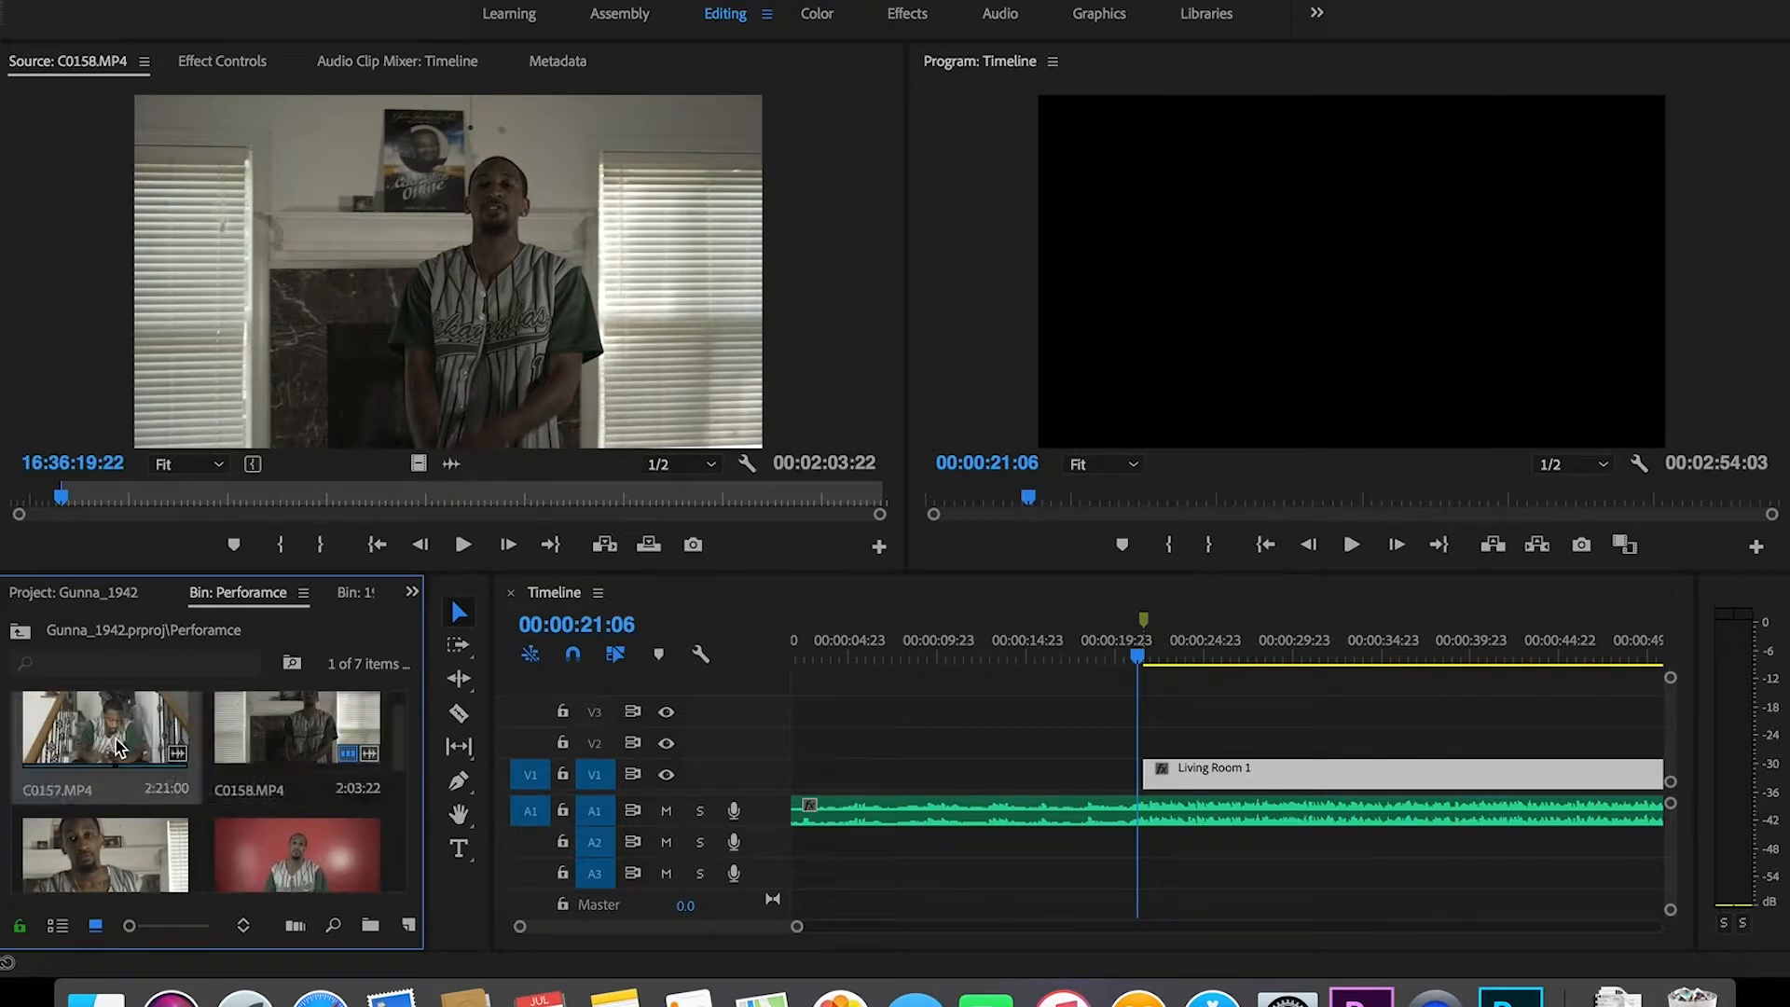
{"action": "right_click", "coordinate": [54, 795]}
{"action": "scroll", "coordinate": [139, 884], "scroll_direction": "down", "scroll_amount": 5}
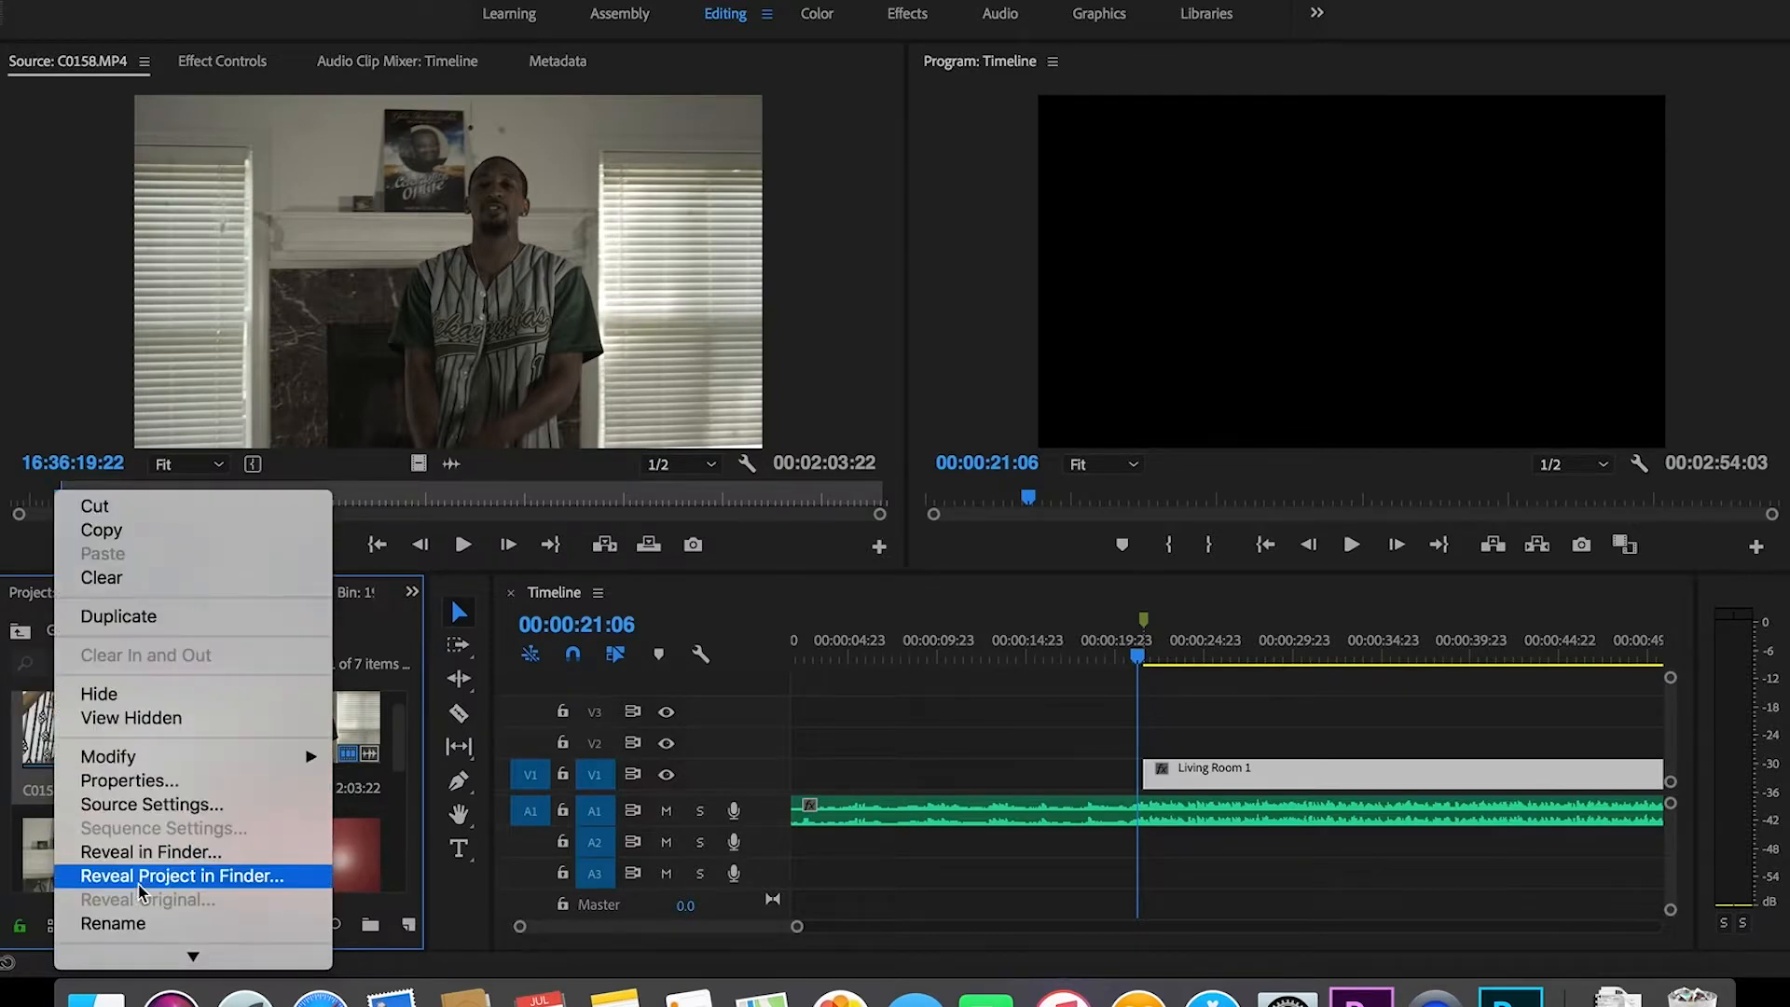
{"action": "left_click", "coordinate": [116, 923]}
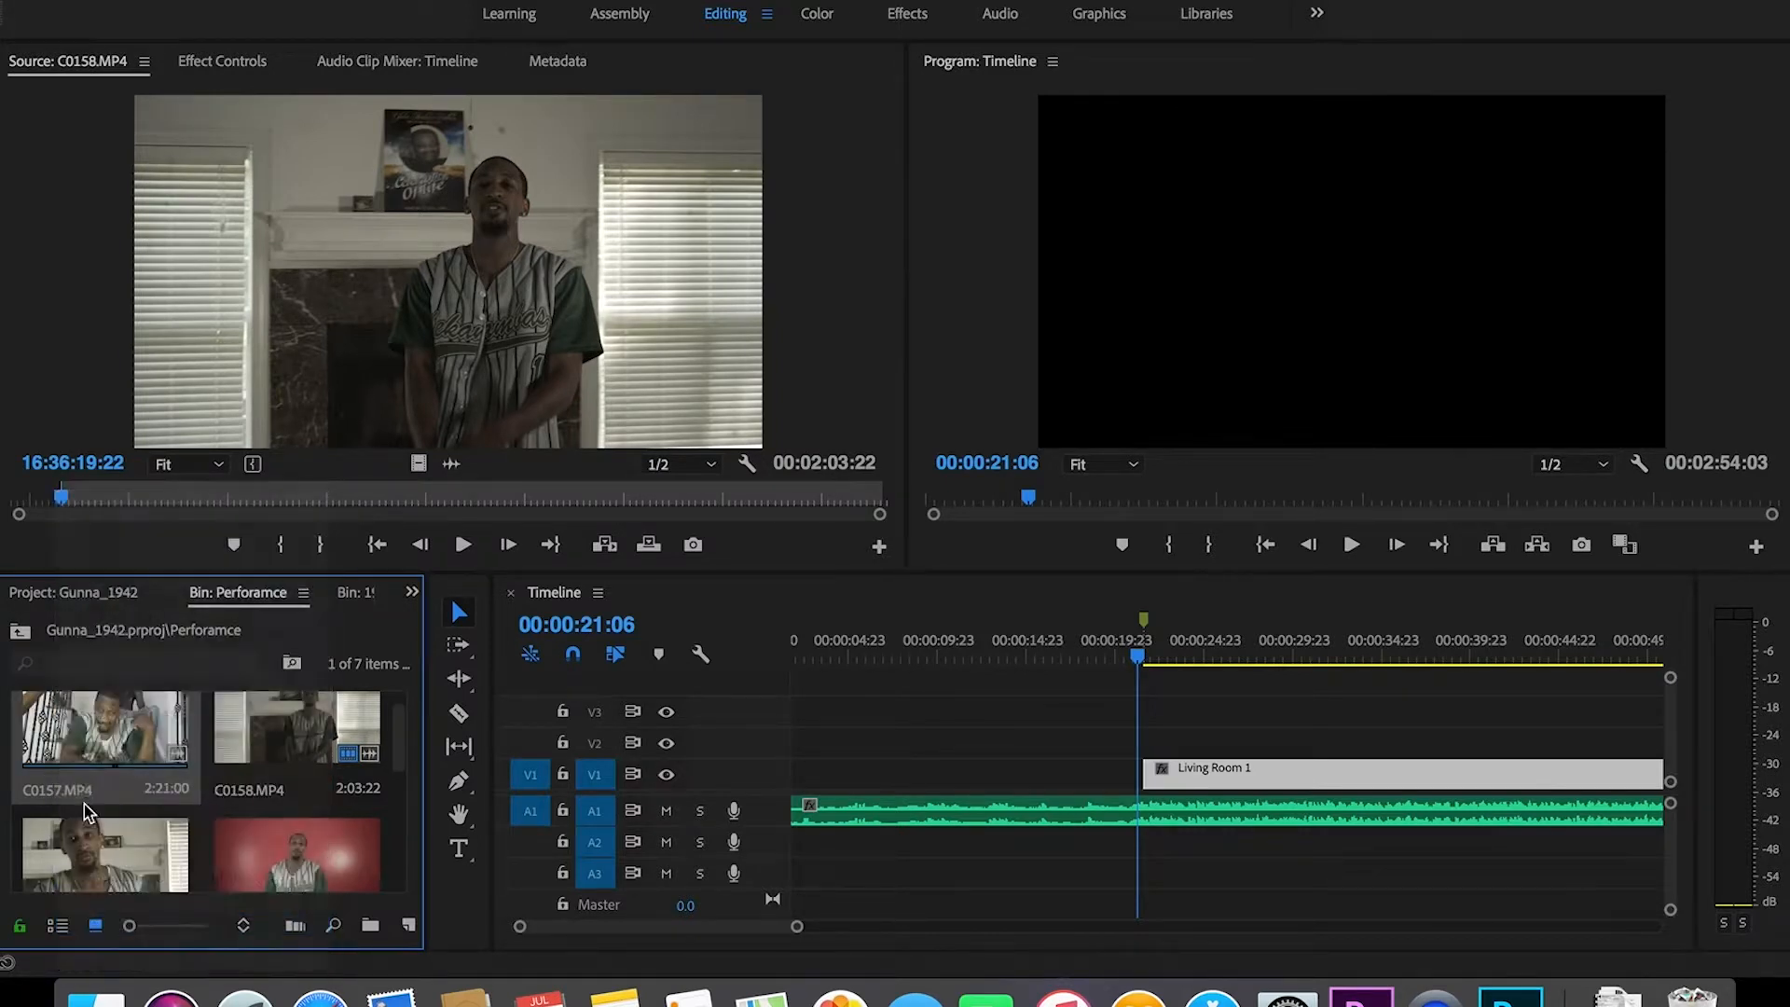
{"action": "type", "text": "Staircase"}
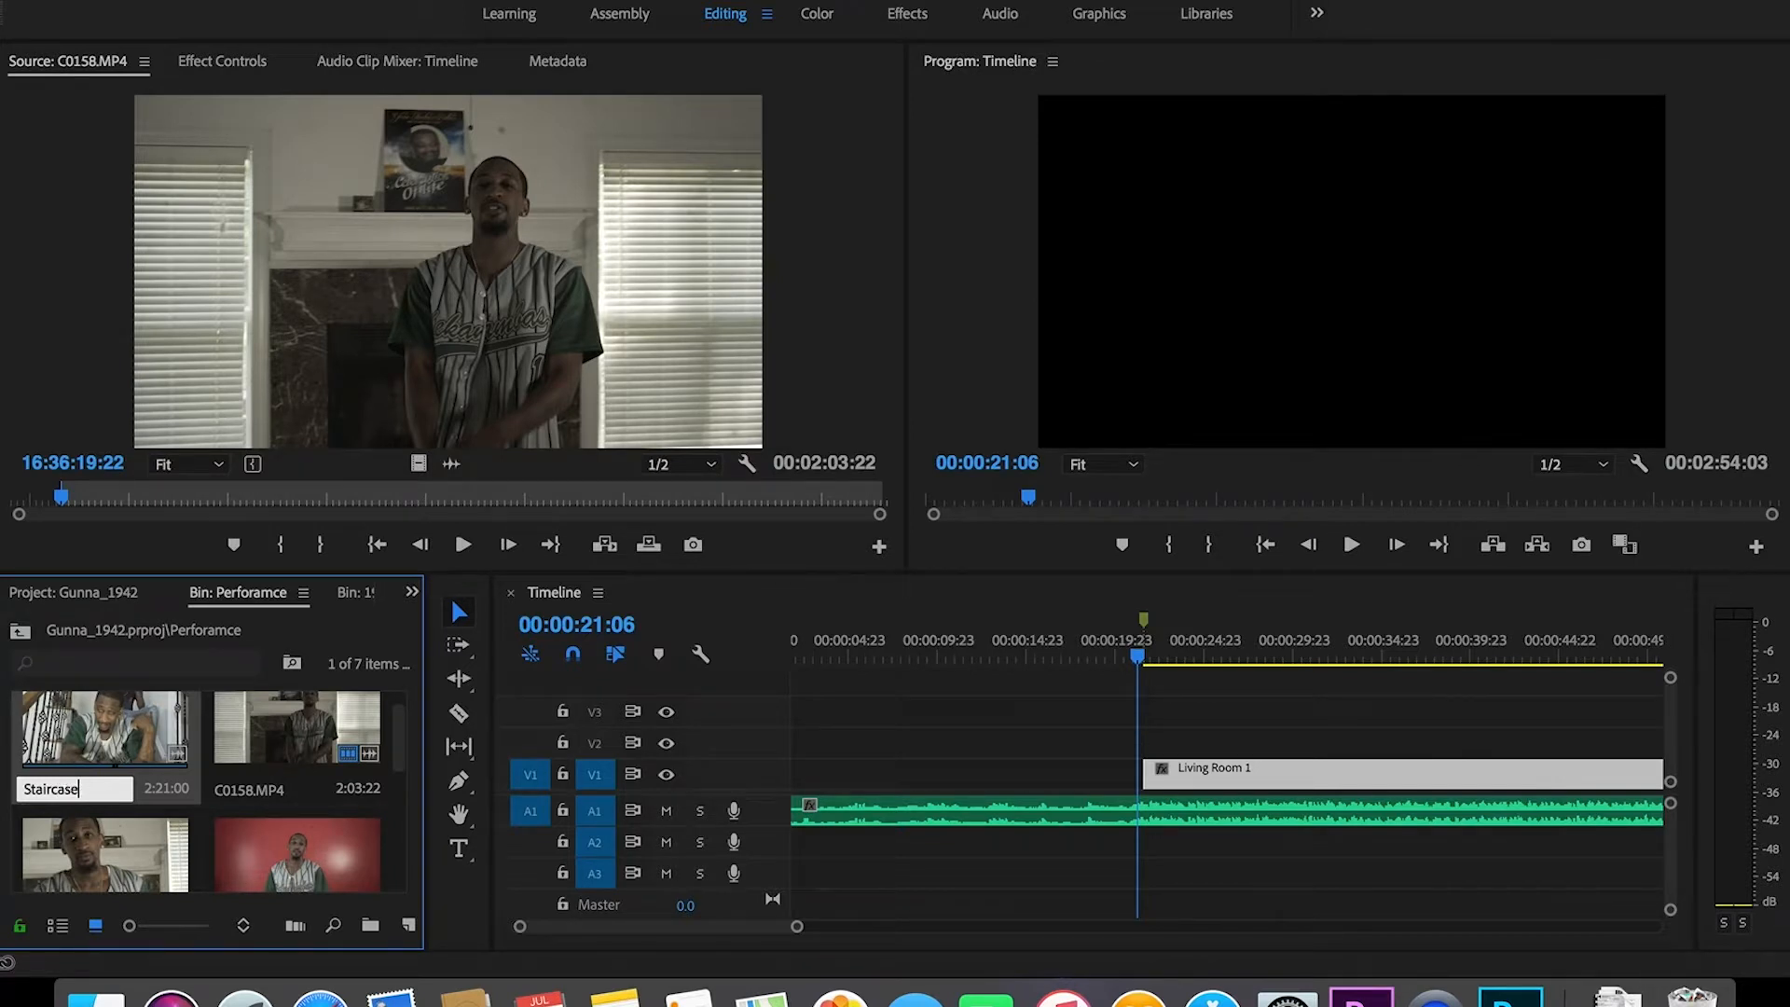
{"action": "key", "text": "Return"}
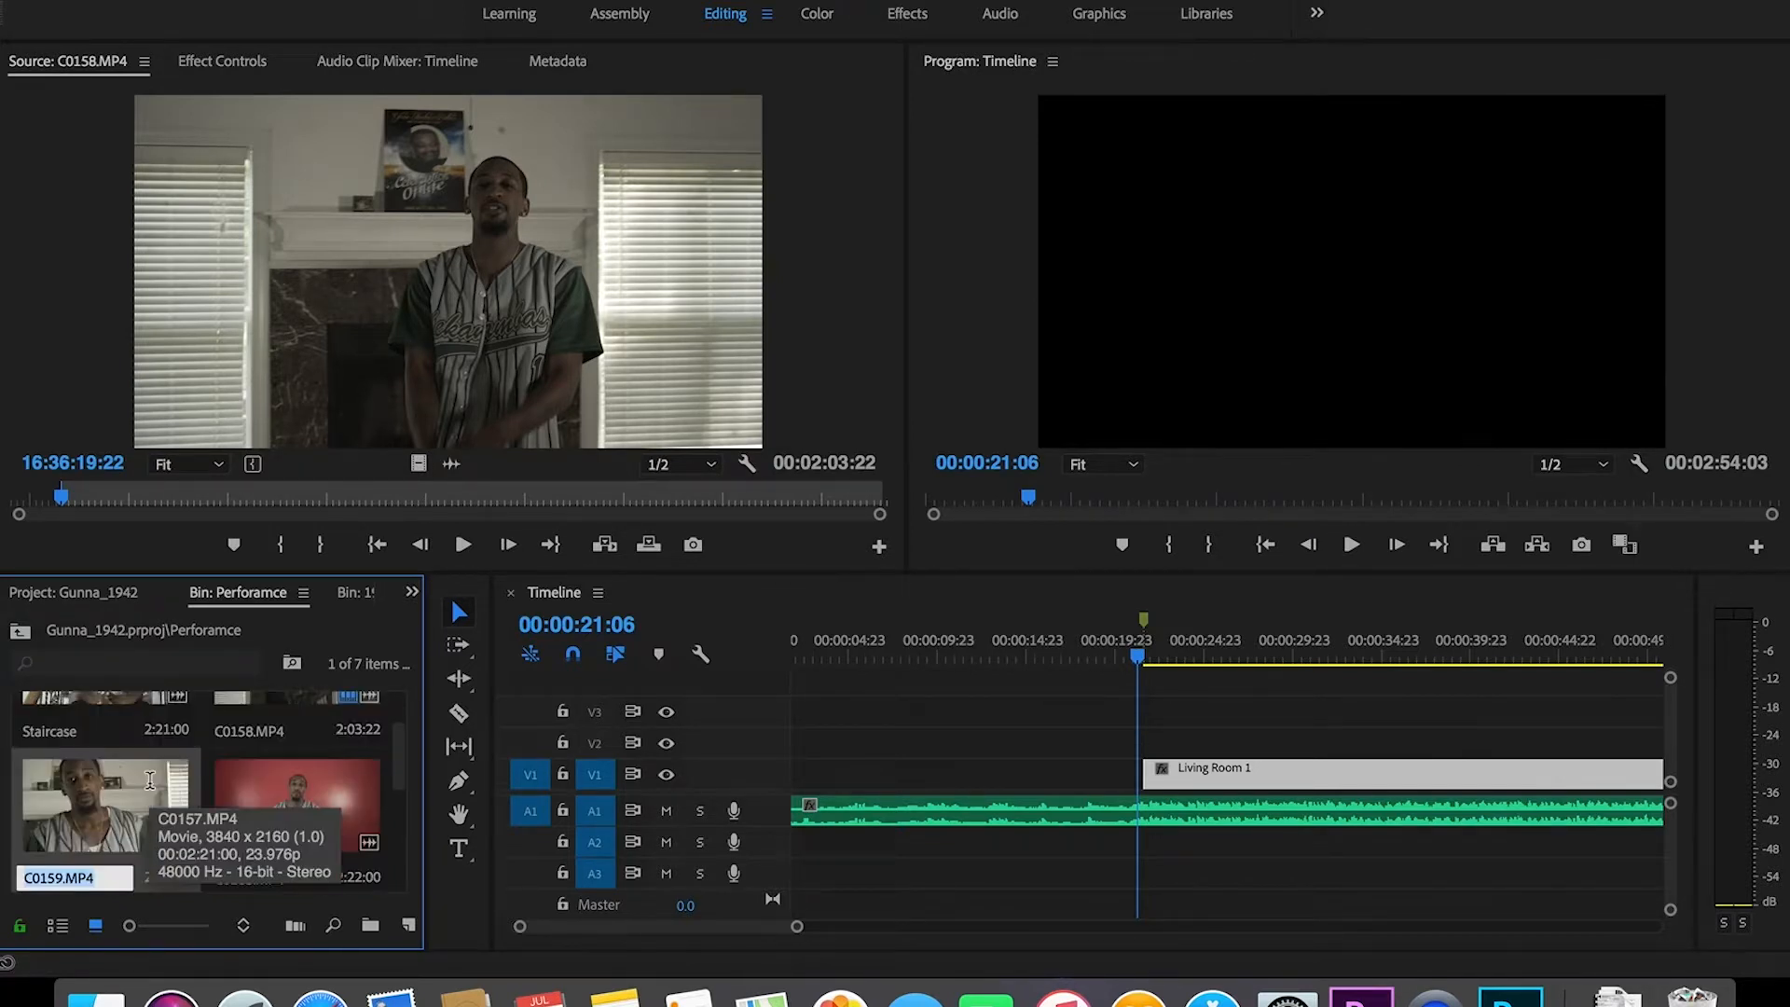
{"action": "left_click_drag", "start_coordinate": [399, 776], "coordinate": [398, 769]}
{"action": "scroll", "coordinate": [398, 776], "scroll_direction": "up", "scroll_amount": 2}
{"action": "double_click", "coordinate": [84, 723]}
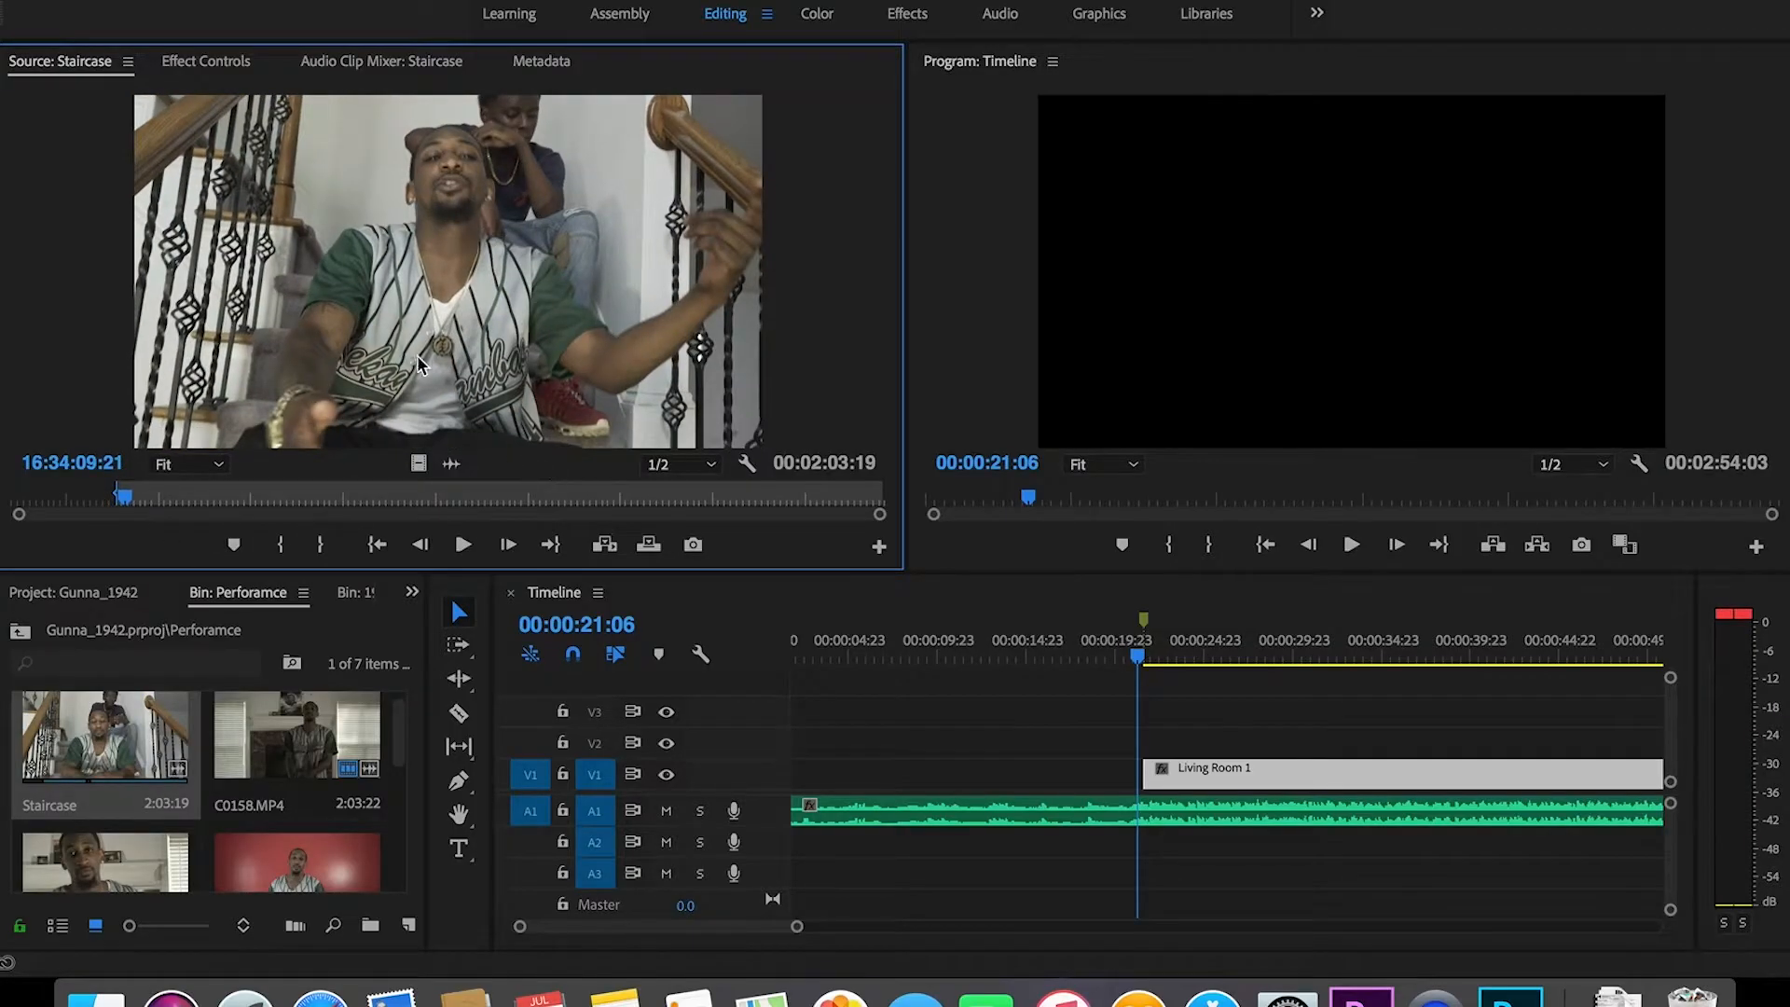
Step: Drop Staircase onto V3 at the playhead and align its timing against the song
{"action": "left_click_drag", "start_coordinate": [965, 690], "coordinate": [1147, 723]}
{"action": "left_click_drag", "start_coordinate": [792, 927], "coordinate": [692, 939]}
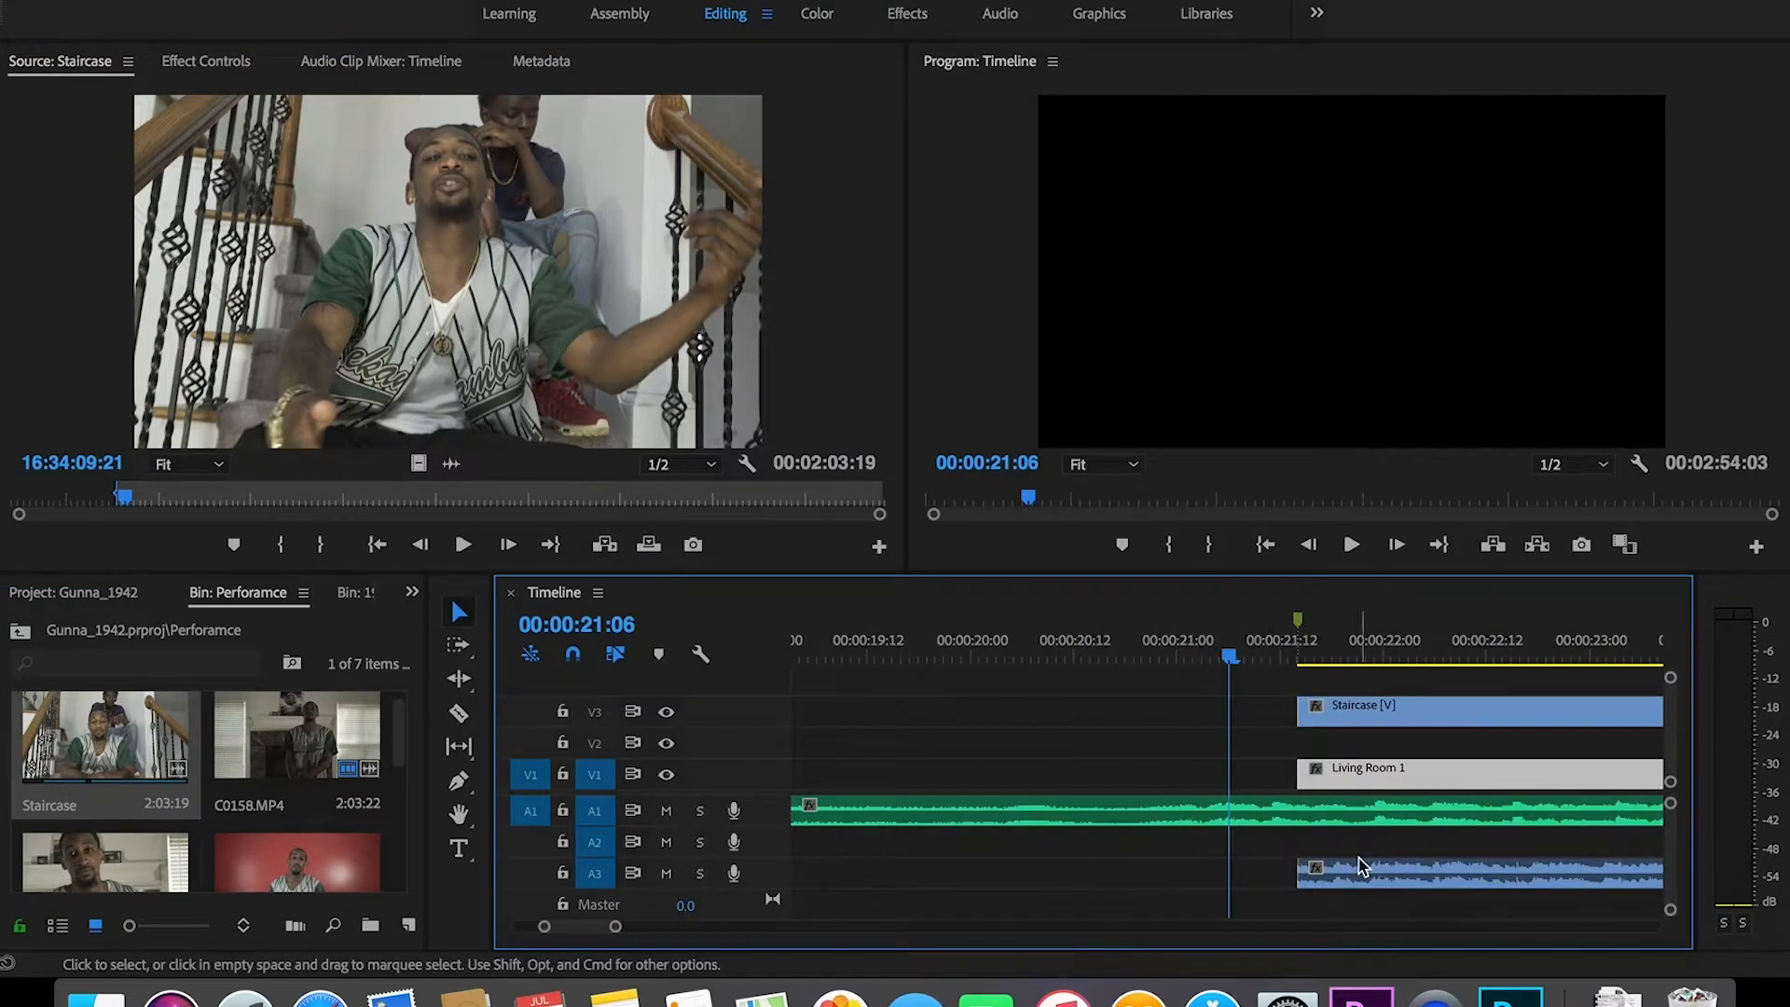
{"action": "left_click_drag", "start_coordinate": [1354, 874], "coordinate": [1360, 854]}
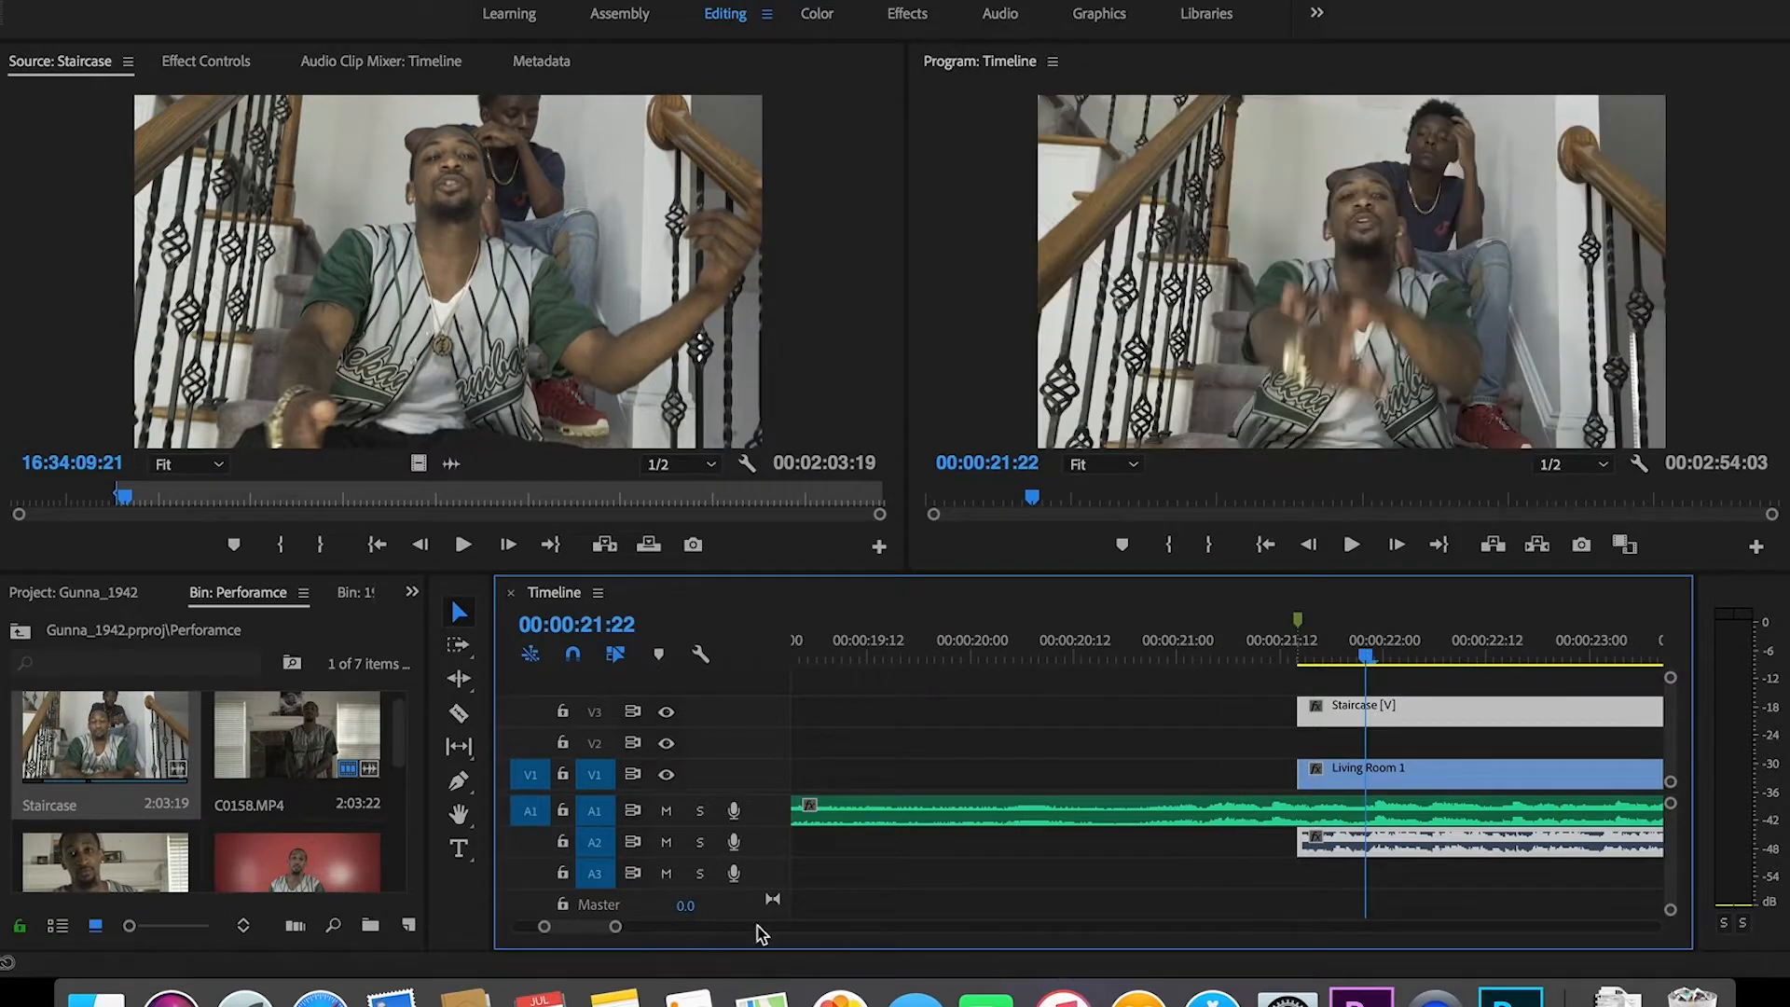
{"action": "left_click_drag", "start_coordinate": [624, 933], "coordinate": [594, 933]}
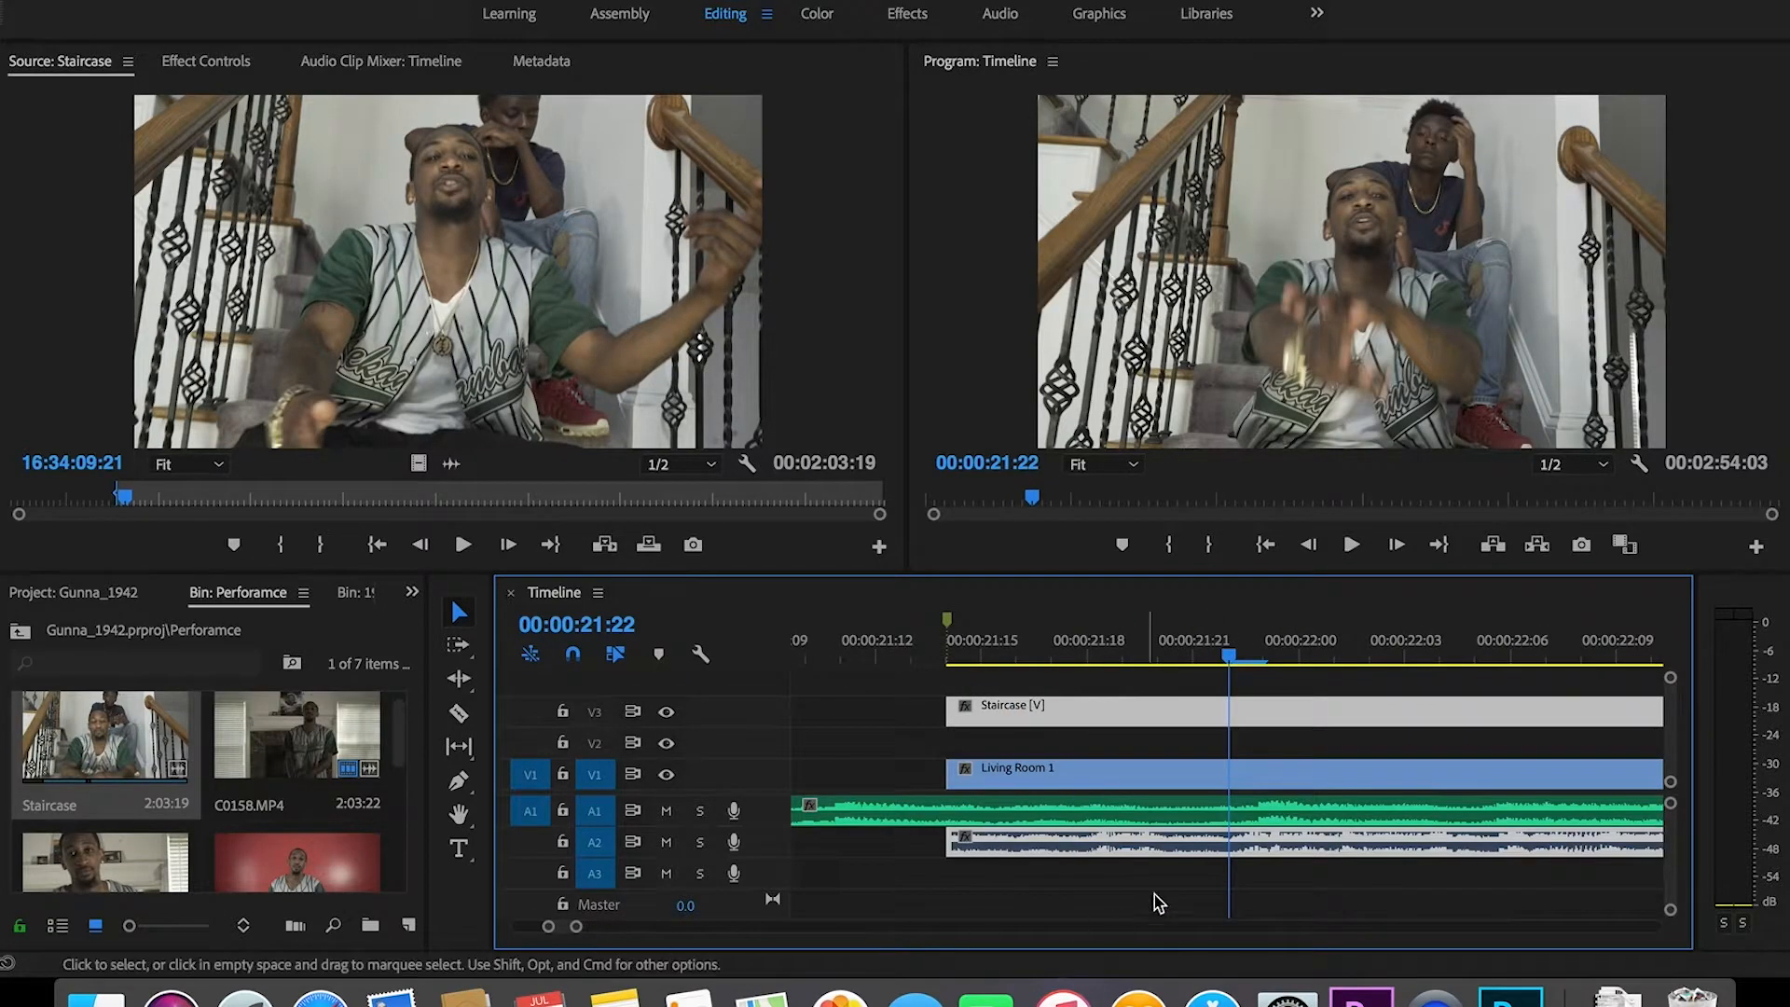
{"action": "left_click_drag", "start_coordinate": [1184, 844], "coordinate": [1212, 843]}
Step: Play the timeline to check sync, mute the A2 camera audio, and save
{"action": "key", "text": "space"}
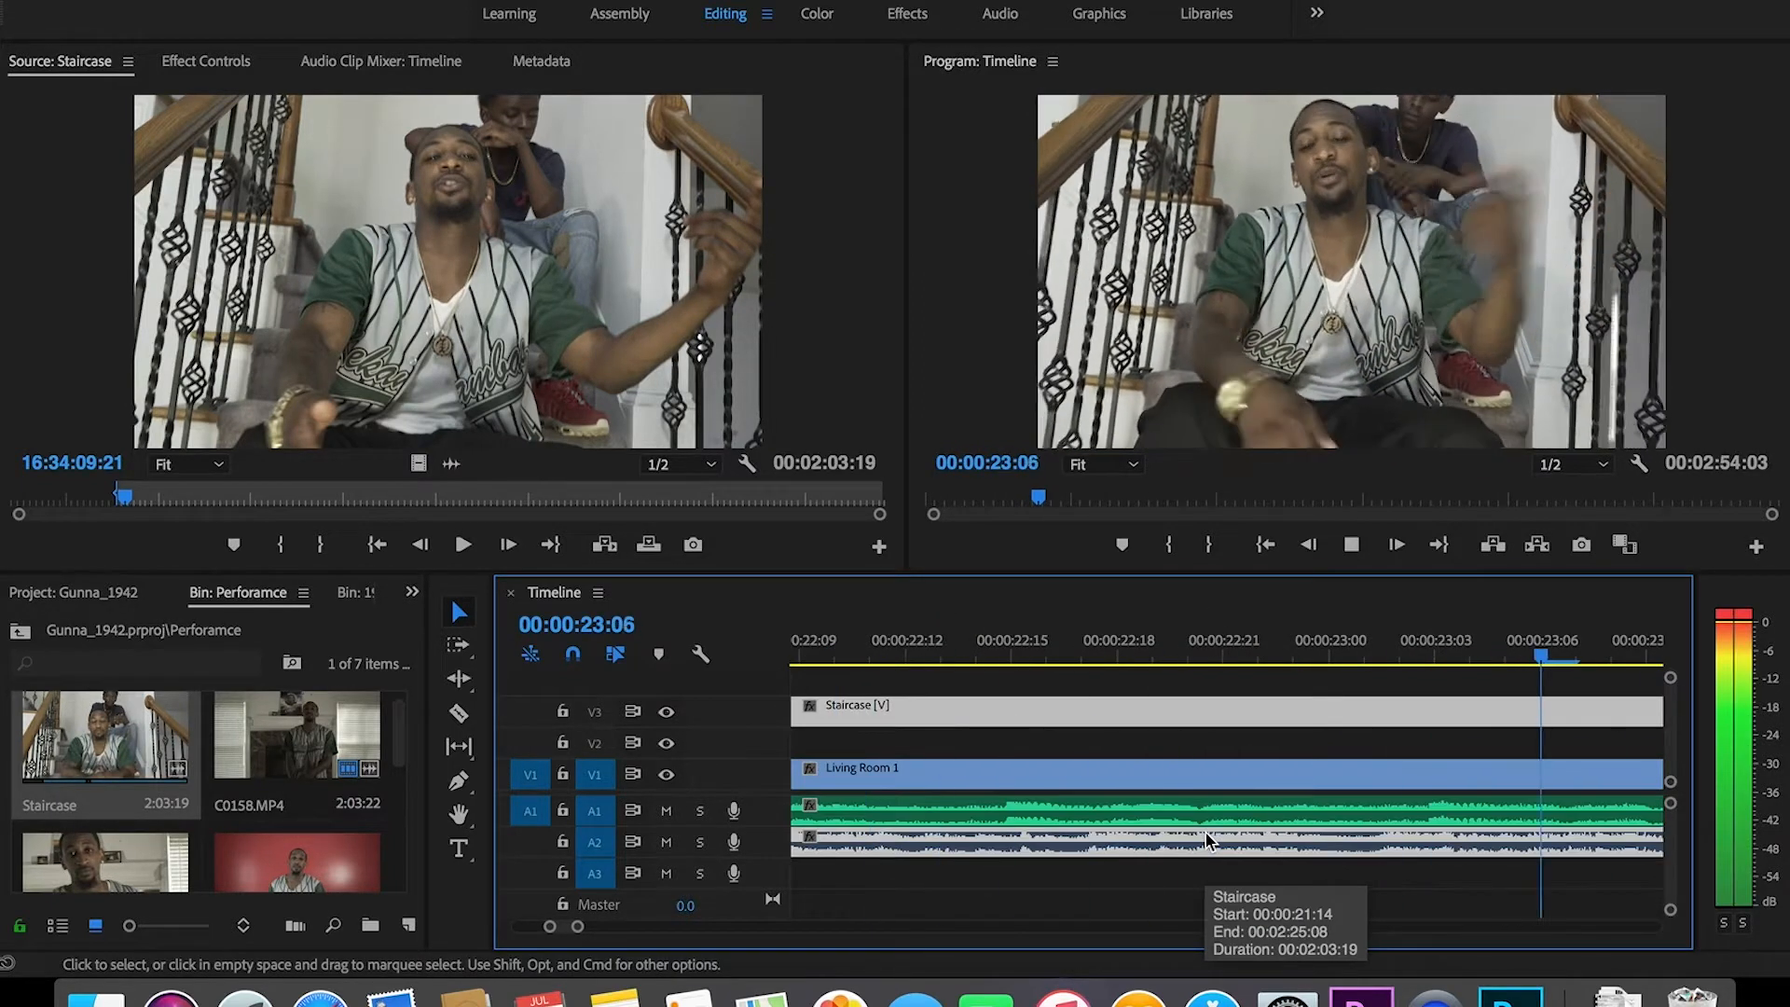
{"action": "left_click", "coordinate": [665, 843]}
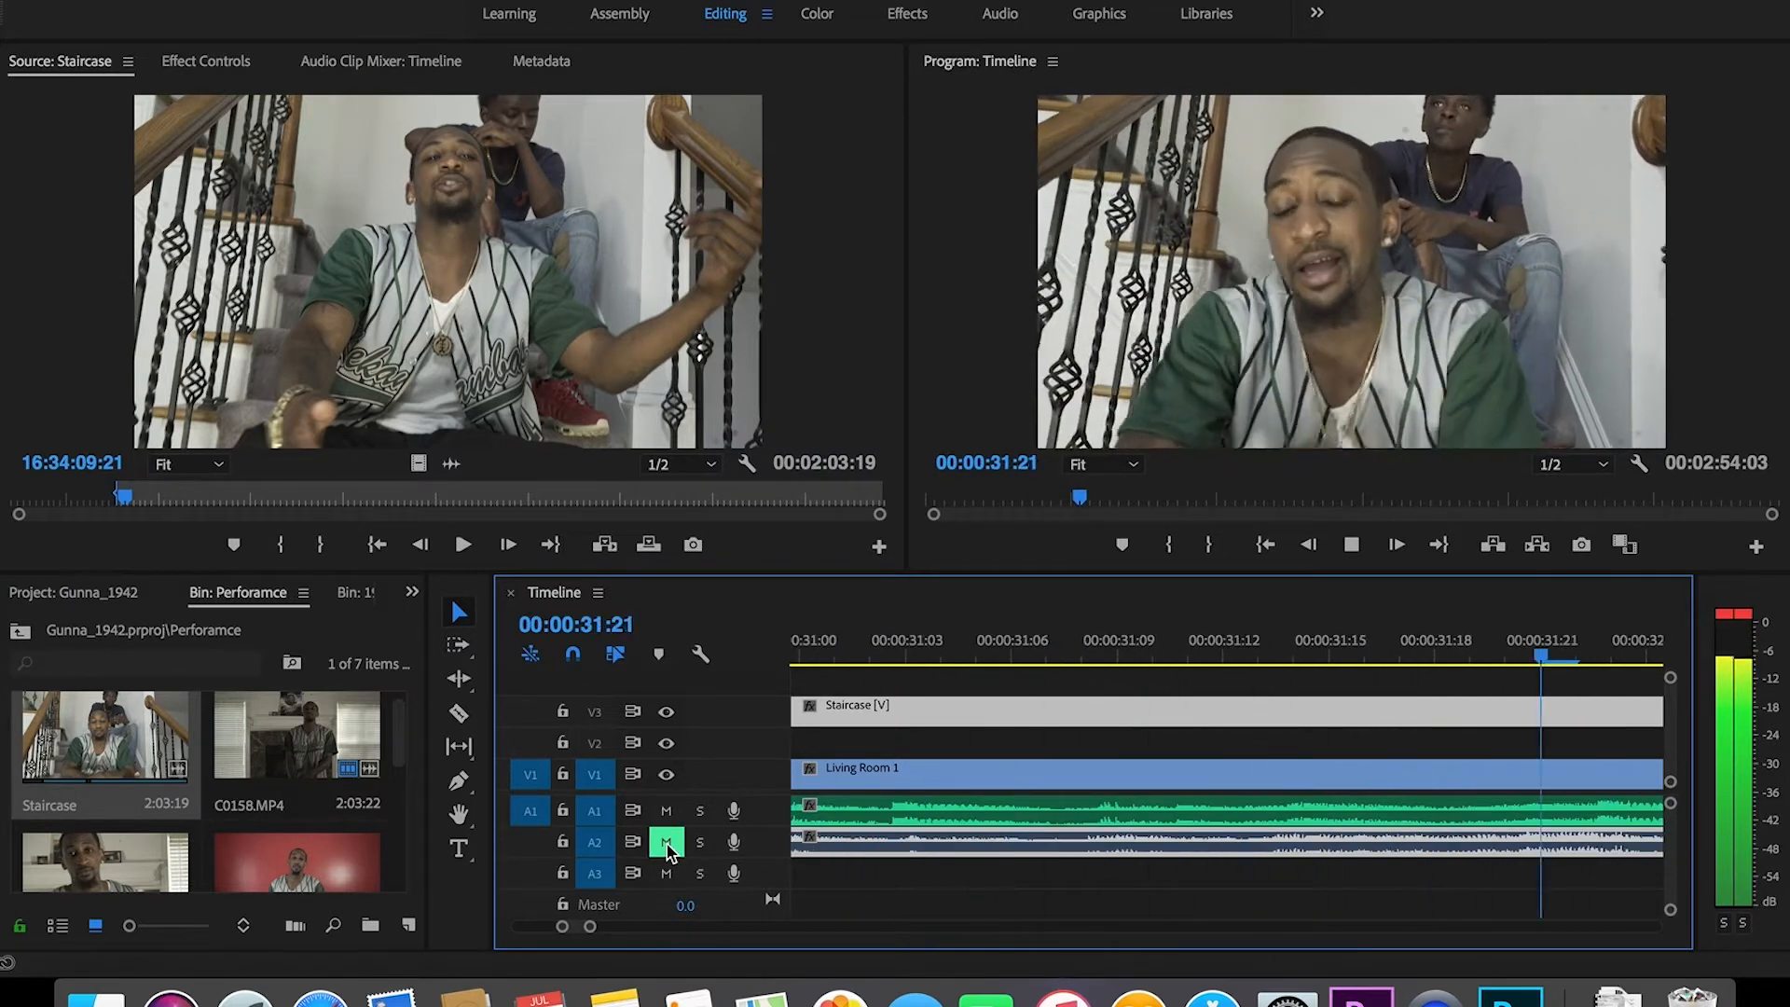
{"action": "key", "text": "space"}
{"action": "key", "text": "super+s"}
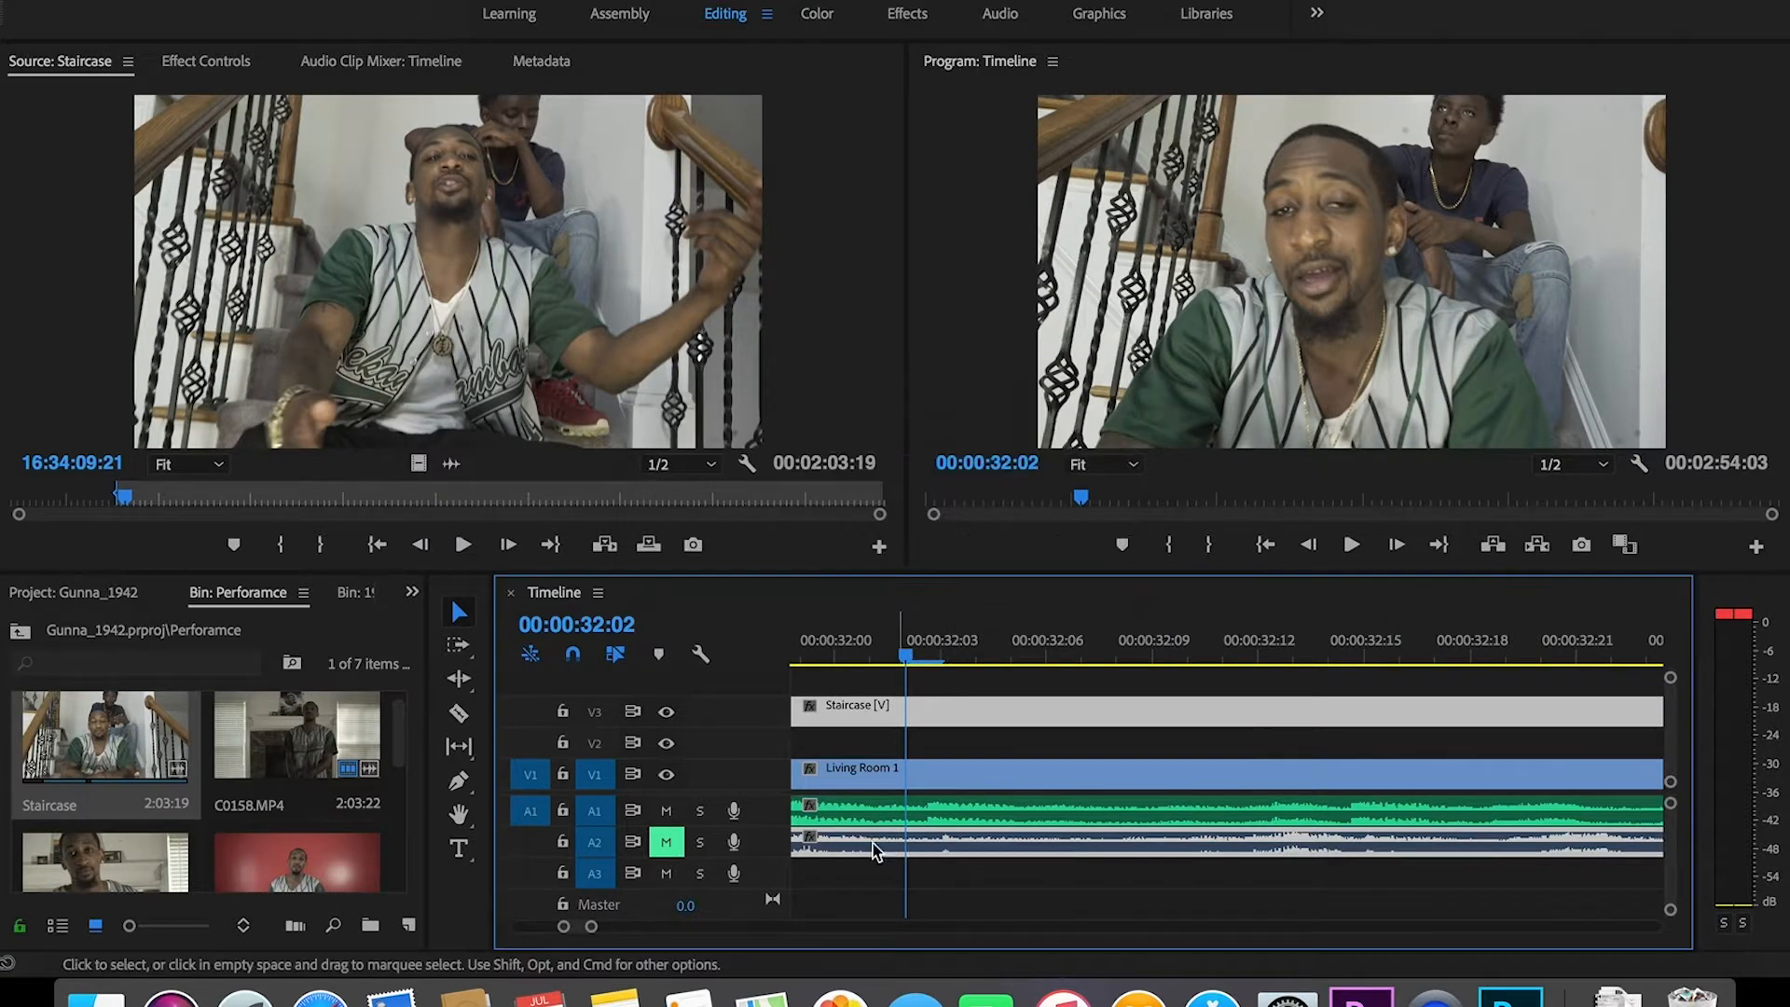
Step: Unlink Staircase from its audio, save, and move the video down from V3 to V2
{"action": "right_click", "coordinate": [918, 851]}
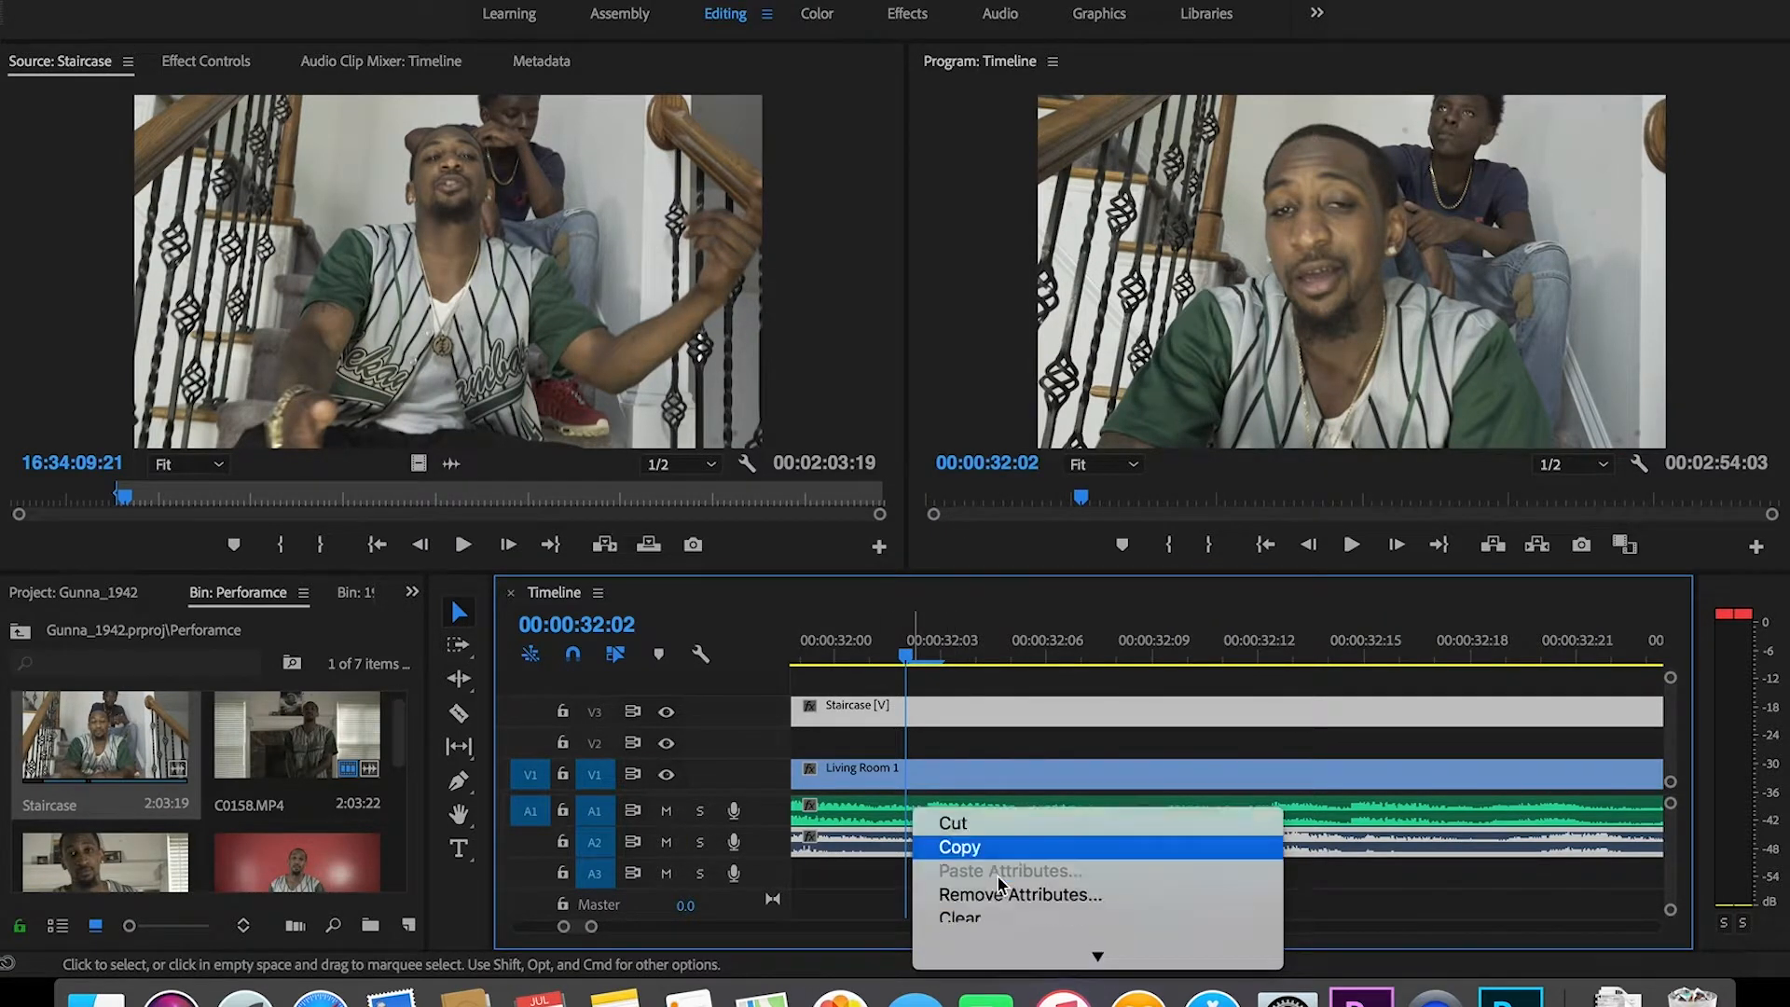
{"action": "left_click", "coordinate": [997, 879]}
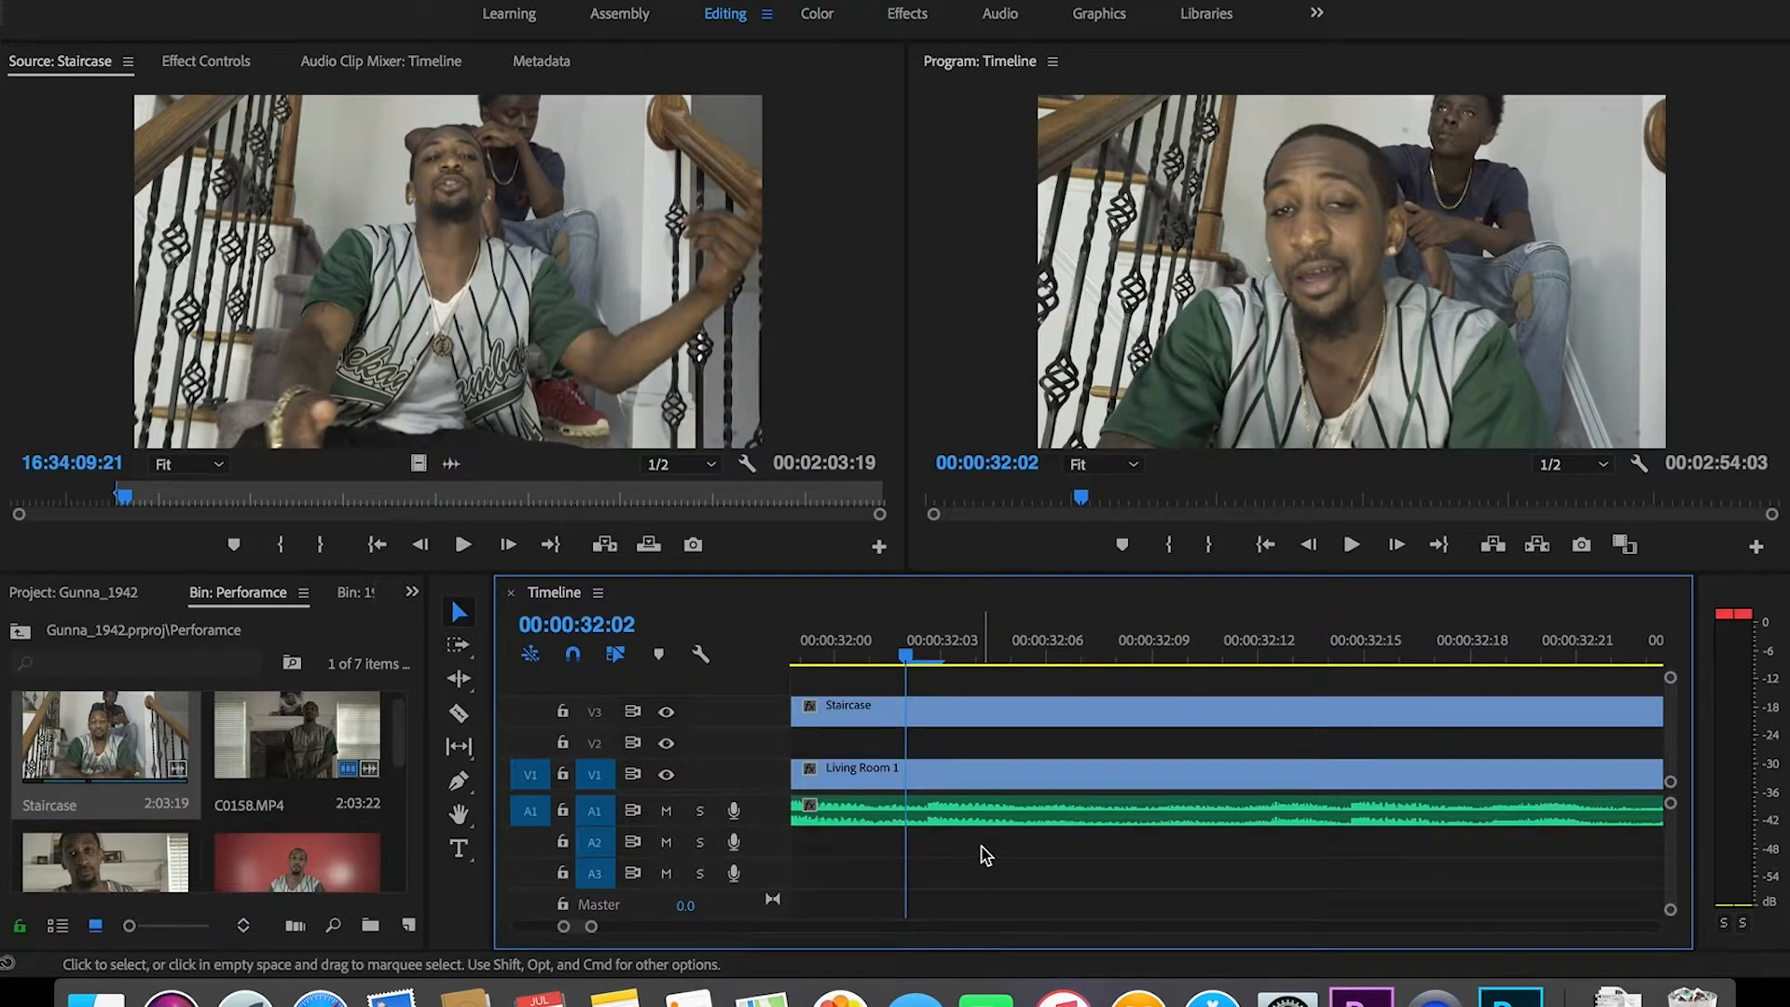
{"action": "key", "text": "super+s"}
{"action": "left_click_drag", "start_coordinate": [880, 703], "coordinate": [886, 739]}
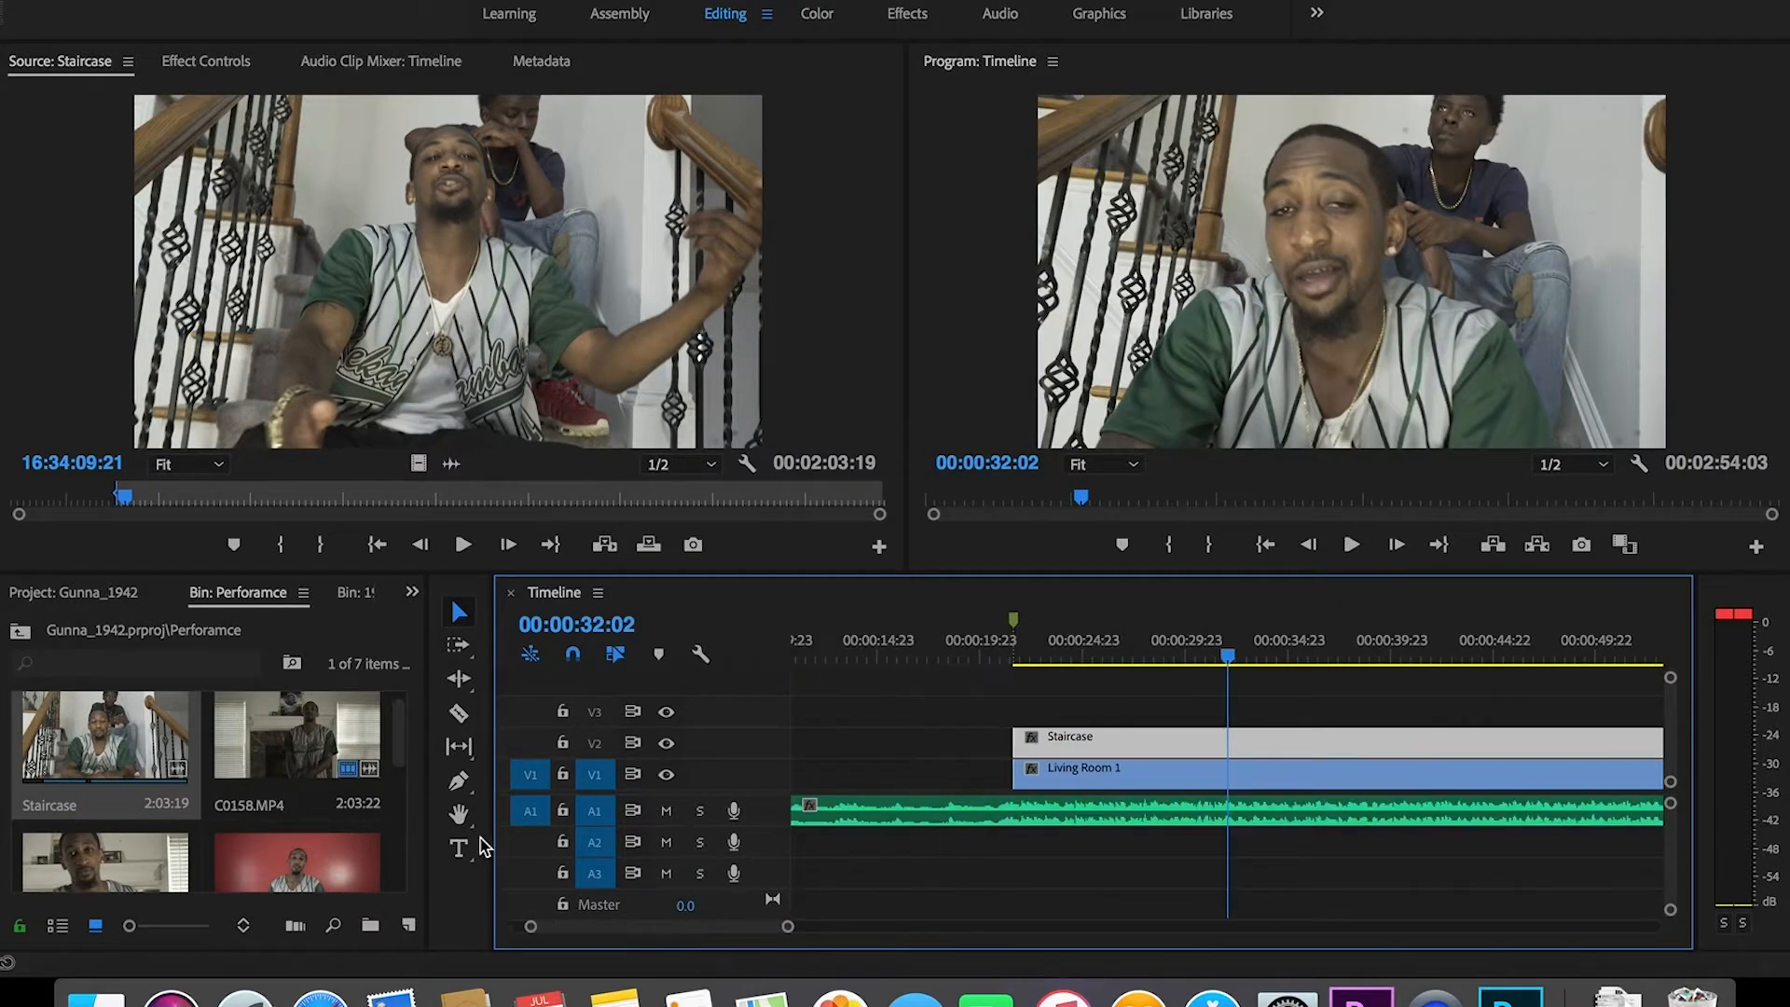
Step: Preview C0158 and C0159 in the bin, then rename C0159.MP4 to 'LV CU'
{"action": "left_click", "coordinate": [401, 758]}
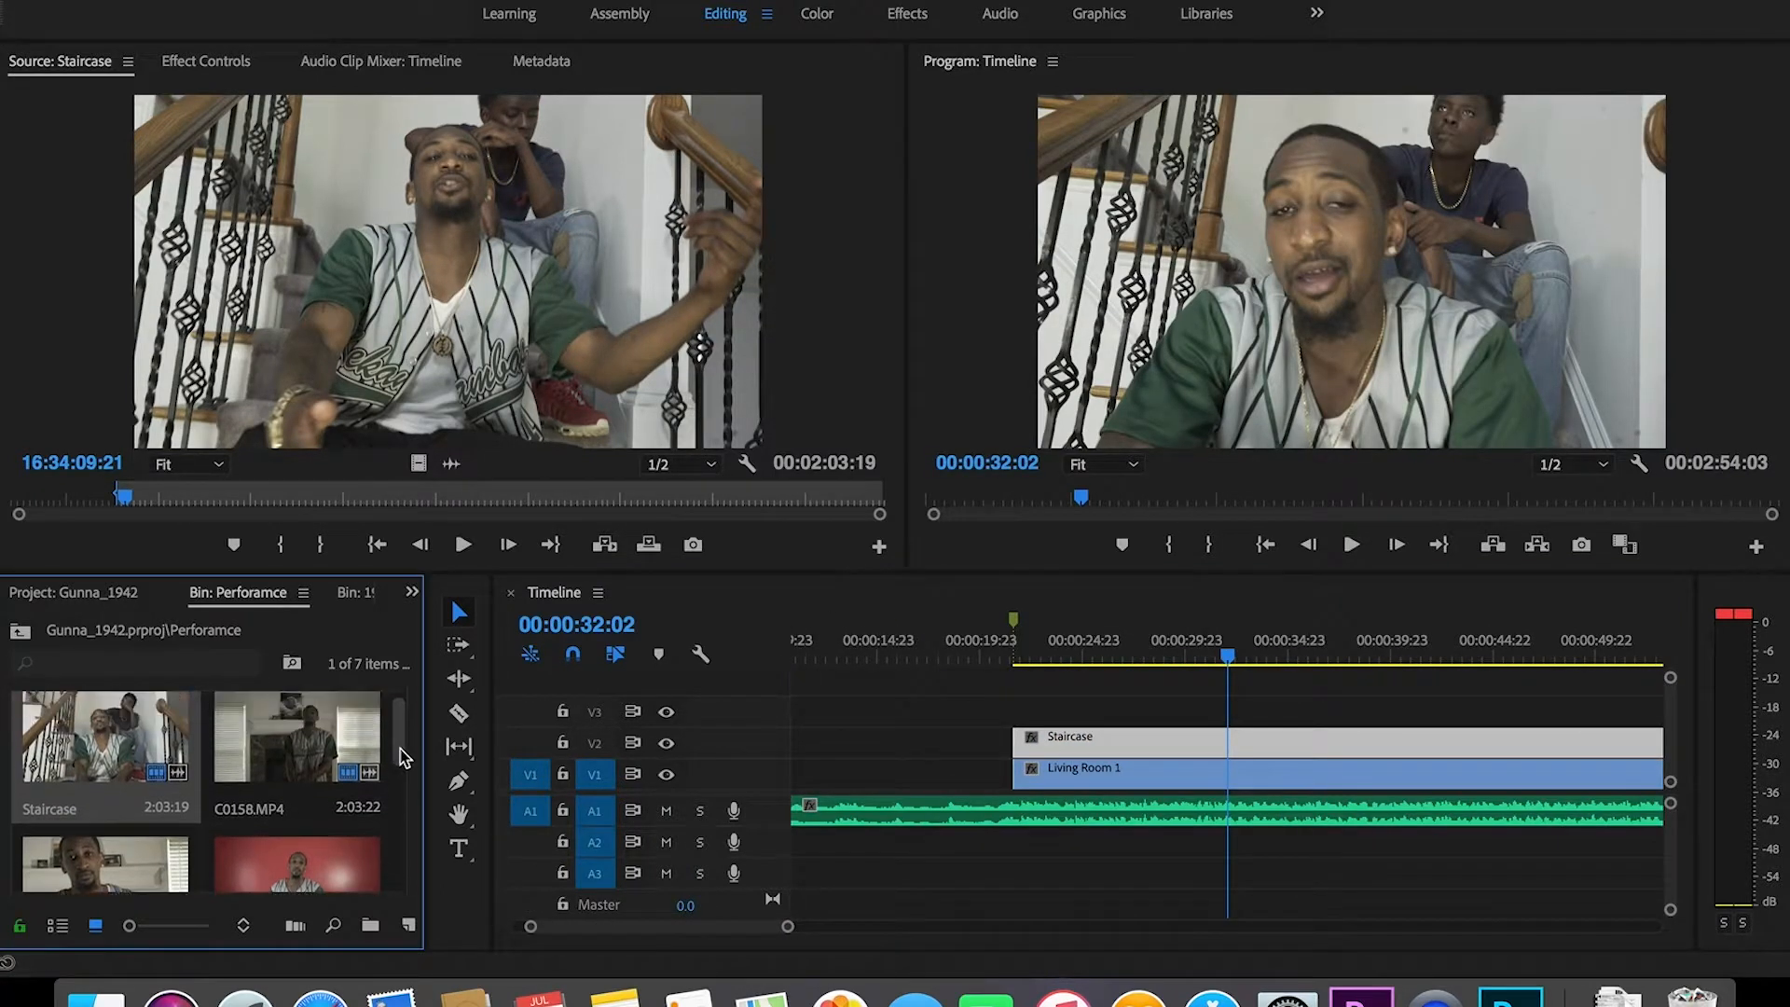
{"action": "double_click", "coordinate": [284, 761]}
{"action": "scroll", "coordinate": [280, 793], "scroll_direction": "down", "scroll_amount": 2}
{"action": "double_click", "coordinate": [105, 843]}
{"action": "left_click", "coordinate": [364, 548]}
{"action": "scroll", "coordinate": [103, 820], "scroll_direction": "down", "scroll_amount": 3}
{"action": "left_click", "coordinate": [72, 799]}
{"action": "type", "text": "LV CU"}
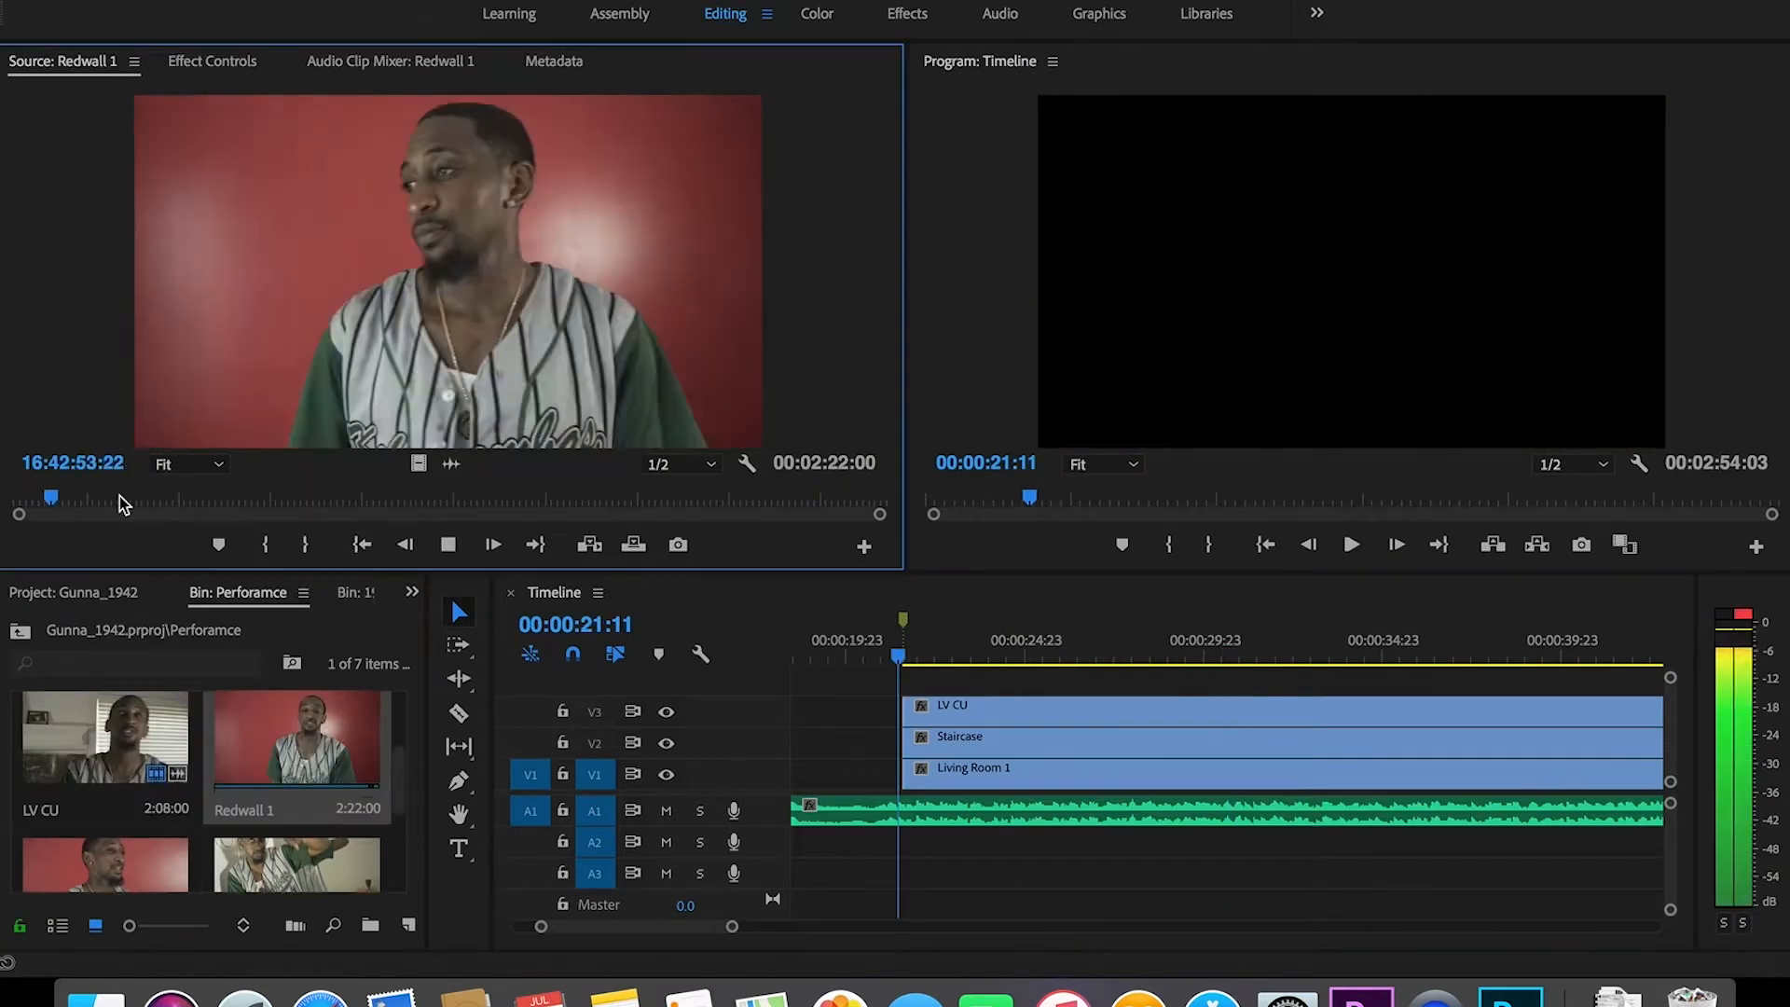
Step: Place Redwall 1 on V4 above LV CU, add the redwall2 clip, and mute A2 audio
{"action": "left_click_drag", "start_coordinate": [447, 280], "coordinate": [1019, 724]}
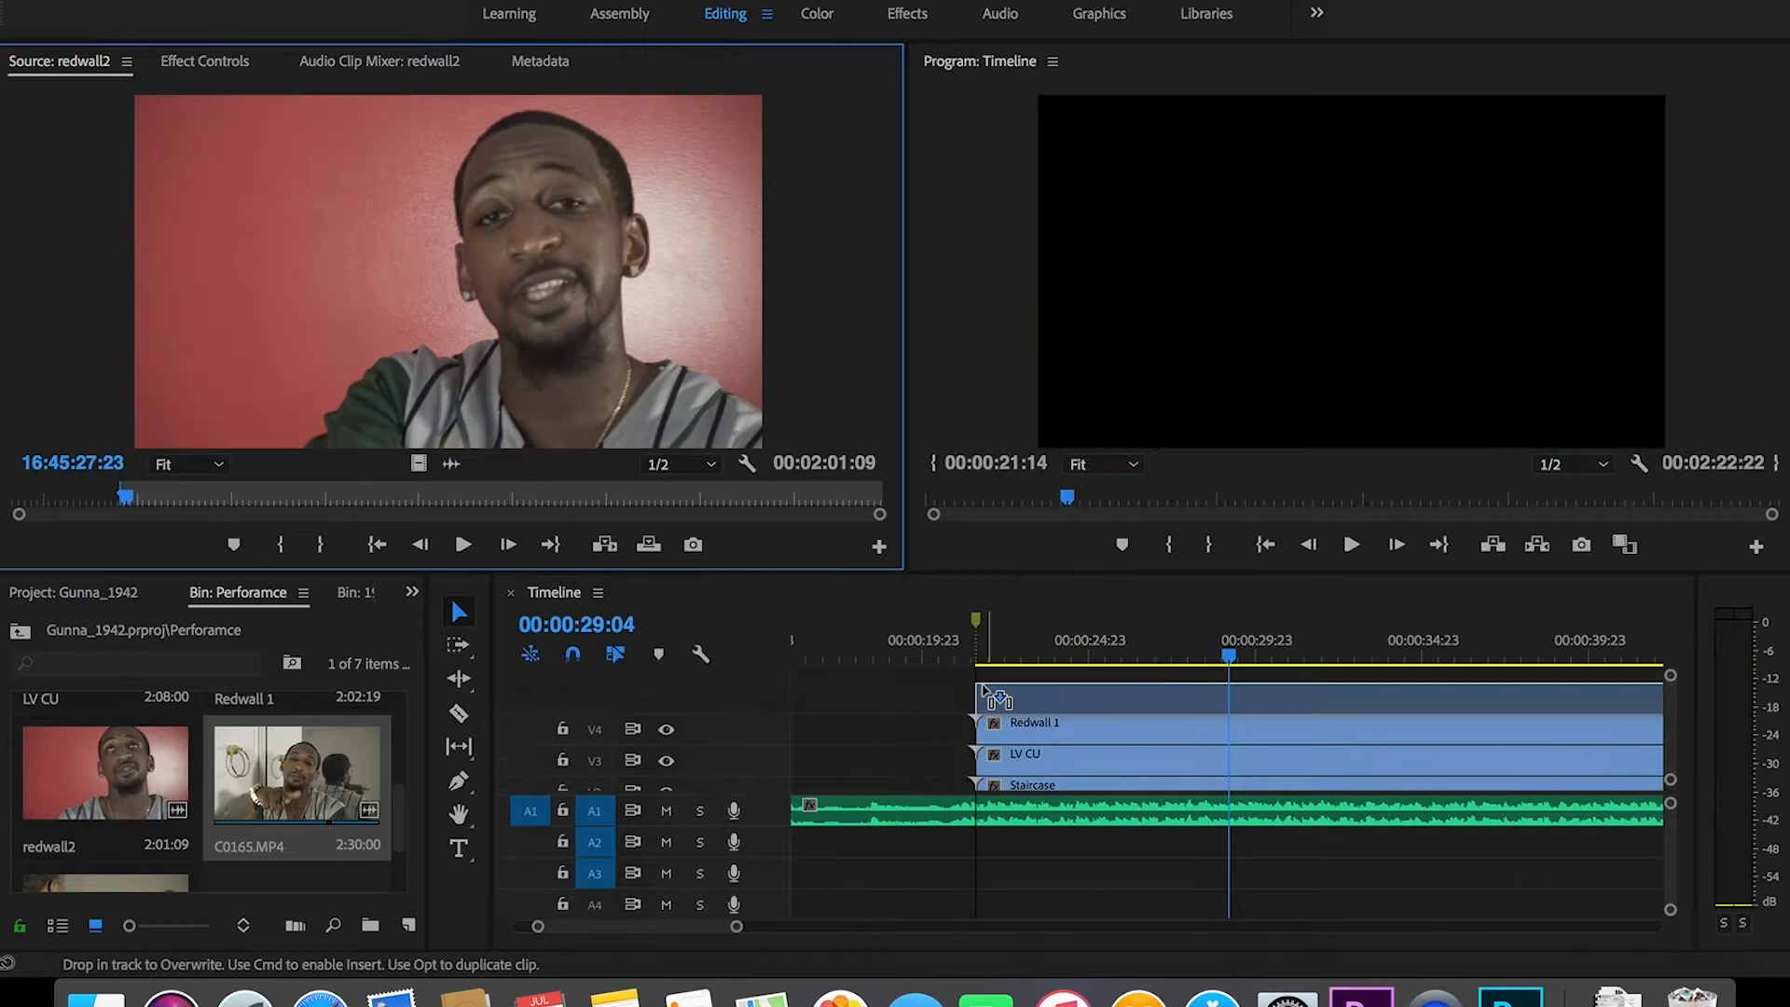
{"action": "left_click_drag", "start_coordinate": [1184, 737], "coordinate": [1179, 887]}
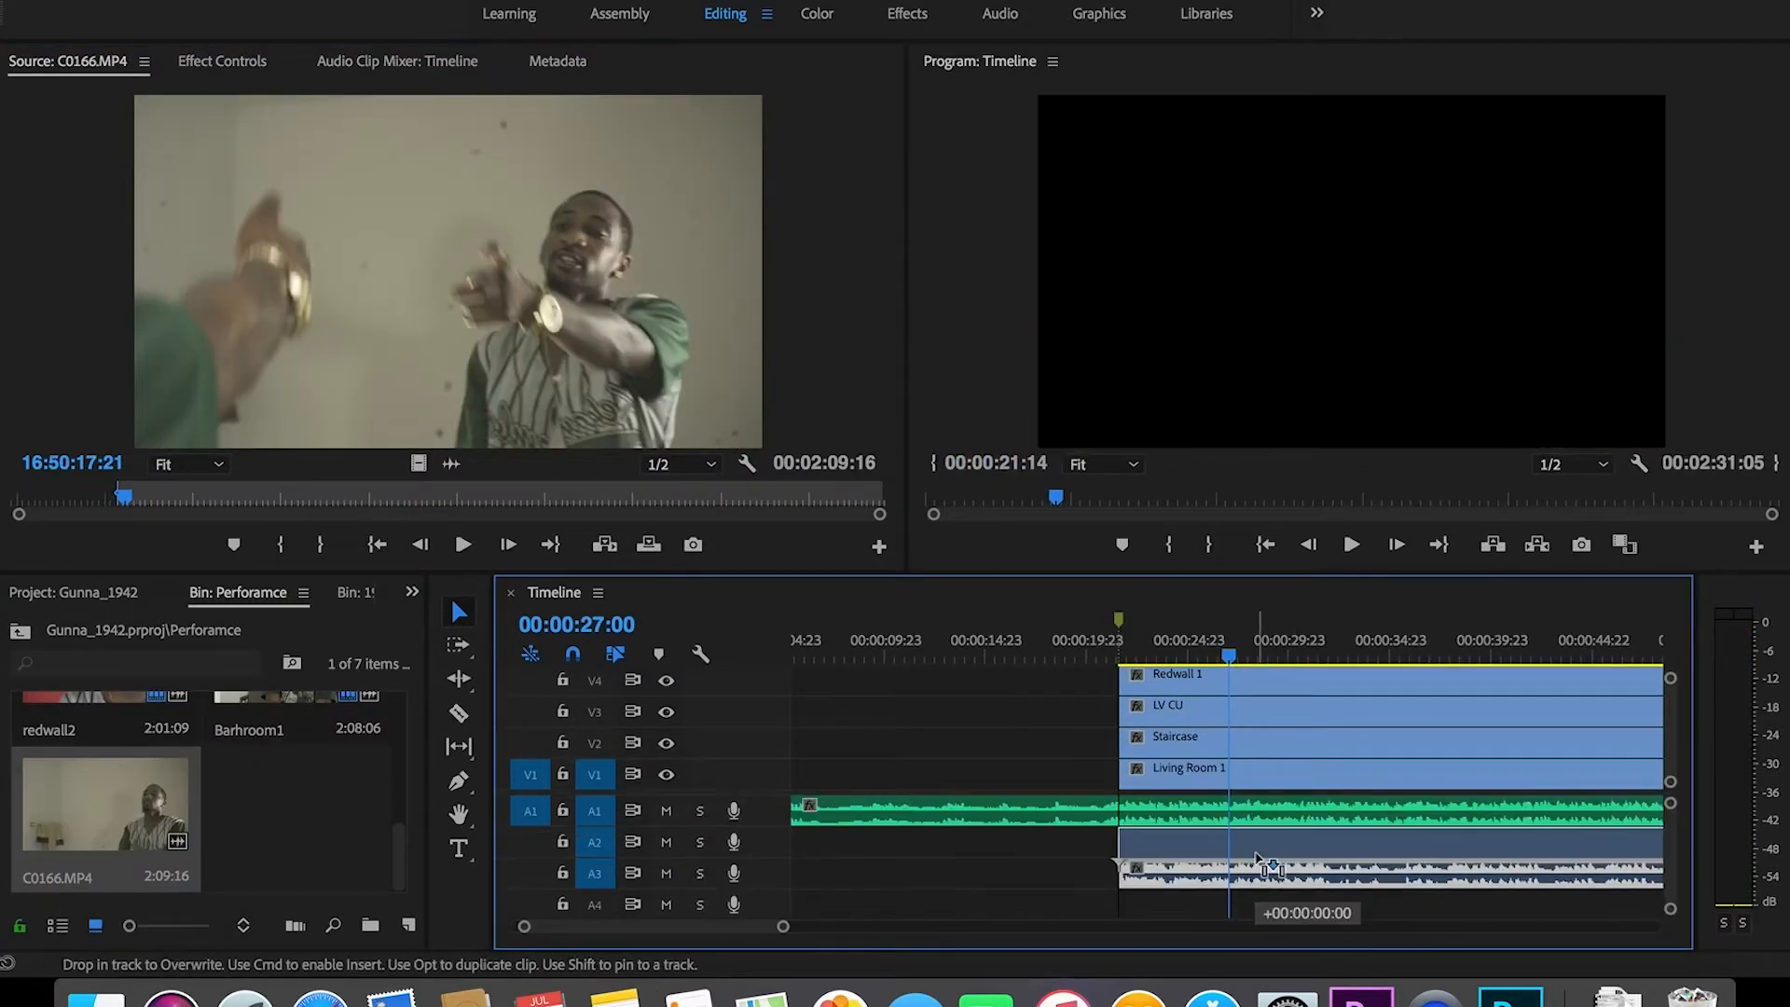
{"action": "left_click", "coordinate": [668, 843]}
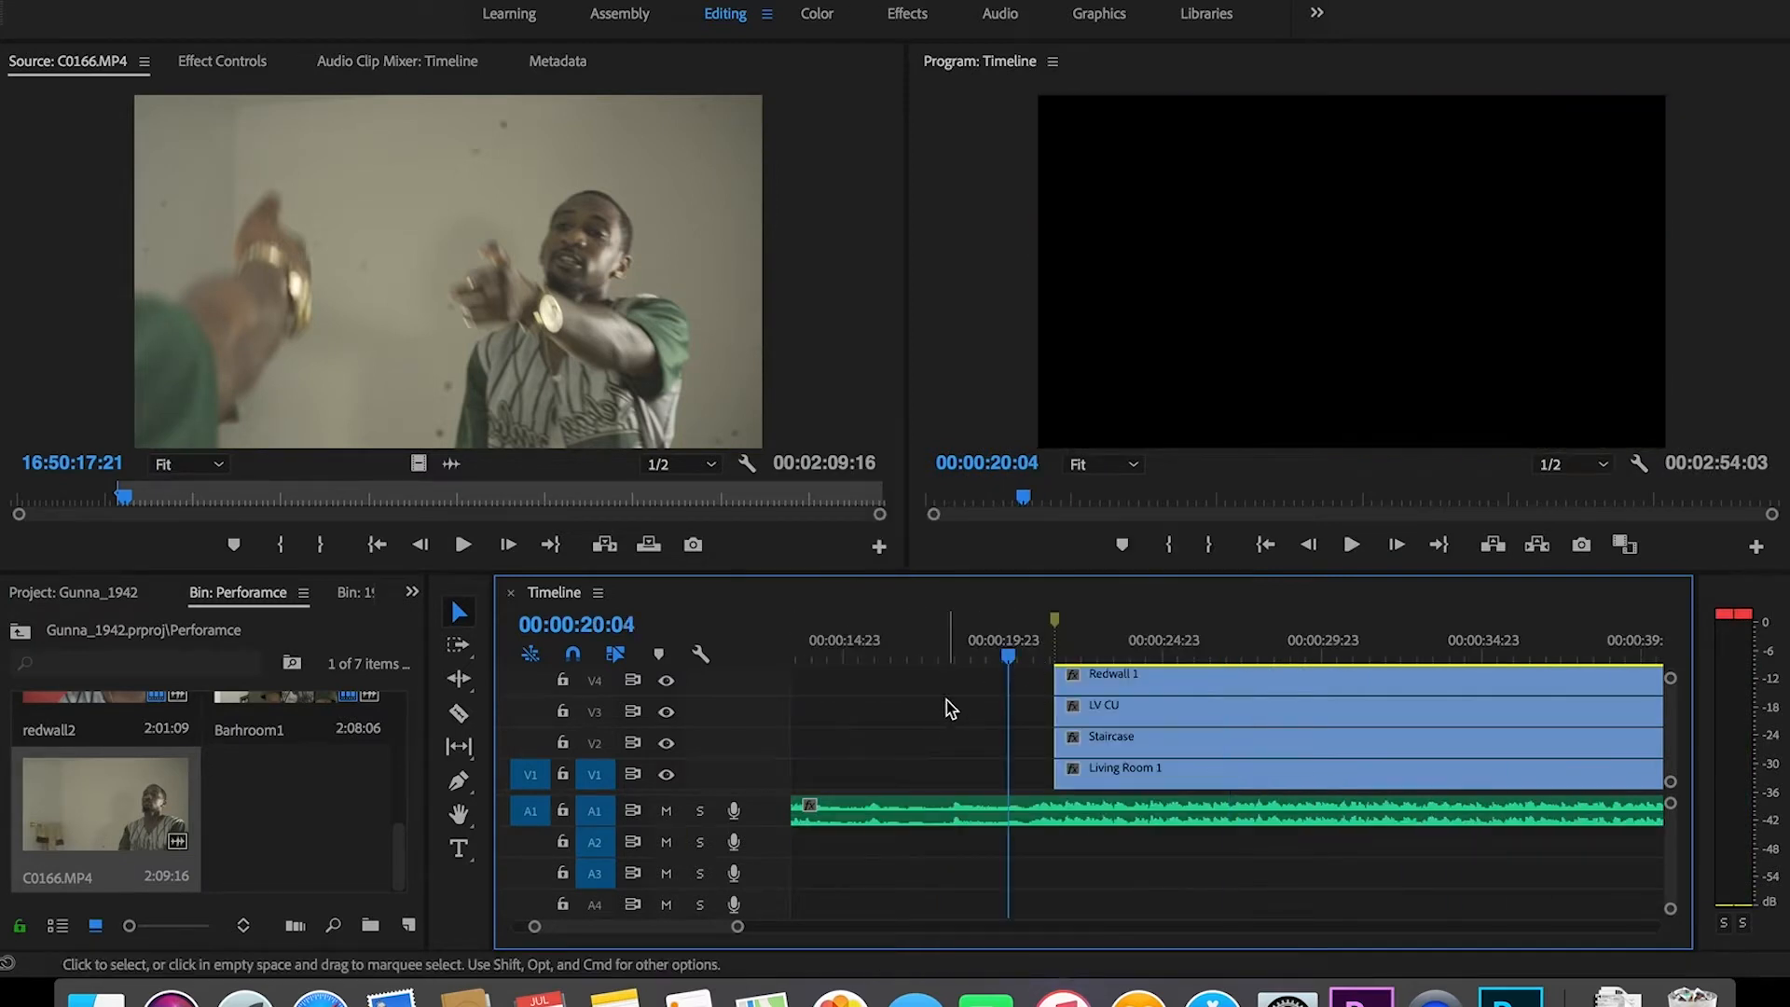
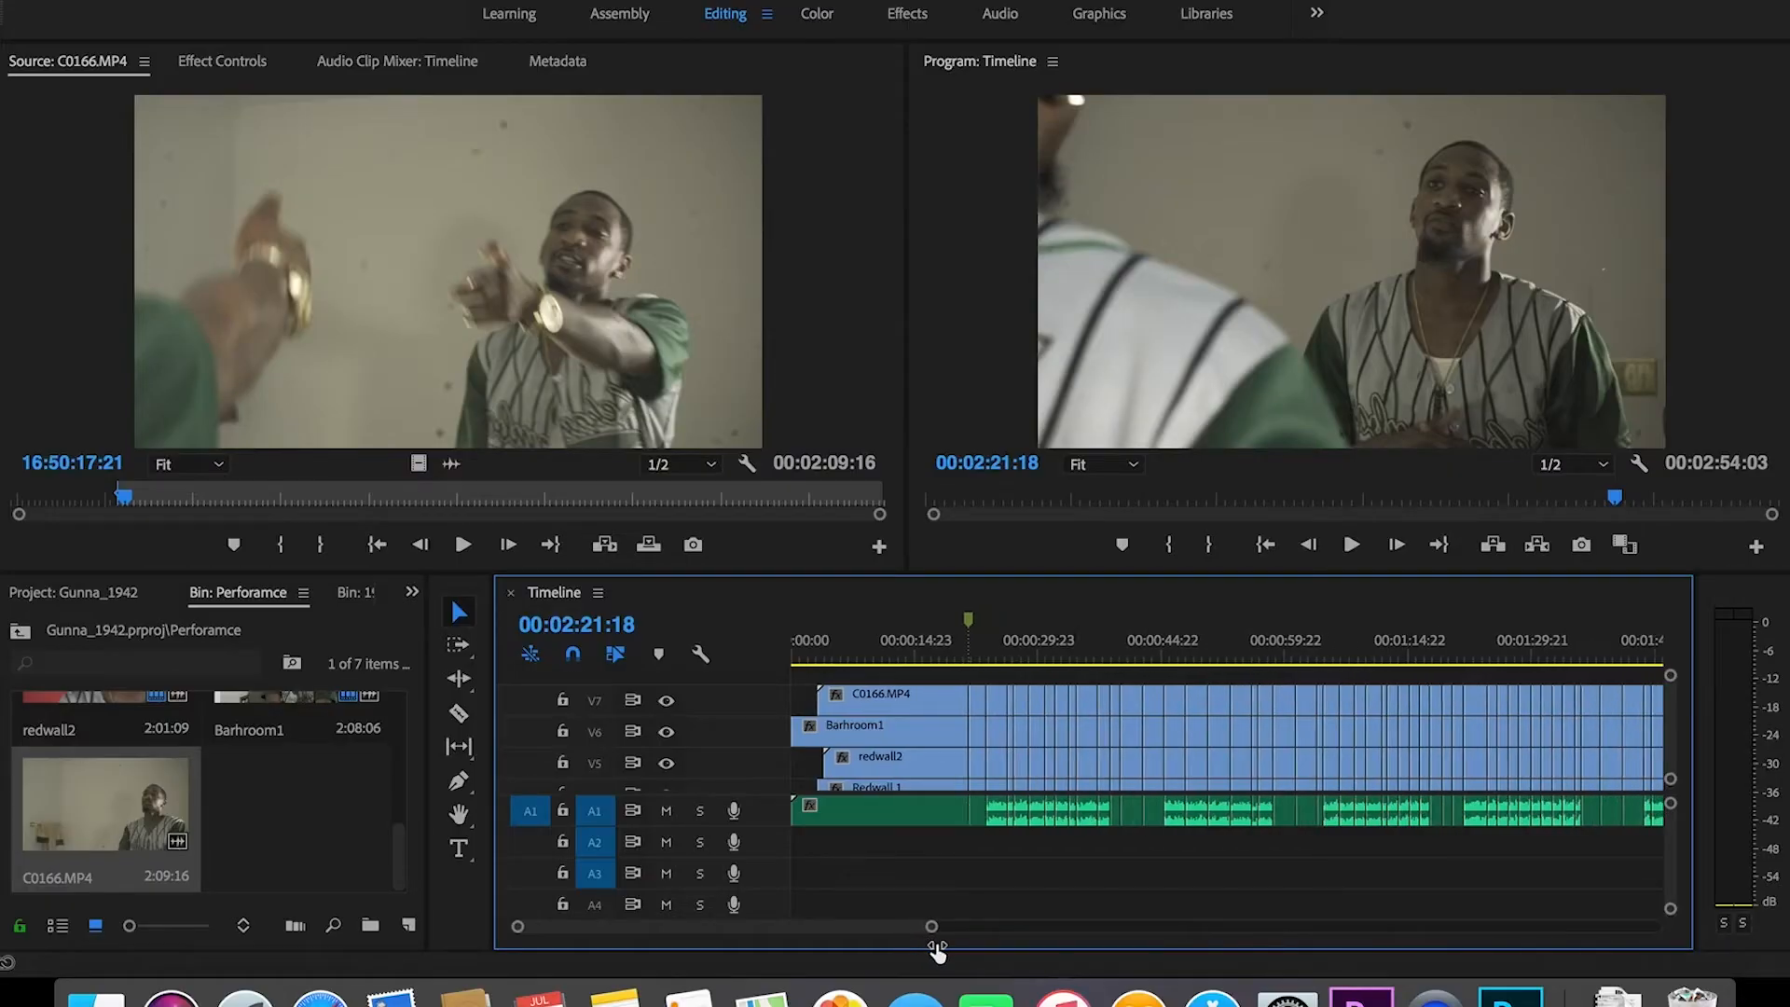
Step: Zoom the timeline out and delete the old audio clips on track A1
{"action": "left_click_drag", "start_coordinate": [935, 948], "coordinate": [1028, 970]}
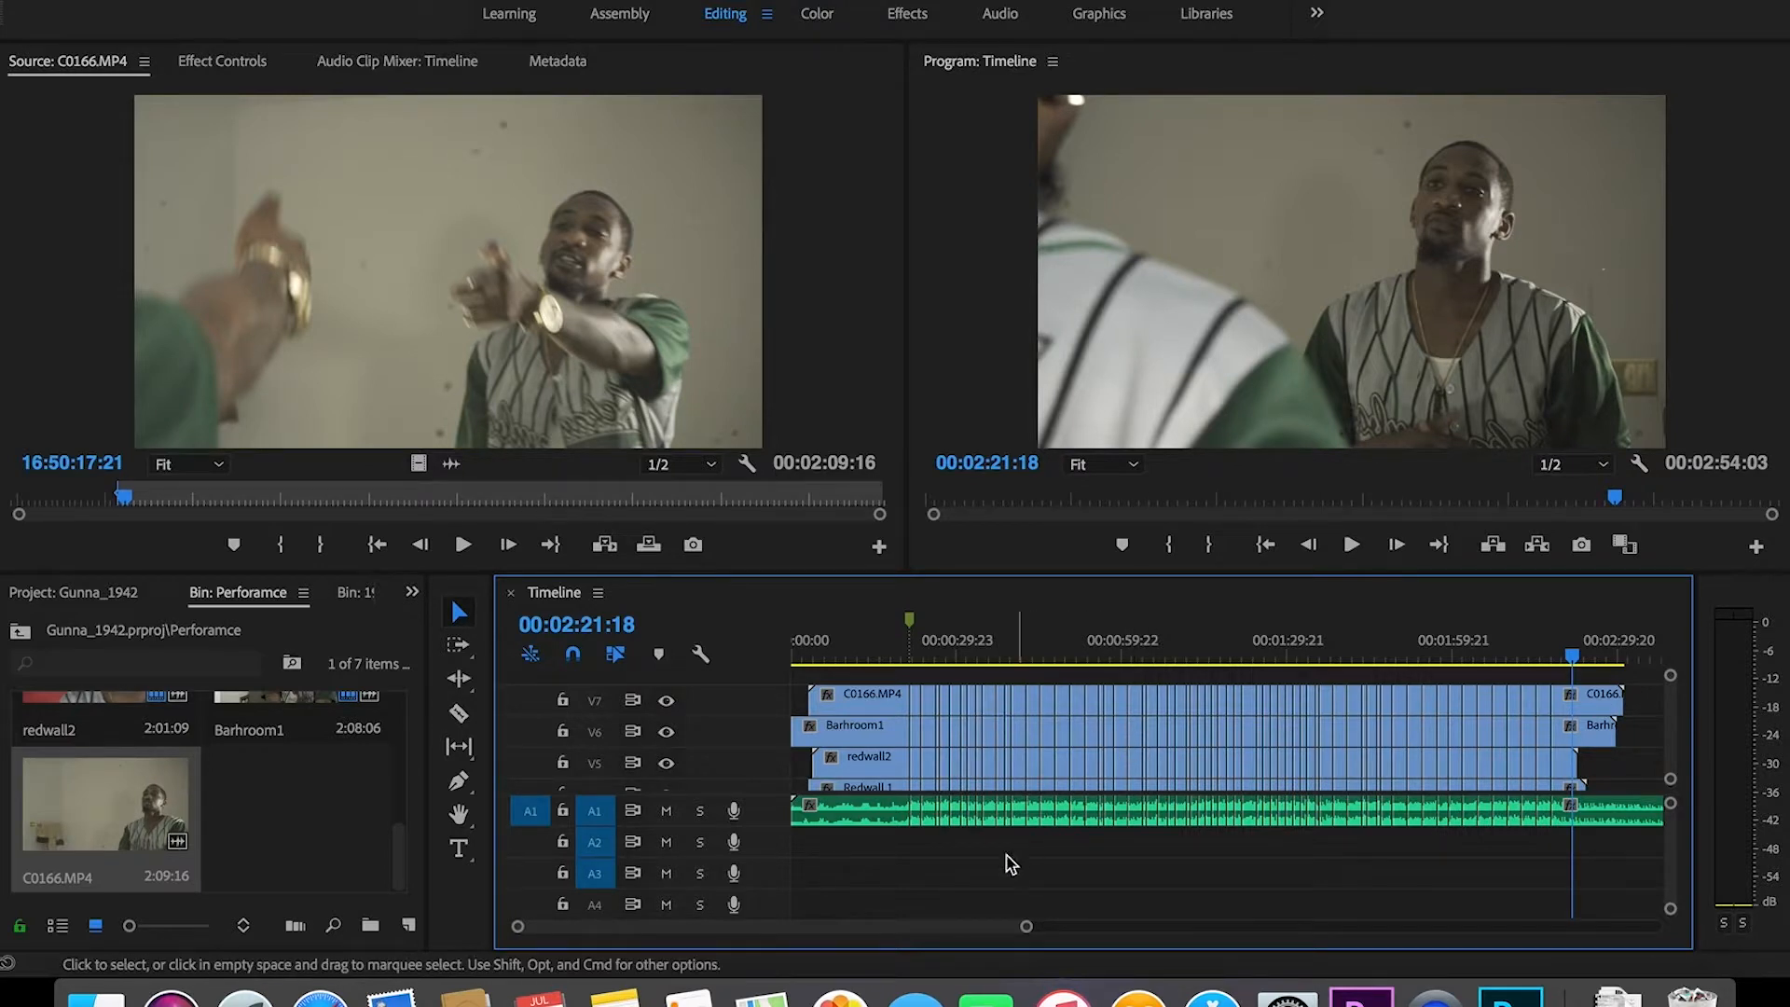
{"action": "left_click_drag", "start_coordinate": [1027, 926], "coordinate": [1047, 936]}
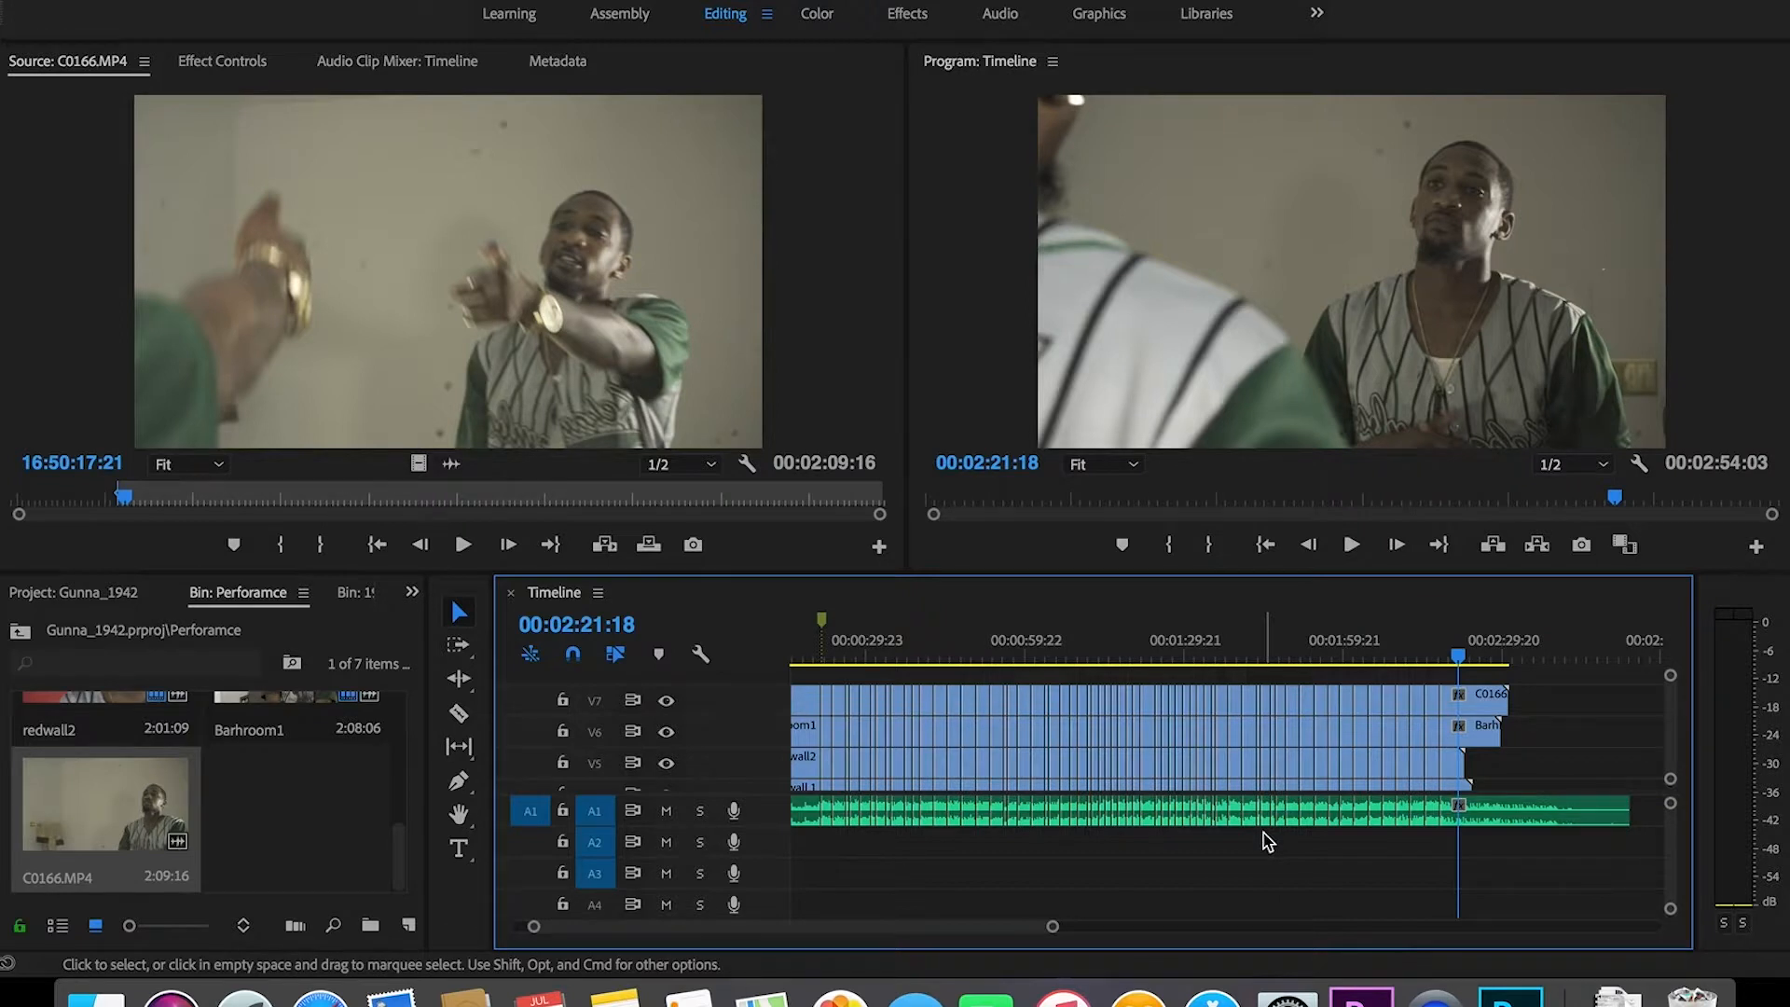
{"action": "left_click_drag", "start_coordinate": [813, 844], "coordinate": [1499, 826]}
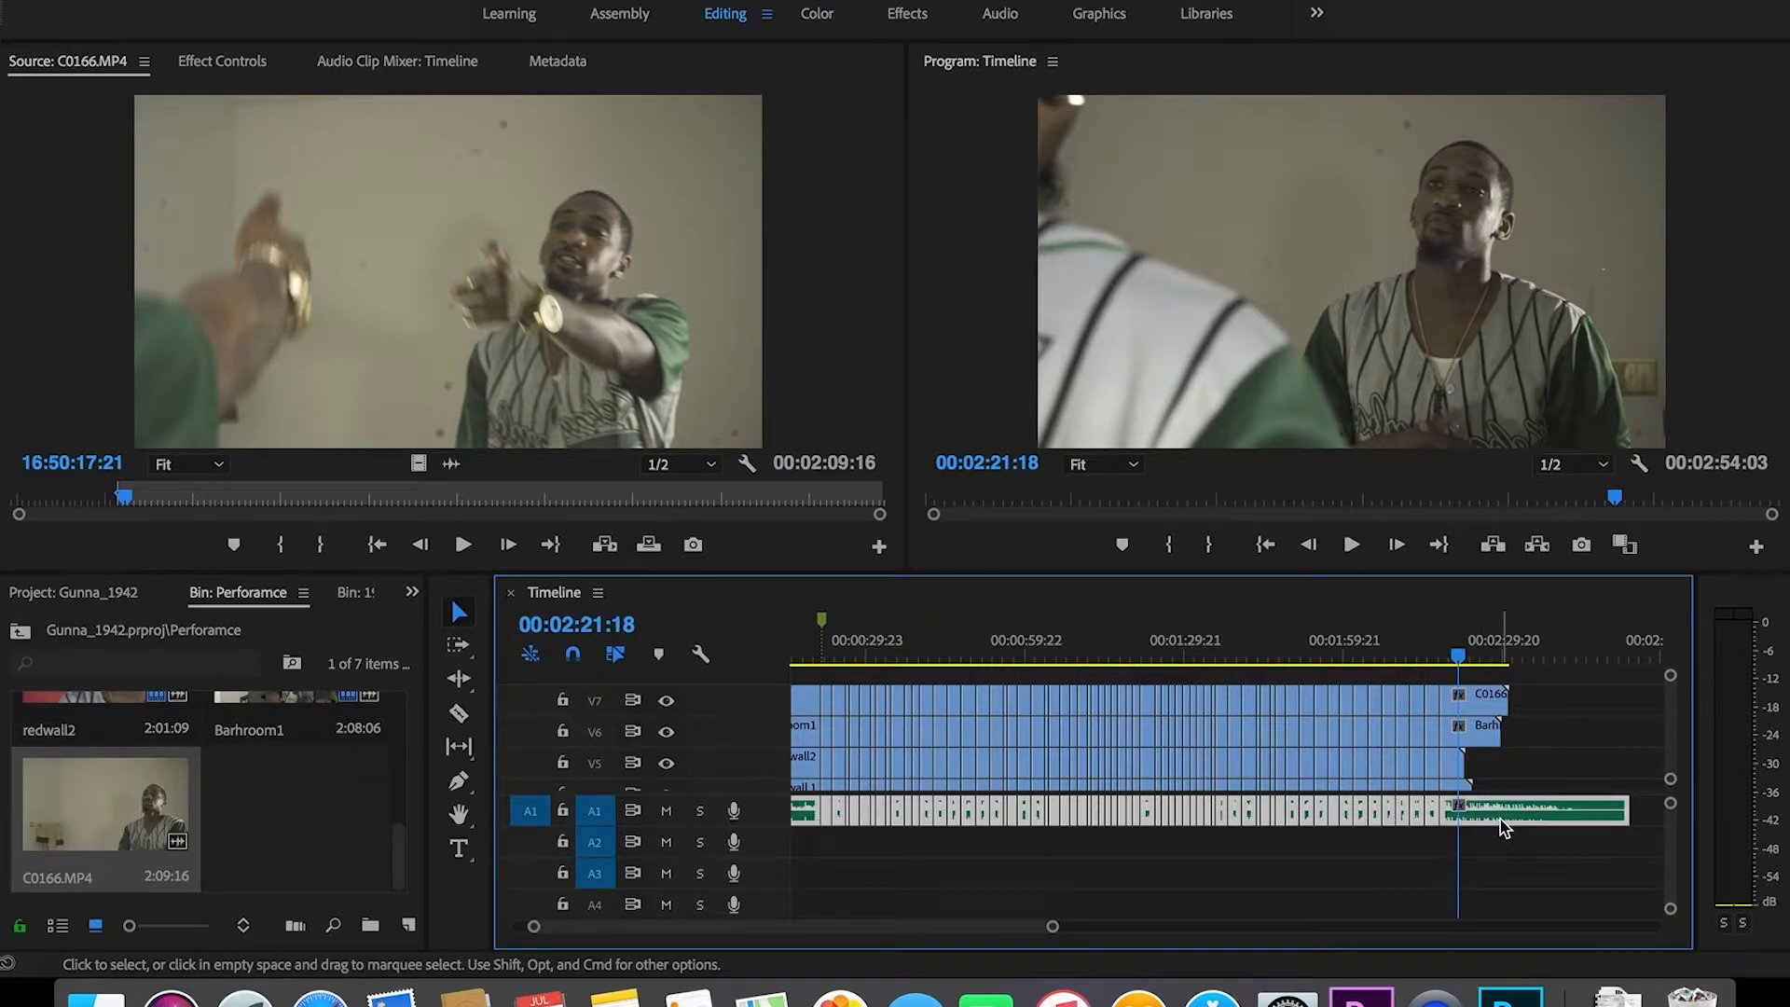
{"action": "key", "text": "Delete"}
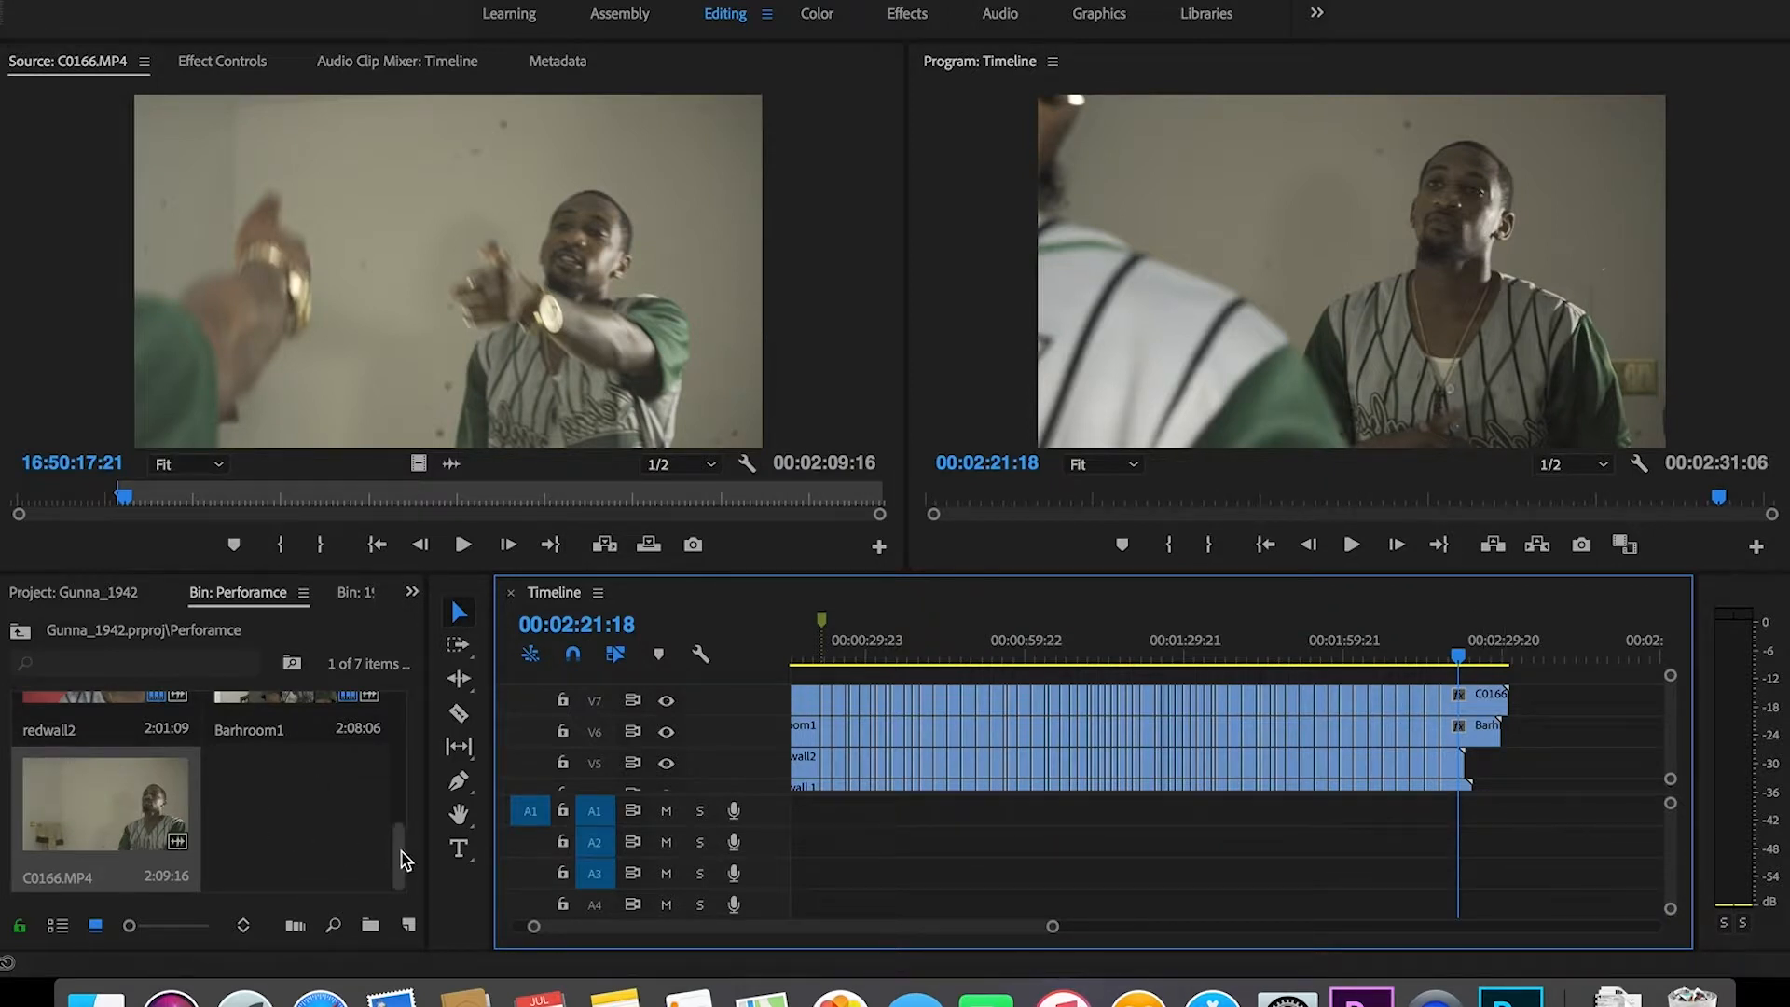
Step: Lay the 1942 song from the 1942 bin across A1 and play from about 20 seconds
{"action": "left_click_drag", "start_coordinate": [403, 860], "coordinate": [424, 709]}
{"action": "left_click", "coordinate": [74, 593]}
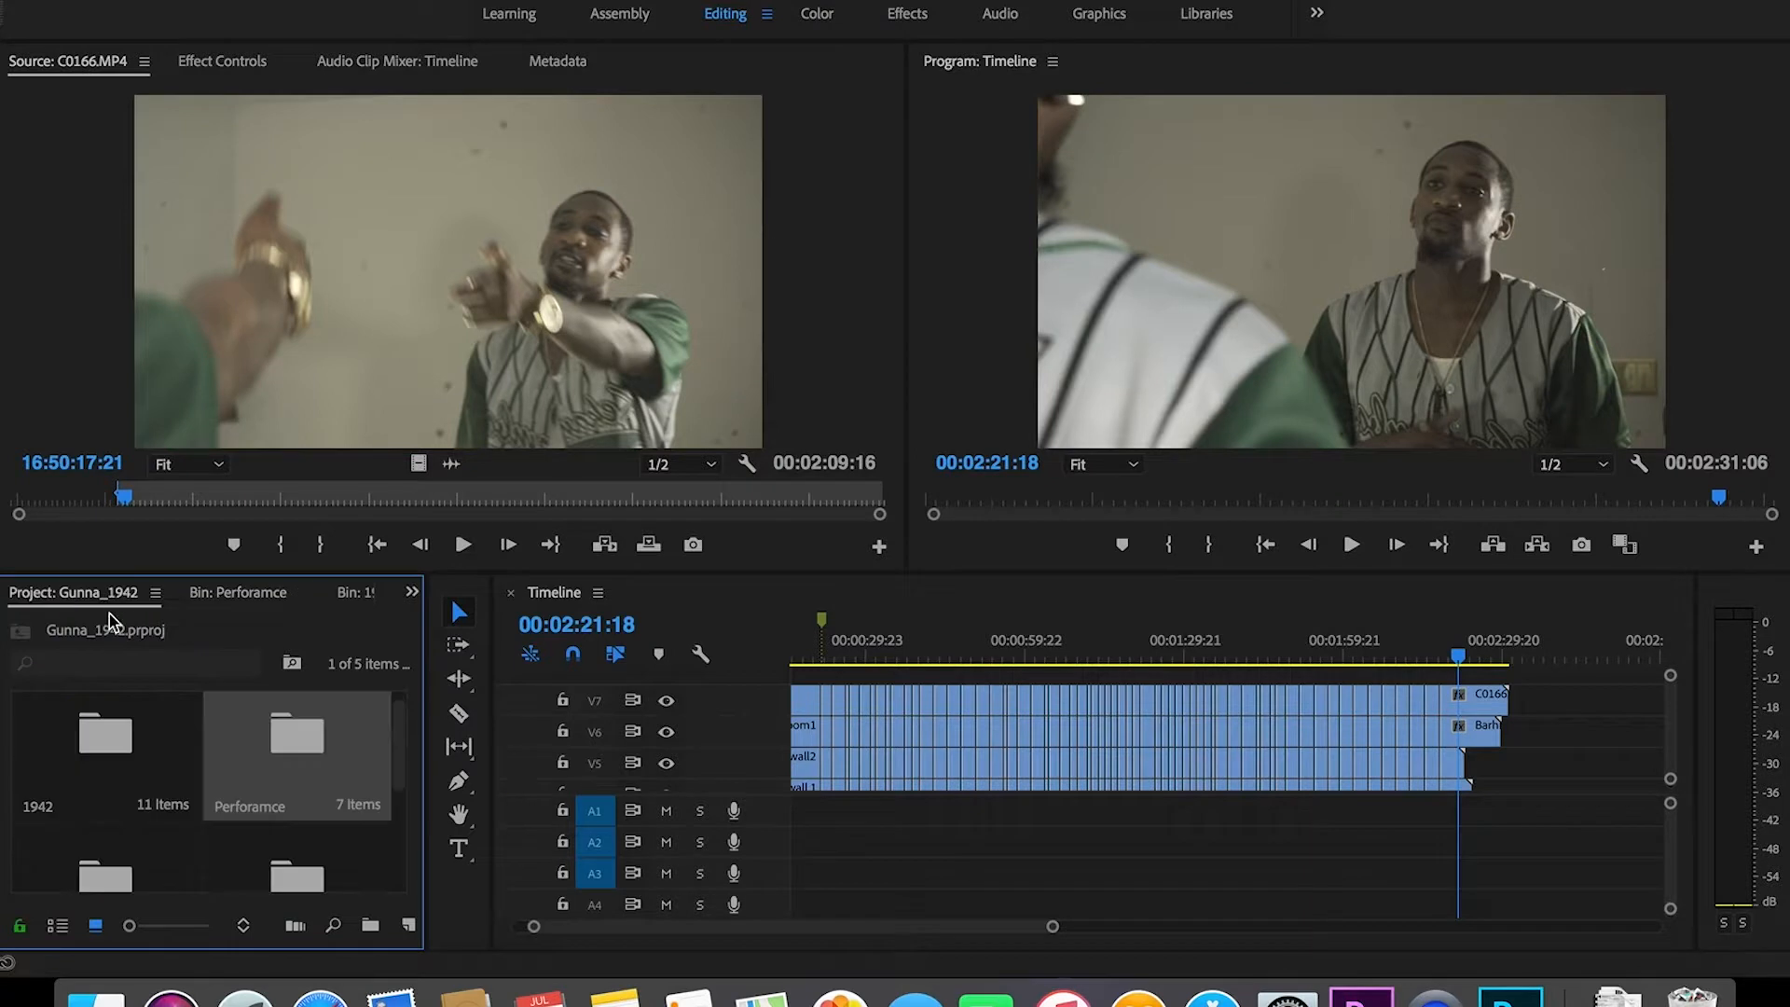
{"action": "double_click", "coordinate": [93, 760]}
{"action": "left_click_drag", "start_coordinate": [101, 774], "coordinate": [751, 816]}
{"action": "left_click_drag", "start_coordinate": [106, 771], "coordinate": [792, 822]}
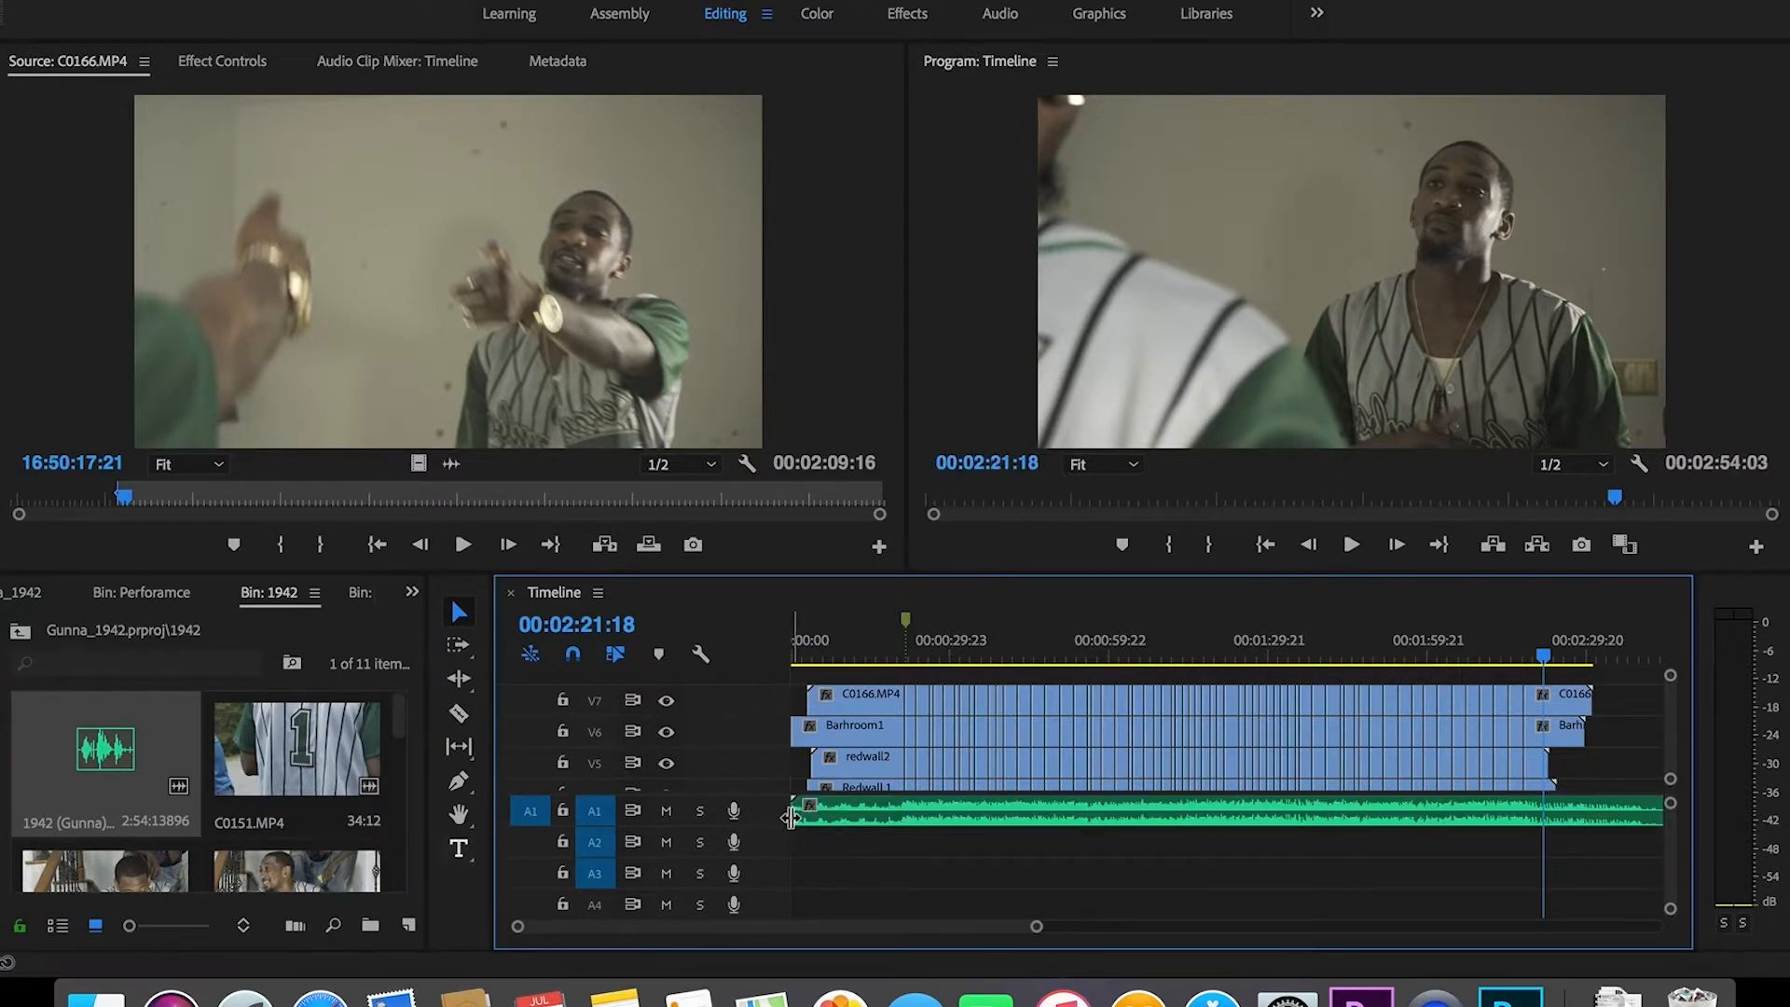
{"action": "left_click", "coordinate": [905, 657]}
{"action": "key", "text": "space"}
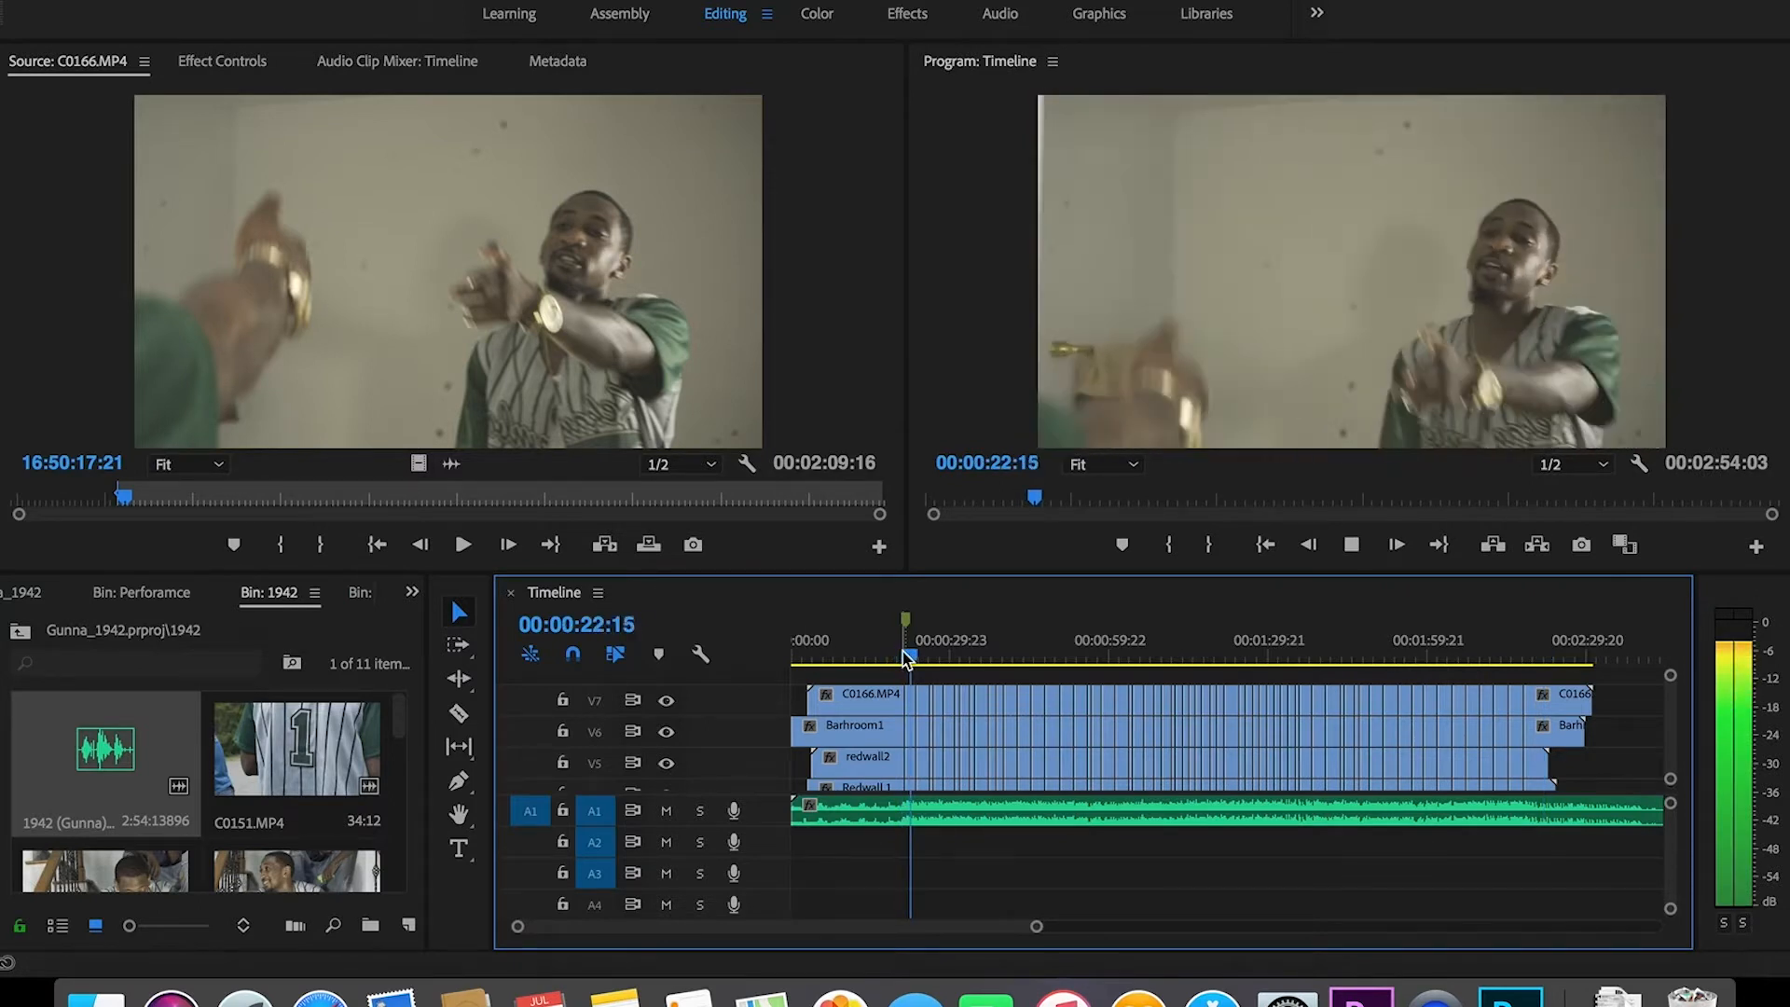
Step: Save, zoom in, and delete the V7 and V6 clip pieces near 00:00:21
{"action": "key", "text": "space"}
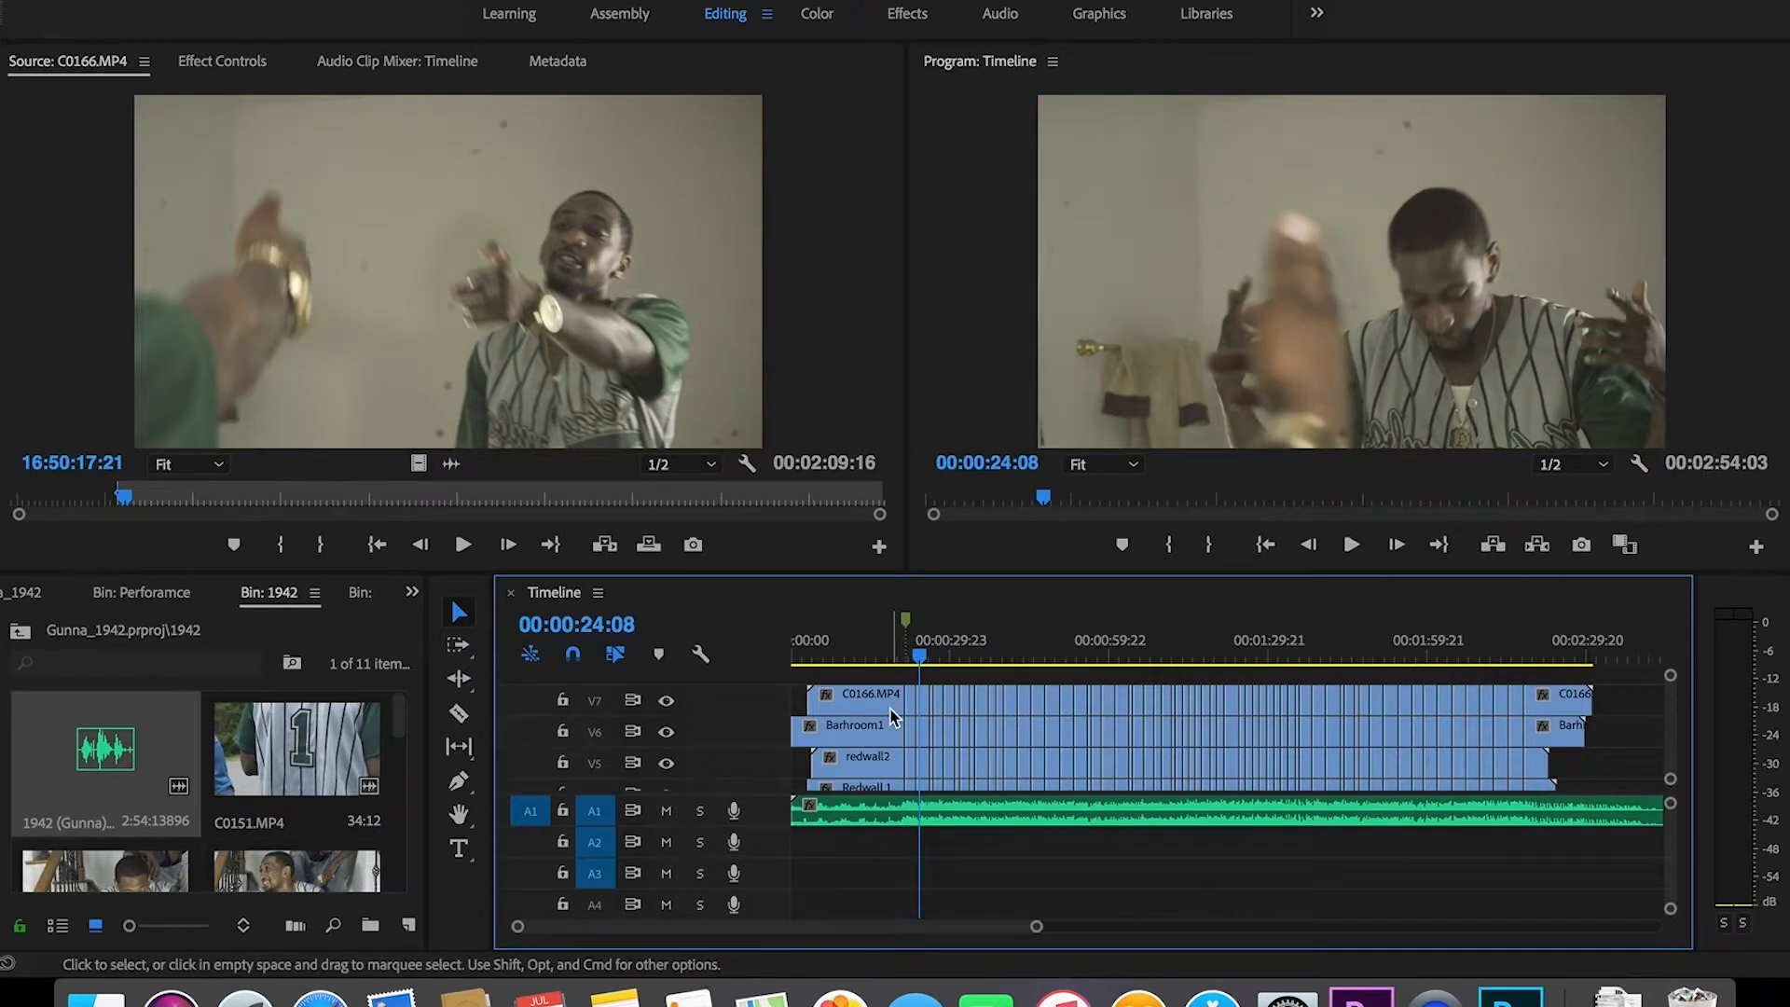
{"action": "key", "text": "super+s"}
{"action": "left_click_drag", "start_coordinate": [1035, 925], "coordinate": [787, 932]}
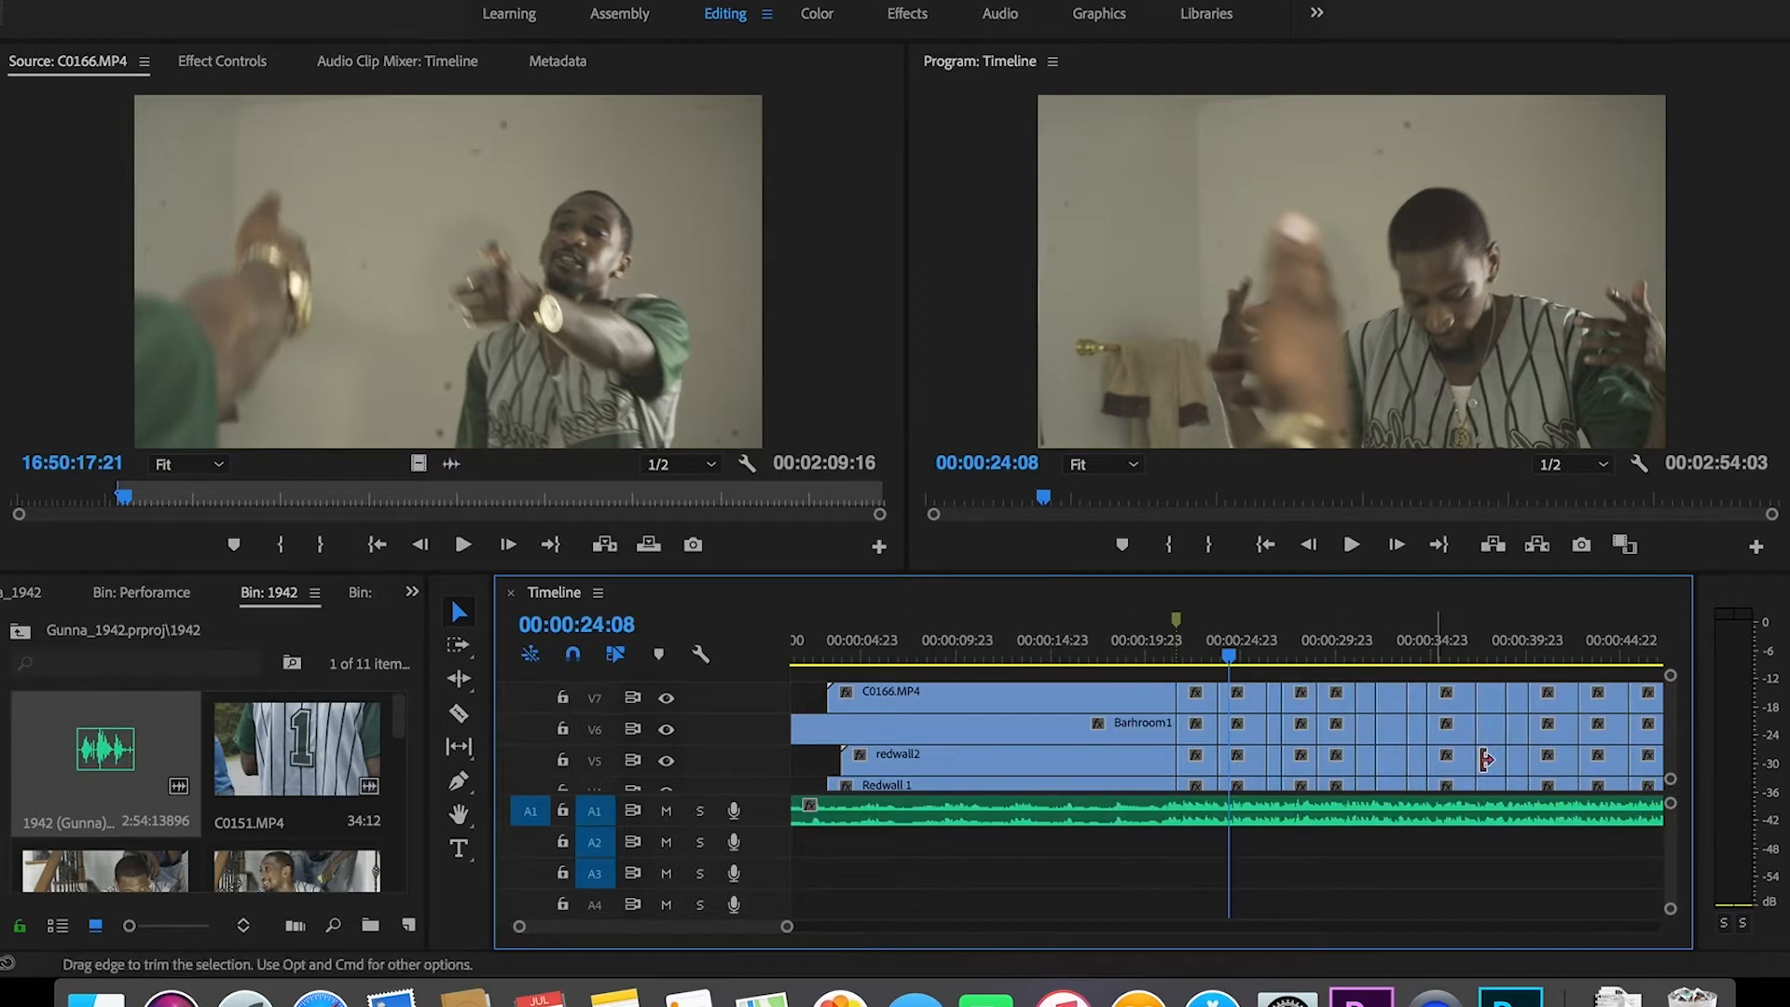
{"action": "left_click_drag", "start_coordinate": [1671, 731], "coordinate": [1667, 717]}
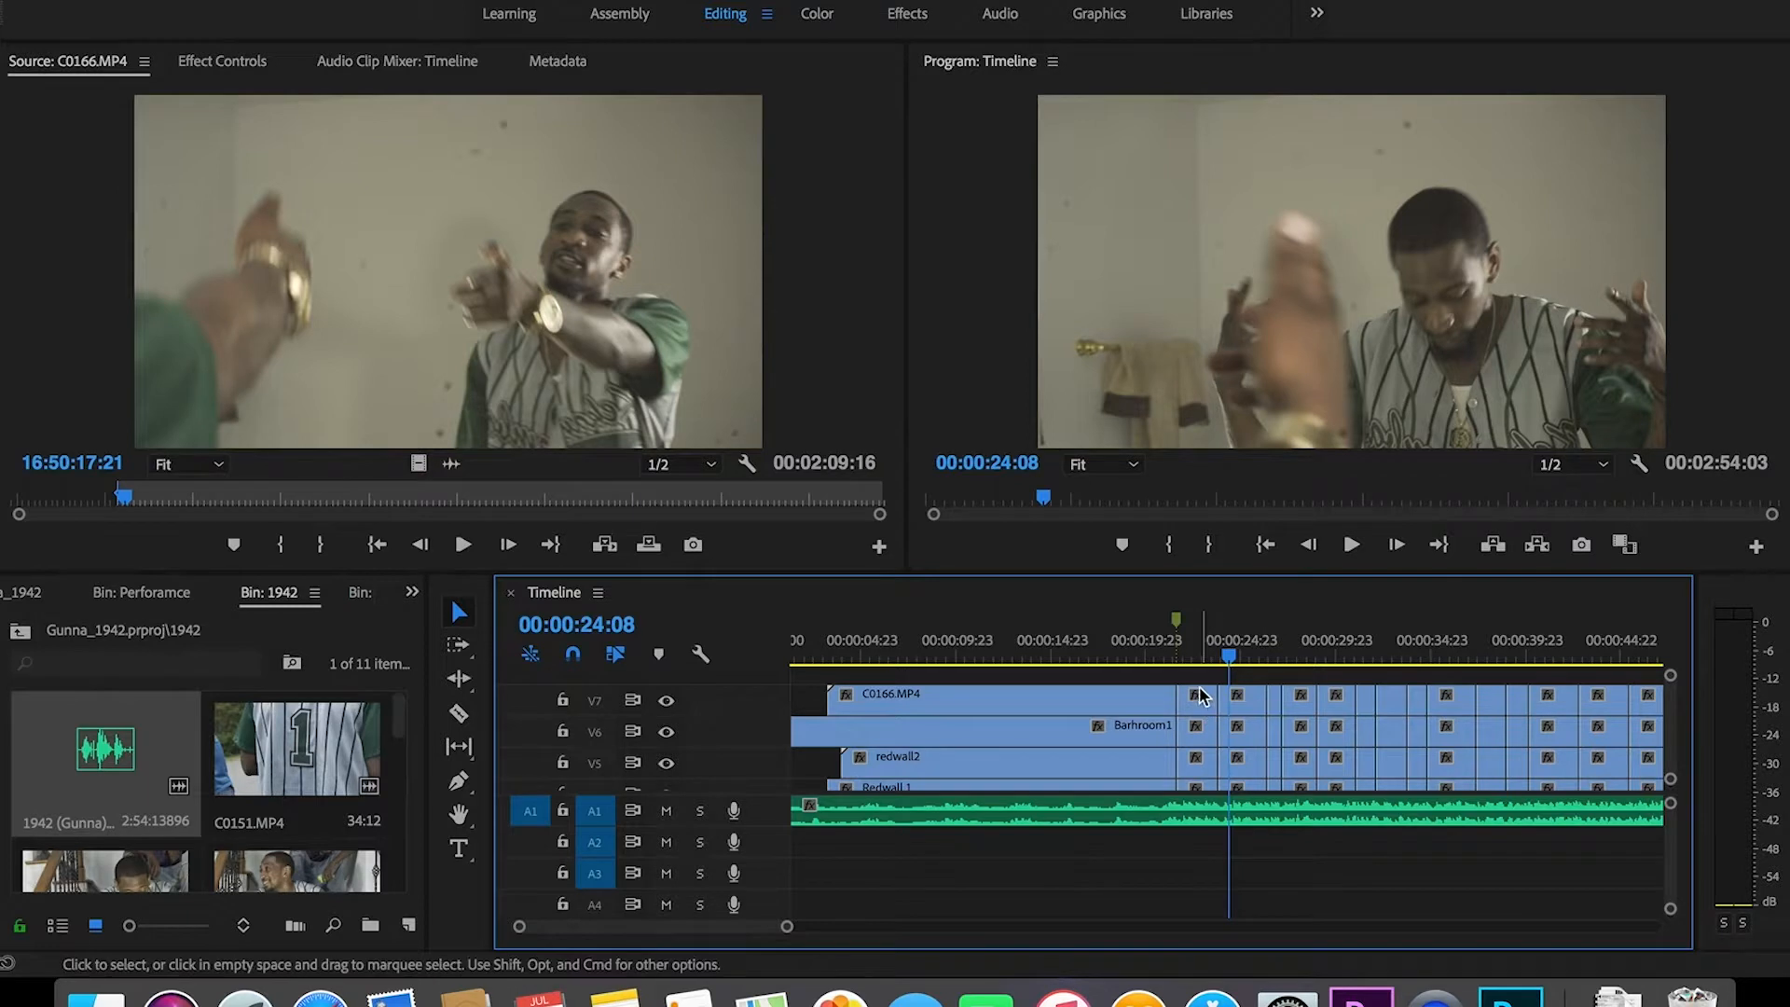
{"action": "left_click_drag", "start_coordinate": [1199, 675], "coordinate": [1254, 800]}
{"action": "key", "text": "Delete"}
{"action": "key", "text": "Delete"}
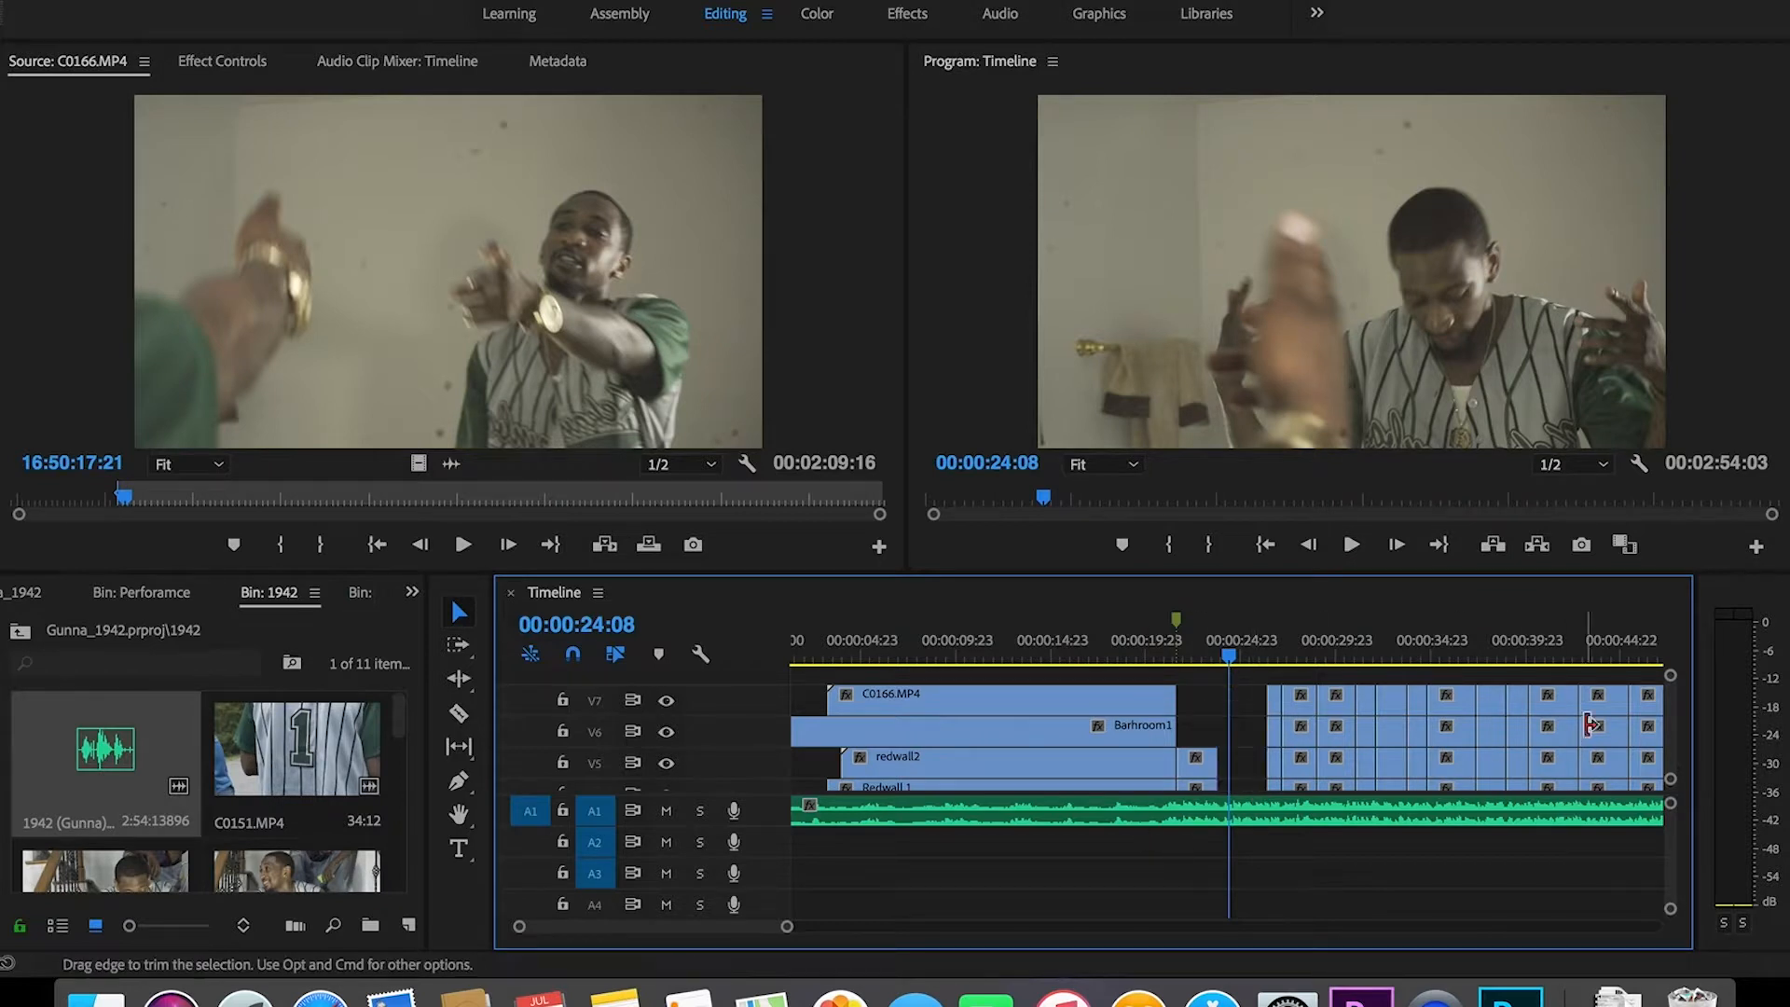
{"action": "left_click_drag", "start_coordinate": [713, 794], "coordinate": [724, 899]}
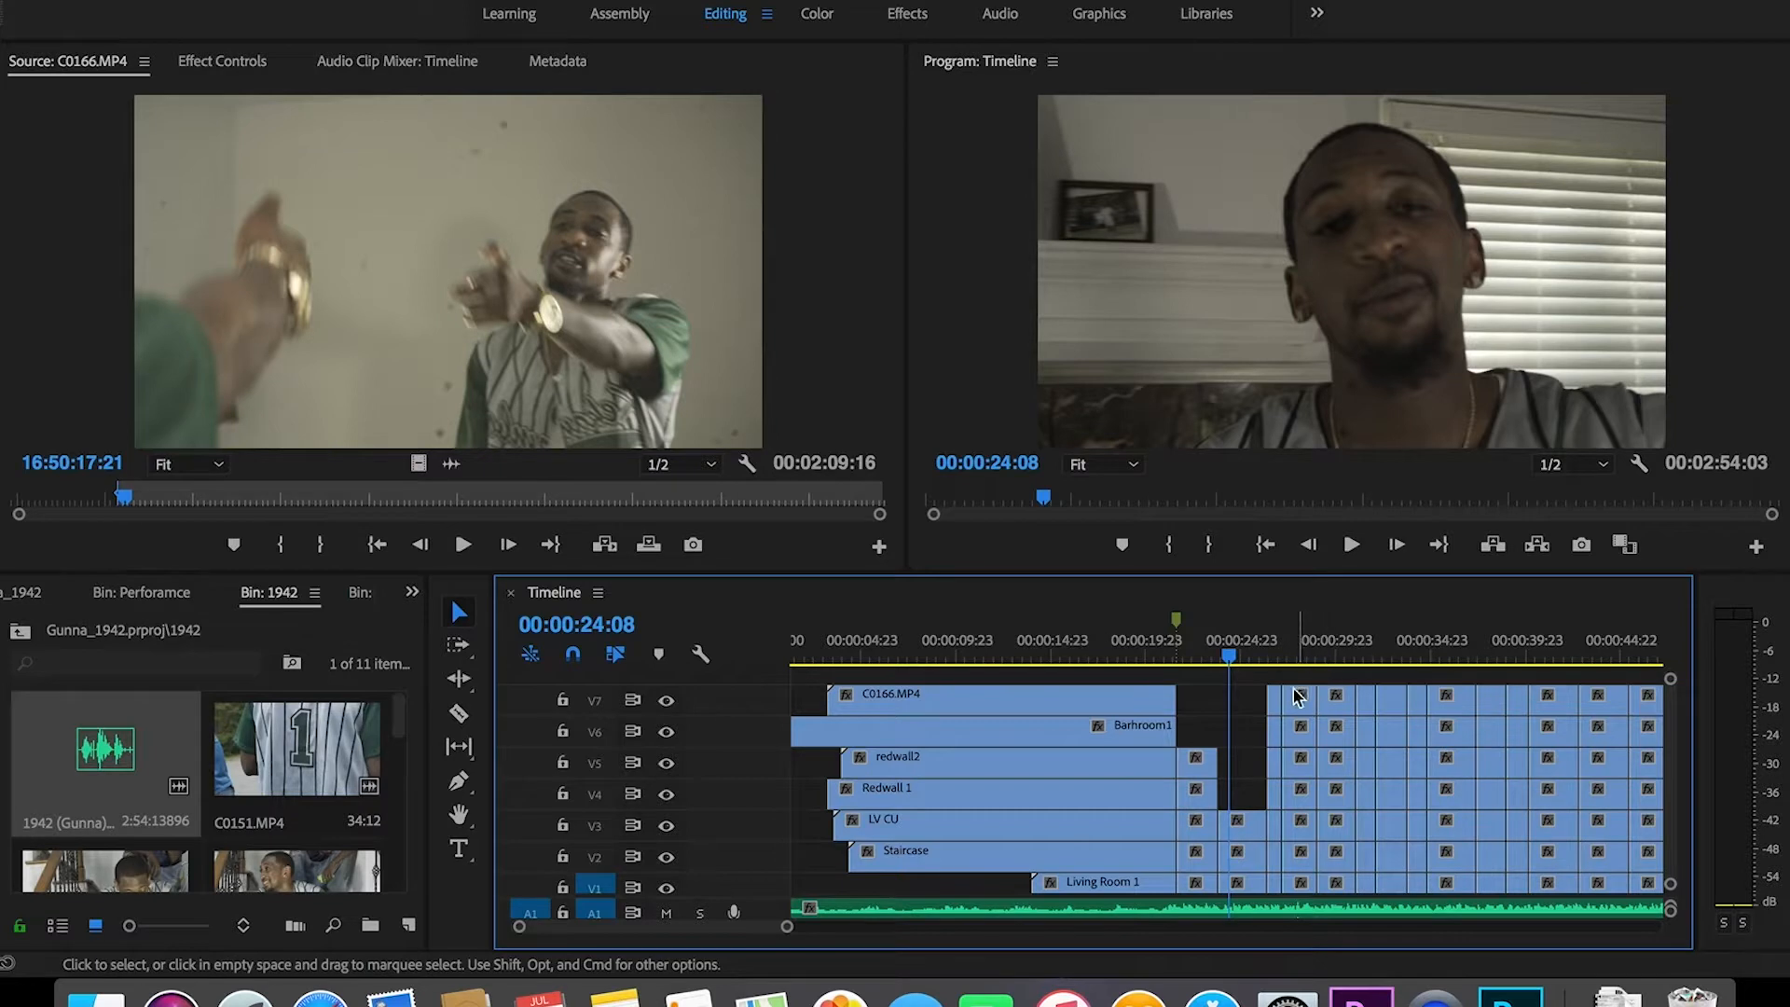
Step: Delete the first staggered clip columns, cutting V7 down to V2, V5, V2, V4 and V4
{"action": "left_click_drag", "start_coordinate": [1272, 721], "coordinate": [1275, 854]}
{"action": "key", "text": "Delete"}
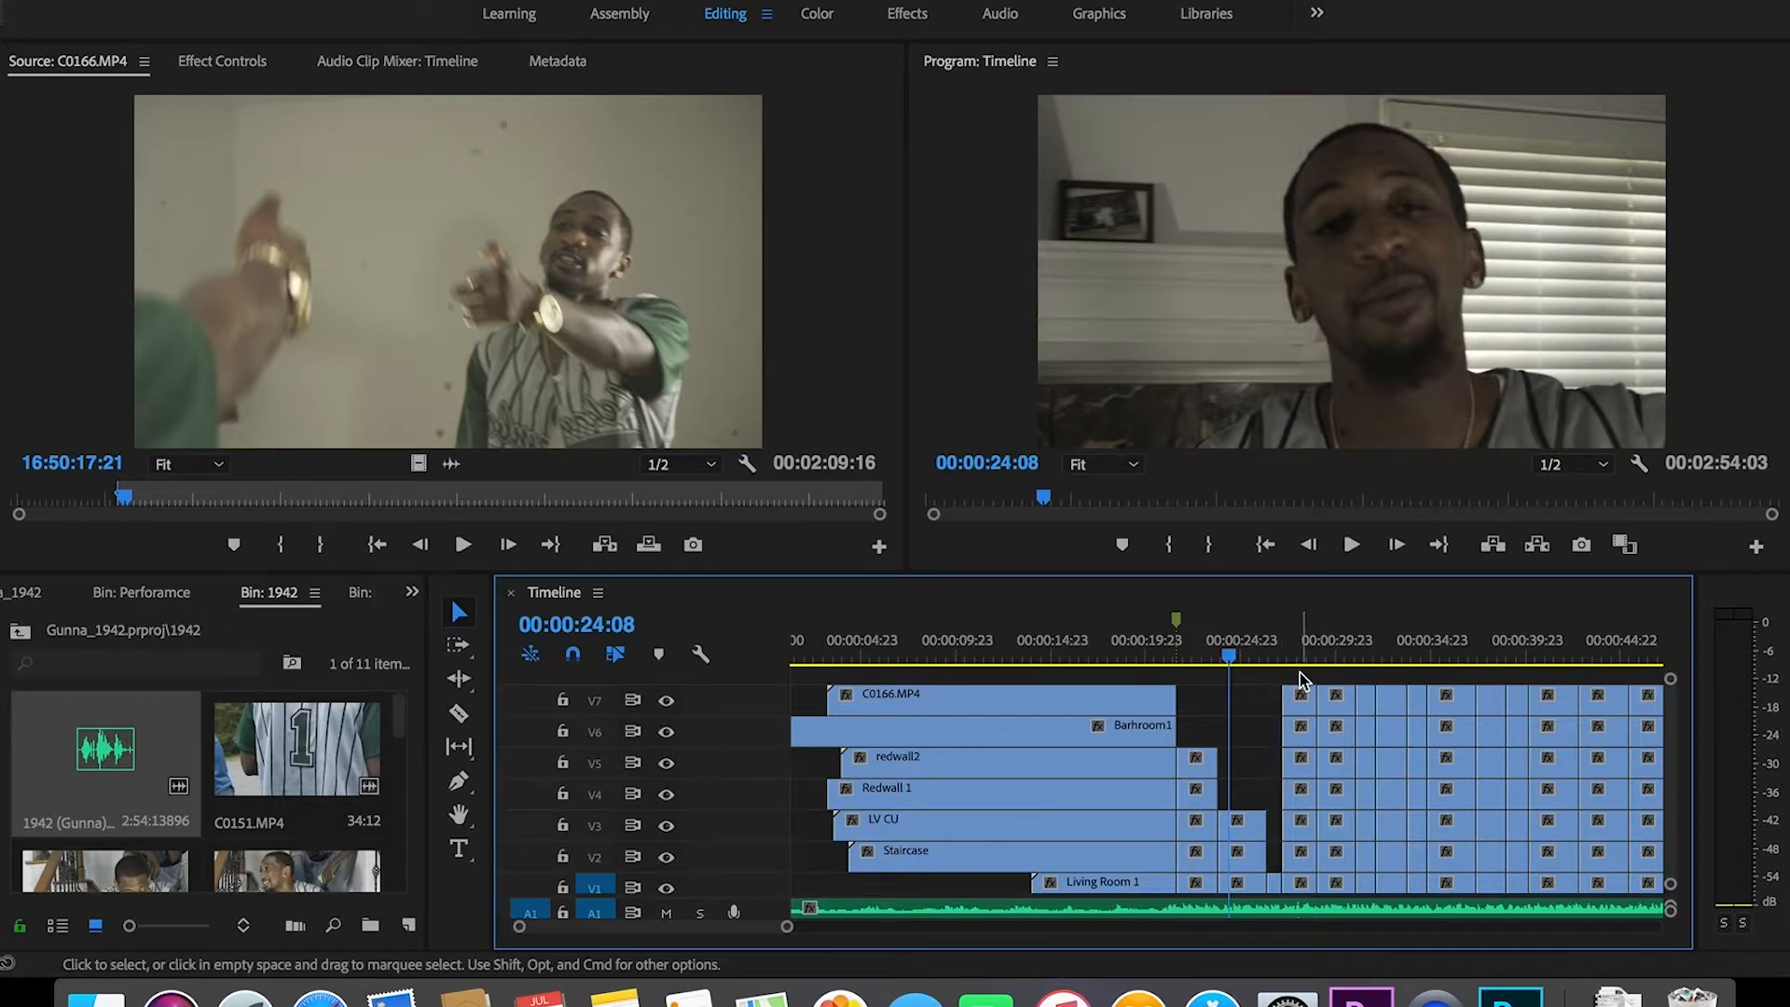
{"action": "left_click_drag", "start_coordinate": [1302, 671], "coordinate": [1303, 762]}
{"action": "key", "text": "Delete"}
{"action": "left_click_drag", "start_coordinate": [1337, 681], "coordinate": [1338, 852]}
{"action": "key", "text": "Delete"}
{"action": "left_click_drag", "start_coordinate": [1368, 688], "coordinate": [1363, 791]}
{"action": "key", "text": "Delete"}
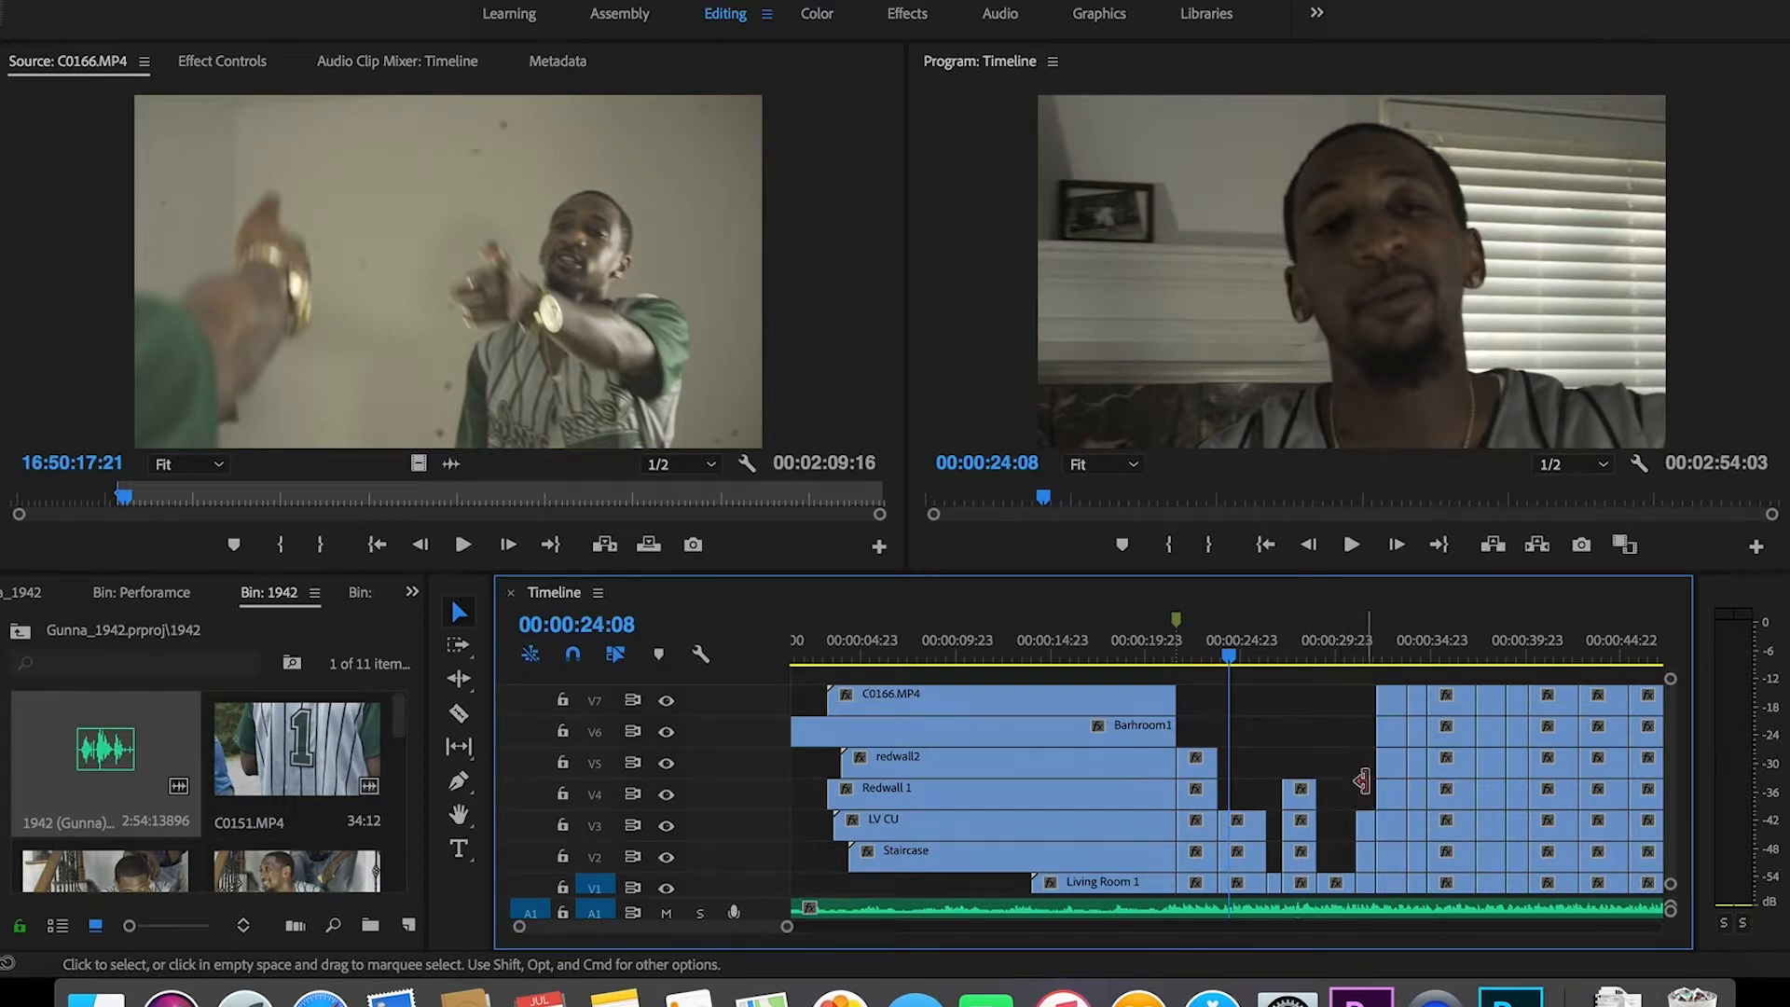
{"action": "left_click_drag", "start_coordinate": [1380, 683], "coordinate": [1386, 802]}
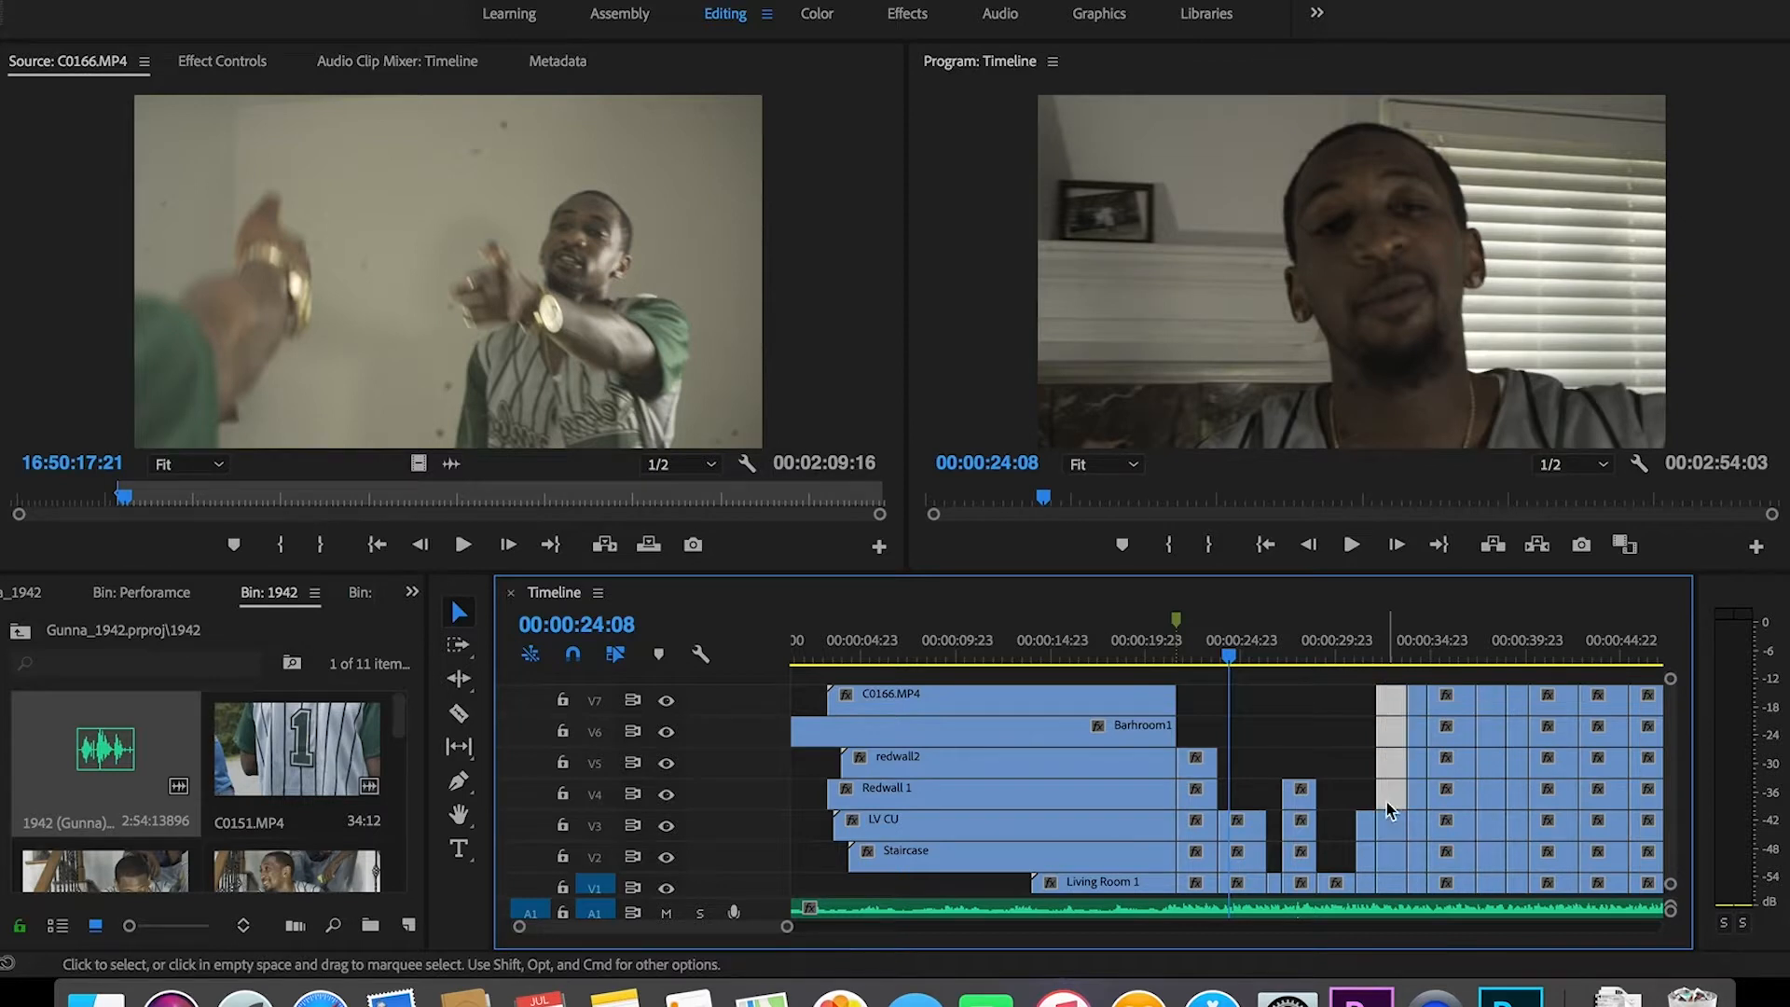
{"action": "key", "text": "Delete"}
Step: Cut the short V3 clip, the thin V7–V6 pieces and two V7–V3 columns through about 00:00:39
{"action": "left_click_drag", "start_coordinate": [1389, 799], "coordinate": [1383, 842]}
{"action": "key", "text": "Delete"}
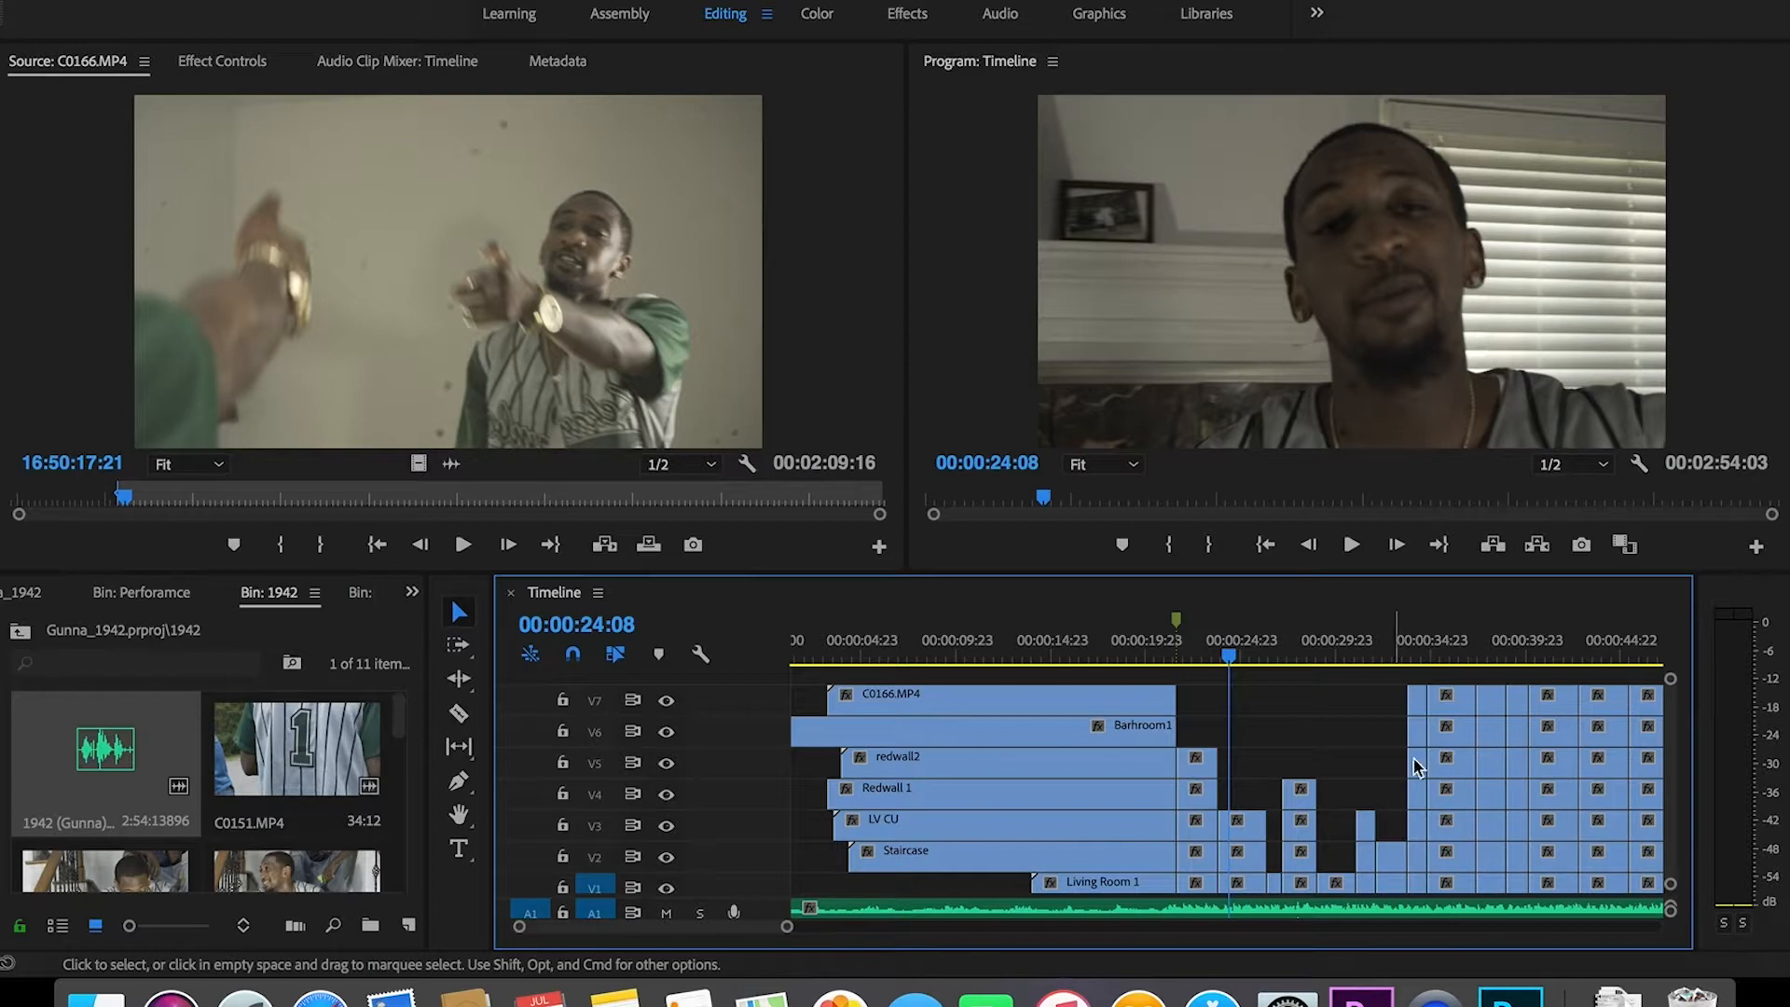
{"action": "left_click_drag", "start_coordinate": [1411, 671], "coordinate": [1423, 746]}
{"action": "key", "text": "Delete"}
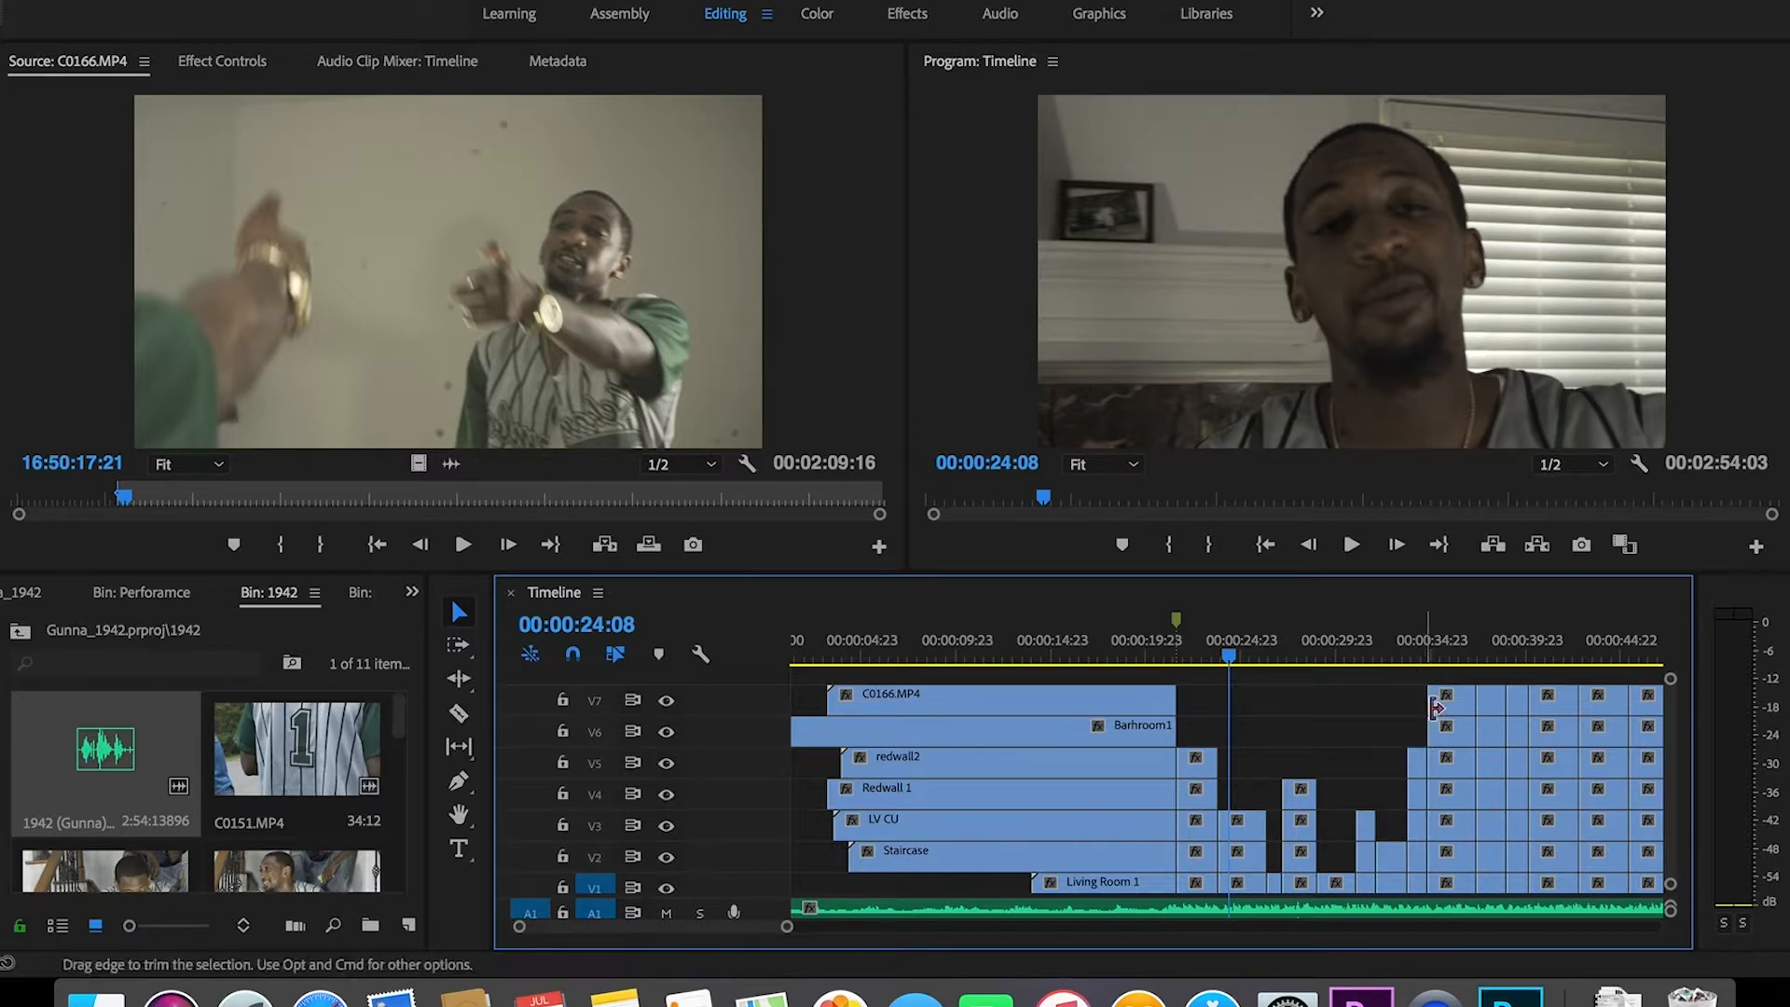
{"action": "left_click_drag", "start_coordinate": [1445, 675], "coordinate": [1443, 820]}
{"action": "key", "text": "Delete"}
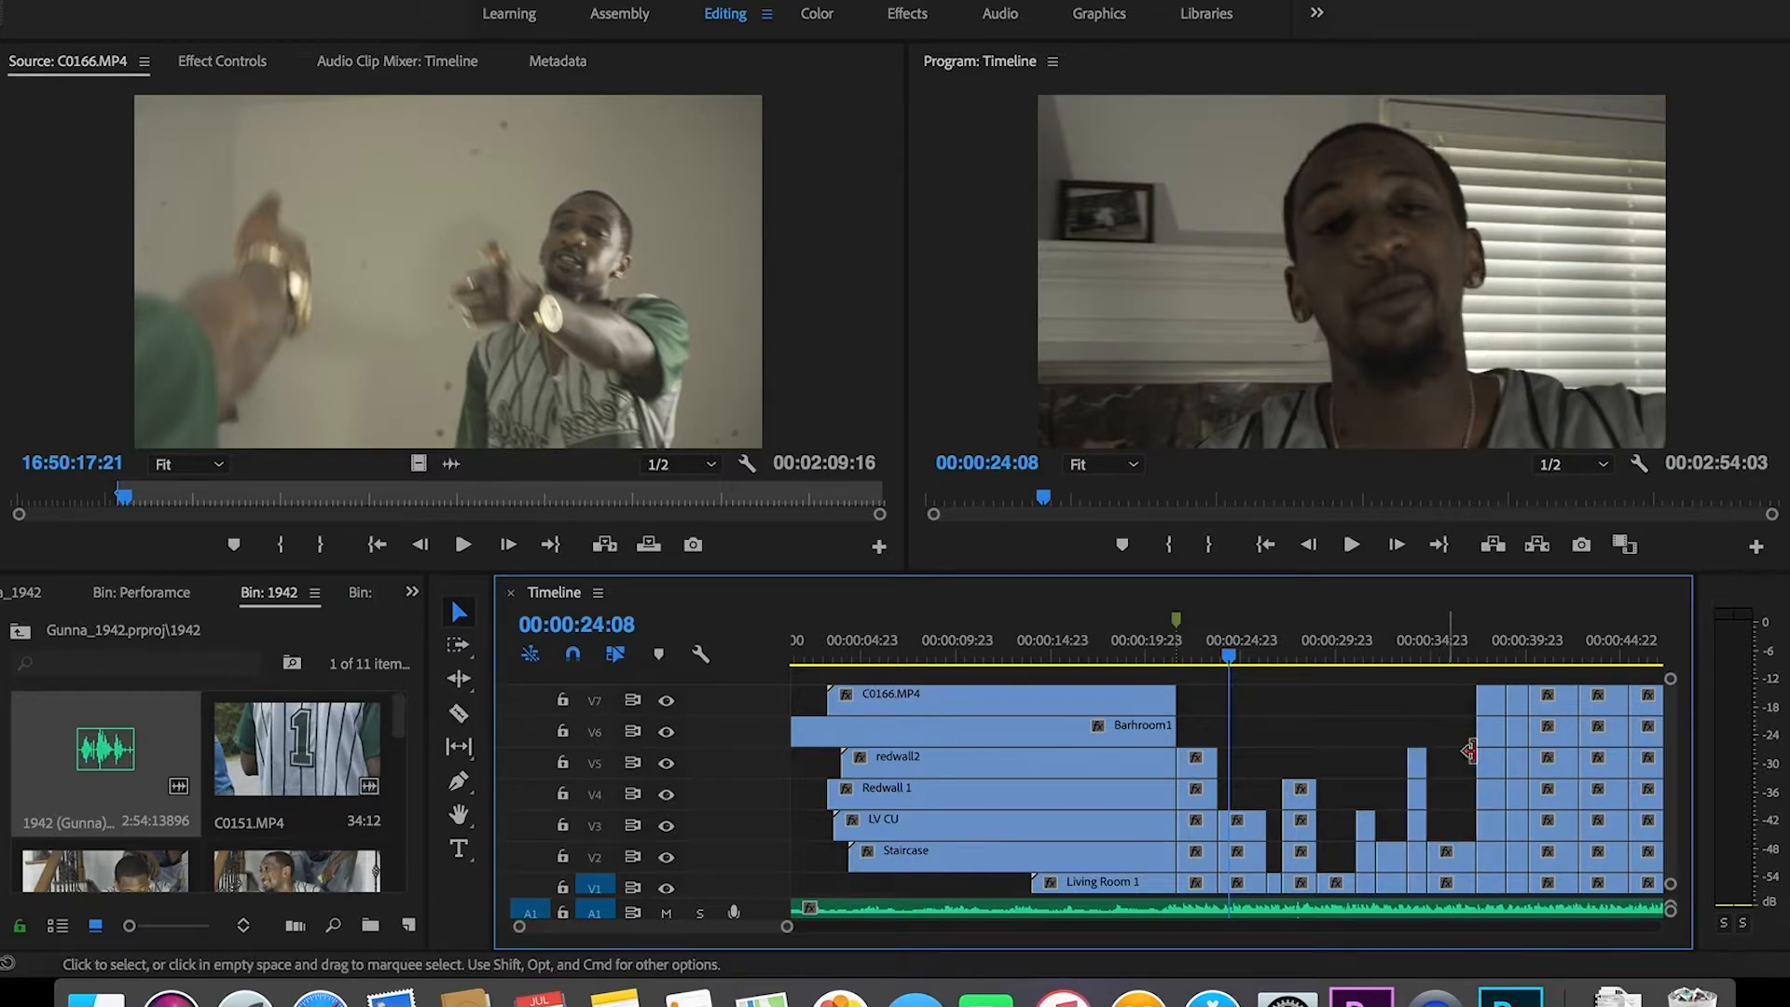
{"action": "left_click_drag", "start_coordinate": [1486, 678], "coordinate": [1493, 843]}
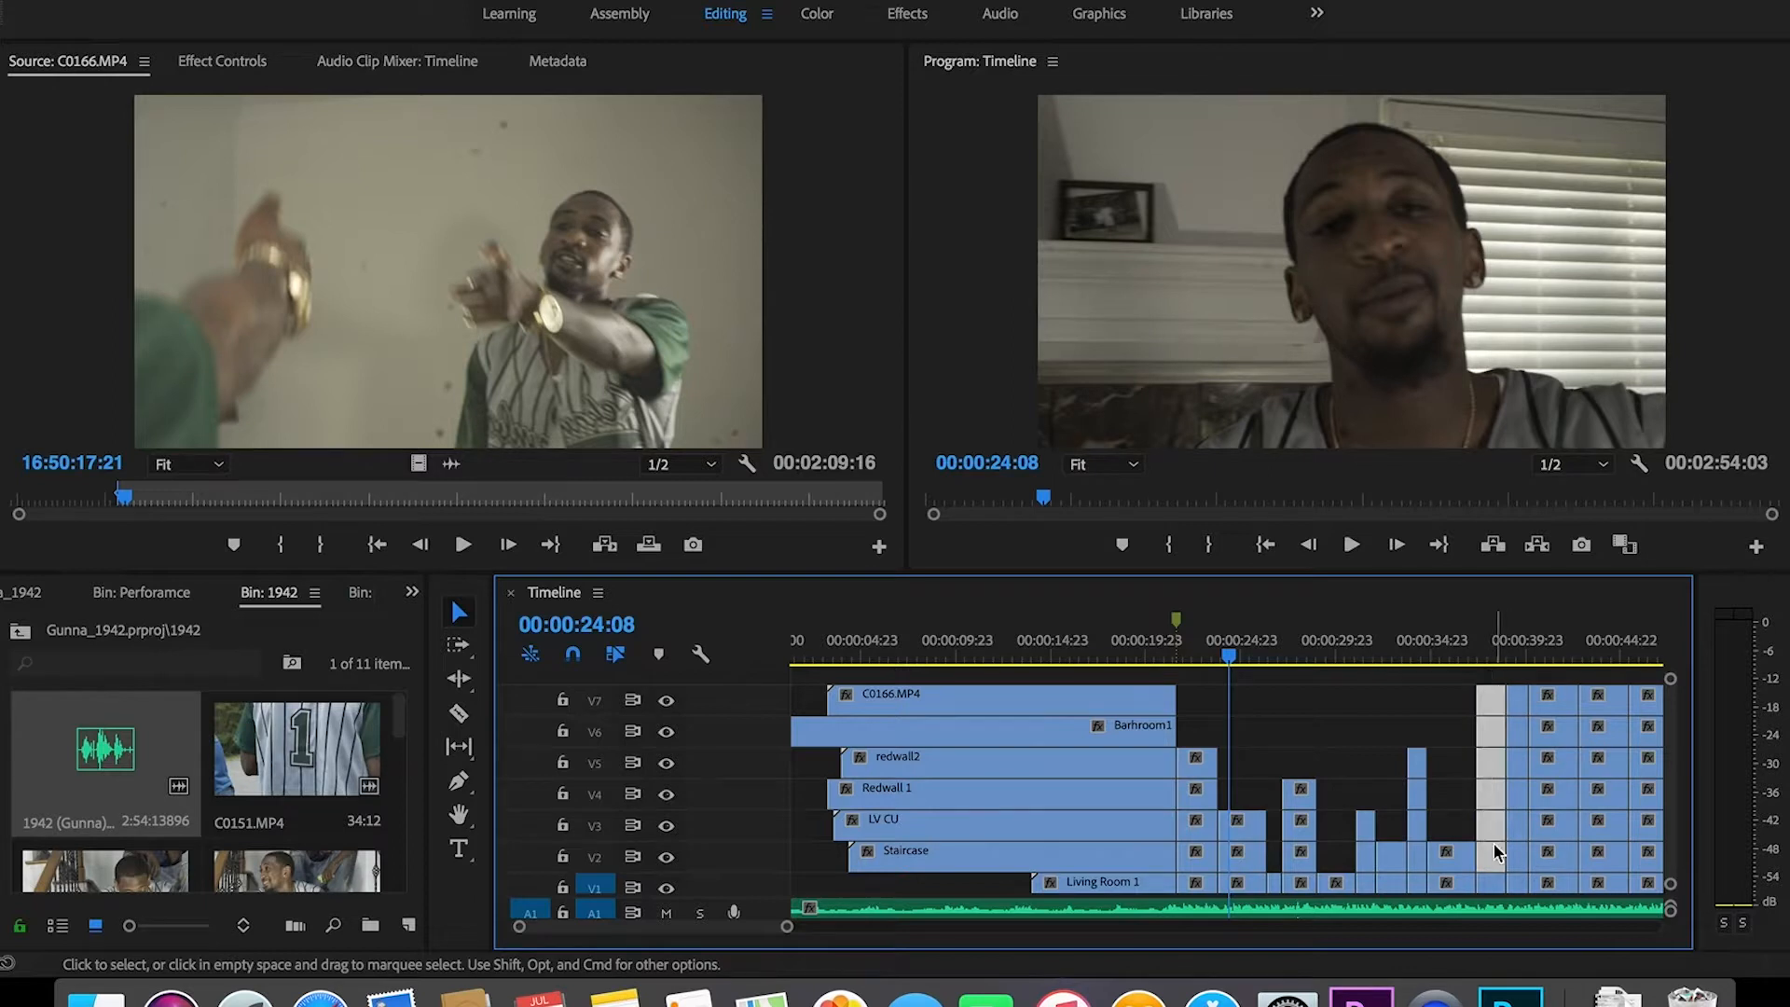
{"action": "key", "text": "Delete"}
{"action": "scroll", "coordinate": [771, 935], "scroll_direction": "right", "scroll_amount": 5}
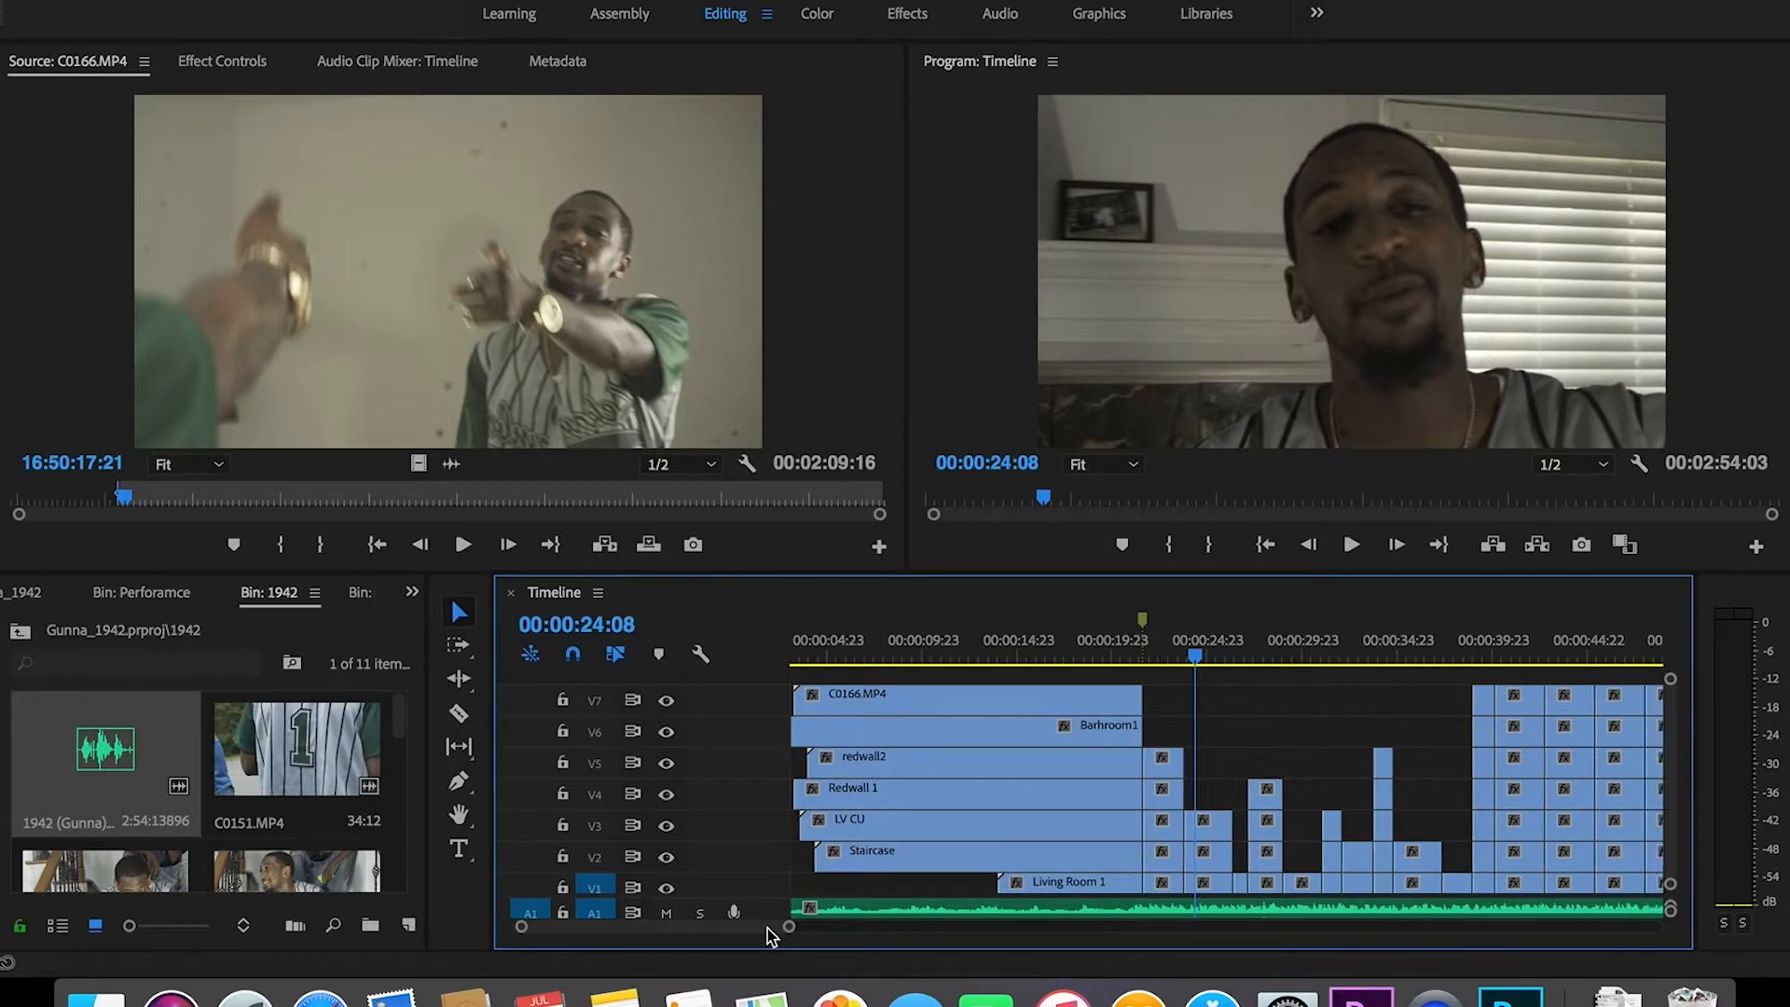
Step: Delete the next staggered columns on V7 down to V3, V6, V4 and V2
{"action": "scroll", "coordinate": [784, 939], "scroll_direction": "right", "scroll_amount": 1}
{"action": "left_click_drag", "start_coordinate": [1215, 673], "coordinate": [1222, 843]}
{"action": "key", "text": "Delete"}
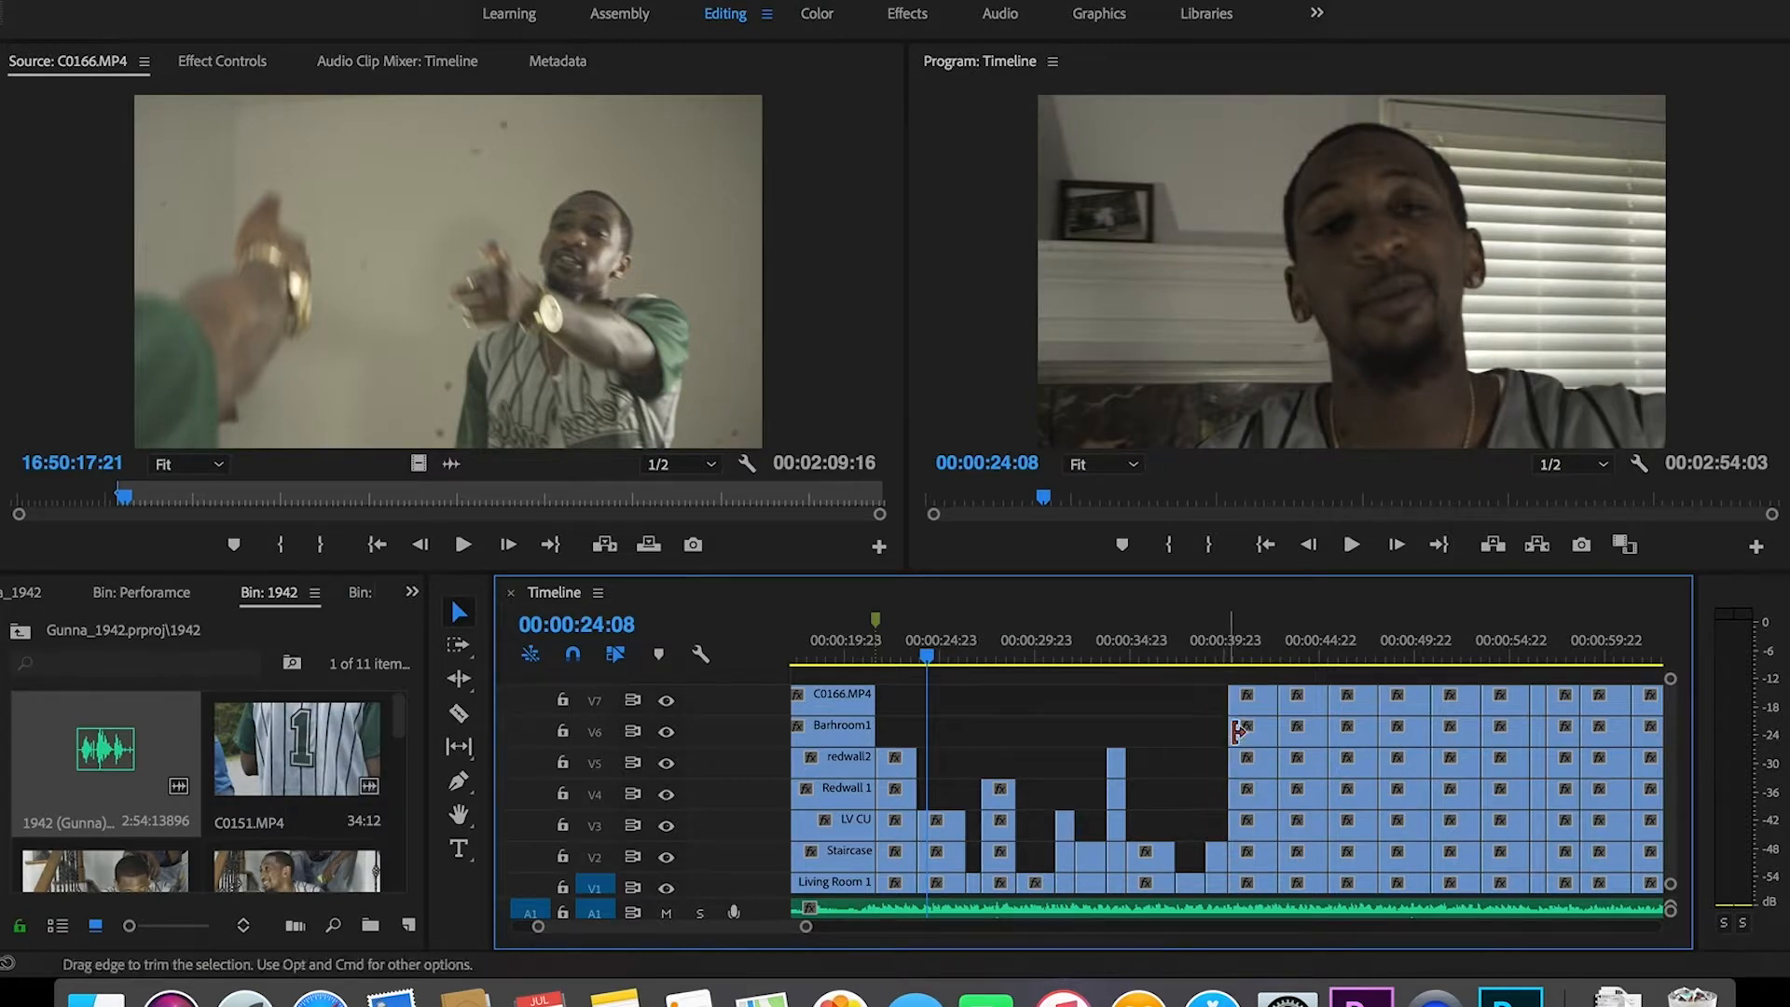
{"action": "left_click_drag", "start_coordinate": [1244, 683], "coordinate": [1242, 746]}
{"action": "key", "text": "Delete"}
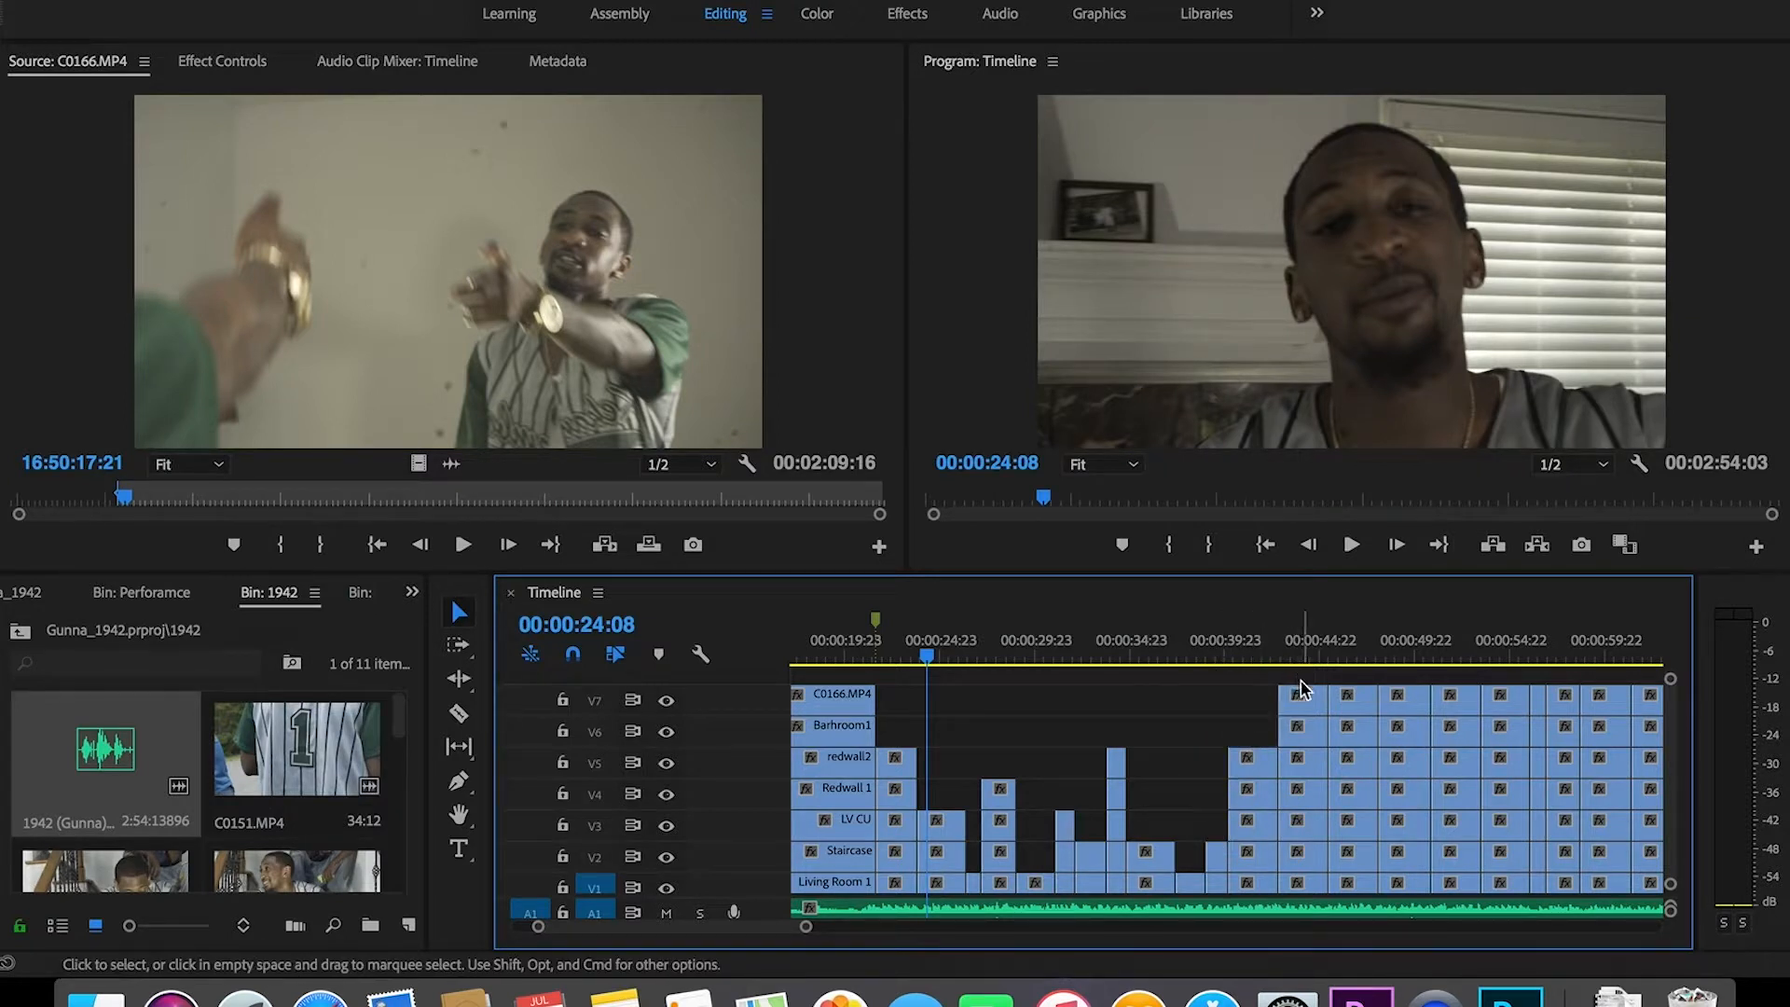
{"action": "left_click_drag", "start_coordinate": [1342, 676], "coordinate": [1351, 792]}
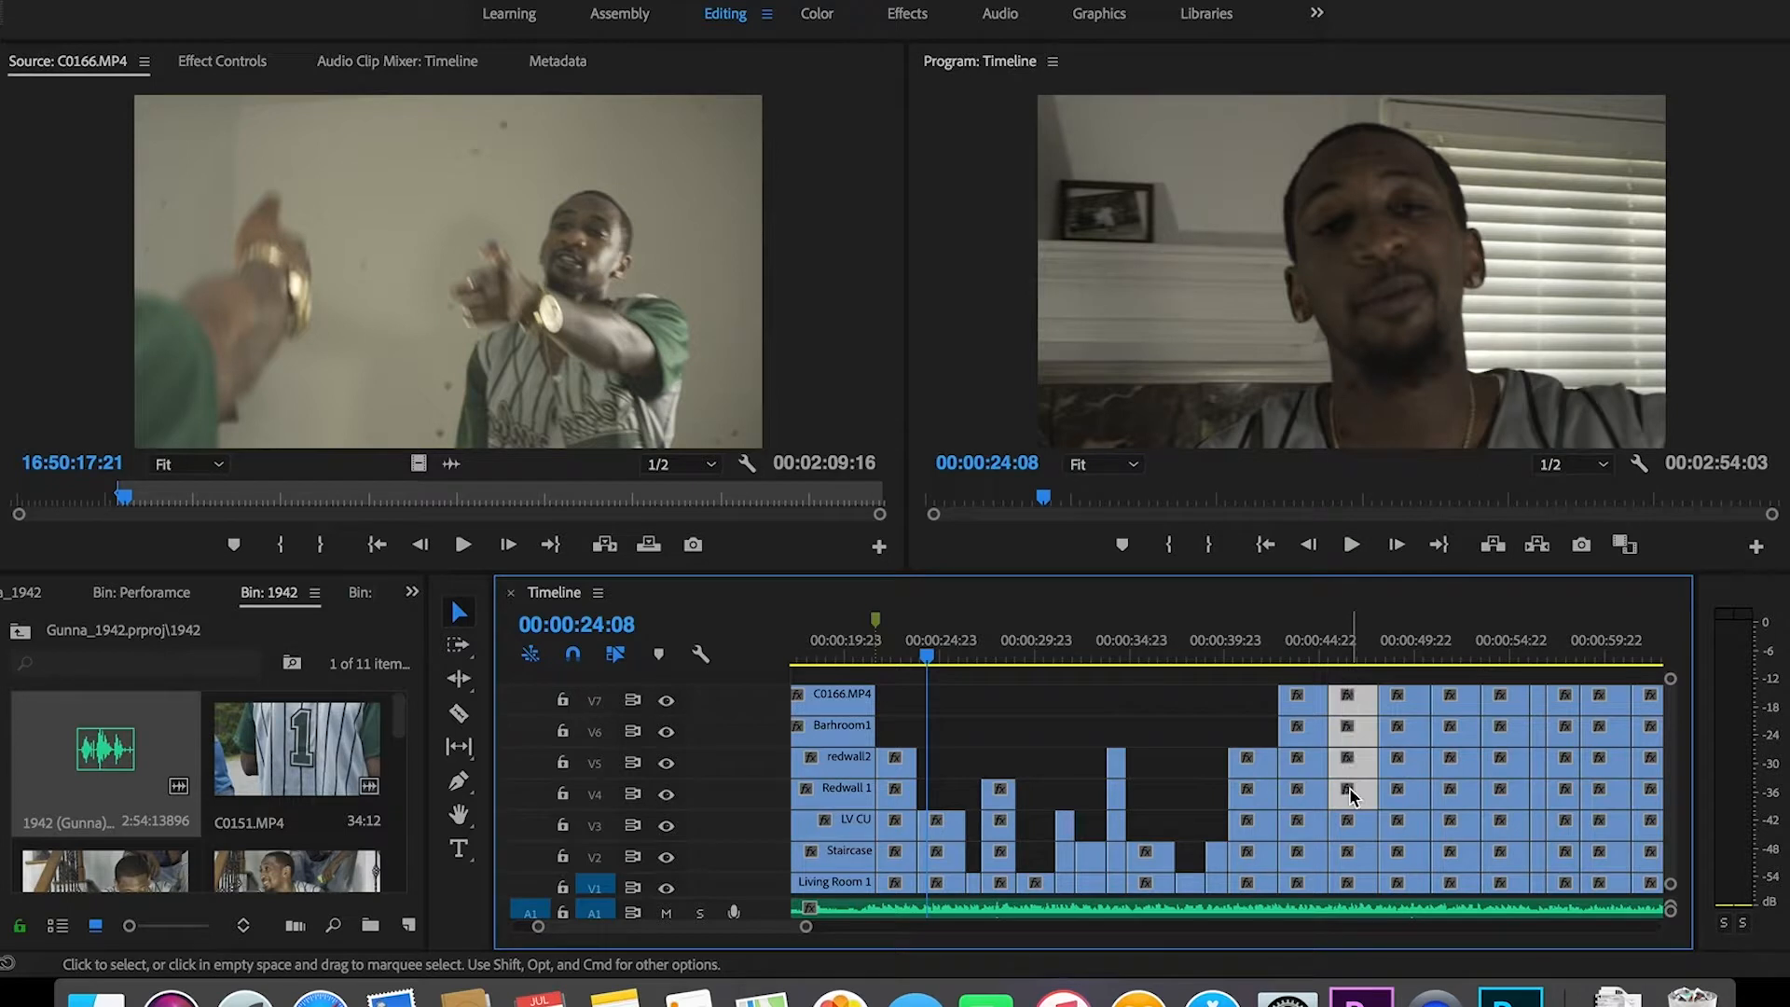
{"action": "key", "text": "Delete"}
{"action": "left_click_drag", "start_coordinate": [1403, 676], "coordinate": [1403, 849]}
{"action": "key", "text": "Delete"}
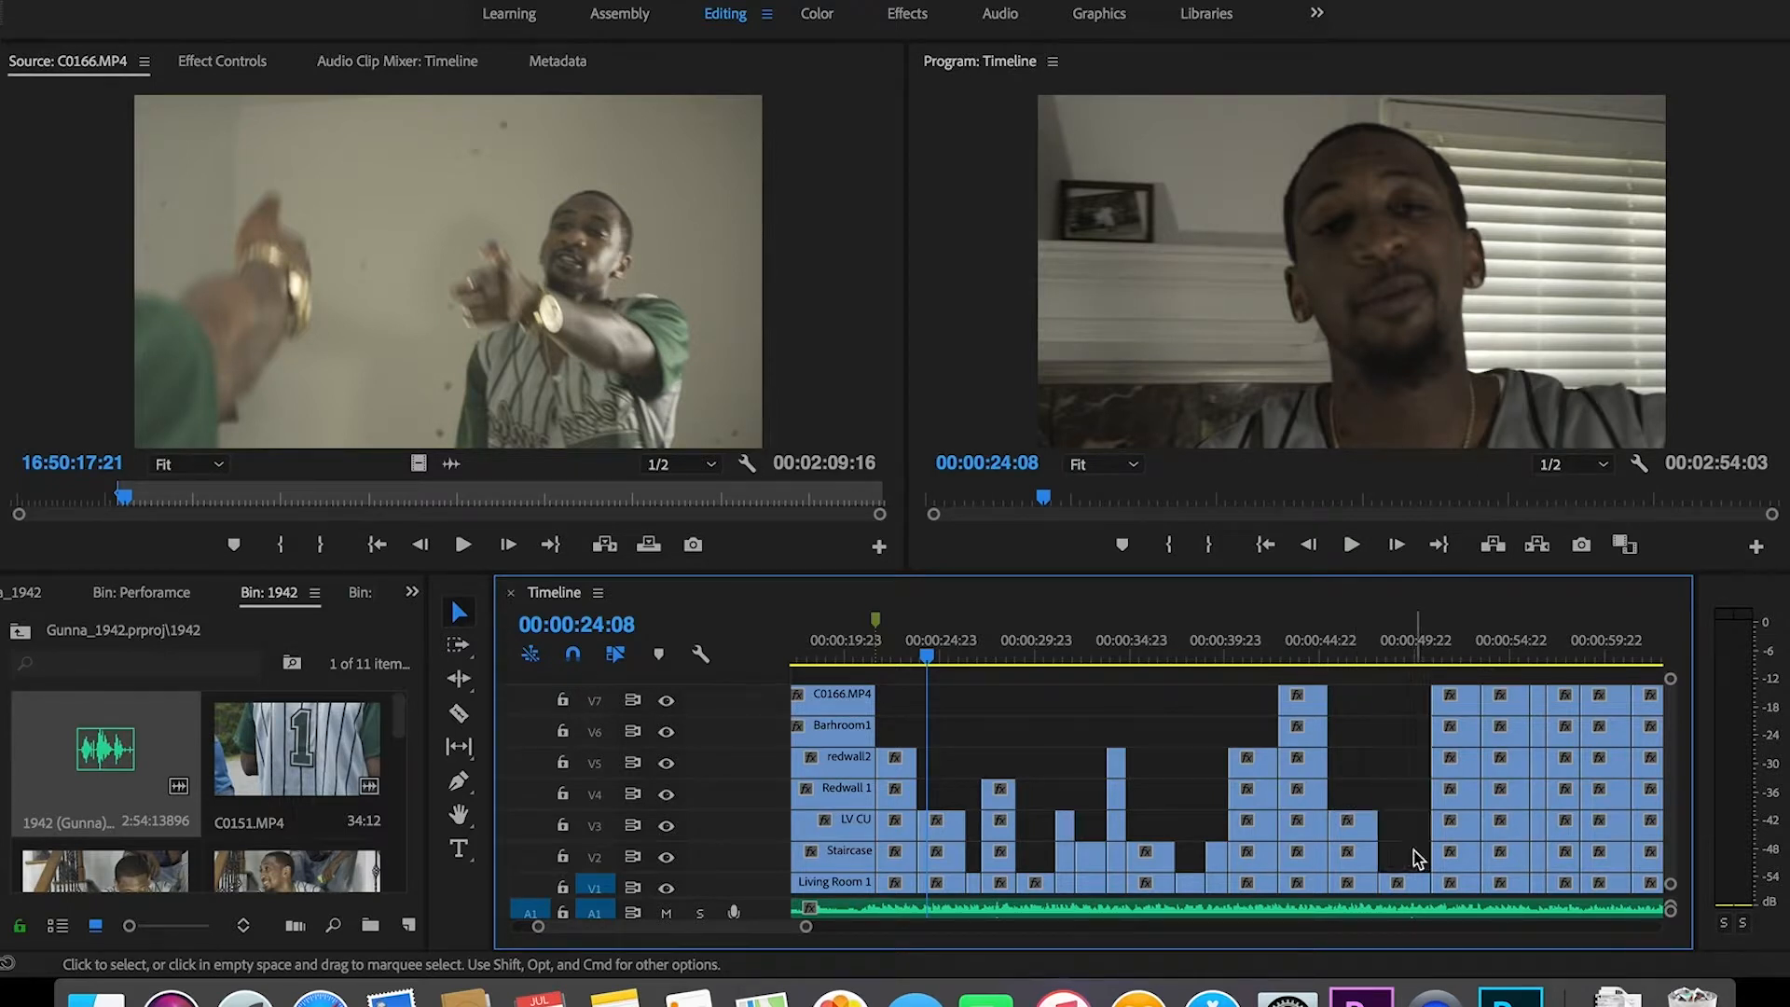
Step: Continue the steps by cutting V7–V5, V7–V2, a thin column and V7–V6 clips
{"action": "left_click_drag", "start_coordinate": [1452, 677], "coordinate": [1468, 776]}
{"action": "key", "text": "Delete"}
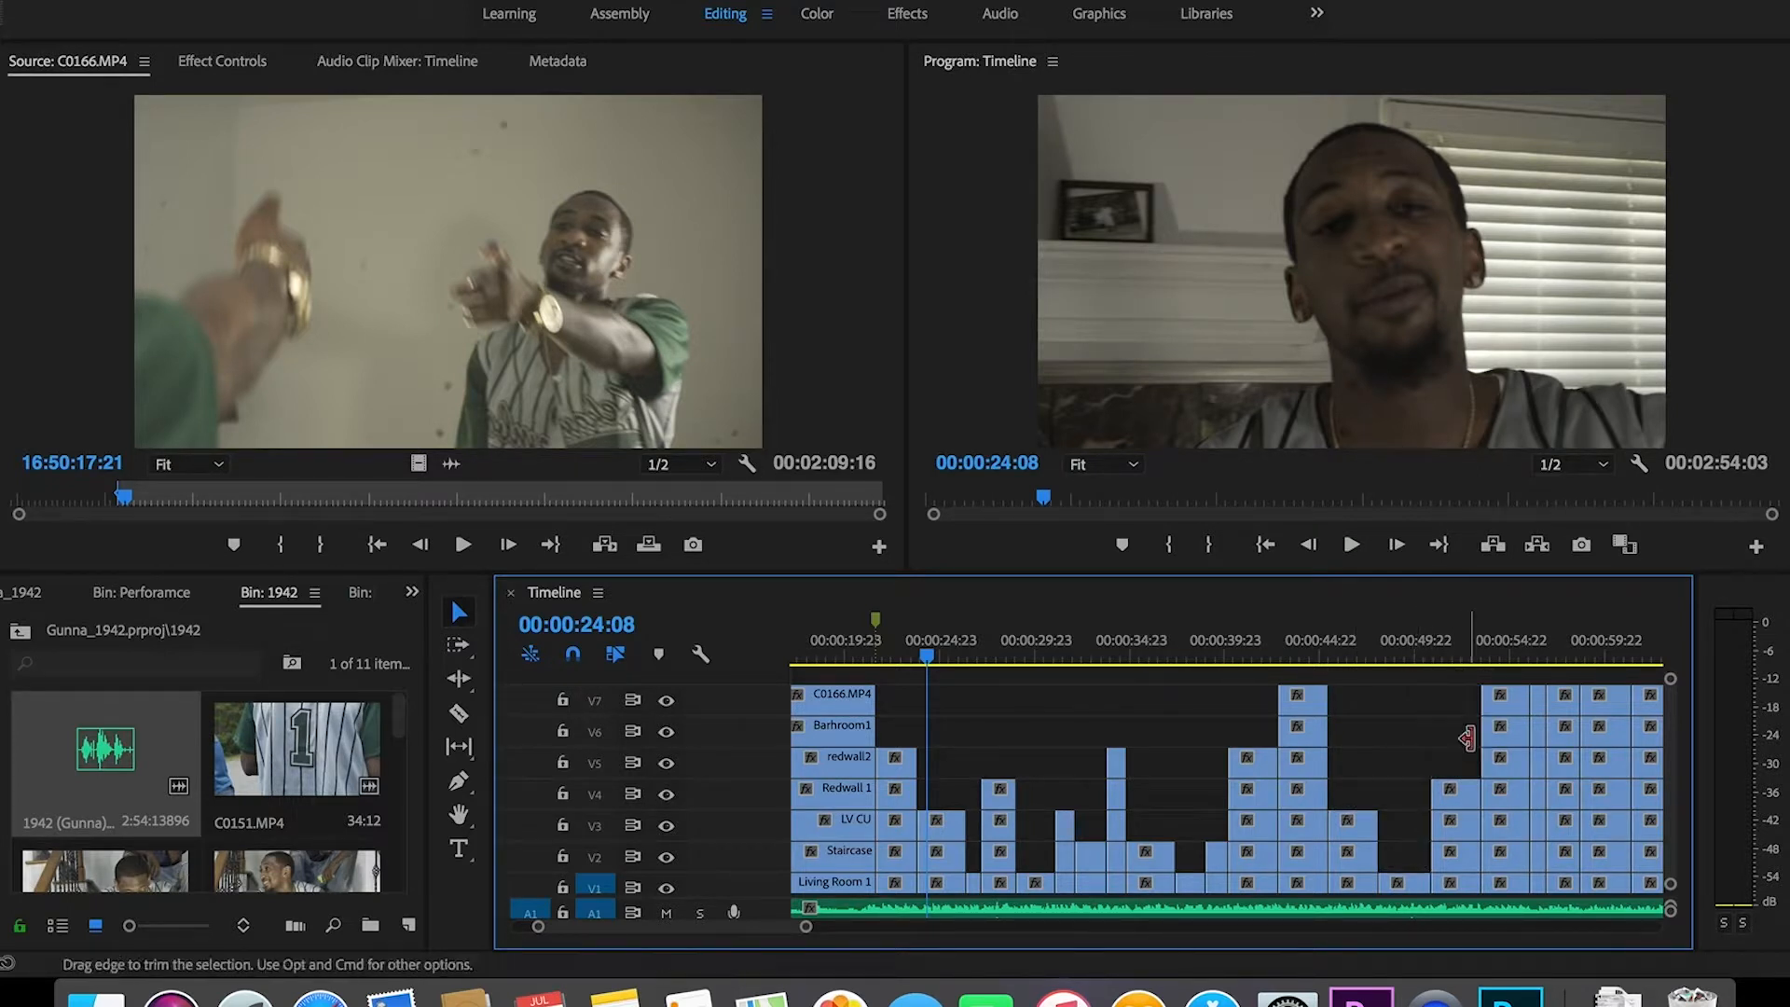
{"action": "left_click_drag", "start_coordinate": [1498, 687], "coordinate": [1513, 853]}
{"action": "key", "text": "Delete"}
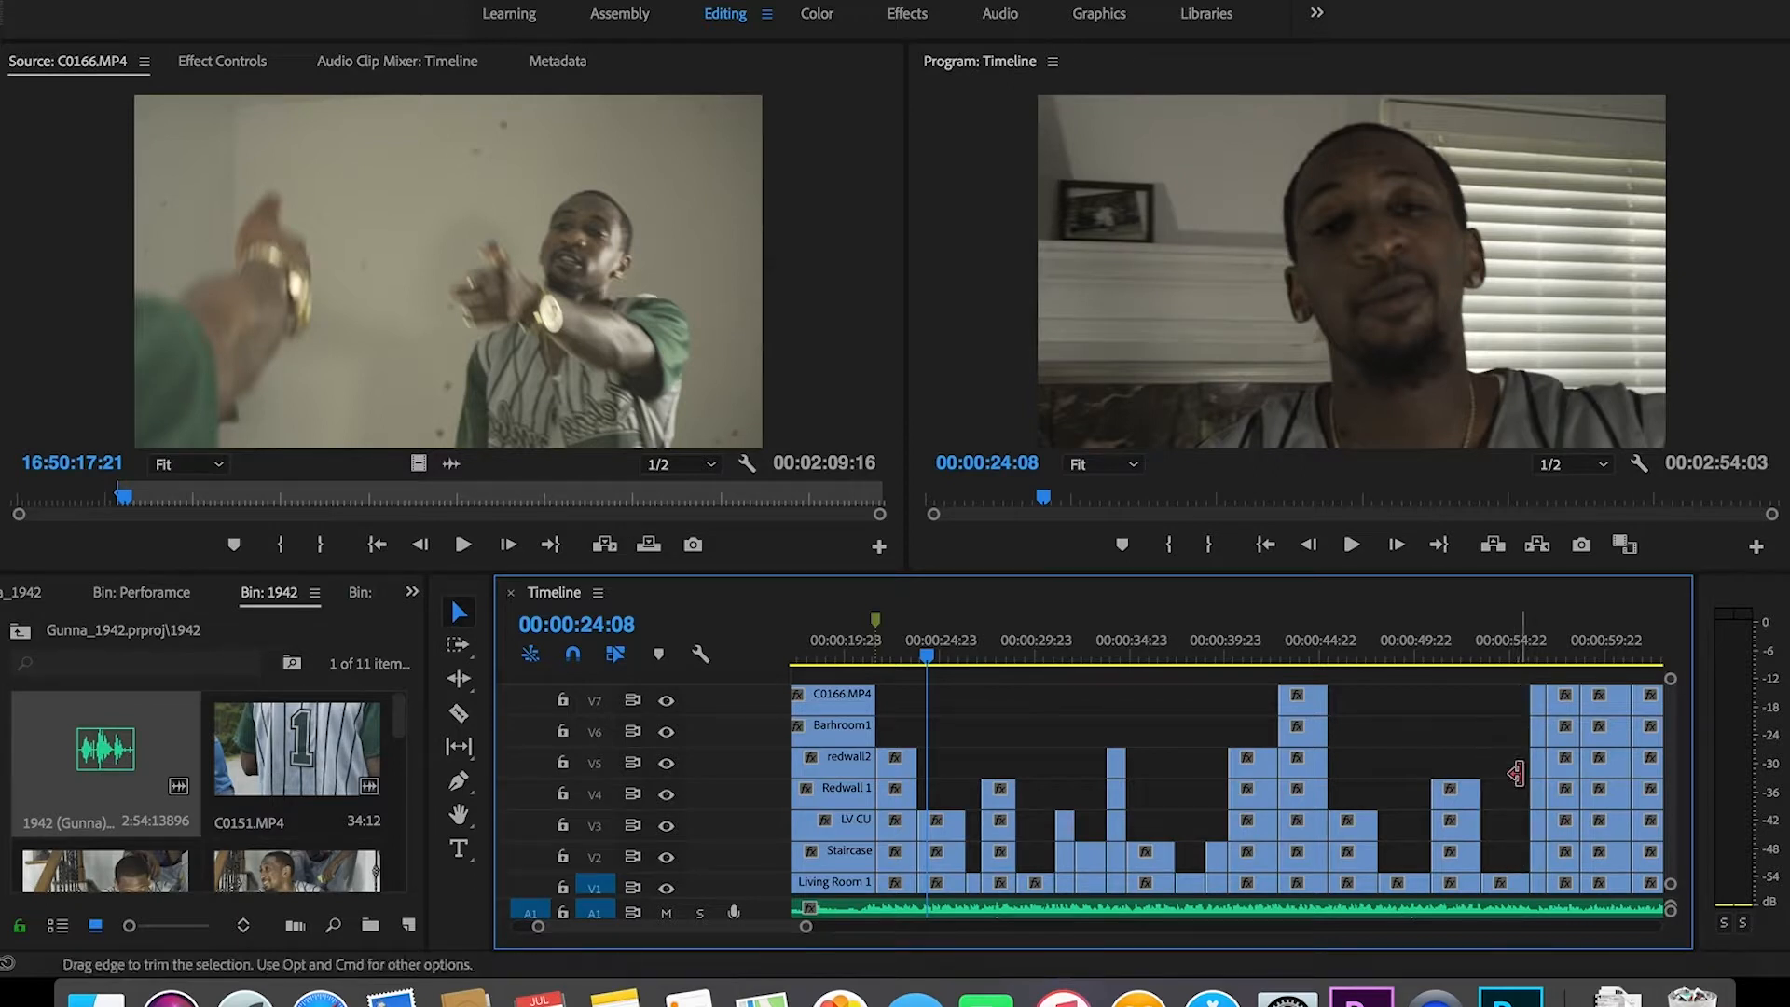
{"action": "left_click_drag", "start_coordinate": [1539, 693], "coordinate": [1541, 840]}
{"action": "key", "text": "Delete"}
{"action": "left_click_drag", "start_coordinate": [1559, 677], "coordinate": [1612, 779]}
{"action": "key", "text": "Delete"}
{"action": "key", "text": "Delete"}
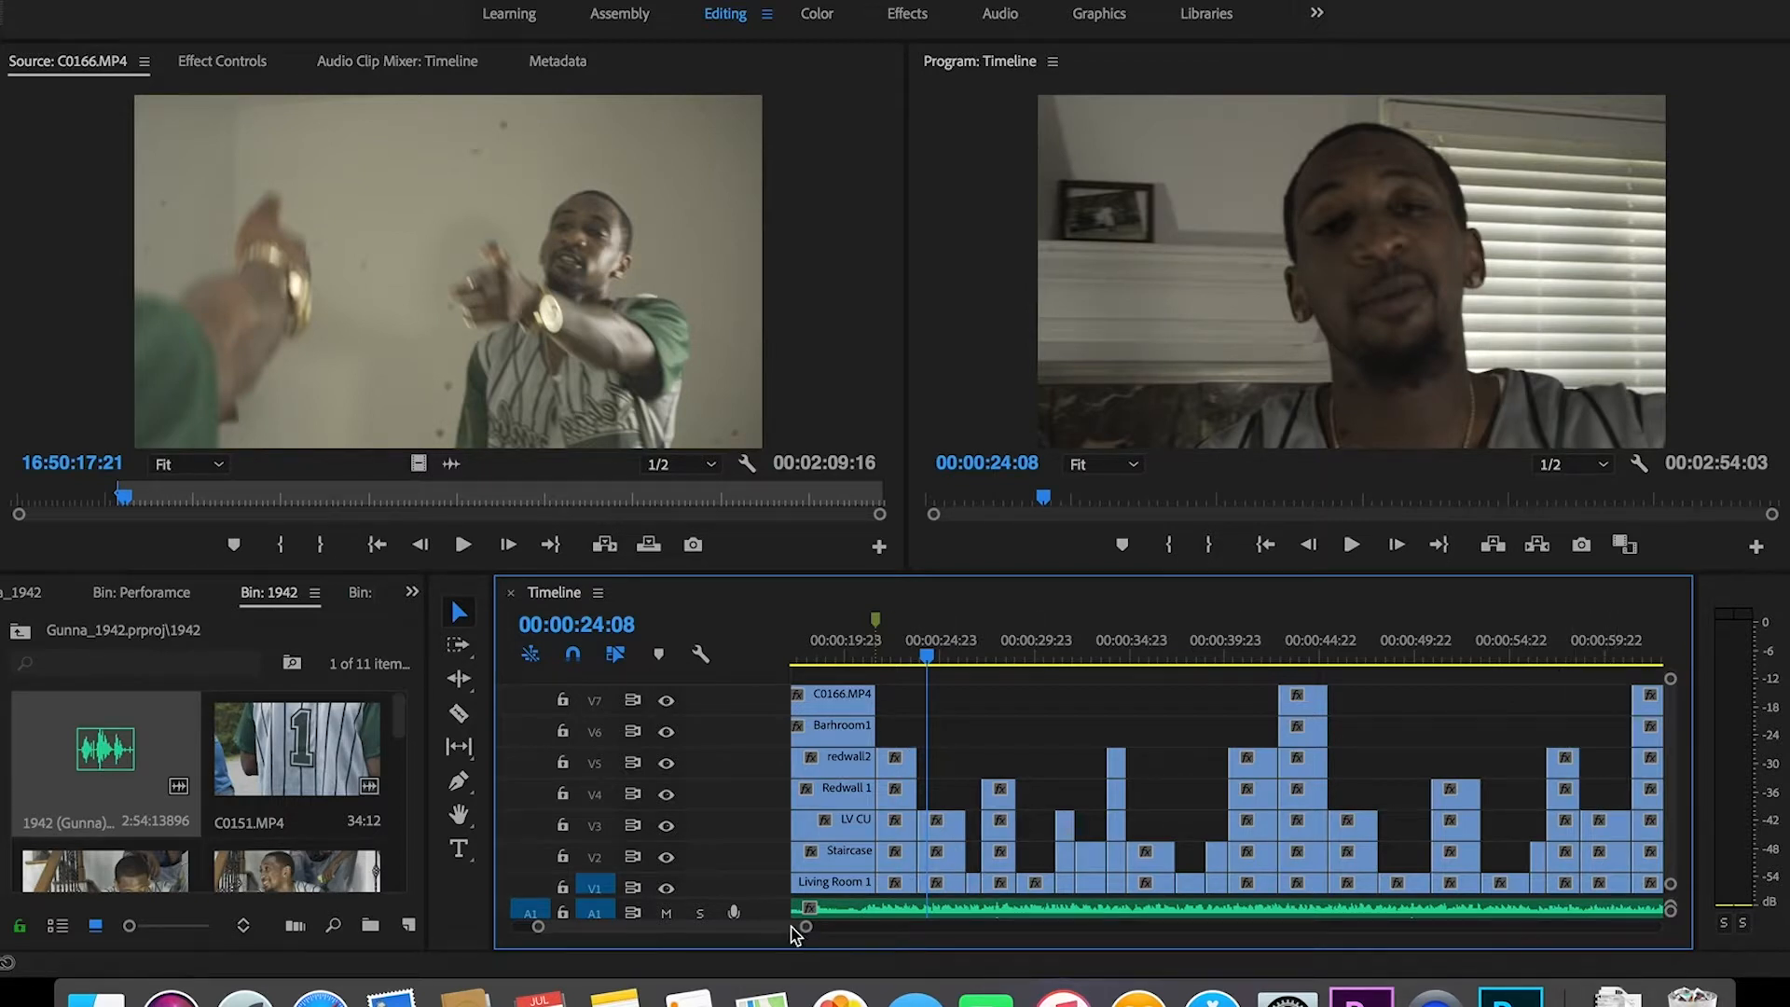
Step: Delete the upper-track clips from about 00:00:59 to 01:10 in staggered columns
{"action": "scroll", "coordinate": [792, 929], "scroll_direction": "right", "scroll_amount": 5}
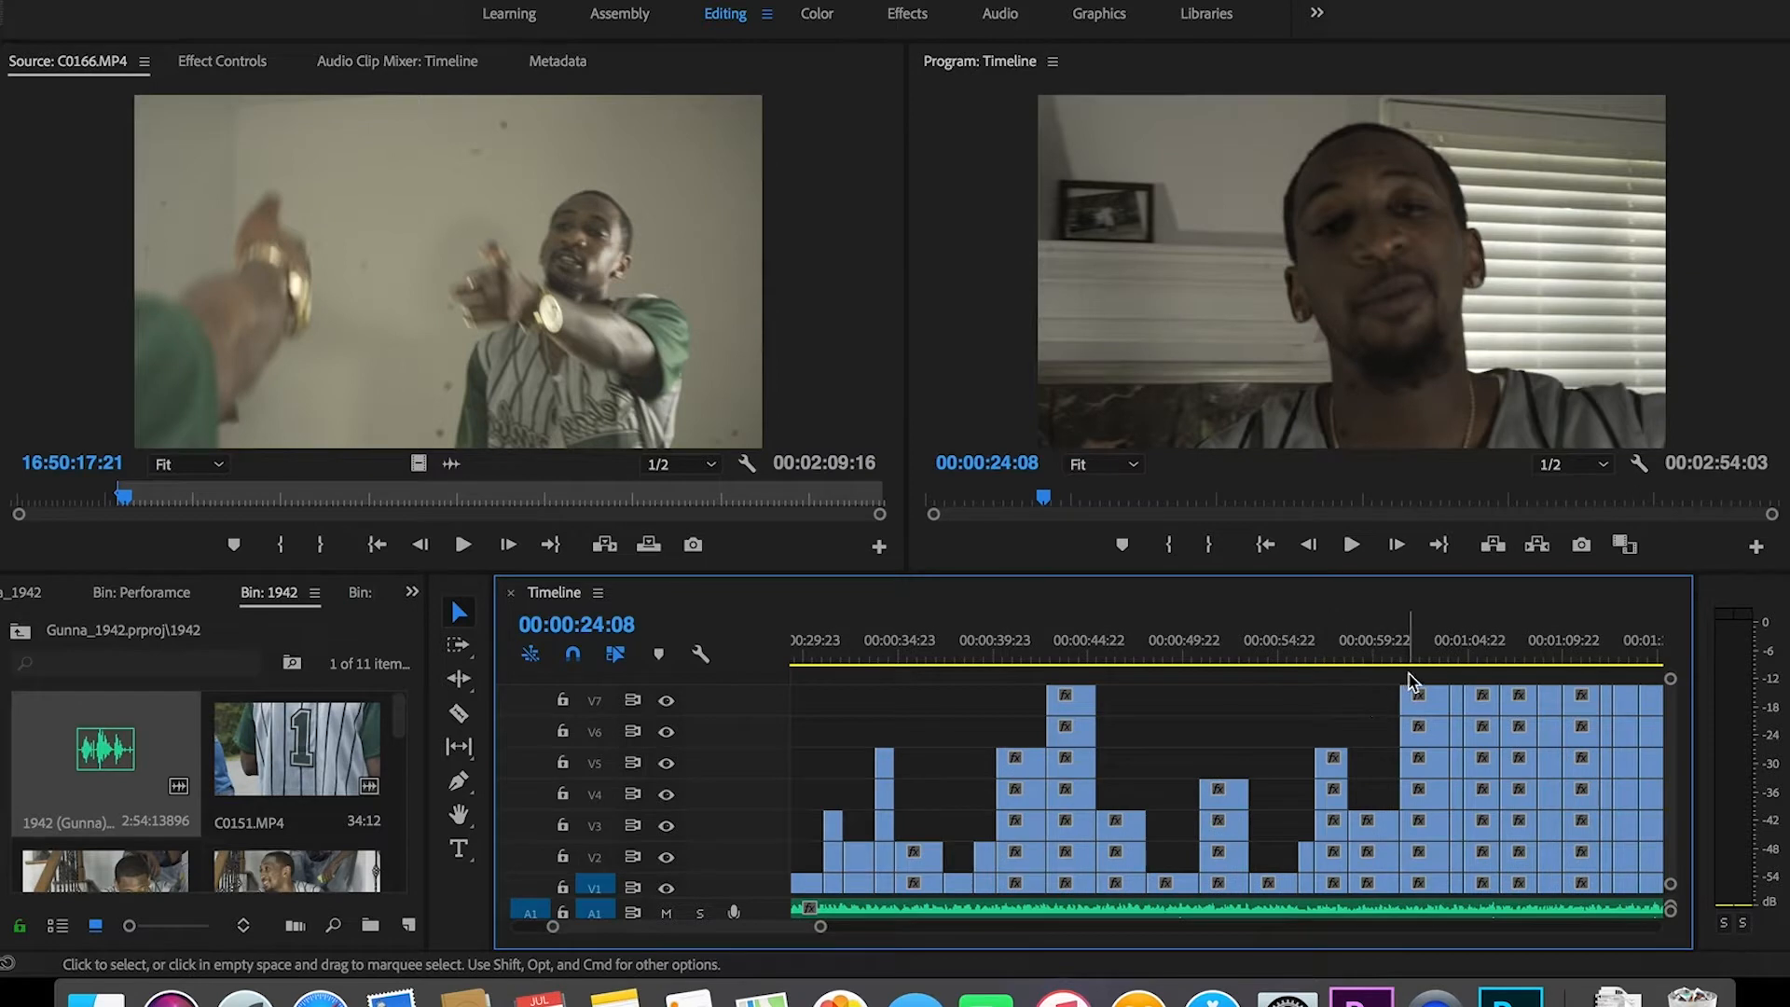
{"action": "left_click_drag", "start_coordinate": [1421, 674], "coordinate": [1432, 739]}
{"action": "key", "text": "Delete"}
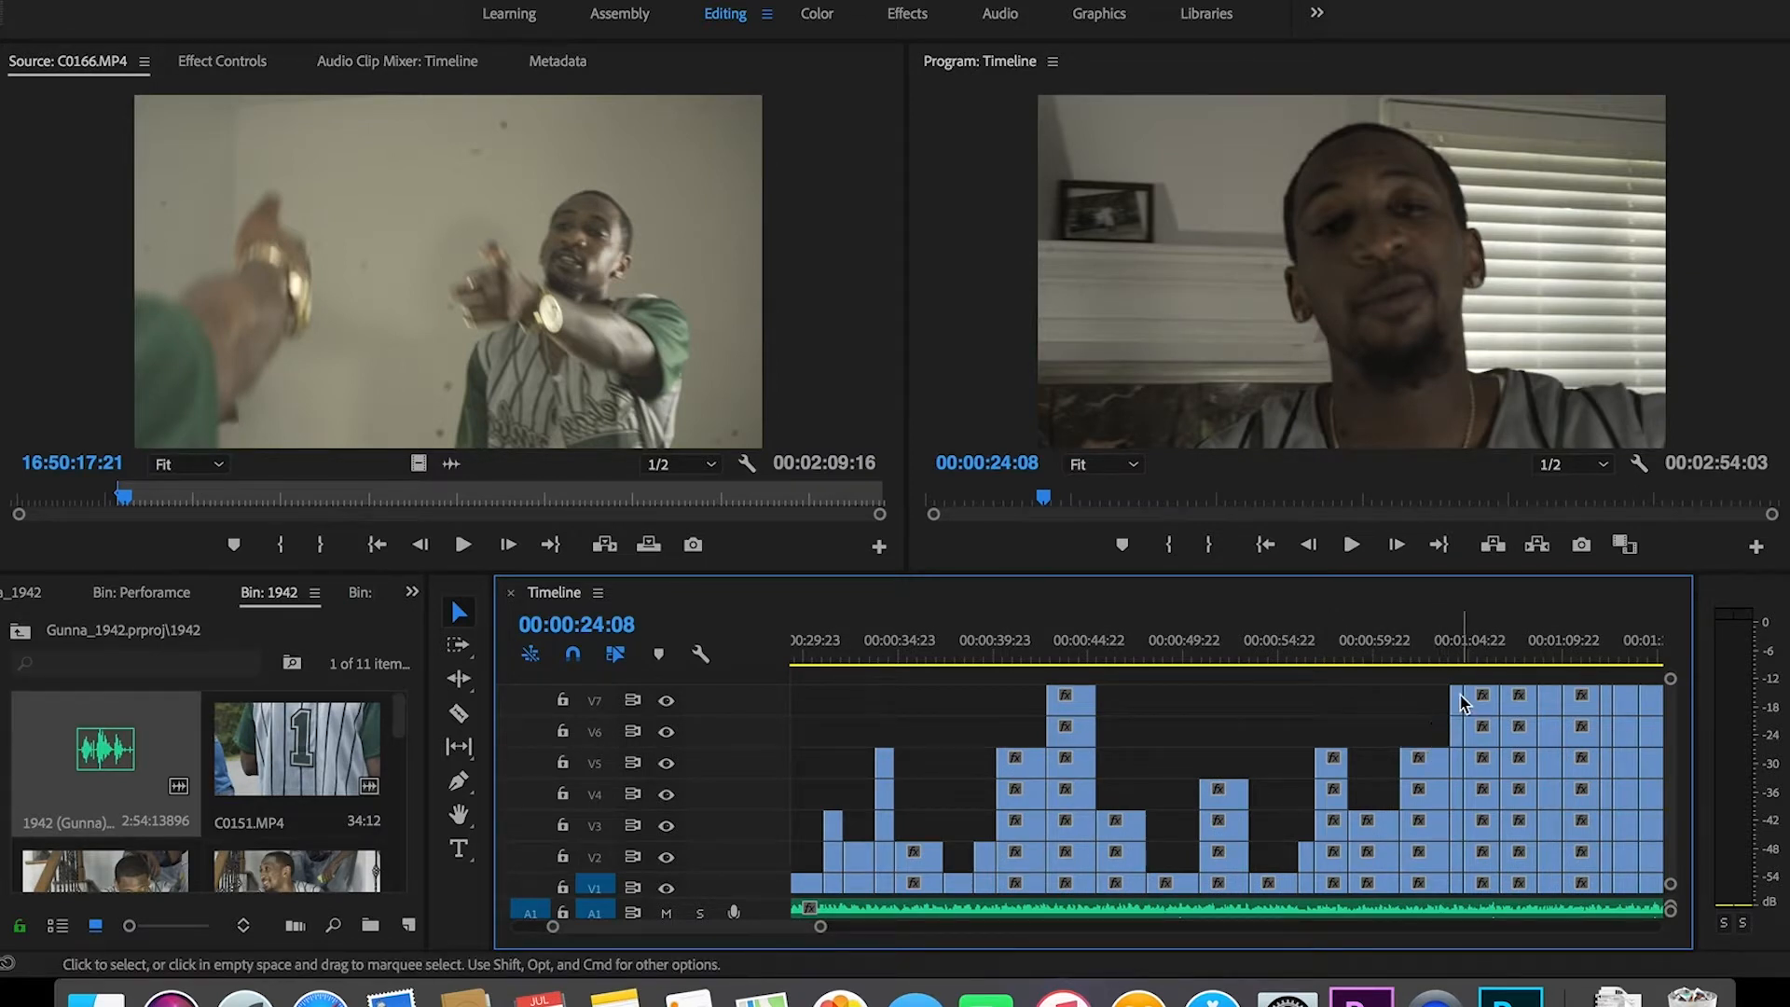
{"action": "left_click", "coordinate": [1423, 768]}
{"action": "key", "text": "Delete"}
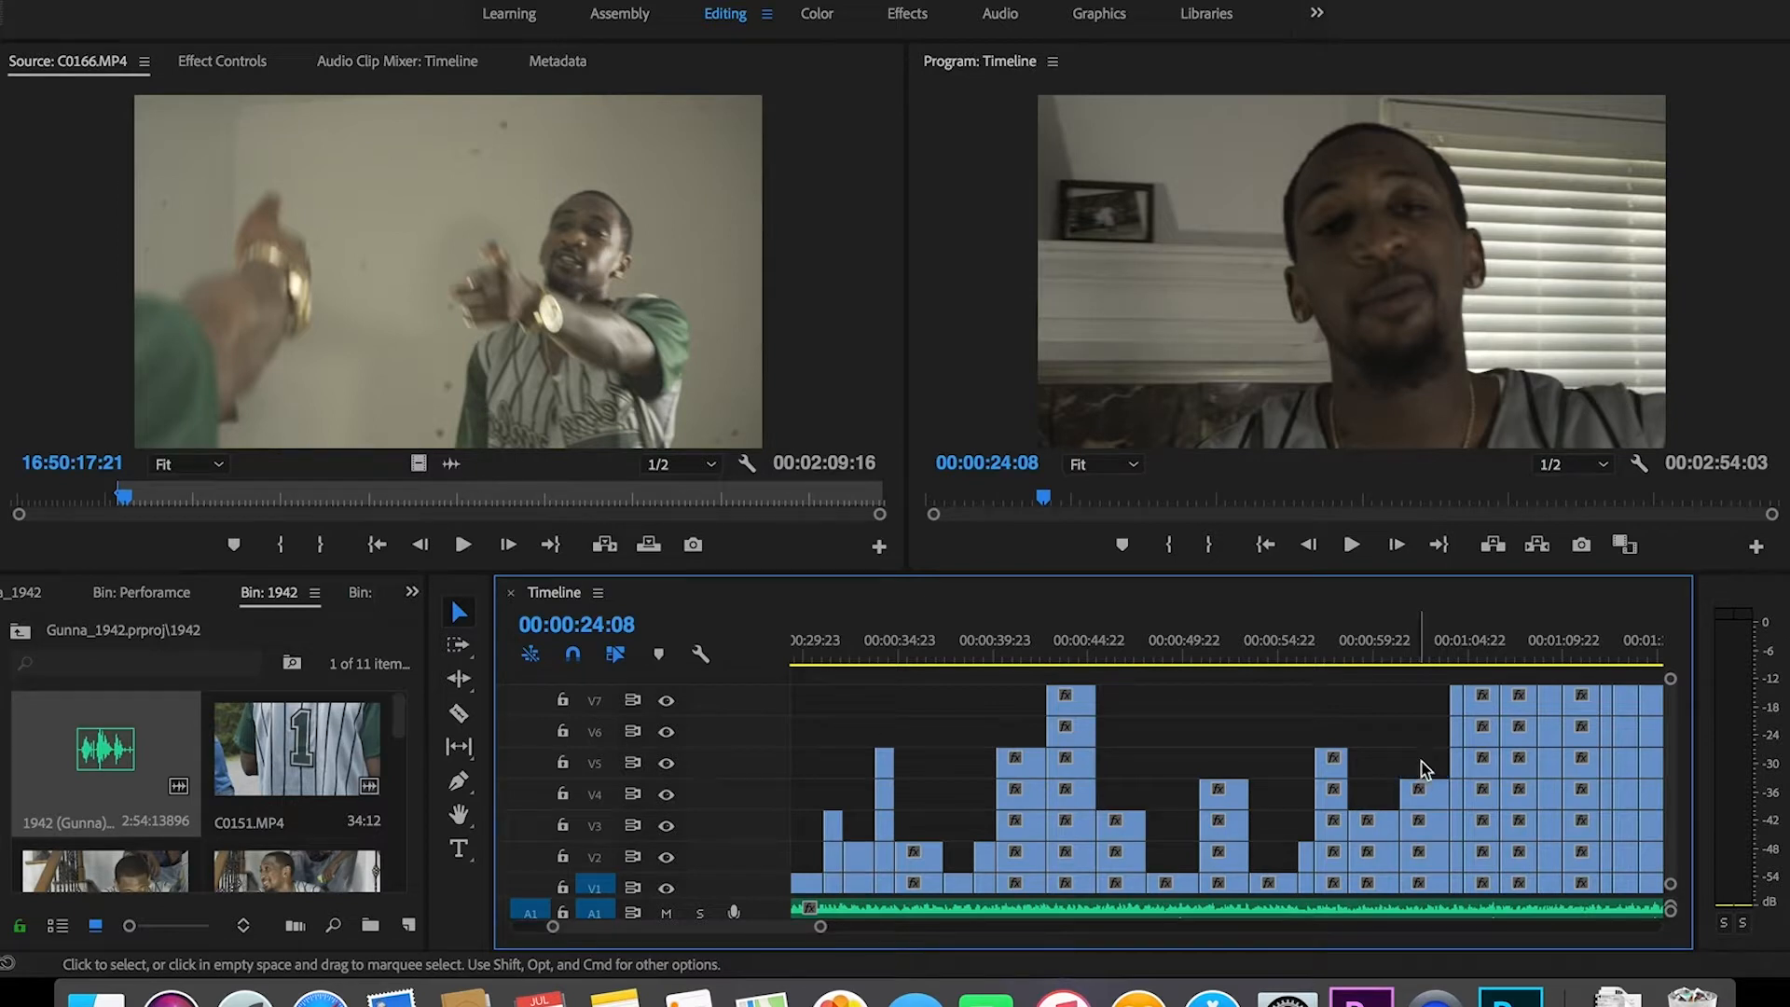
{"action": "left_click_drag", "start_coordinate": [1460, 677], "coordinate": [1459, 776]}
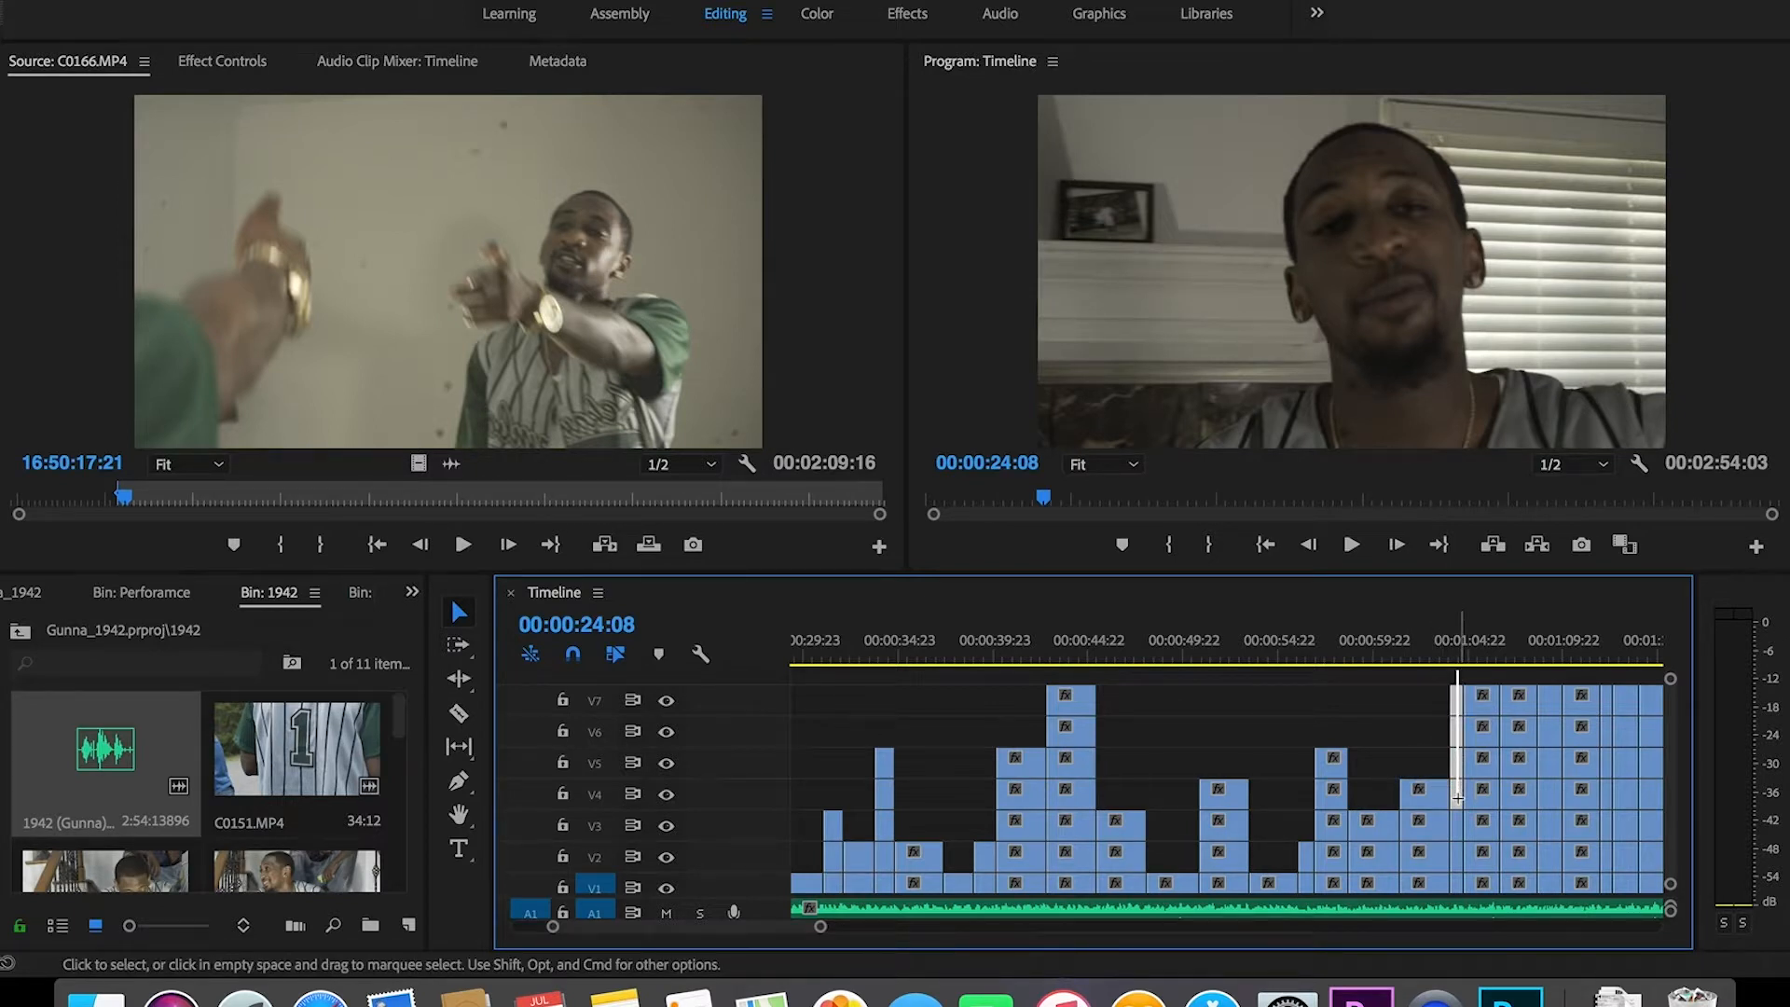
{"action": "key", "text": "Delete"}
{"action": "left_click_drag", "start_coordinate": [1481, 679], "coordinate": [1519, 853]}
{"action": "key", "text": "Delete"}
{"action": "key", "text": "Delete"}
{"action": "left_click_drag", "start_coordinate": [1544, 688], "coordinate": [1552, 833]}
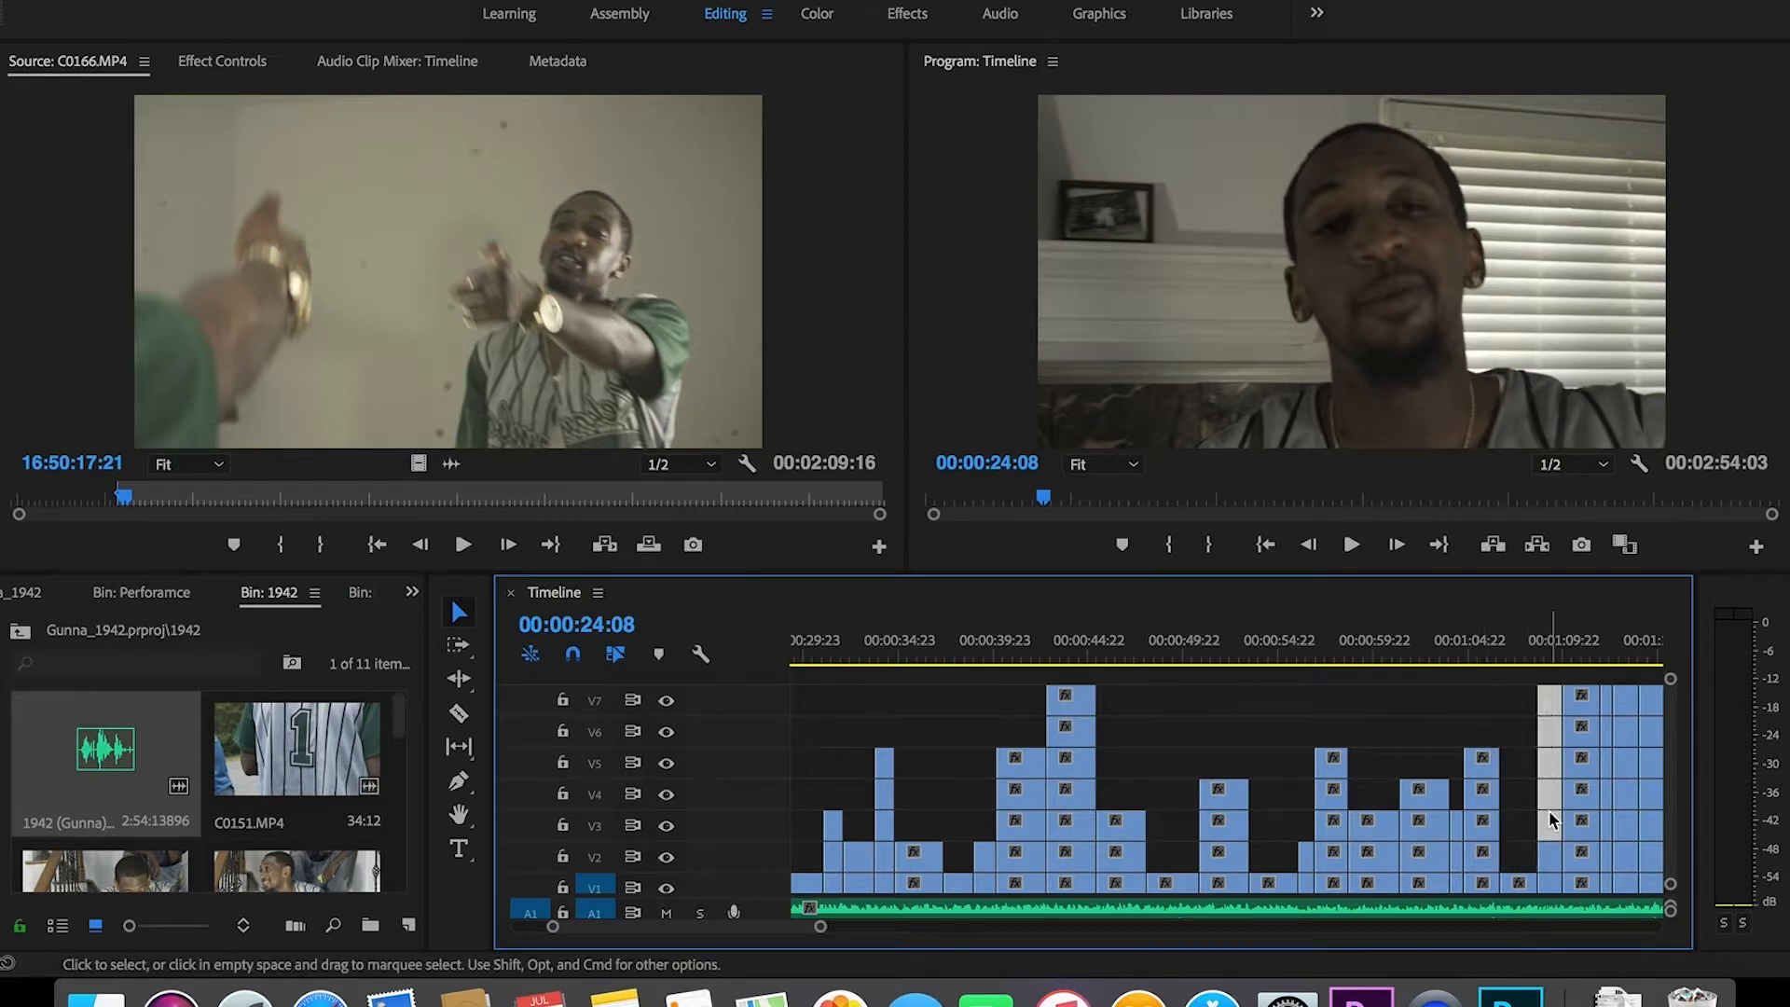
{"action": "key", "text": "Delete"}
{"action": "left_click_drag", "start_coordinate": [1574, 692], "coordinate": [1582, 773]}
{"action": "key", "text": "Delete"}
{"action": "left_click_drag", "start_coordinate": [1605, 684], "coordinate": [1606, 820]}
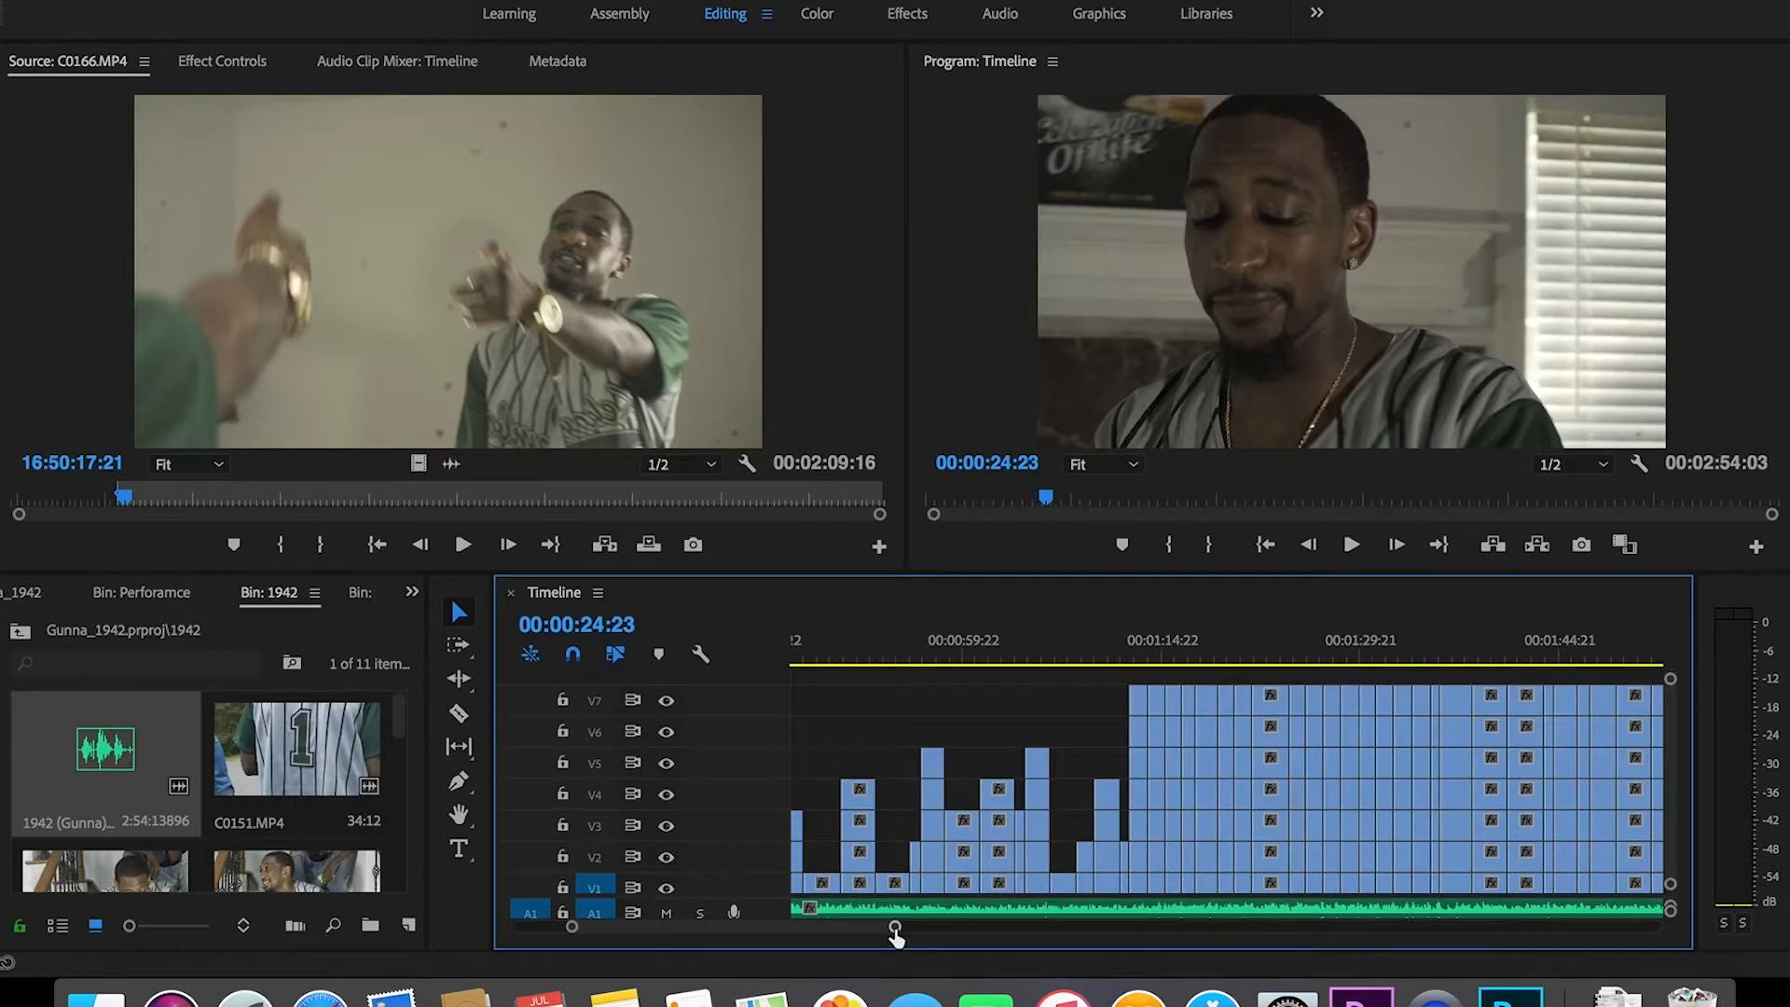
Step: Stagger the first columns from about 01:14, cutting V7 down to V2, V5, V3, V3 and V5
{"action": "mouse_move", "coordinate": [891, 927]}
{"action": "left_mouse_down"}
{"action": "mouse_move", "coordinate": [835, 929]}
{"action": "mouse_move", "coordinate": [875, 933]}
{"action": "left_mouse_up"}
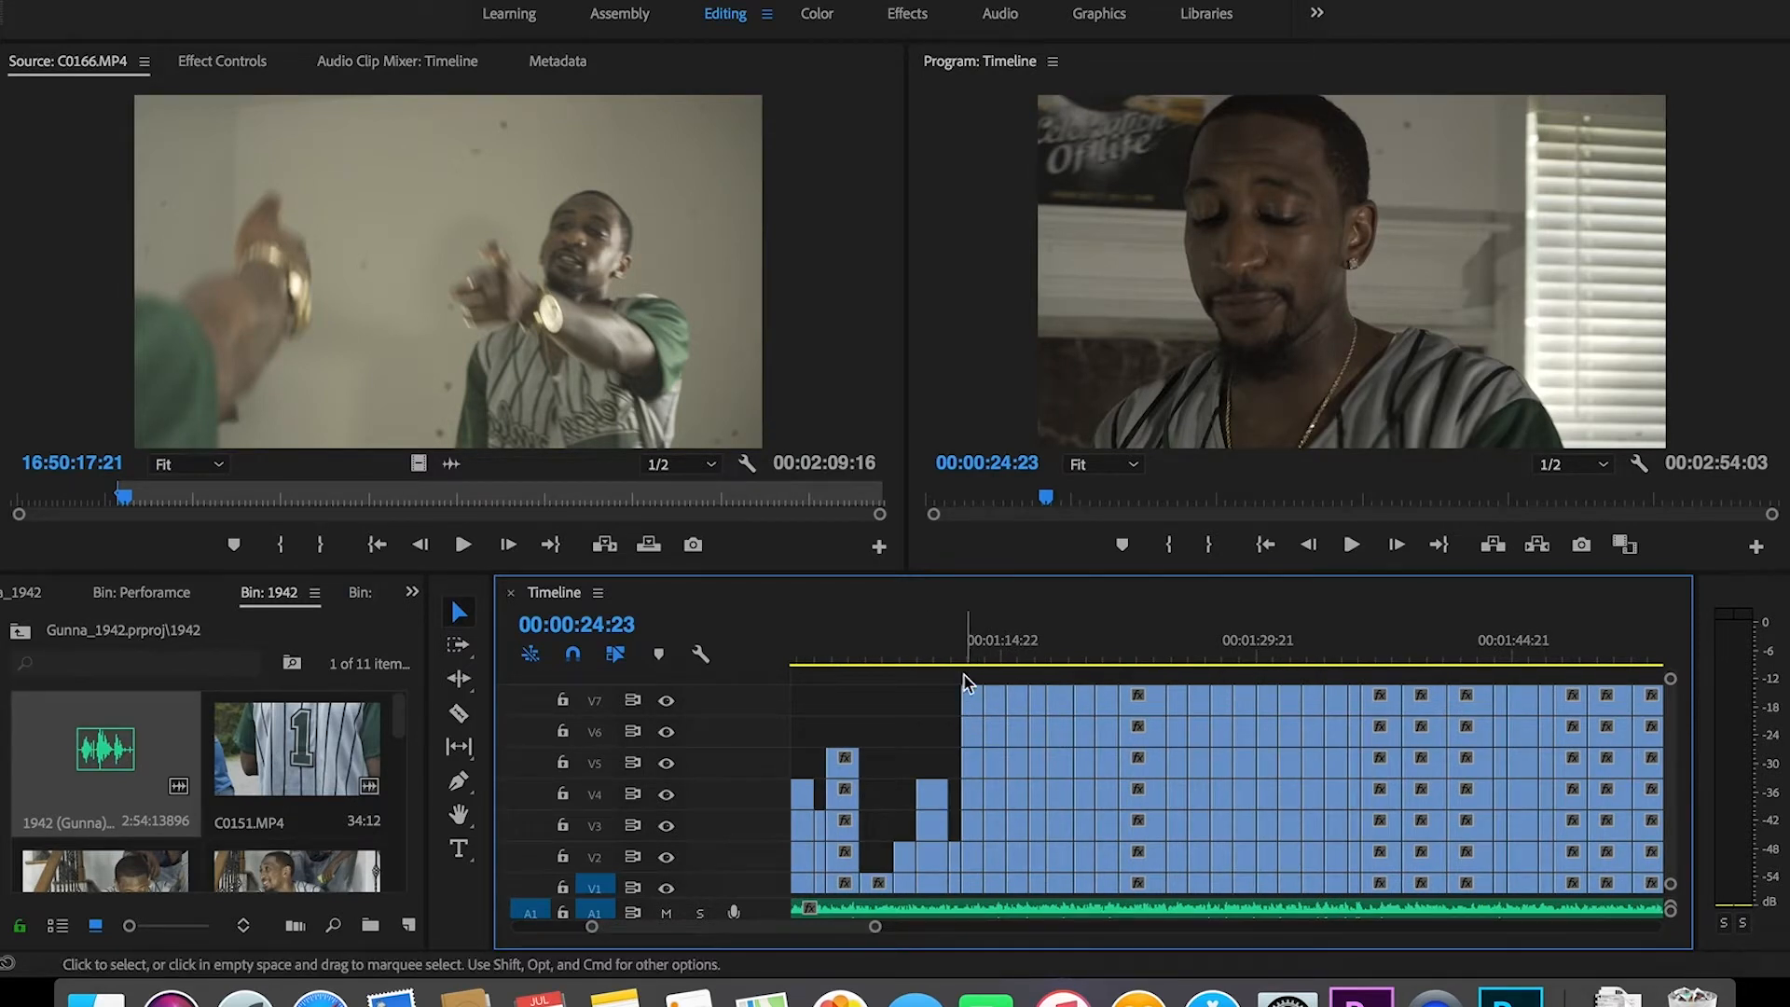
{"action": "left_click_drag", "start_coordinate": [969, 681], "coordinate": [971, 774]}
{"action": "left_click_drag", "start_coordinate": [996, 668], "coordinate": [994, 849]}
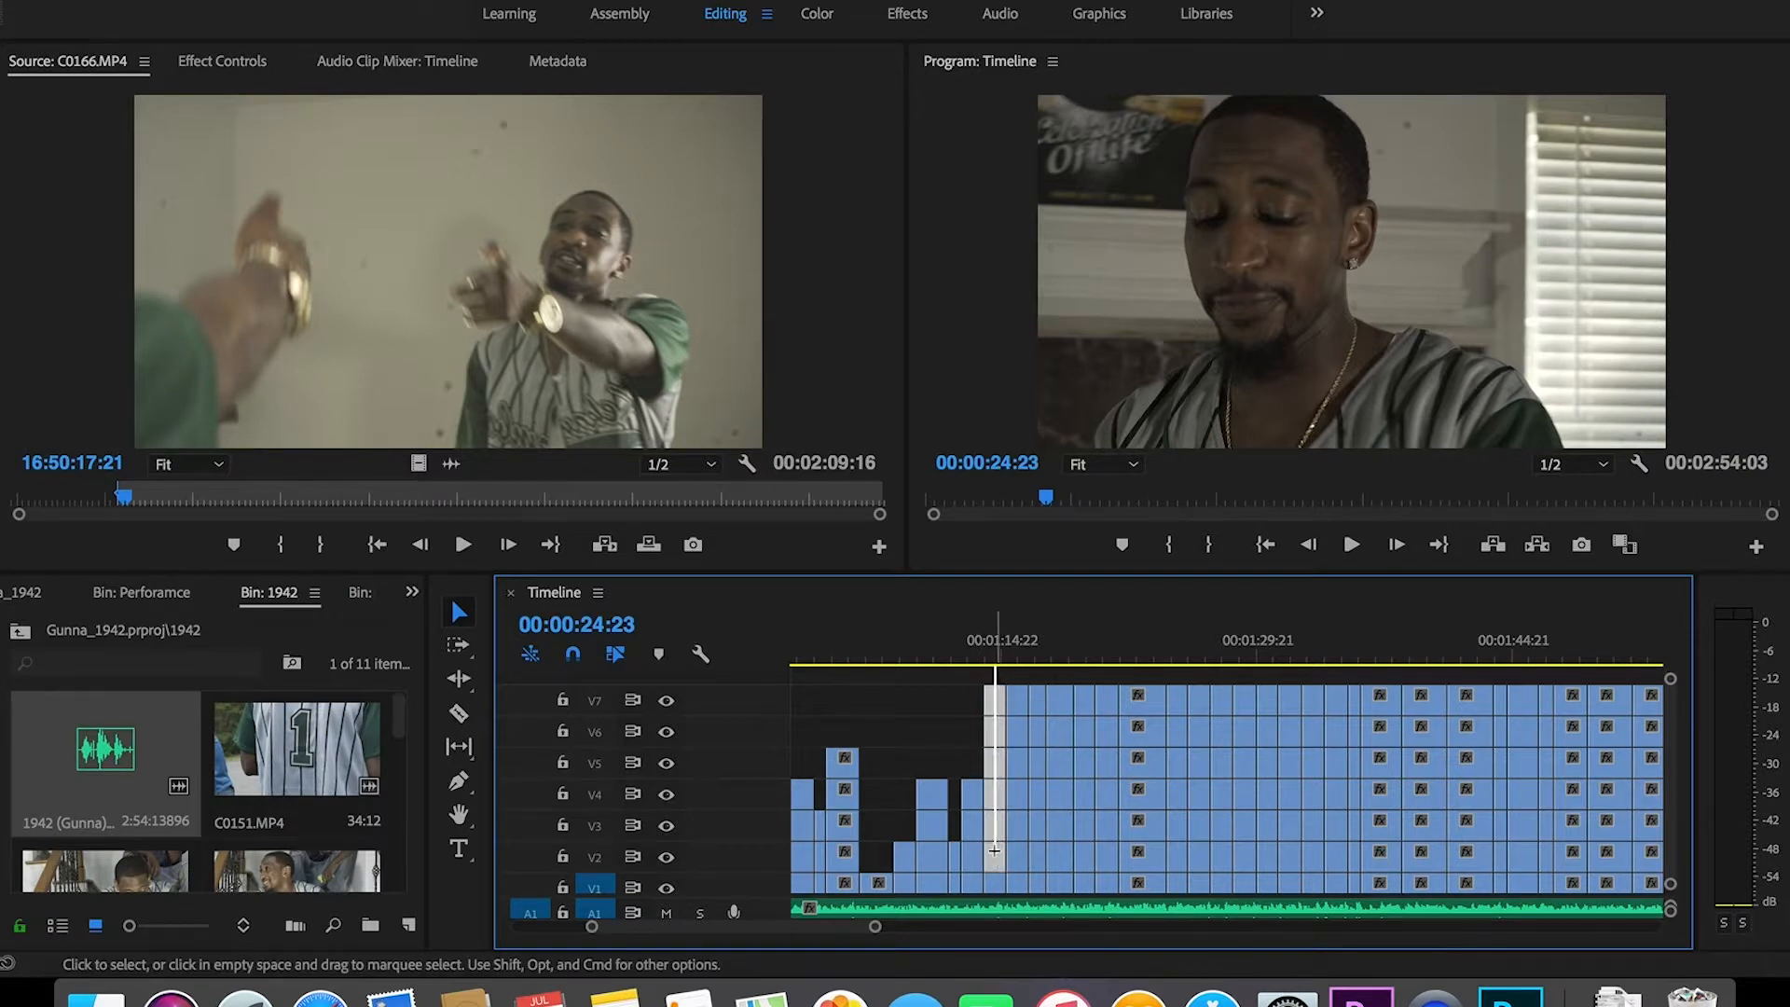
{"action": "key", "text": "Delete"}
{"action": "left_click_drag", "start_coordinate": [1013, 669], "coordinate": [1020, 760]}
{"action": "key", "text": "Delete"}
{"action": "left_click_drag", "start_coordinate": [1036, 671], "coordinate": [1038, 825]}
{"action": "key", "text": "Delete"}
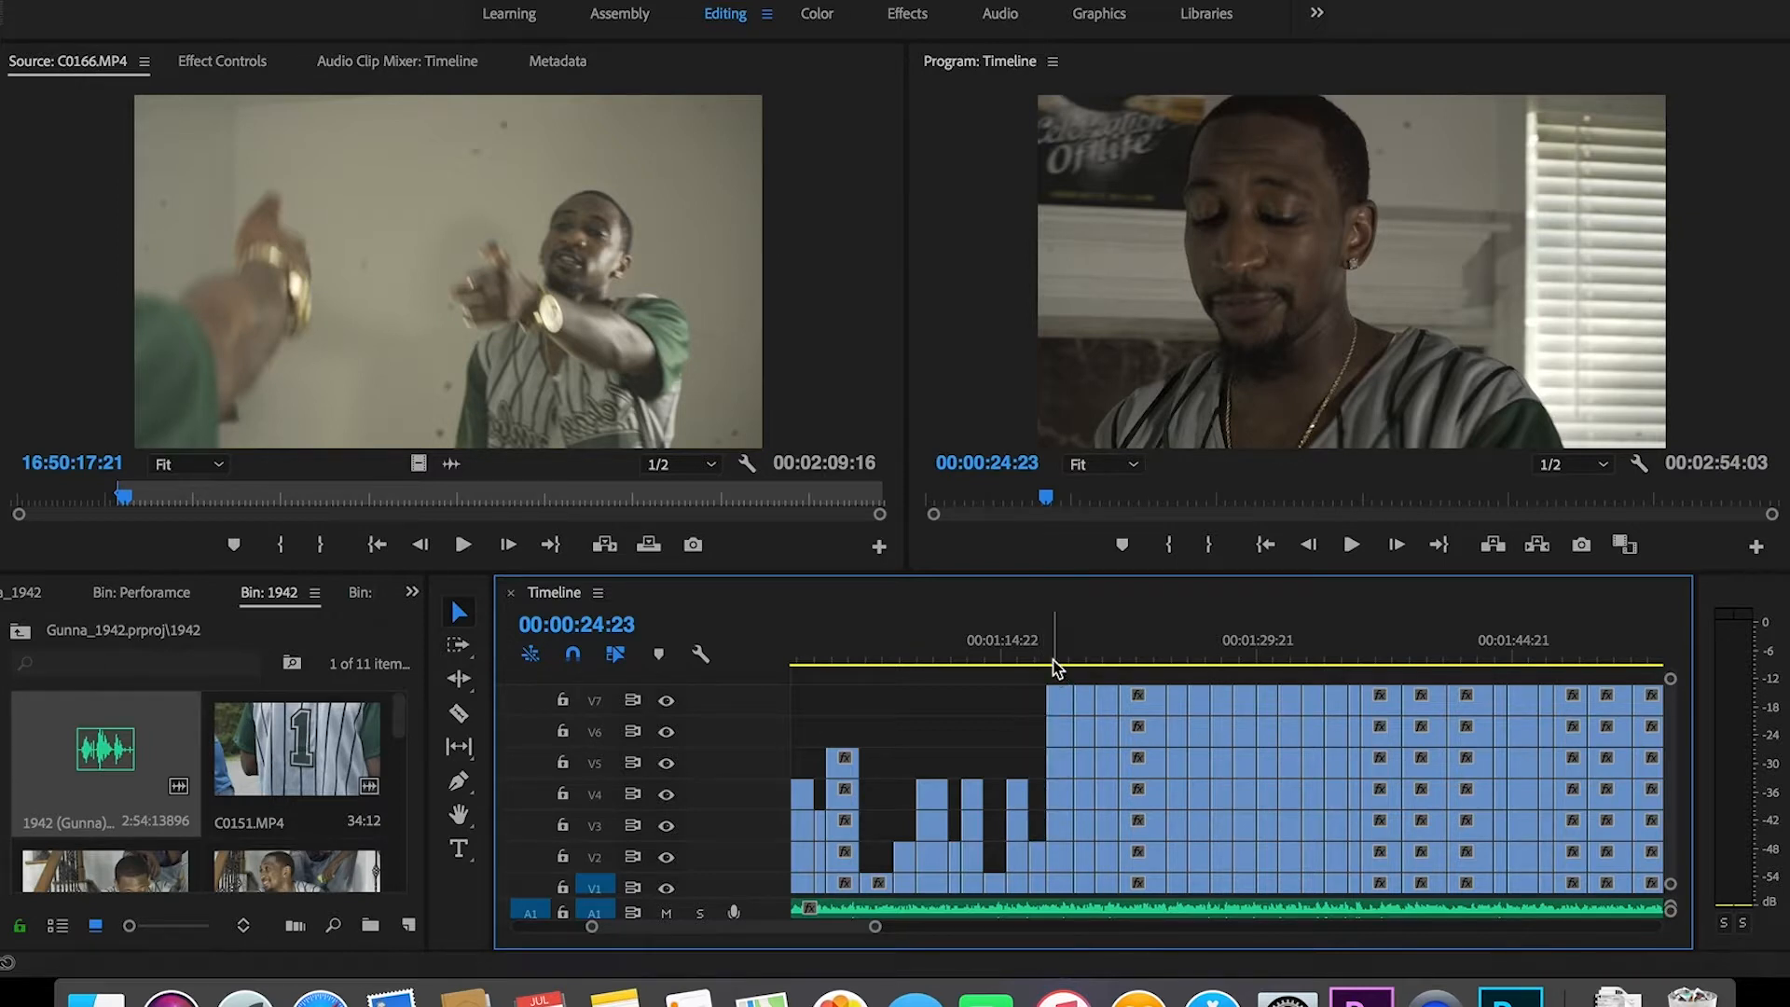
{"action": "left_click_drag", "start_coordinate": [1059, 673], "coordinate": [1066, 824]}
{"action": "key", "text": "Delete"}
{"action": "left_click_drag", "start_coordinate": [1083, 668], "coordinate": [1084, 804]}
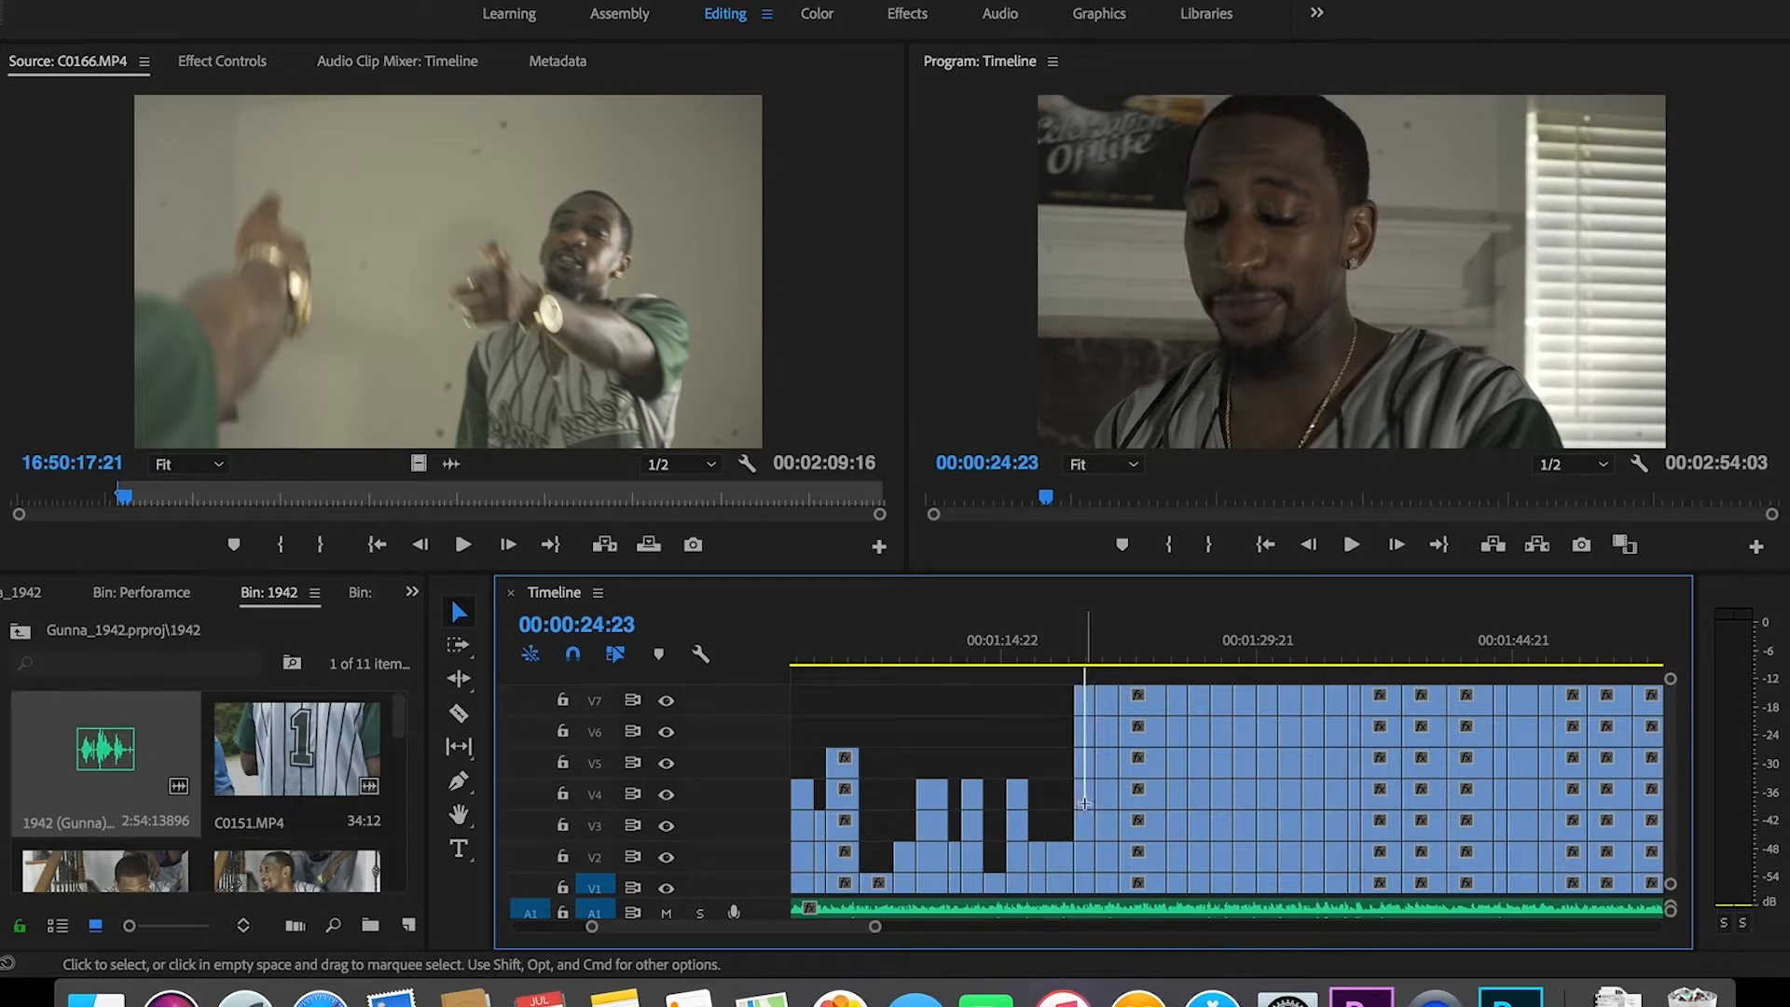
{"action": "left_click_drag", "start_coordinate": [1077, 678], "coordinate": [1084, 774]}
{"action": "key", "text": "Delete"}
Step: Delete the stacked clips around 01:17–01:21 in the next thin columns
{"action": "left_click_drag", "start_coordinate": [872, 928], "coordinate": [953, 956]}
{"action": "left_click_drag", "start_coordinate": [841, 931], "coordinate": [858, 933]}
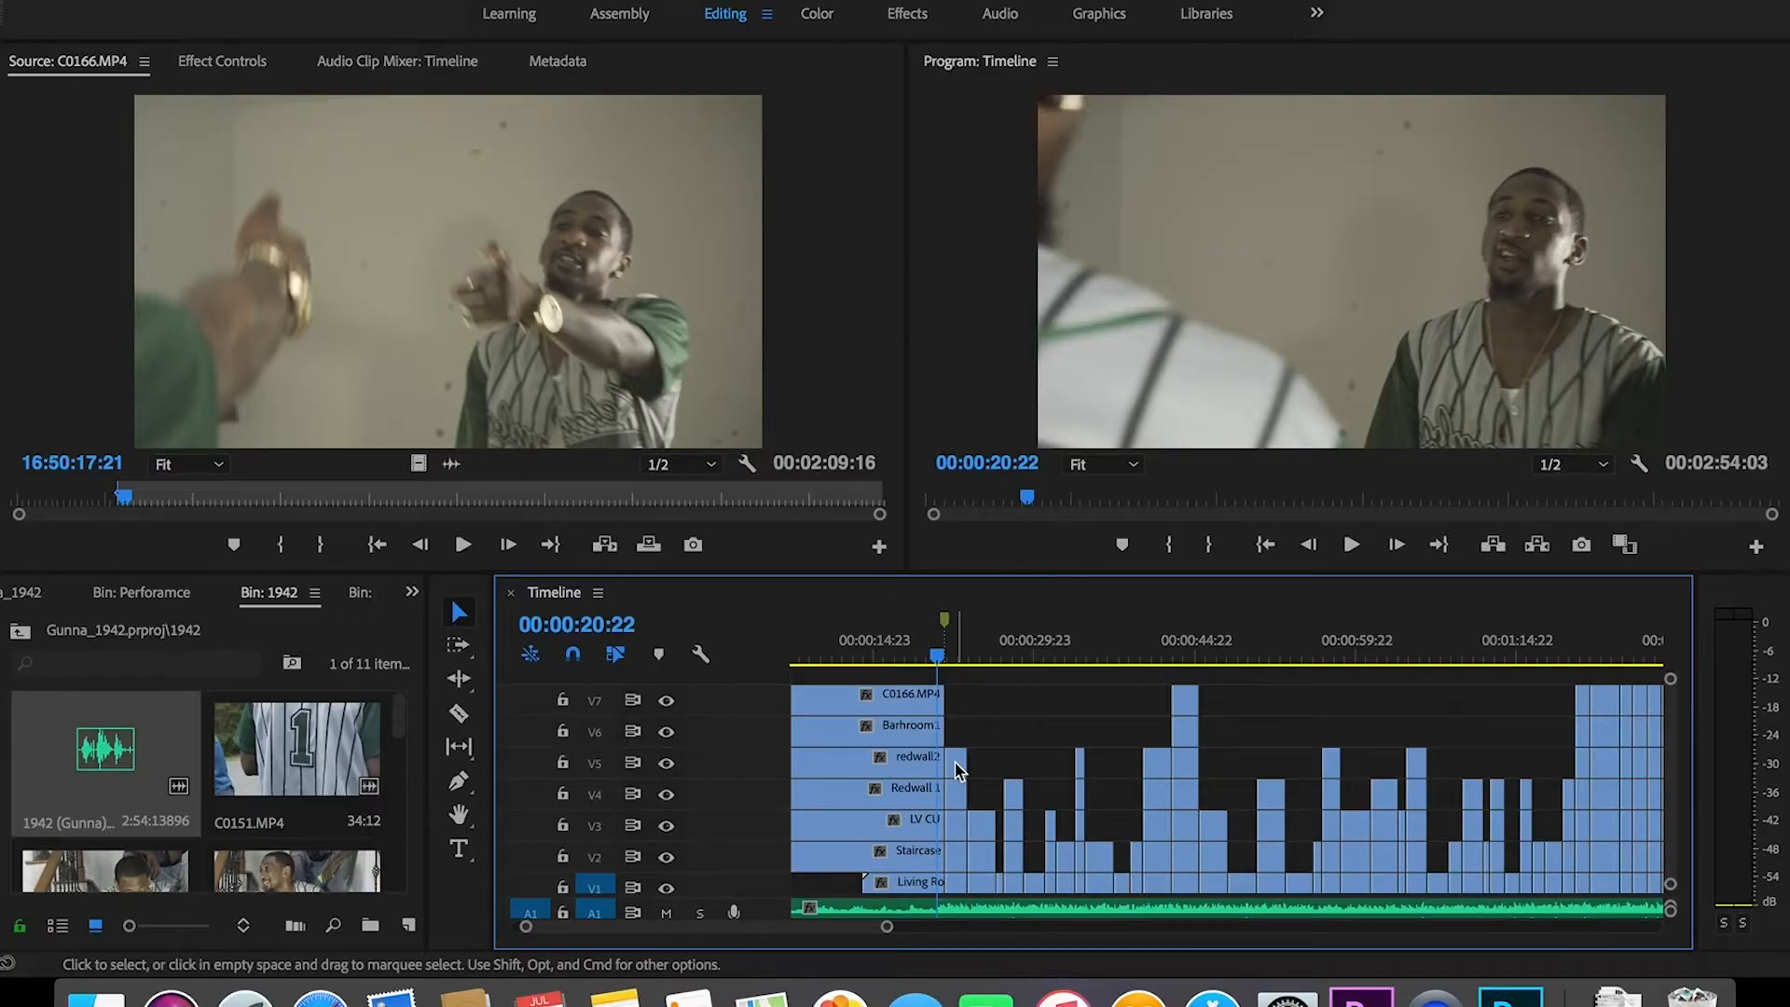
{"action": "left_click_drag", "start_coordinate": [832, 928], "coordinate": [872, 933]}
{"action": "left_click", "coordinate": [1224, 653]}
{"action": "left_click_drag", "start_coordinate": [1227, 746], "coordinate": [1185, 727]}
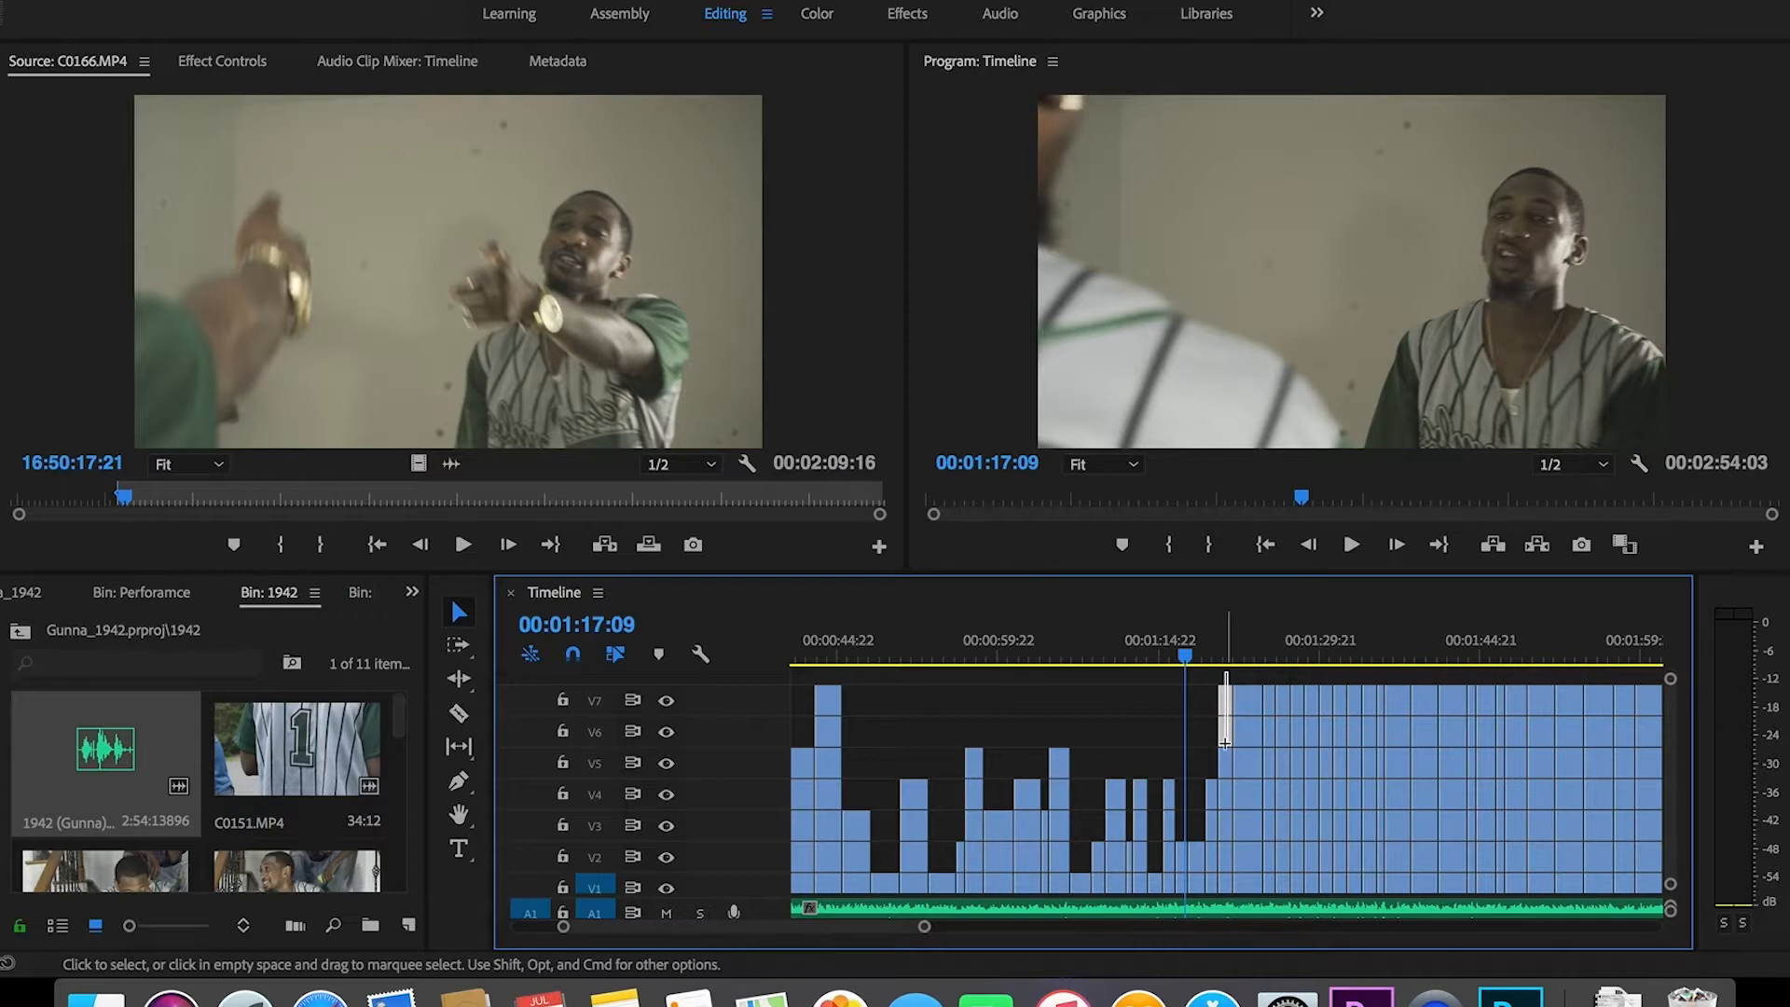
{"action": "key", "text": "Delete"}
{"action": "left_click_drag", "start_coordinate": [1249, 680], "coordinate": [1245, 820]}
{"action": "key", "text": "Delete"}
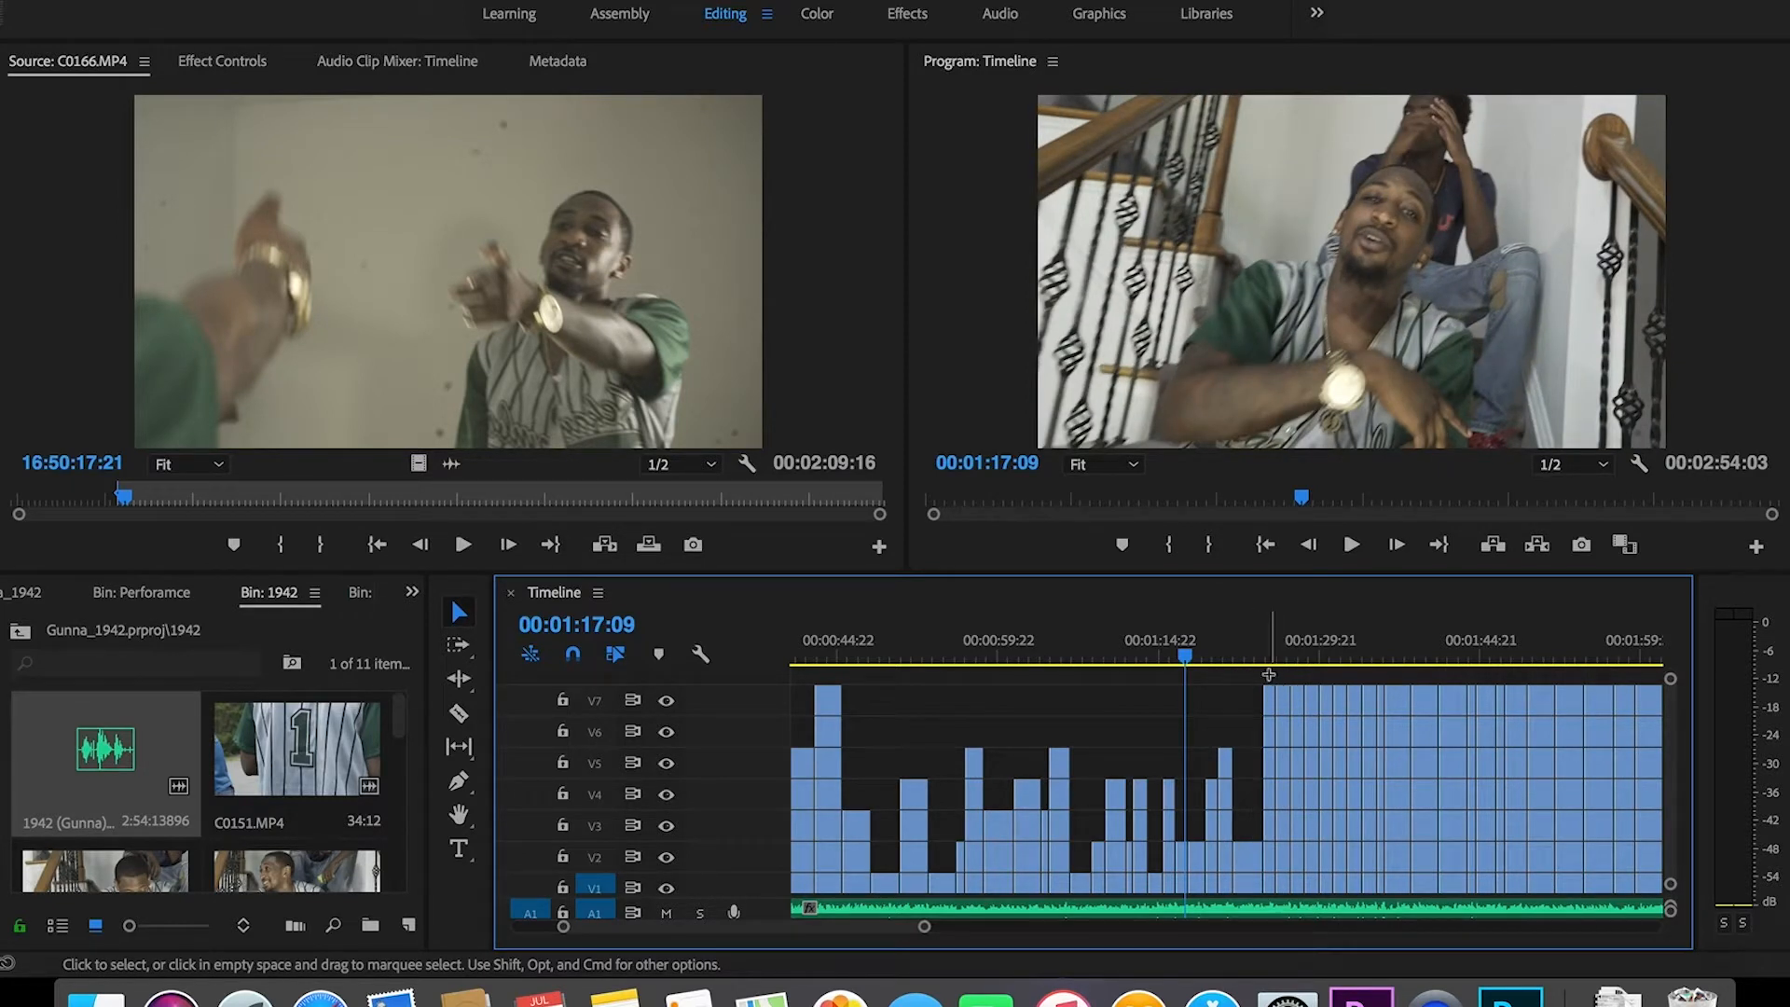
{"action": "left_click_drag", "start_coordinate": [1267, 746], "coordinate": [1266, 792]}
{"action": "key", "text": "Delete"}
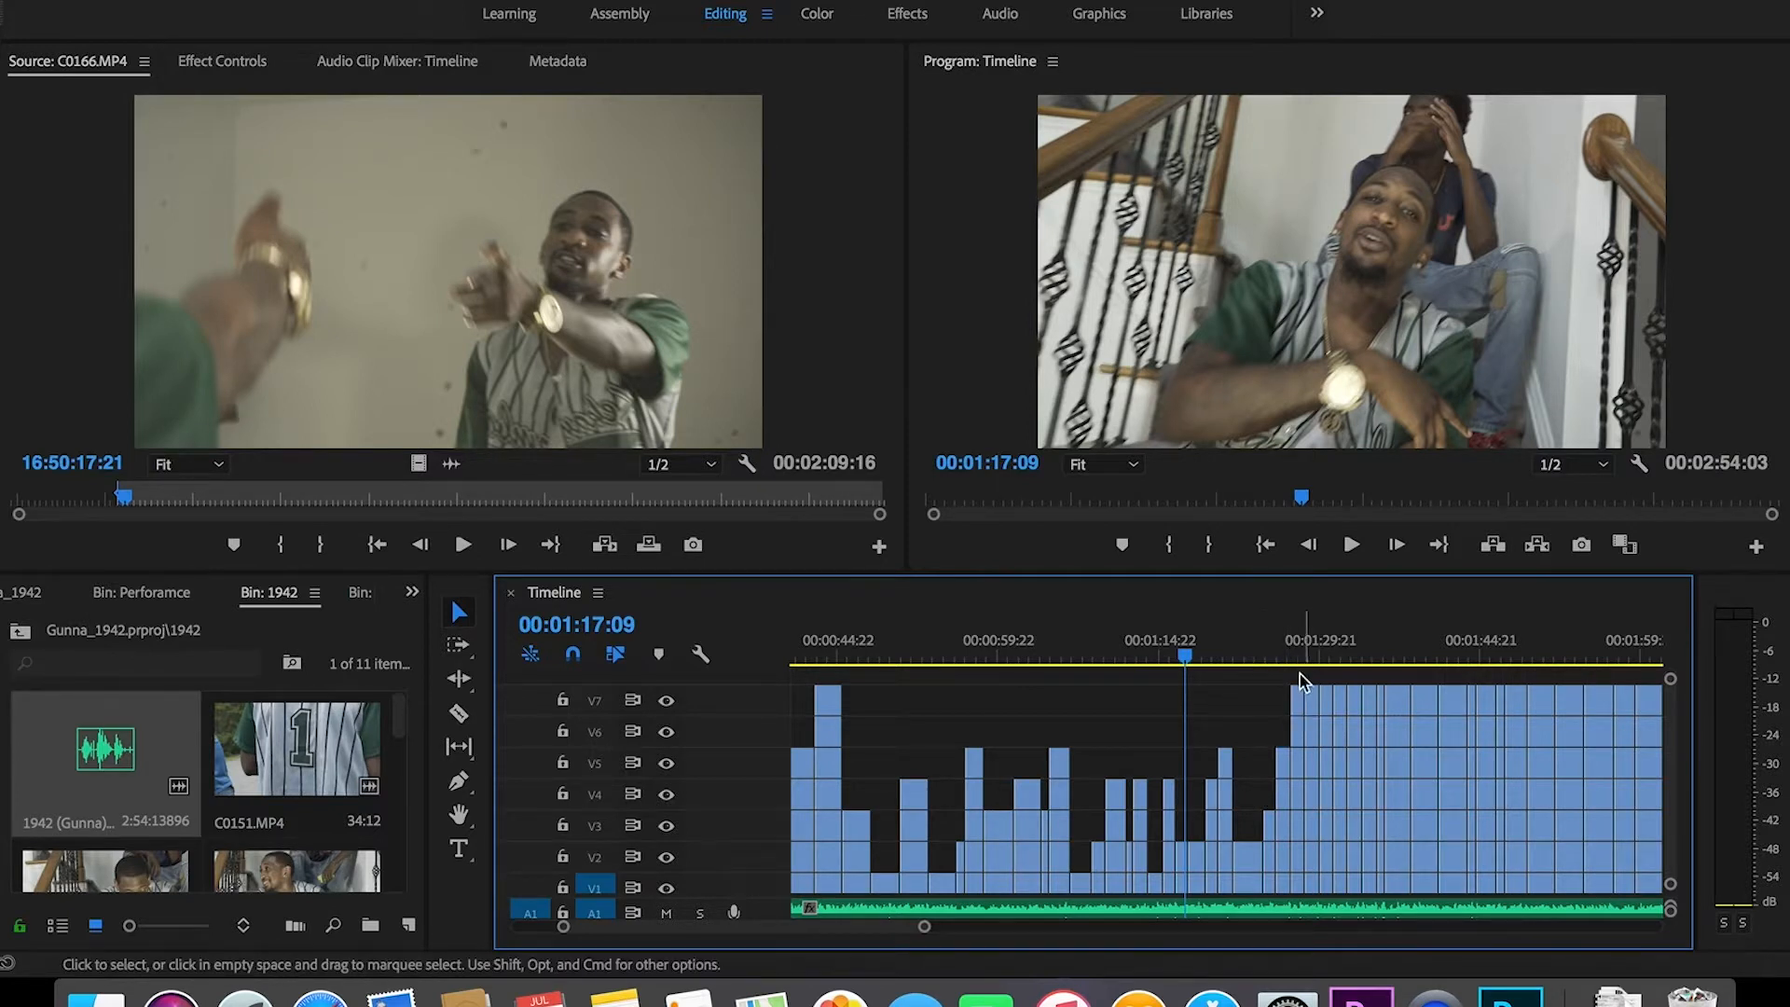
{"action": "left_click_drag", "start_coordinate": [1290, 772], "coordinate": [1298, 839]}
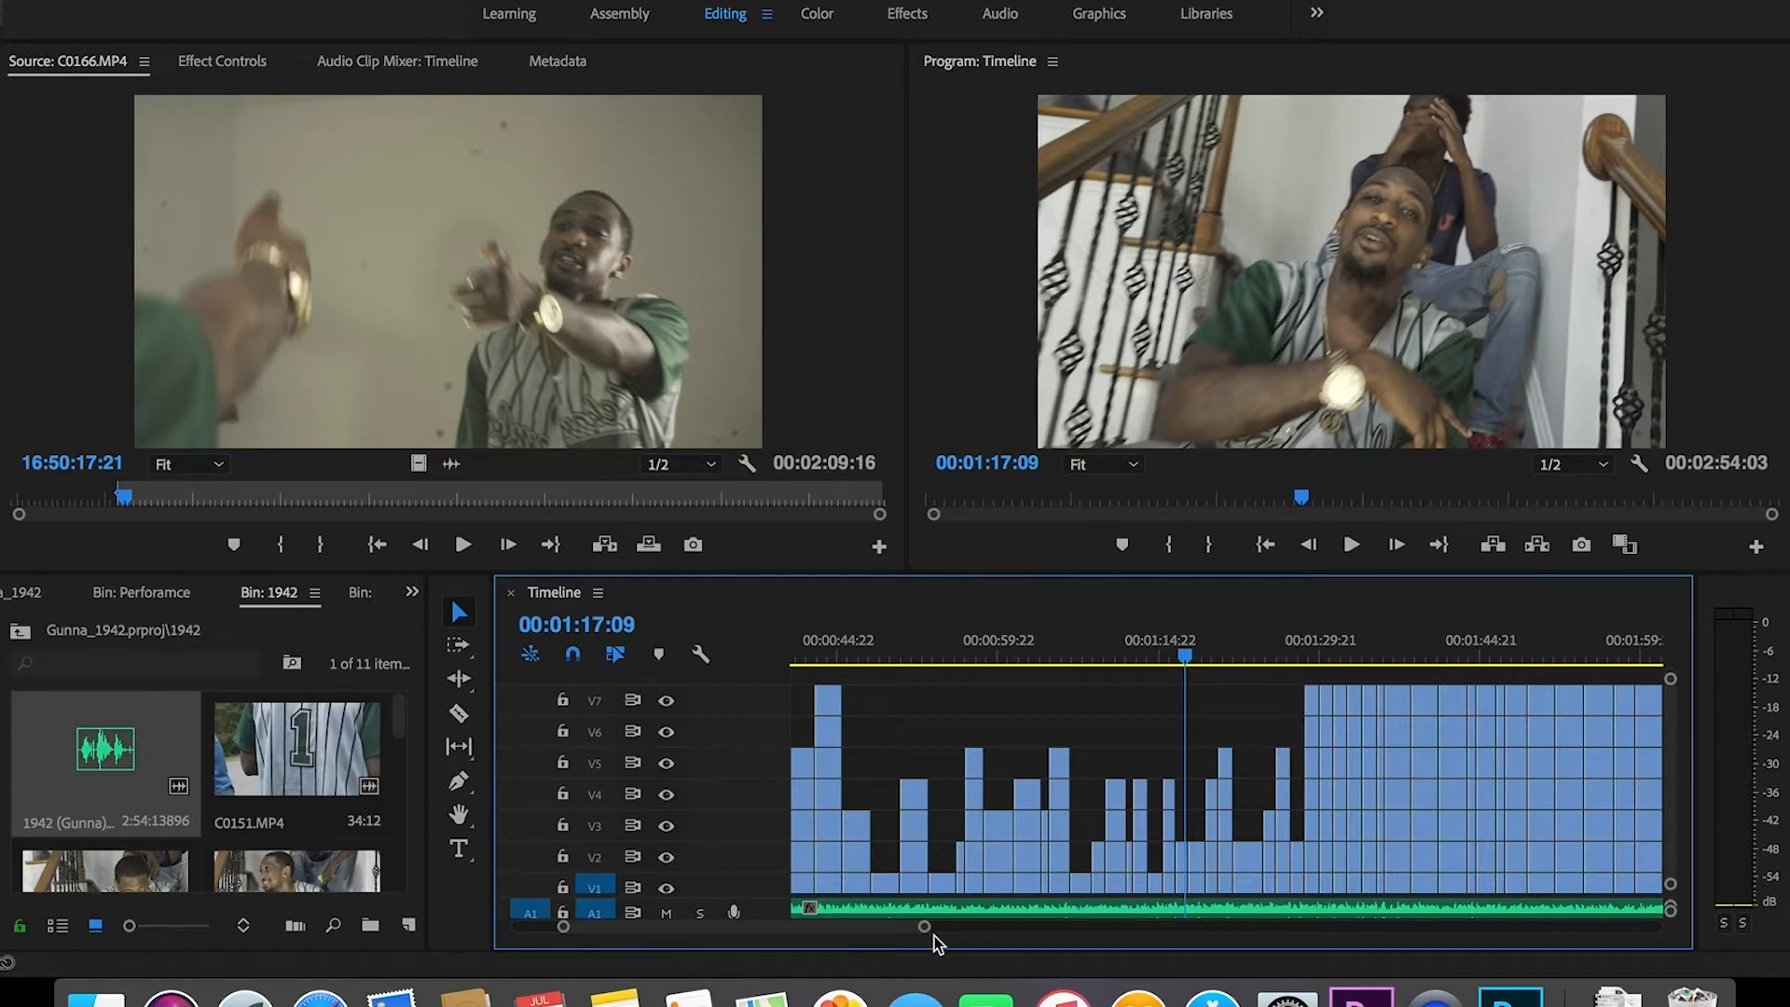
Step: Cut the following tall columns to varied heights: V7–V5, V7–V3, V7–V4, V7–V2, V7–V3
{"action": "left_click_drag", "start_coordinate": [923, 927], "coordinate": [859, 928]}
{"action": "left_click_drag", "start_coordinate": [1074, 671], "coordinate": [1072, 768]}
{"action": "key", "text": "Delete"}
{"action": "left_click_drag", "start_coordinate": [1095, 690], "coordinate": [1094, 826]}
{"action": "key", "text": "Delete"}
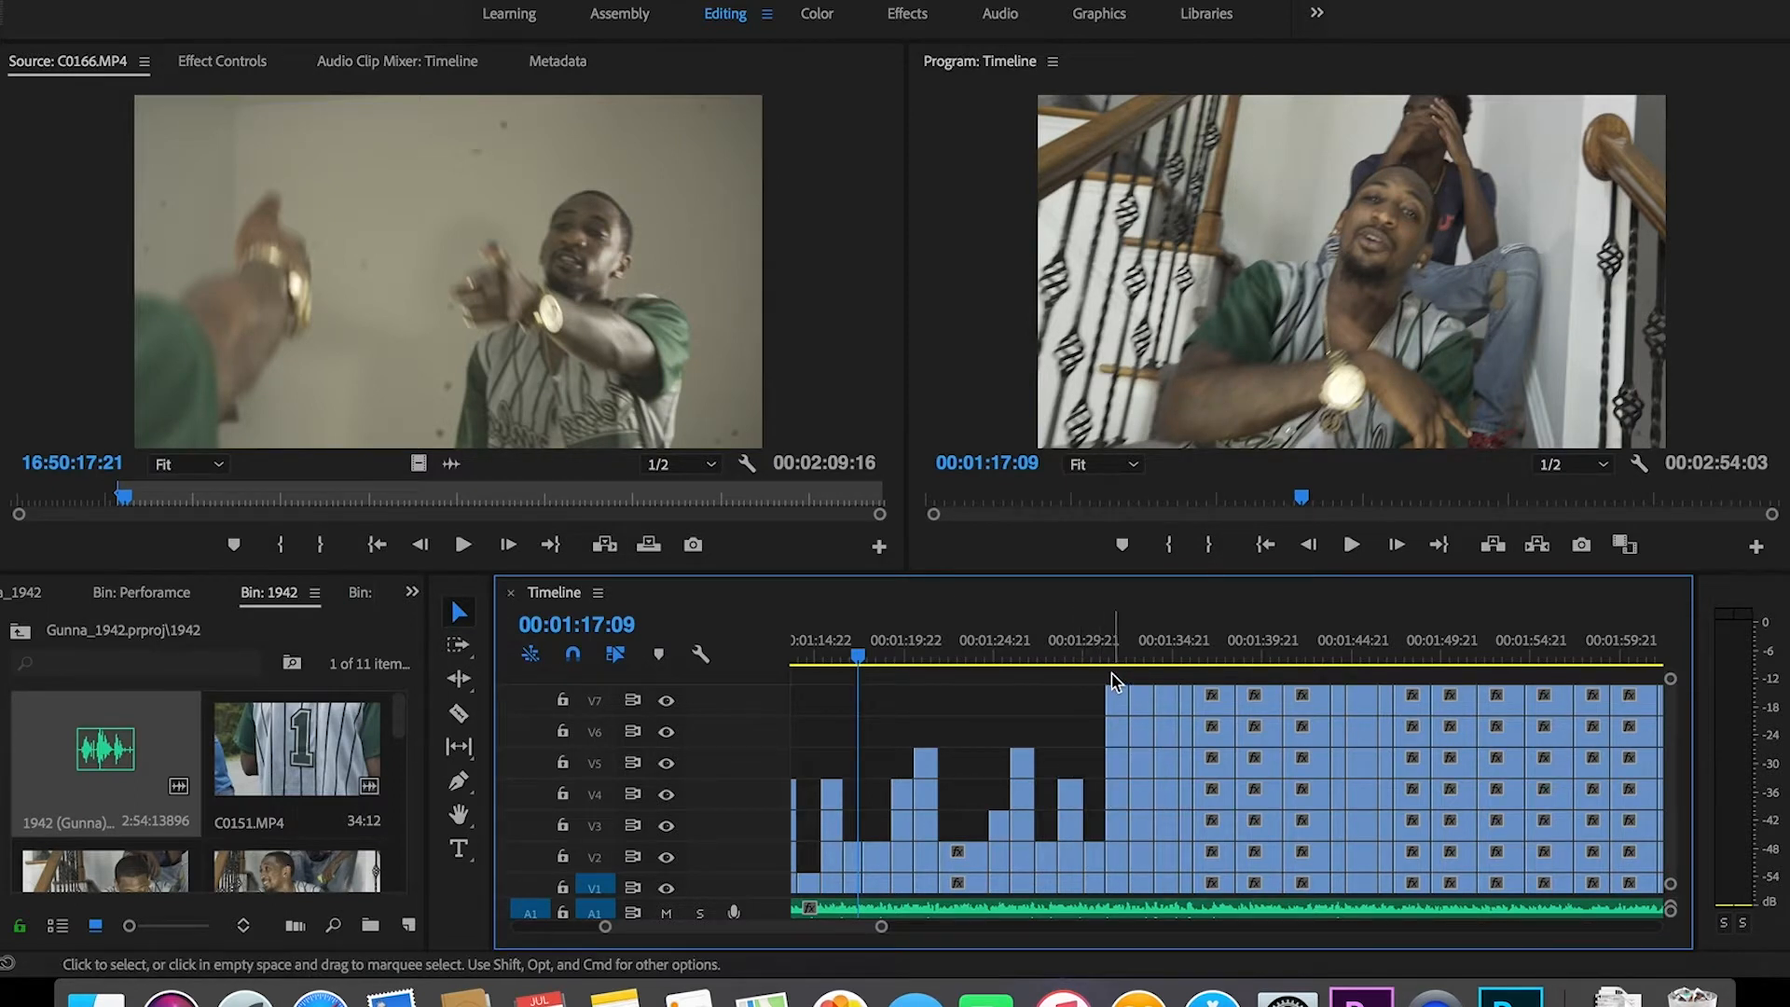
{"action": "left_click_drag", "start_coordinate": [1145, 685], "coordinate": [1146, 803]}
{"action": "key", "text": "Delete"}
{"action": "left_click_drag", "start_coordinate": [1168, 673], "coordinate": [1163, 859]}
{"action": "key", "text": "Delete"}
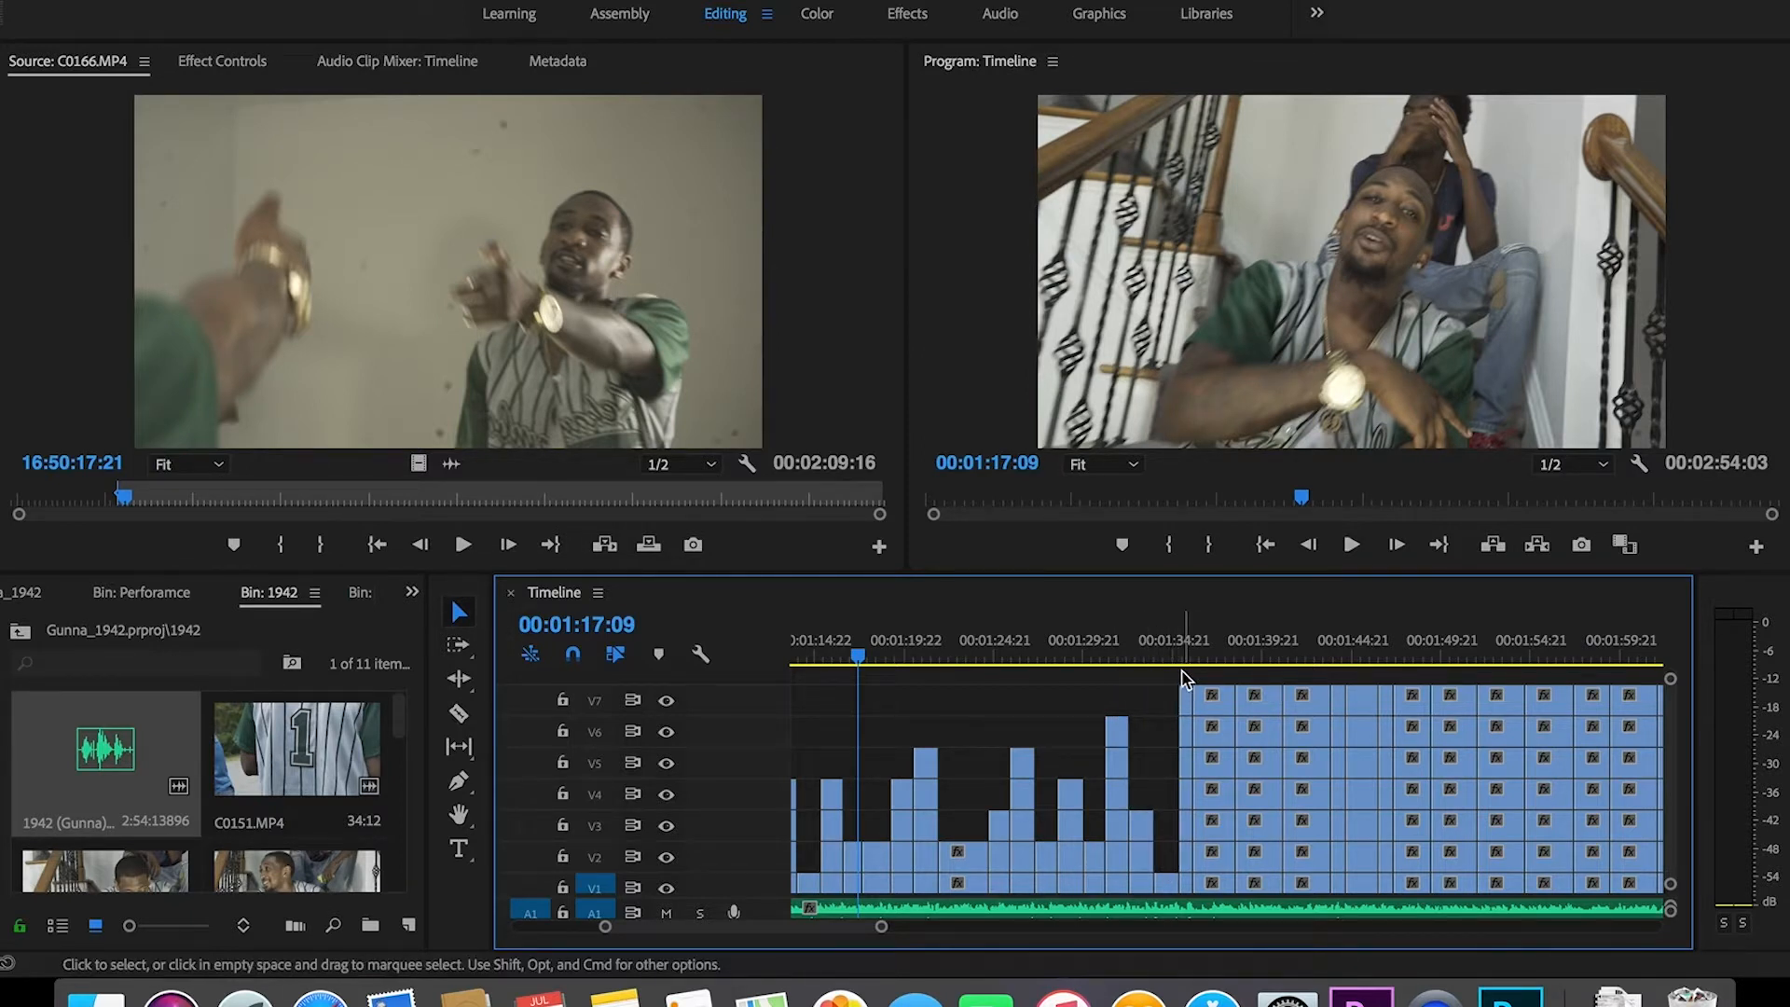
{"action": "left_click_drag", "start_coordinate": [1182, 678], "coordinate": [1189, 818]}
{"action": "key", "text": "Delete"}
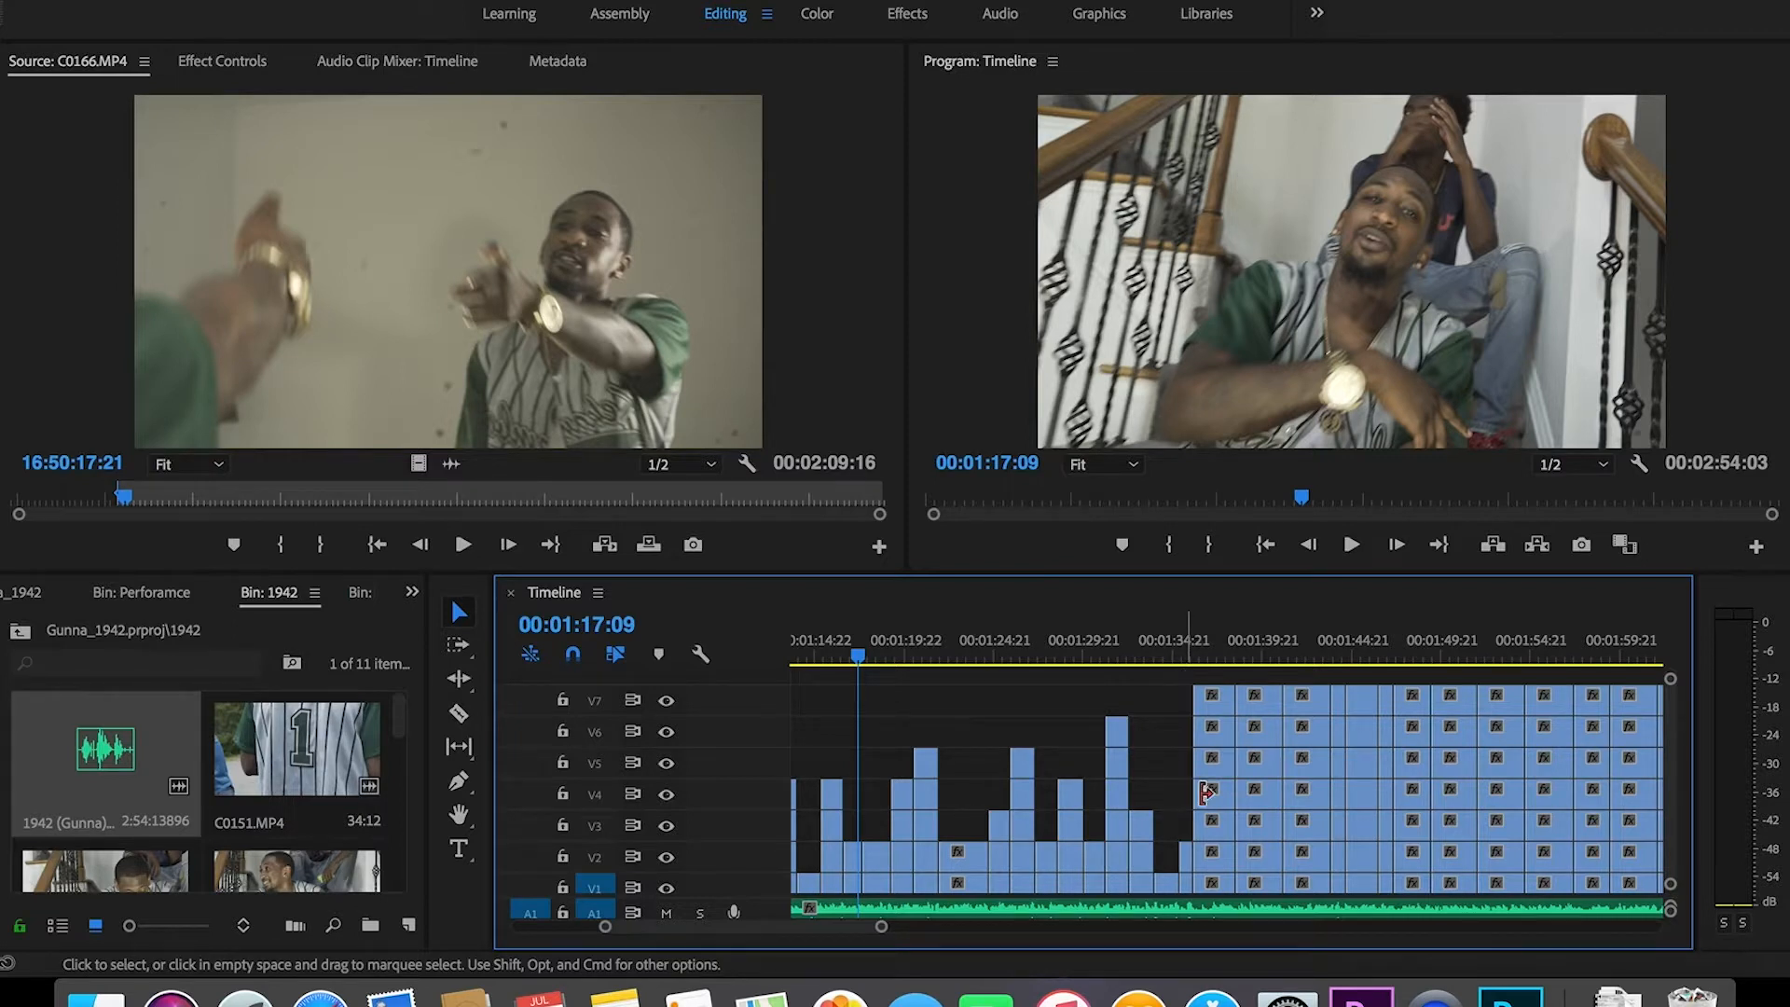
Step: Finish the steps to 01:44 with V7–V4, V7–V5, V7–V3, V7–V4 cuts and zoom out
{"action": "left_click_drag", "start_coordinate": [1207, 671], "coordinate": [1217, 801]}
{"action": "key", "text": "Delete"}
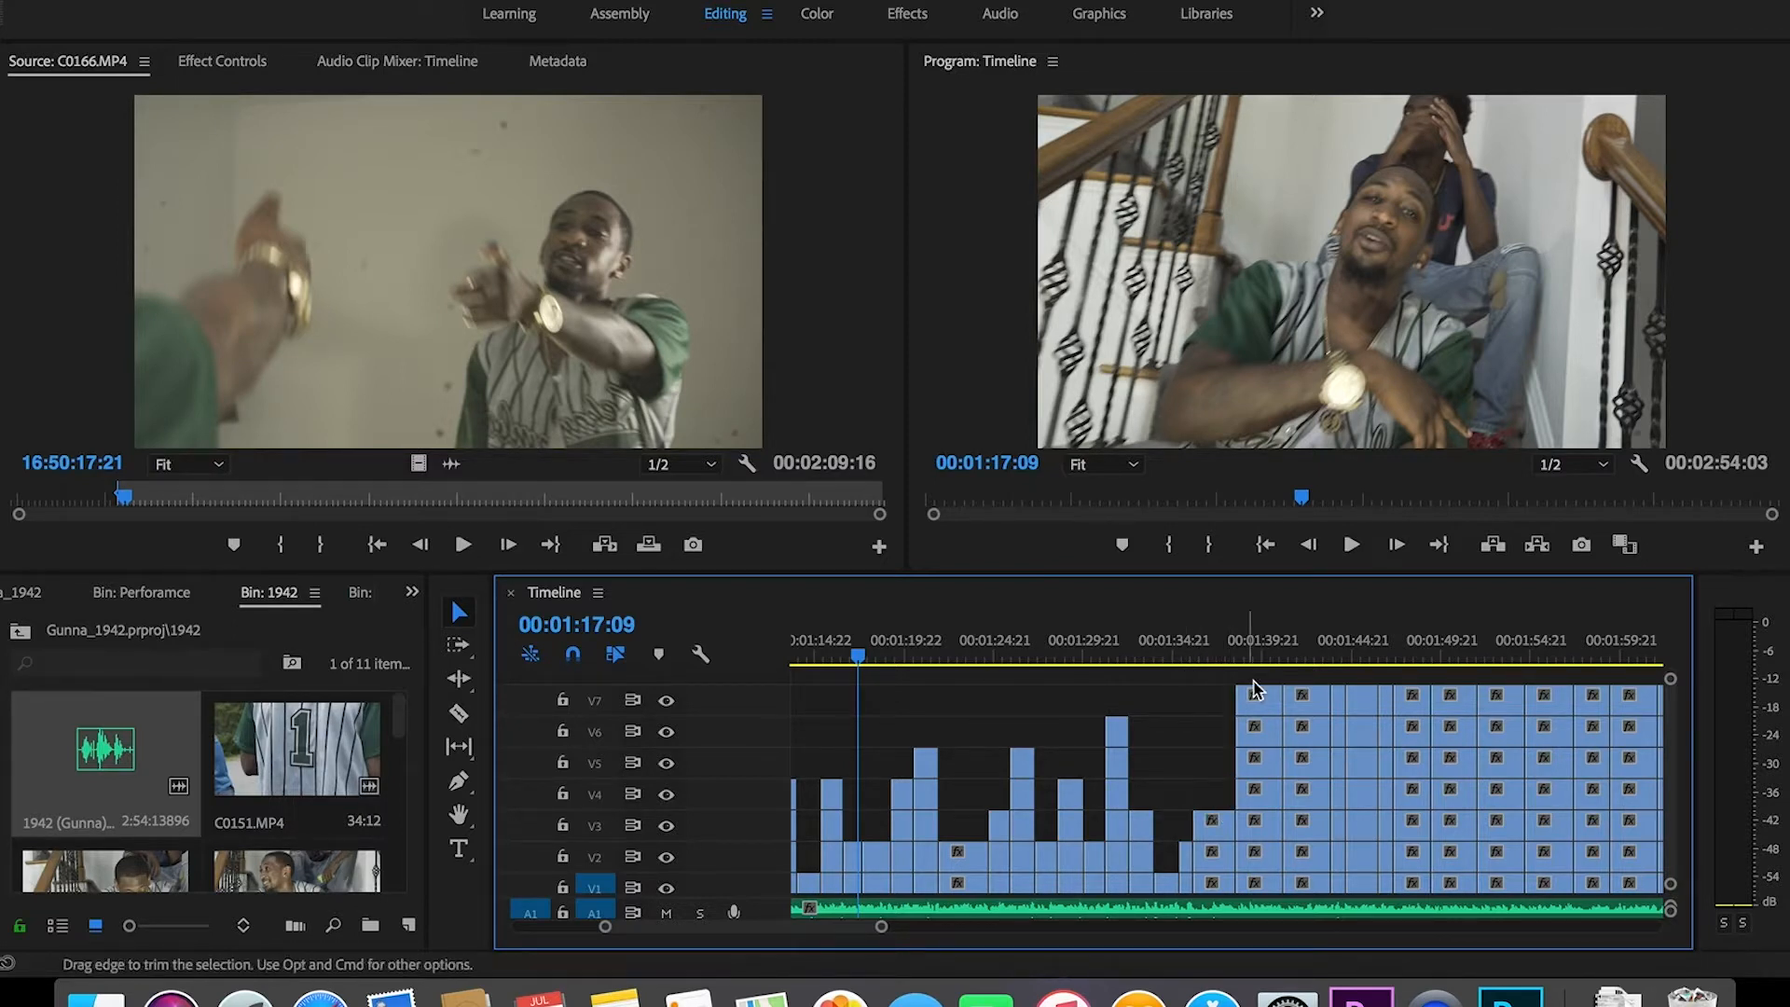
{"action": "left_click_drag", "start_coordinate": [1252, 678], "coordinate": [1251, 759]}
{"action": "key", "text": "Delete"}
{"action": "left_click_drag", "start_coordinate": [1298, 678], "coordinate": [1296, 825]}
{"action": "key", "text": "Delete"}
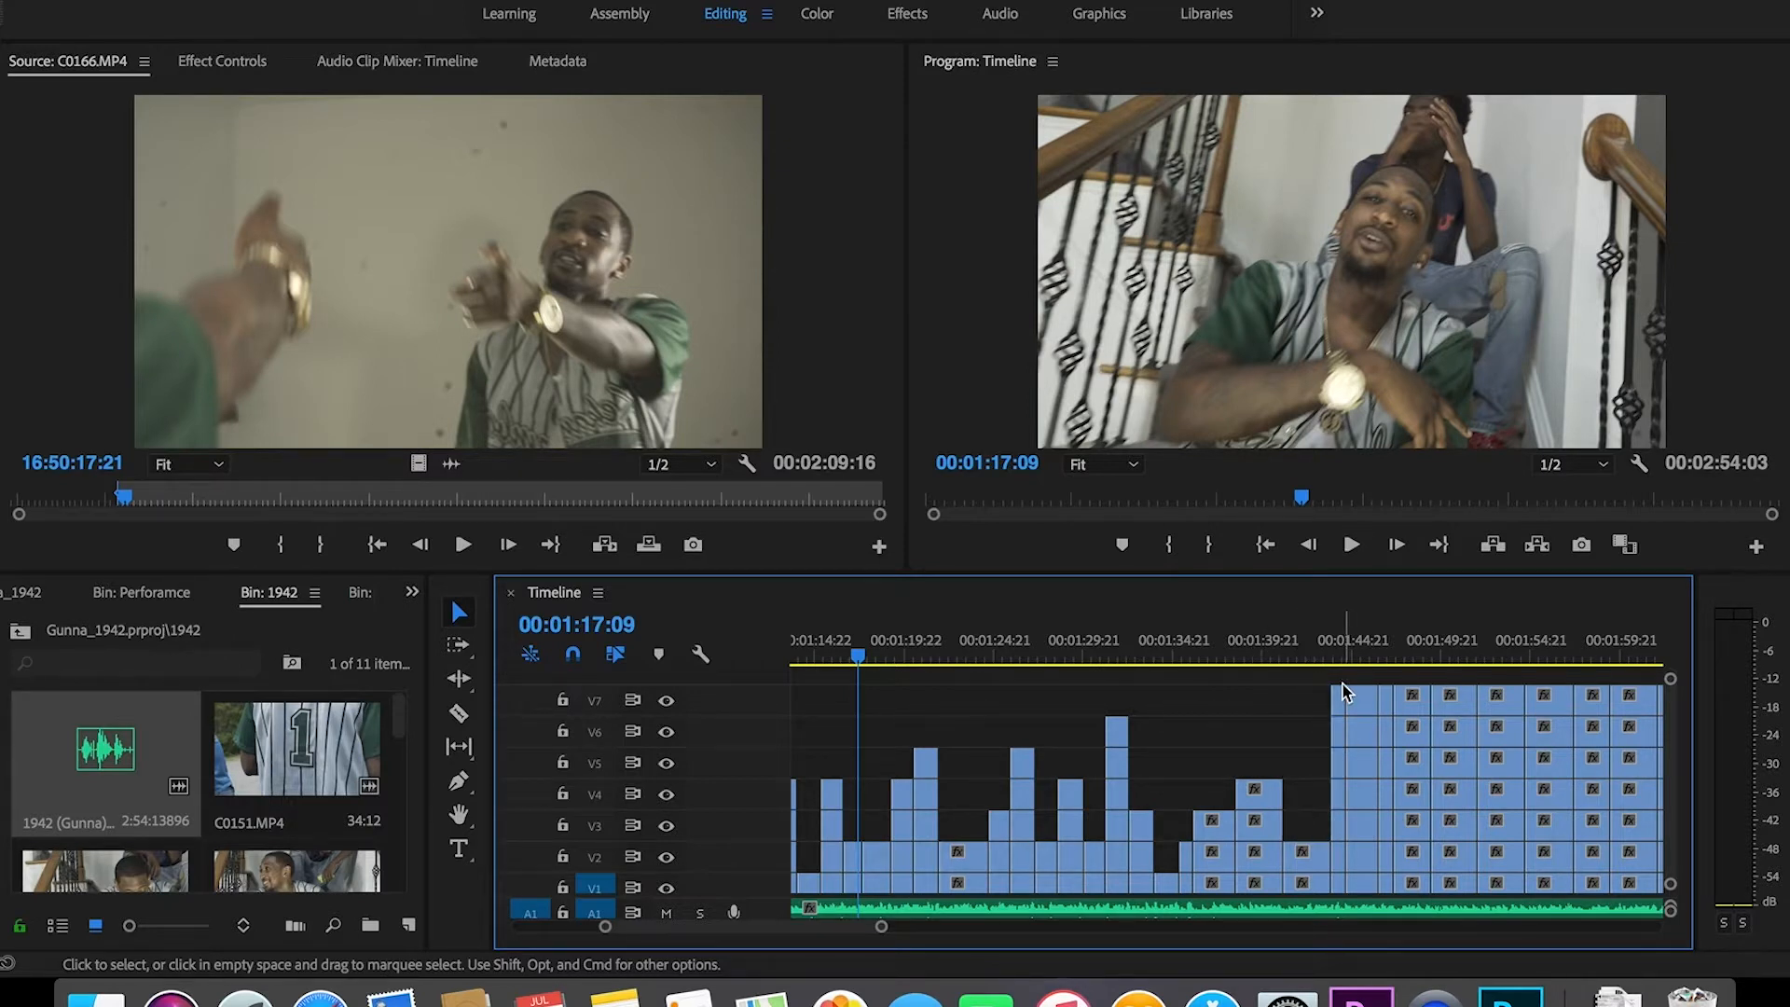
{"action": "left_click_drag", "start_coordinate": [1340, 678], "coordinate": [1336, 798]}
{"action": "key", "text": "Delete"}
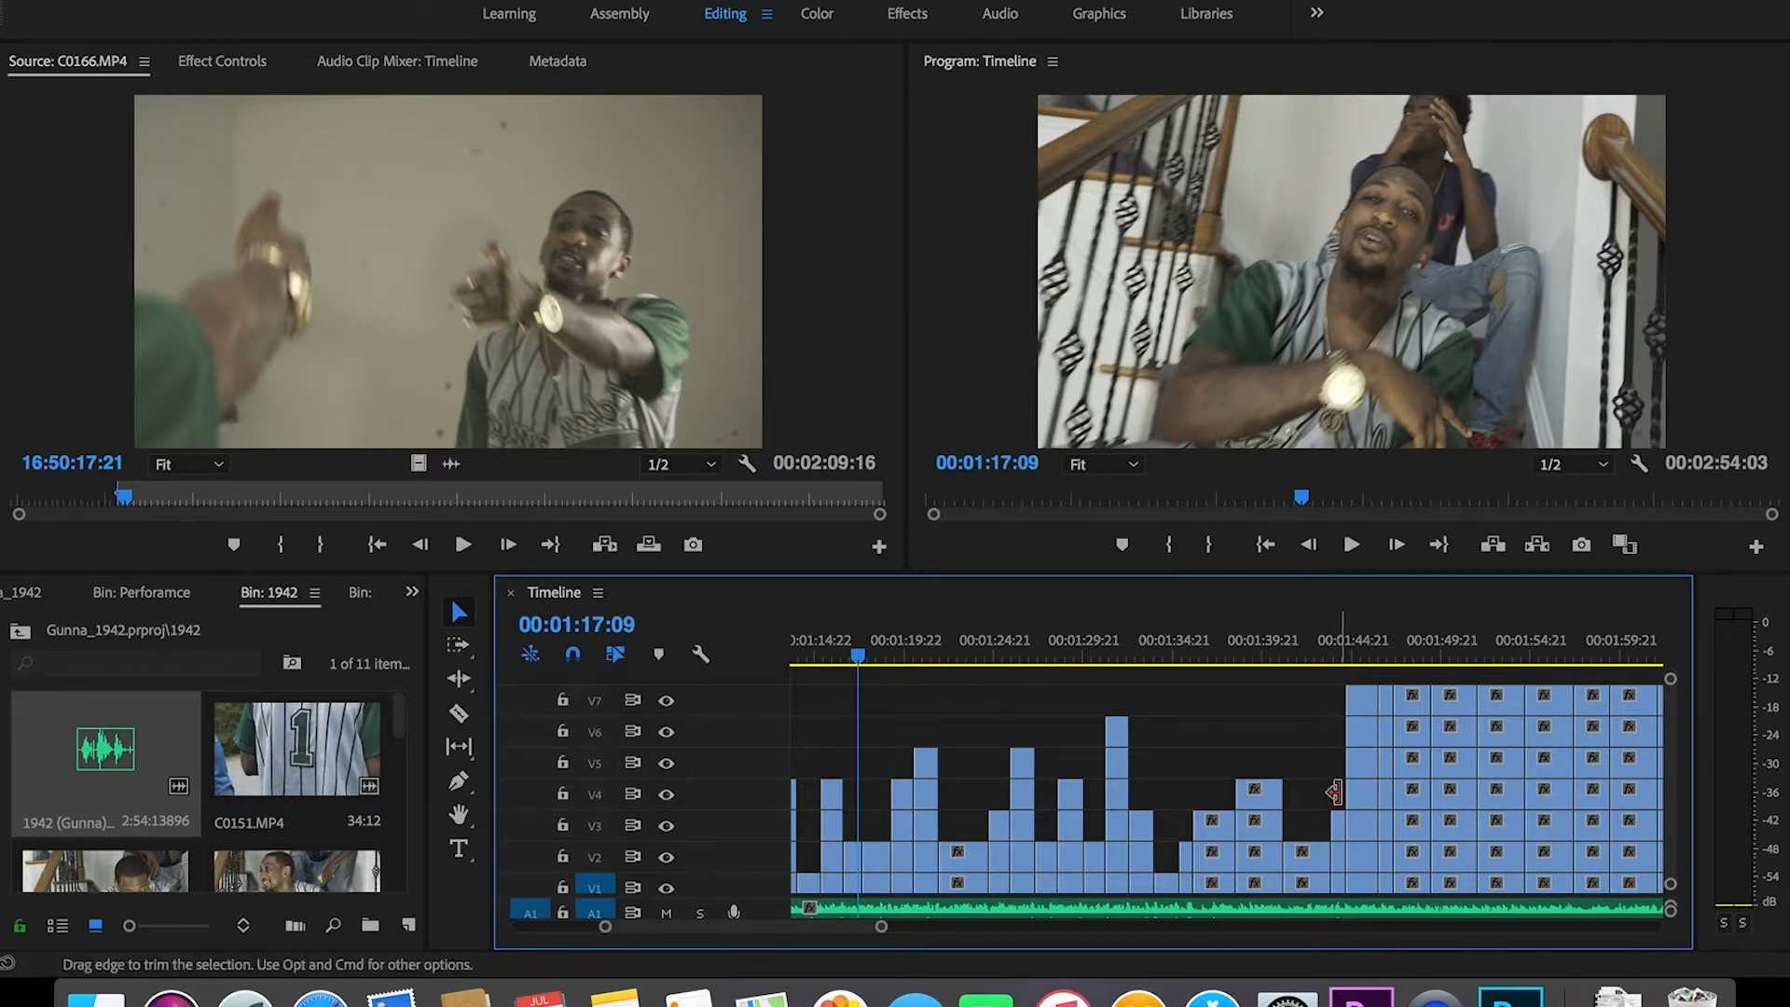
{"action": "left_click_drag", "start_coordinate": [883, 928], "coordinate": [1011, 970]}
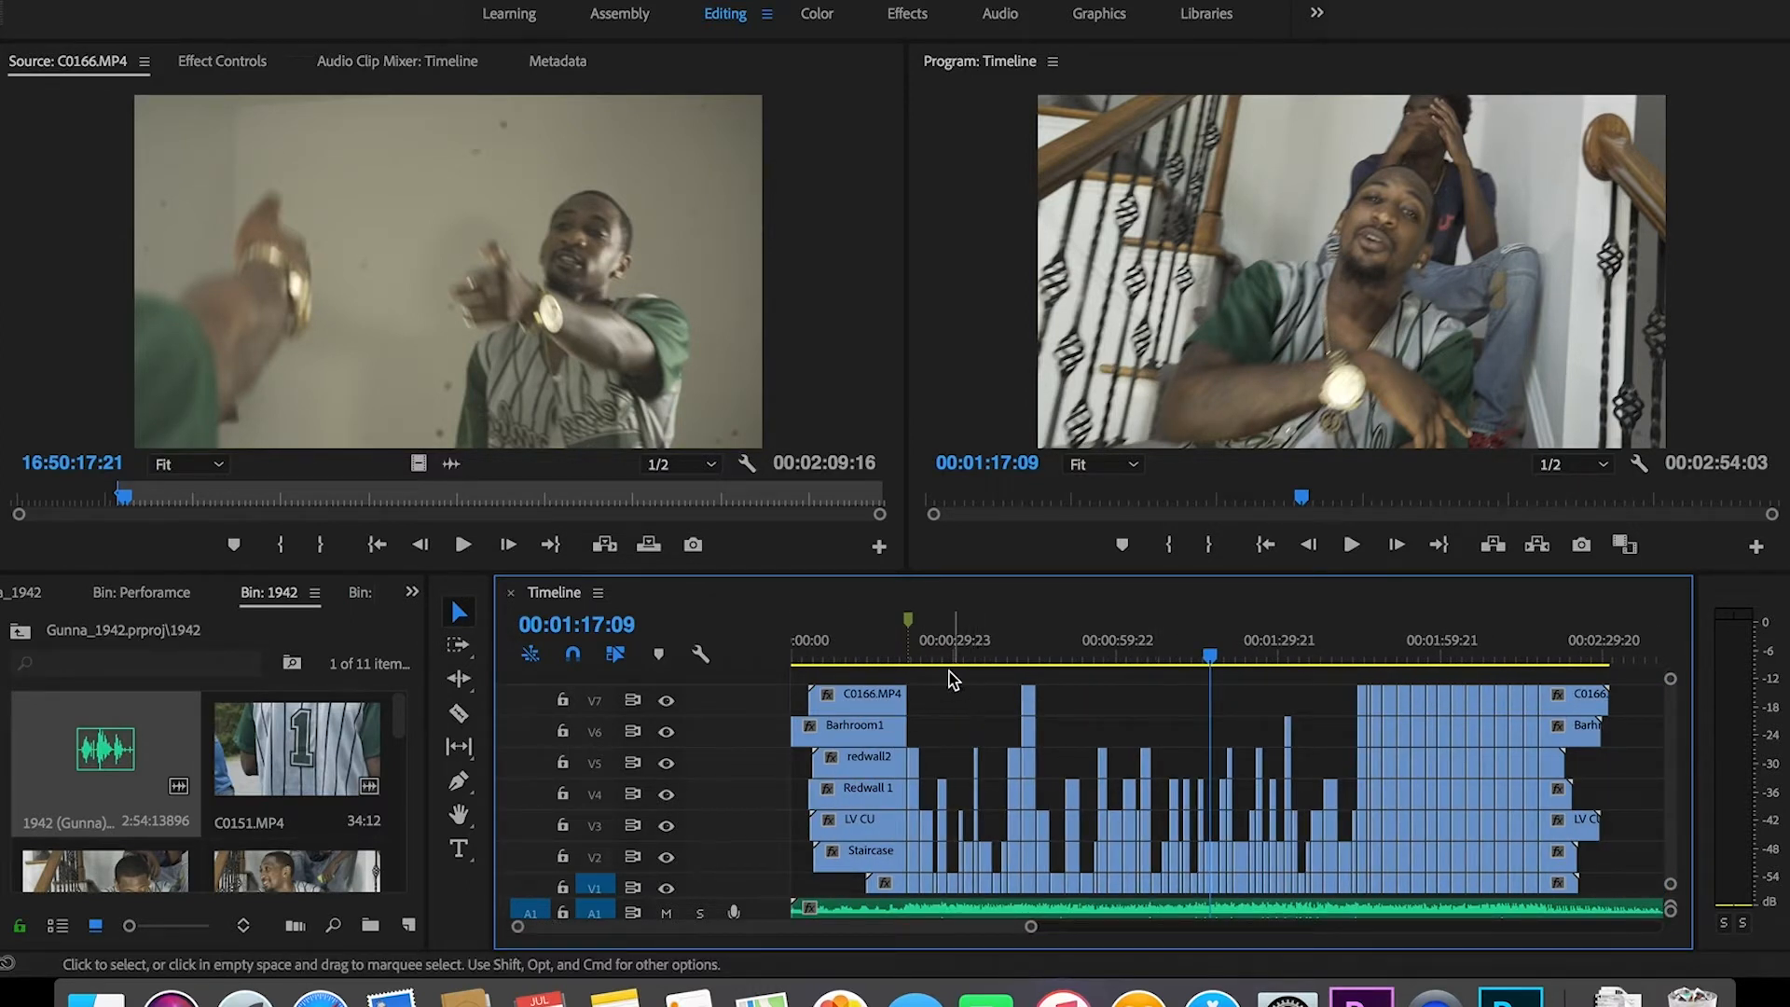
Step: Save and preview the staggered cuts from 00:00:20, stopping around 00:00:37
{"action": "left_click", "coordinate": [903, 648]}
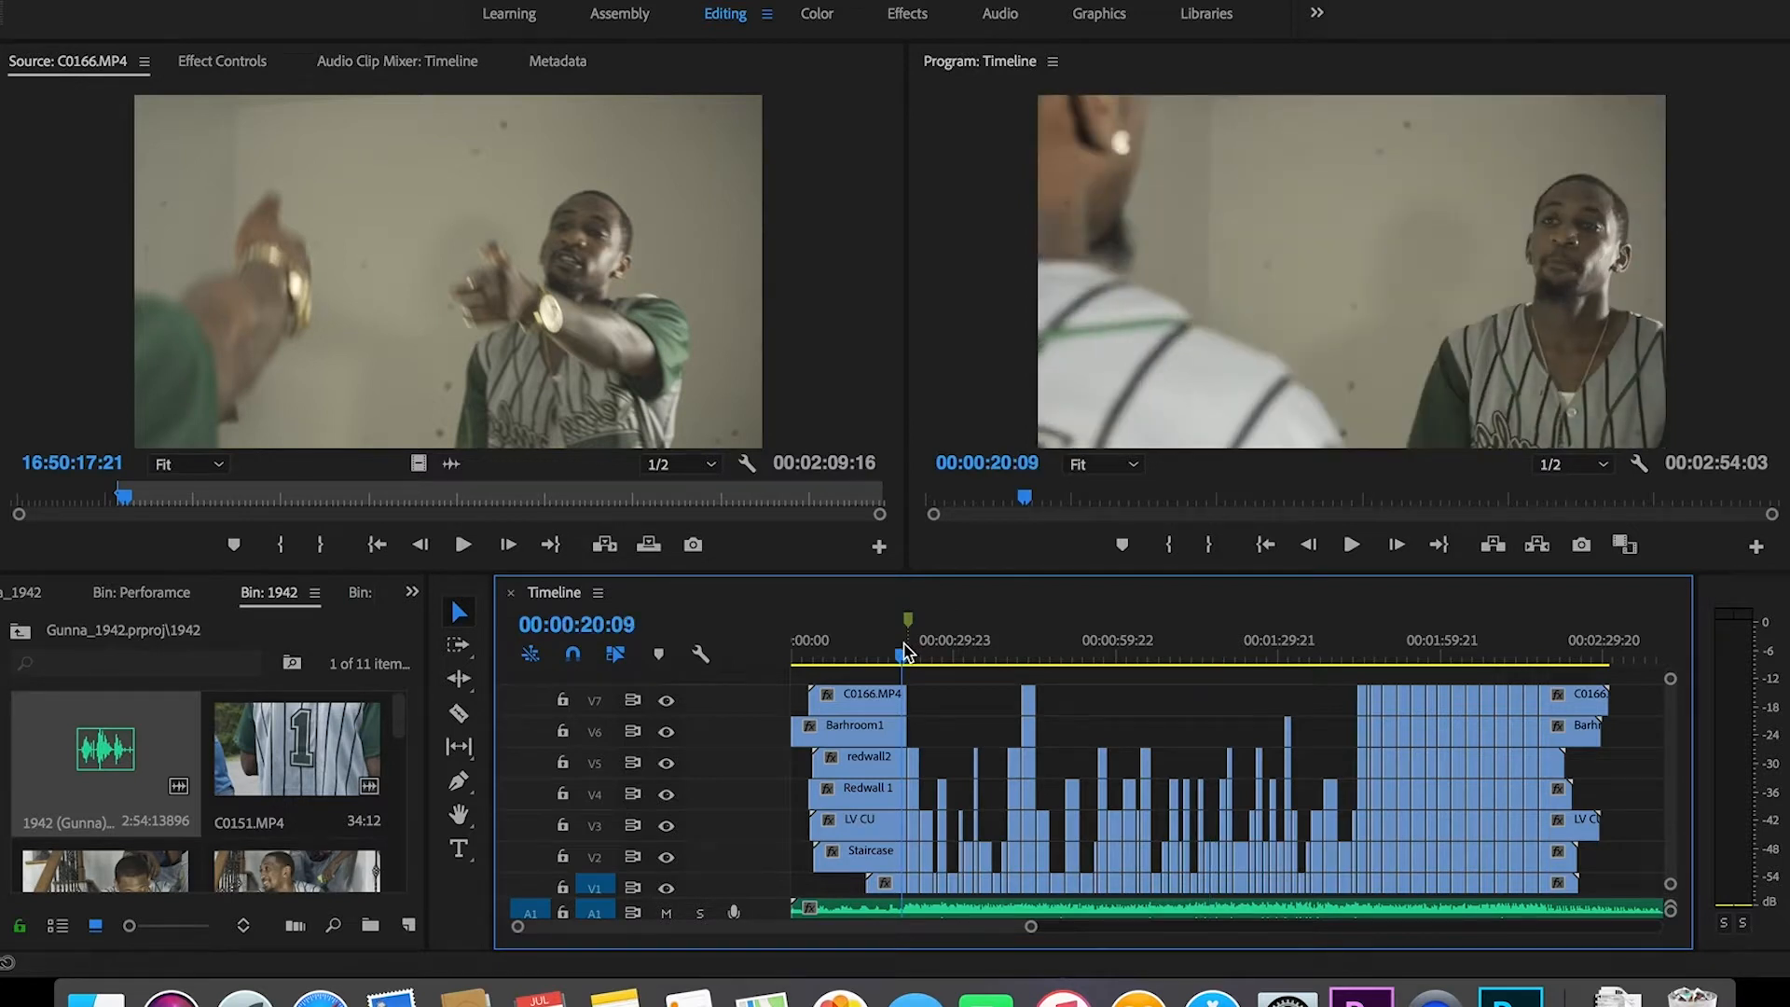
{"action": "key", "text": "super+s"}
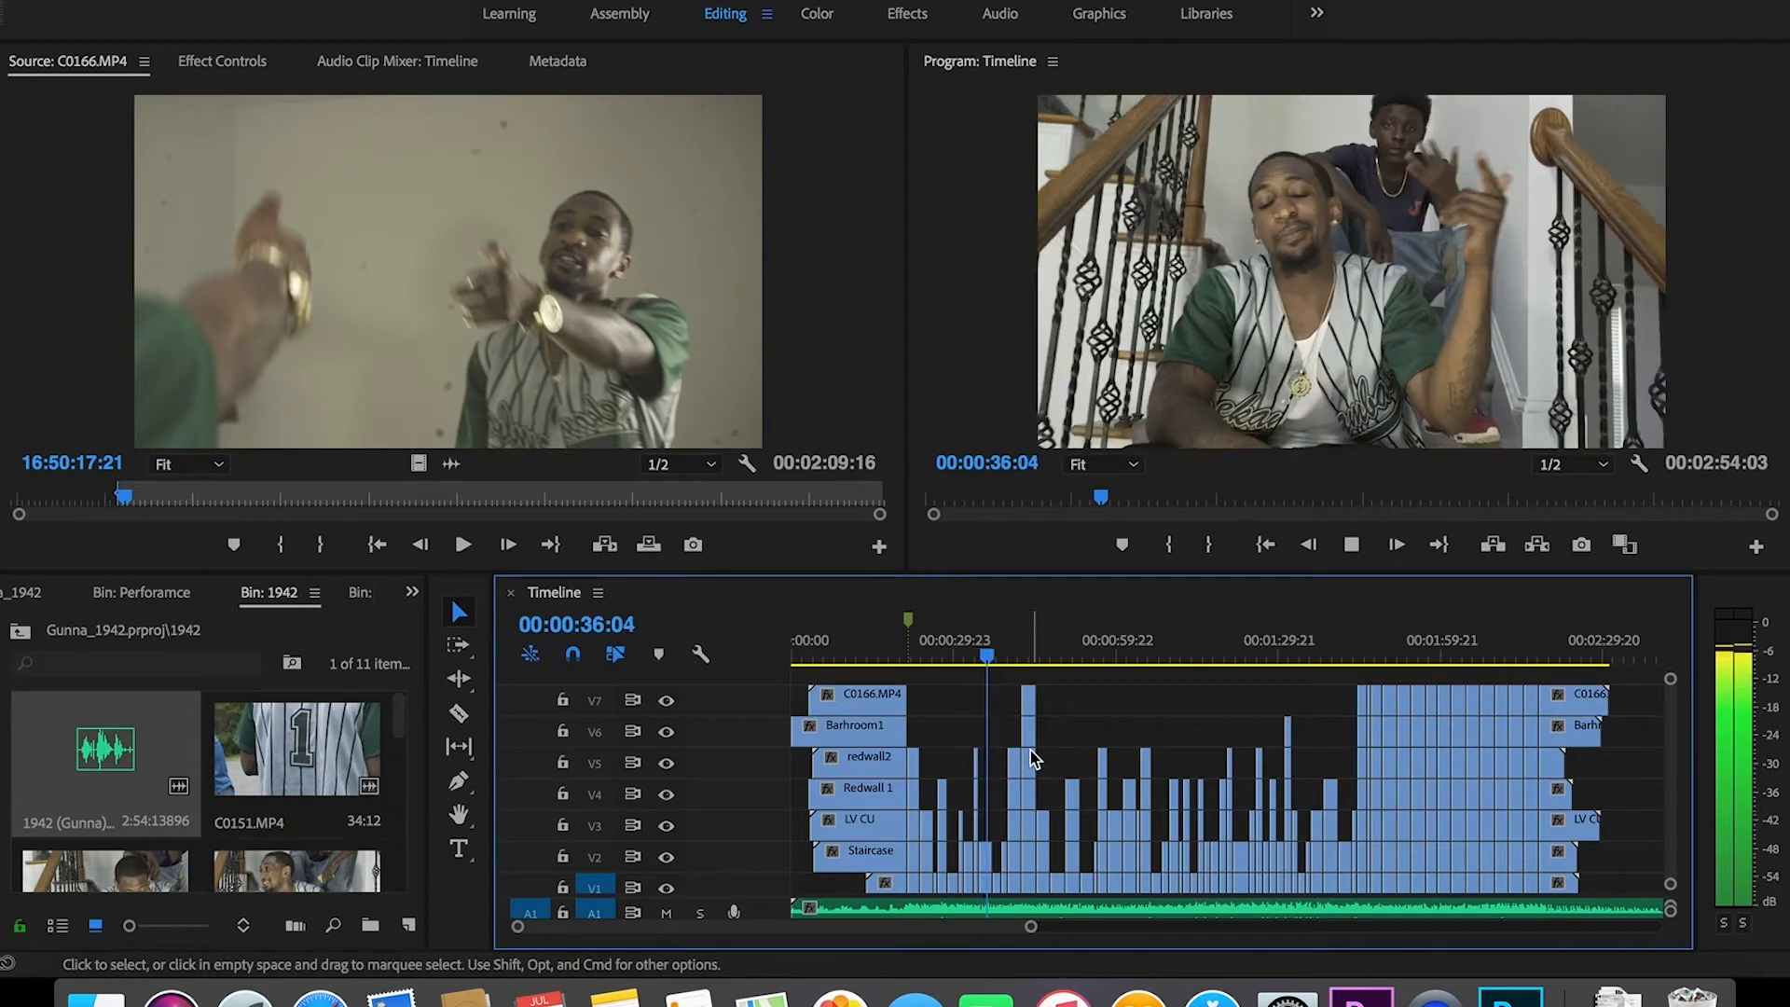
{"action": "key", "text": "space"}
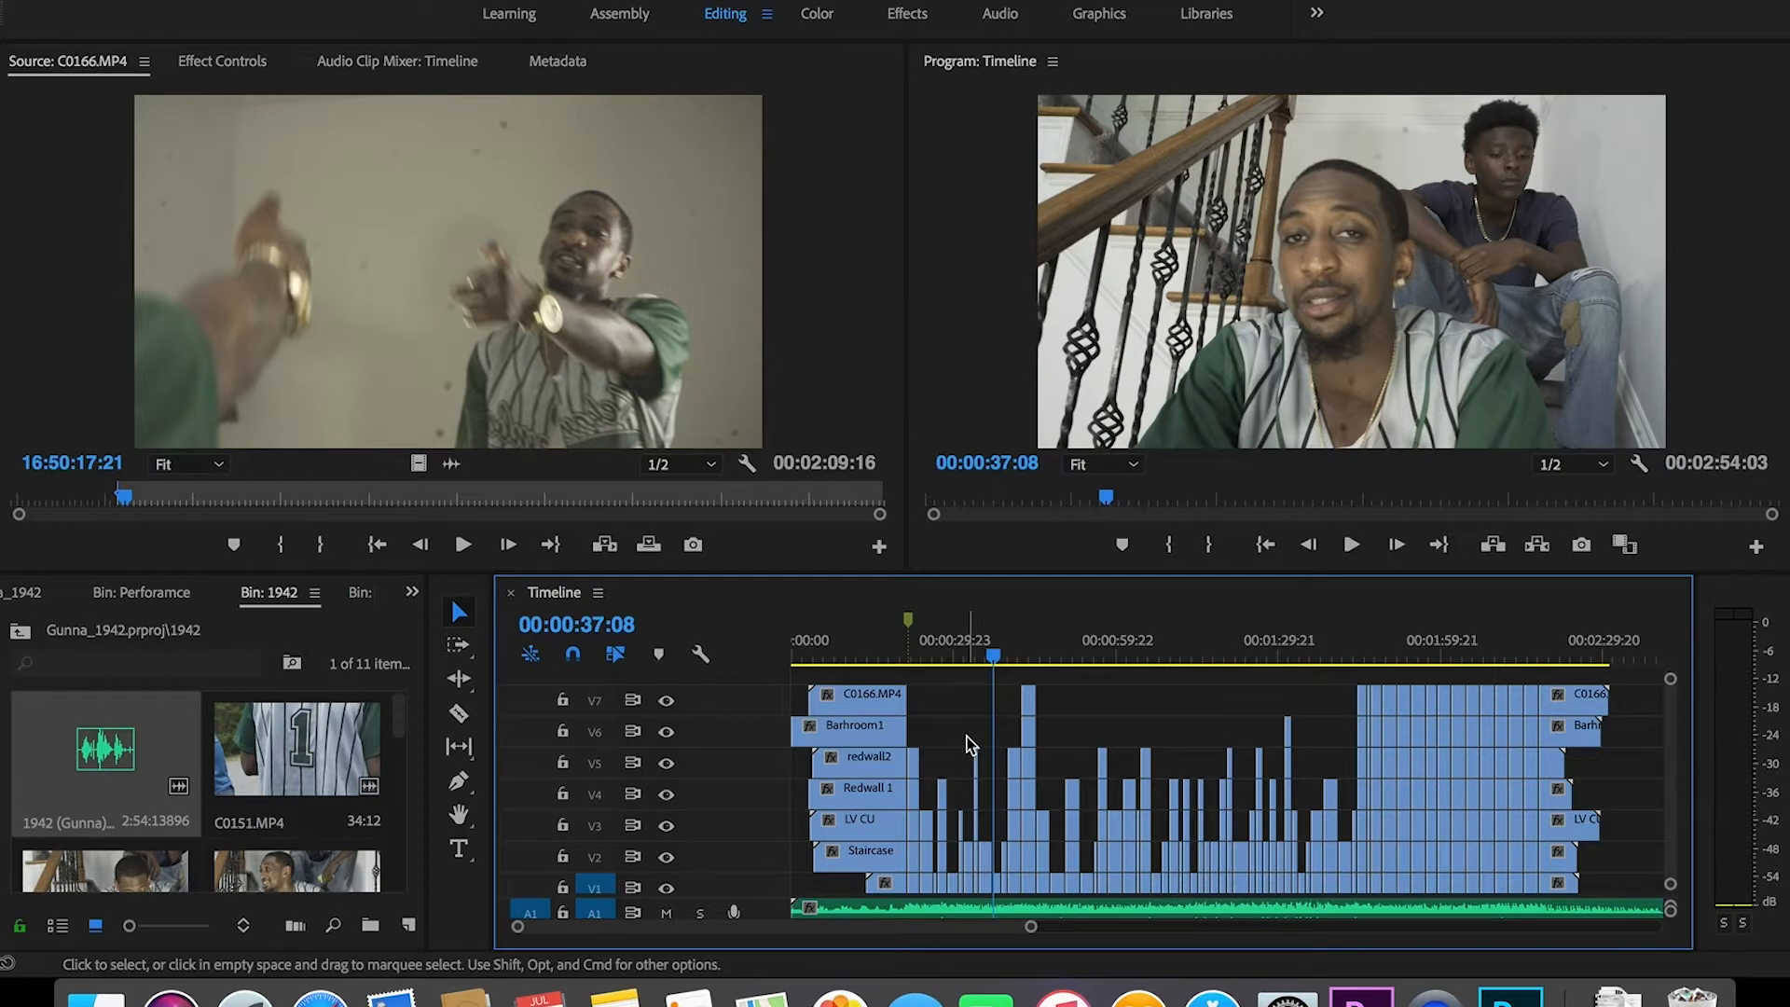
{"action": "left_click_drag", "start_coordinate": [963, 926], "coordinate": [971, 928]}
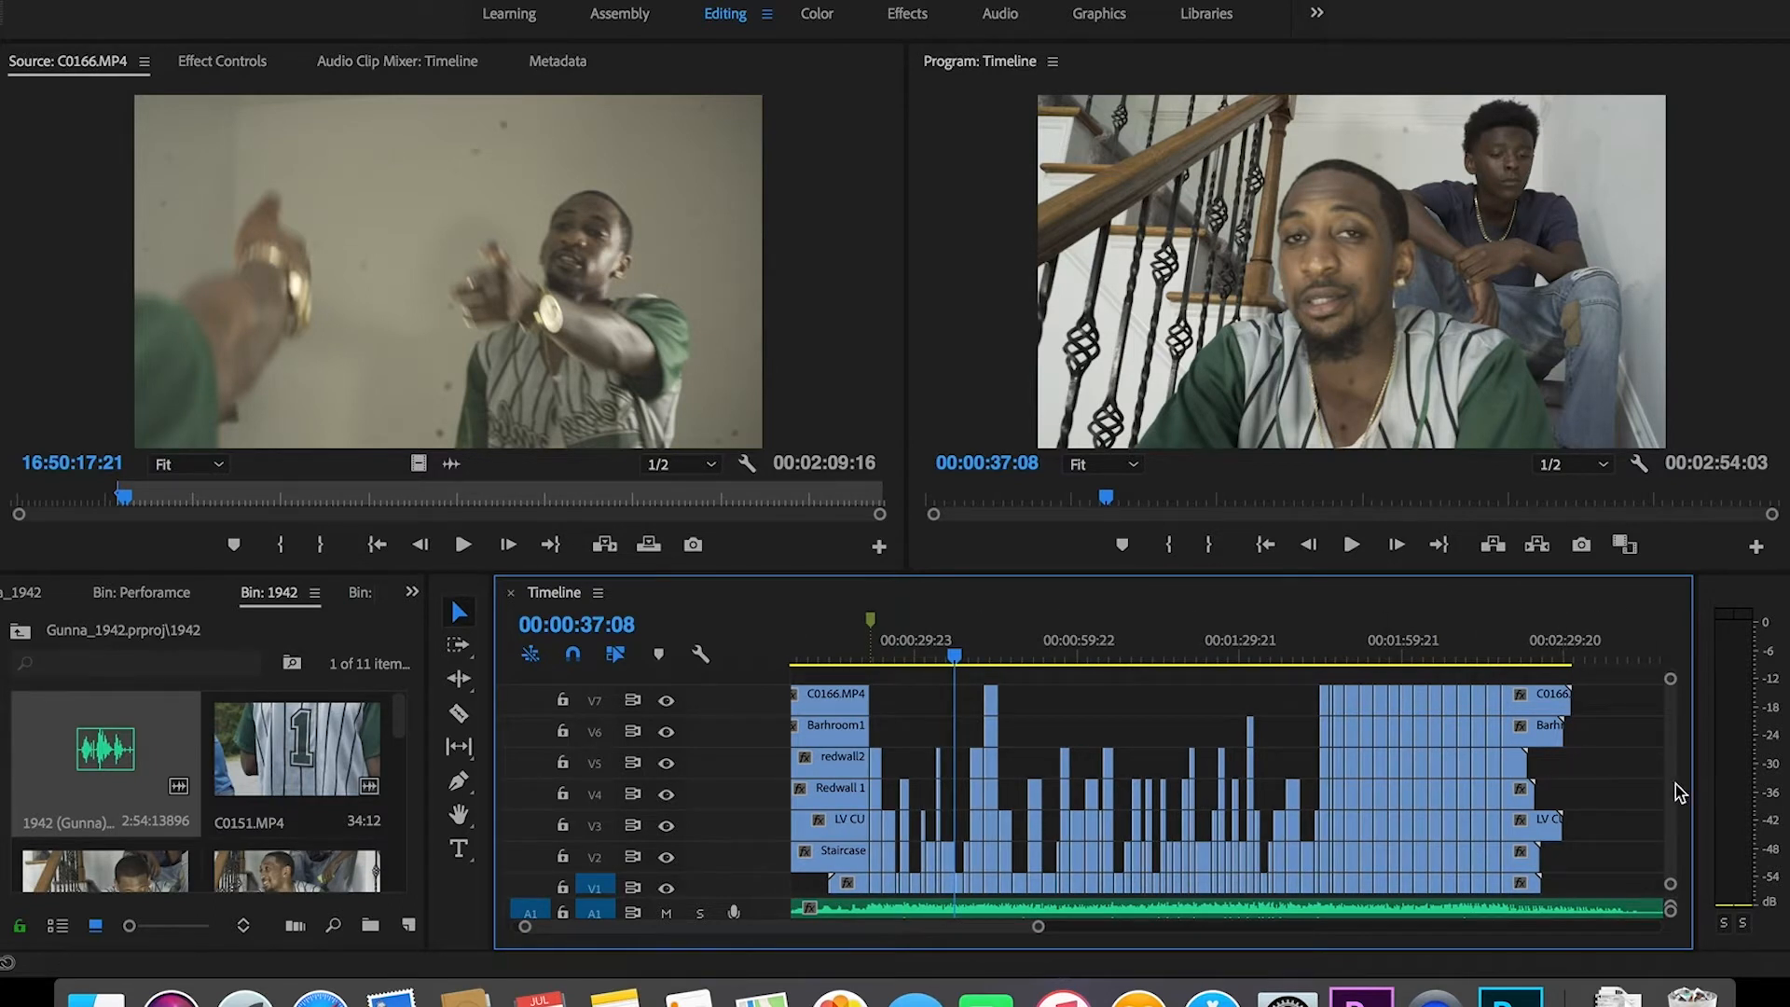
Step: Preview the C0151.MP4 jersey shot in the Source monitor, then return to the top-level folders
{"action": "scroll", "coordinate": [1679, 792], "scroll_direction": "up", "scroll_amount": 3}
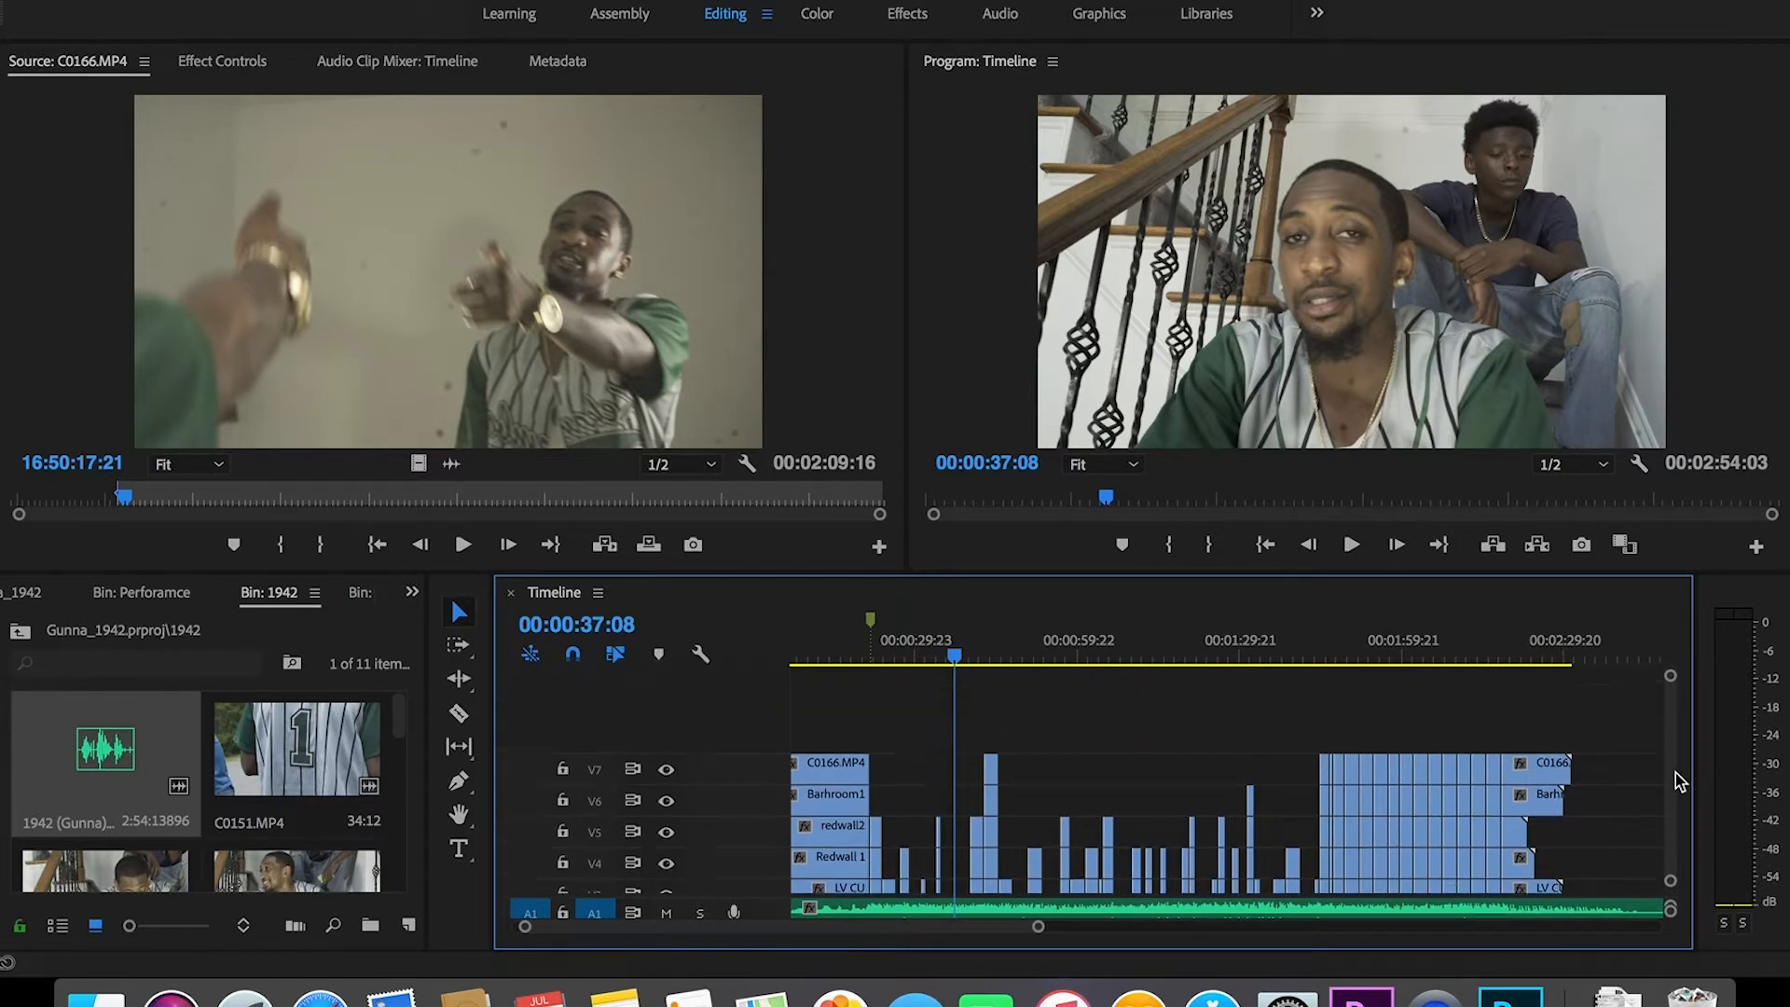
{"action": "double_click", "coordinate": [317, 742]}
{"action": "left_click_drag", "start_coordinate": [562, 503], "coordinate": [59, 522]}
{"action": "key", "text": "space"}
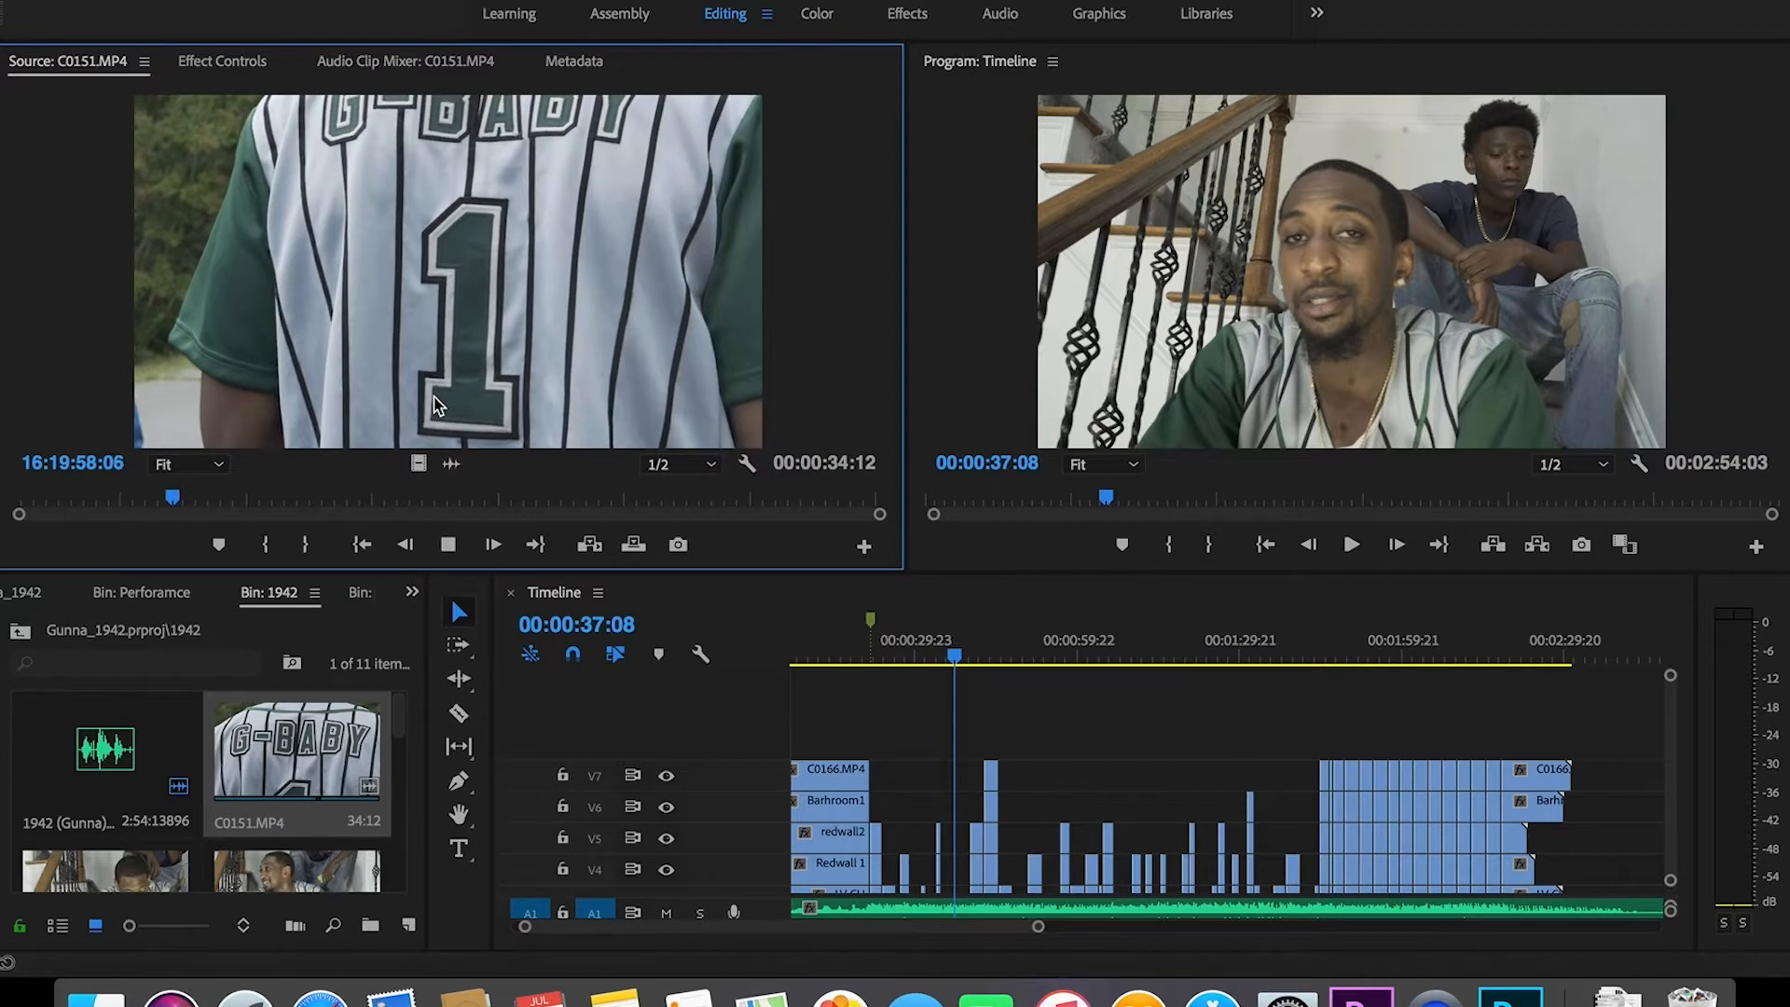
{"action": "key", "text": "space"}
{"action": "left_click_drag", "start_coordinate": [399, 728], "coordinate": [413, 853]}
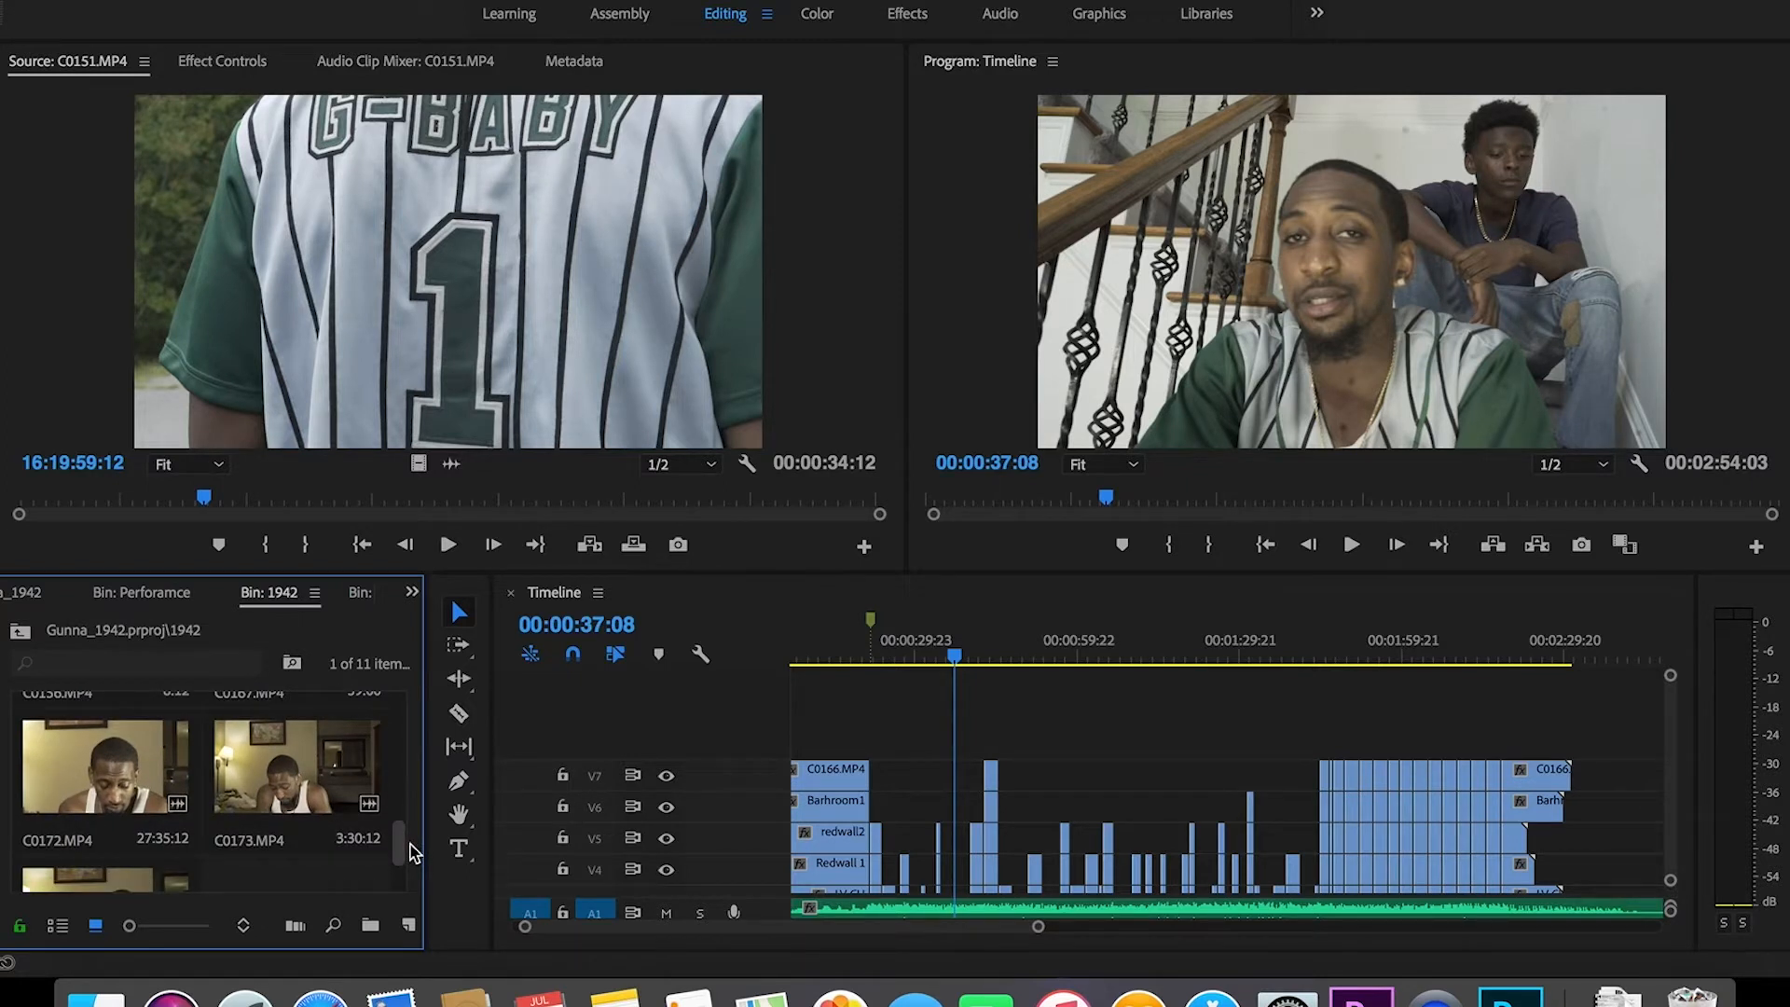
{"action": "left_click_drag", "start_coordinate": [413, 853], "coordinate": [394, 716]}
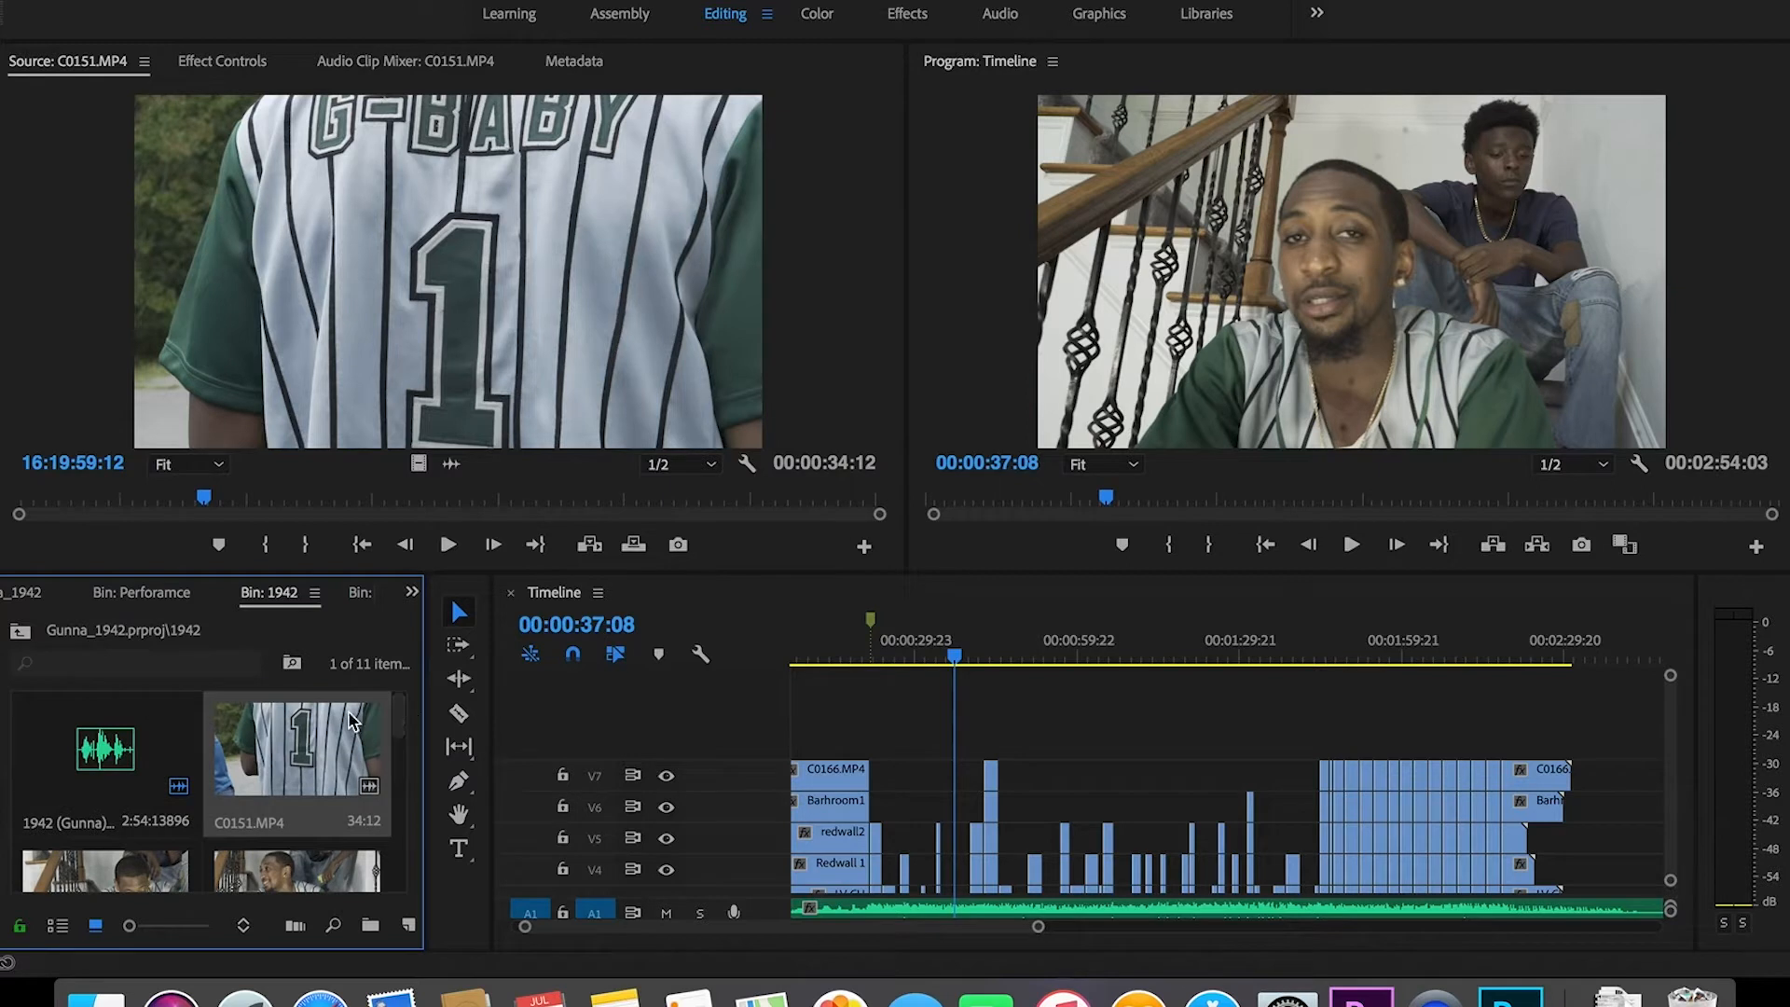
{"action": "left_click", "coordinate": [33, 594]}
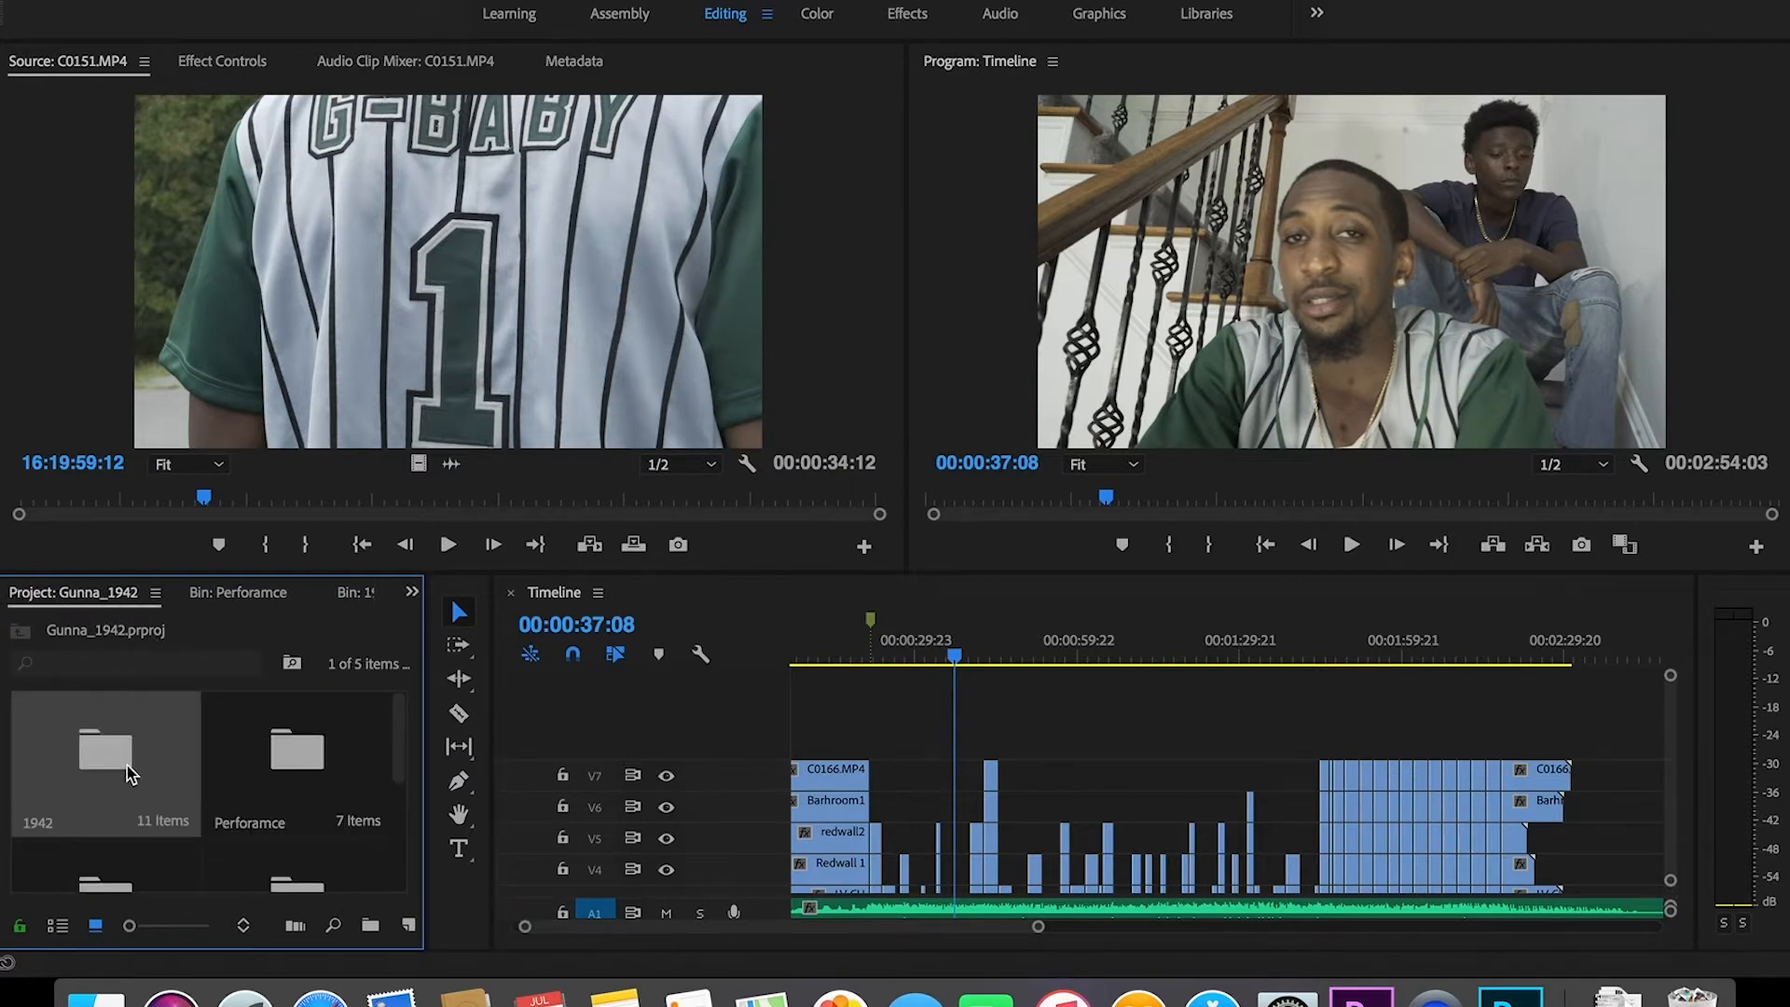
Step: Maximize the Project panel and load C0171.MP4 from the BRoll bin into the Source monitor
{"action": "key", "text": "grave"}
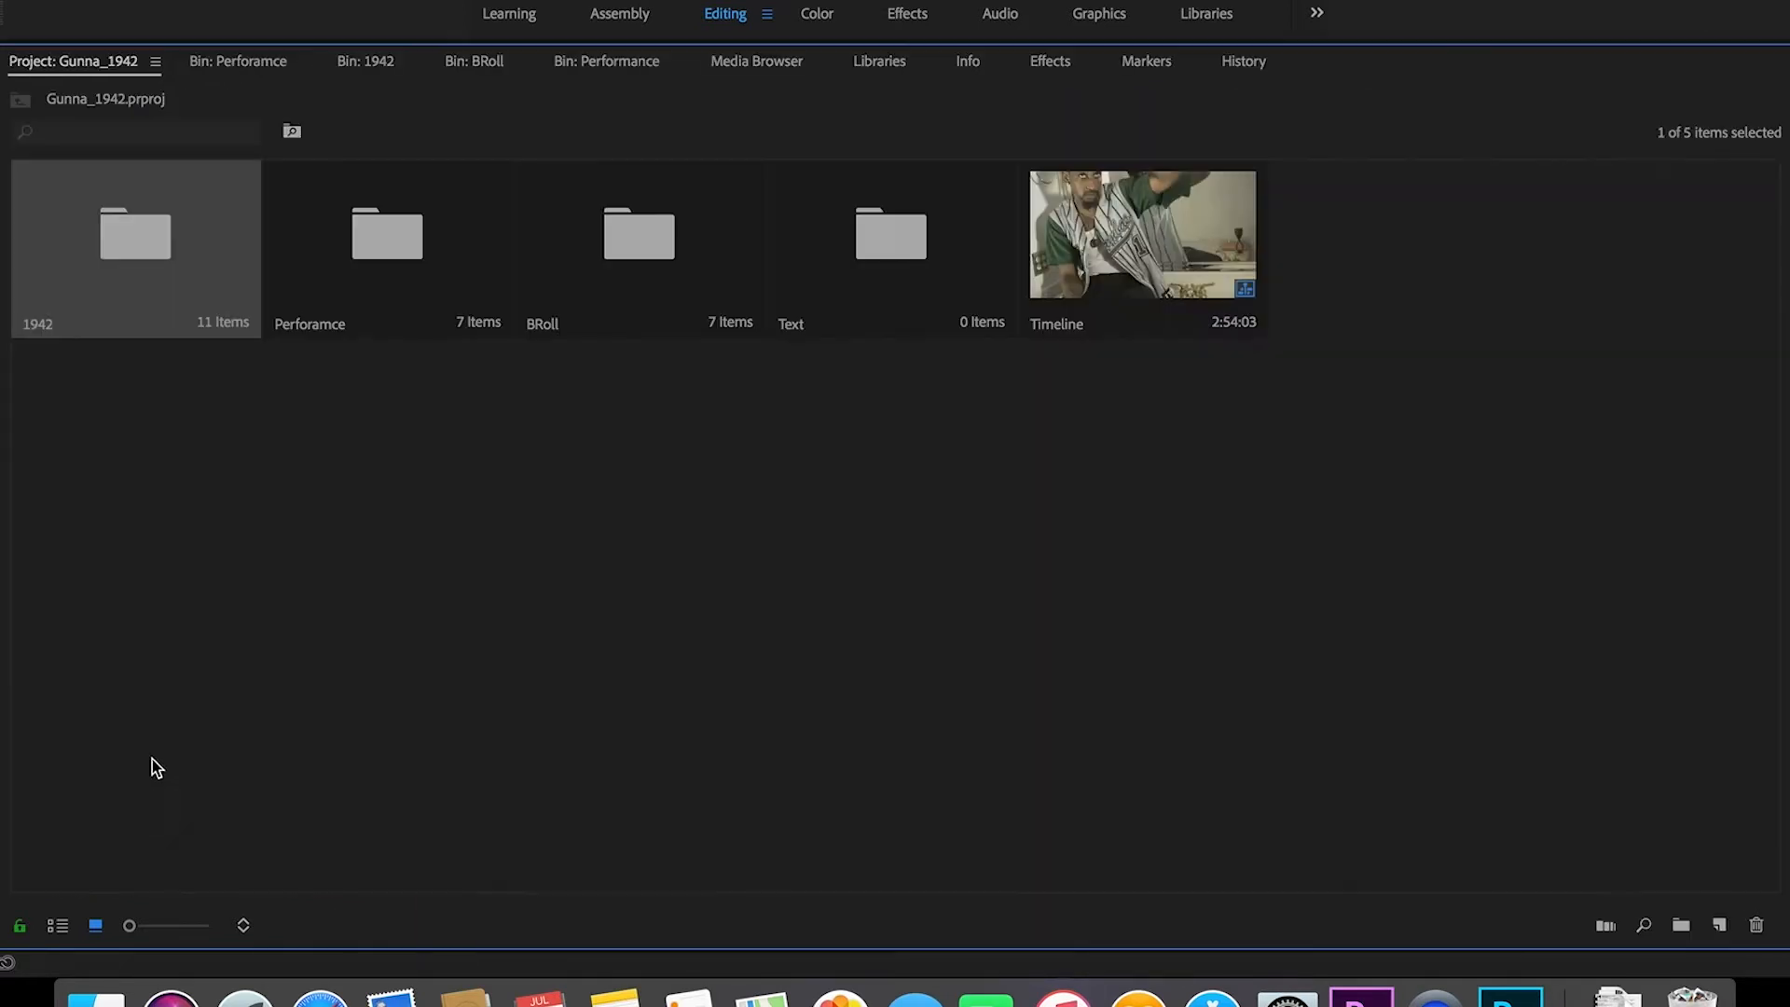
{"action": "double_click", "coordinate": [140, 237]}
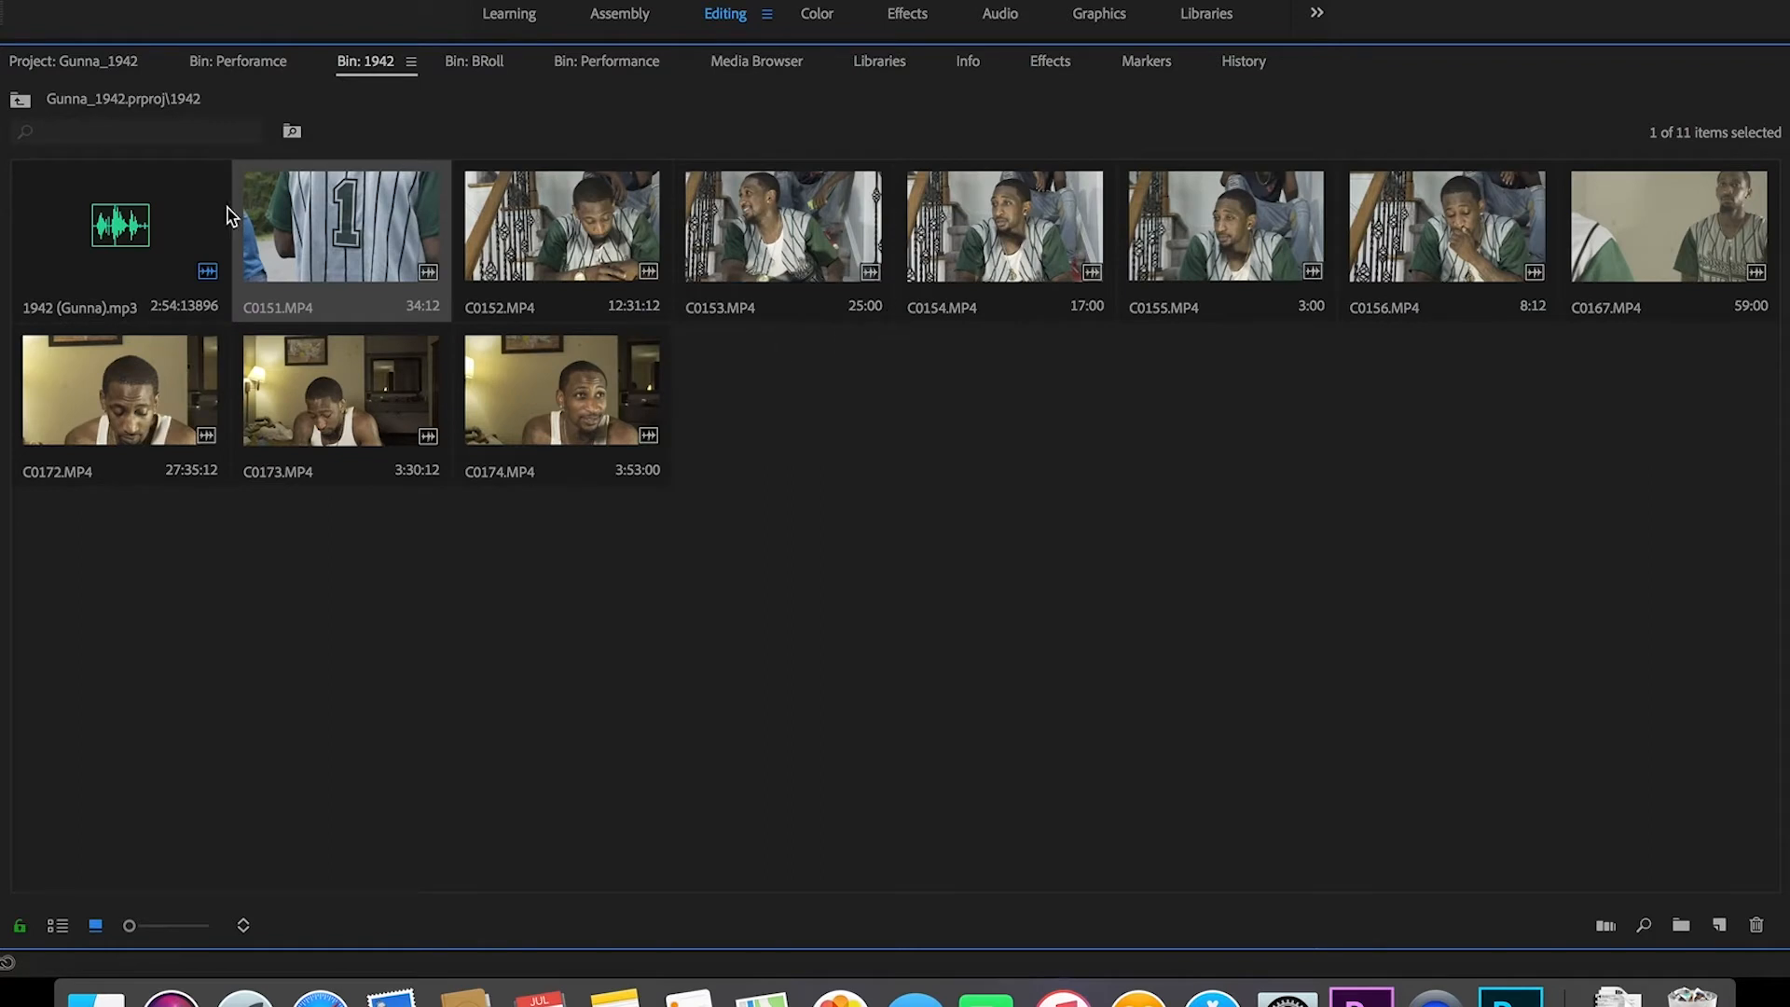
{"action": "left_click", "coordinate": [255, 65]}
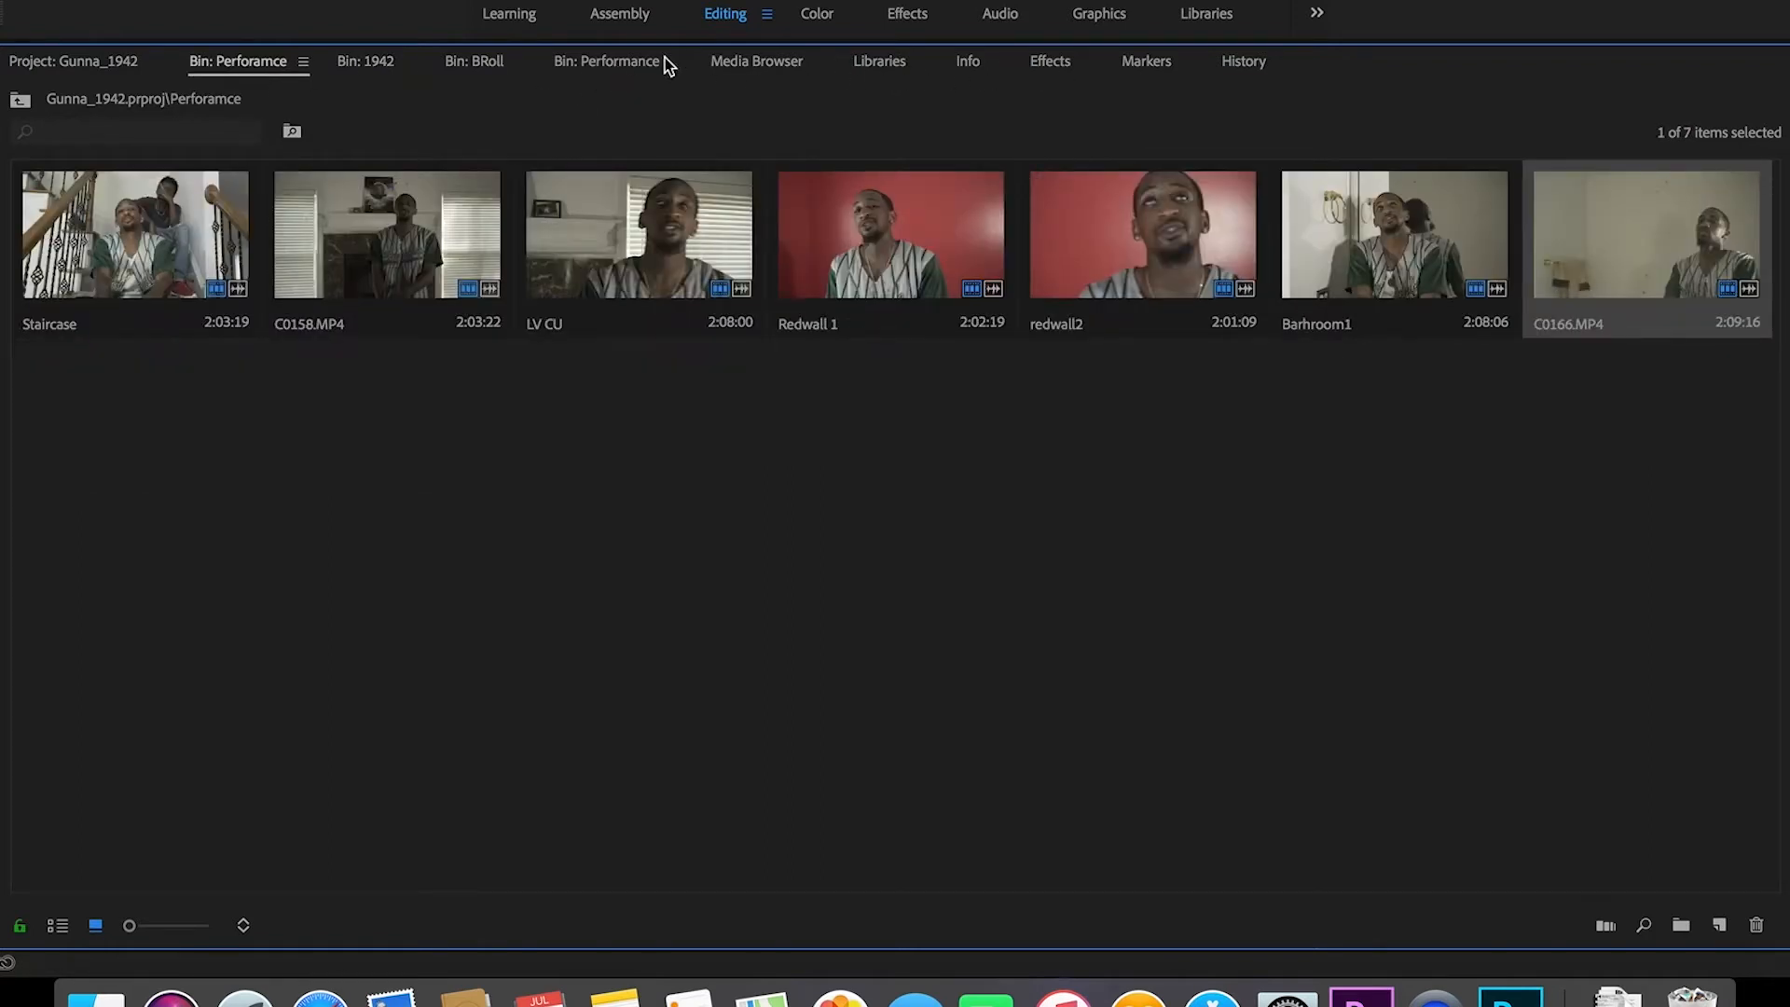
{"action": "left_click", "coordinate": [482, 67]}
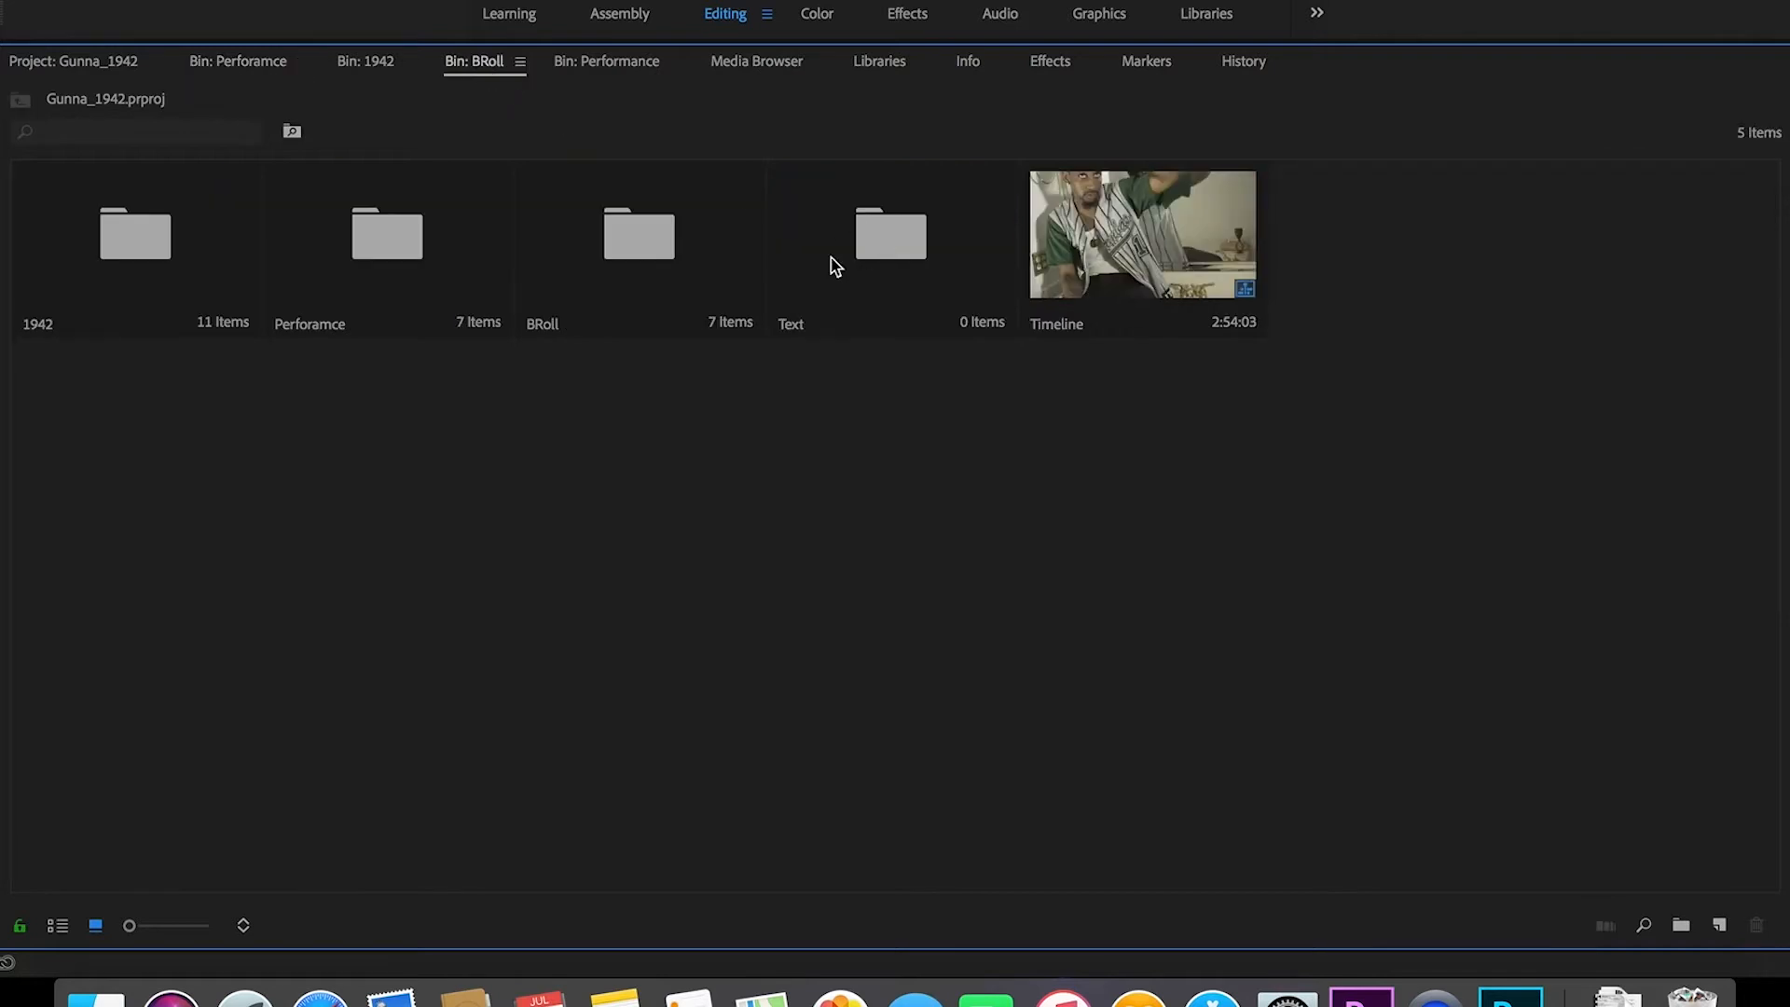
{"action": "double_click", "coordinate": [659, 252]}
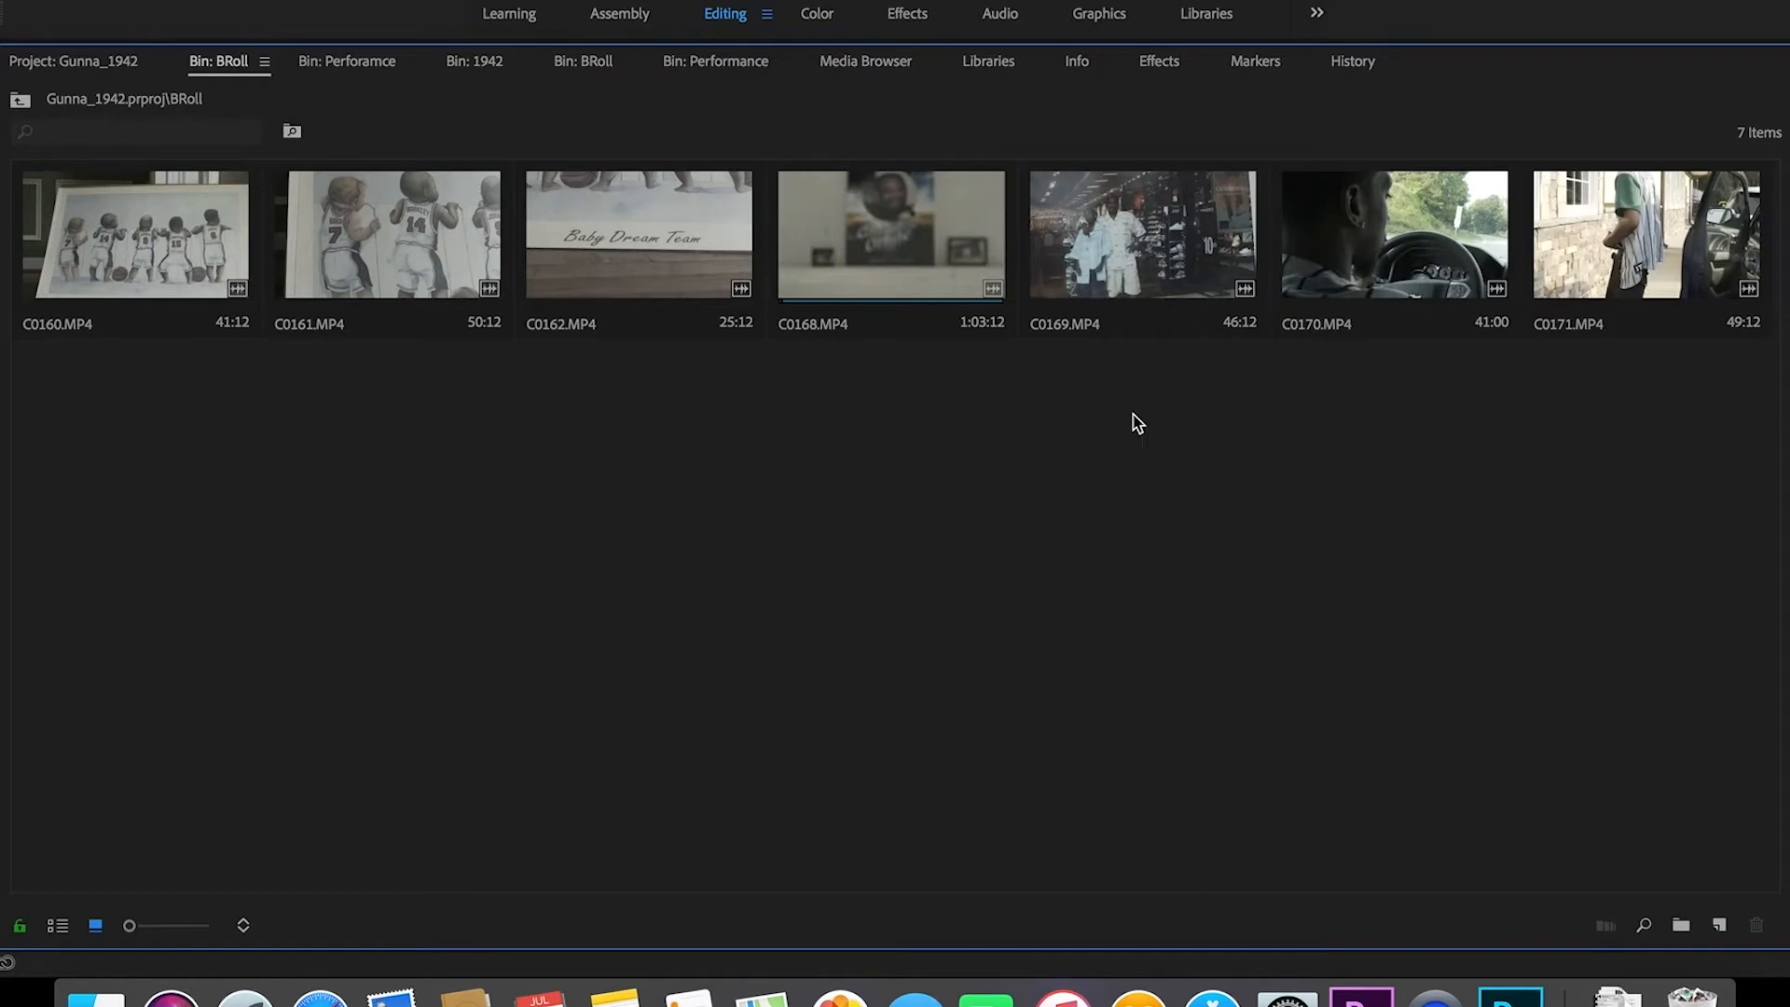
{"action": "double_click", "coordinate": [1648, 268]}
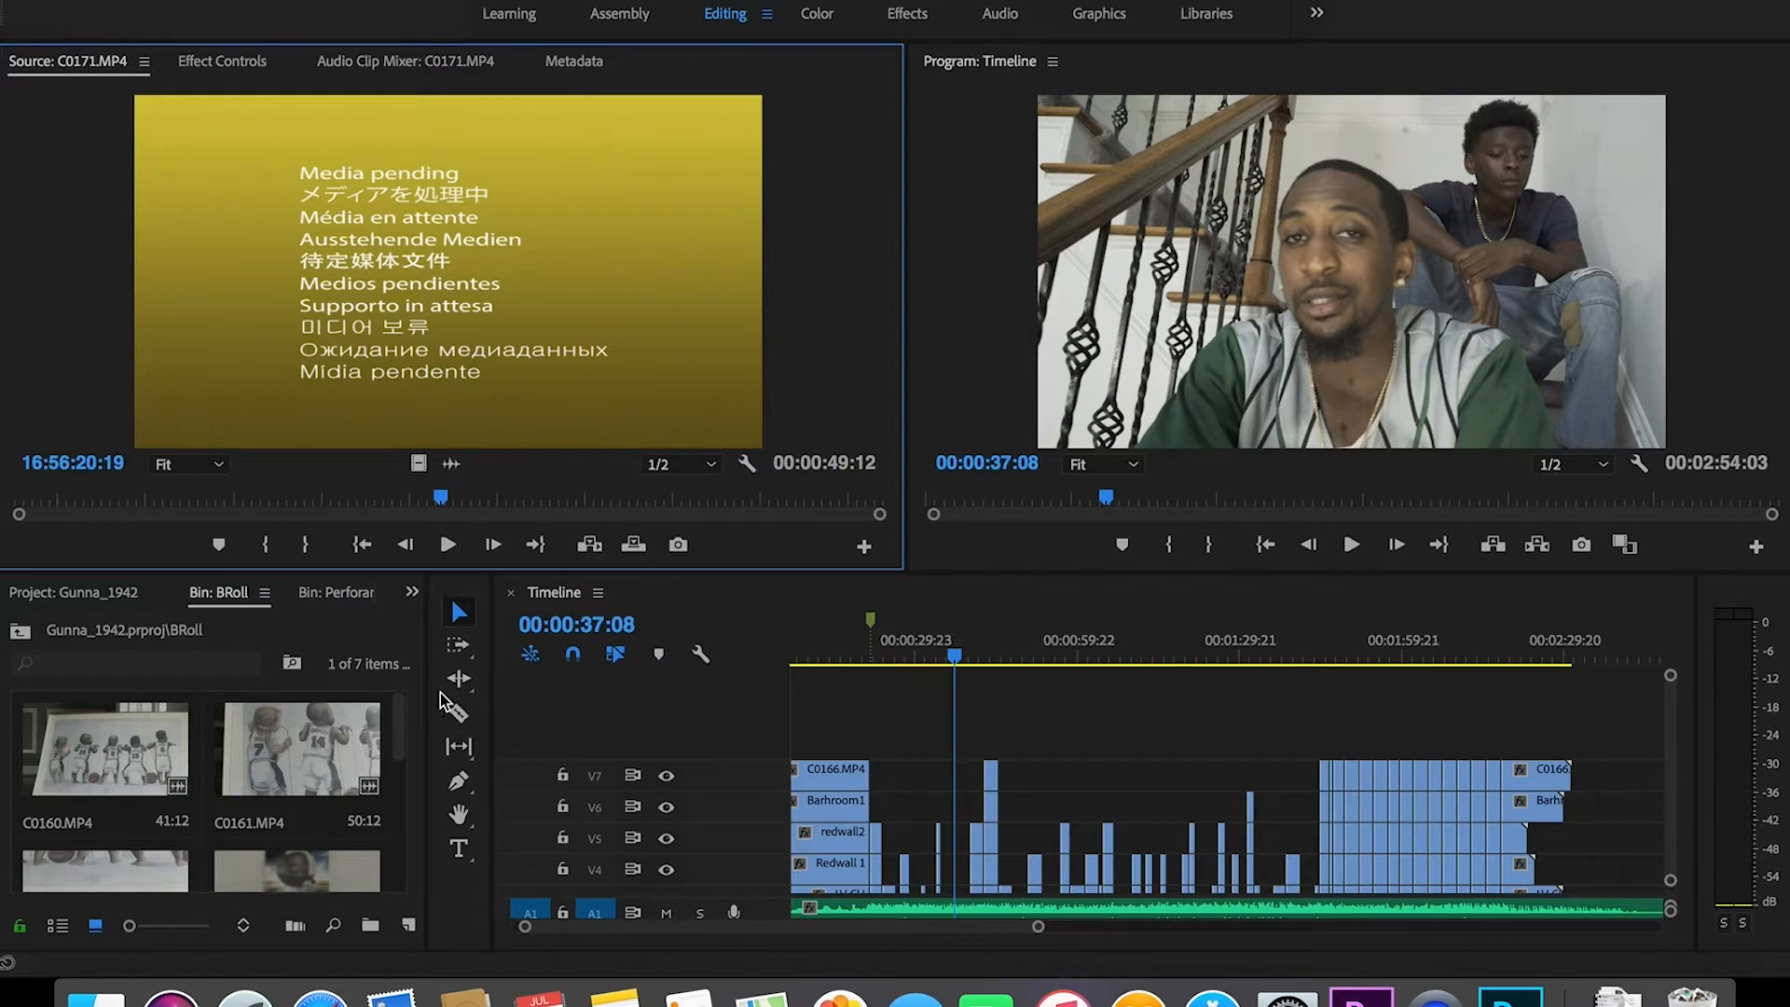
Step: Play through C0171.MP4 in the Source Monitor and mark a first Out point
{"action": "left_click_drag", "start_coordinate": [443, 495], "coordinate": [58, 524]}
{"action": "key", "text": "space"}
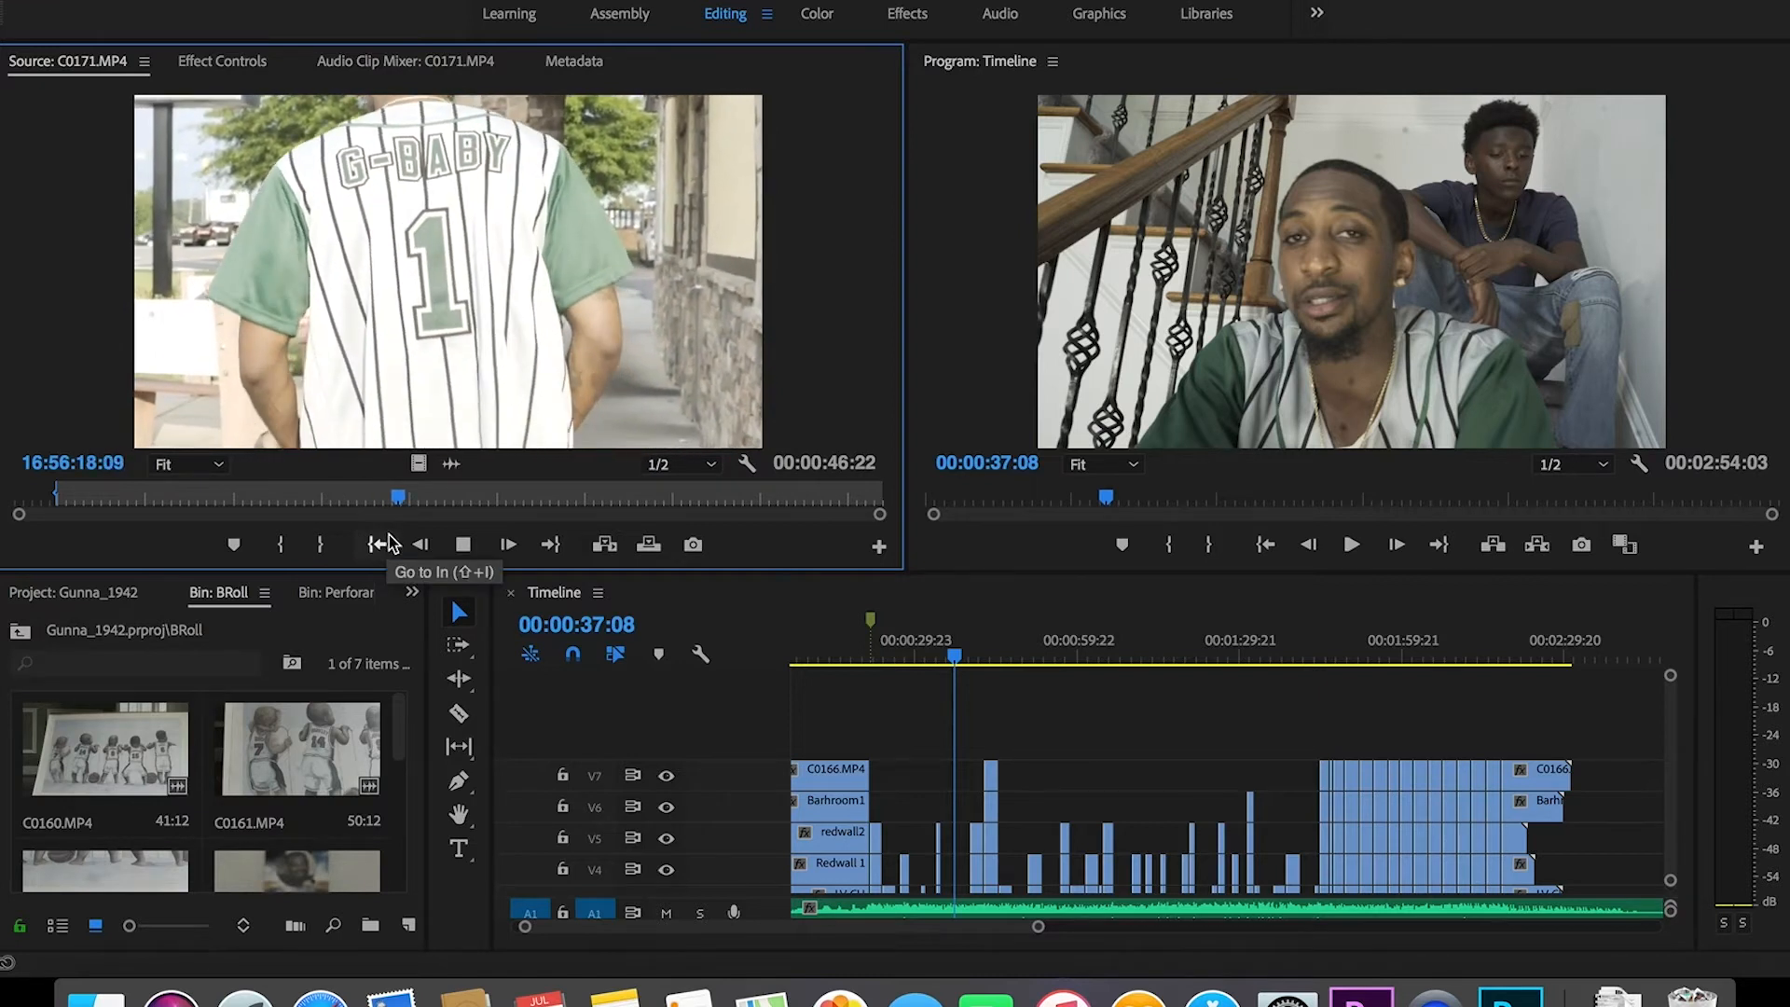
{"action": "key", "text": "space"}
{"action": "key", "text": "o"}
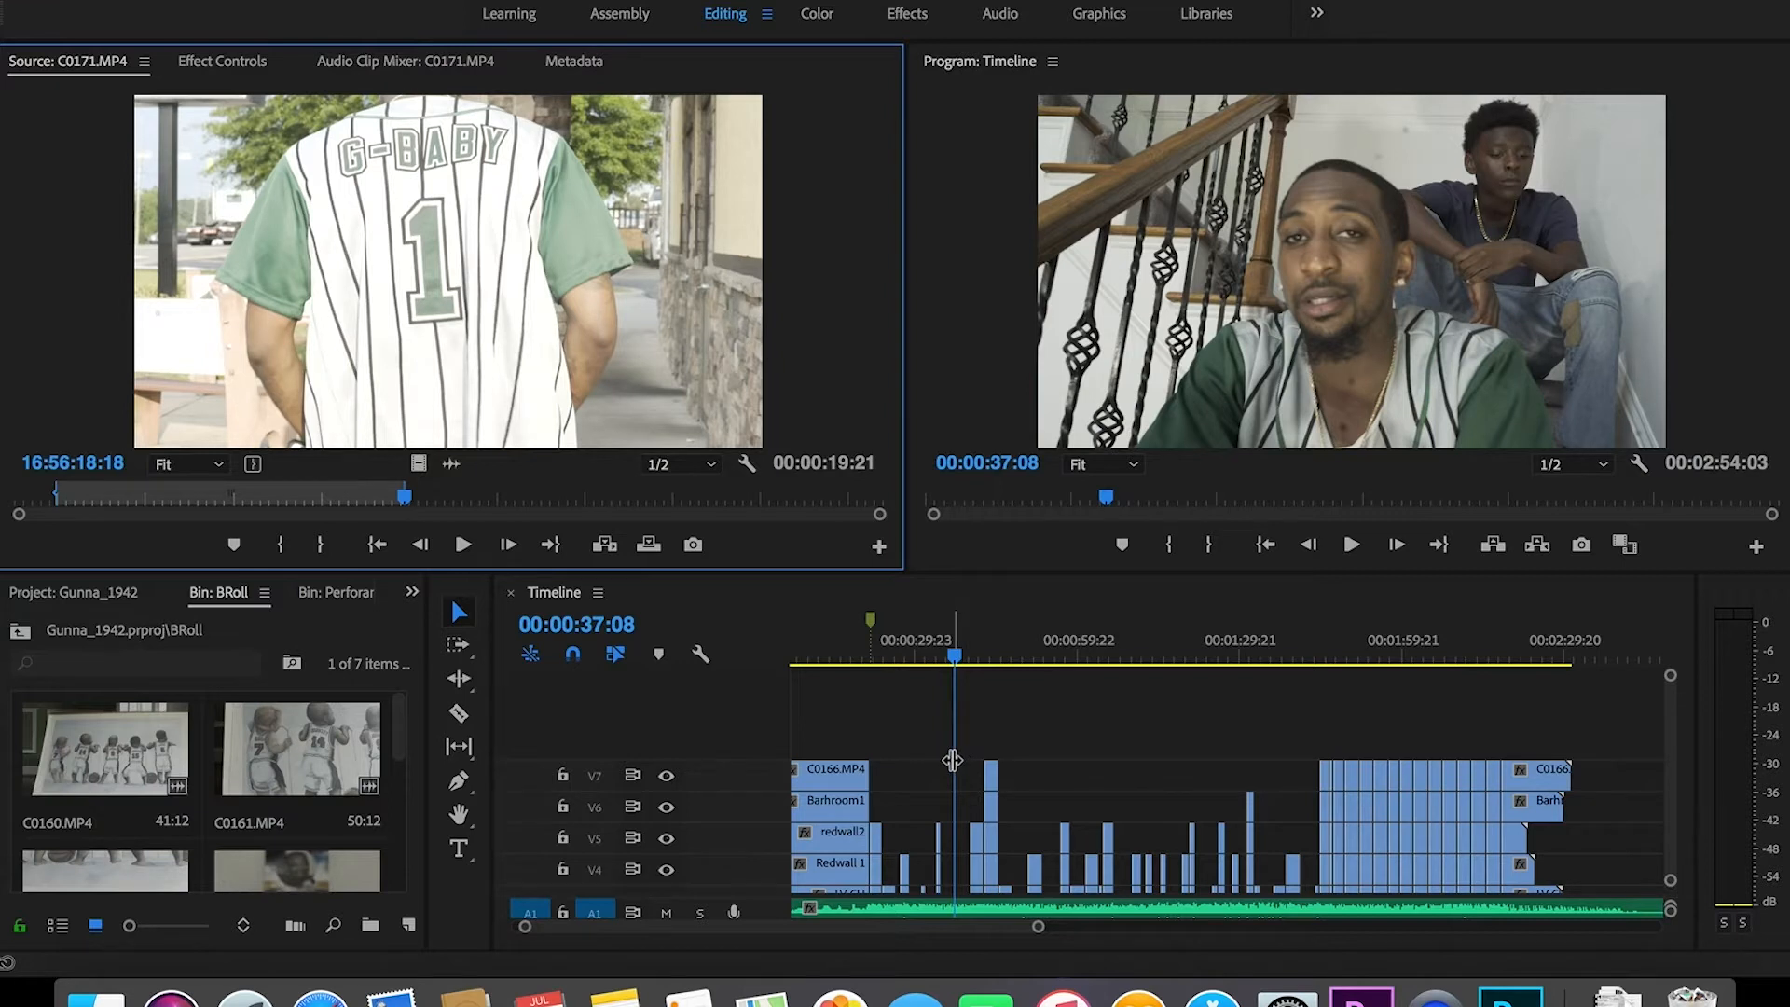
Step: Reset the Out point on the walking-away jersey shot so the range reads 00:00:24:15
{"action": "left_click_drag", "start_coordinate": [403, 508], "coordinate": [149, 502]}
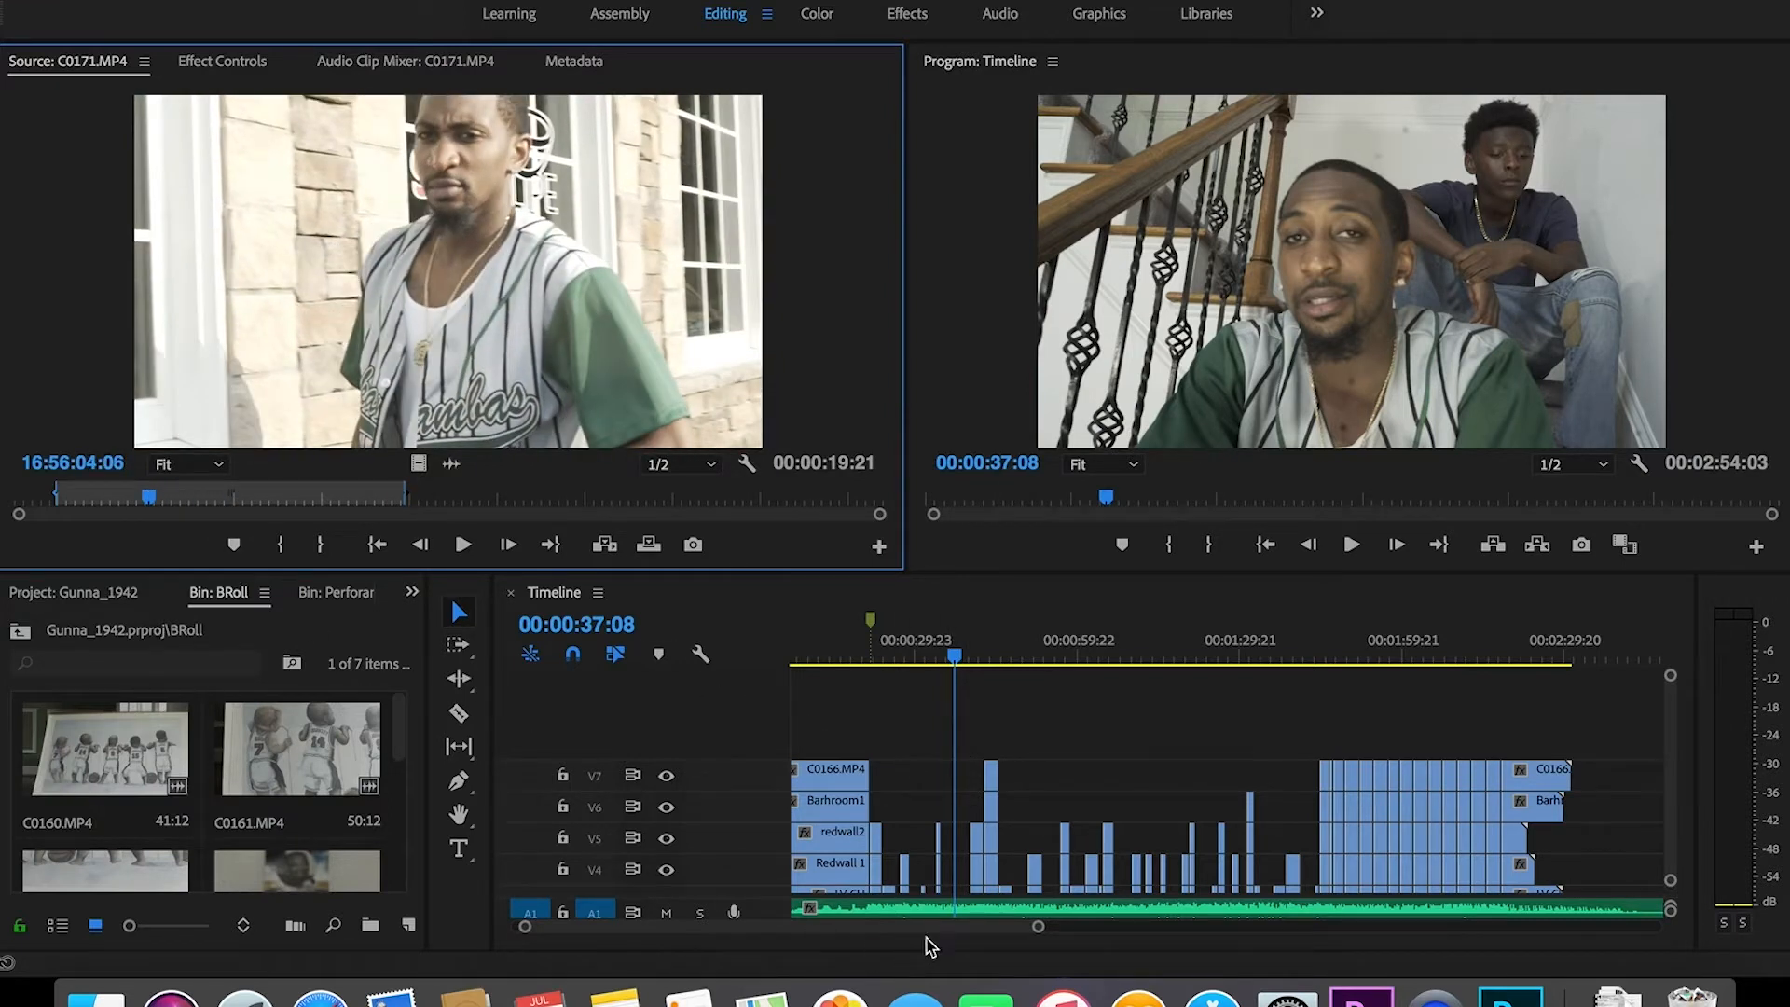
{"action": "left_click_drag", "start_coordinate": [1038, 929], "coordinate": [963, 935]}
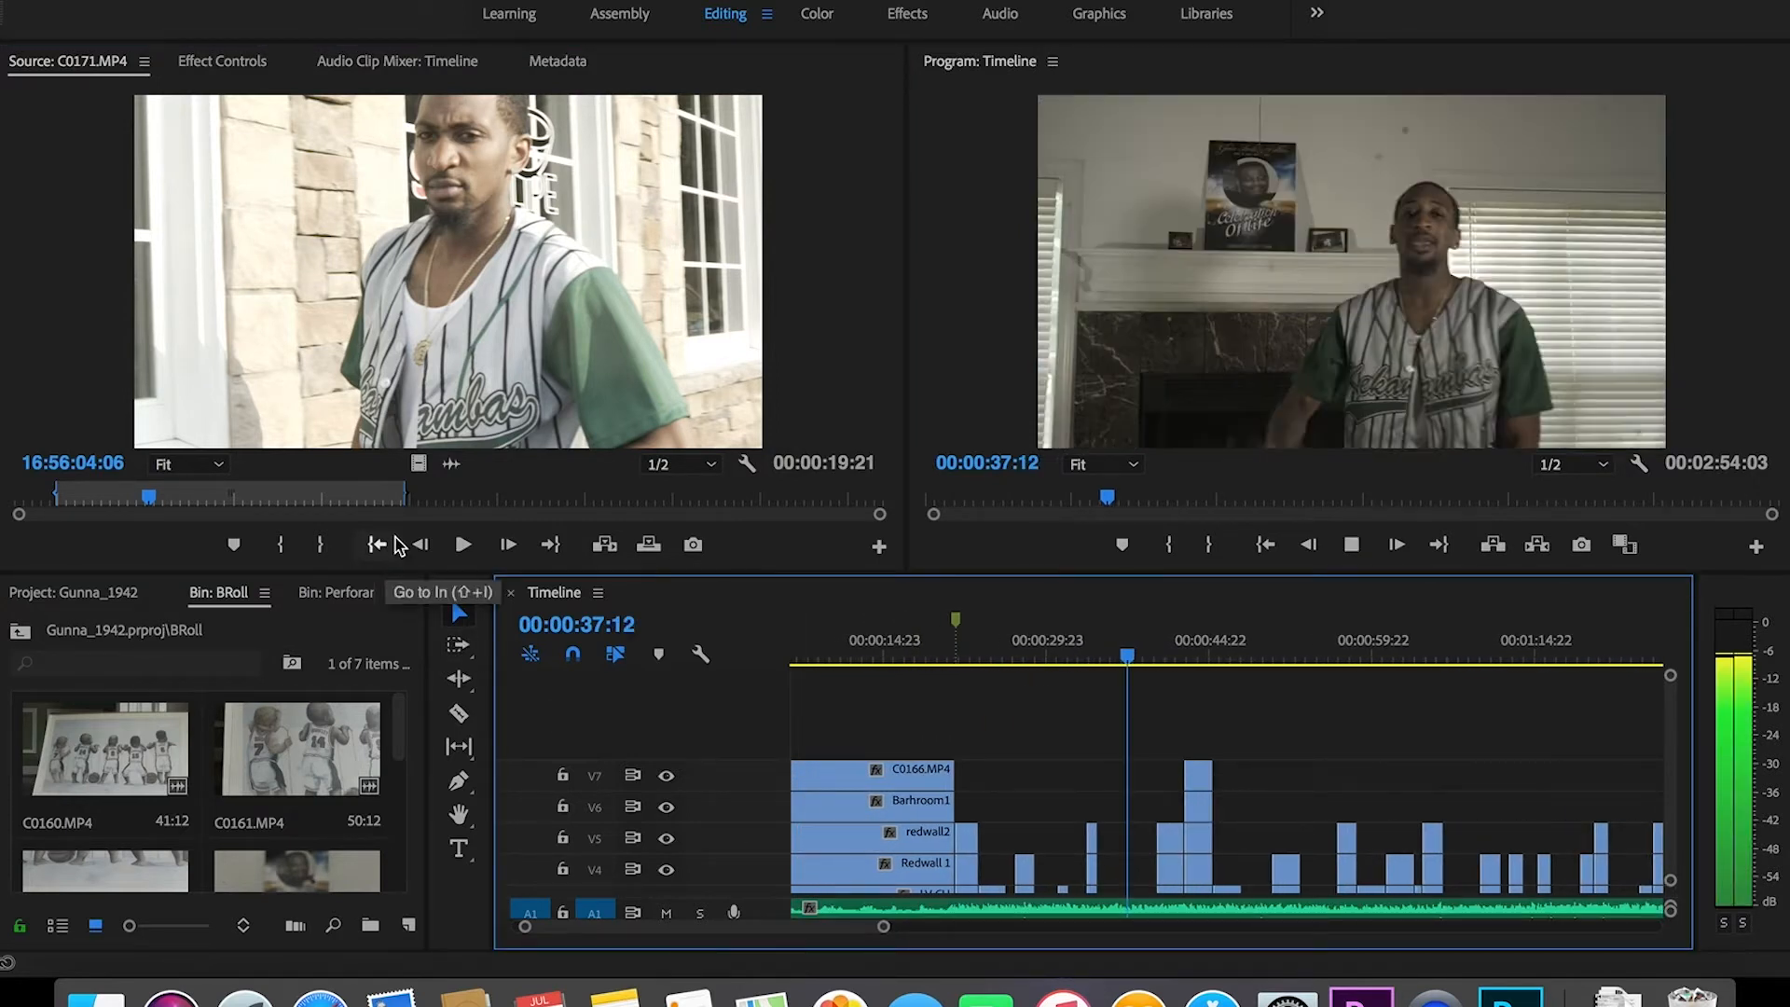
{"action": "key", "text": "space"}
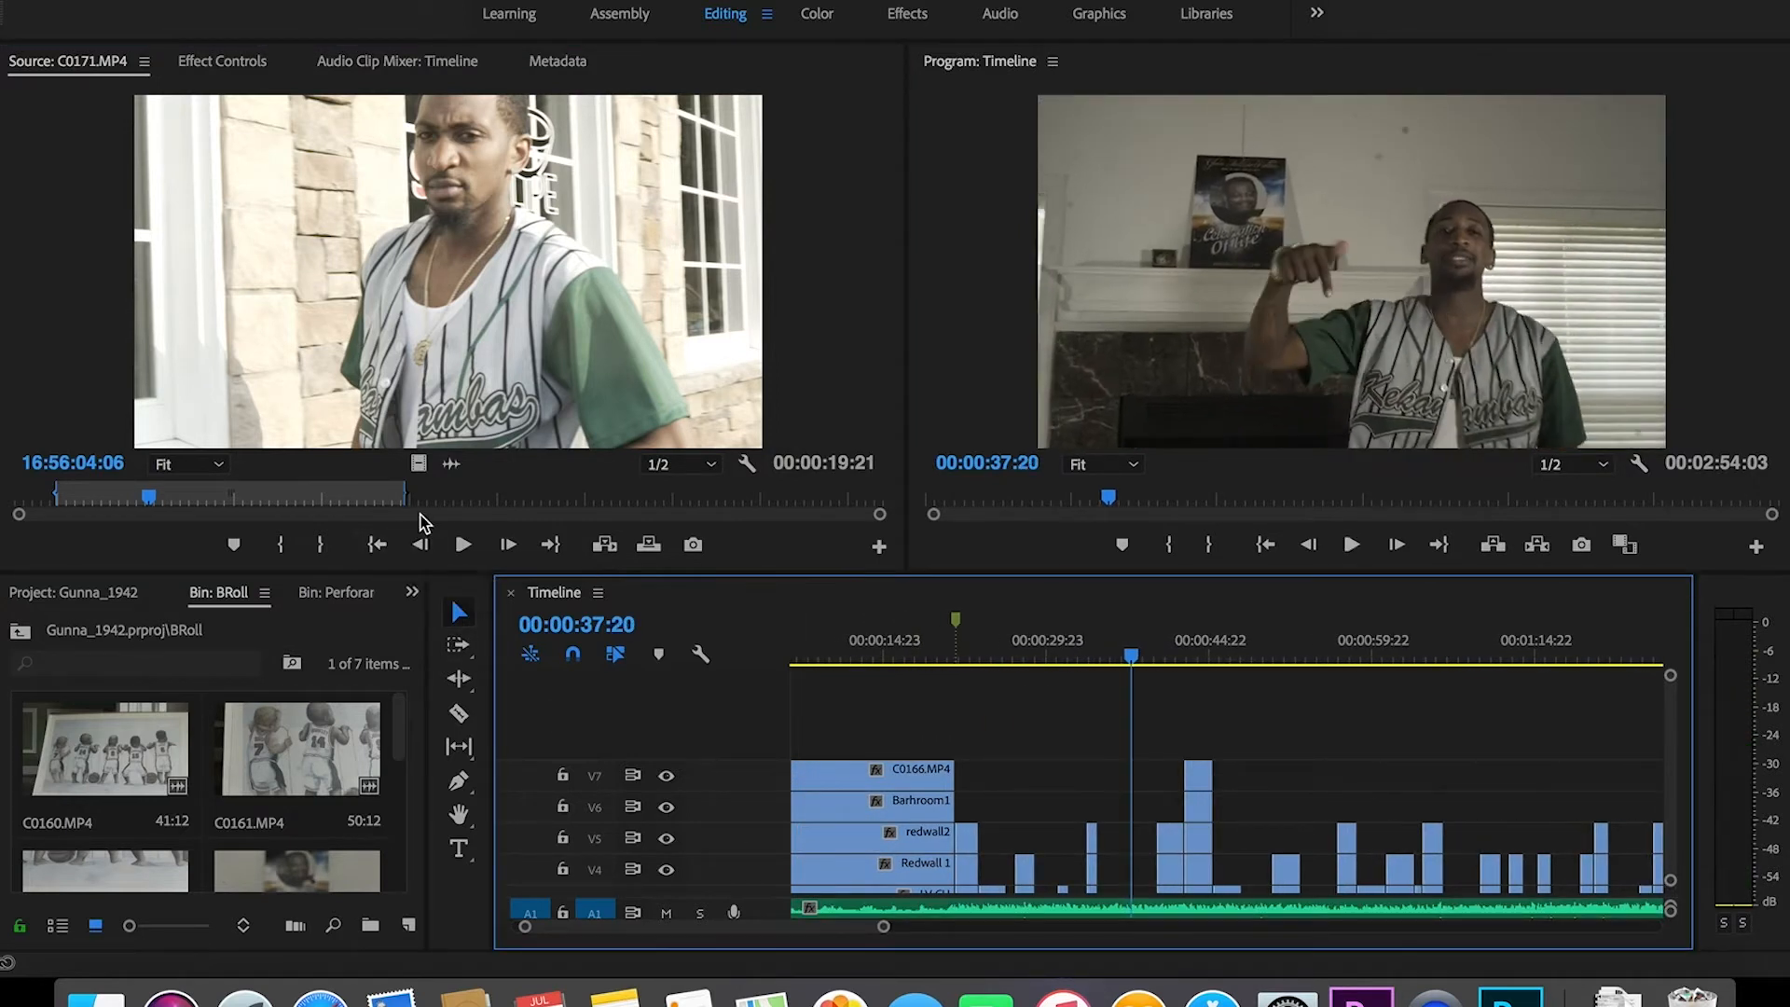
{"action": "left_click", "coordinate": [311, 470]}
{"action": "key", "text": "space"}
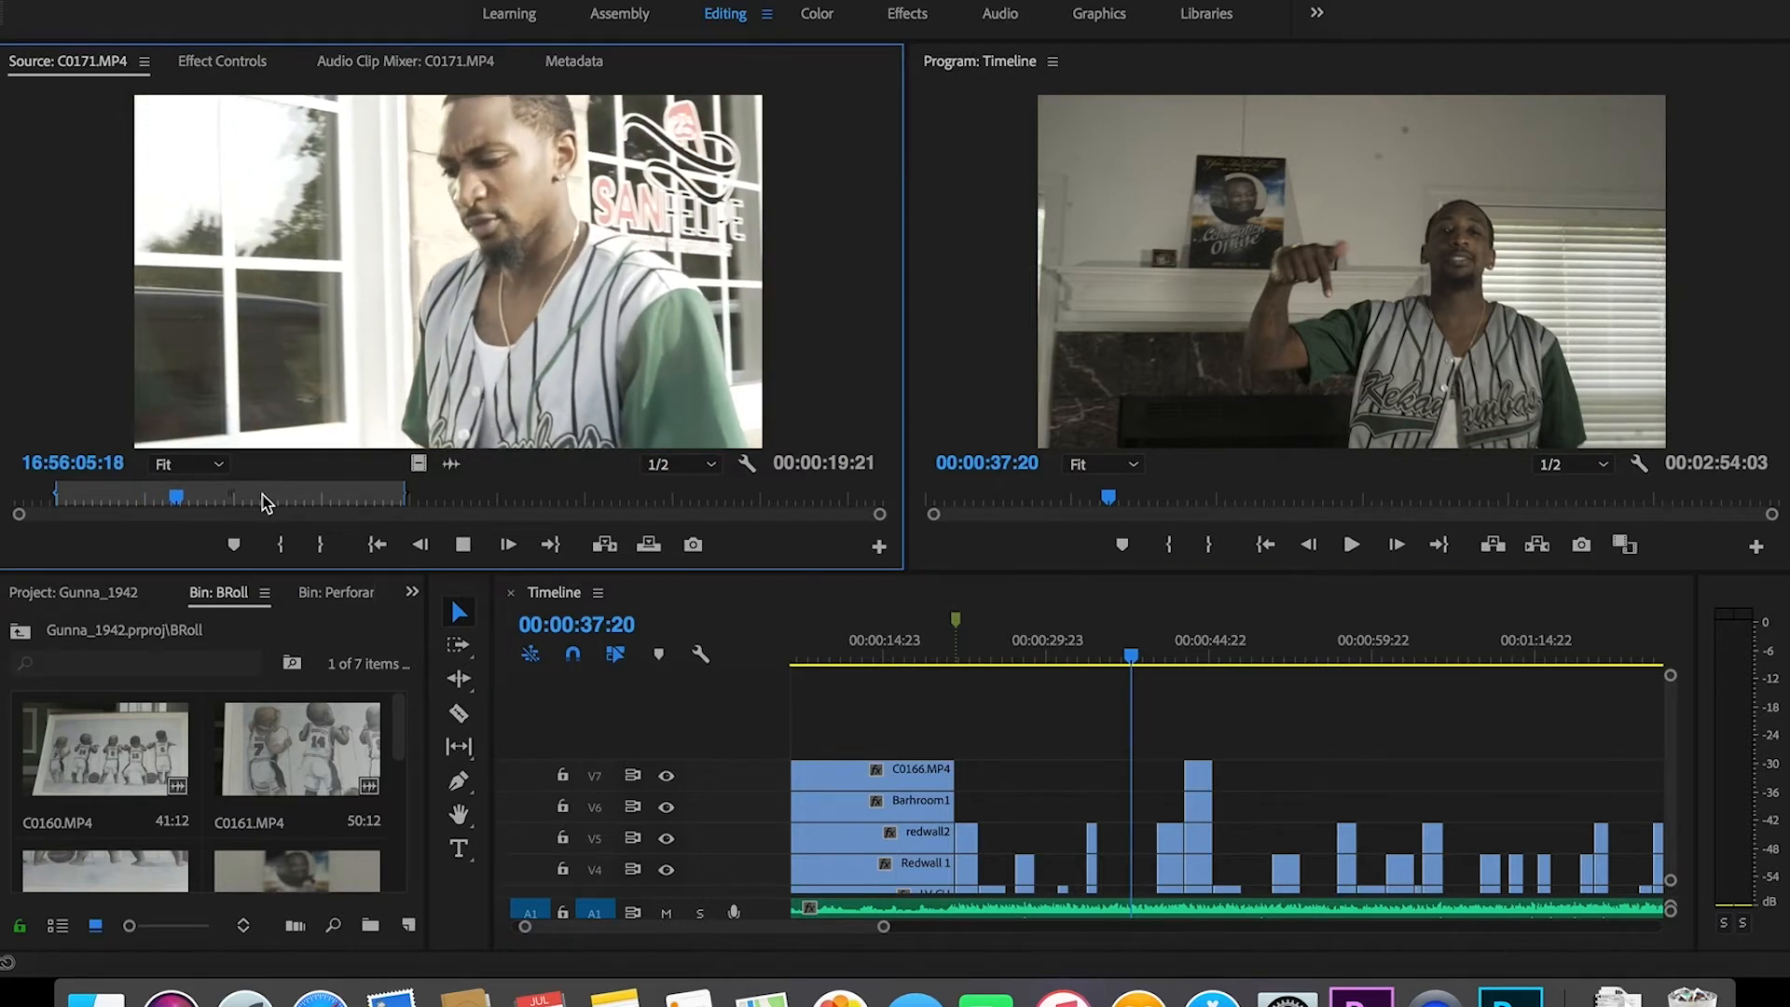
{"action": "key", "text": "space"}
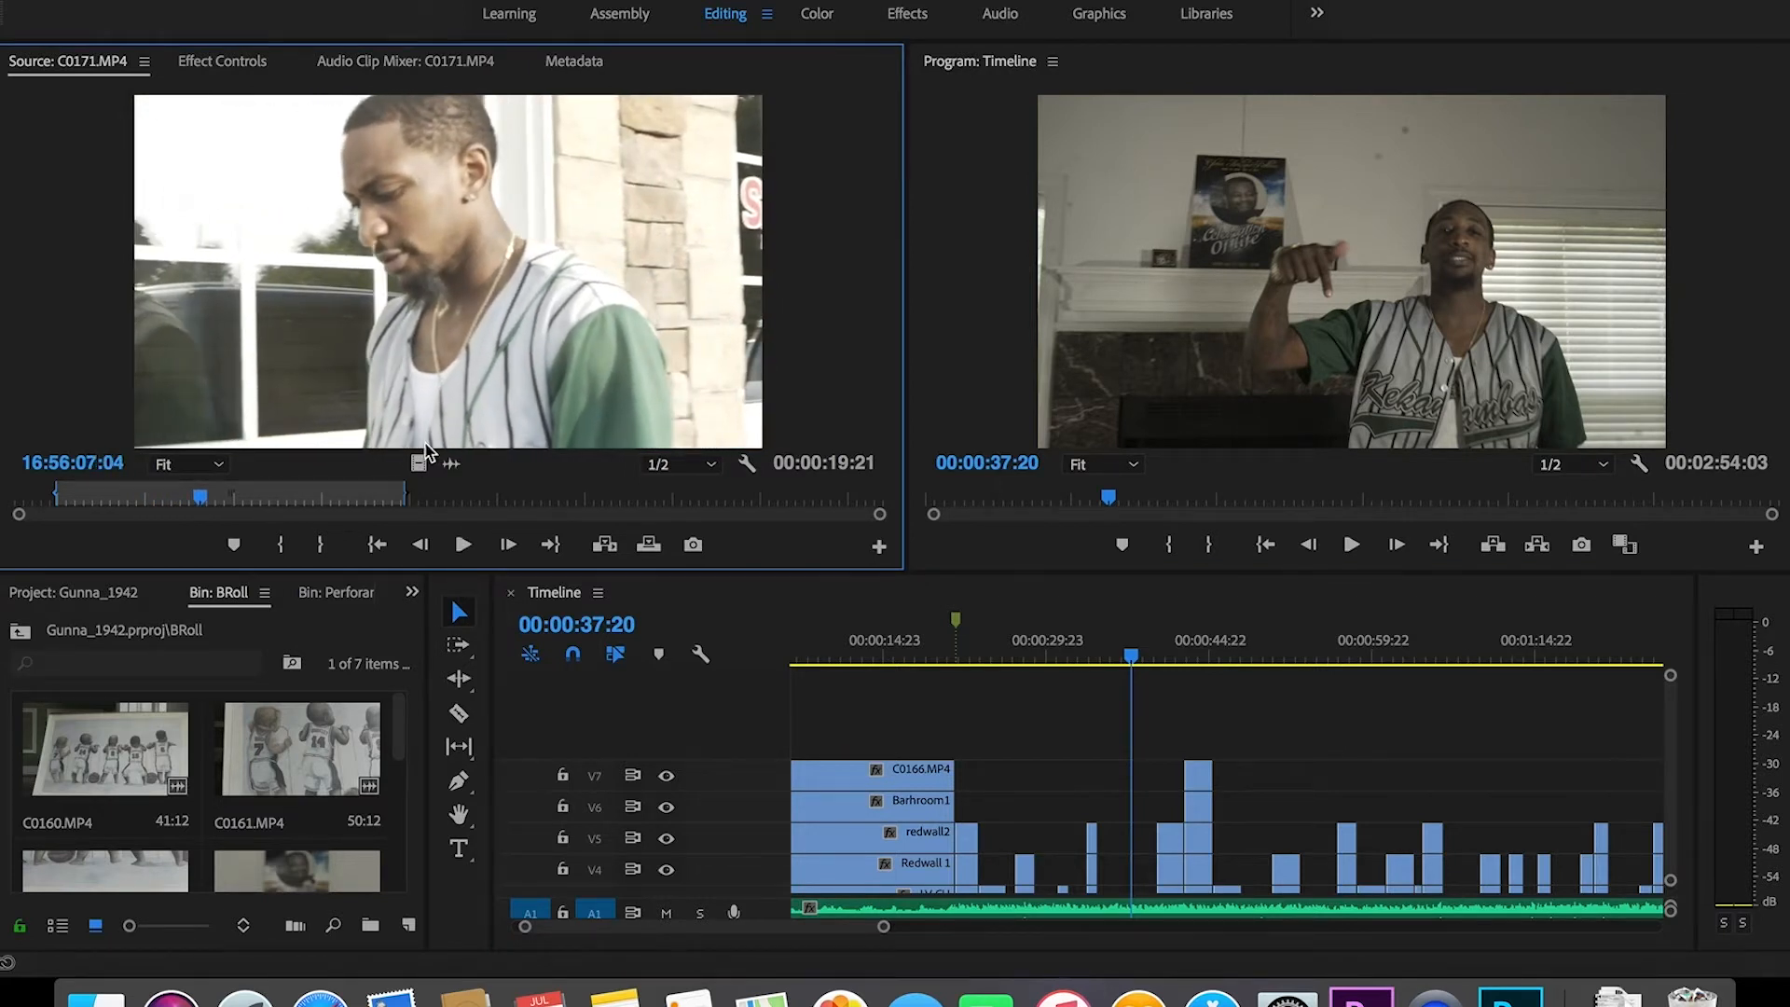
{"action": "key", "text": "space"}
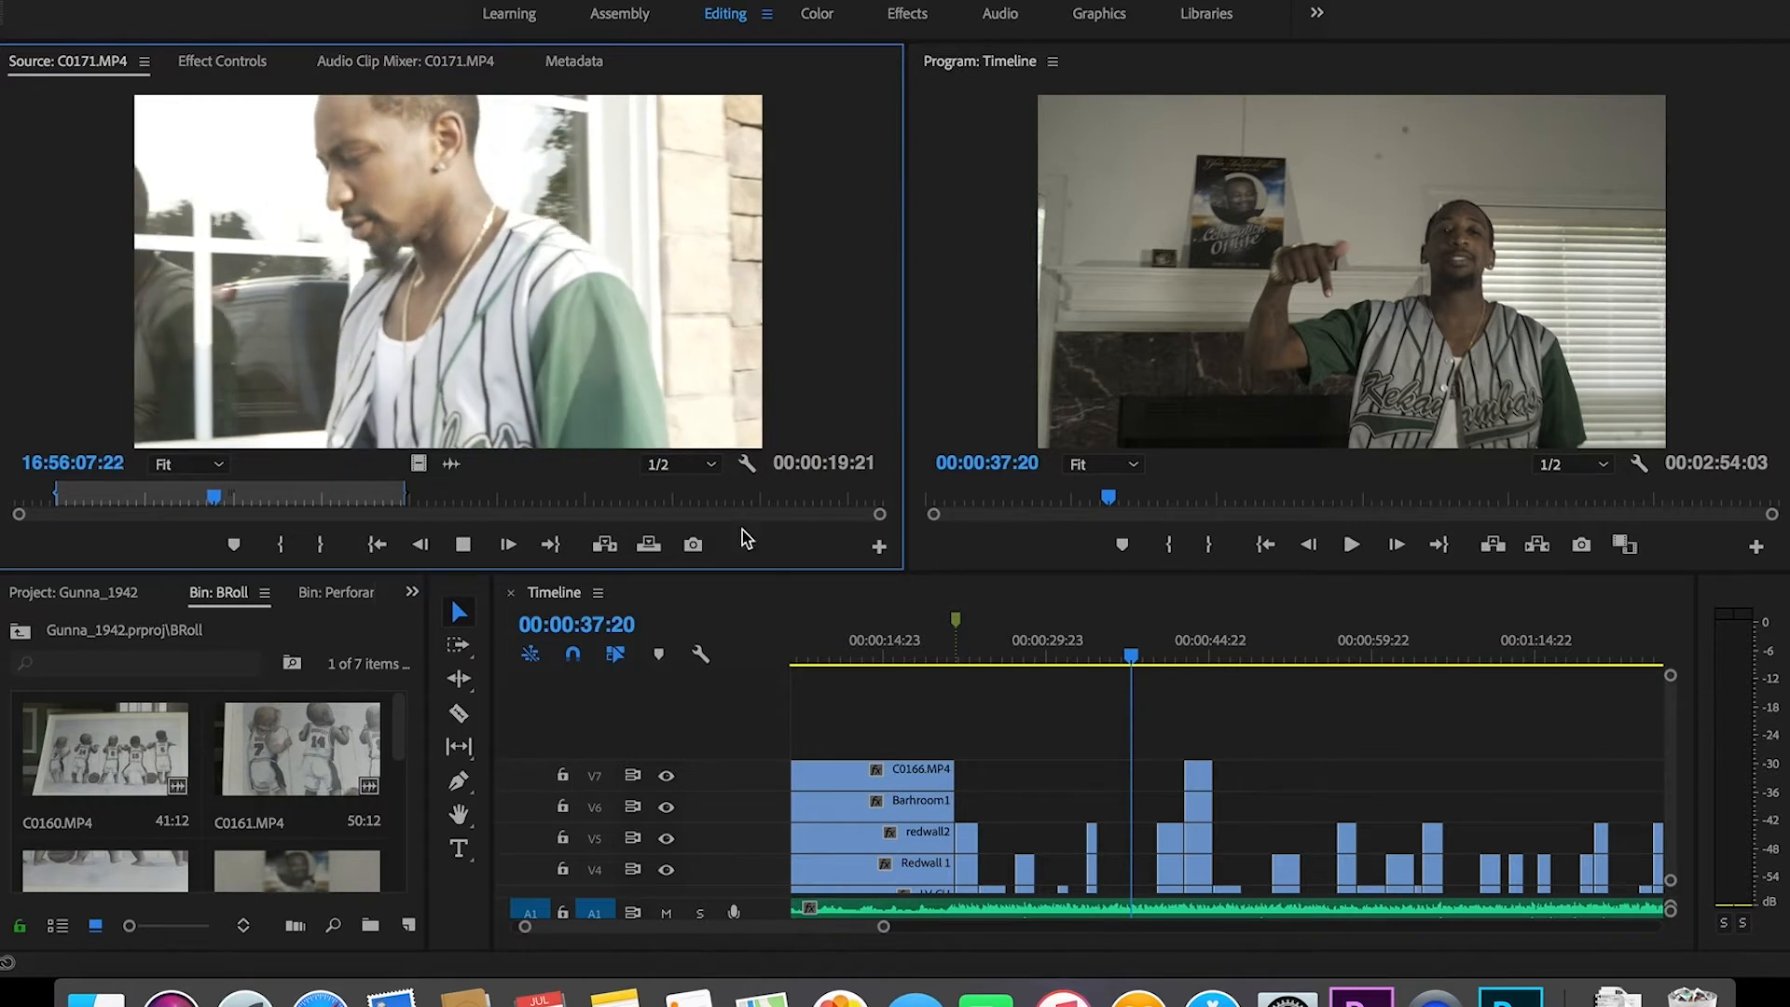
{"action": "key", "text": "space"}
{"action": "left_click_drag", "start_coordinate": [221, 497], "coordinate": [483, 564]}
{"action": "key", "text": "o"}
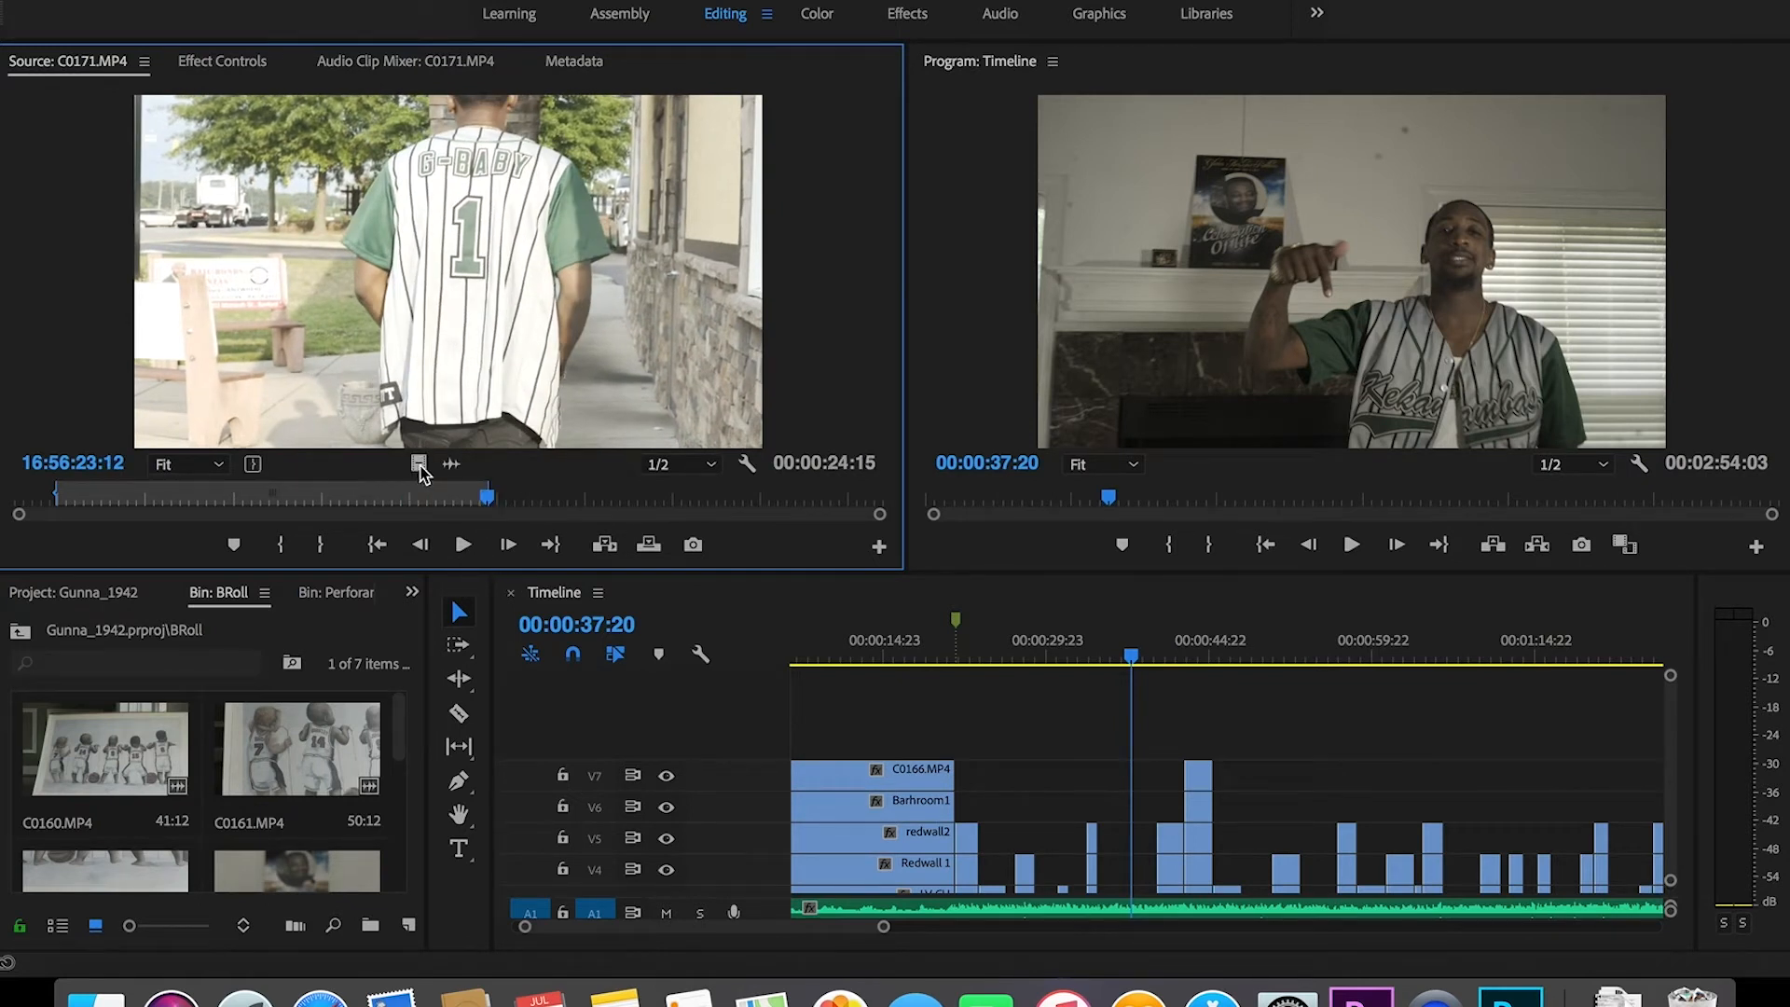
Step: Drop the marked C0171.MP4 range onto a new V8 track above V7 and play it
{"action": "left_click_drag", "start_coordinate": [1109, 603], "coordinate": [1319, 738]}
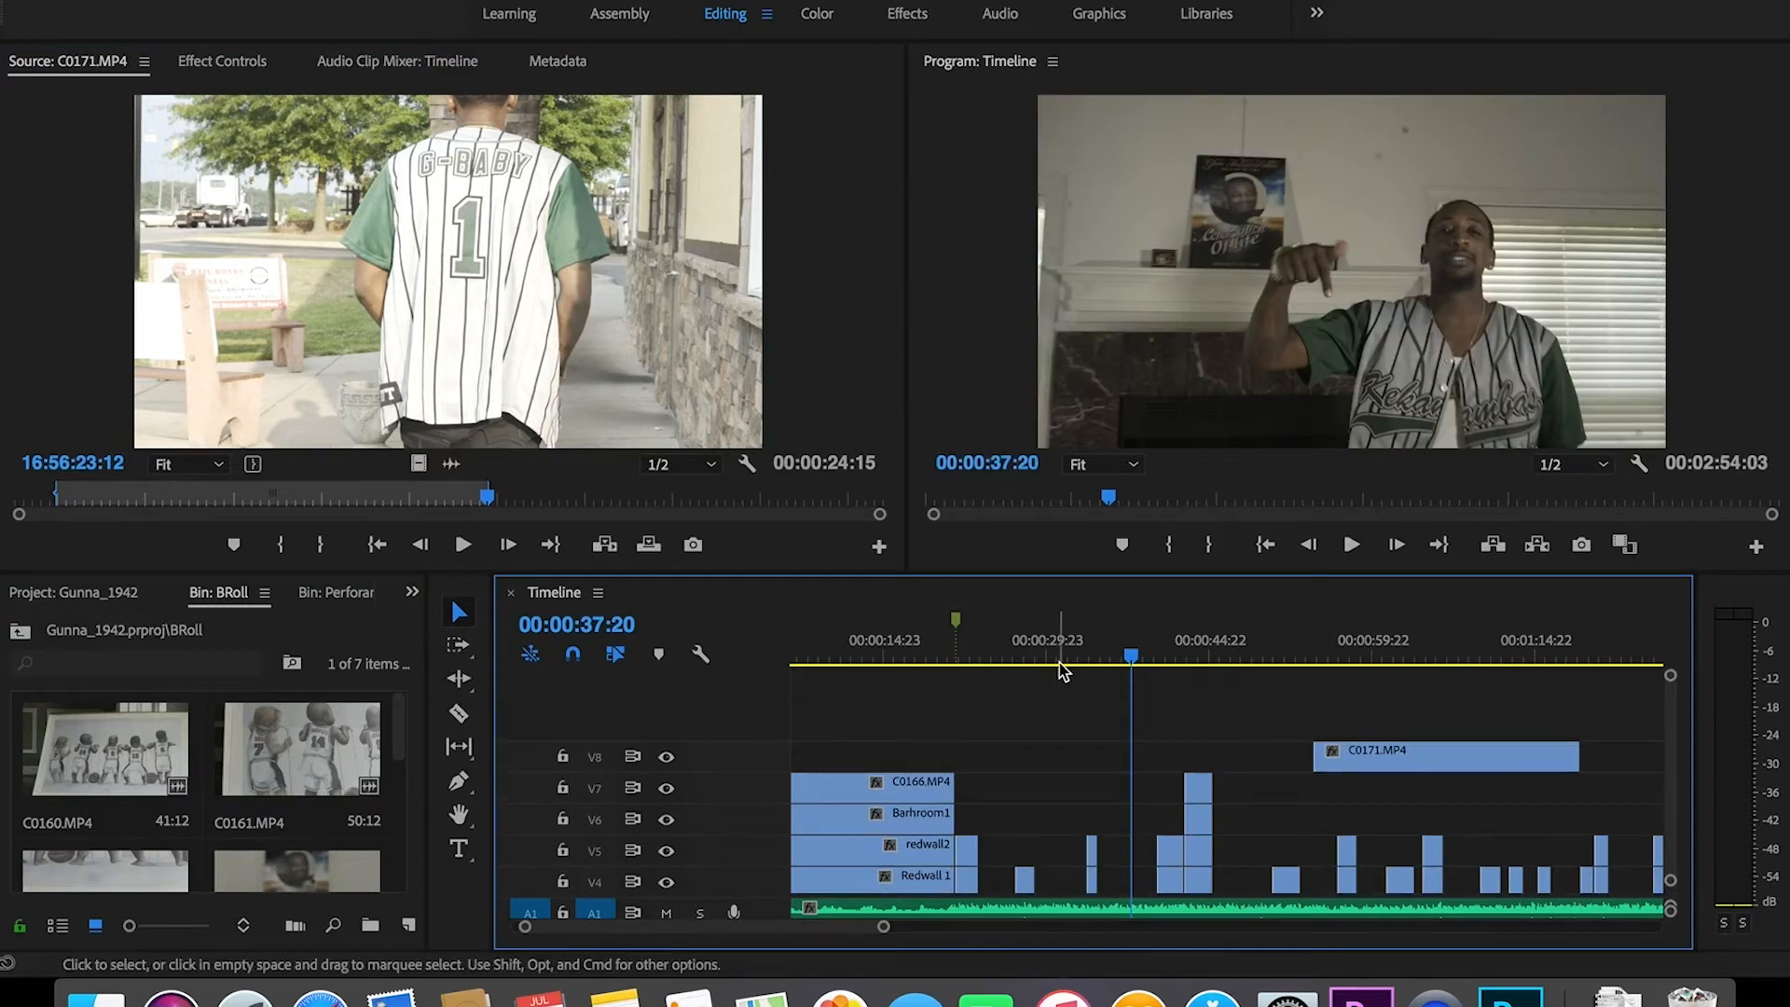
{"action": "left_click", "coordinate": [1064, 657]}
{"action": "key", "text": "space"}
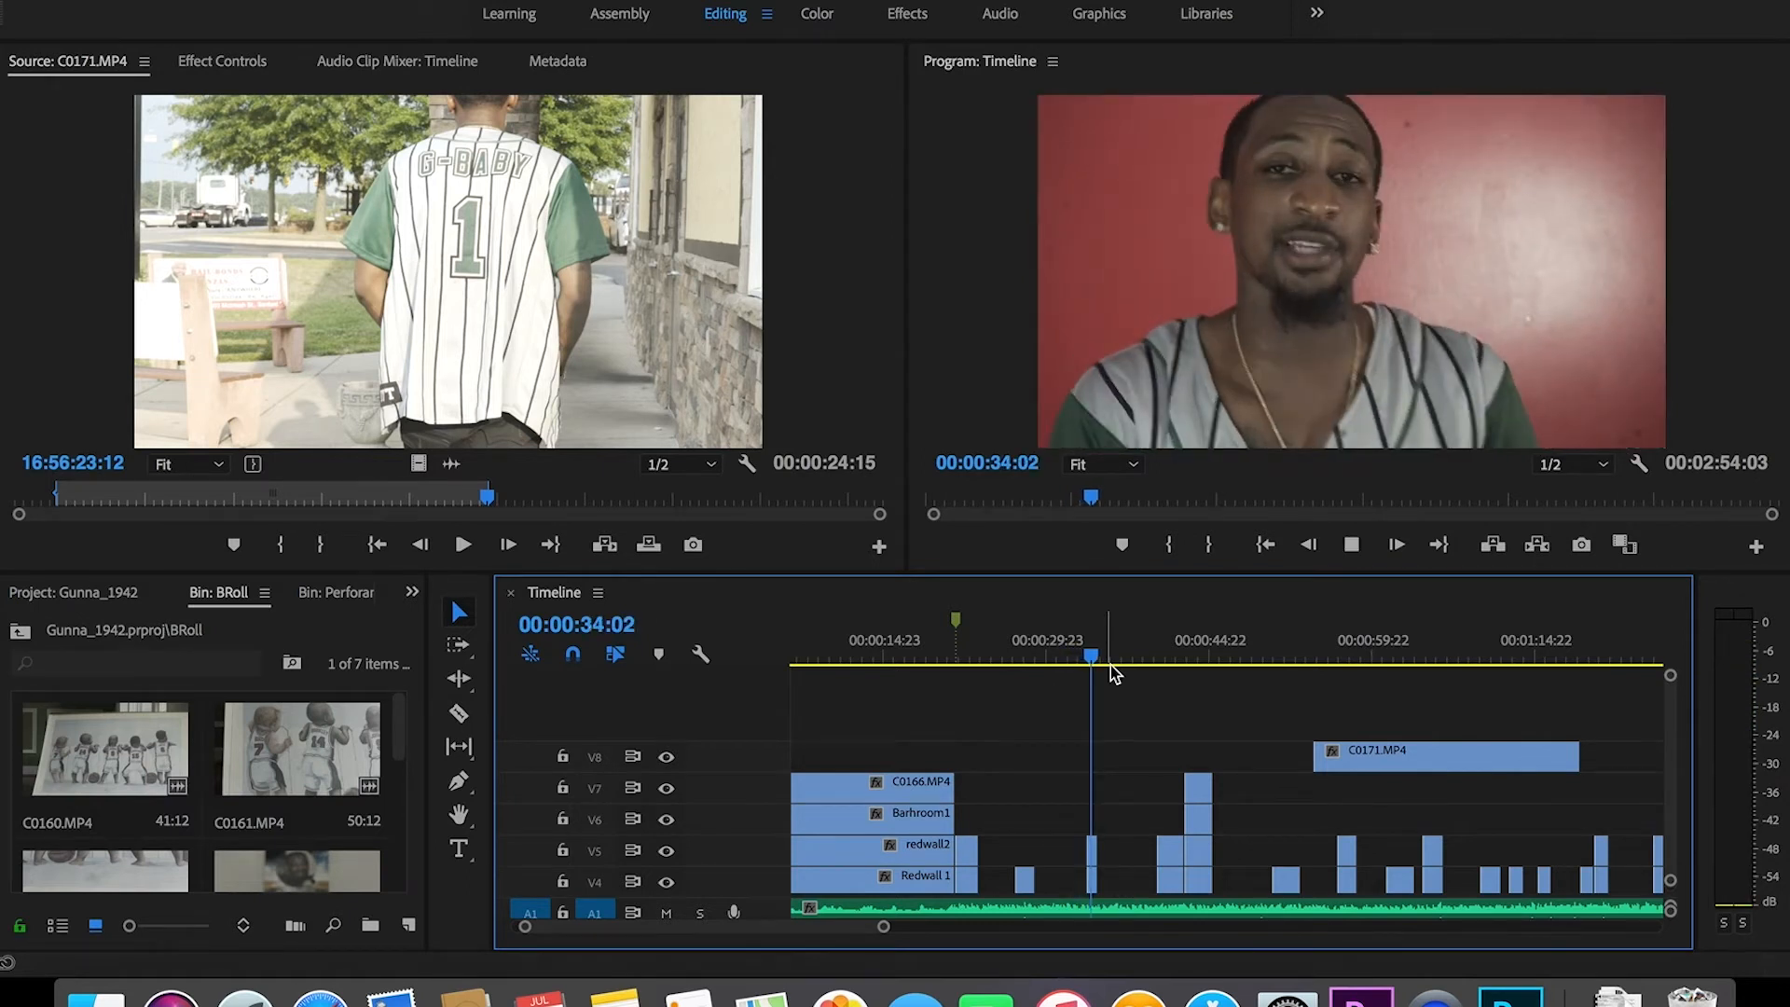
{"action": "key", "text": "space"}
Step: Slide the V8 clip to start at 00:00:34:20 and preview it over the performance
{"action": "left_click_drag", "start_coordinate": [1349, 755], "coordinate": [1135, 751]}
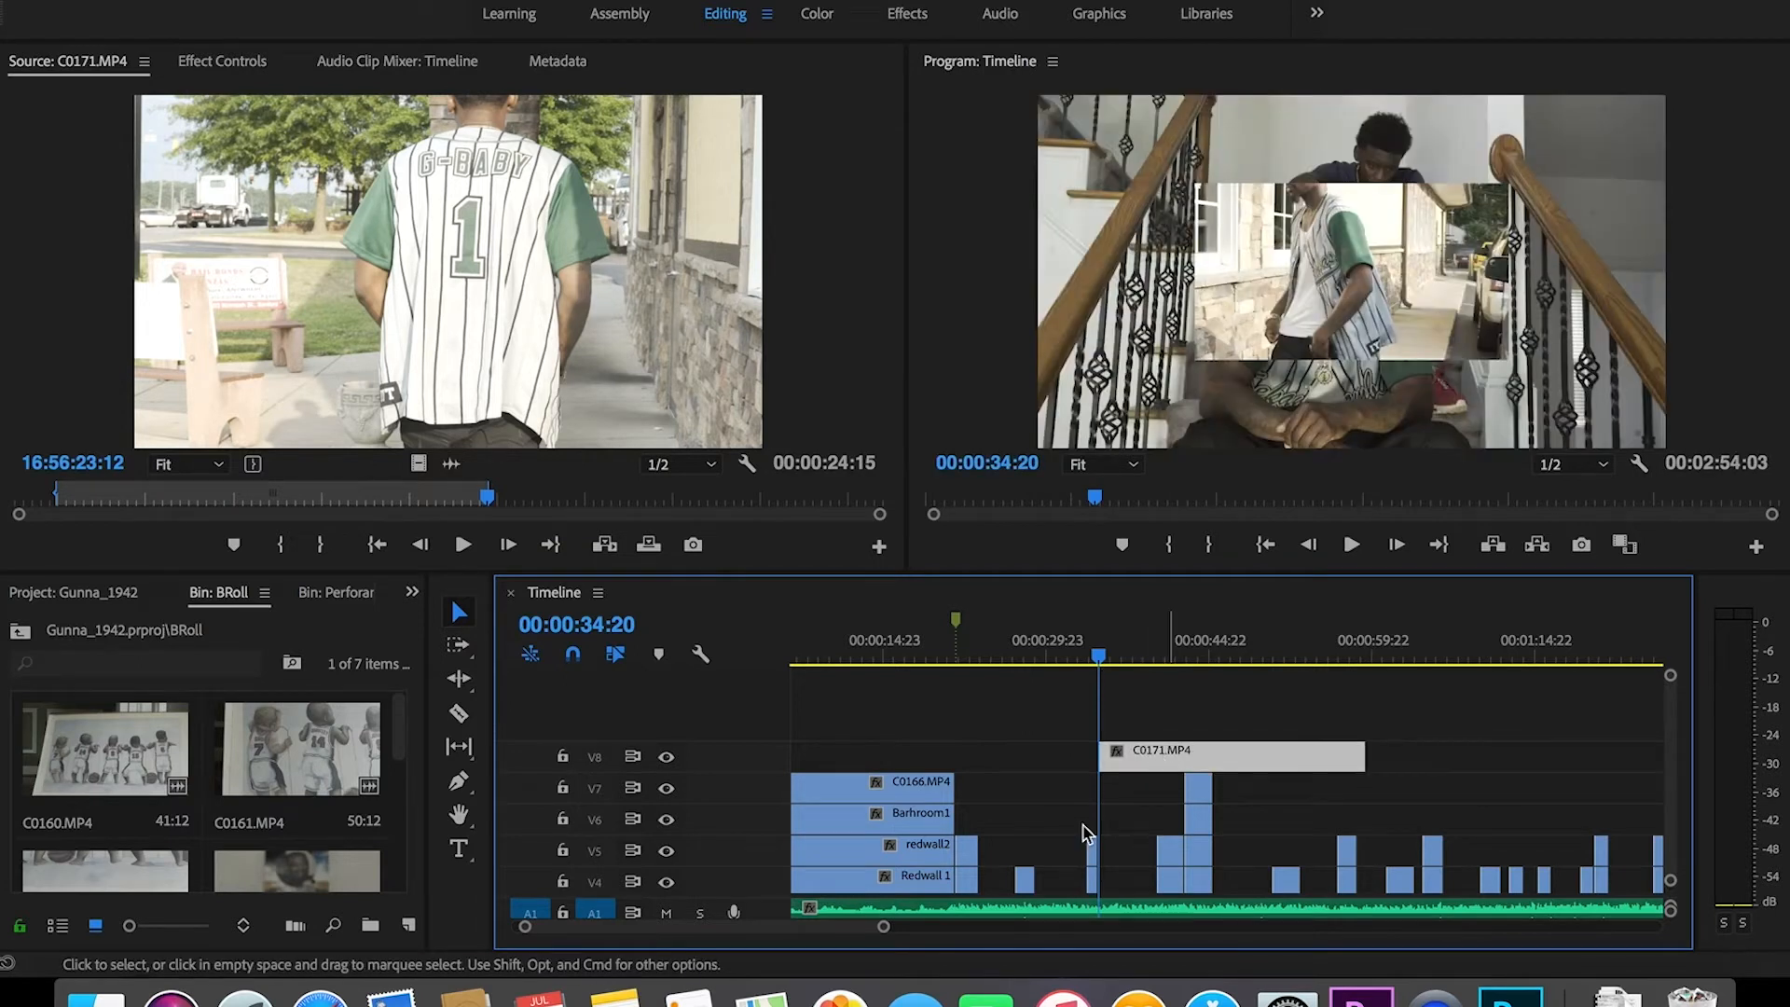
{"action": "left_click_drag", "start_coordinate": [911, 931], "coordinate": [835, 930]}
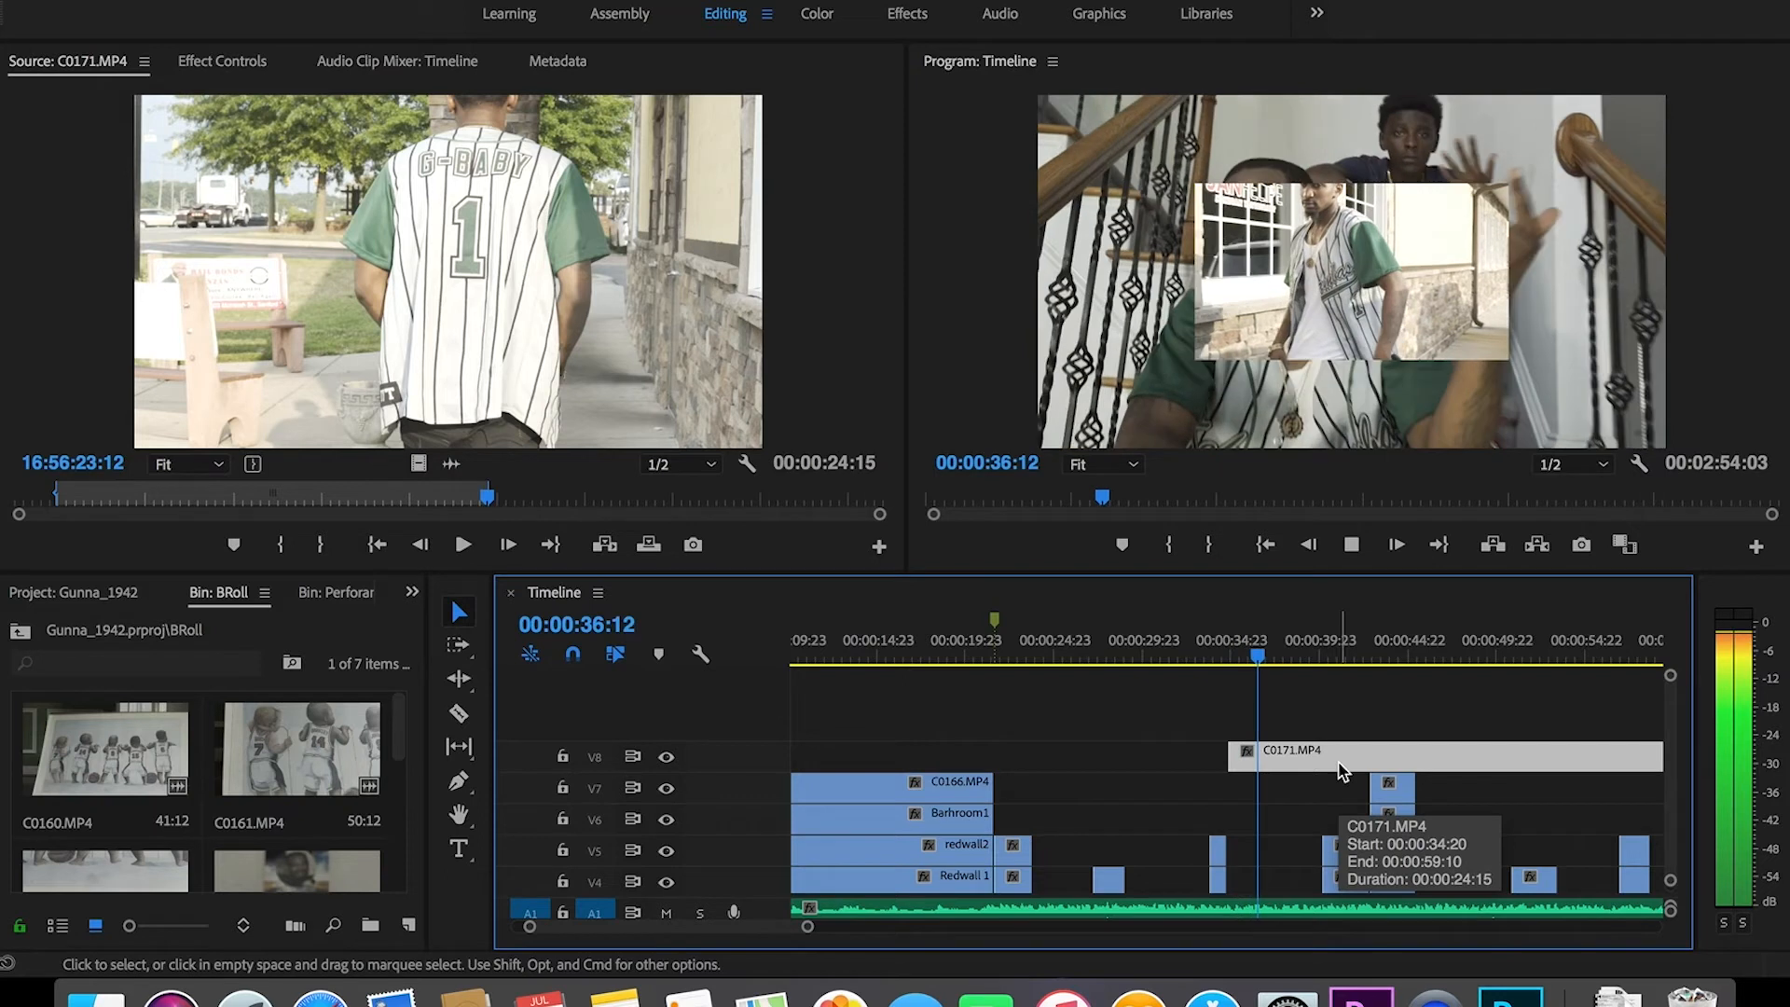
{"action": "key", "text": "space"}
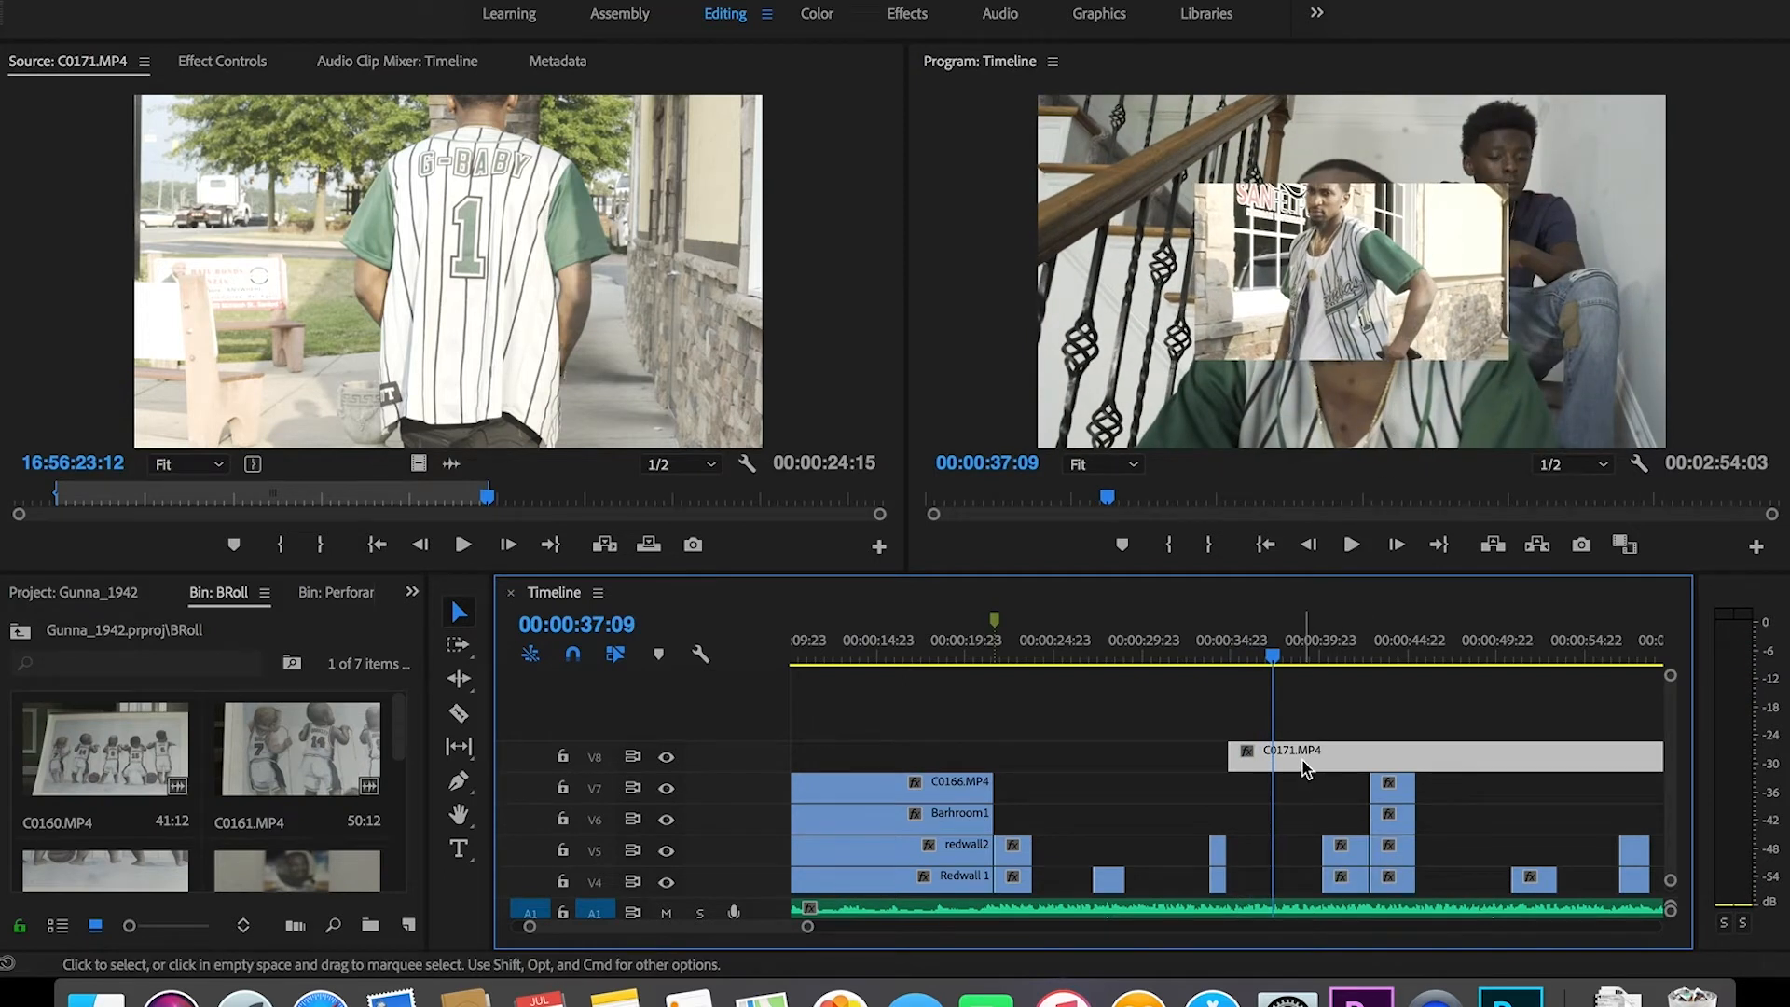
{"action": "left_click", "coordinate": [223, 61]}
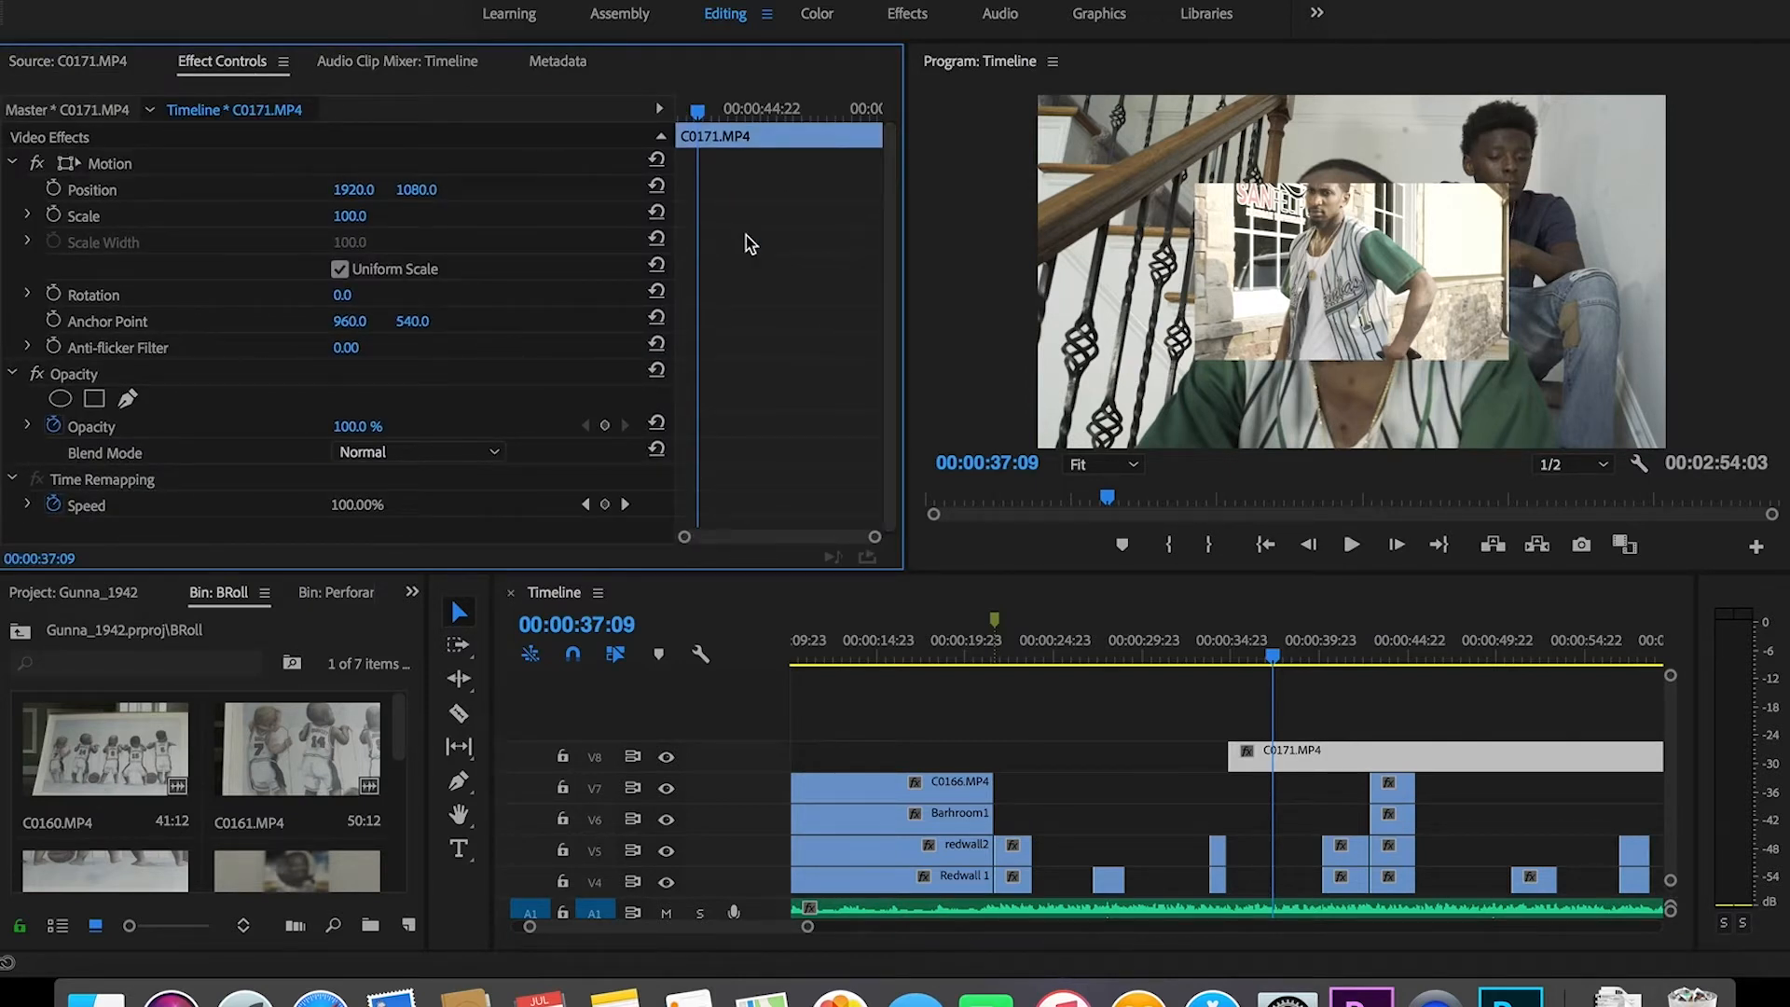
Step: Set the V8 C0171.MP4 clip's Motion Scale to 200
{"action": "left_click", "coordinate": [365, 214]}
{"action": "type", "text": "200"}
{"action": "key", "text": "Return"}
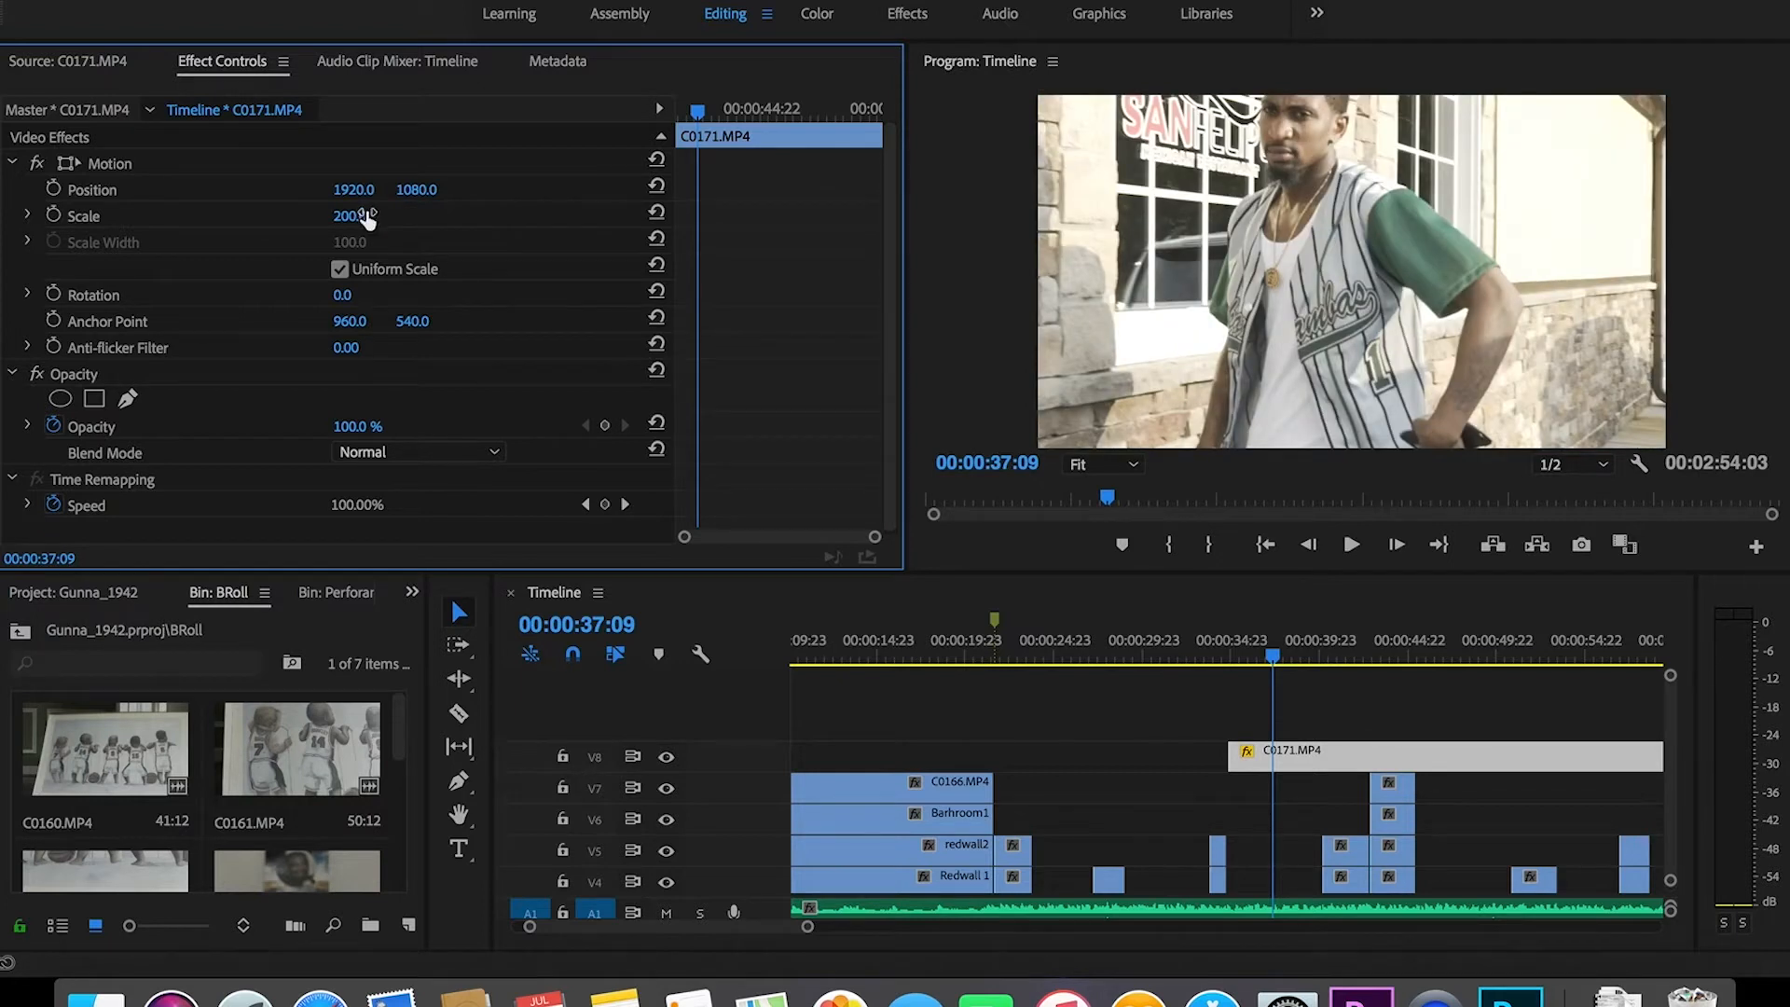
Step: Zoom into the timeline and move the V8 clip 6 frames earlier
{"action": "left_click", "coordinate": [1214, 655]}
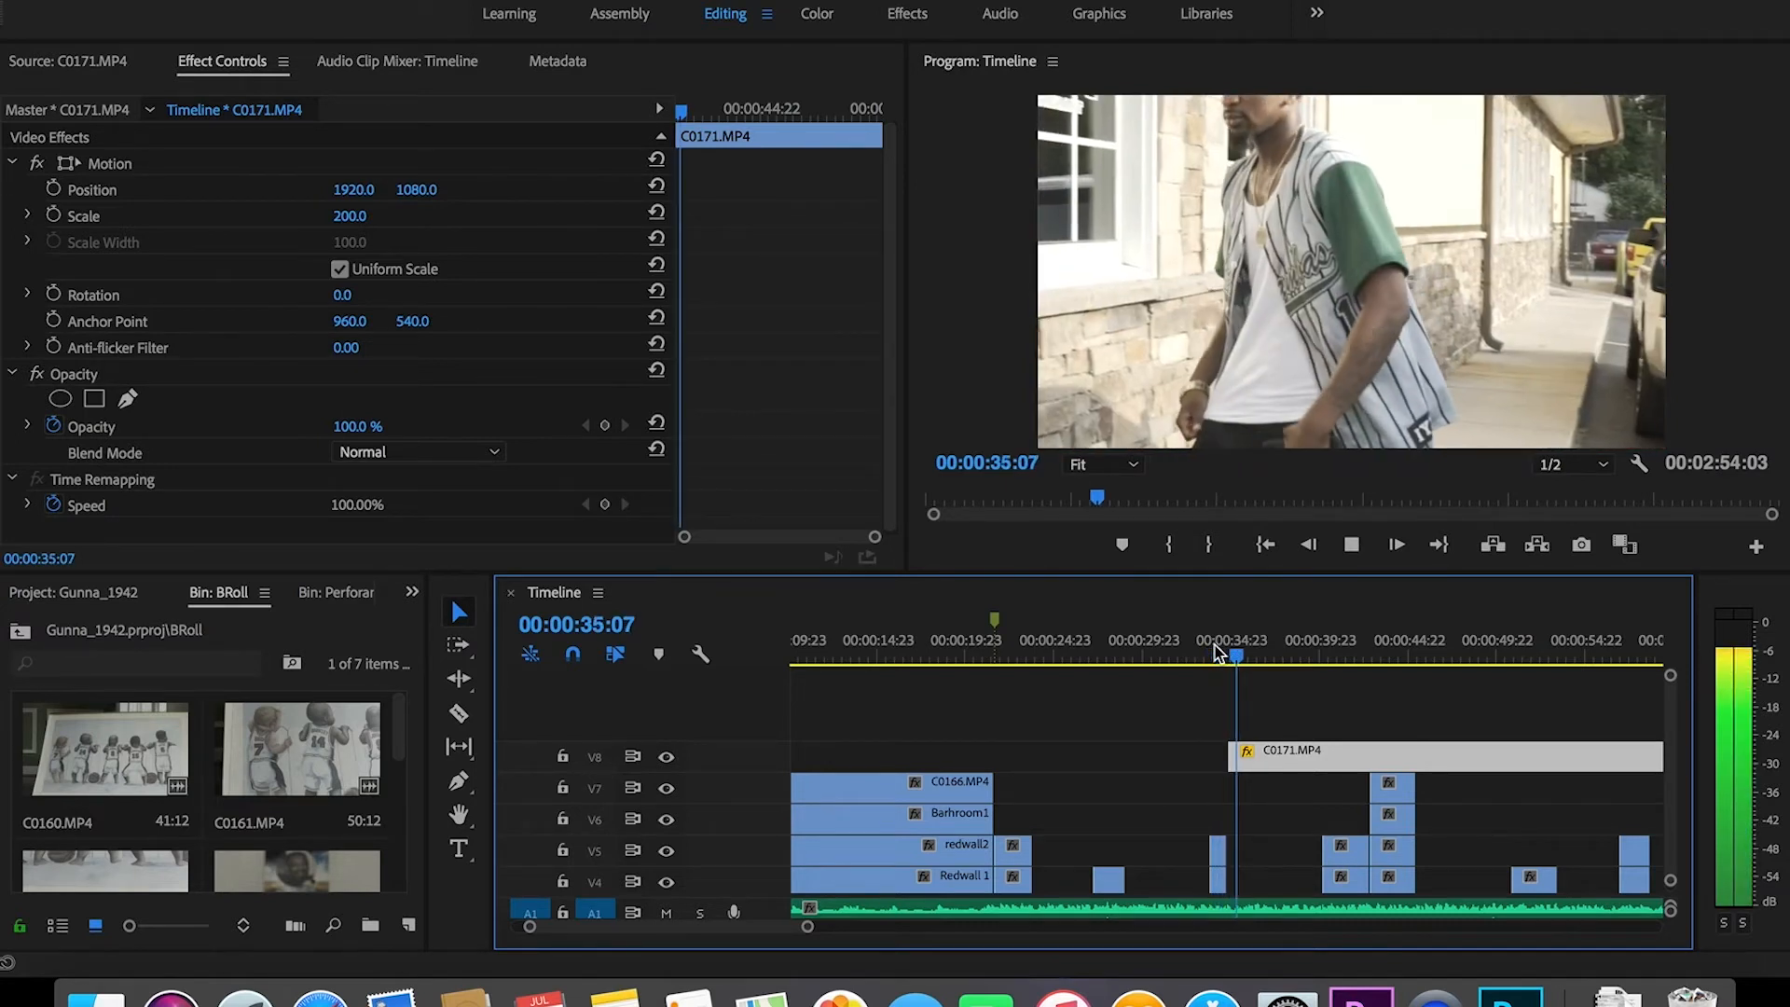
{"action": "left_click_drag", "start_coordinate": [809, 929], "coordinate": [733, 930]}
{"action": "left_click_drag", "start_coordinate": [1143, 760], "coordinate": [1137, 764]}
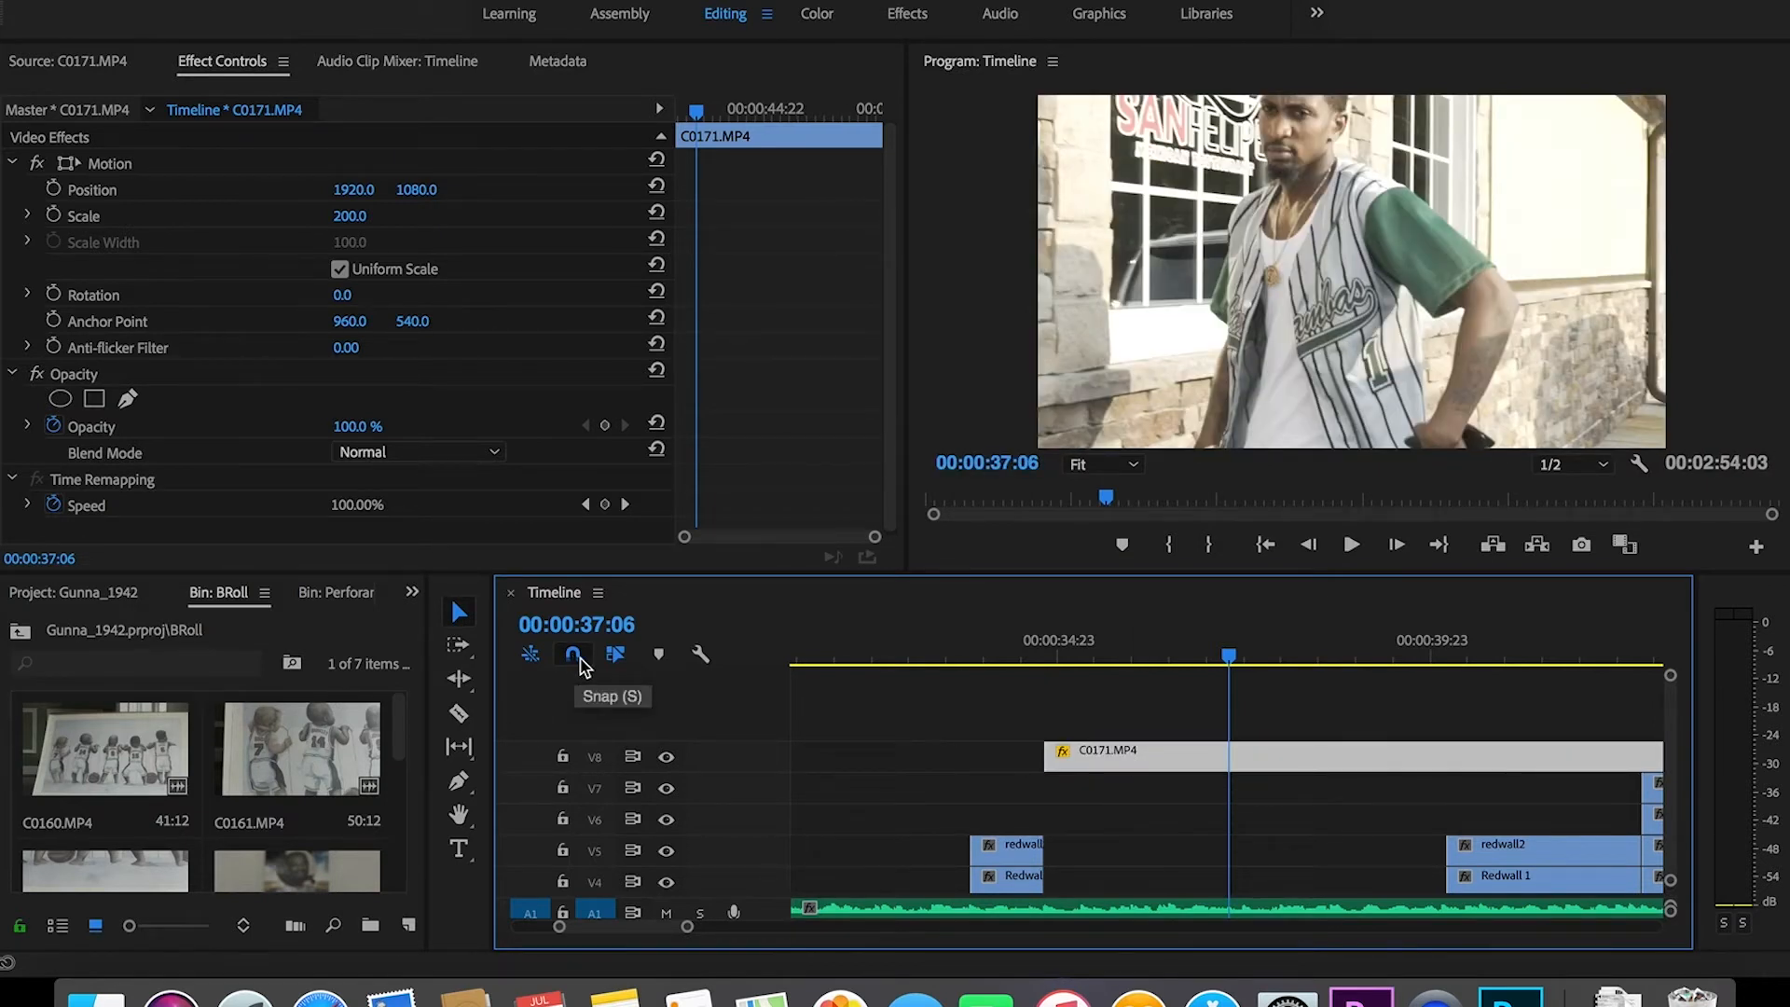
Step: With snapping off, reposition the V8 C0171 clip, settling it 23 frames later
{"action": "left_click", "coordinate": [1035, 651]}
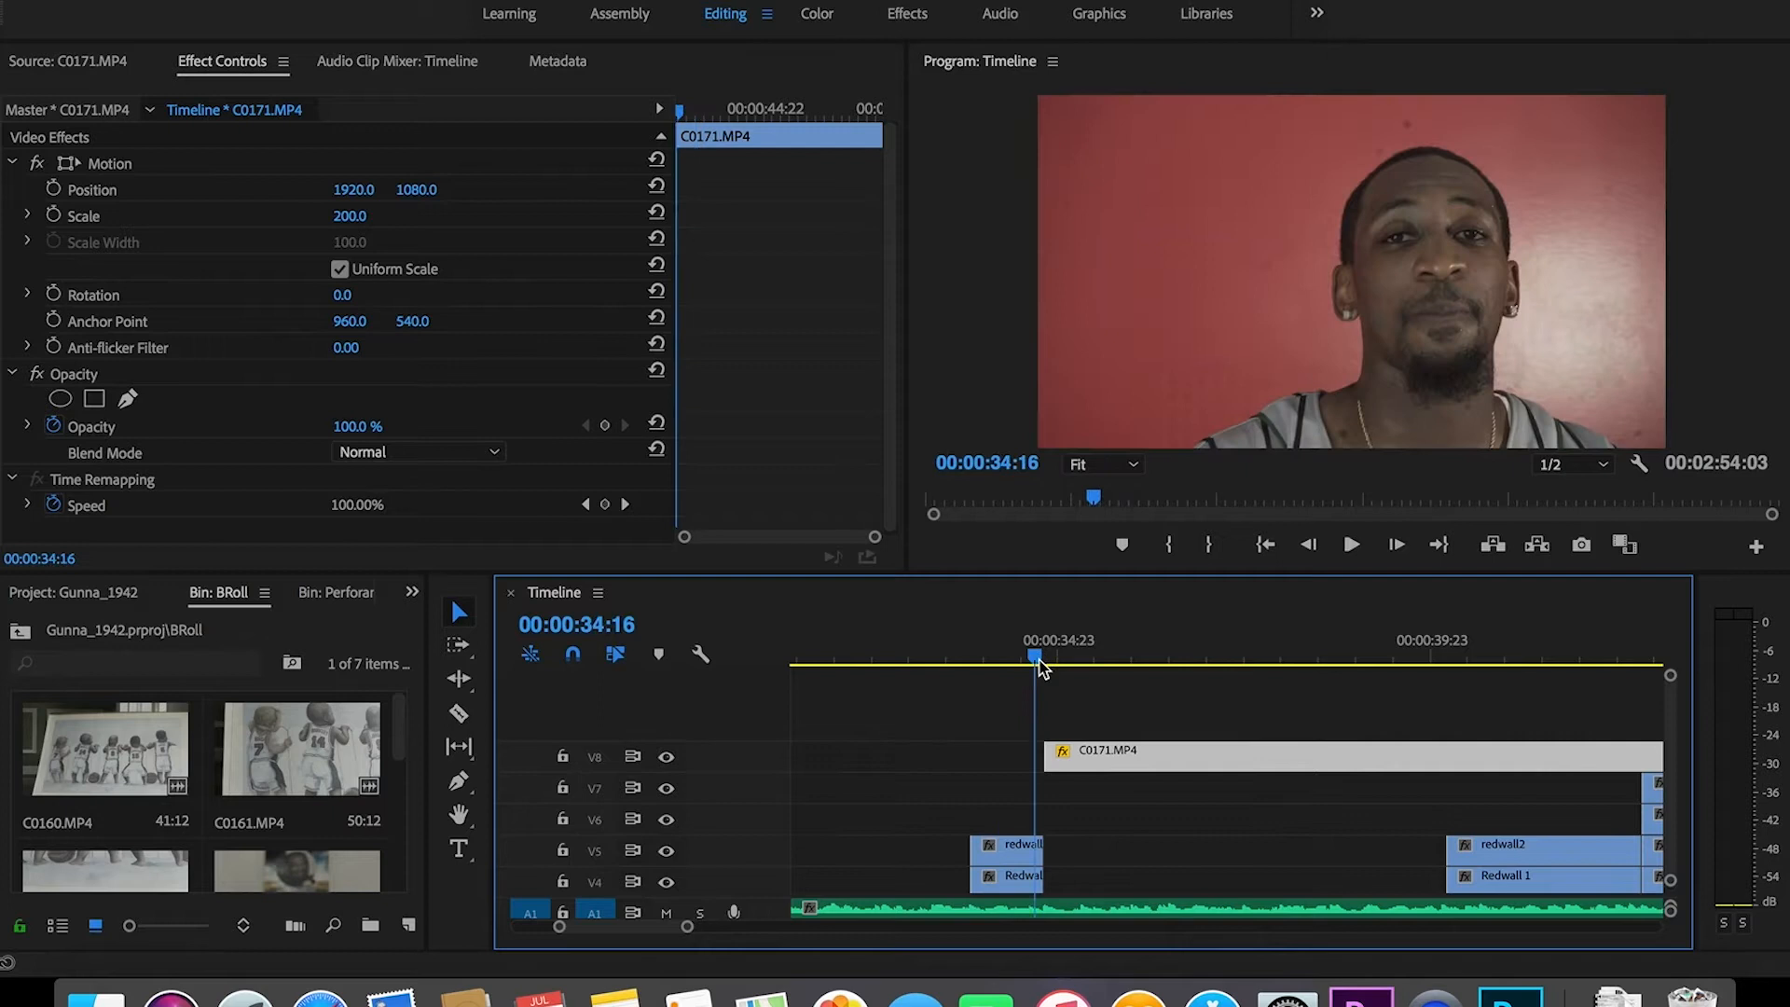
{"action": "left_click", "coordinate": [573, 655]}
{"action": "left_click_drag", "start_coordinate": [1072, 757], "coordinate": [1001, 768]}
{"action": "left_click", "coordinate": [953, 656]}
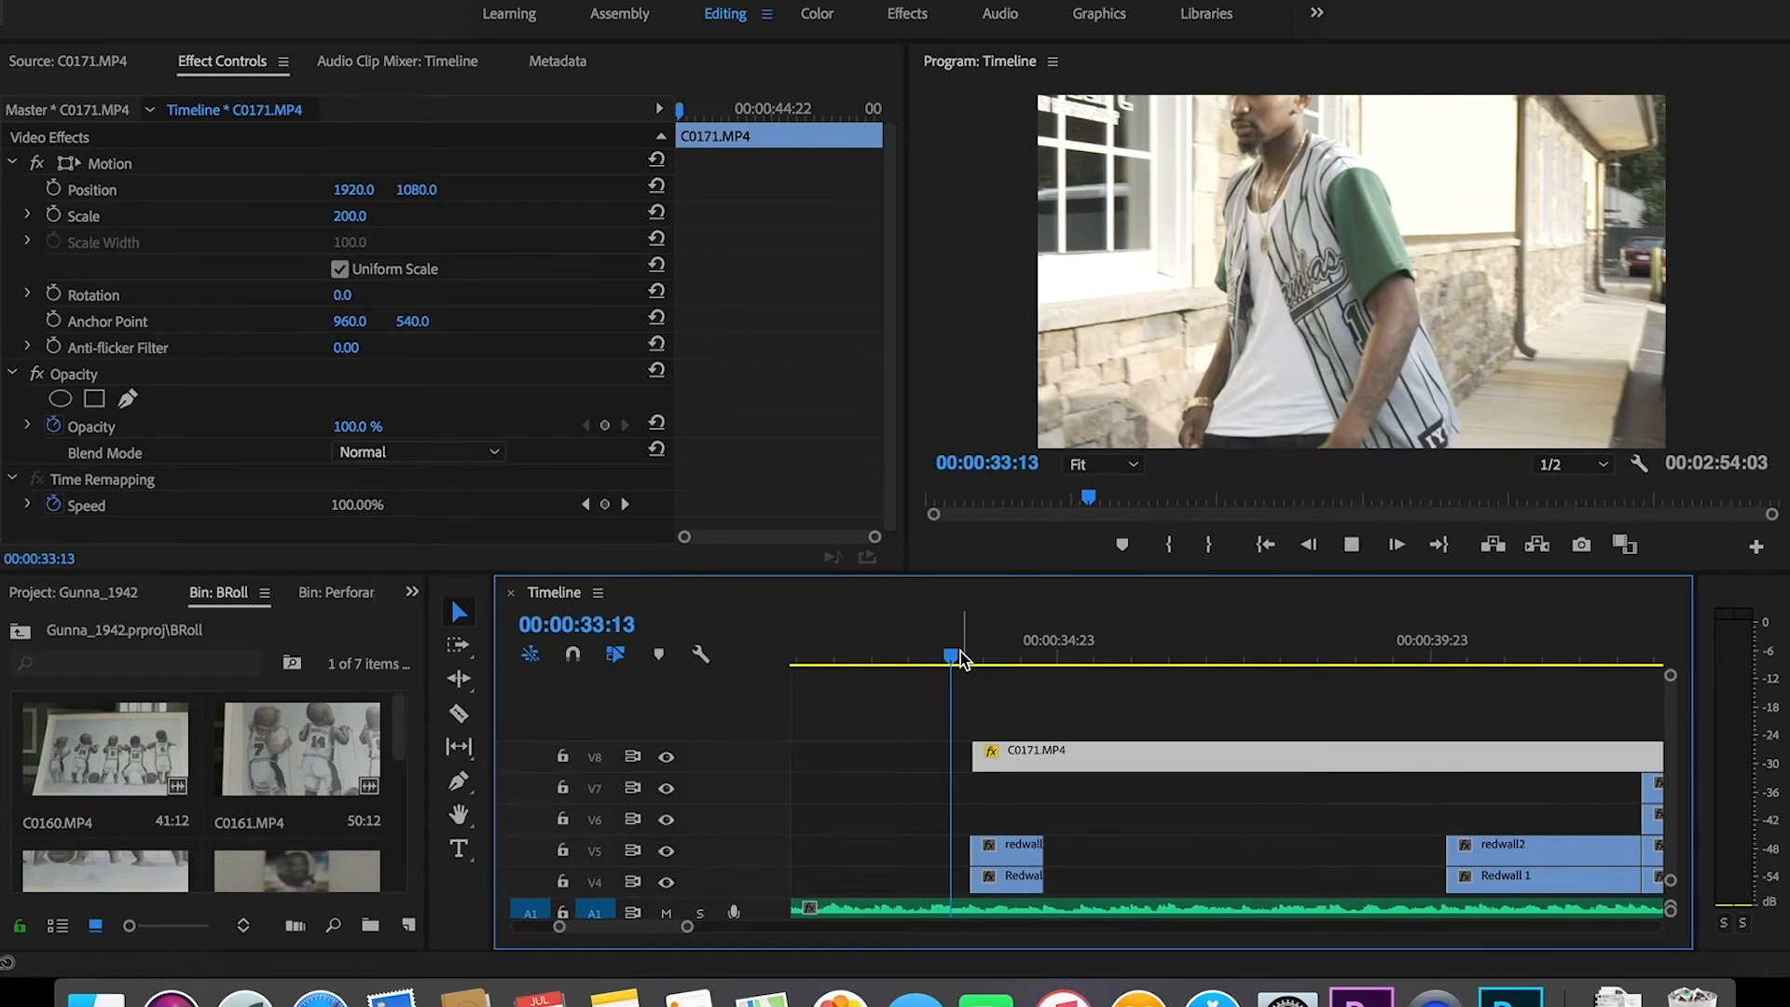
{"action": "key", "text": "space"}
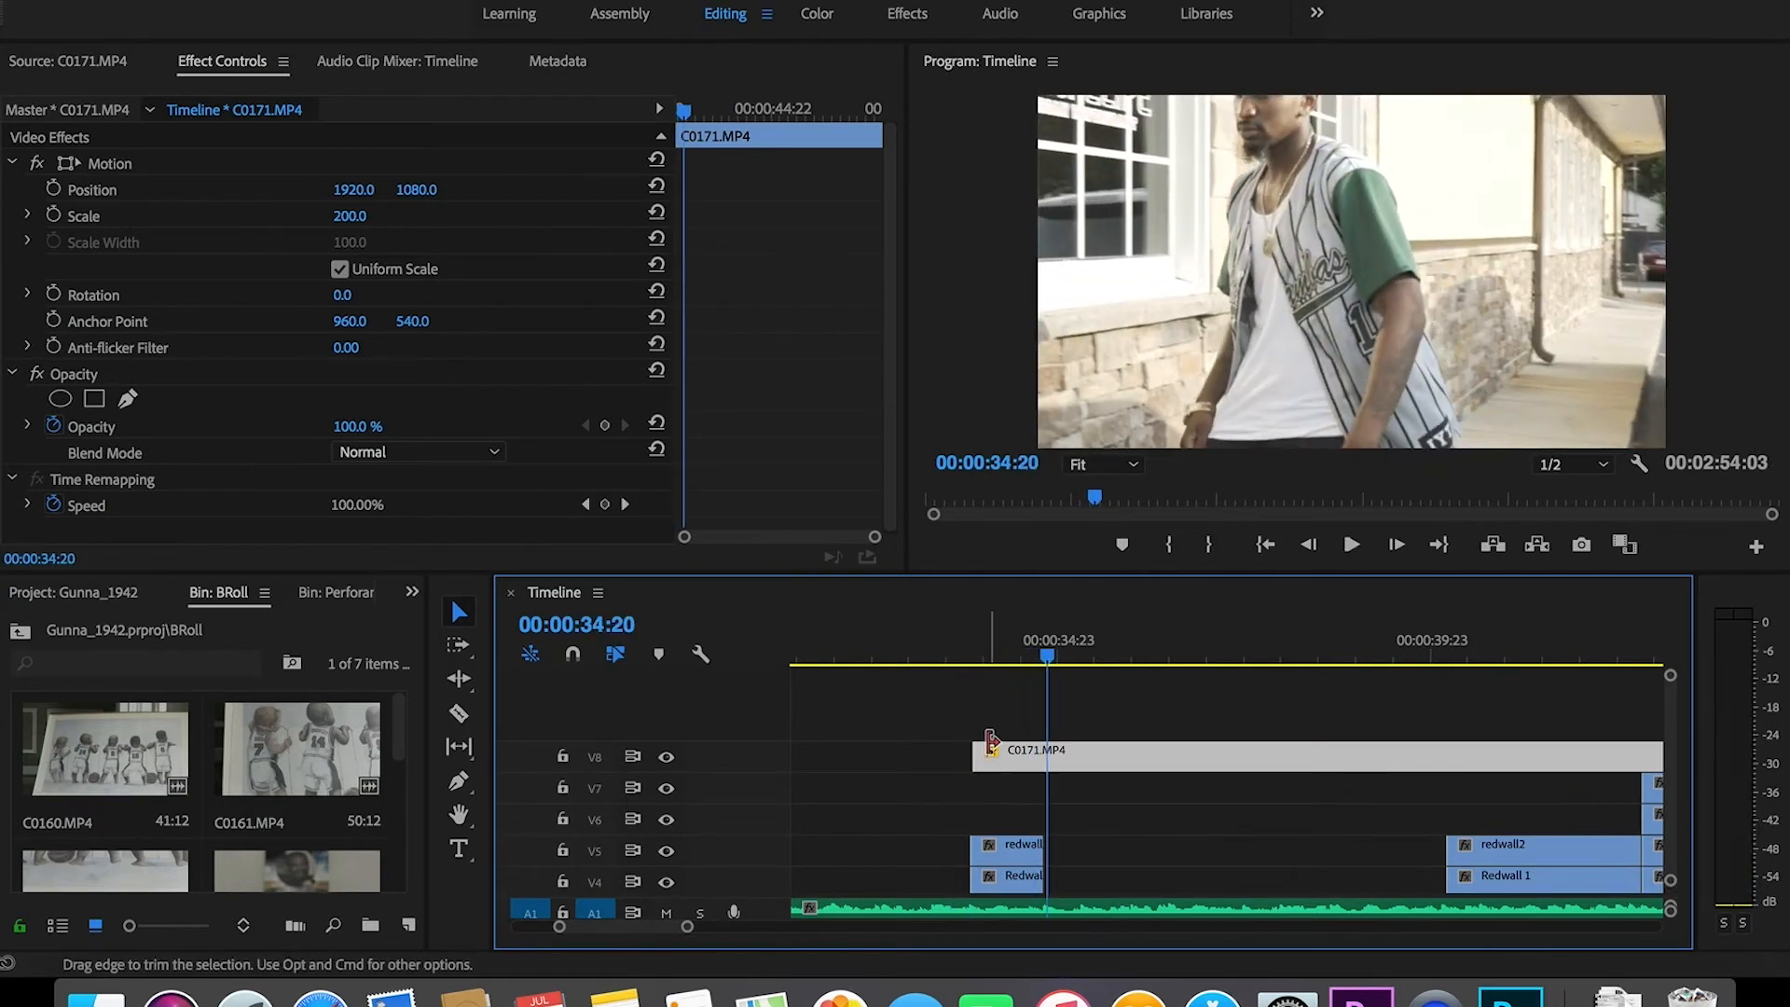
{"action": "left_click_drag", "start_coordinate": [1044, 664], "coordinate": [967, 669]}
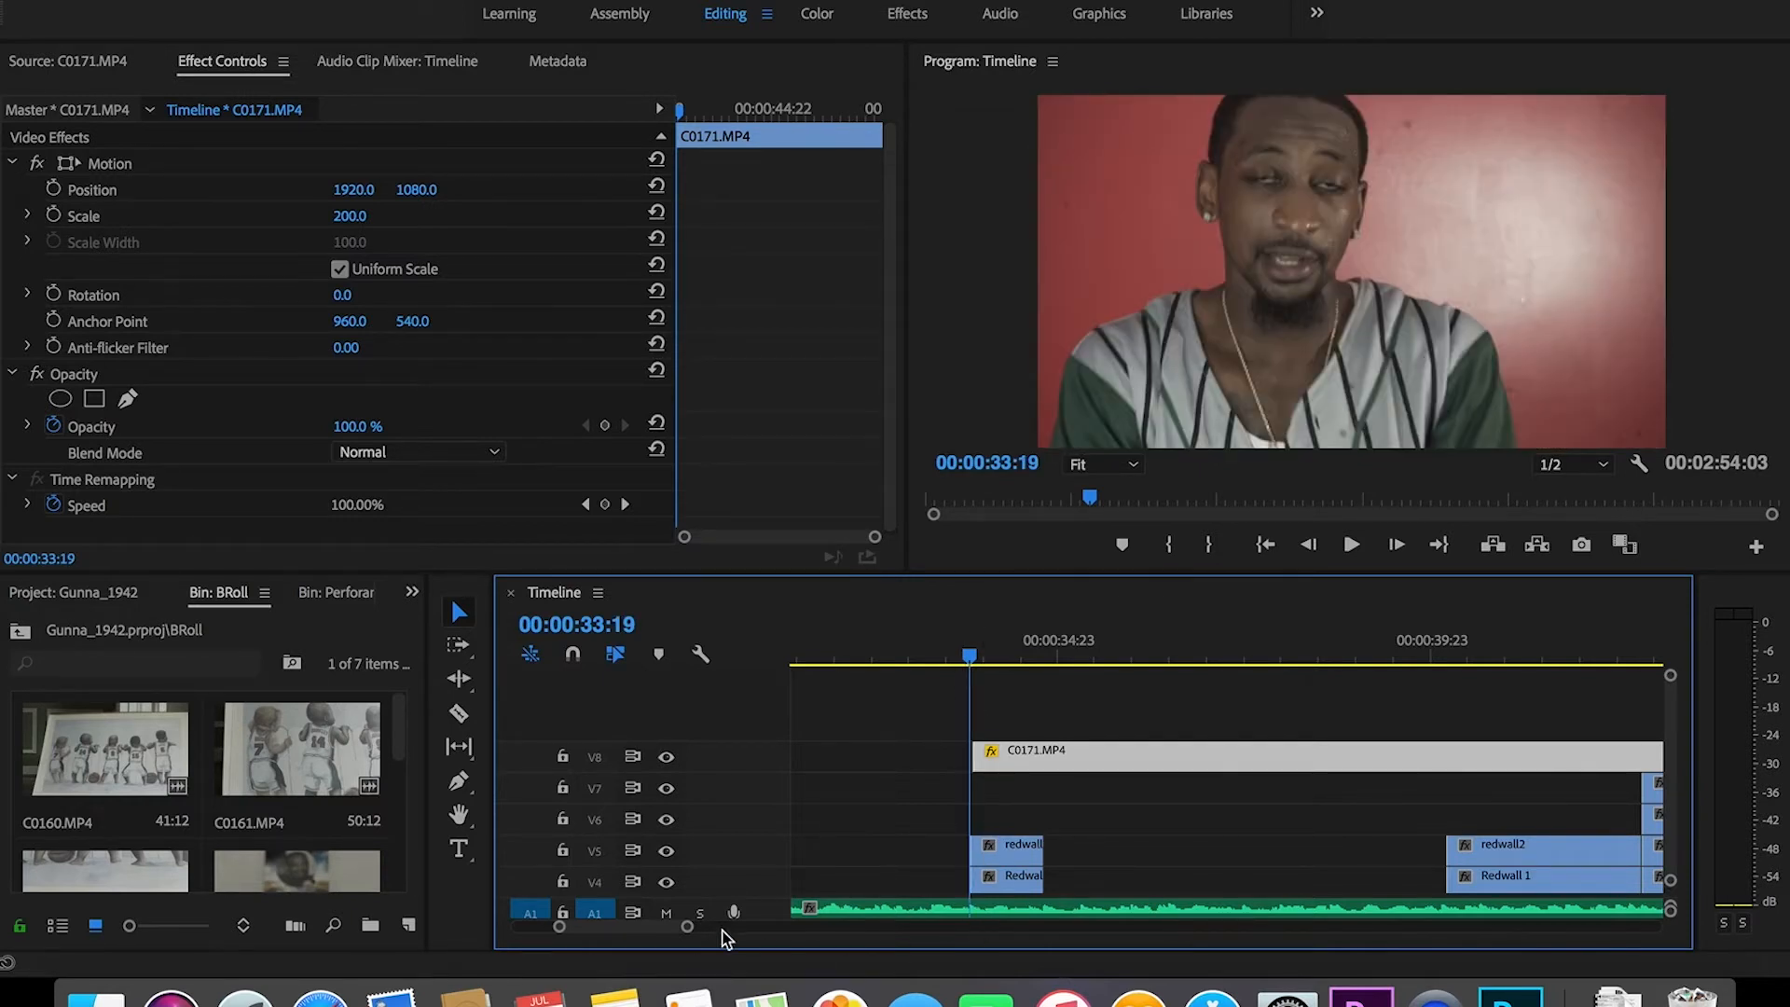
{"action": "left_click_drag", "start_coordinate": [688, 928], "coordinate": [633, 928]}
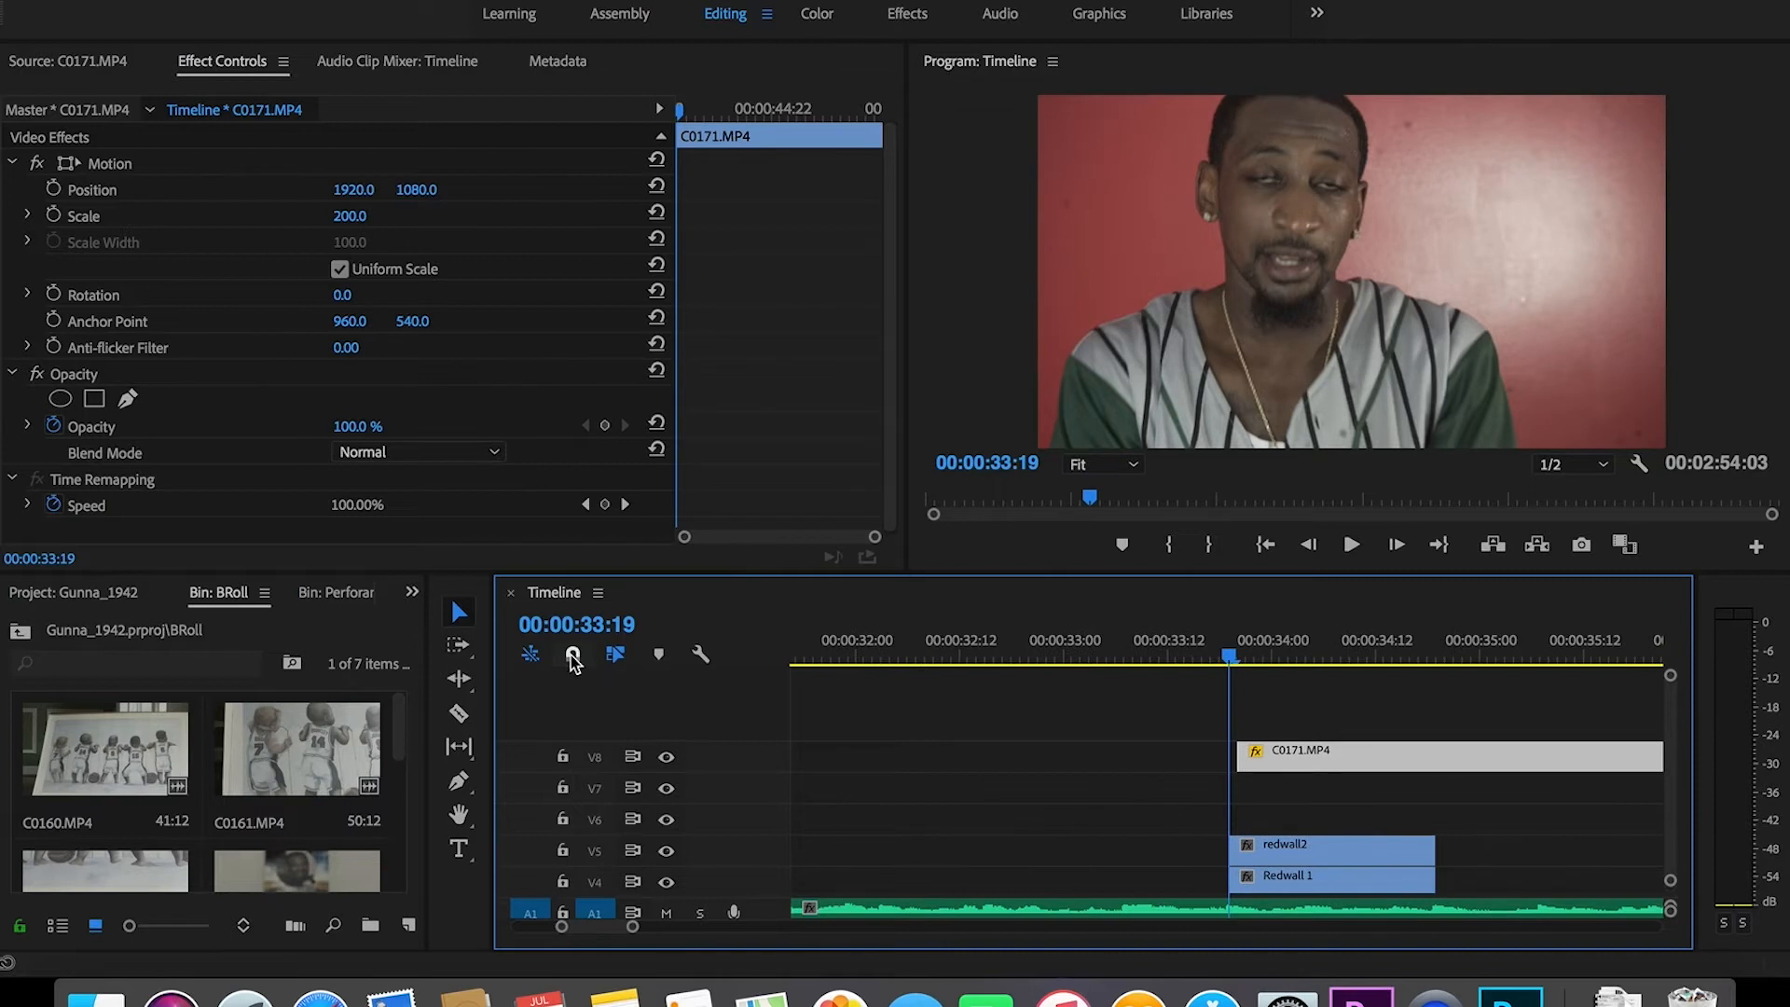
{"action": "left_click_drag", "start_coordinate": [1339, 764], "coordinate": [1559, 779]}
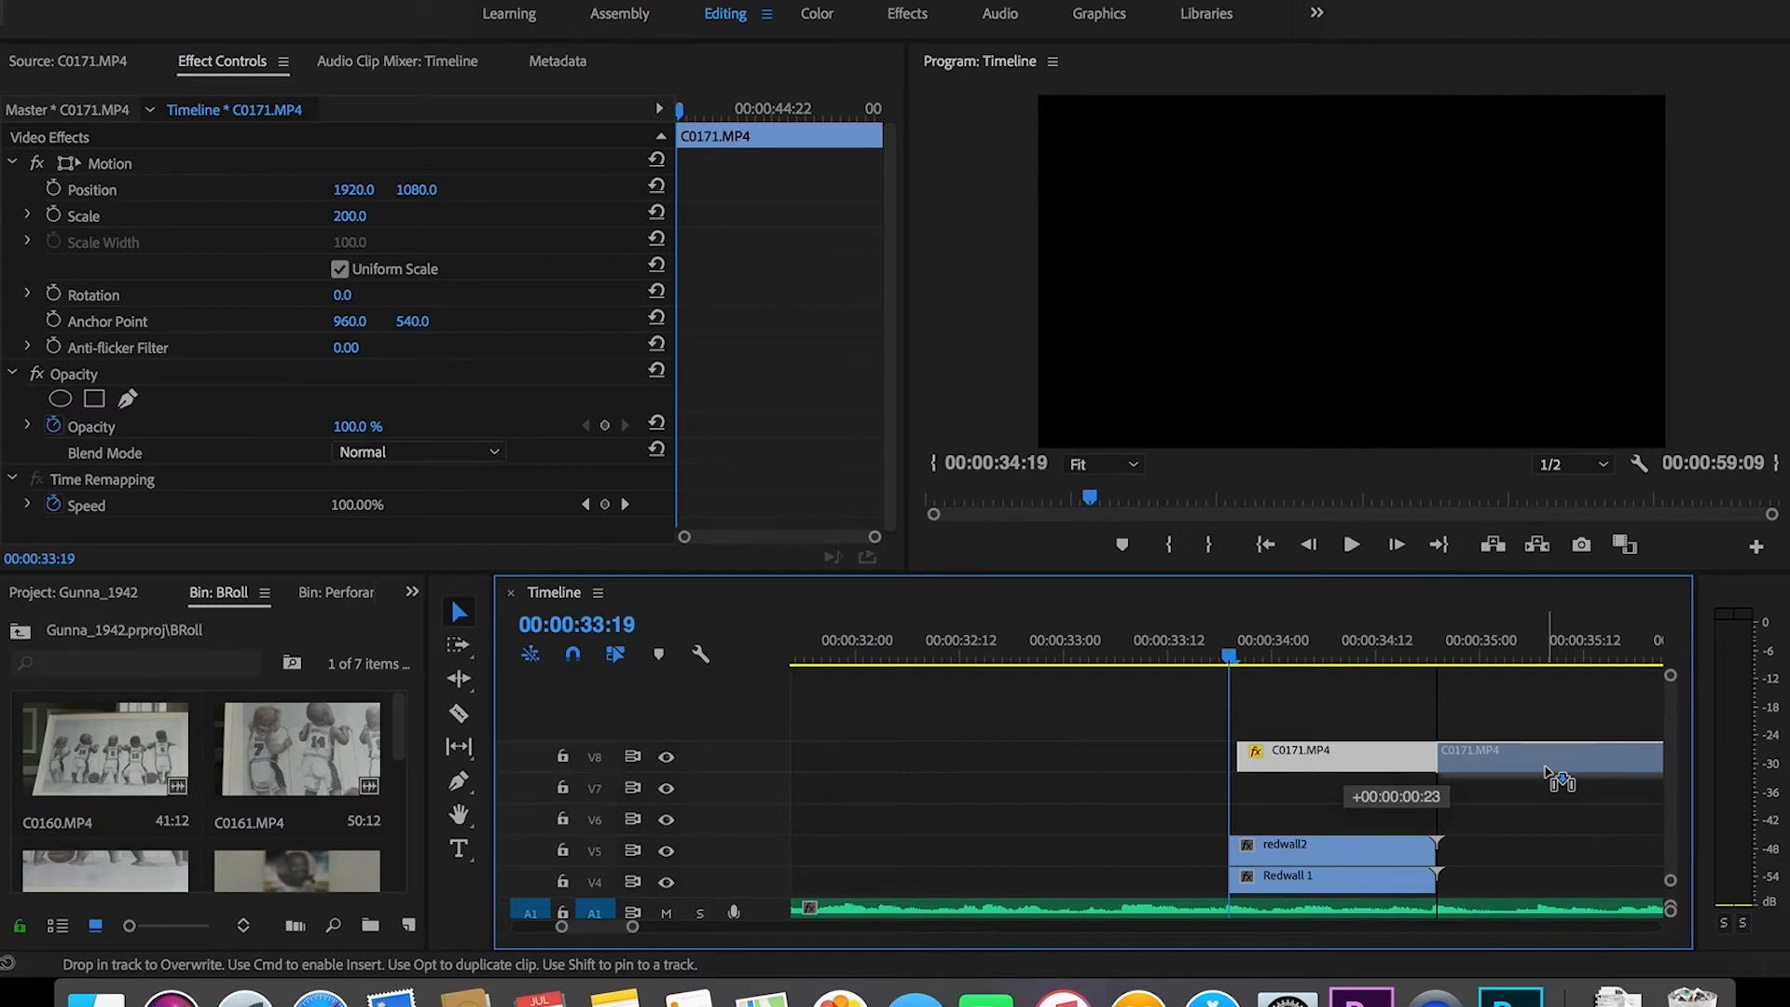
{"action": "left_click_drag", "start_coordinate": [1545, 769], "coordinate": [1547, 771]}
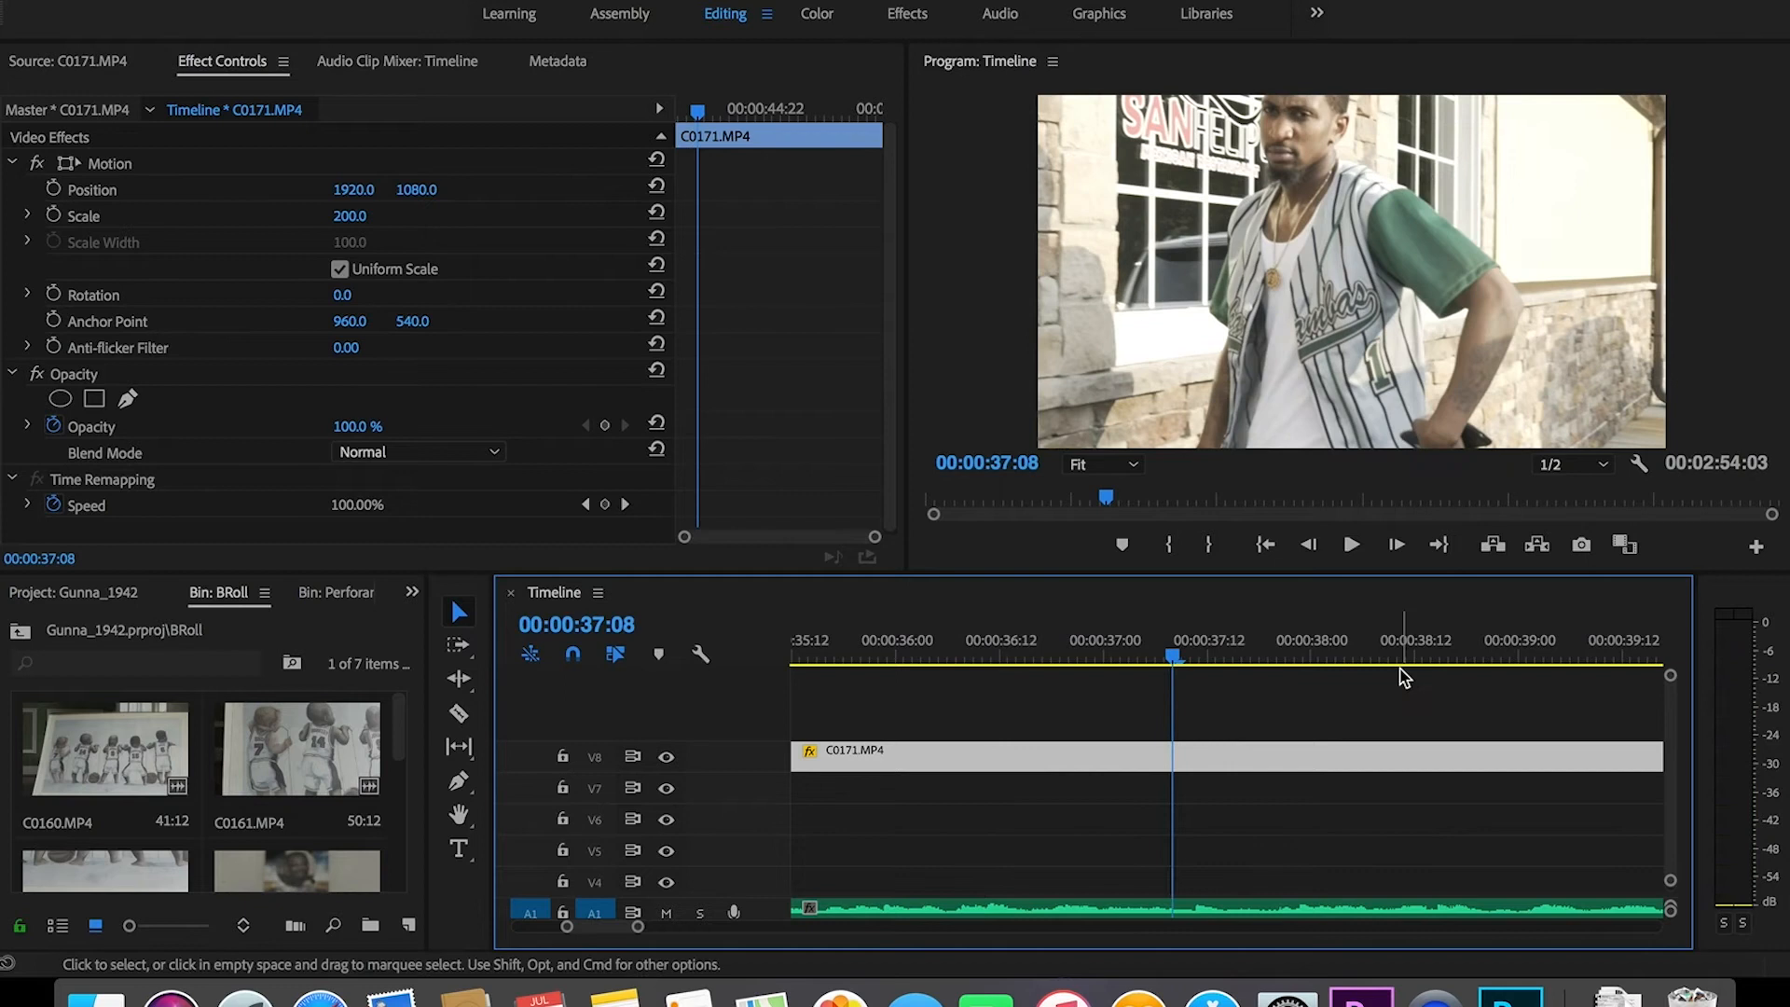
Step: Split the V8 clip near 00:00:37:09 and trim the second piece's start later
{"action": "key", "text": "c"}
{"action": "left_click", "coordinate": [1191, 757]}
{"action": "key", "text": "v"}
{"action": "left_click_drag", "start_coordinate": [1194, 757], "coordinate": [1540, 760]}
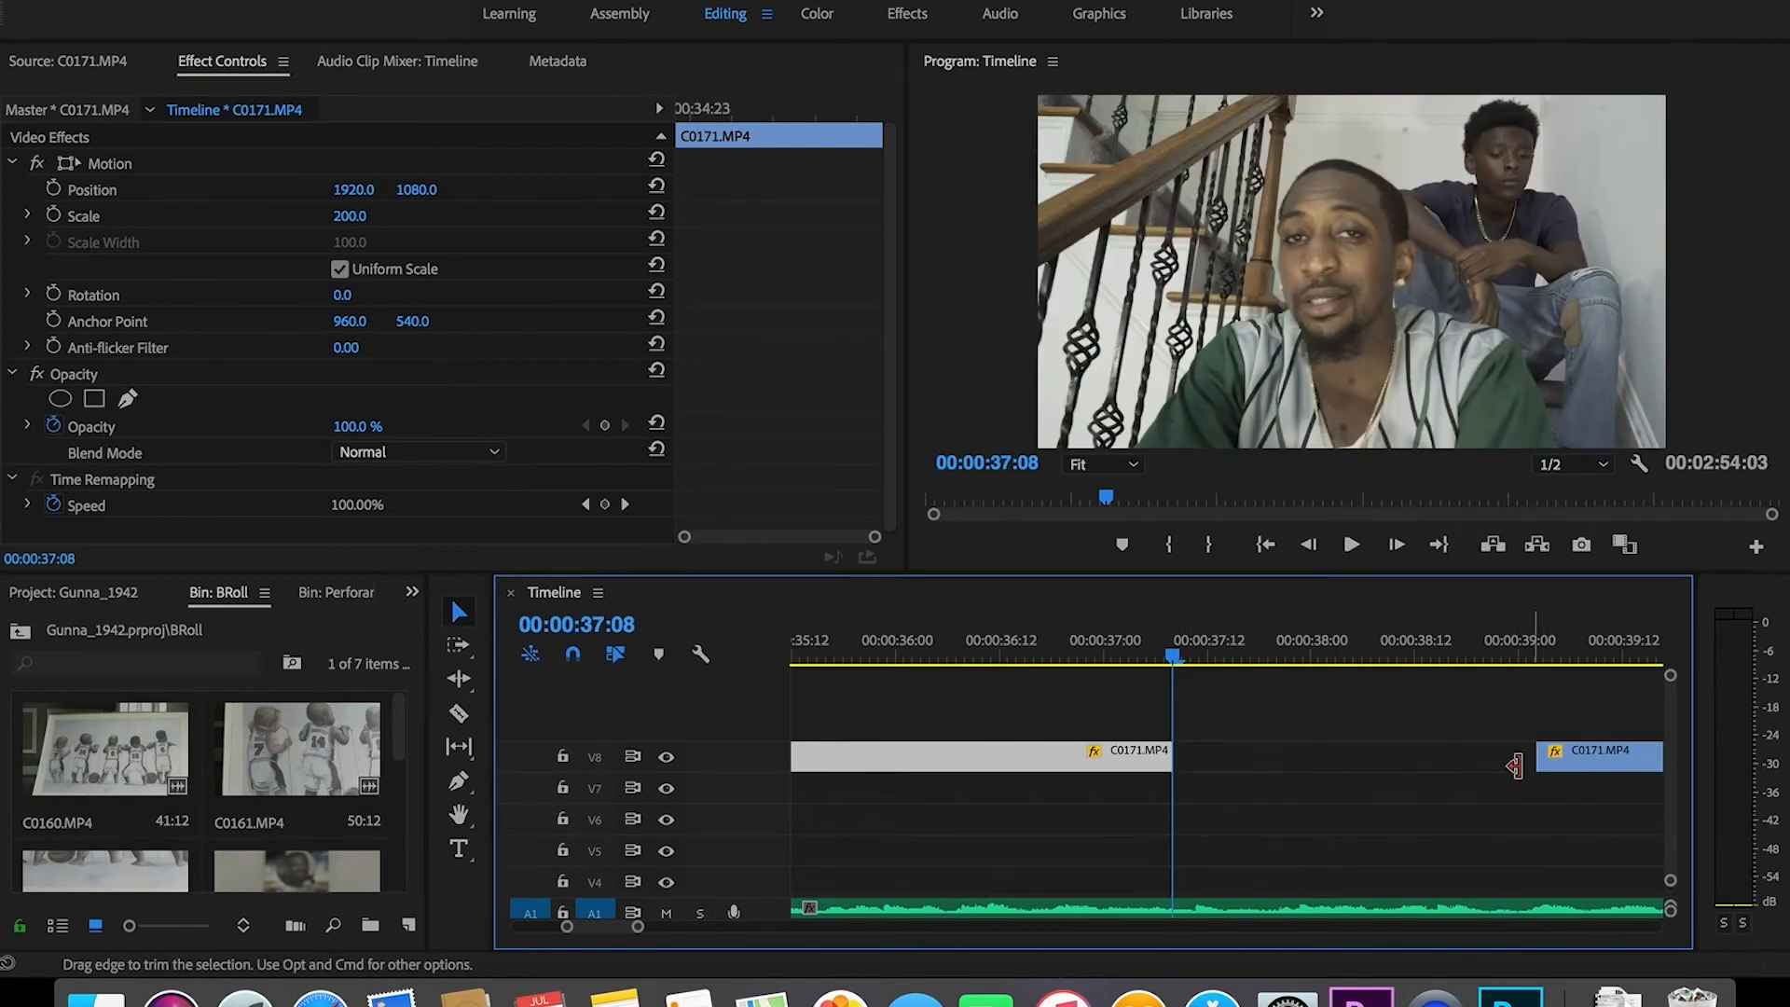
{"action": "key", "text": "space"}
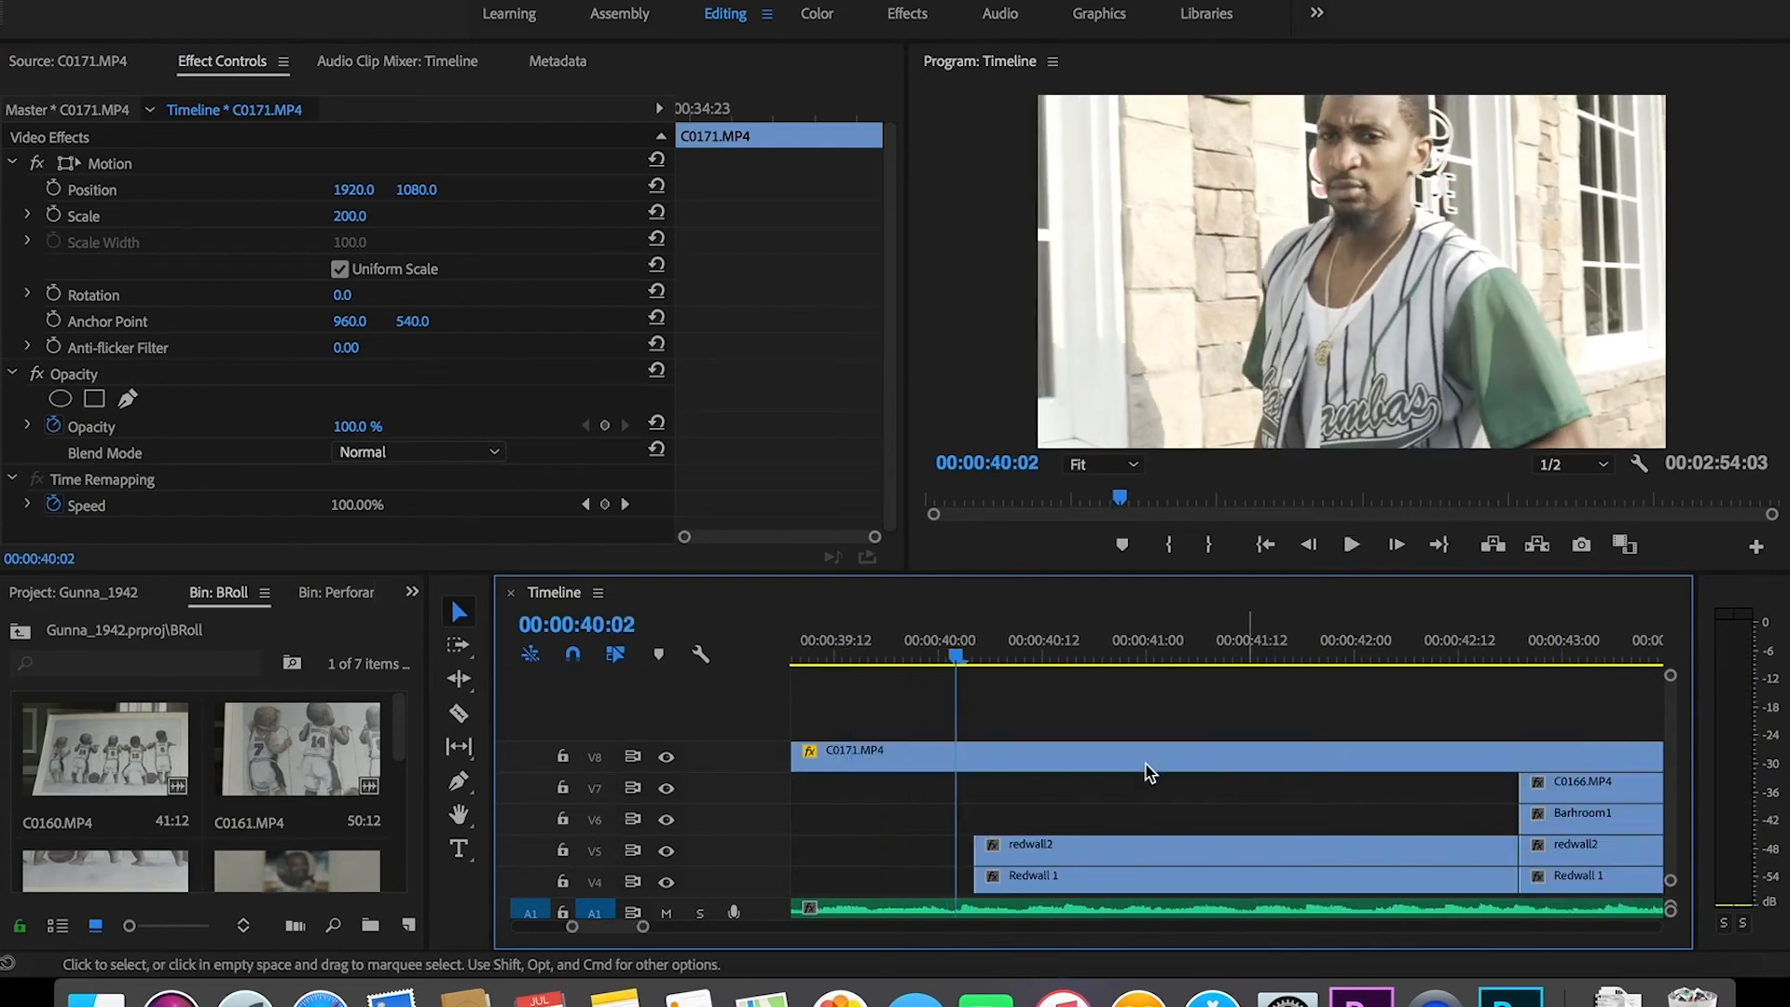
Step: Nudge the V8 clip slightly earlier and preview from 00:00:38:15 to the 00:00:40:10 cut point
{"action": "left_click_drag", "start_coordinate": [642, 927], "coordinate": [716, 932]}
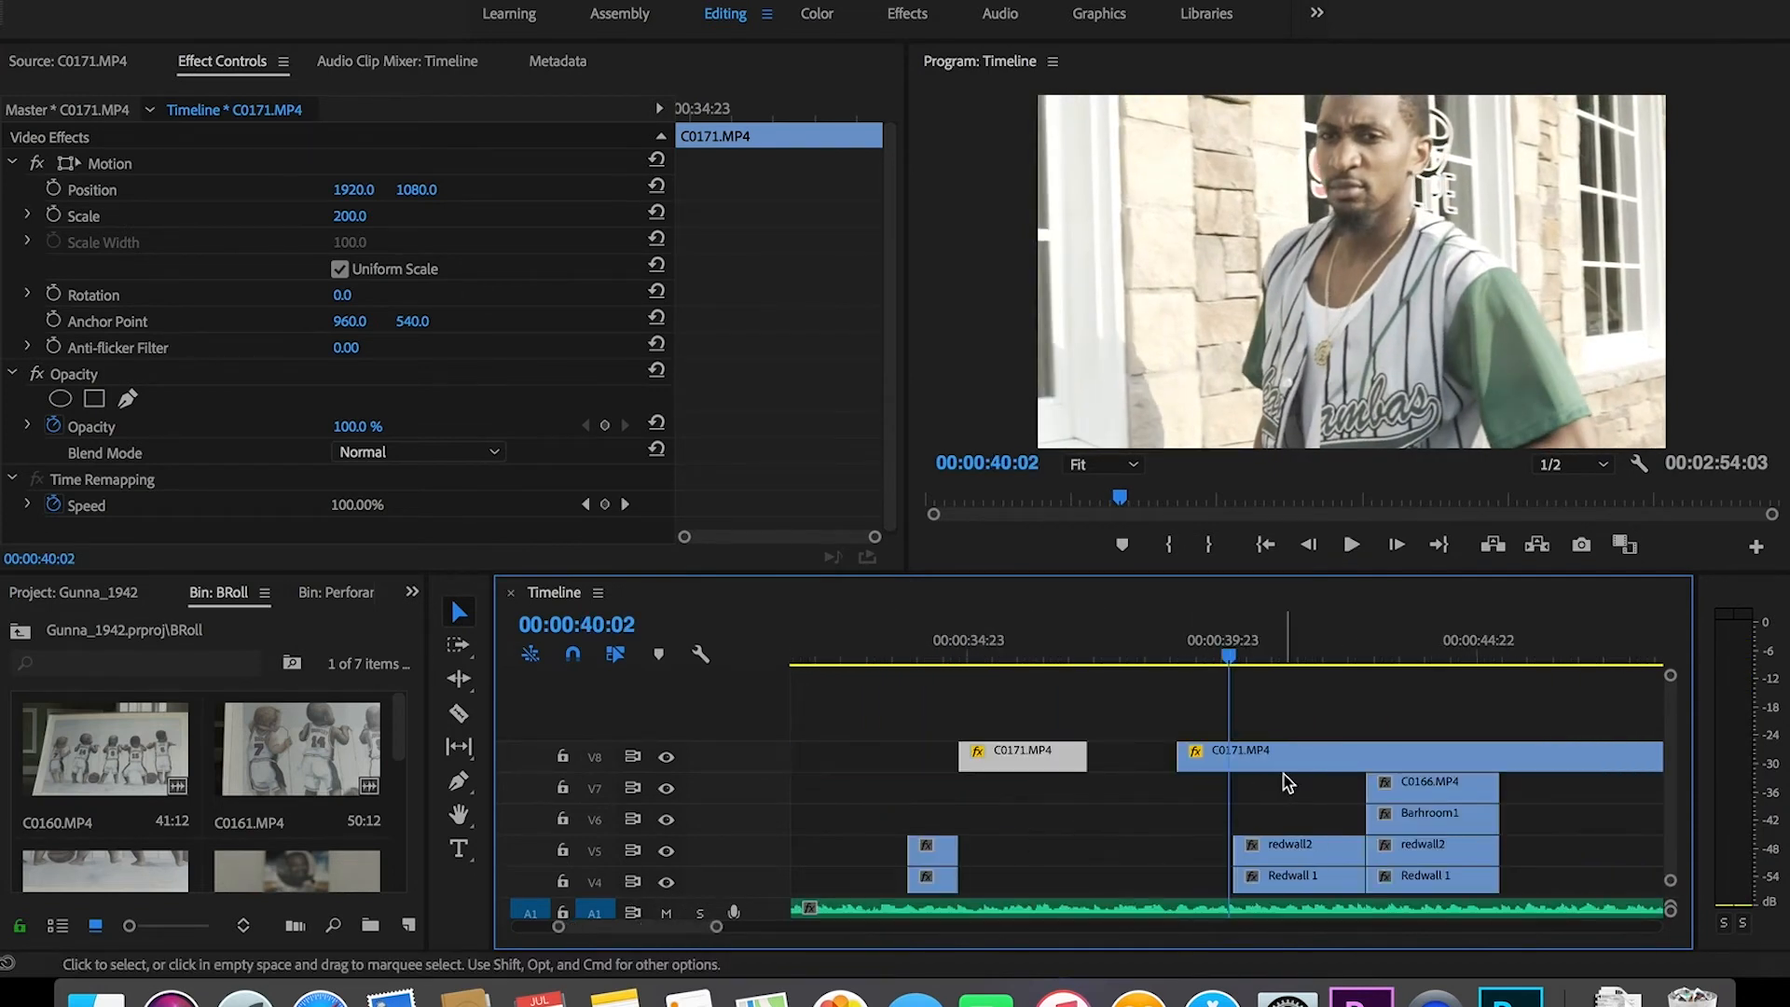
{"action": "left_click_drag", "start_coordinate": [1270, 757], "coordinate": [1264, 760]}
{"action": "left_click", "coordinate": [1154, 644]}
{"action": "key", "text": "space"}
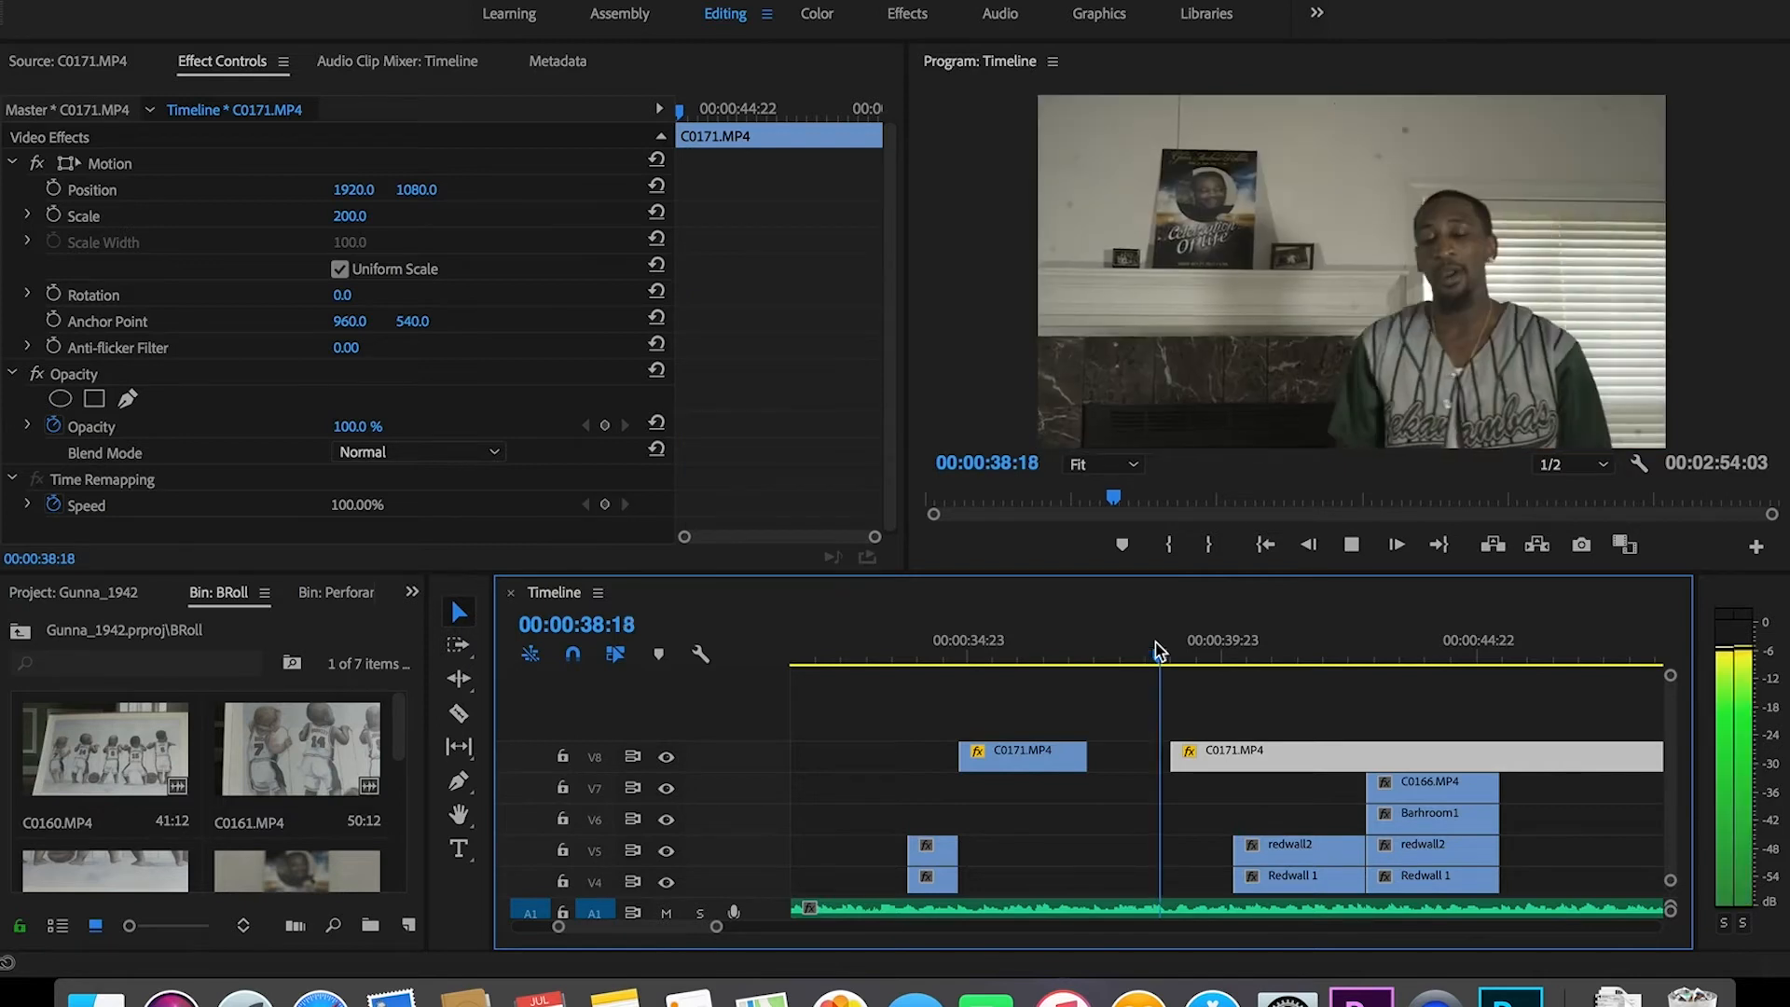
{"action": "key", "text": "space"}
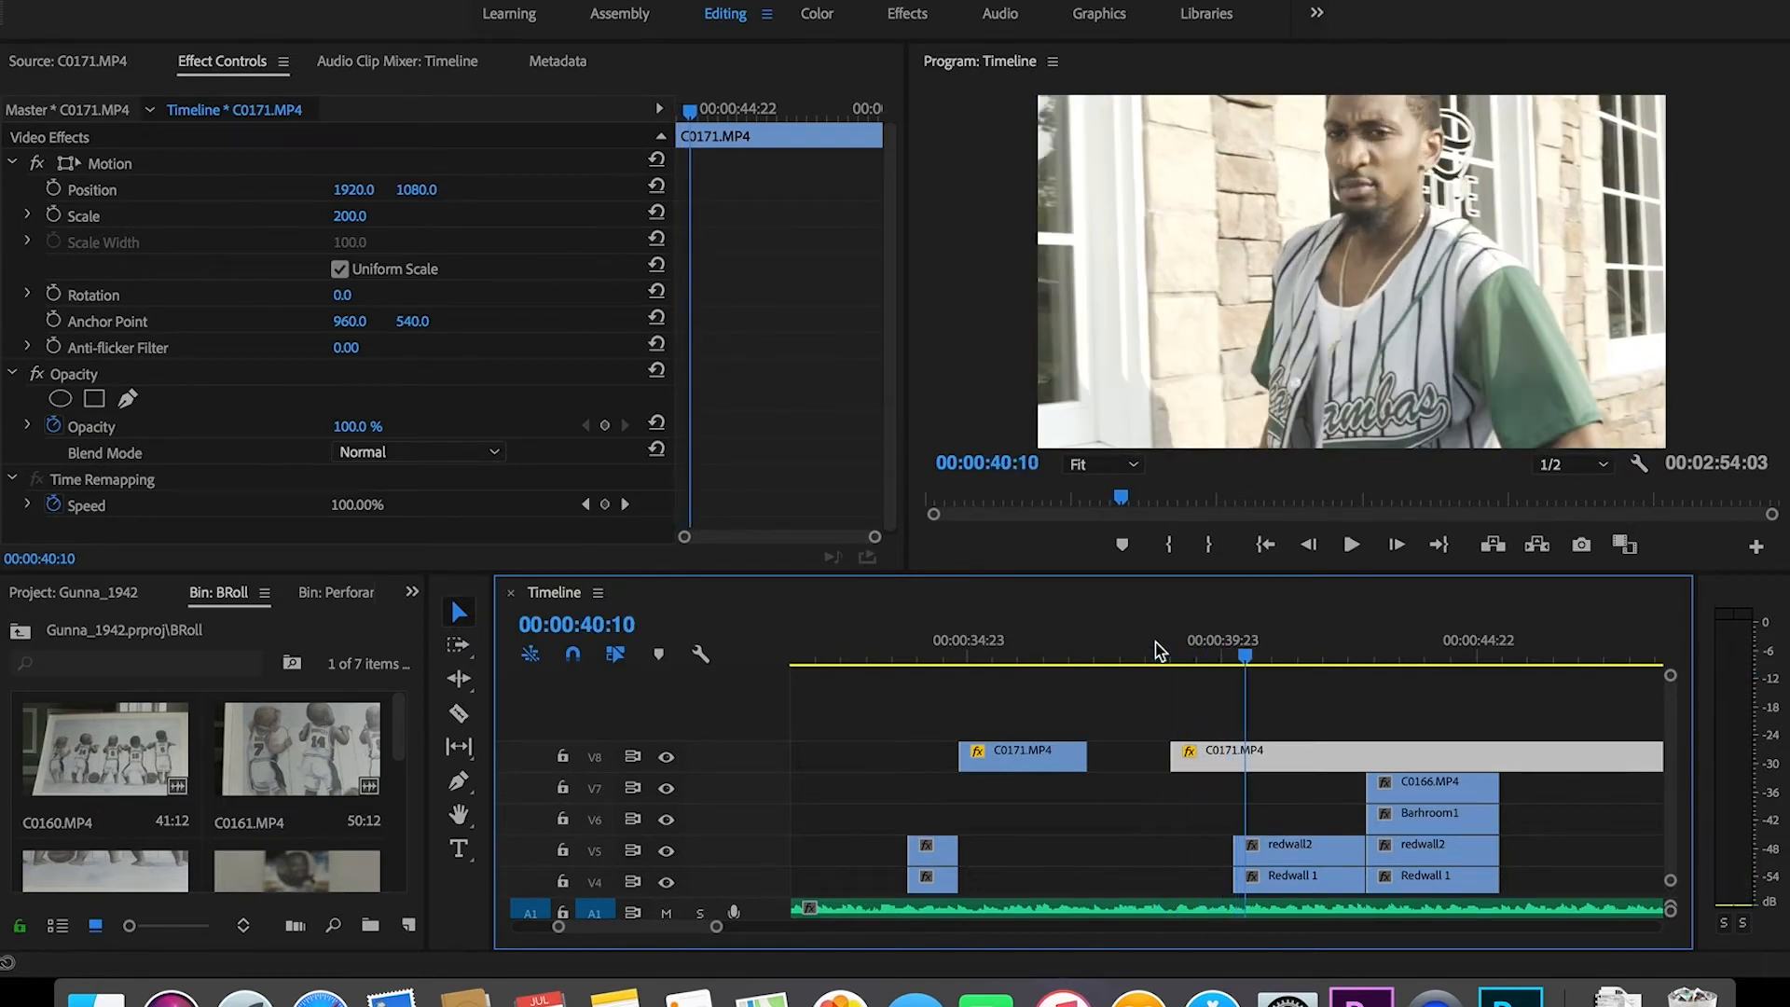
{"action": "key", "text": "c"}
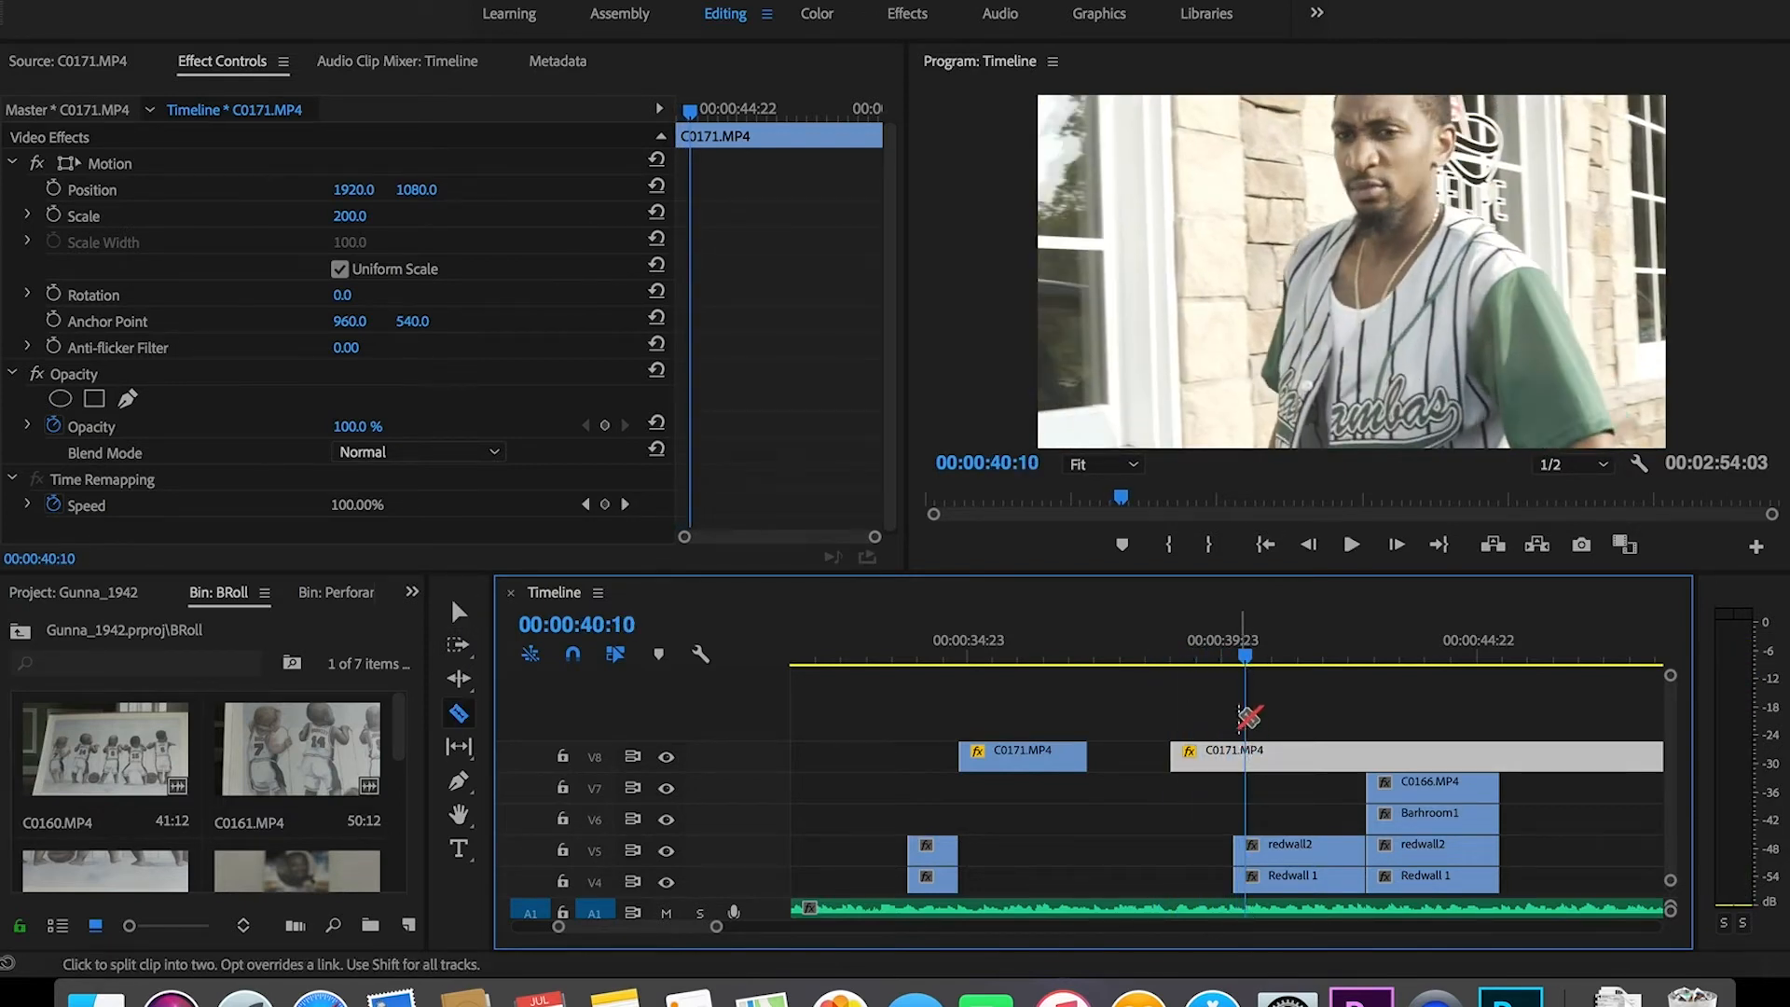
Step: Split the V8 C0171 clip at the playhead and slide the right piece later to the stacked clips
{"action": "left_click", "coordinate": [1247, 755]}
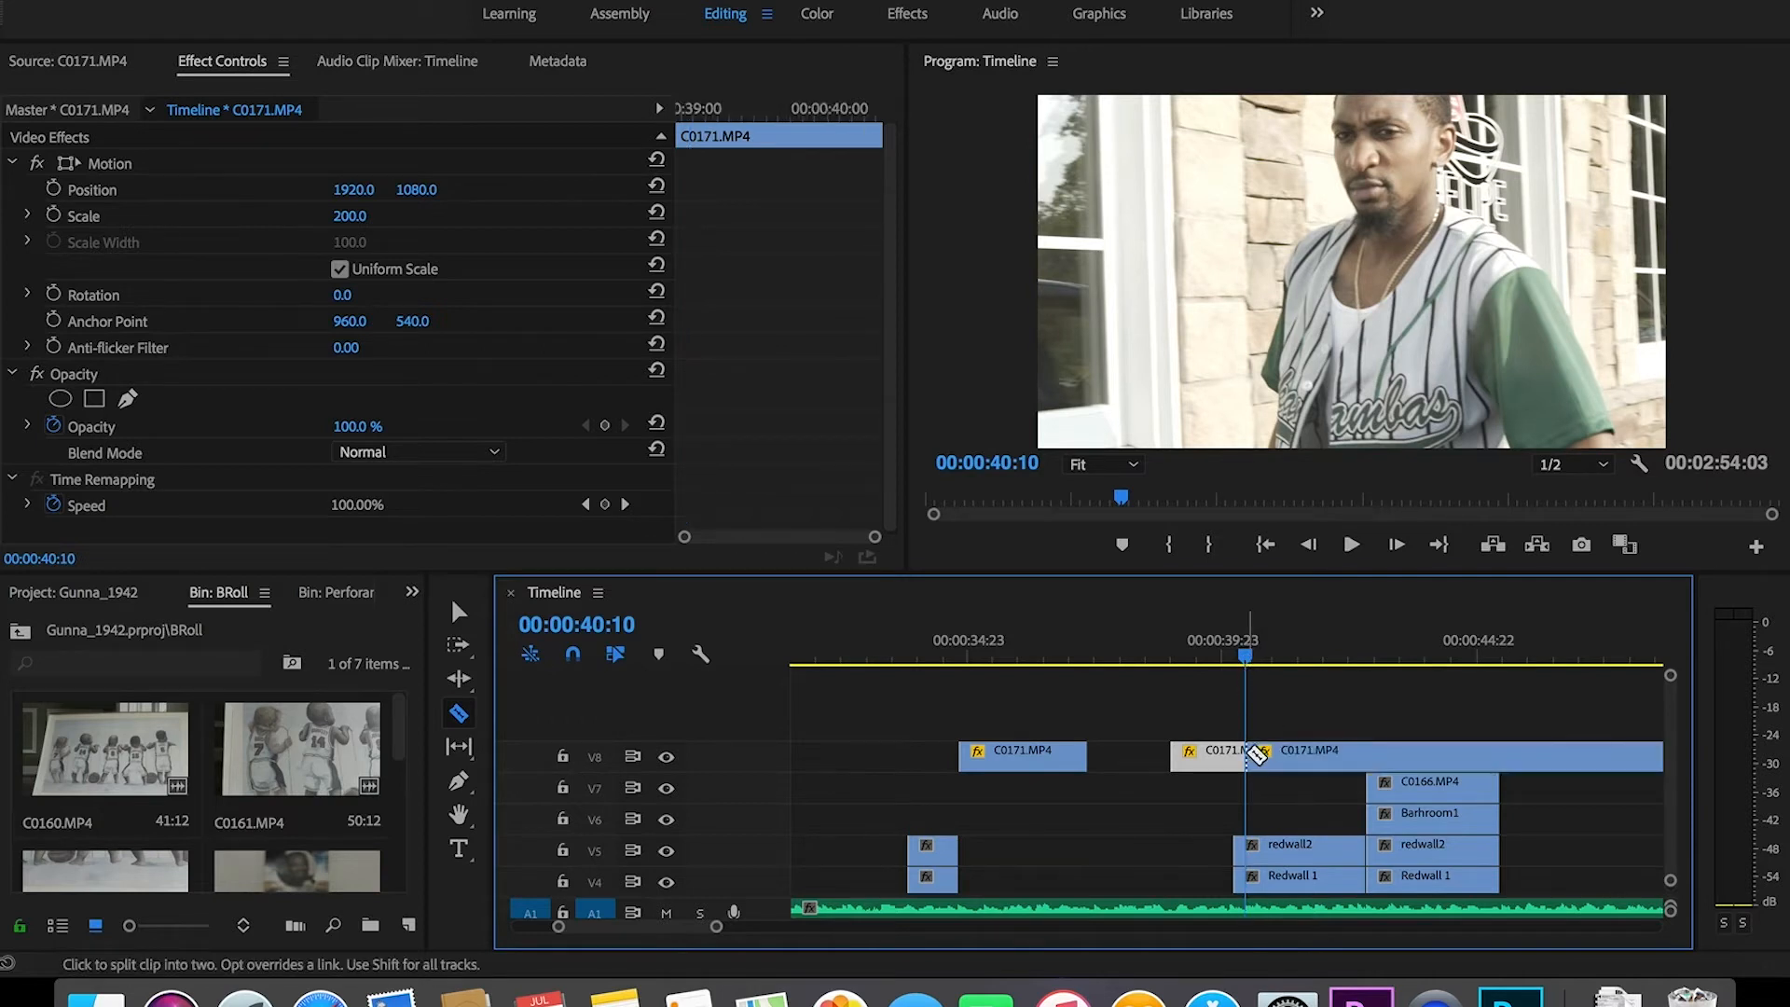
{"action": "key", "text": "v"}
{"action": "left_click_drag", "start_coordinate": [1315, 760], "coordinate": [1459, 760]}
{"action": "left_click", "coordinate": [896, 641]}
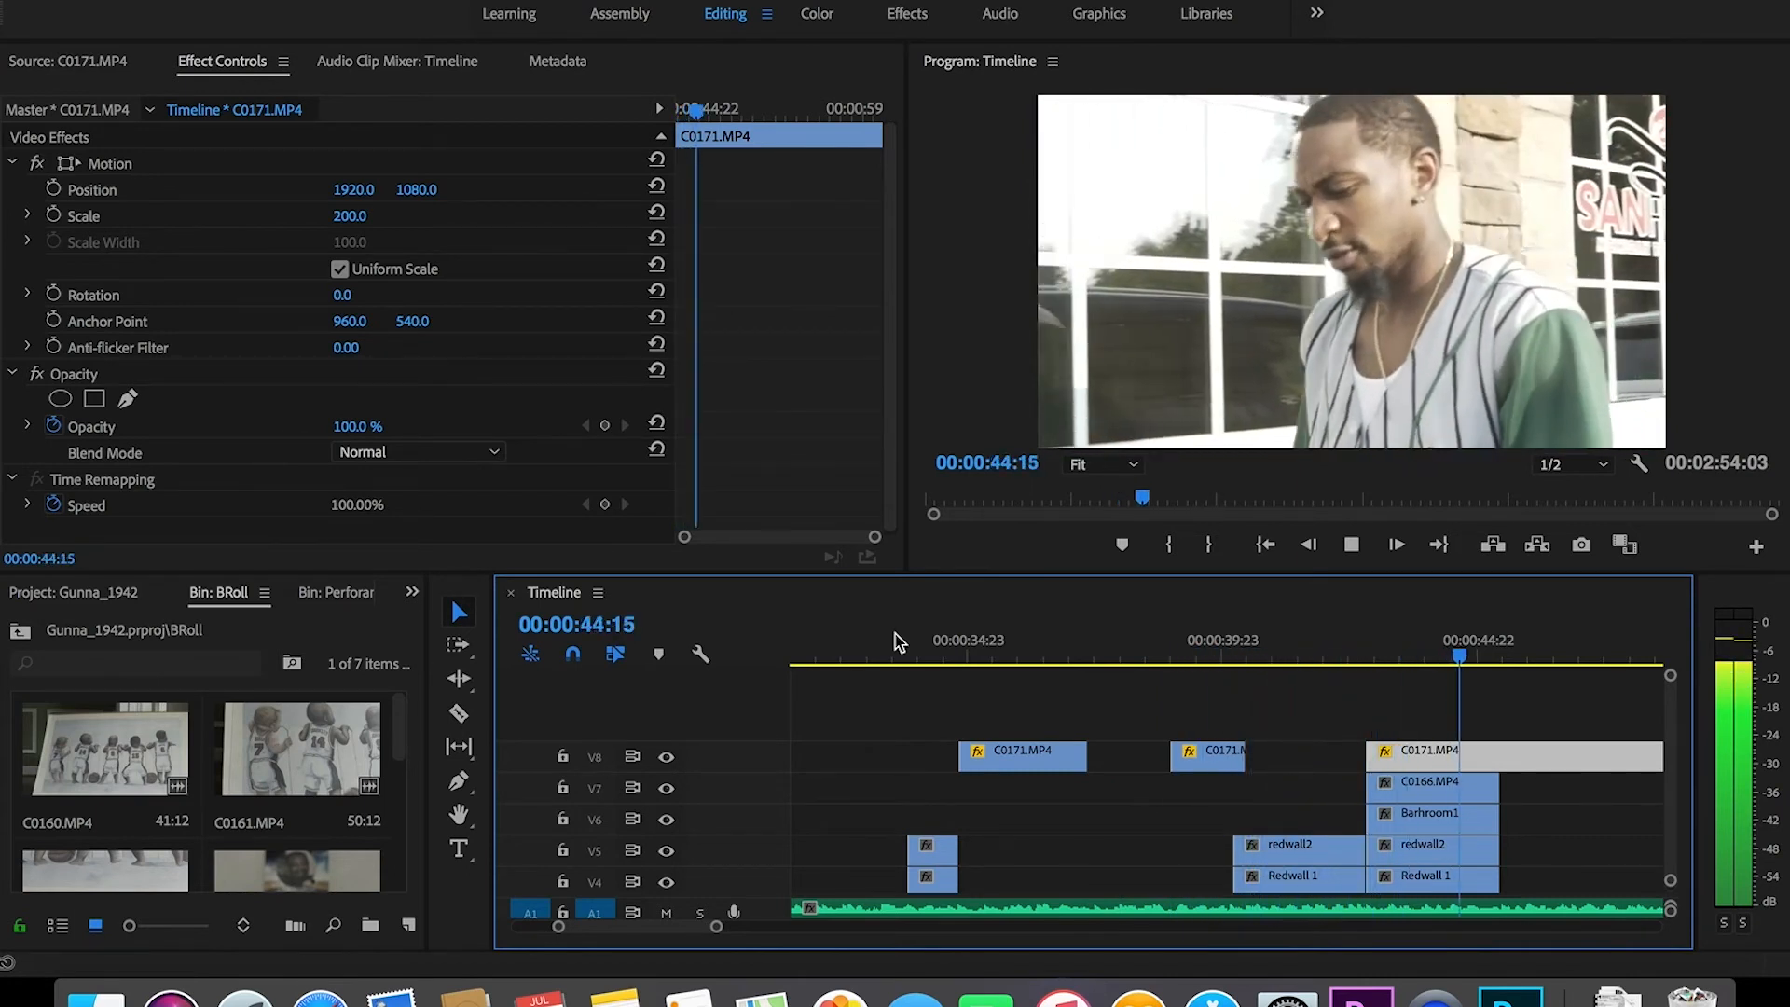
{"action": "key", "text": "space"}
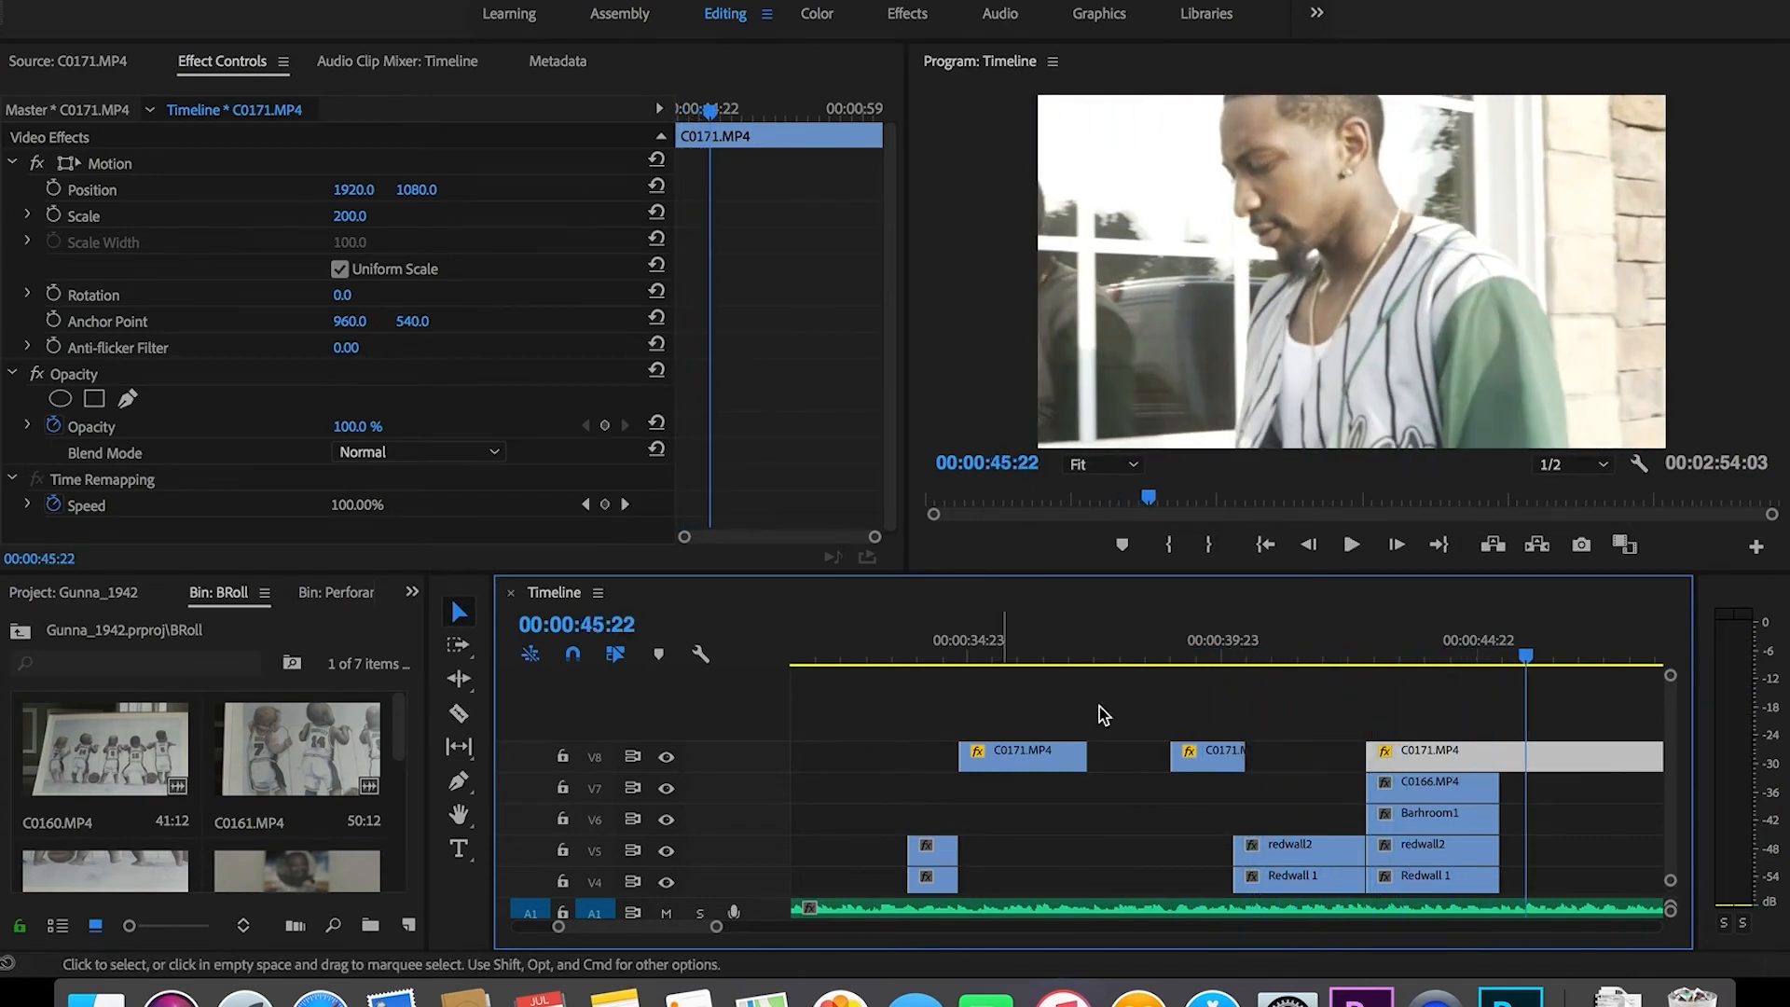
Step: Split the V8 clip where the stacked clips end and trim the last piece to start at 00:00:47:16
{"action": "key", "text": "c"}
{"action": "left_click", "coordinate": [1501, 757]}
{"action": "key", "text": "v"}
{"action": "left_click_drag", "start_coordinate": [1511, 756], "coordinate": [1620, 757]}
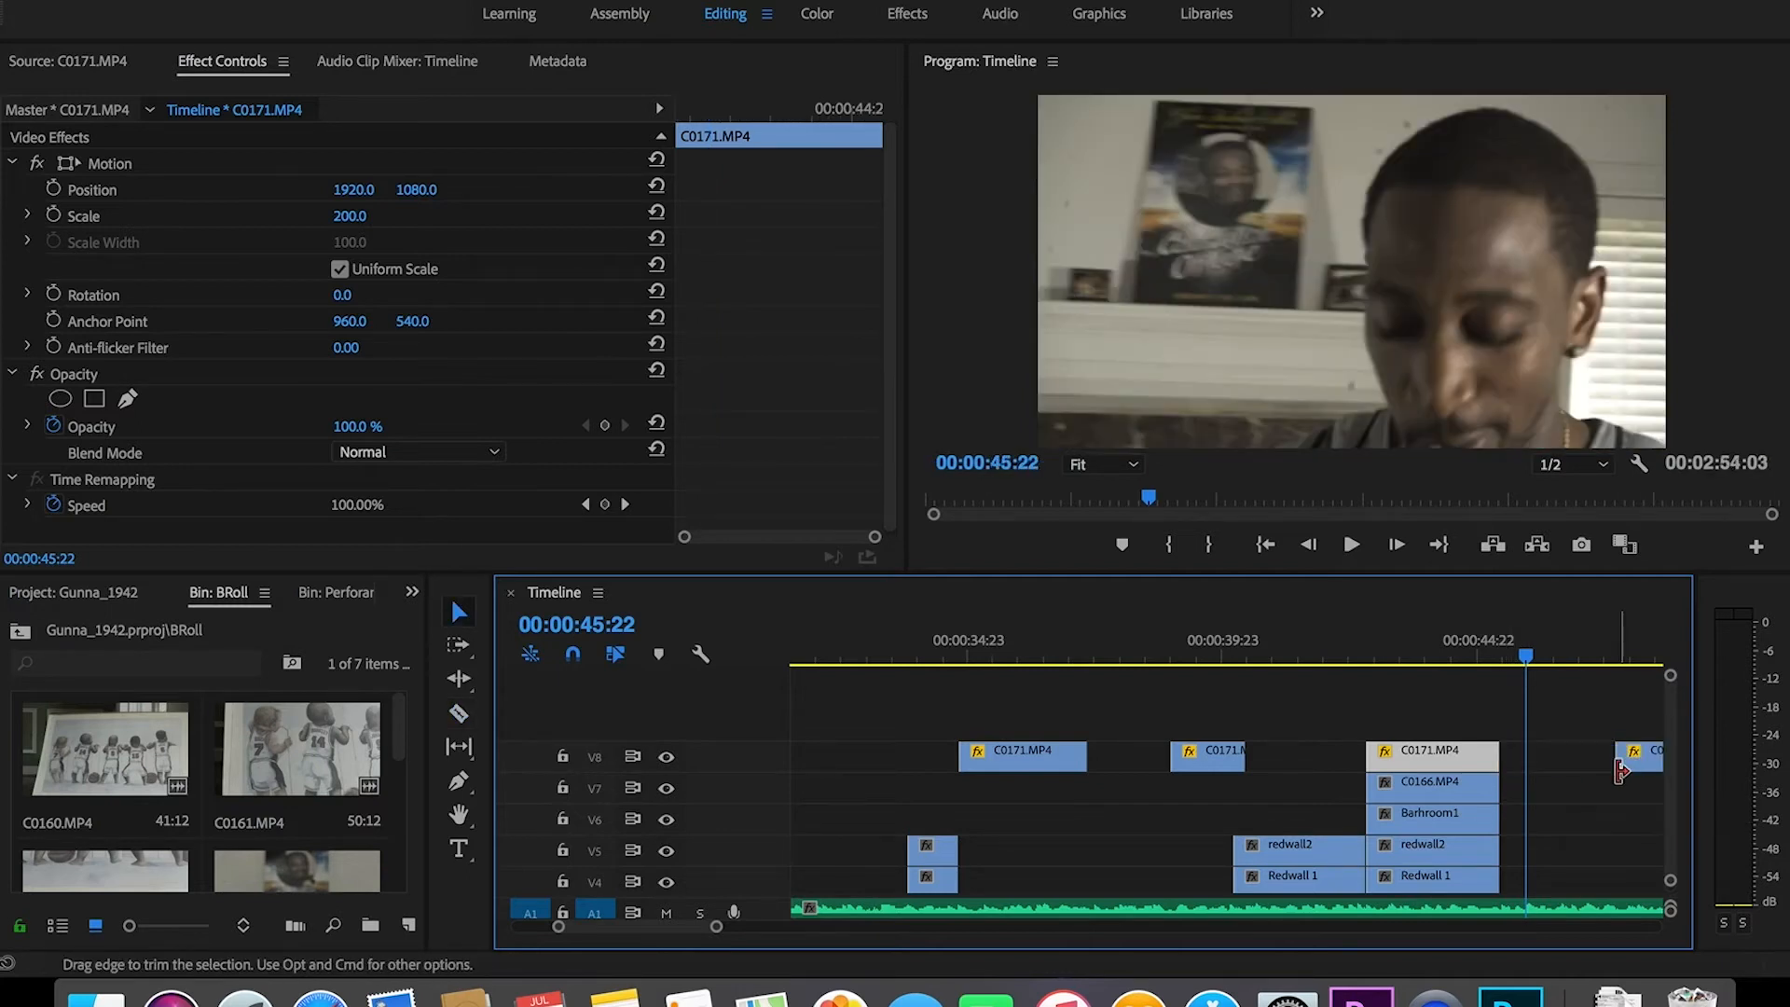
{"action": "left_click_drag", "start_coordinate": [716, 926], "coordinate": [847, 926]}
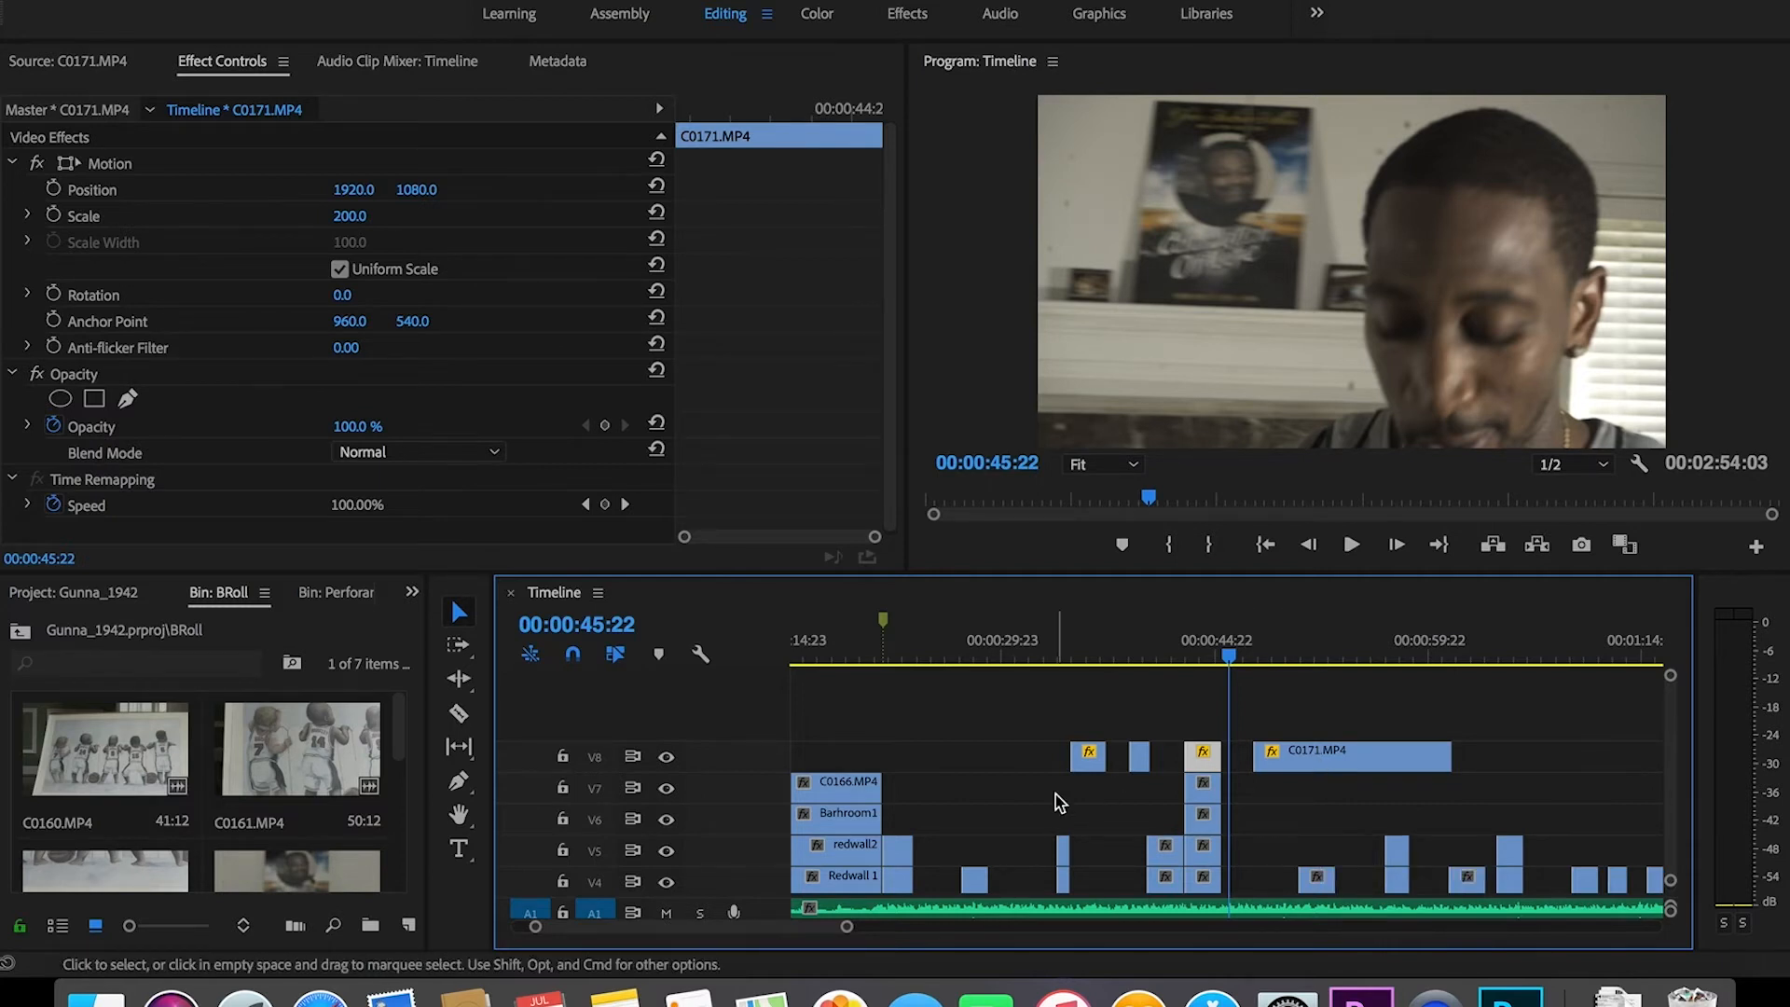
Step: Delete the short C0171 piece on V8 and review the section from 00:00:42:20
{"action": "left_click", "coordinate": [1185, 663]}
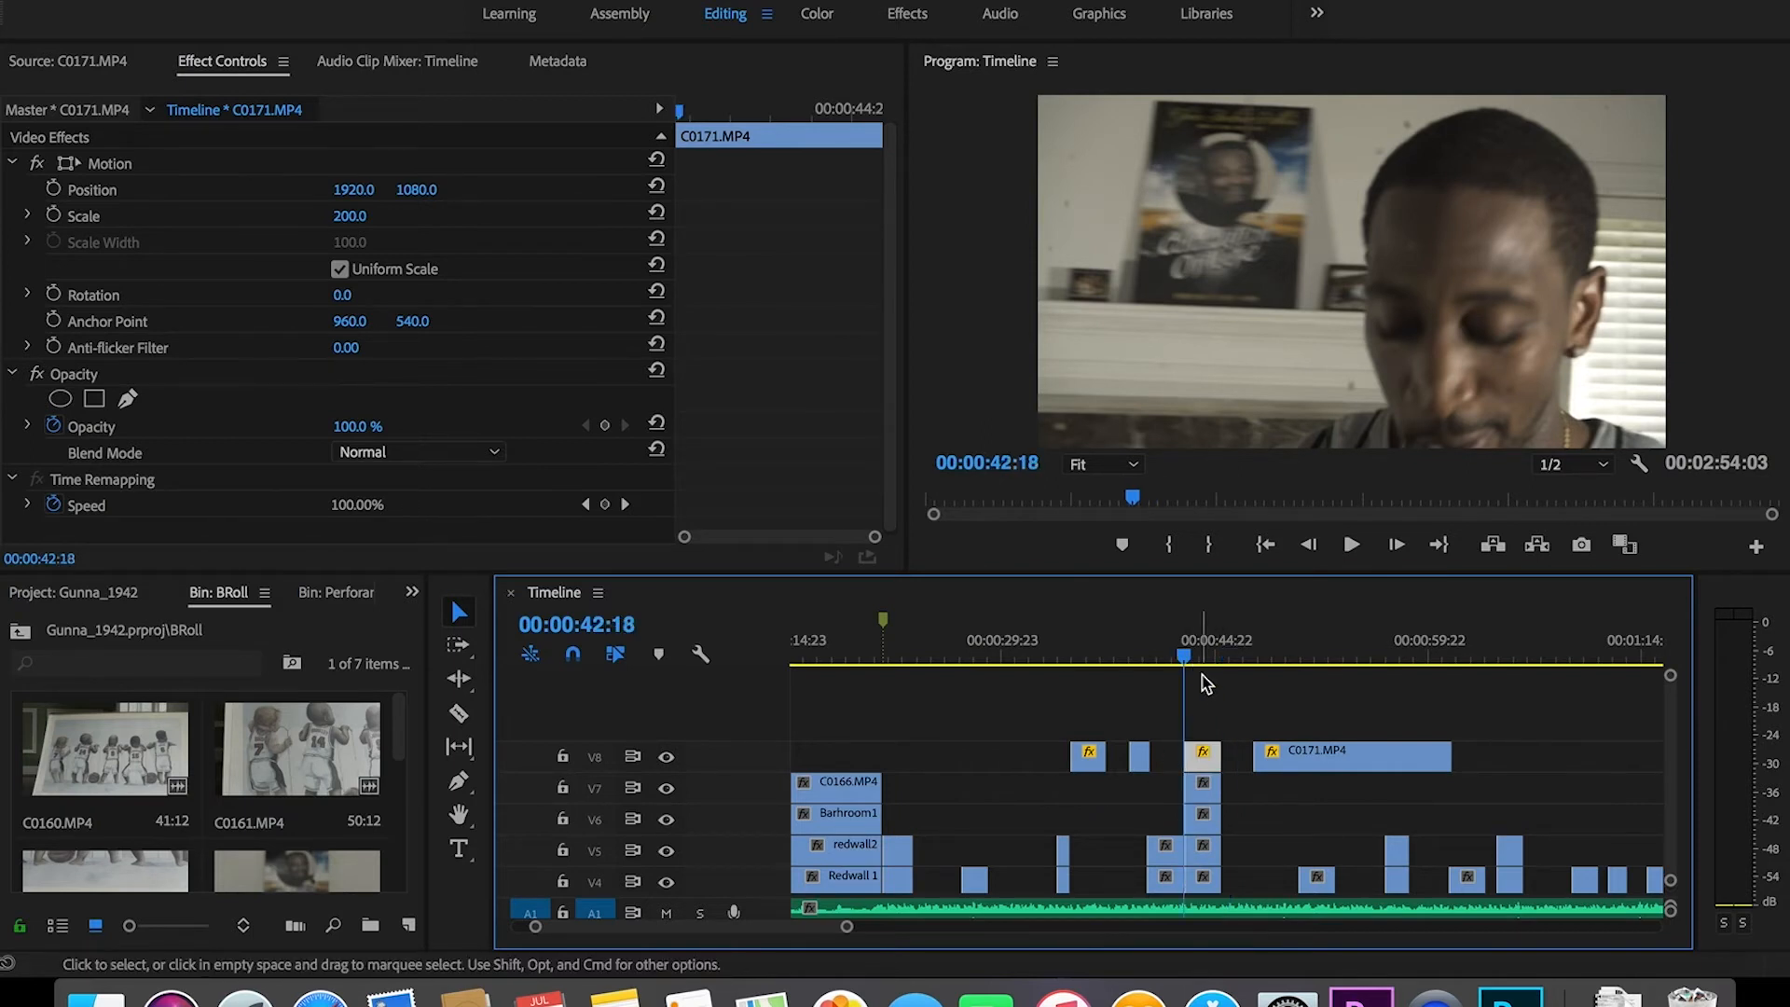
{"action": "key", "text": "space"}
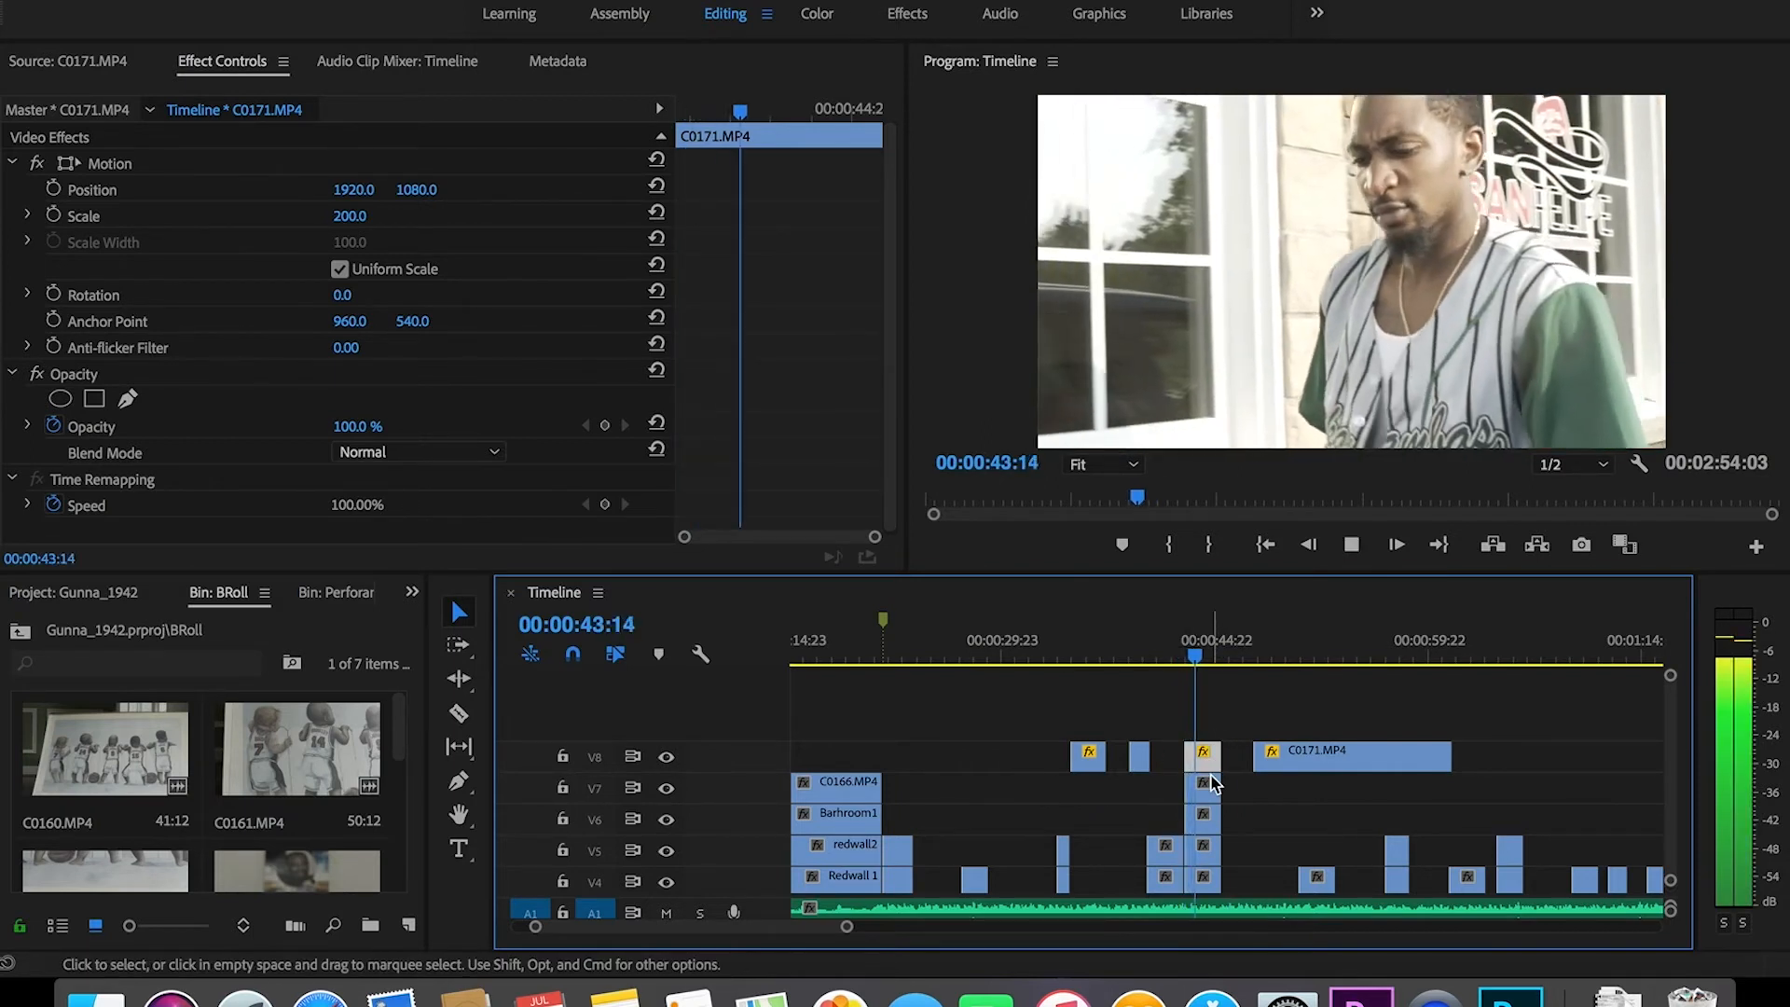
{"action": "key", "text": "Delete"}
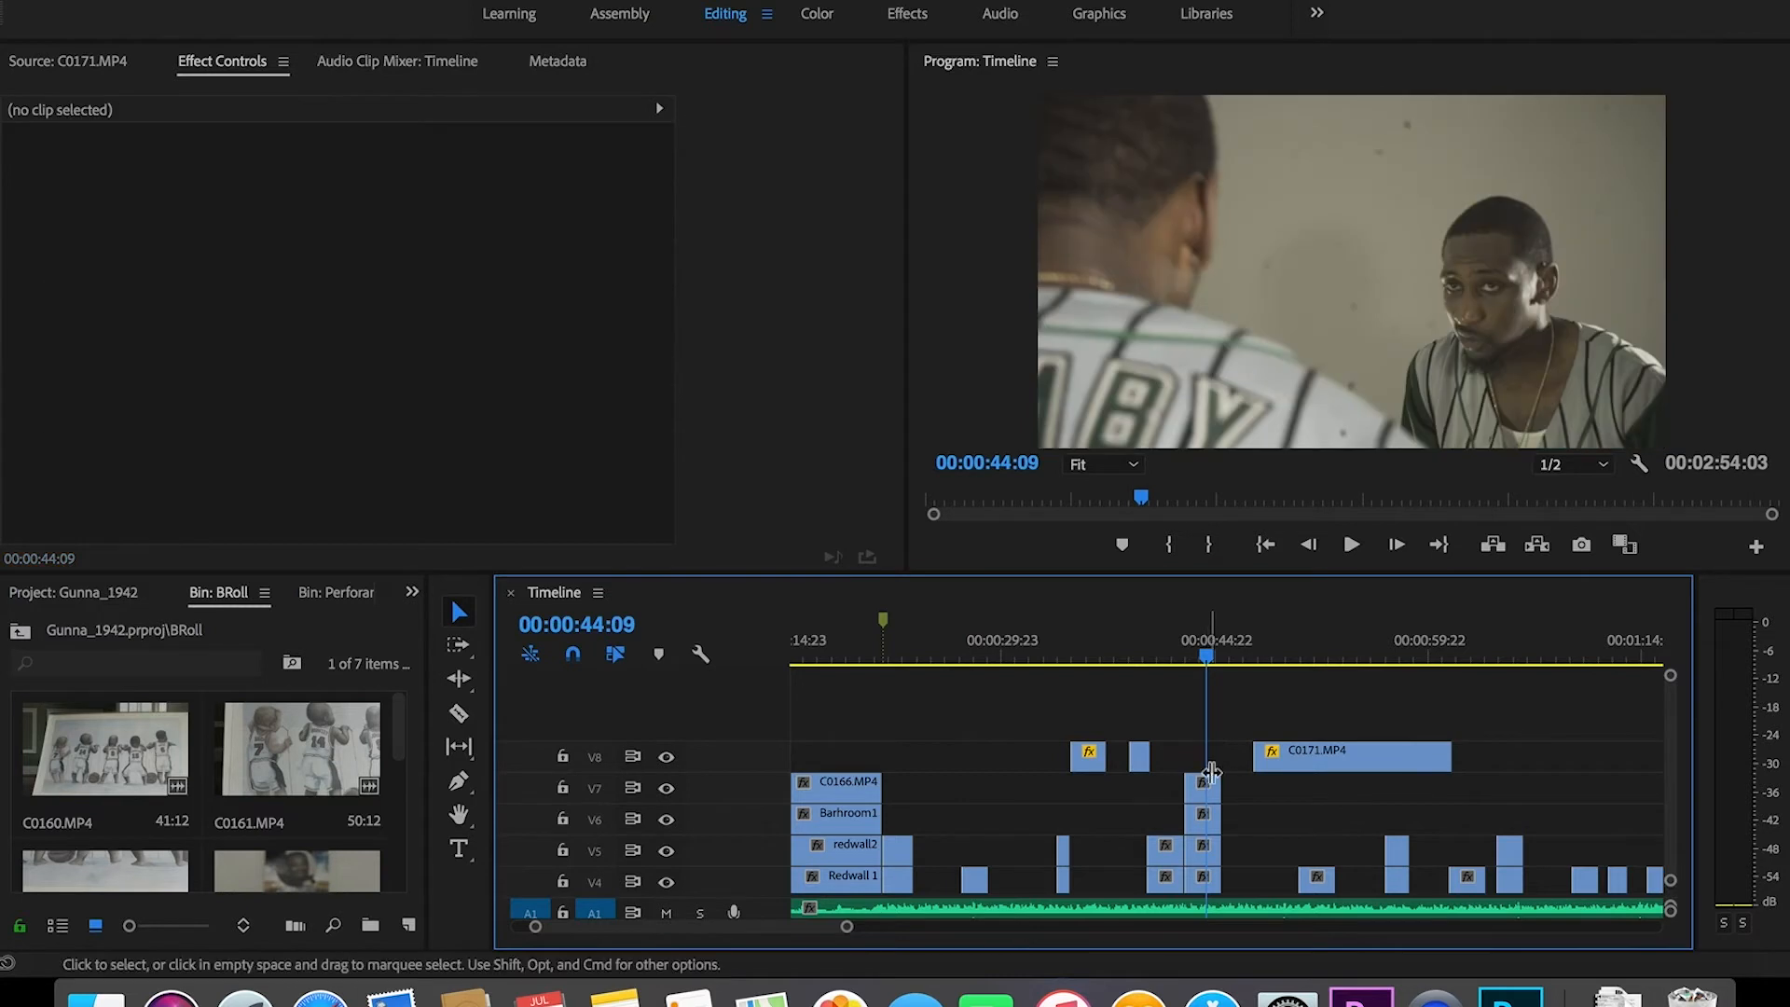
{"action": "scroll", "coordinate": [1675, 788], "scroll_direction": "down", "scroll_amount": 3}
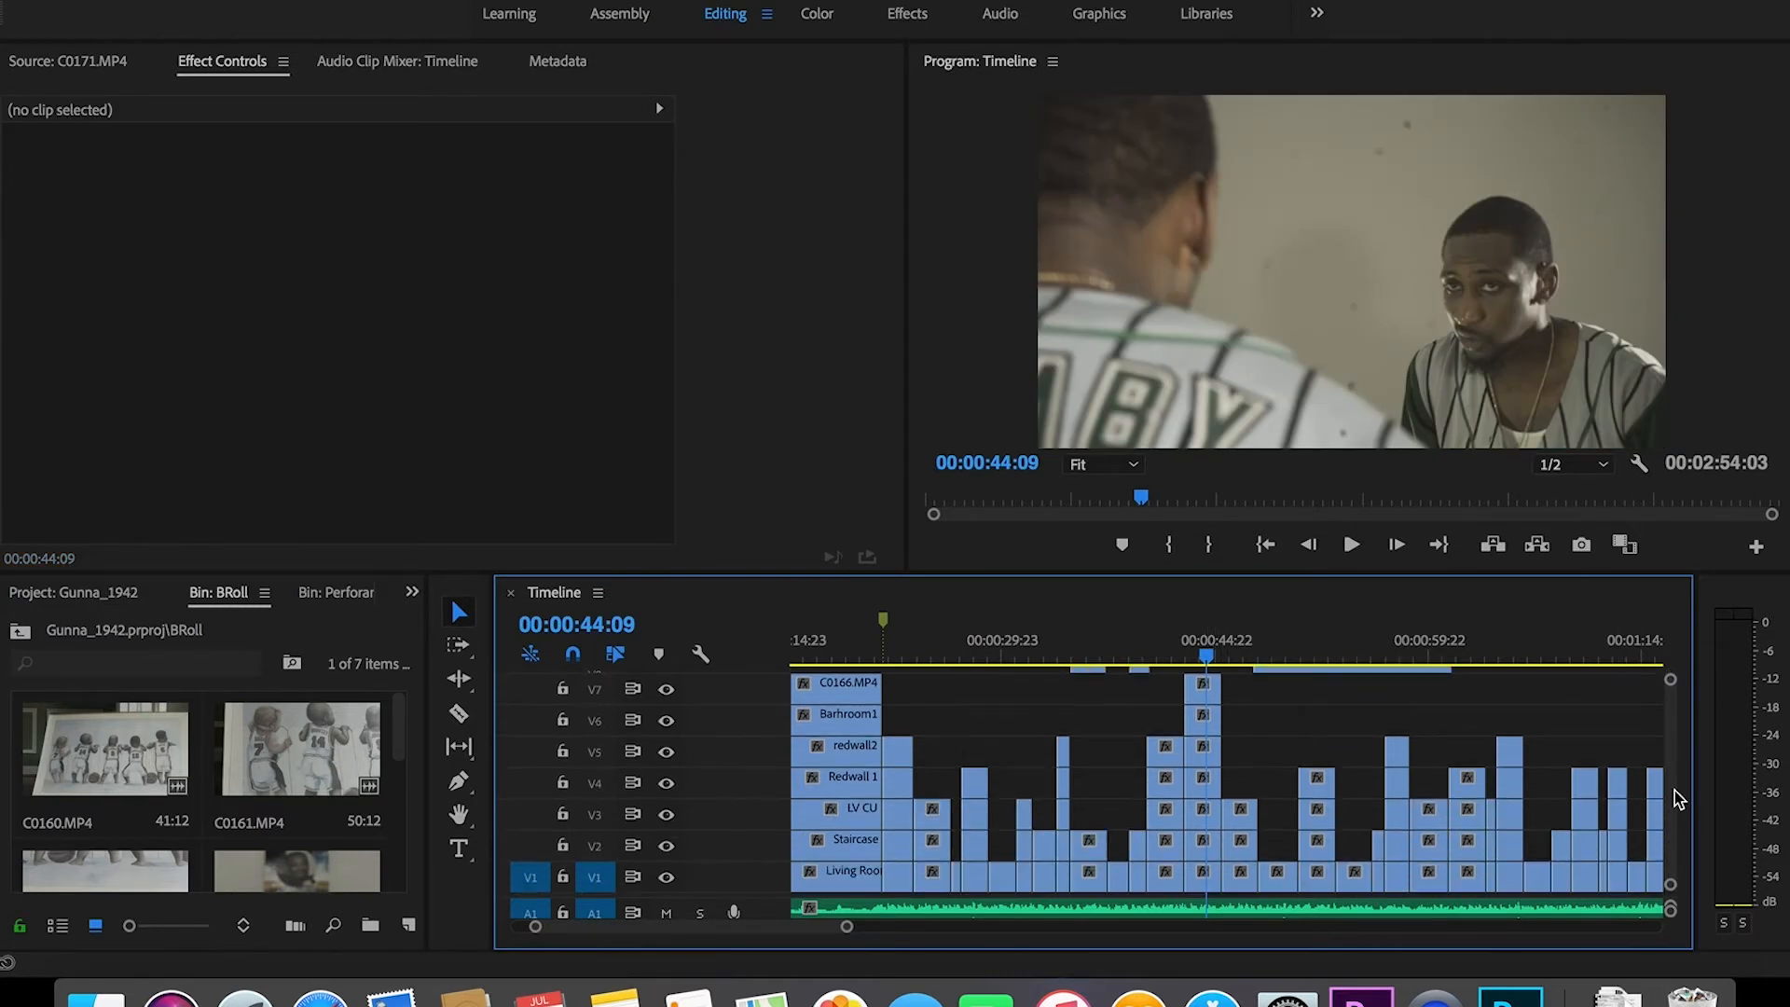
{"action": "left_click_drag", "start_coordinate": [1206, 656], "coordinate": [1186, 658]}
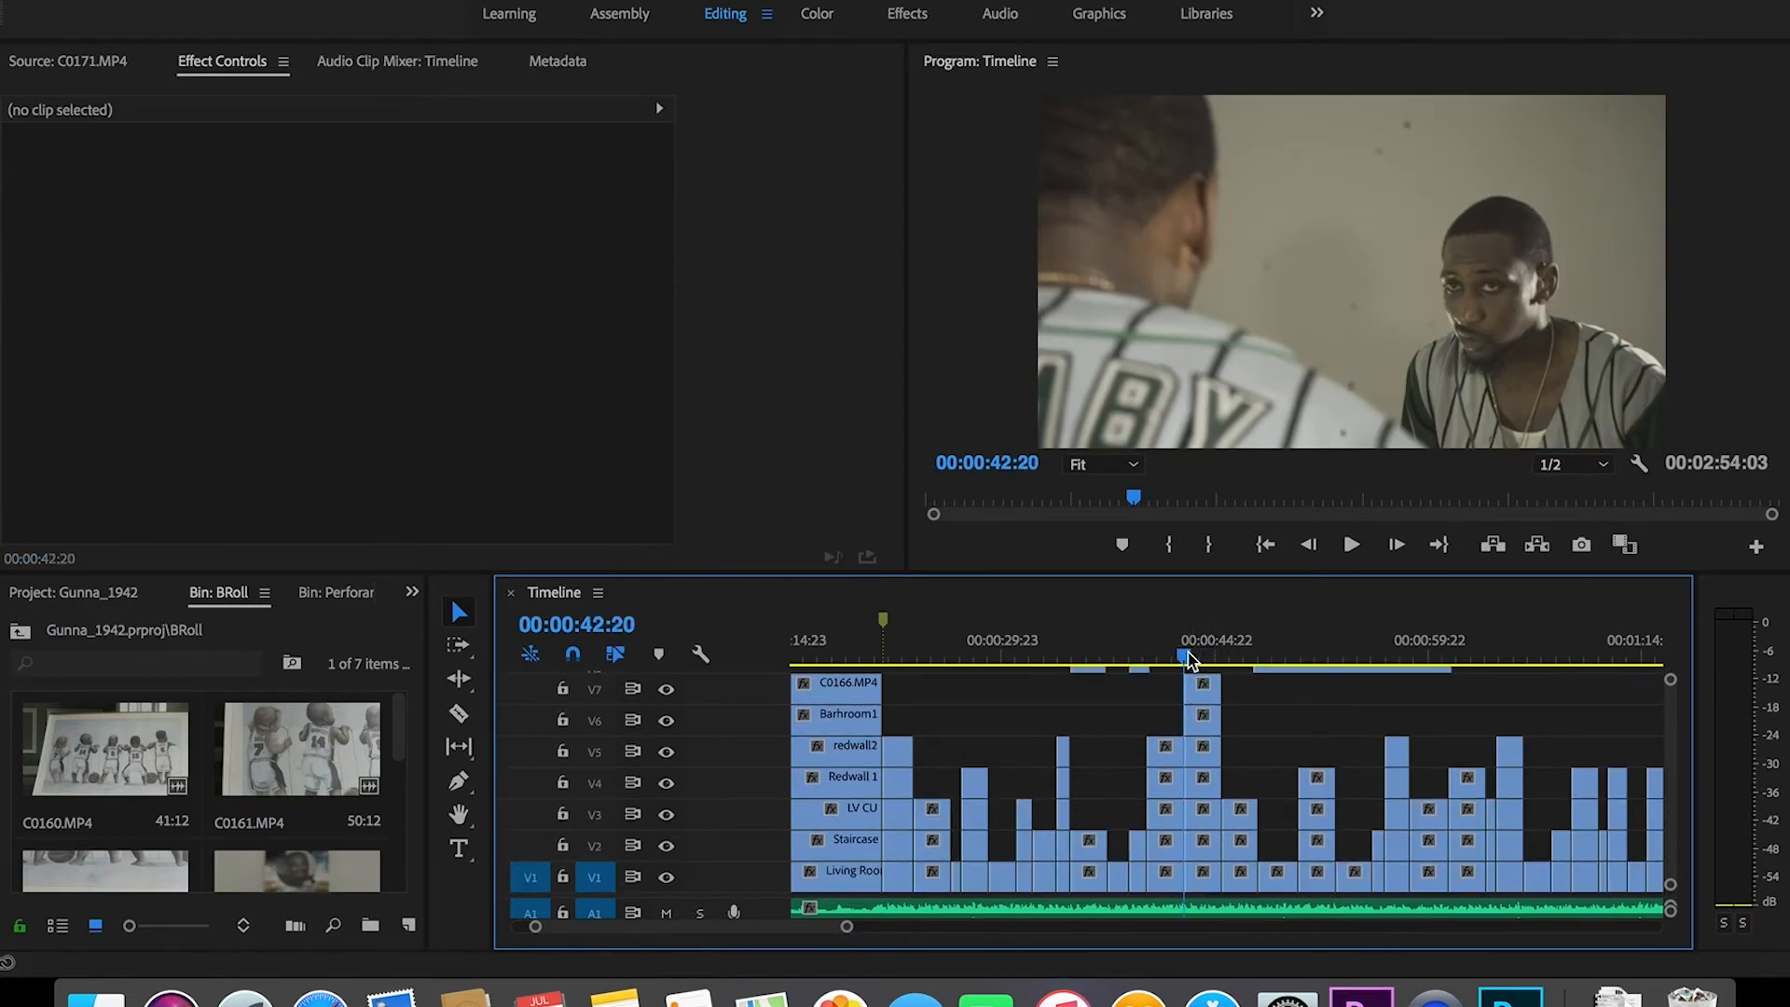
{"action": "key", "text": "space"}
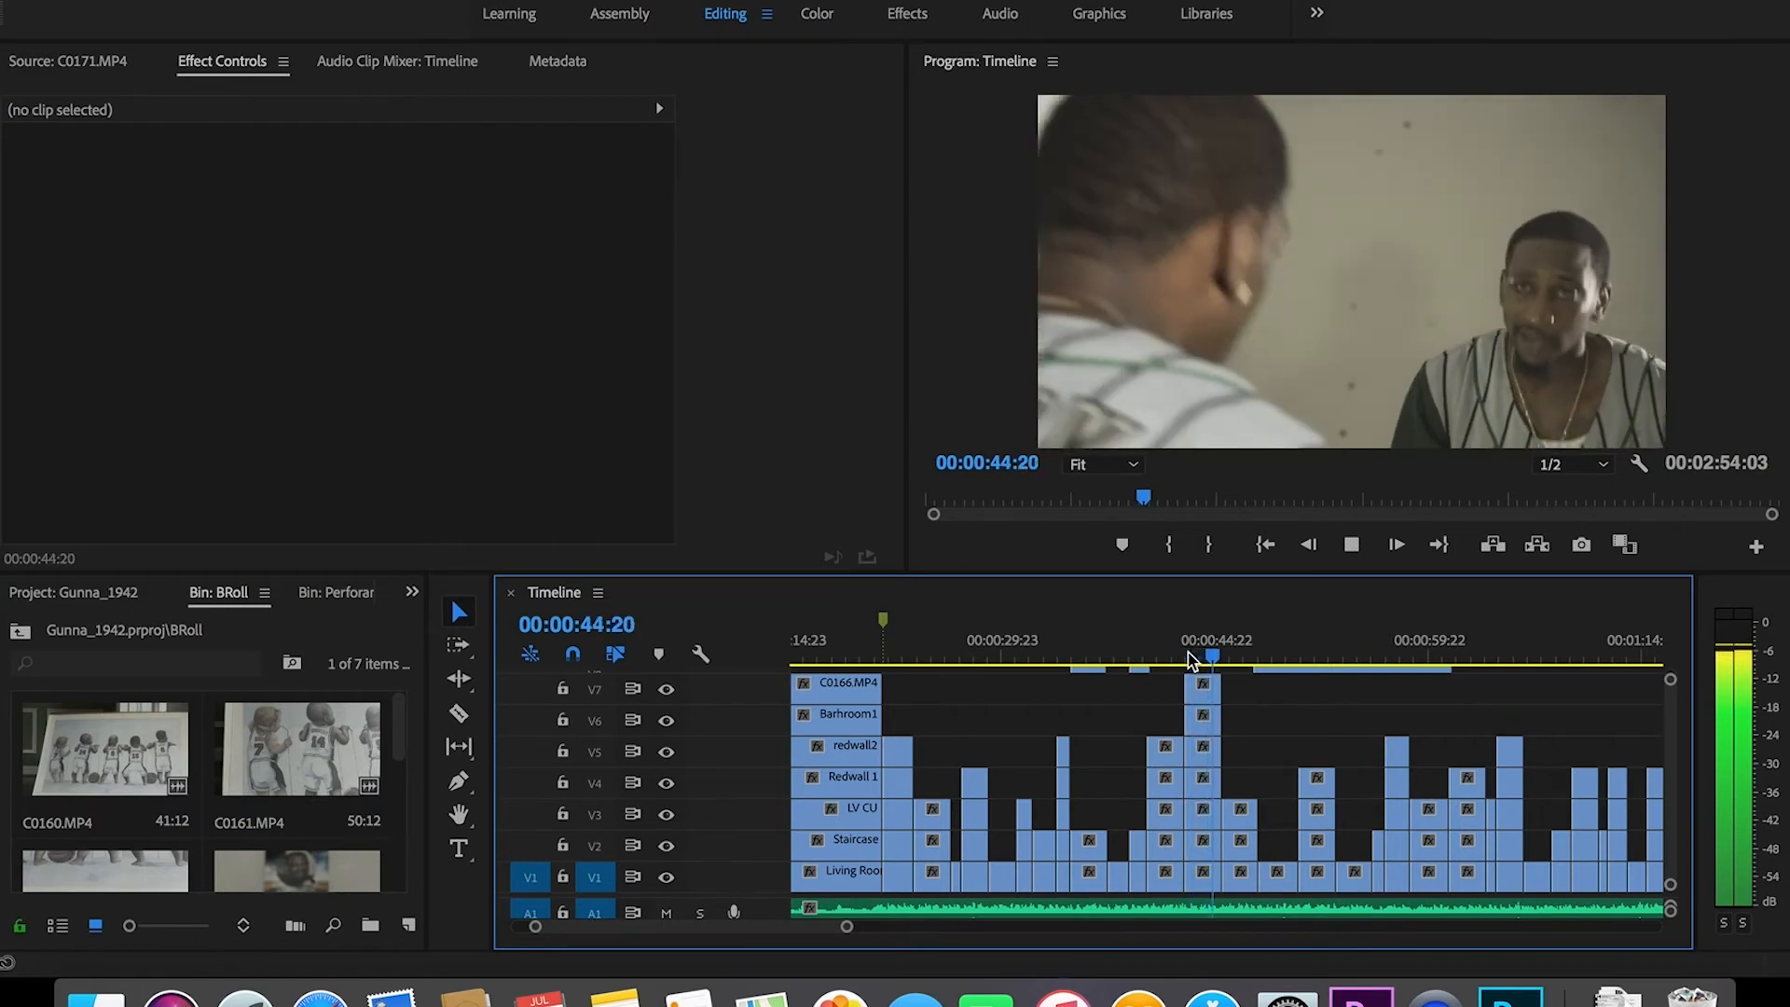
{"action": "key", "text": "space"}
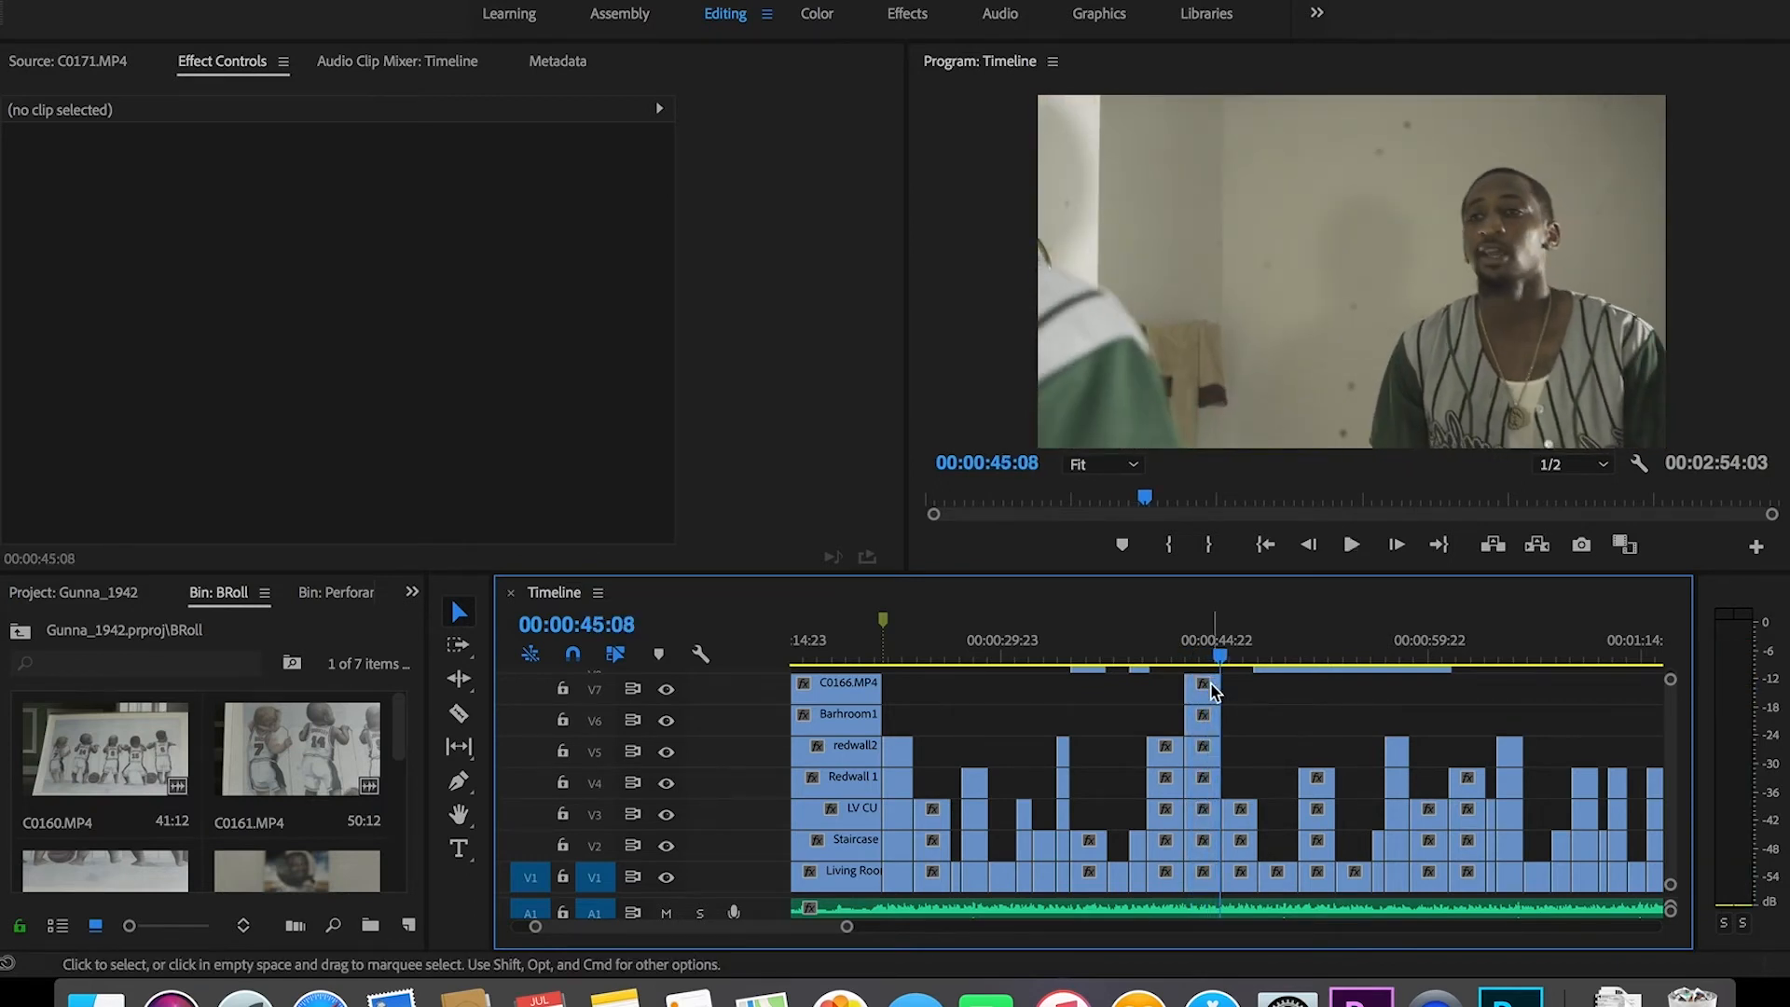
Step: Delete the C0166 clip on V7, replay the section, and hide tracks V6 and V5
{"action": "left_click", "coordinate": [1204, 690]}
{"action": "key", "text": "Delete"}
{"action": "left_click", "coordinate": [1184, 658]}
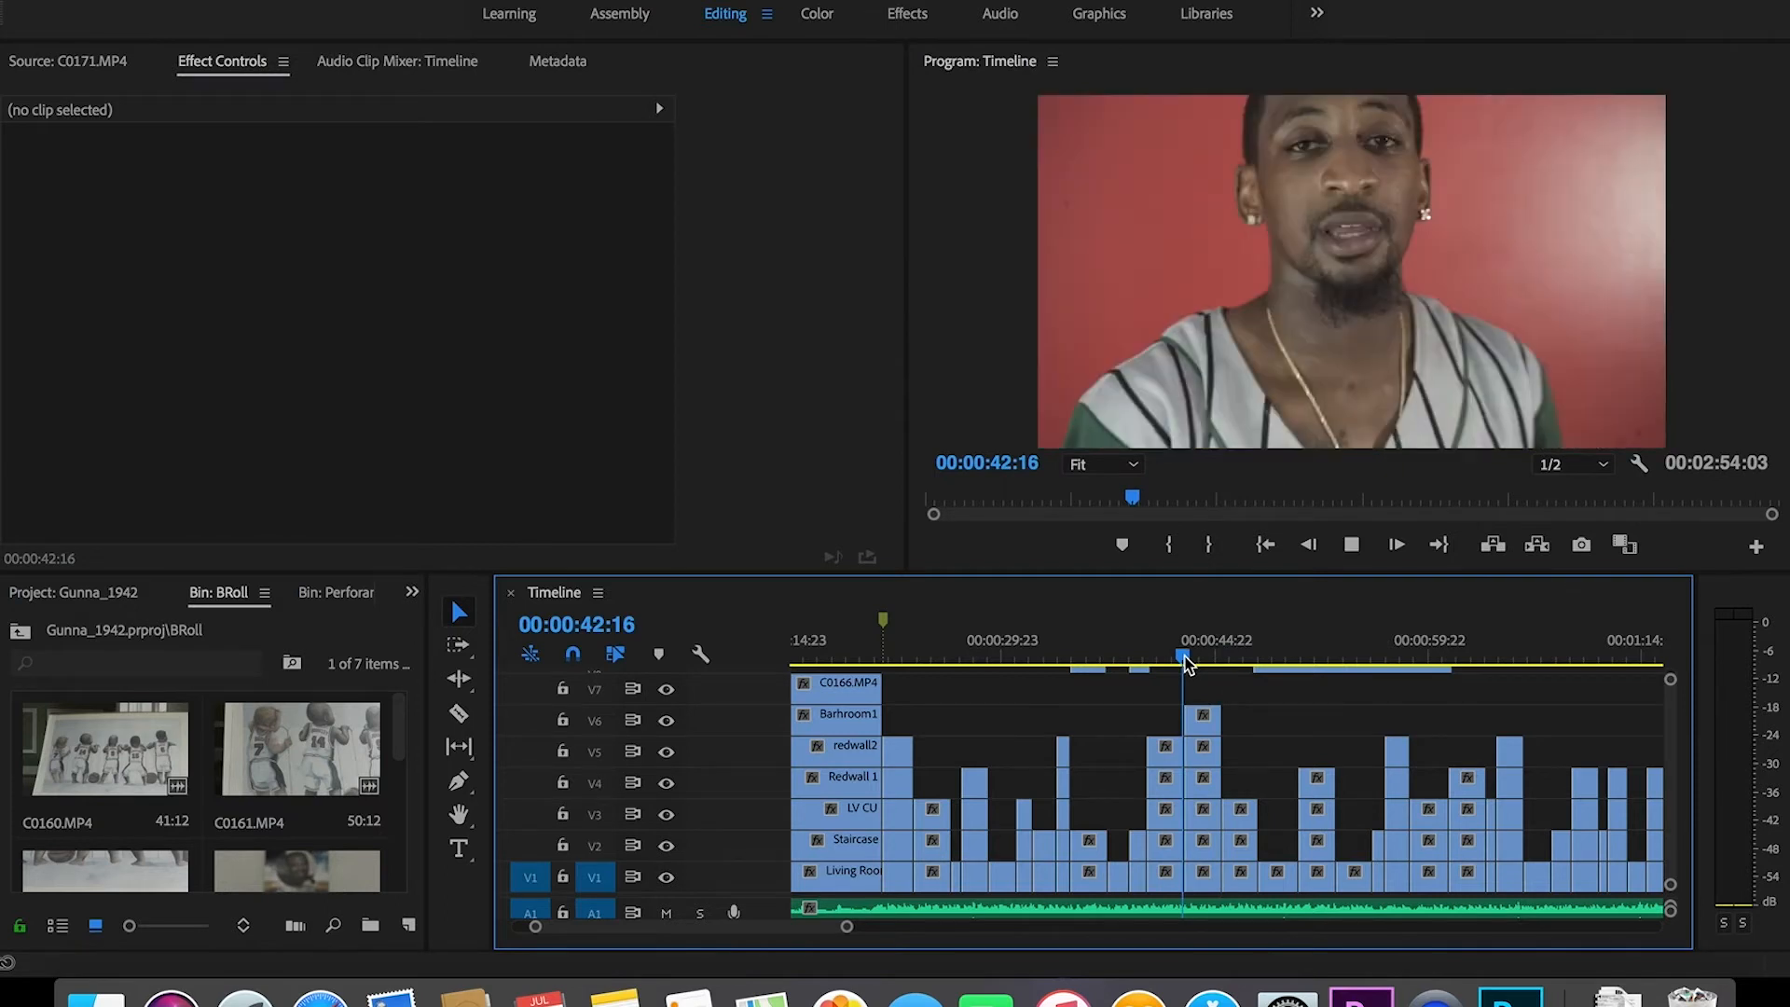
{"action": "key", "text": "space"}
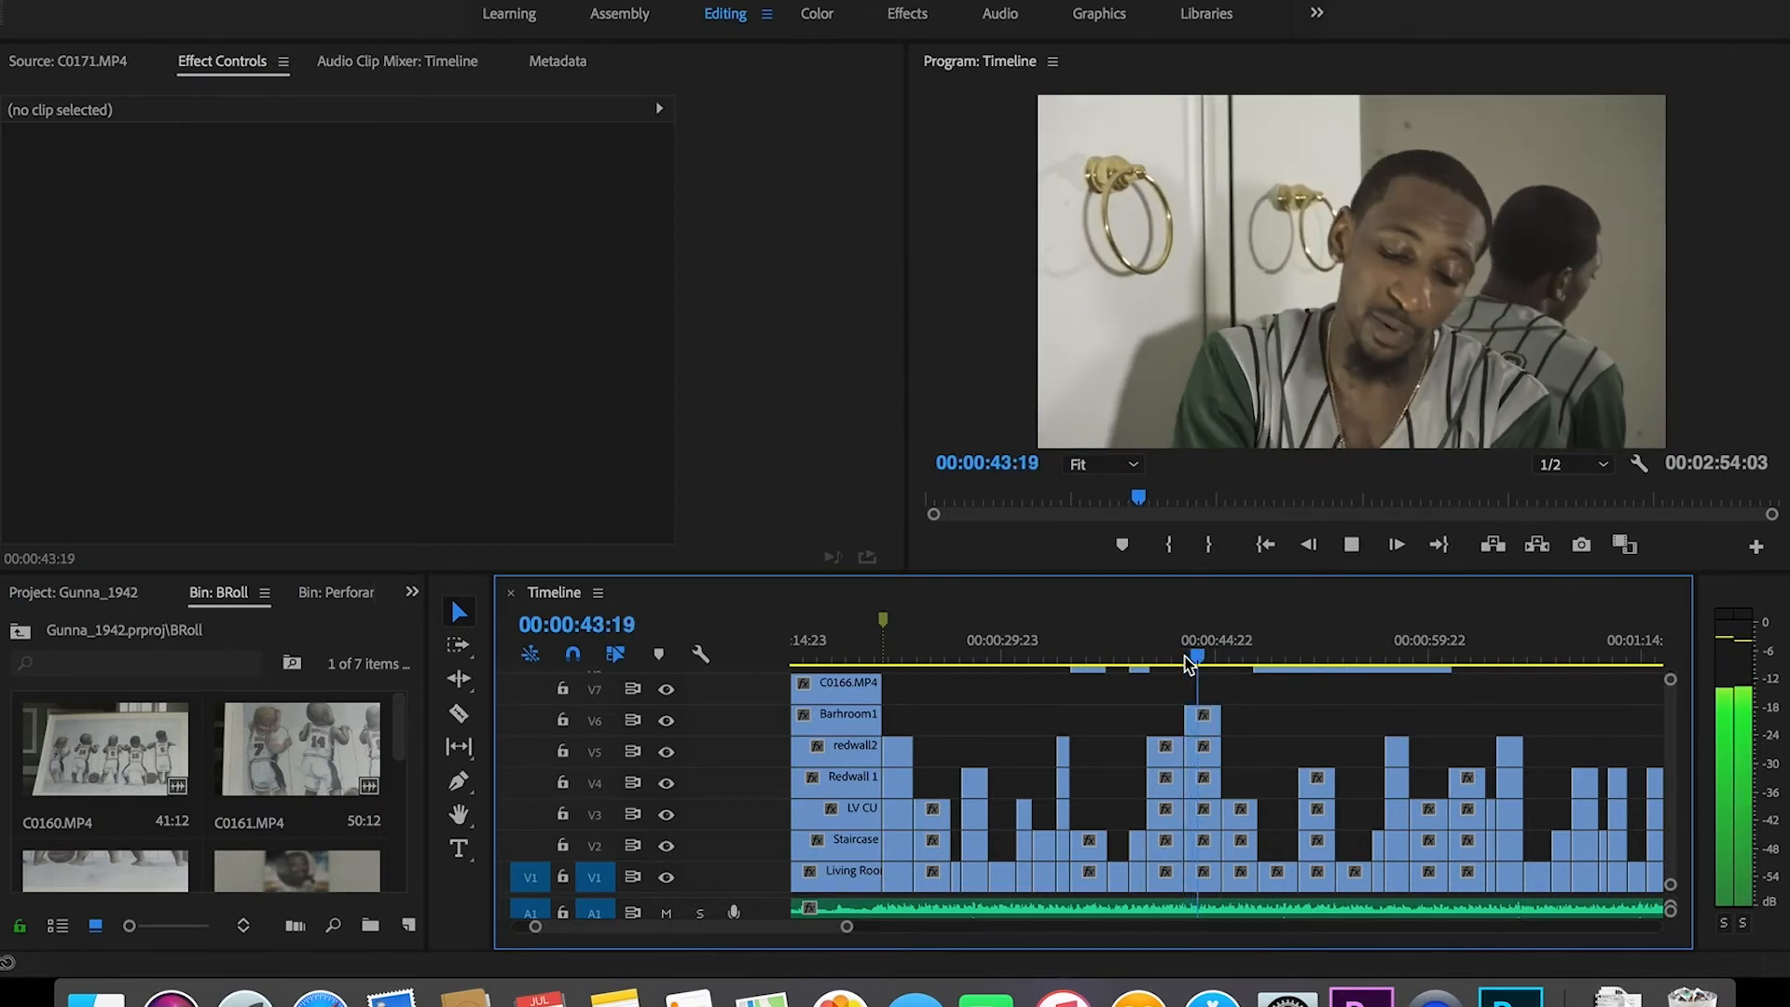
{"action": "key", "text": "space"}
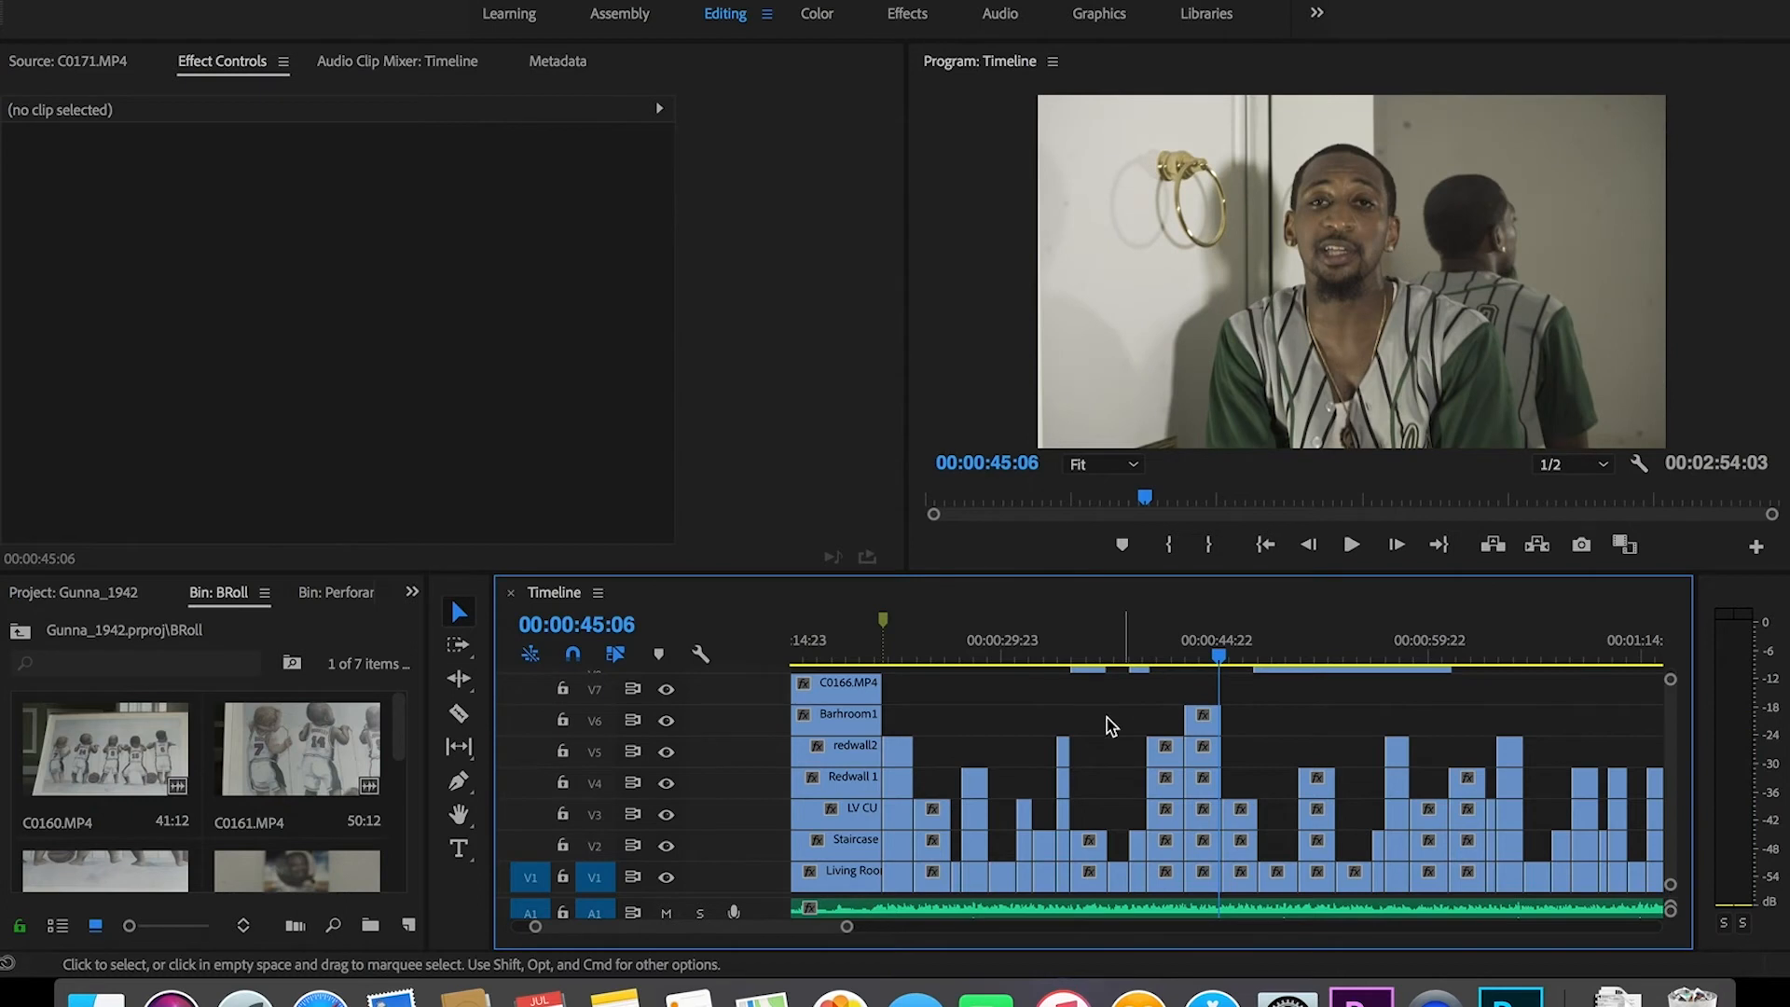
{"action": "left_click", "coordinate": [665, 722]}
{"action": "left_click", "coordinate": [665, 751]}
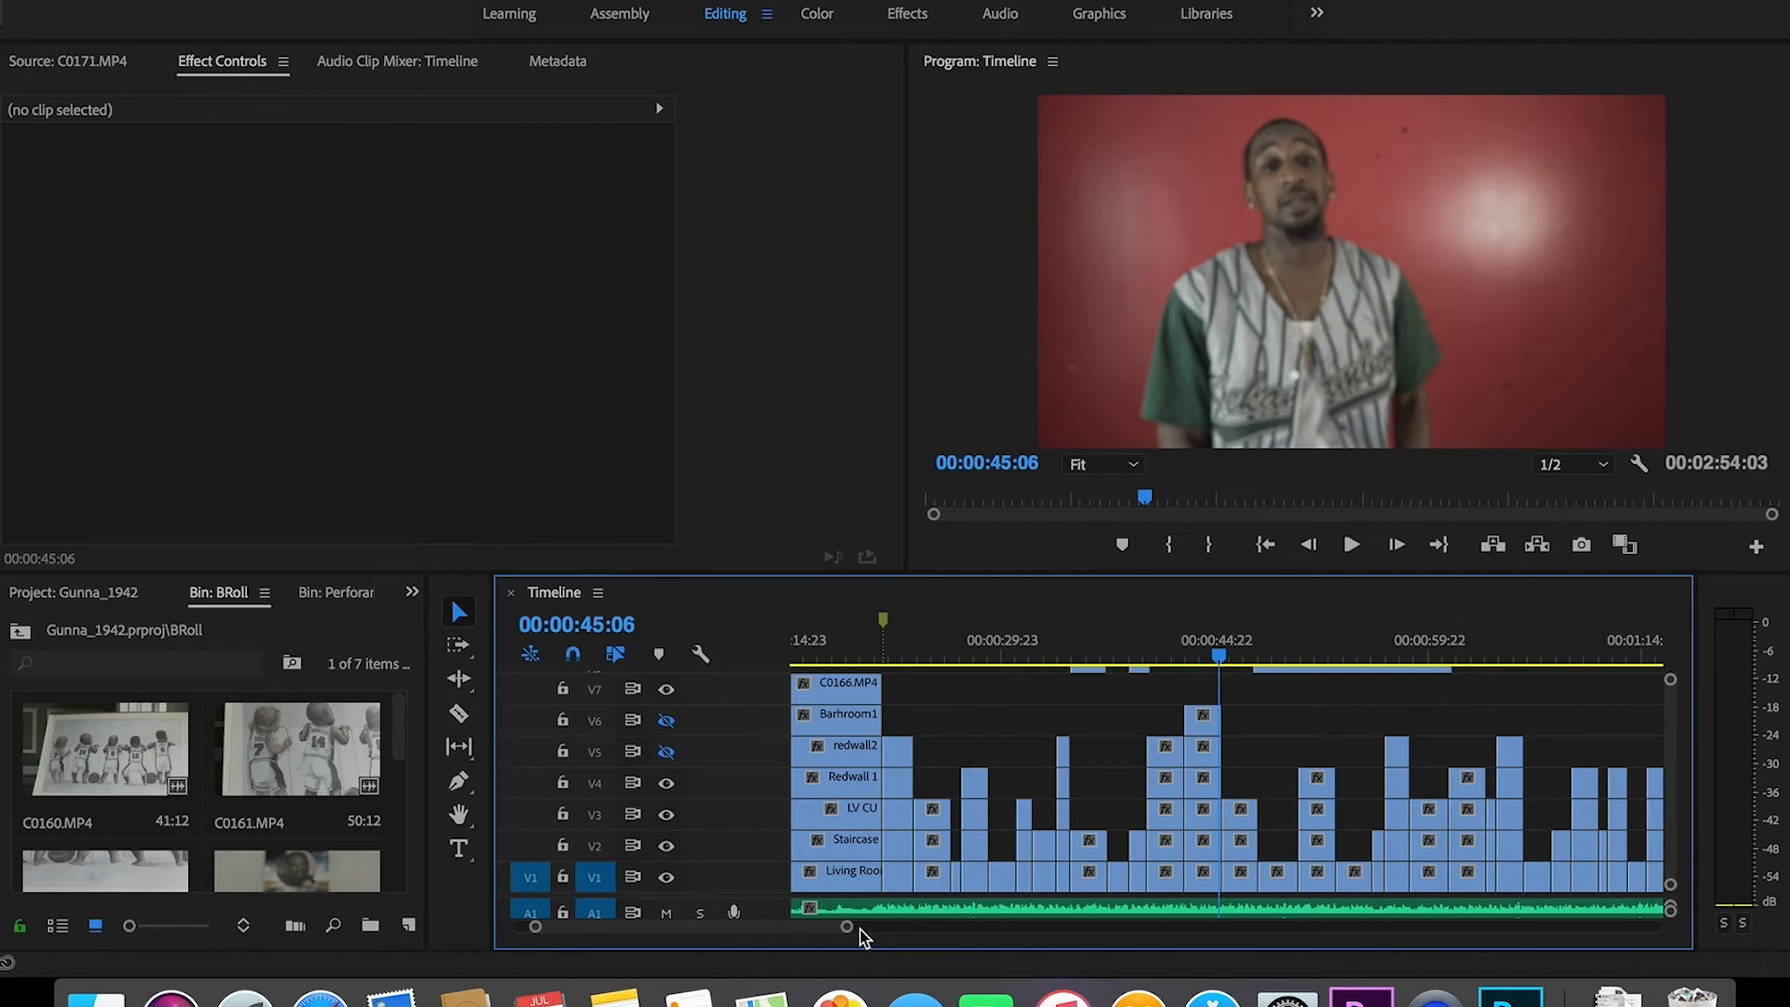
Step: Select and delete both remaining C0171 clips on V8
{"action": "left_click_drag", "start_coordinate": [847, 932], "coordinate": [978, 927]}
{"action": "scroll", "coordinate": [1675, 803], "scroll_direction": "up", "scroll_amount": 3}
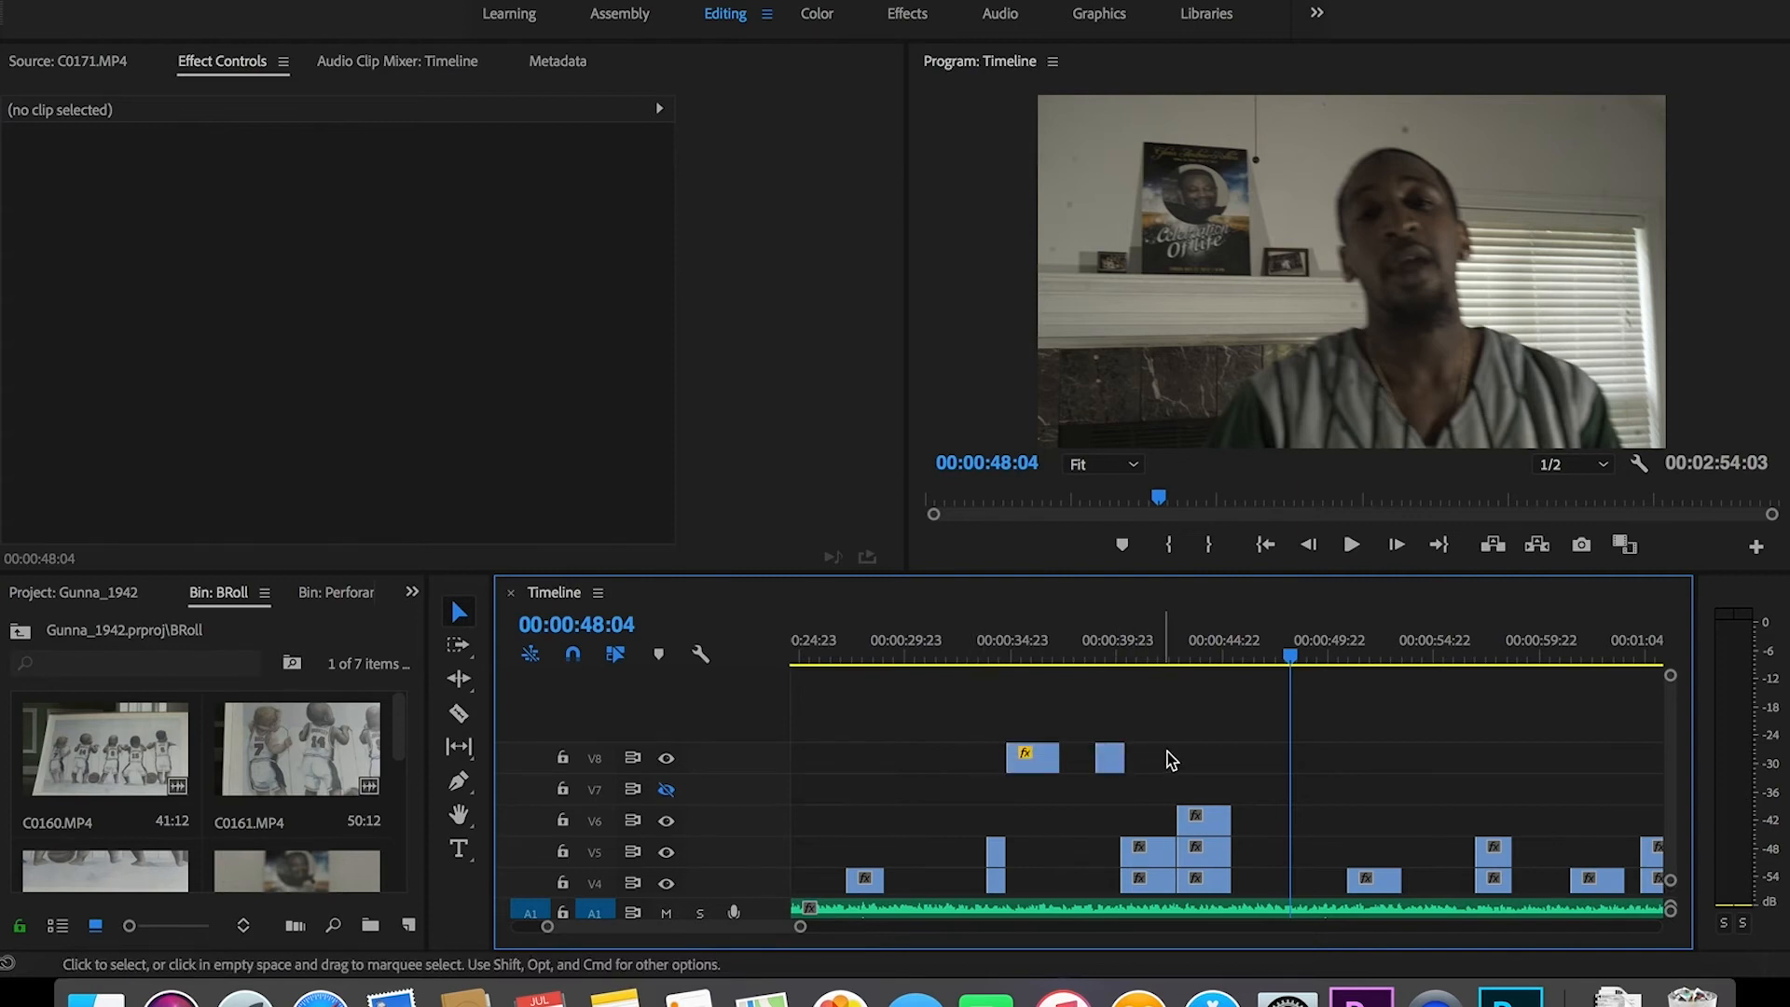
{"action": "left_click_drag", "start_coordinate": [976, 764], "coordinate": [977, 767]}
{"action": "key", "text": "Delete"}
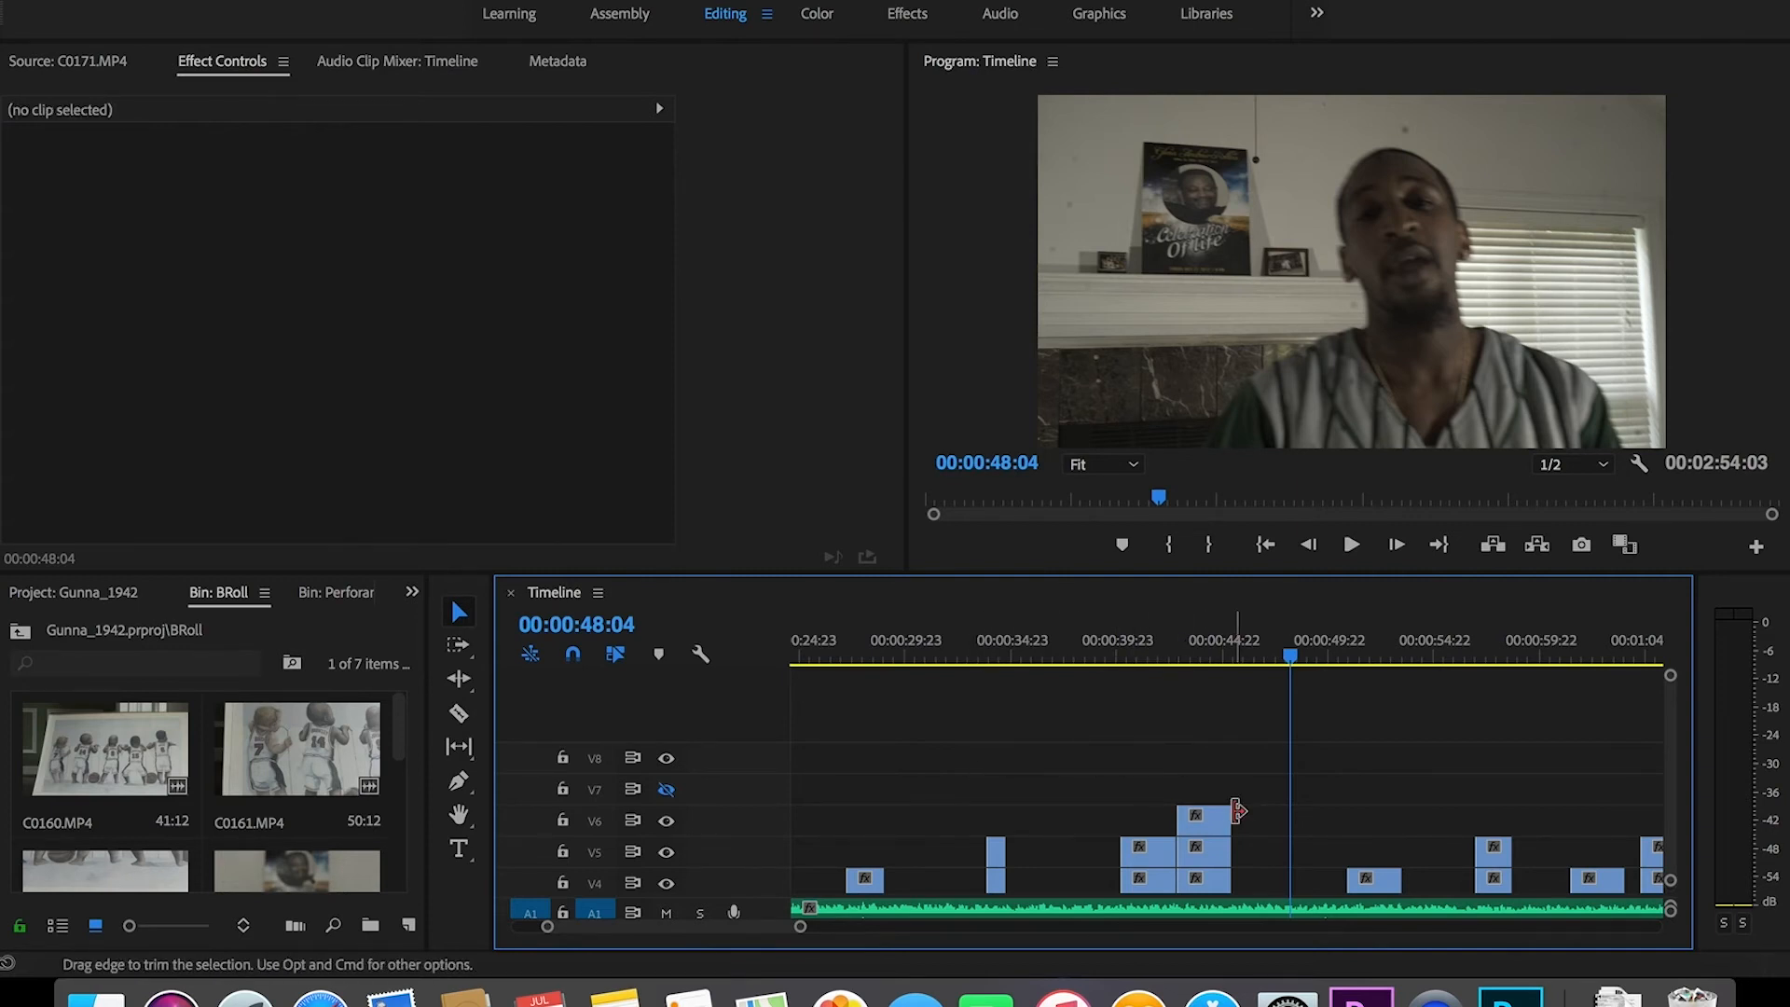
Step: Extend the end of the Barhroom1 clip on V6 to the right
{"action": "left_click_drag", "start_coordinate": [1236, 813], "coordinate": [1348, 820]}
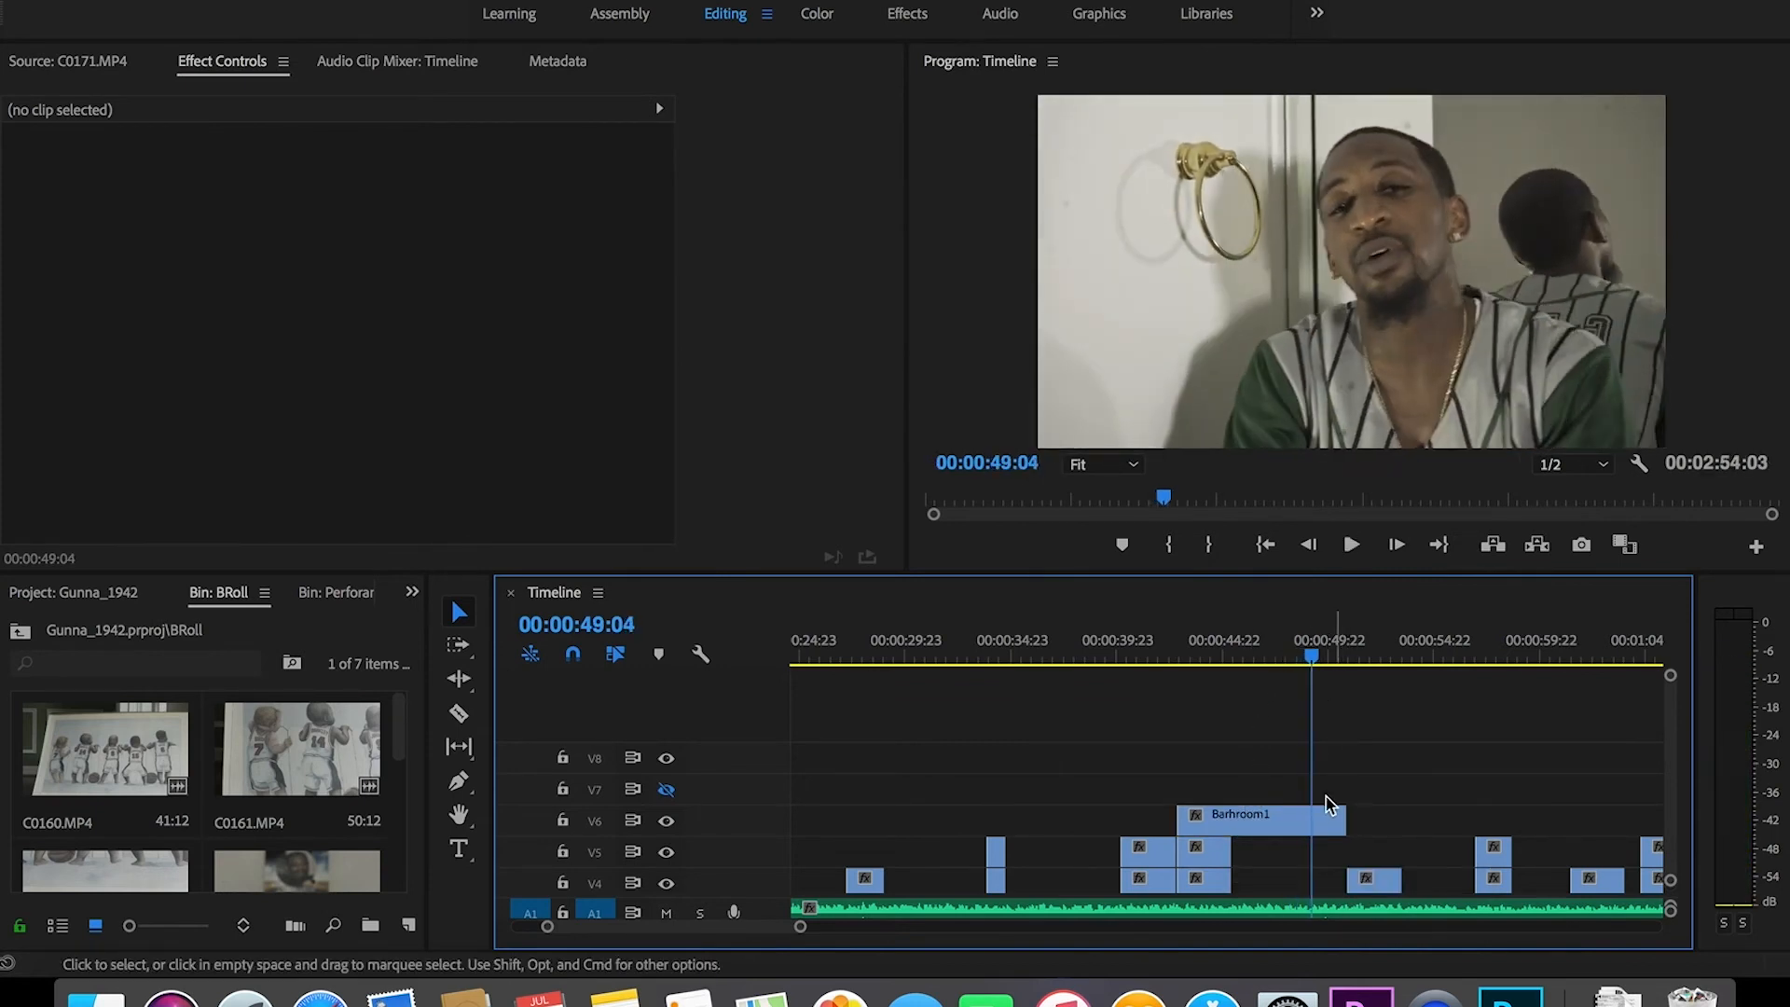
{"action": "scroll", "coordinate": [1674, 774], "scroll_direction": "down", "scroll_amount": 3}
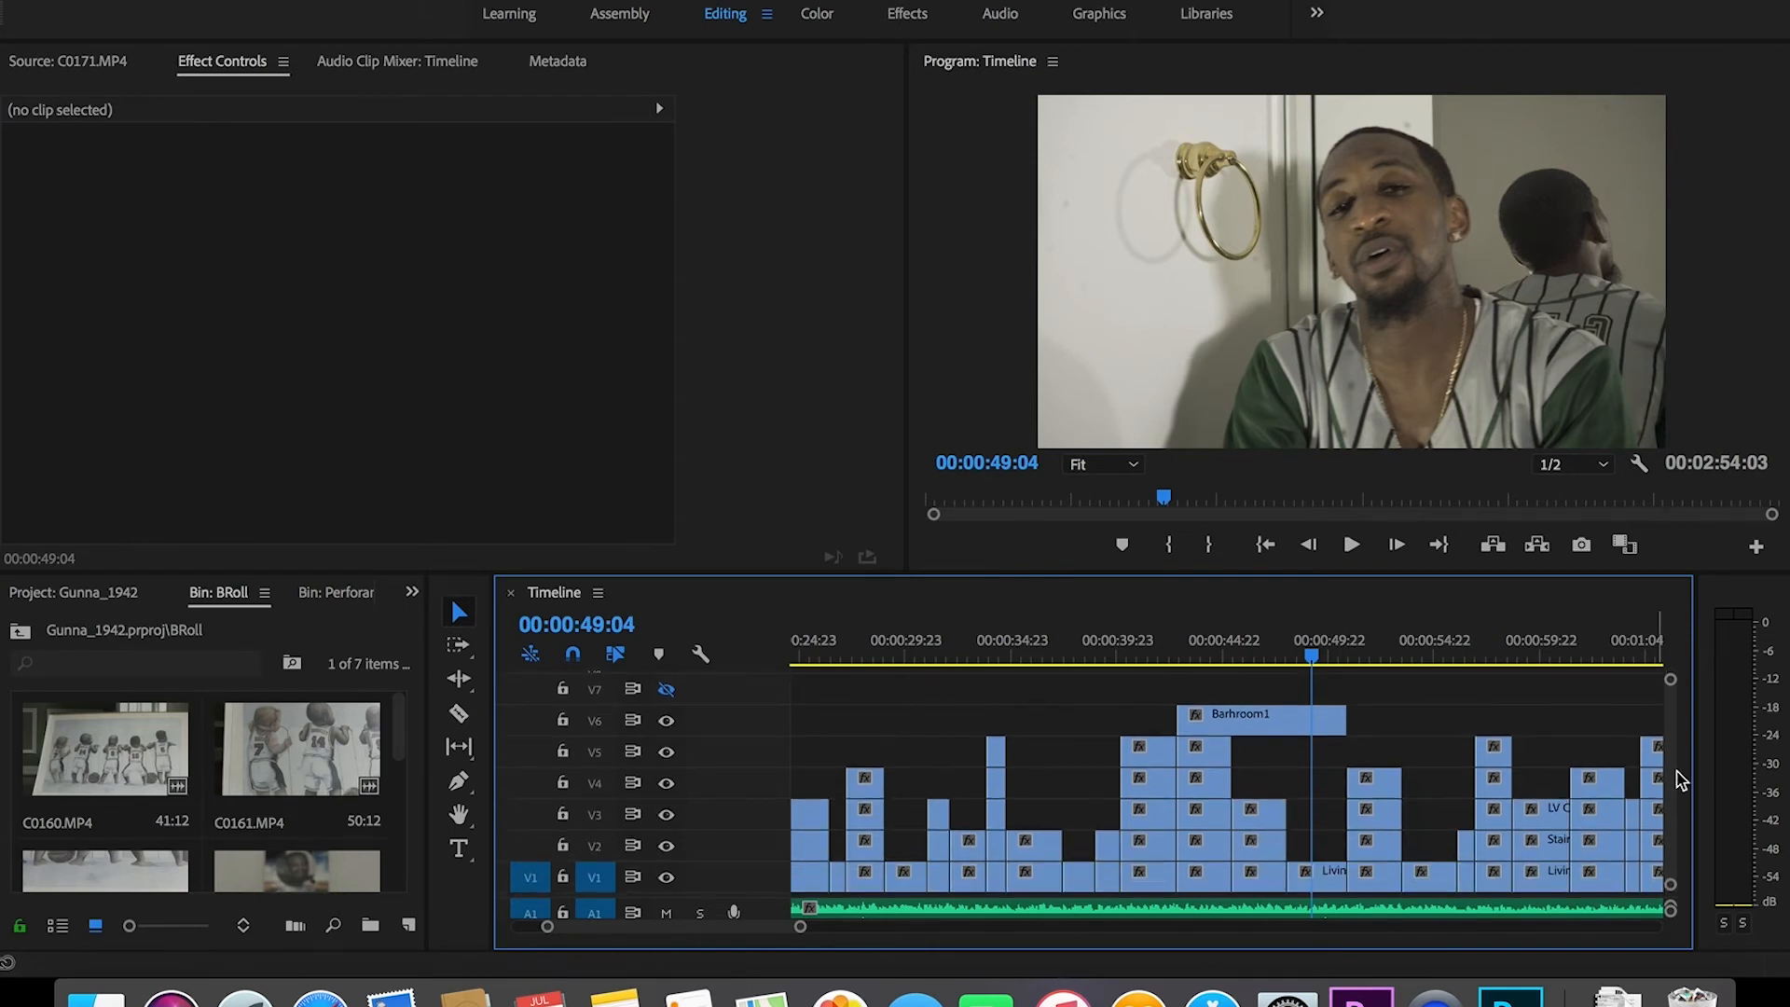
{"action": "left_click_drag", "start_coordinate": [804, 923], "coordinate": [1031, 962]}
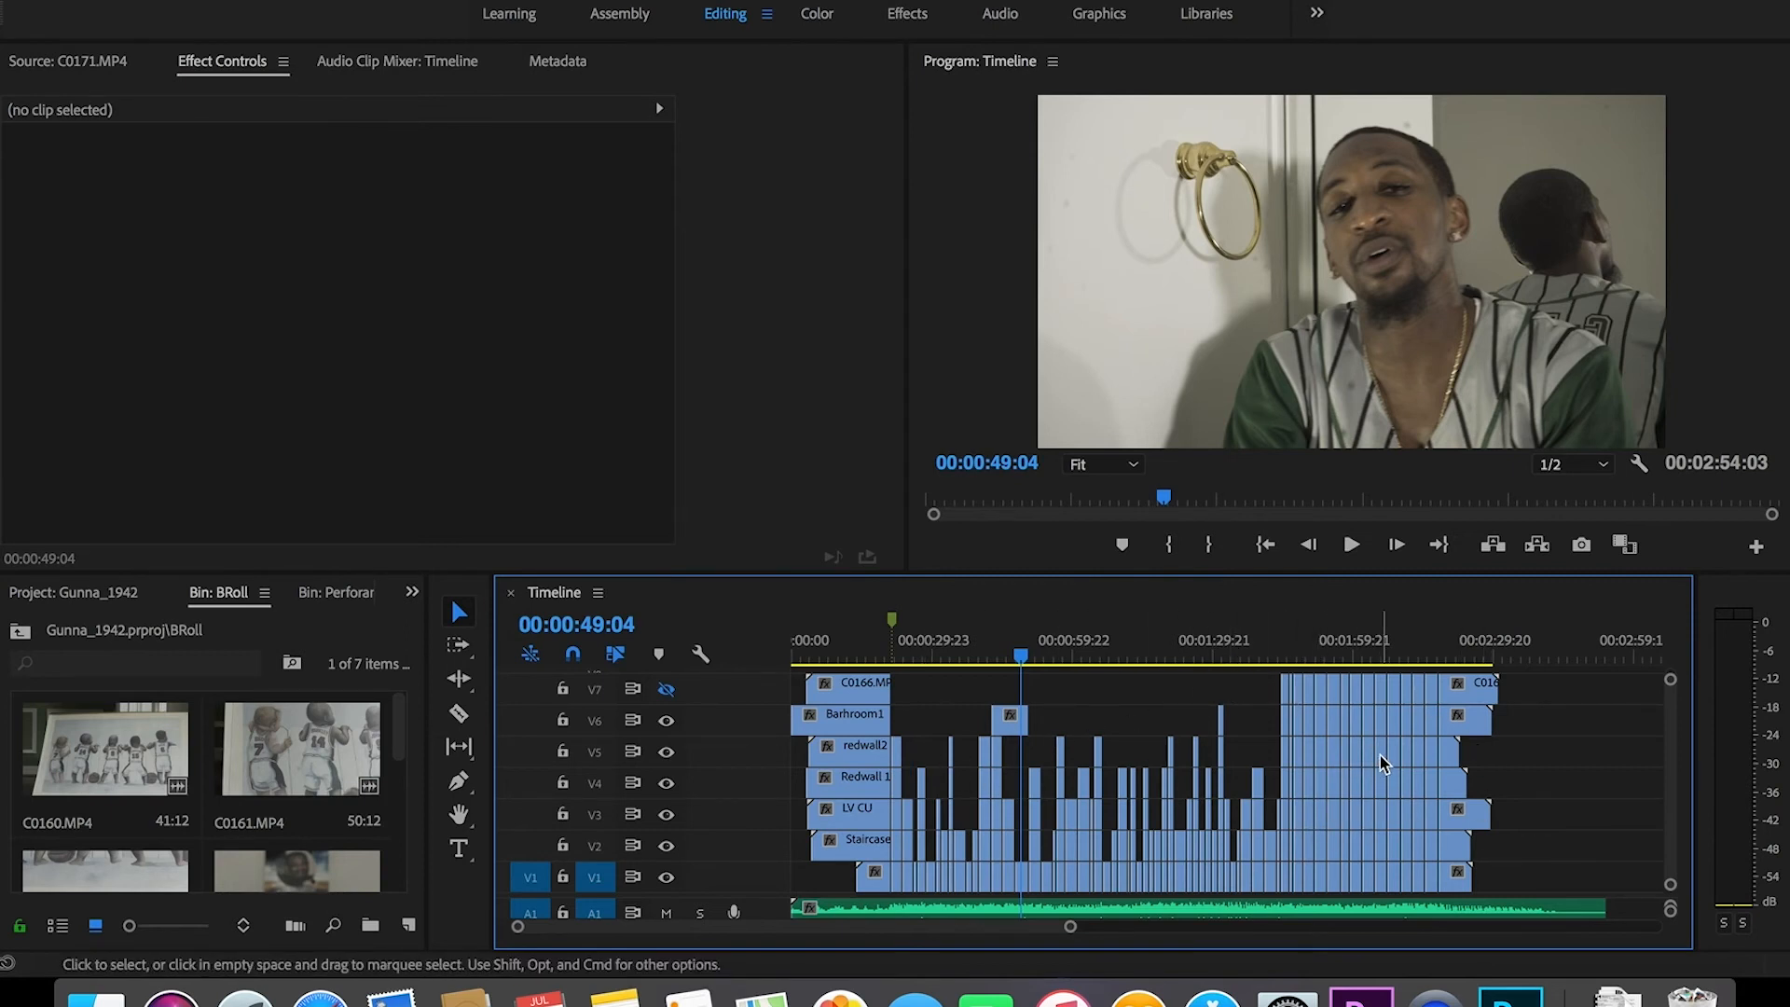
{"action": "mouse_move", "coordinate": [1380, 756]}
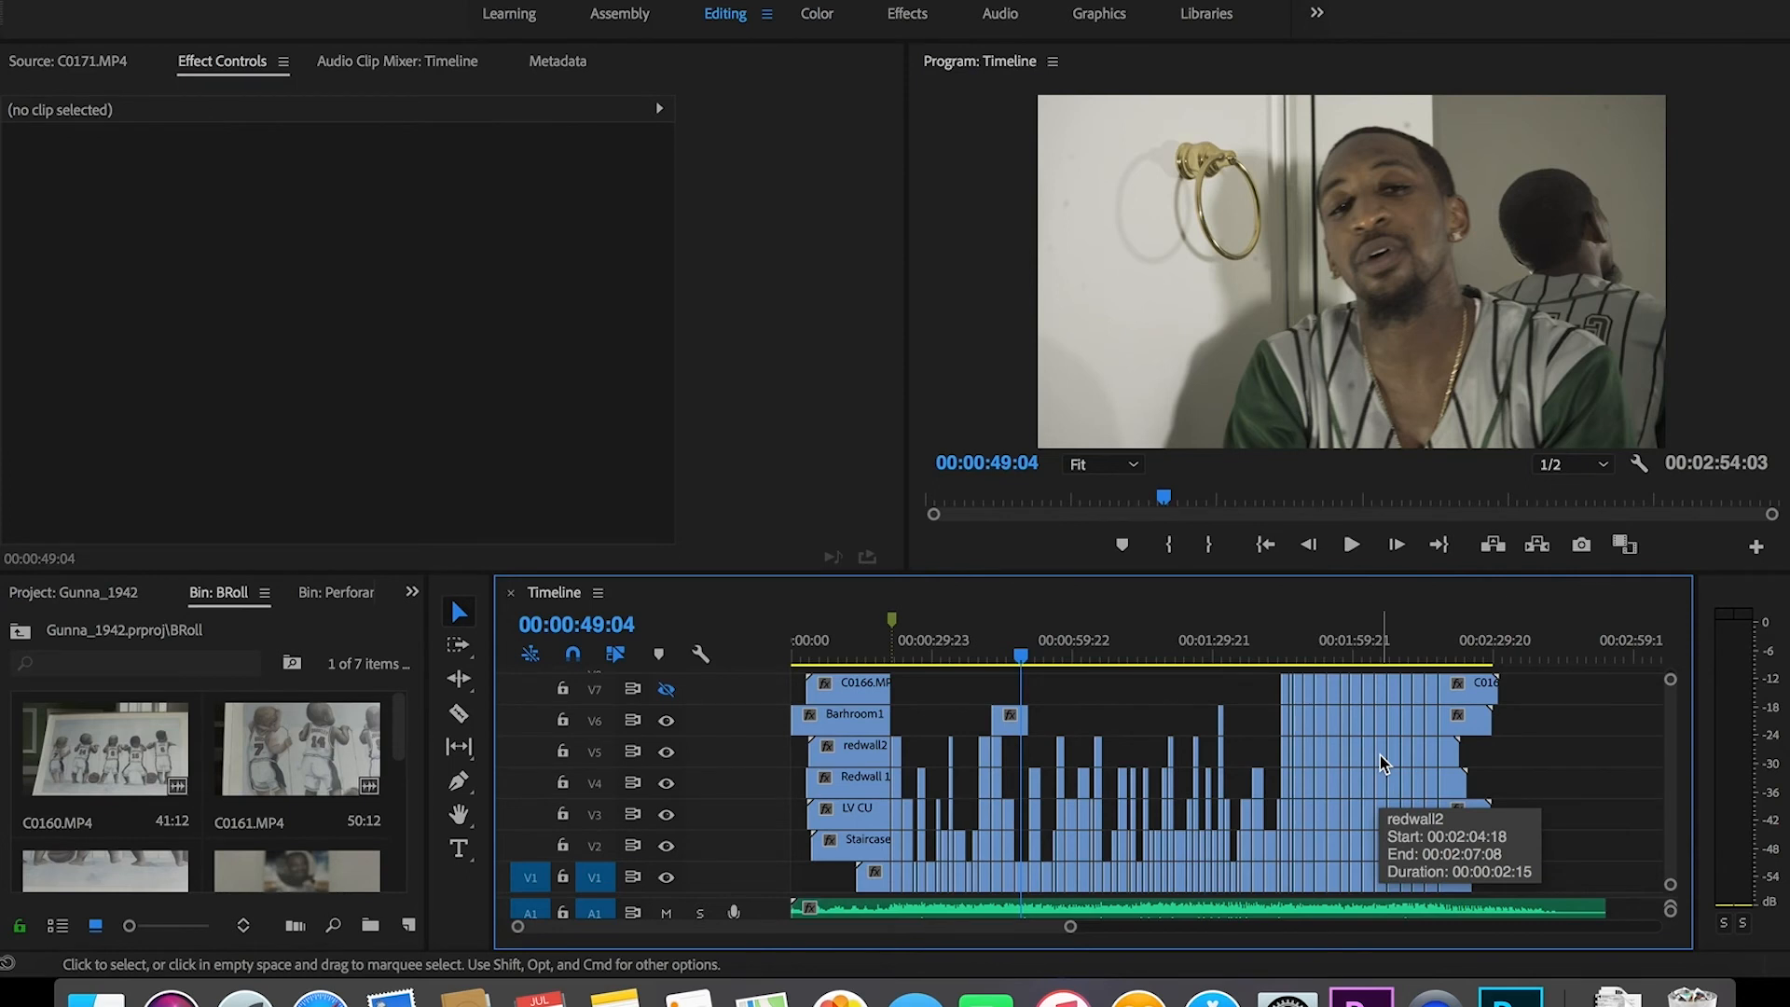